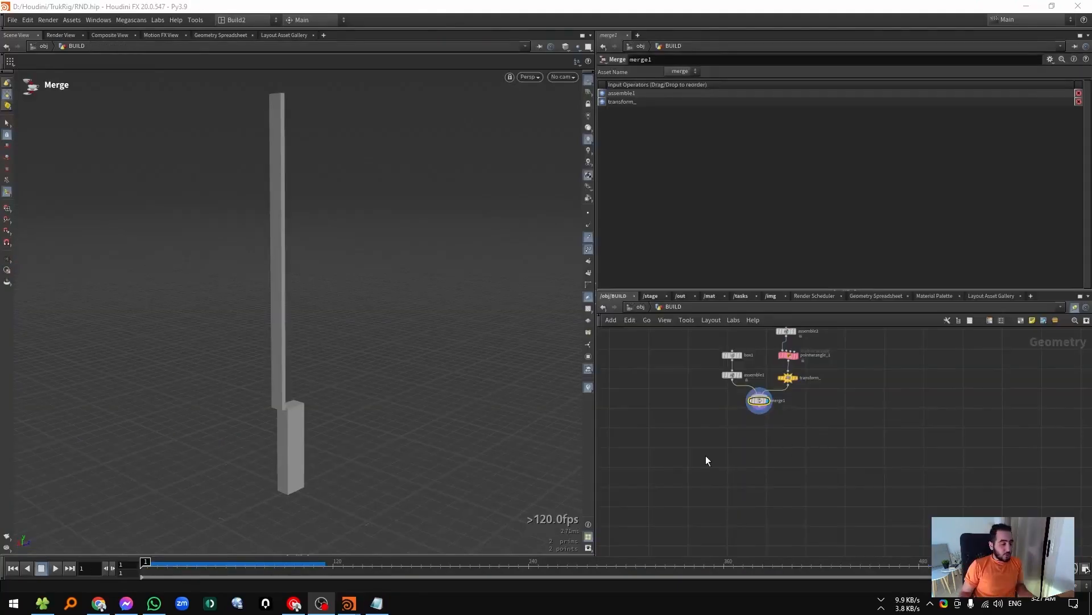
Examine the merged tall bar and the box beneath it from several angles, closing in on where they meet.
key(Escape)
drag(220, 378, 287, 374)
key(Return)
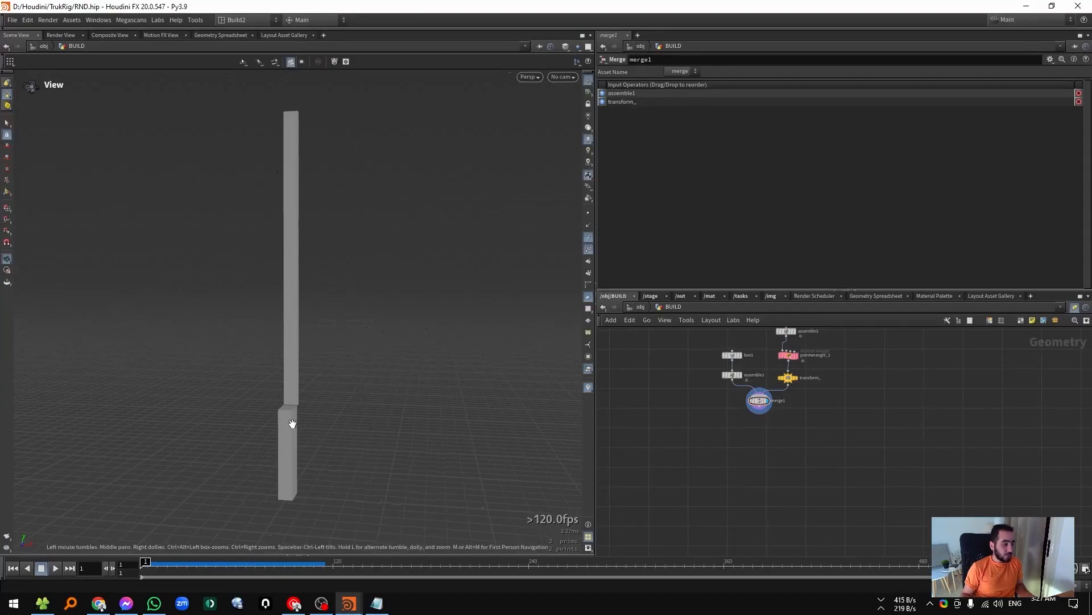
alt+middle_drag(290, 420, 241, 379)
middle_drag(786, 437, 753, 457)
alt+drag(249, 364, 244, 348)
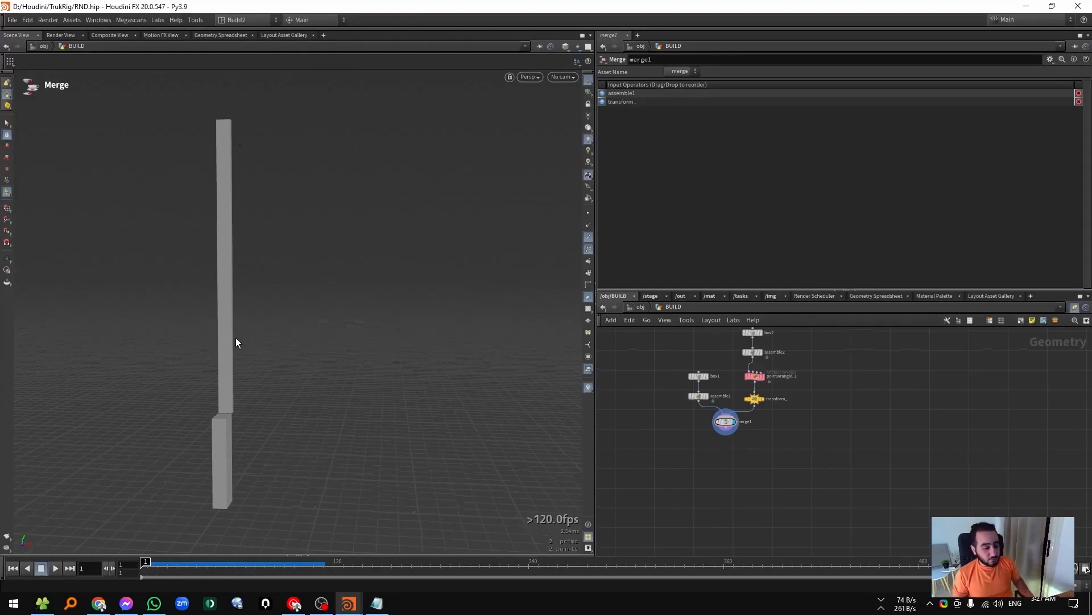
drag(729, 424, 727, 423)
middle_drag(752, 456, 738, 488)
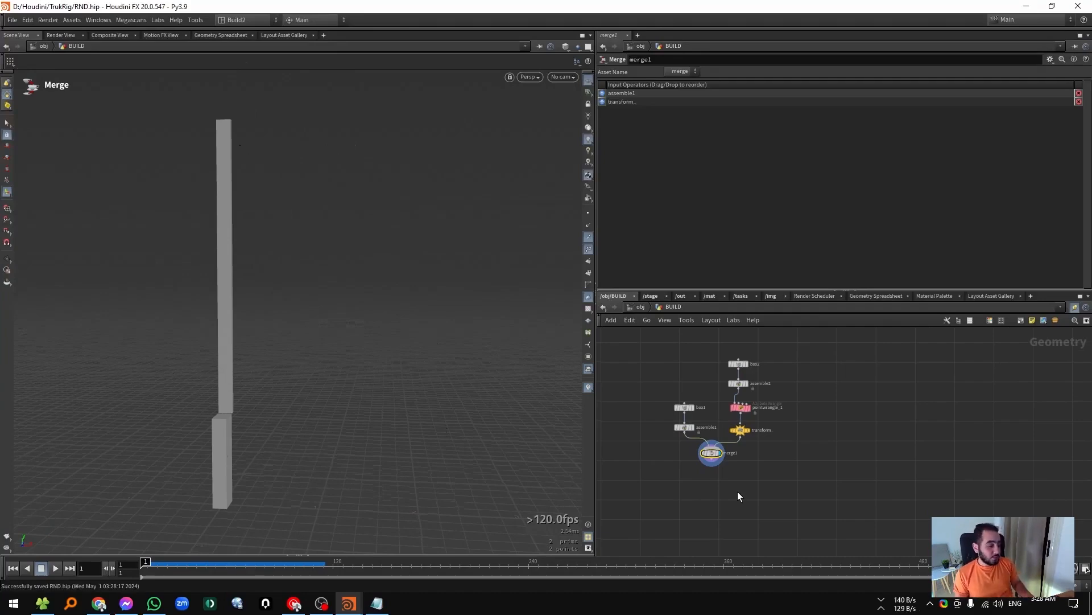
middle_drag(739, 488, 723, 469)
key(Escape)
drag(256, 398, 227, 418)
right_drag(227, 418, 179, 408)
drag(179, 408, 307, 397)
key(Escape)
key(s)
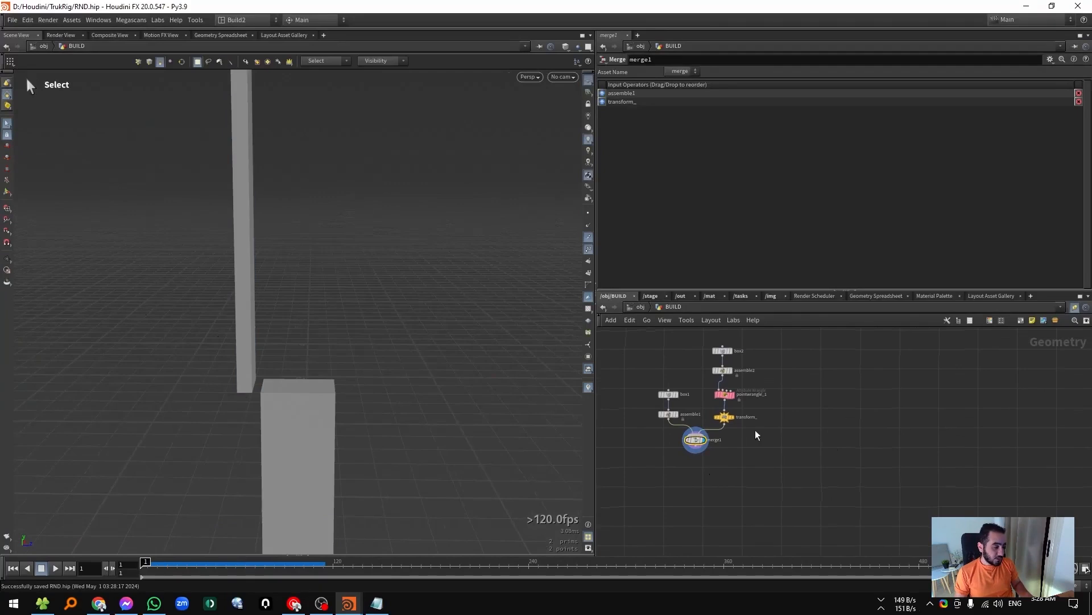
Inspect the box2 parameters and display the assemble1 and transform_ outputs one at a time.
middle_drag(730, 379, 770, 448)
scroll(771, 448, up, 4)
click(758, 396)
middle_drag(856, 430, 898, 373)
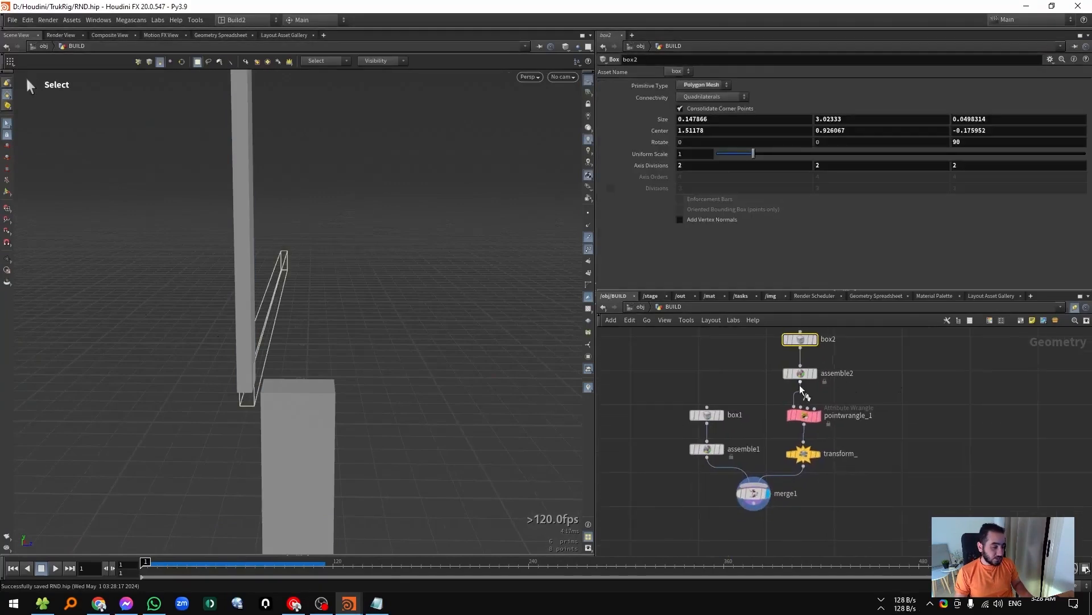
key(r)
drag(685, 469, 742, 443)
key(r)
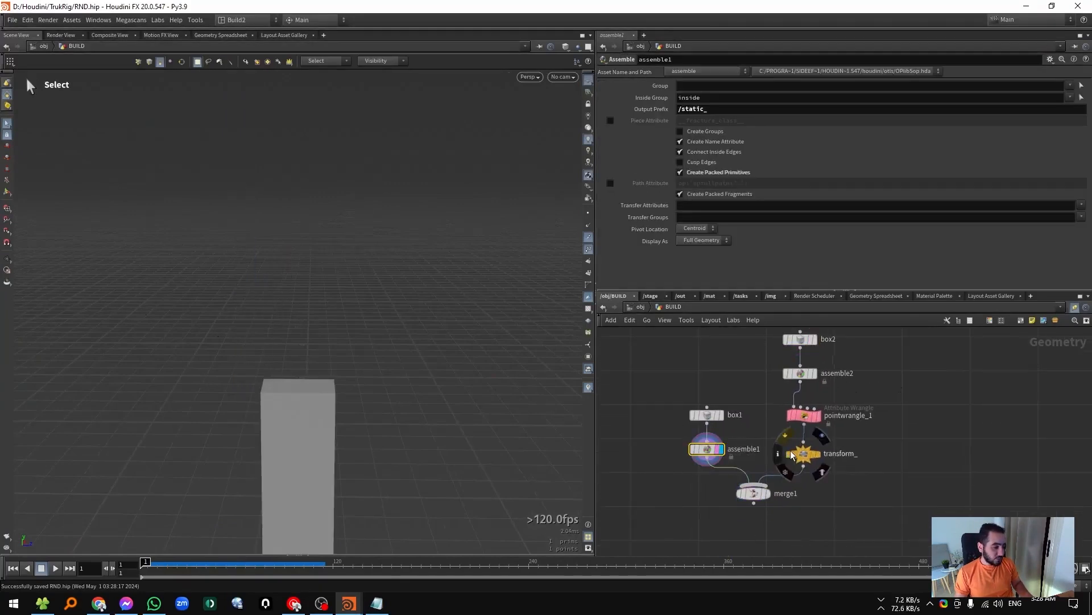
drag(805, 454, 810, 444)
key(ctrl+z)
key(r)
click(806, 456)
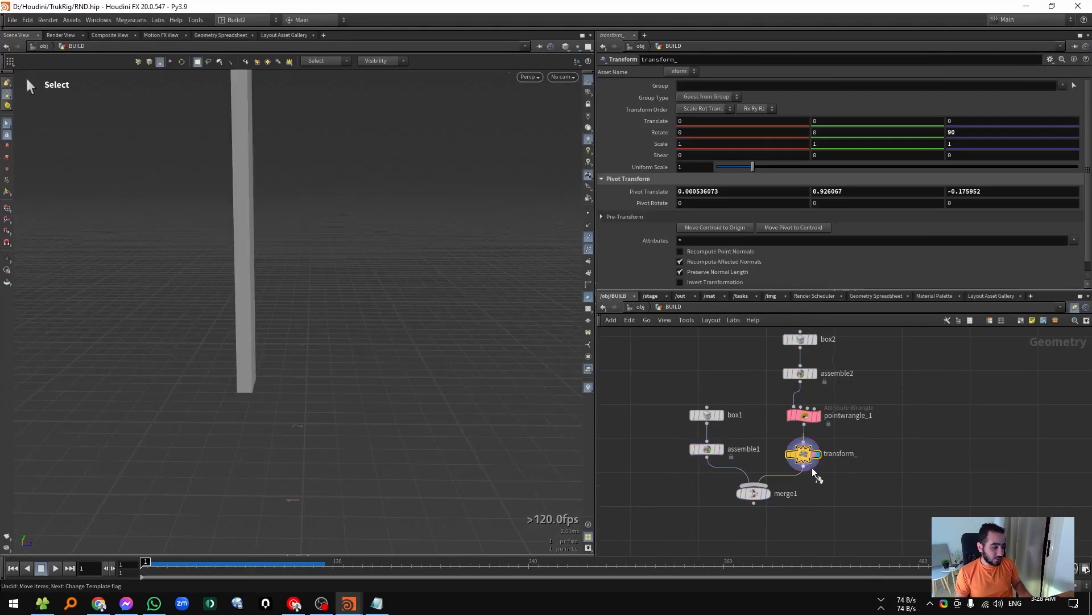
Compare the output prefixes of the assemble2 and assemble1 nodes.
middle_drag(747, 458, 739, 453)
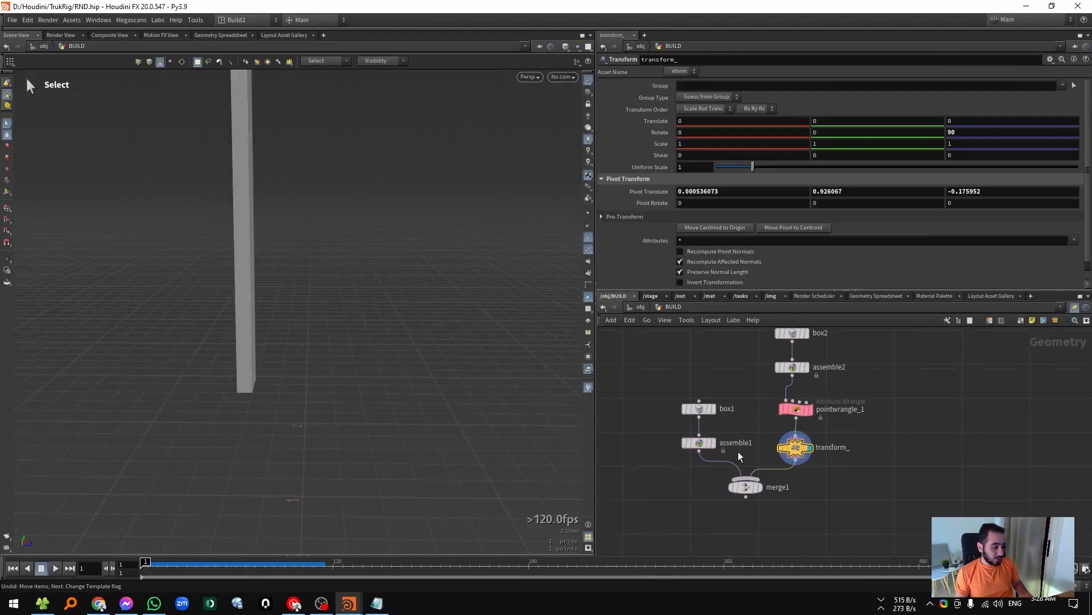
click(789, 368)
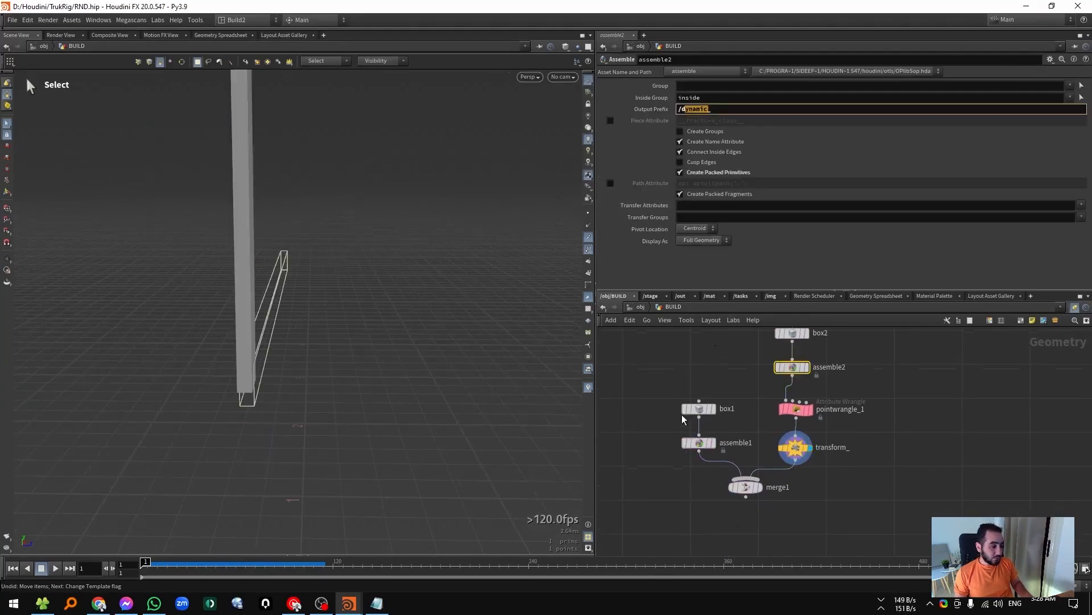
click(699, 443)
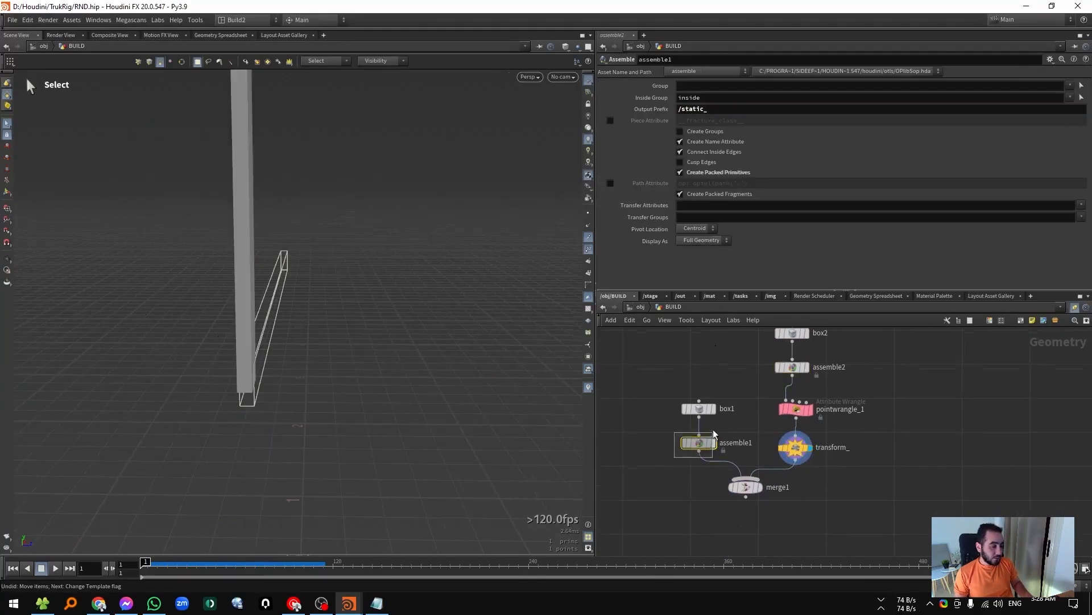
click(853, 490)
Append an Unpack node to merge1, display it, and set it to transfer the name attribute.
middle_drag(800, 512, 776, 438)
click(738, 424)
key(Tab)
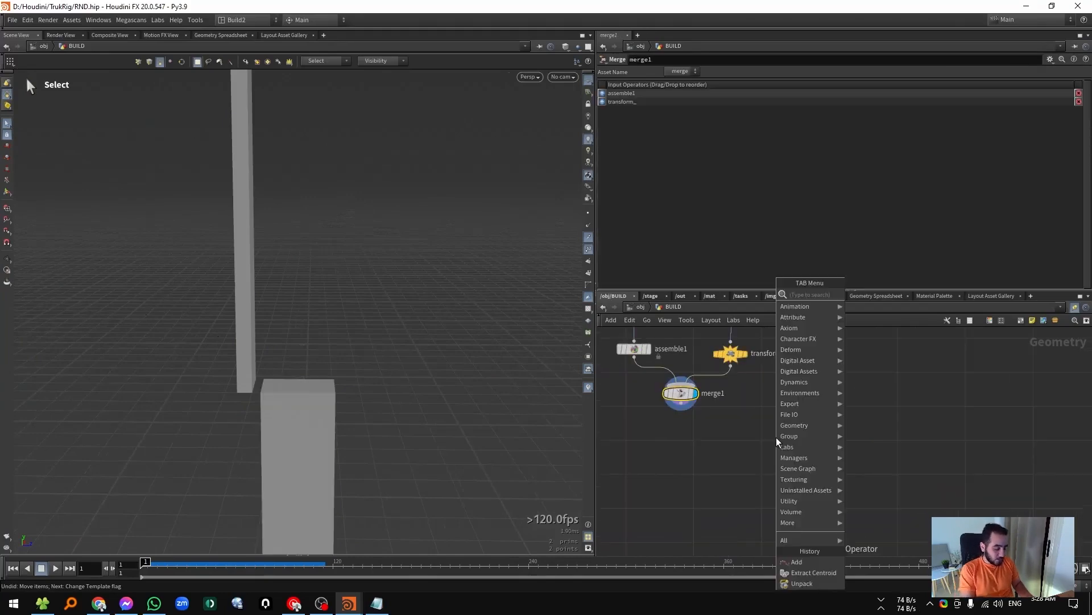
text(un)
key(Down)
key(Return)
key(Return)
click(777, 442)
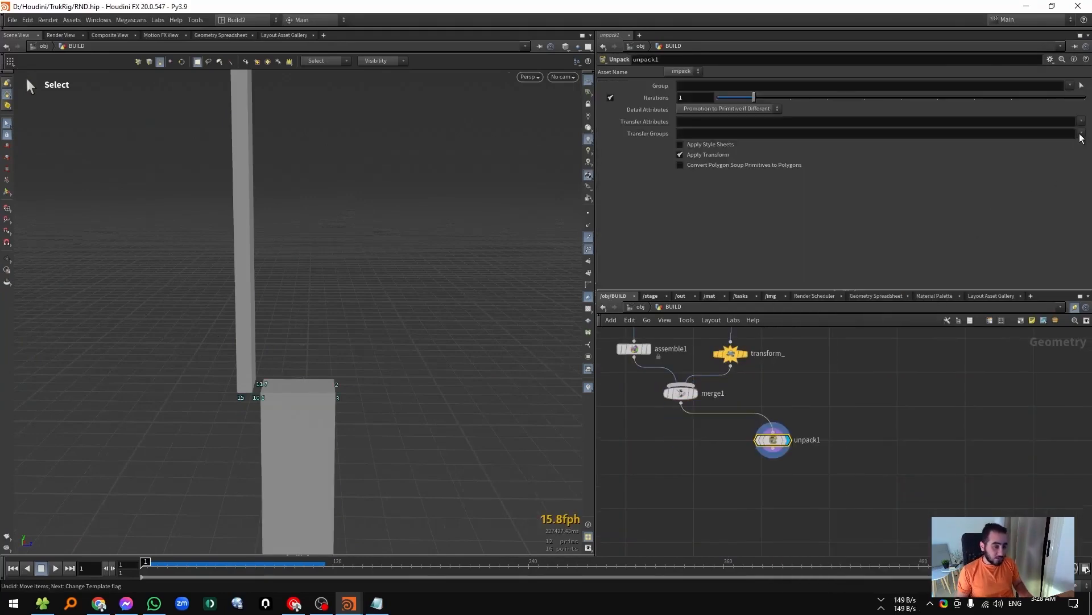
click(1082, 121)
click(1074, 135)
Reveal the Geometry Spreadsheet beneath the viewport and sort the unpacked points by name.
alt+drag(209, 405, 270, 485)
click(298, 554)
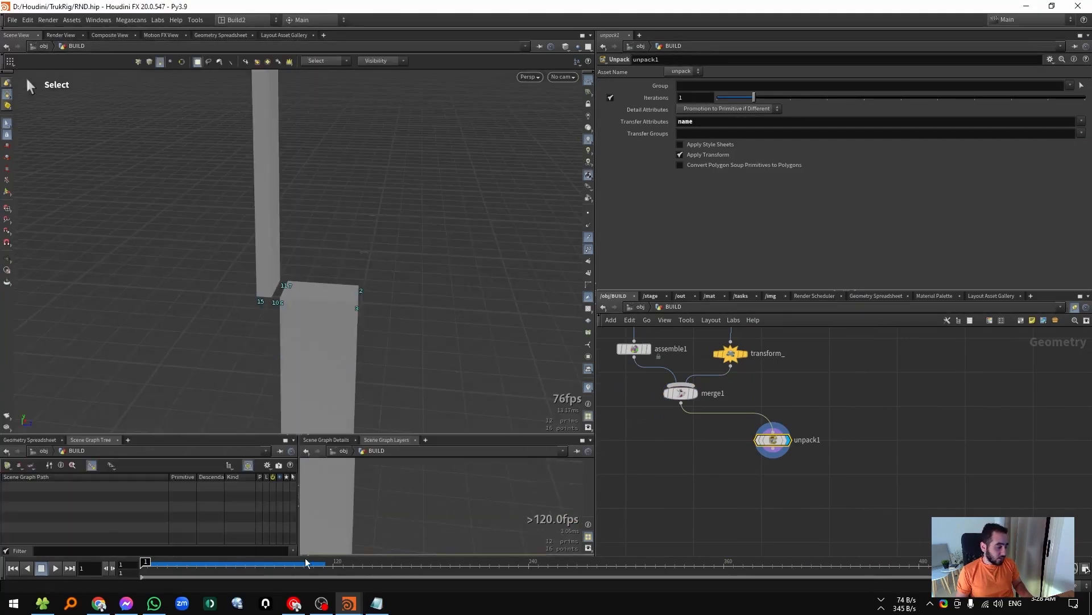
click(35, 440)
click(300, 506)
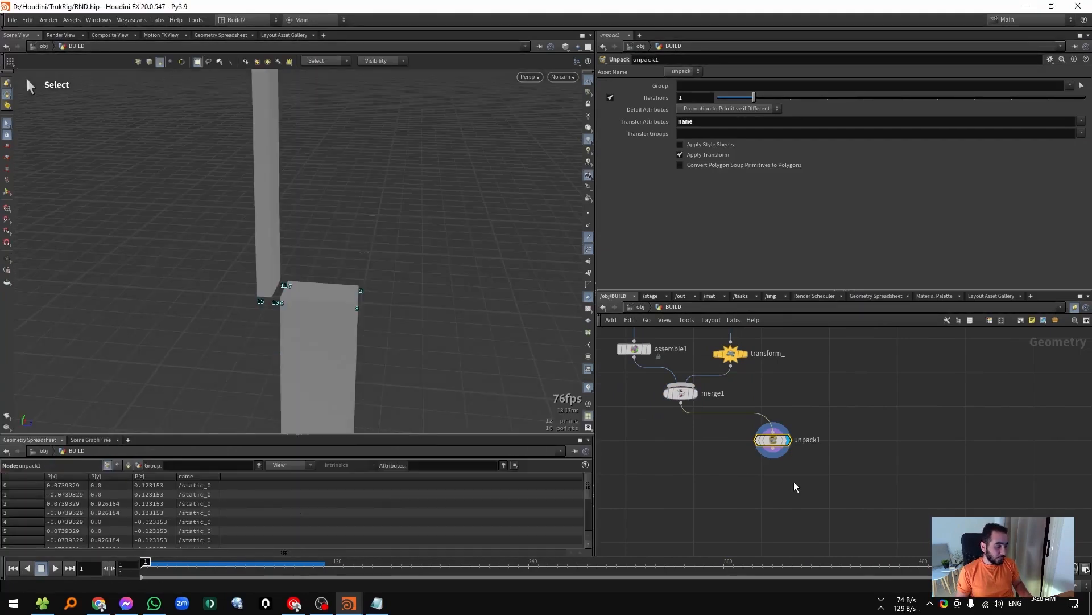
click(198, 477)
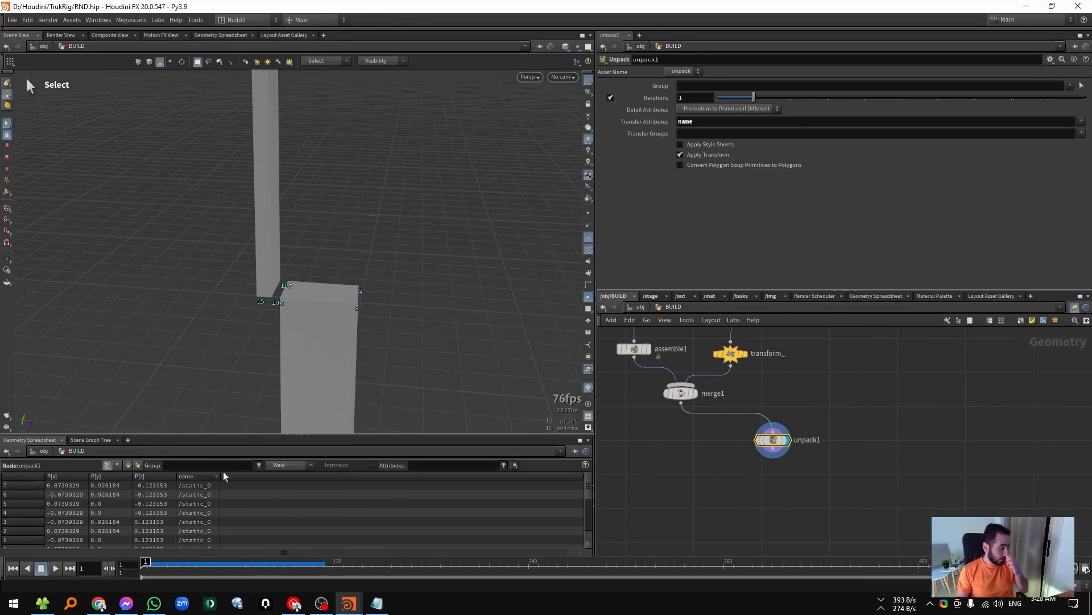
Blast with the lower box's top face and the tall bar's bottom face selected, deleting all non-selected primitives.
alt+drag(334, 309, 272, 296)
click(321, 296)
shift+click(263, 310)
key(Delete)
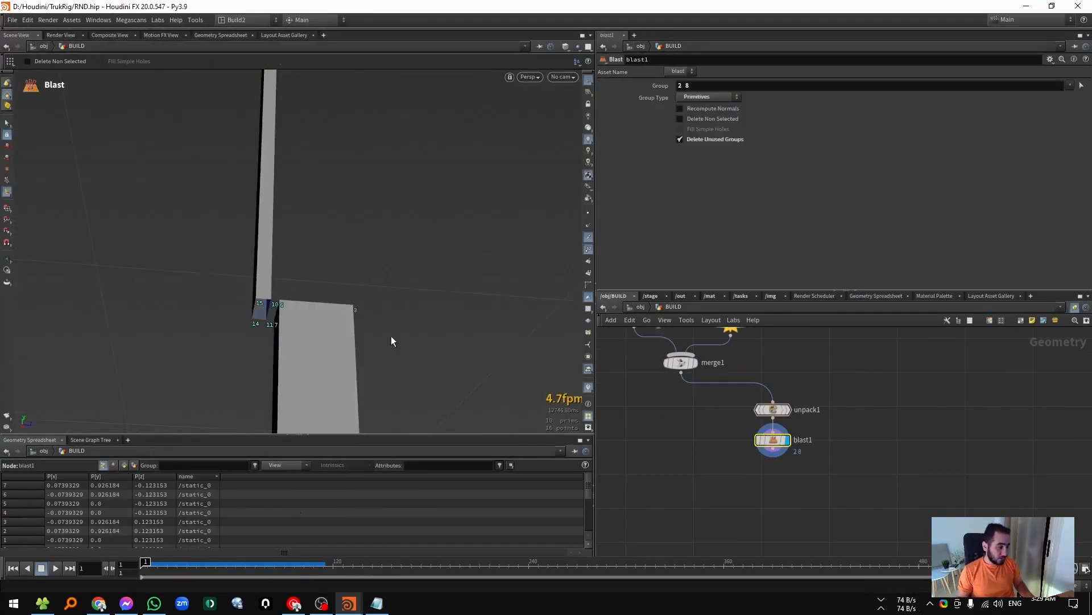
click(721, 120)
key(space+h)
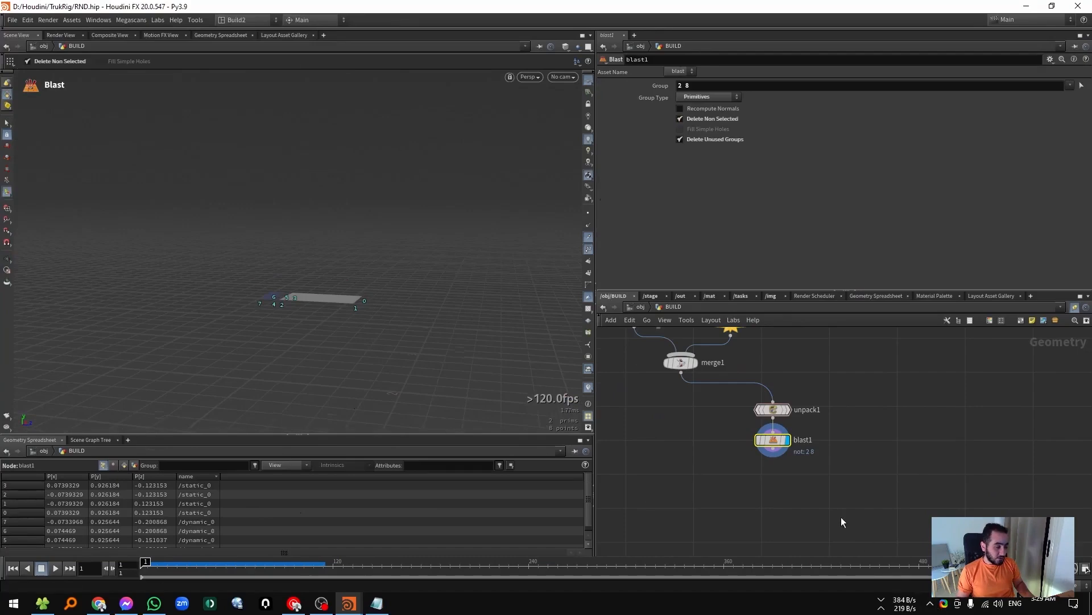
Append an Extract Centroid node to blast1, align it under the chain, and display its result.
key(Tab)
text(ex)
key(Down)
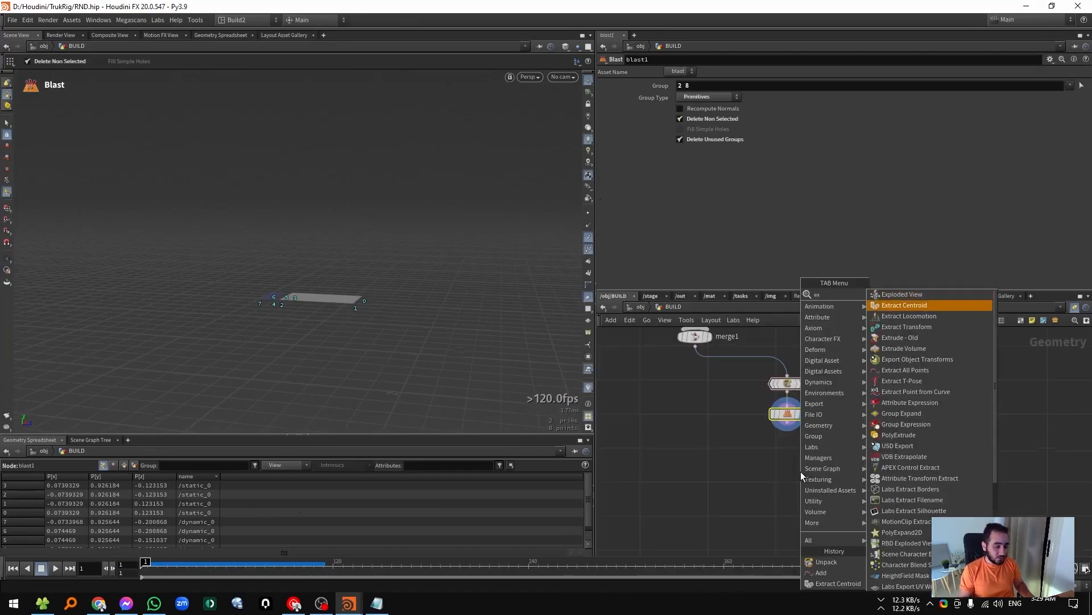
key(Return)
key(Return)
drag(845, 437, 788, 423)
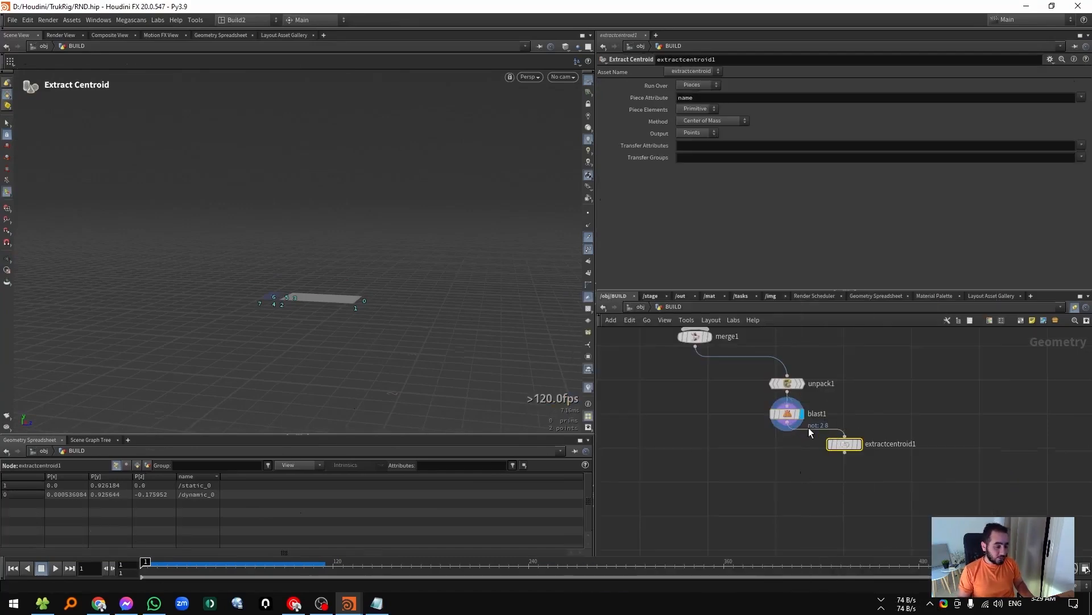
key(l)
key(r)
key(e)
Append an Add node to extractcentroid1 and connect all points into a polyline using polygons by group.
key(Tab)
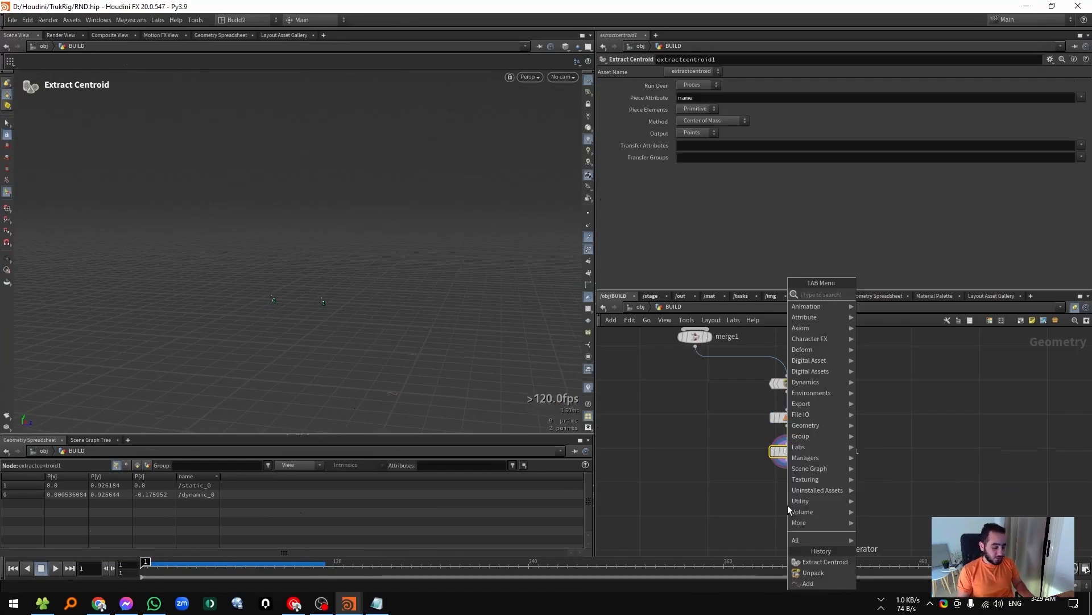
text(add)
key(Return)
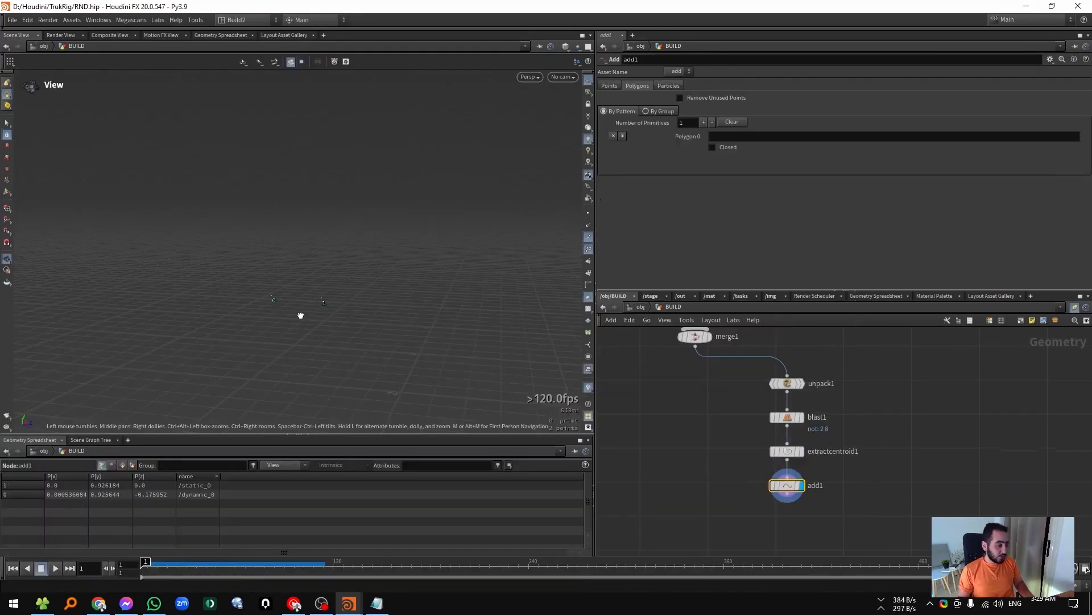
alt+drag(299, 314, 304, 297)
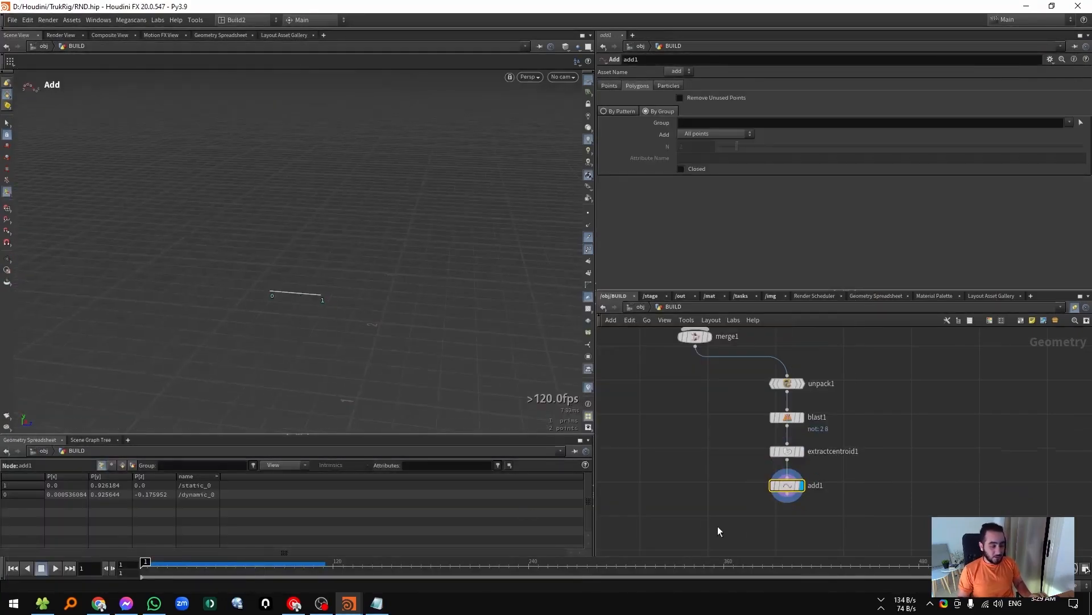
middle_drag(741, 529, 755, 486)
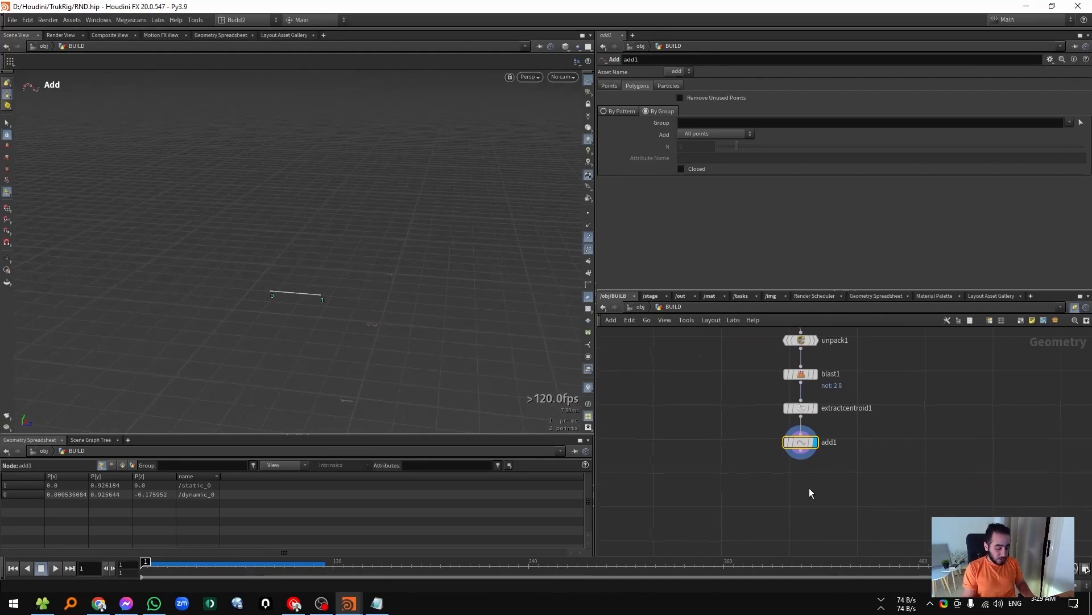
Append a point wrangle to add1, set it to run over Primitives, and tidy the node layout.
key(Tab)
text(pointw)
key(Return)
click(791, 492)
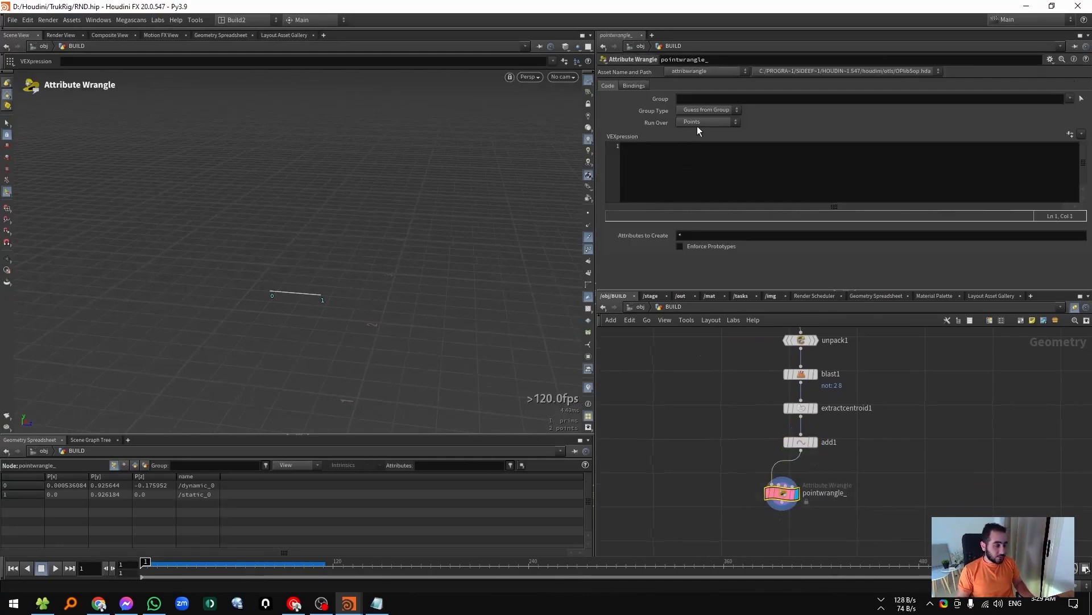
click(715, 166)
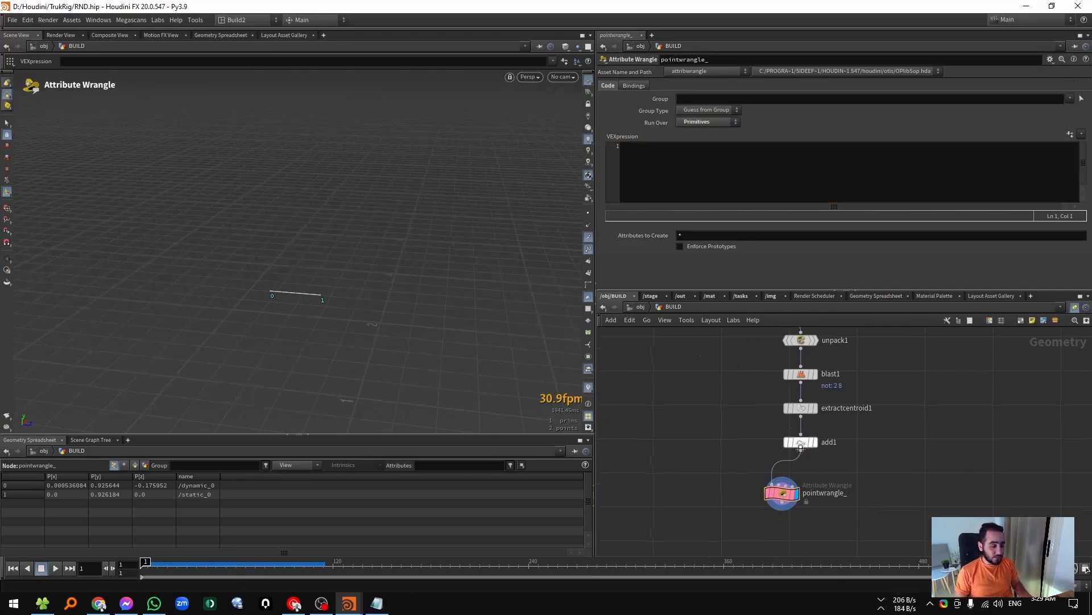
key(l)
scroll(734, 439, down, 2)
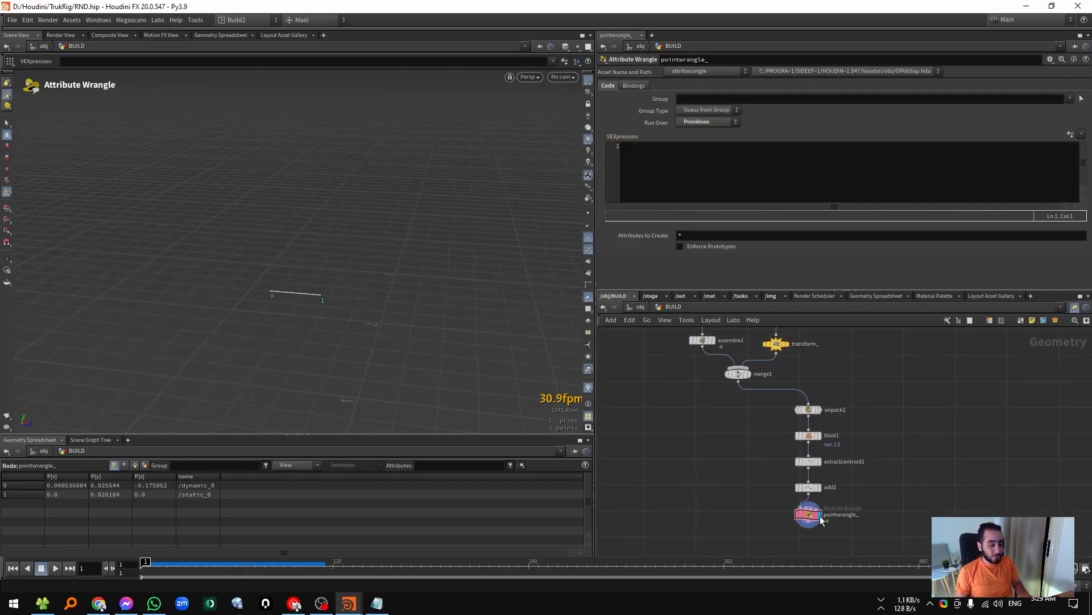
Write VEX in the wrangle: s@constraint_name = 'twist_motor'; followed on a new line by s@constraint_name = 'all';.
click(709, 161)
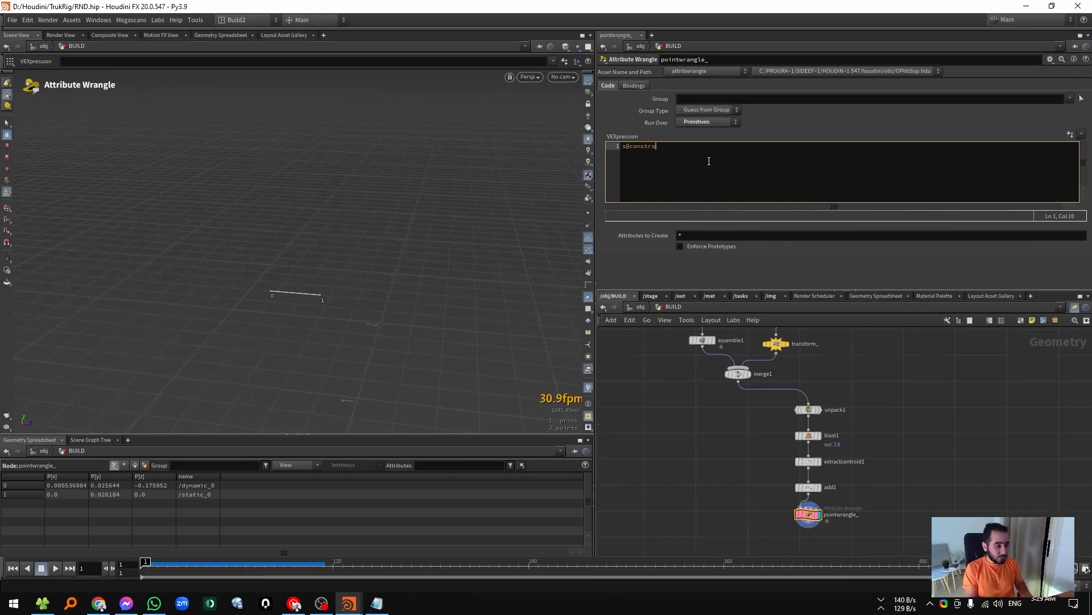
text(= 'twist_mt)
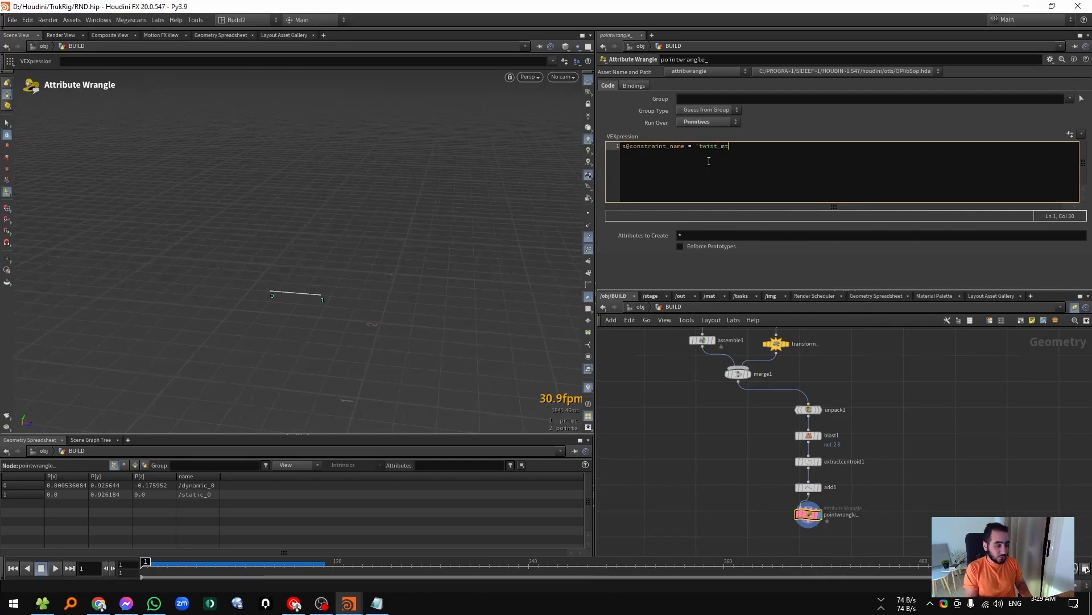
text(s@)
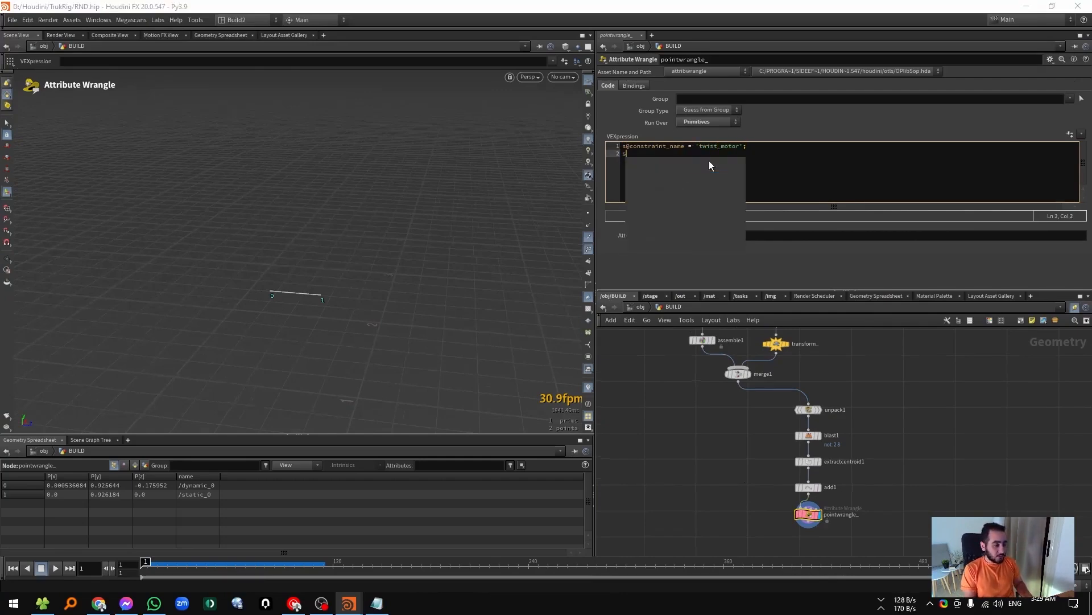
key(Escape)
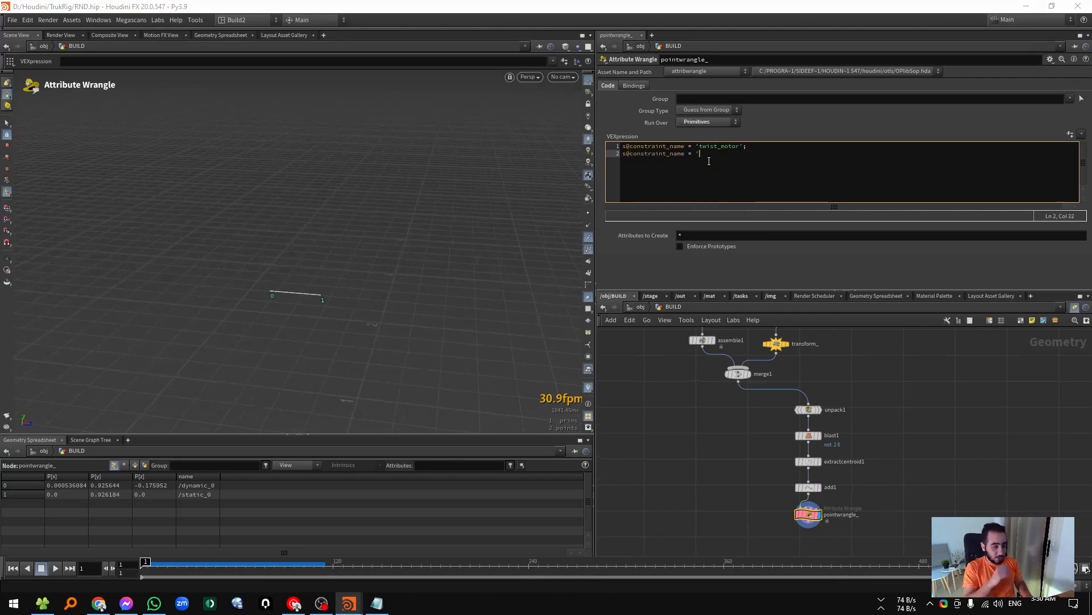
text(all';)
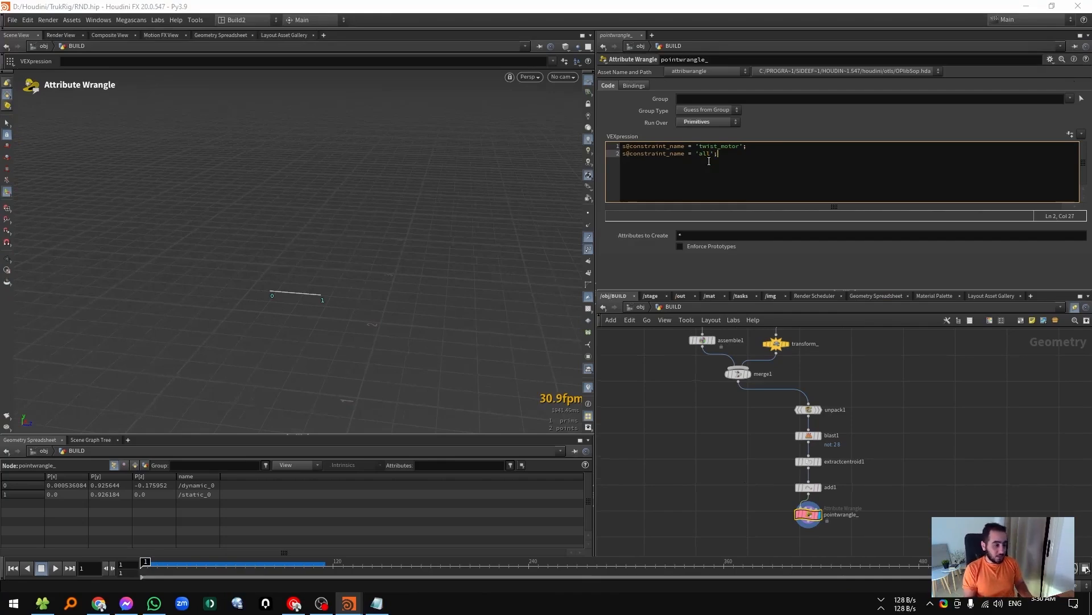
key(ctrl+Return)
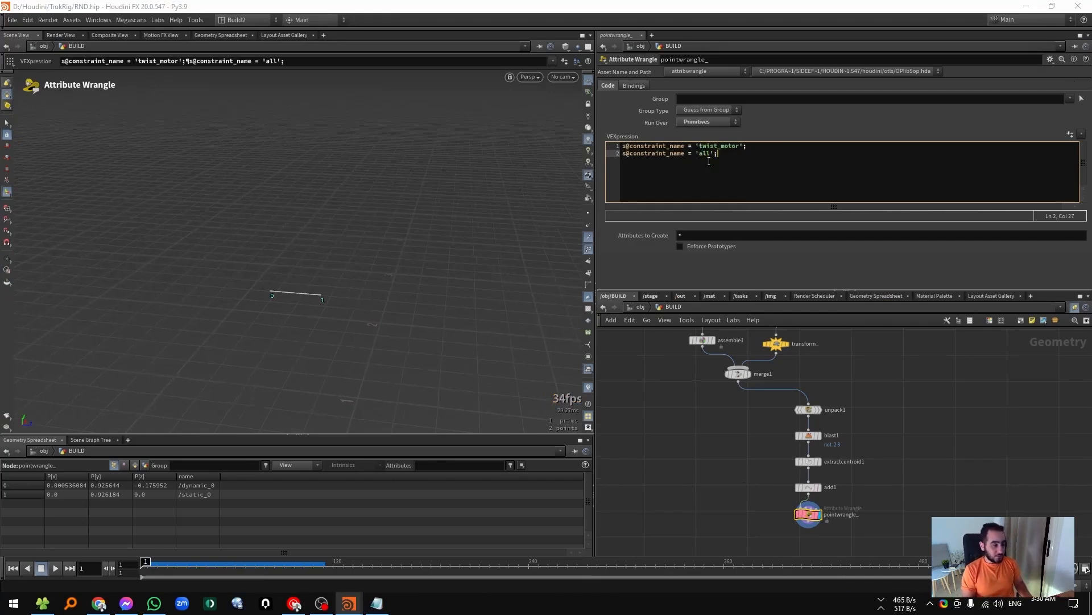
Append a Convert Line node to pointwrangle_ and display its result.
middle_drag(739, 485, 743, 443)
middle_click(811, 480)
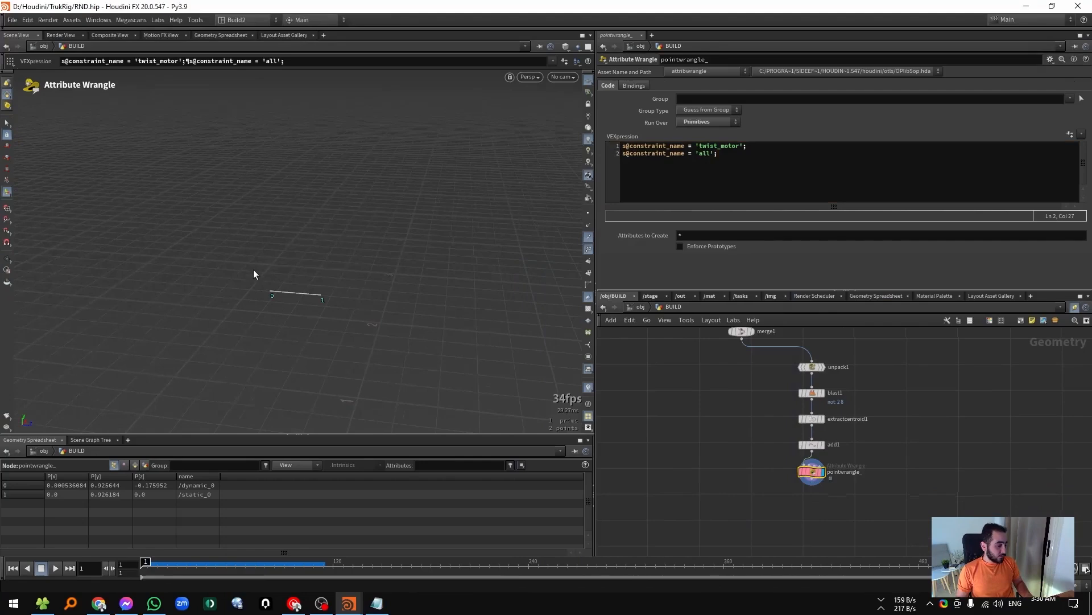
drag(254, 274, 334, 303)
alt+middle_drag(373, 308, 349, 278)
middle_drag(814, 514, 817, 479)
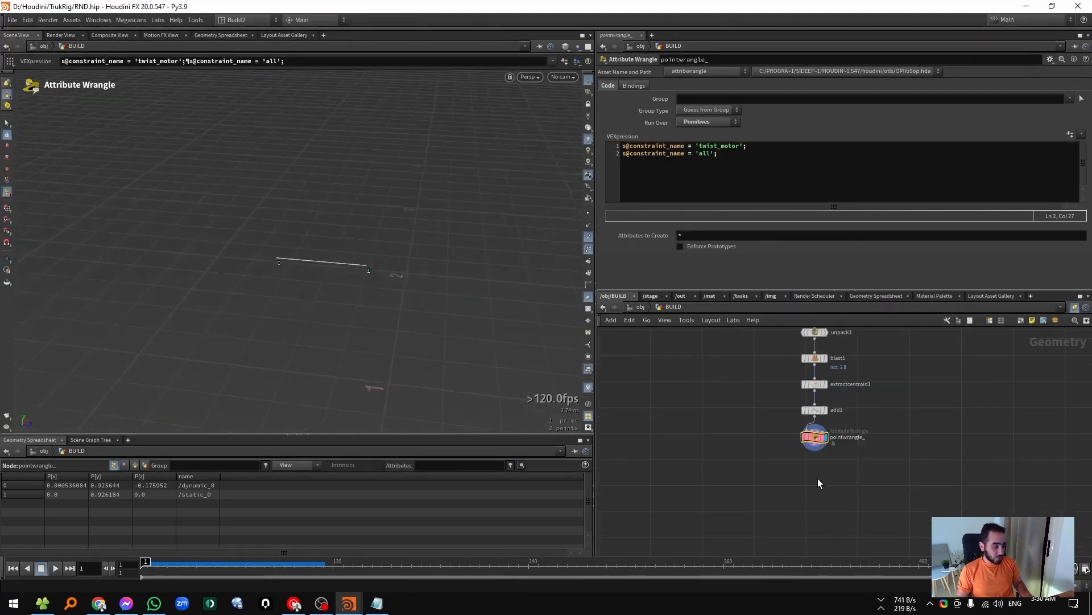
key(Tab)
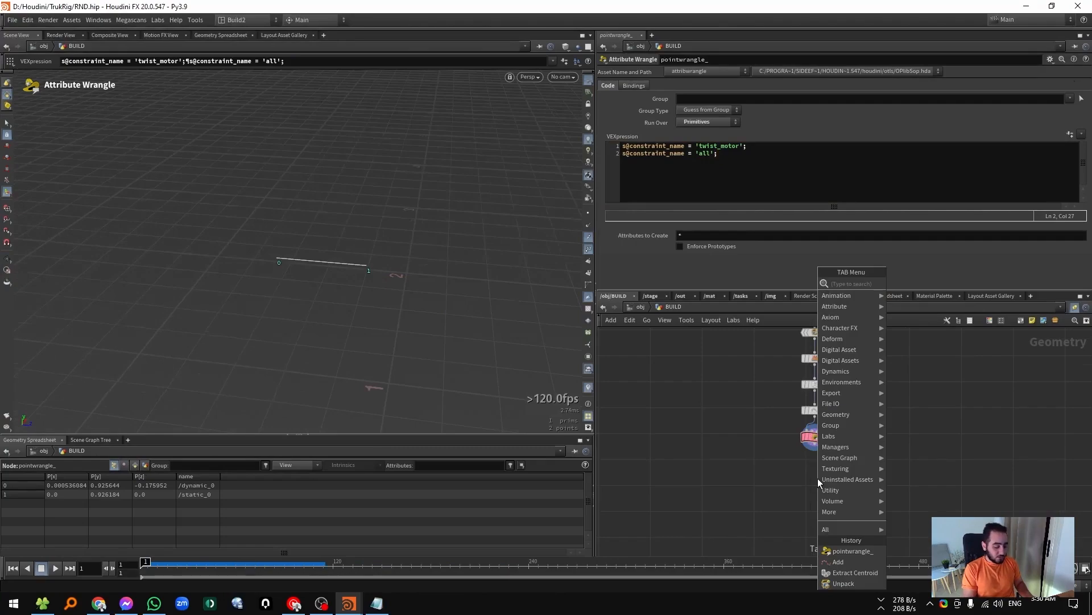
text(m)
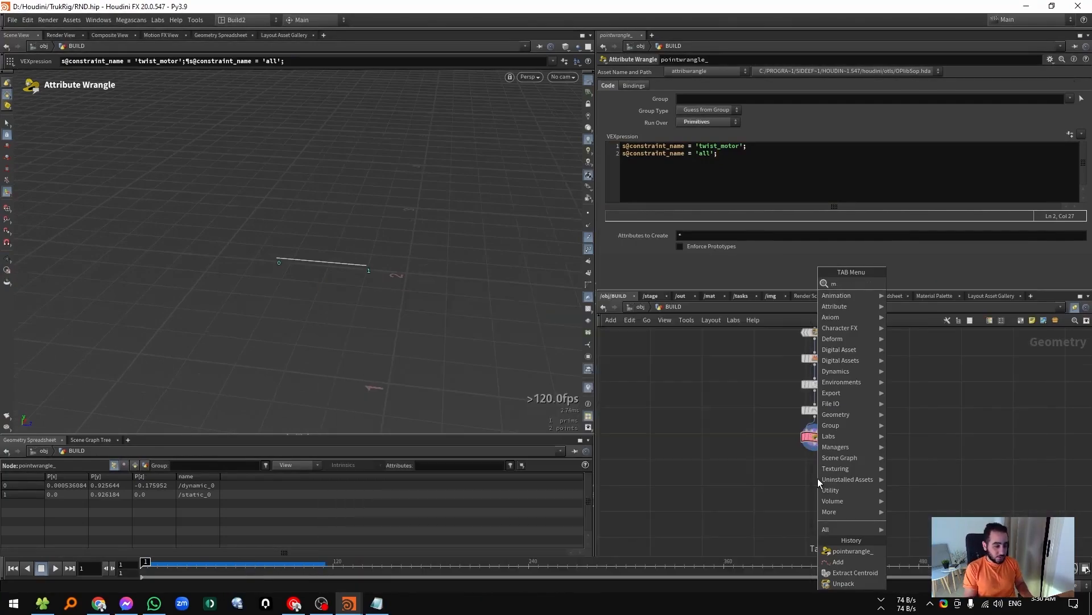
key(BackSpace)
text(conve)
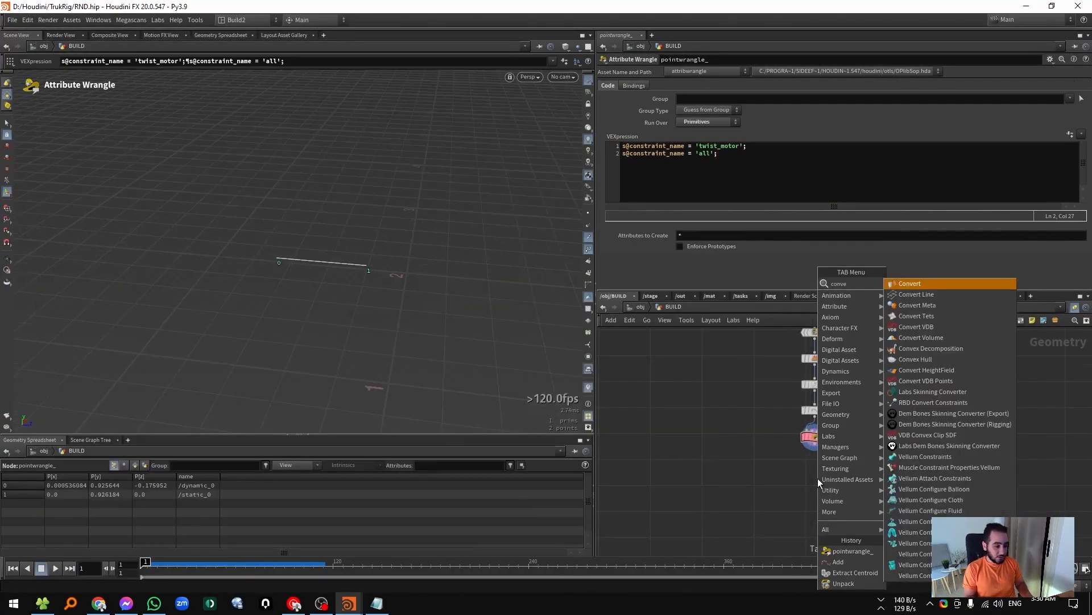
key(Down)
key(Return)
click(817, 478)
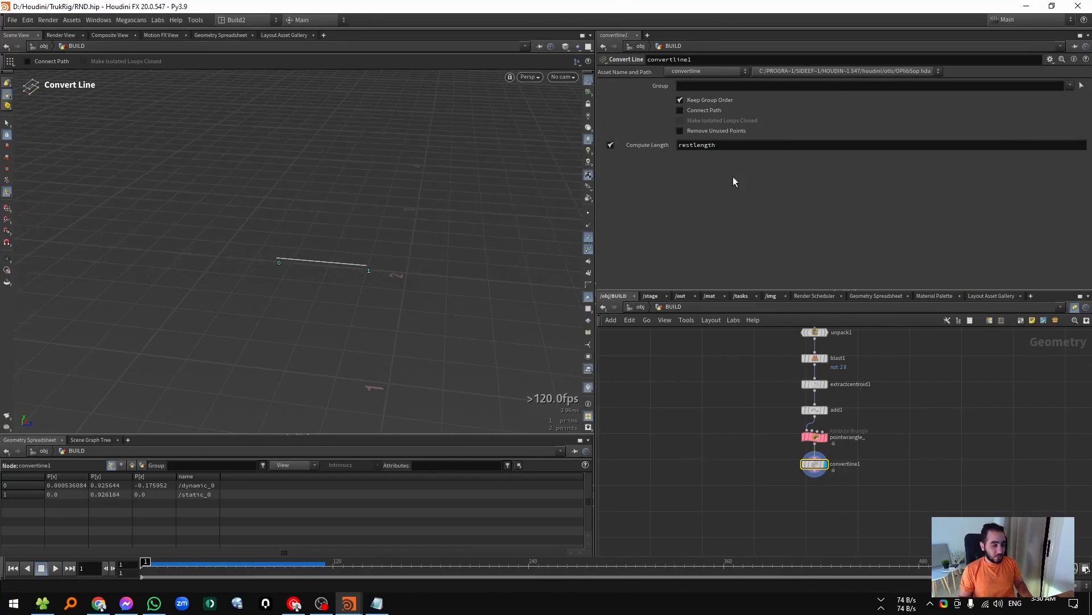
Examine convertline1's primitive attributes and compare the constraint line with the merged box and bar in the viewport.
scroll(756, 371, down, 5)
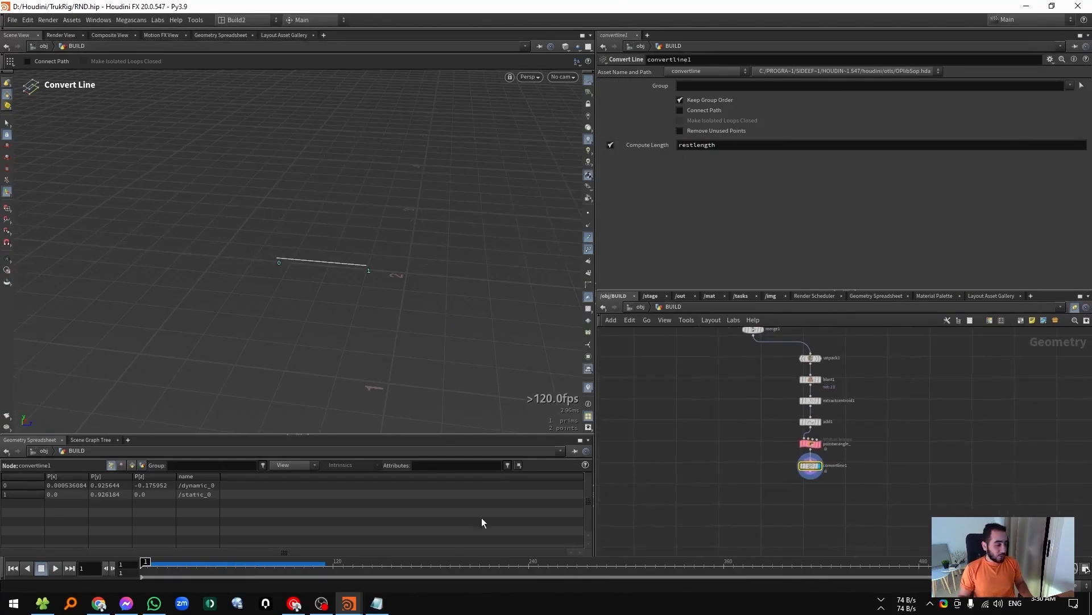
click(133, 465)
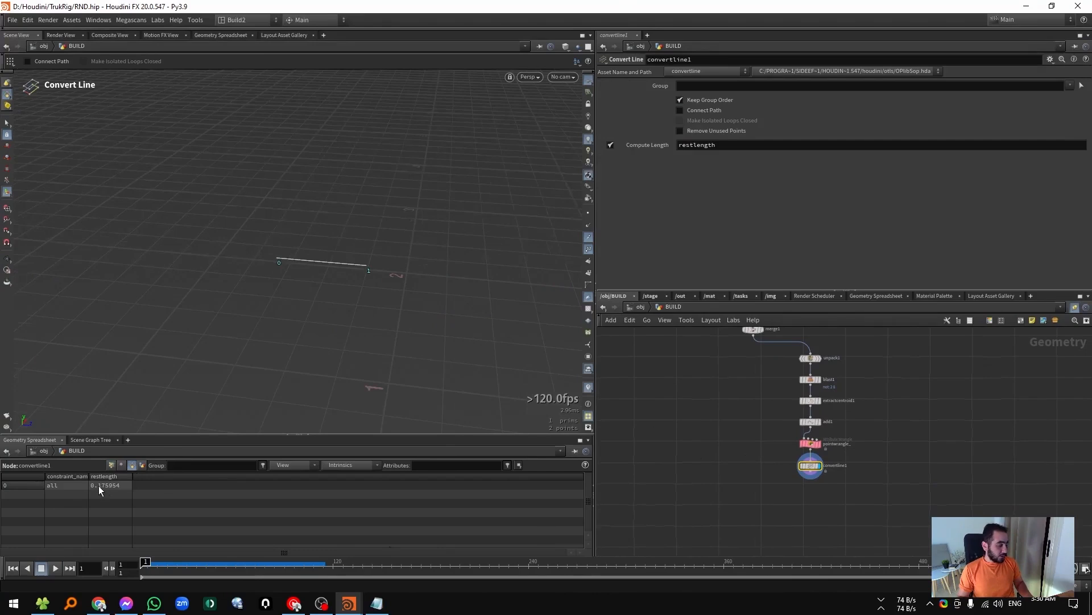
alt+drag(322, 273, 348, 273)
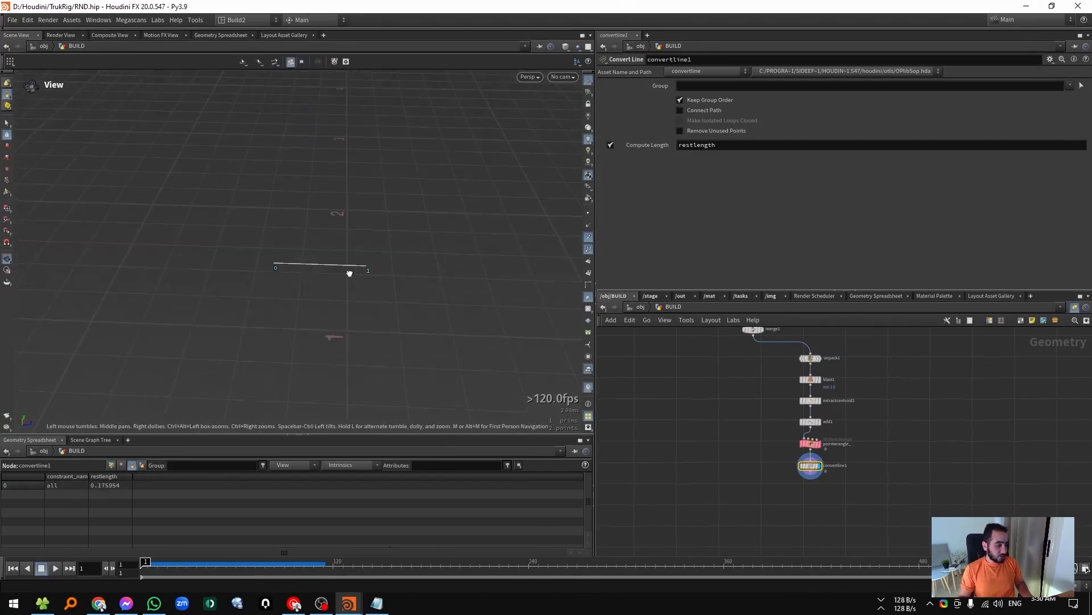
key(n)
key(alt+Left)
click(749, 360)
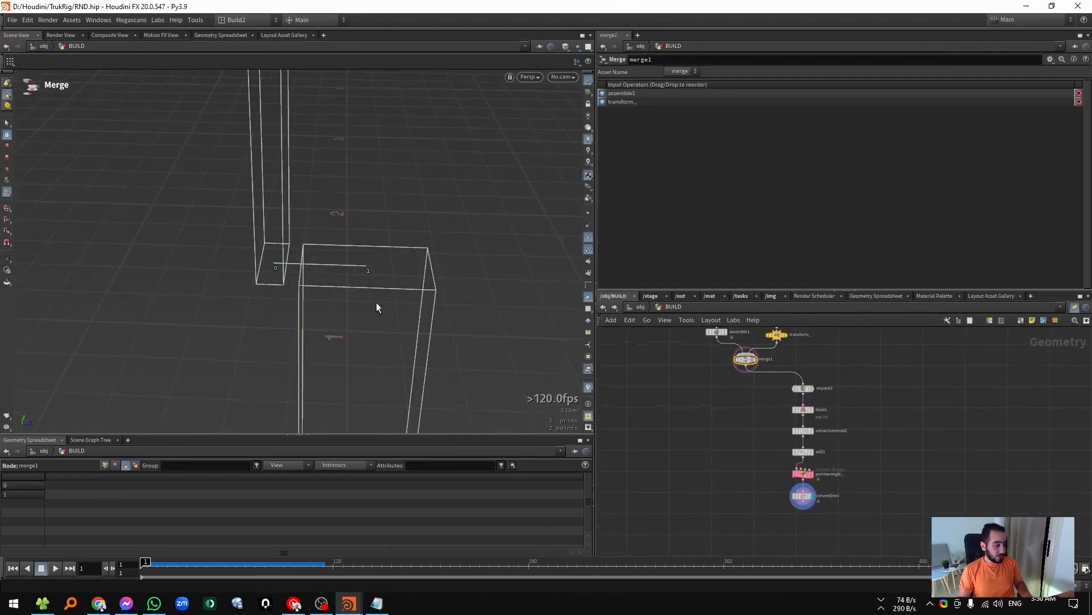
alt+right_drag(369, 265, 312, 286)
mouse_move(312, 286)
alt+mouse_down()
mouse_move(322, 268)
mouse_move(298, 277)
alt+mouse_up()
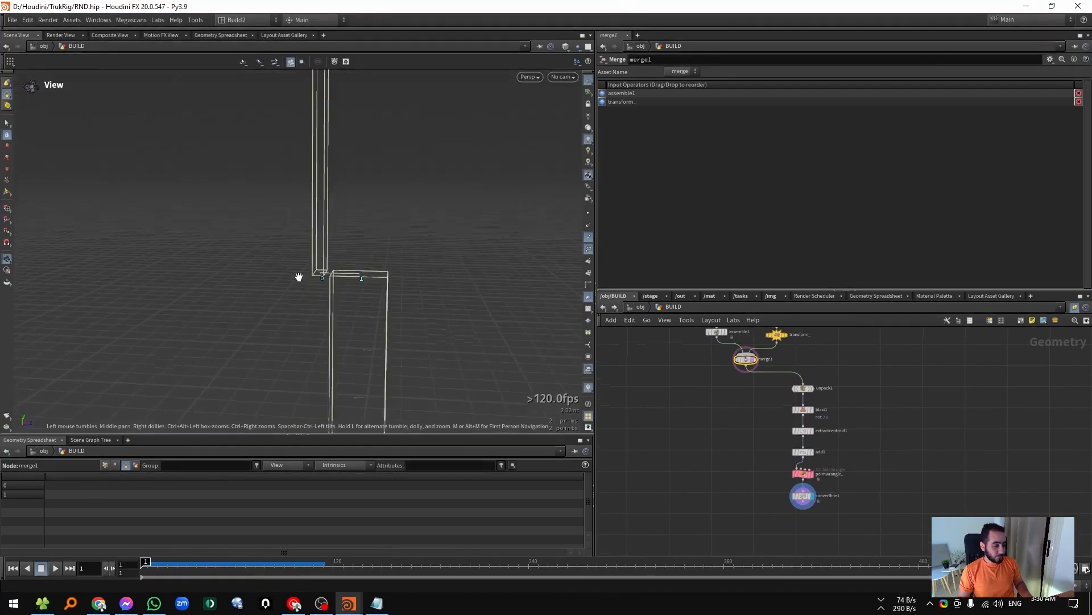
Add a DOP Network fed by merge1, wire convertline1 into its fourth input, and enter the network.
middle_drag(743, 530, 749, 503)
key(d)
click(748, 502)
drag(748, 502, 755, 517)
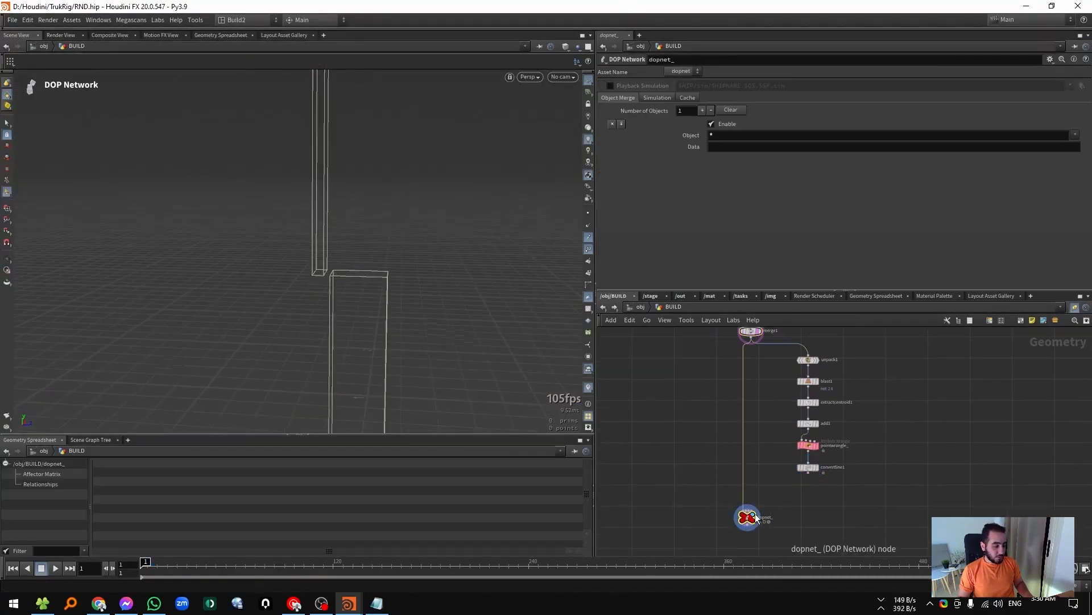
middle_drag(754, 405, 756, 432)
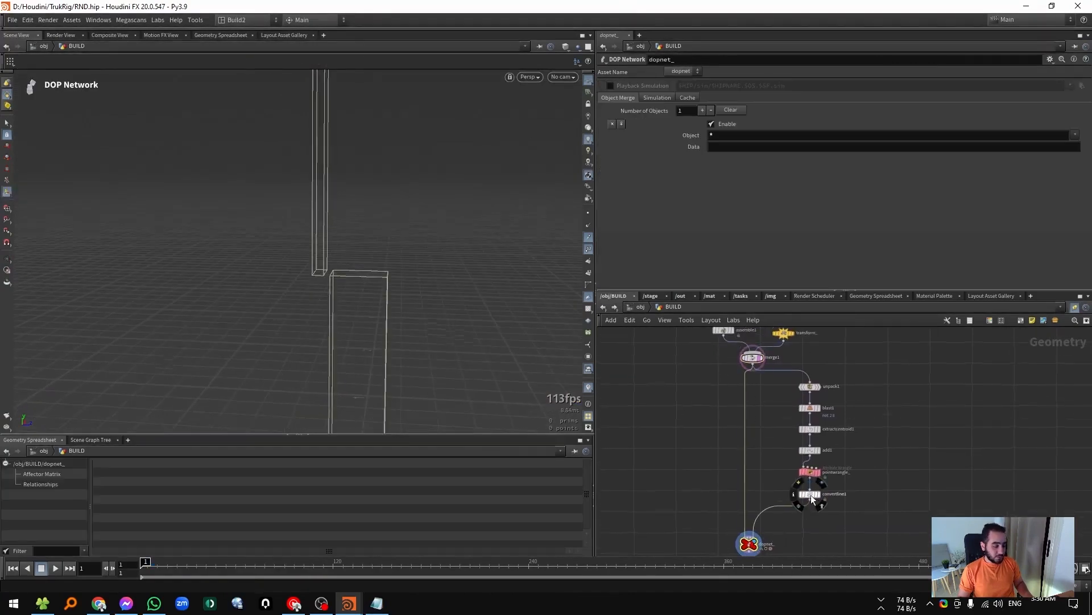
middle_drag(781, 536, 789, 520)
scroll(789, 520, up, 3)
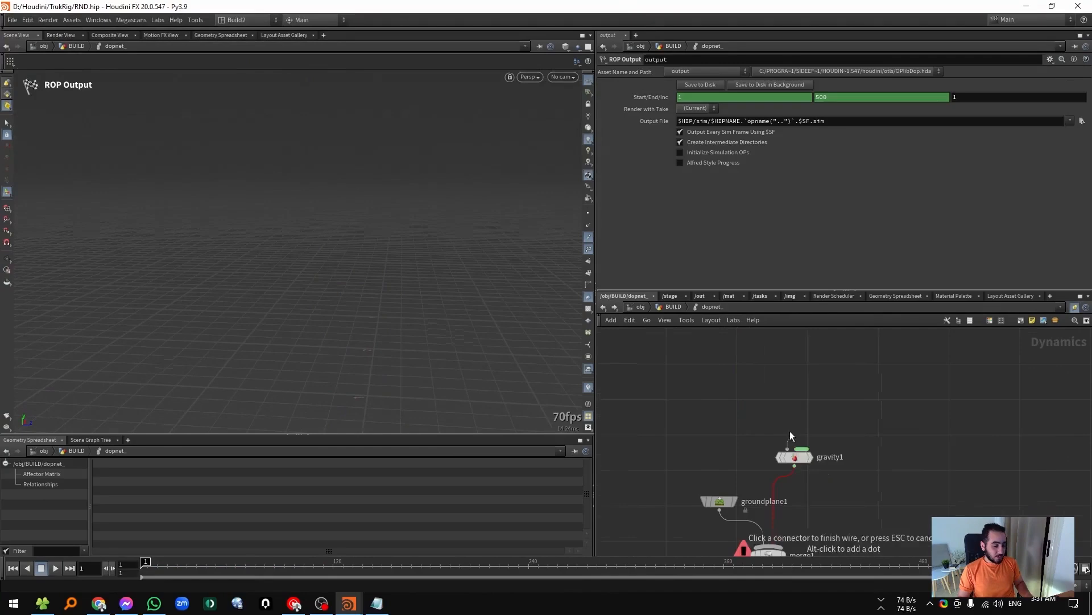
Add a Rigid Body Solver and connect its output to gravity1.
key(Tab)
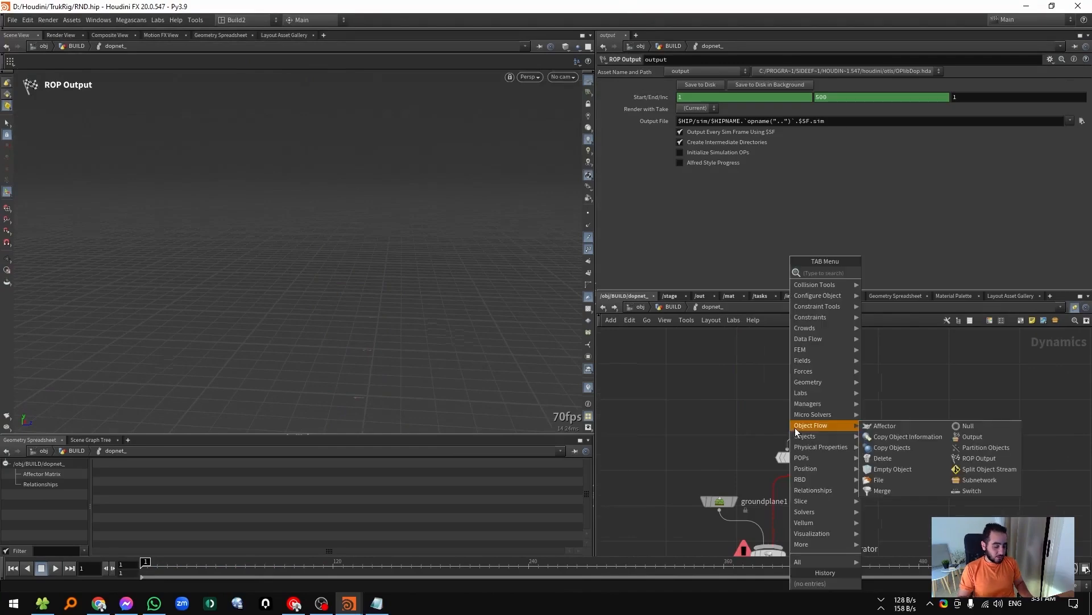
text(rig)
key(Return)
click(794, 428)
click(780, 422)
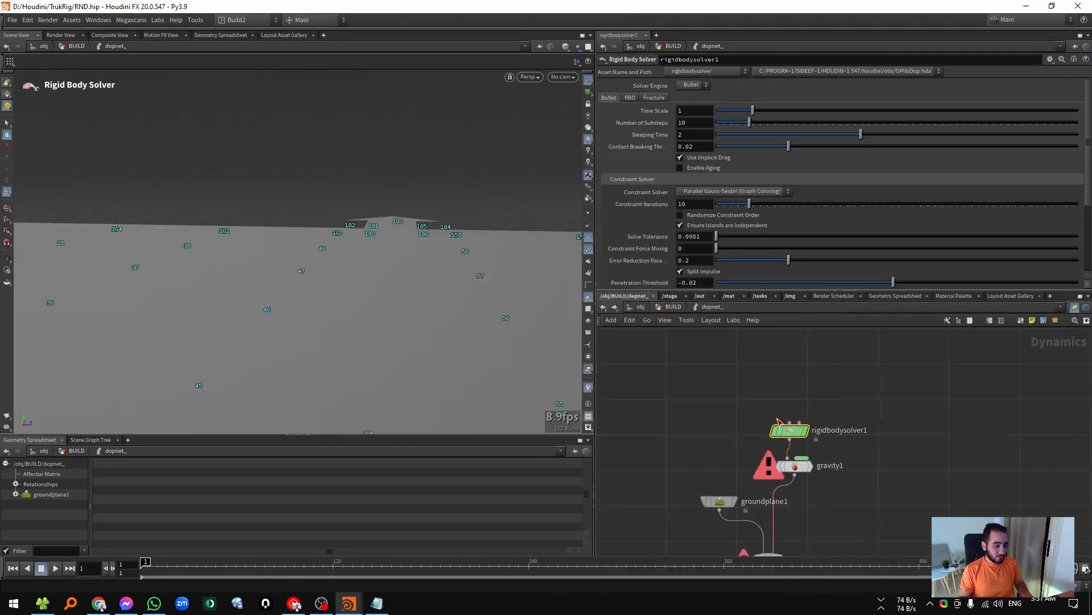
Add an RBD Packed Object node feeding the rigid body solver's object input.
key(Tab)
text(pack)
key(Return)
click(706, 345)
Insert a Constraint Network between rbdpackedobject1 and rigidbodysolver1, with Fourth Context Geometry as its geometry source.
key(Tab)
text(cn)
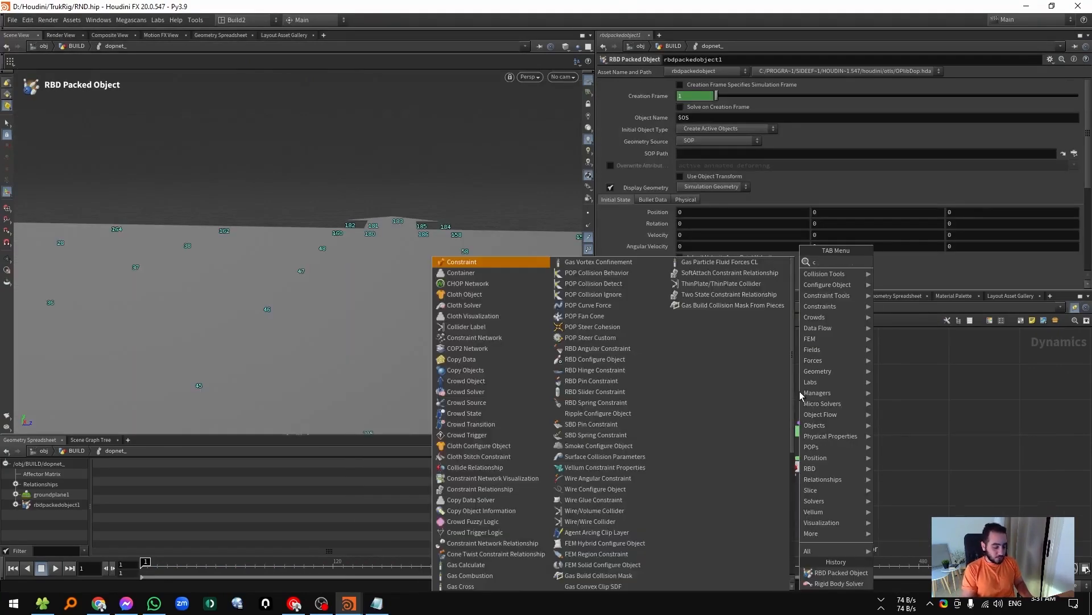
click(705, 98)
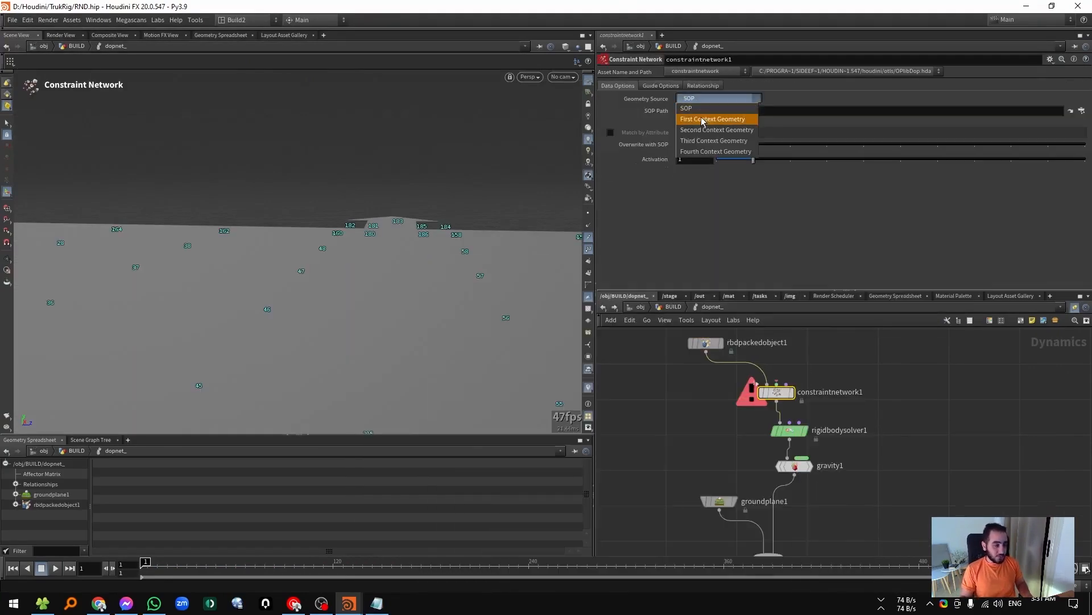
click(698, 150)
Set the RBD packed object's geometry source to First Context Geometry.
click(706, 342)
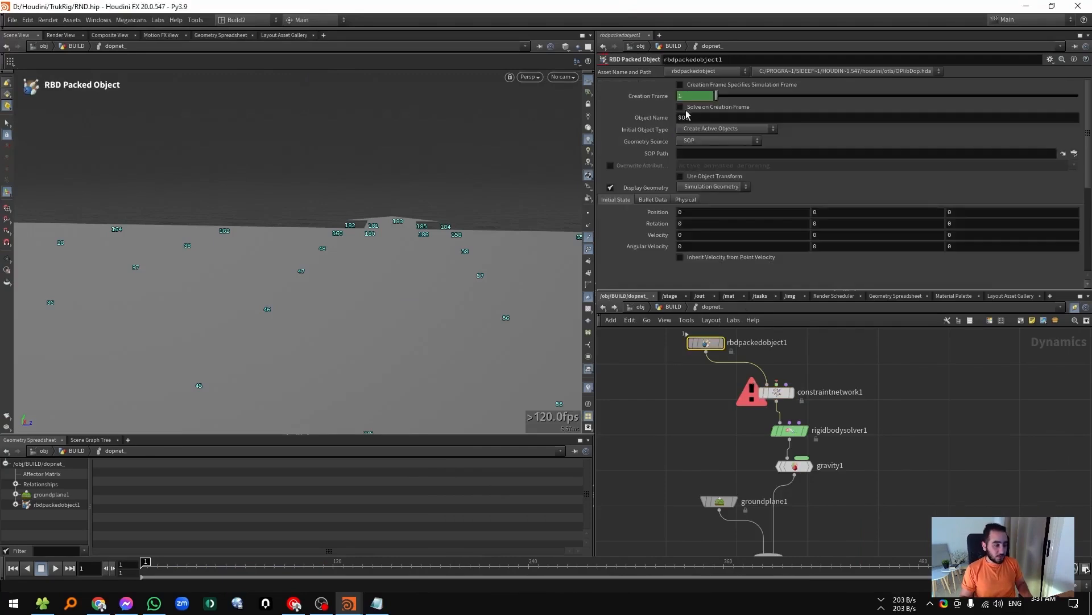
click(709, 140)
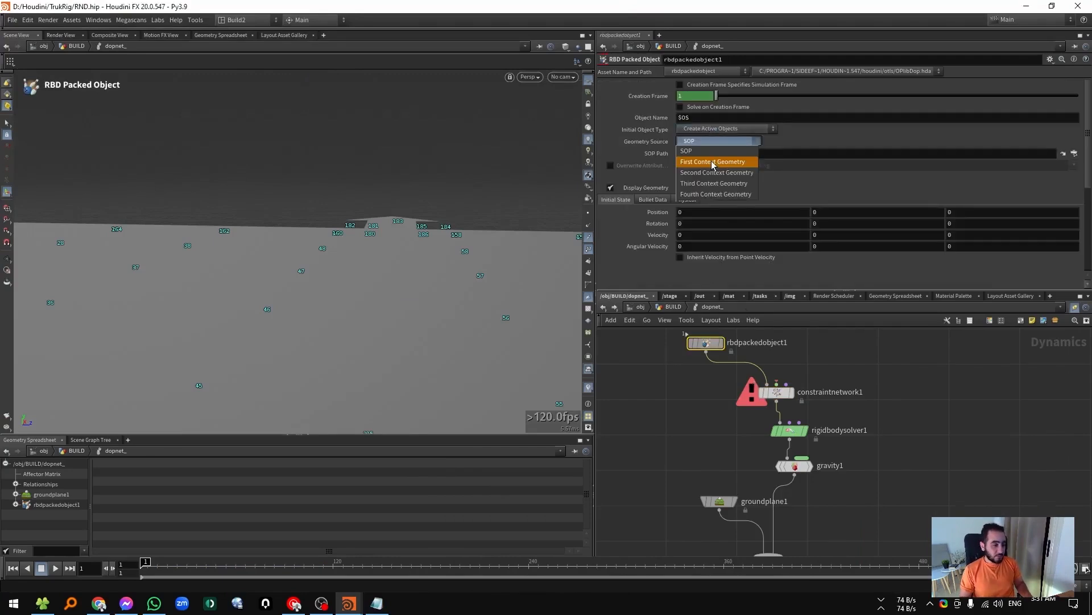
click(711, 160)
Return to the BUILD geometry network and inspect pointwrangle_1's code and the outputs of assemble1 and merge1.
key(u)
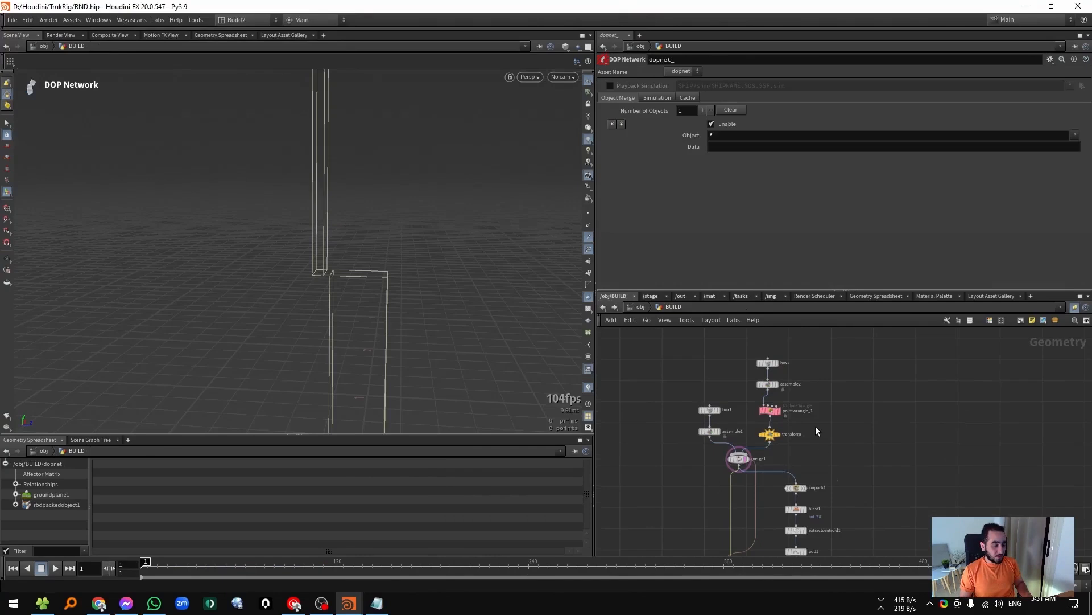
click(772, 412)
key(r)
key(e)
alt+drag(394, 267, 223, 109)
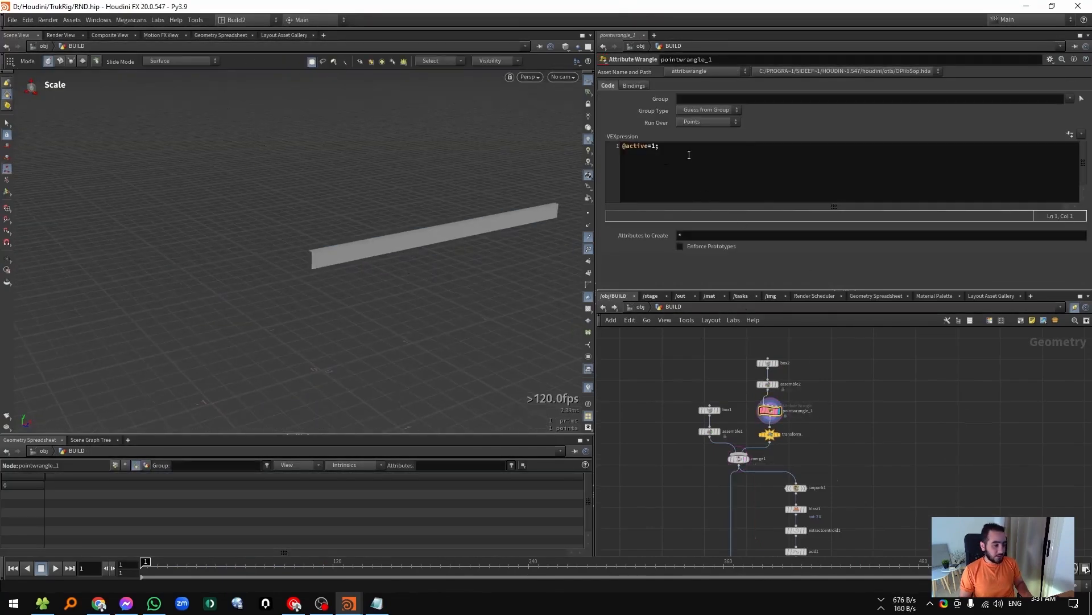
click(711, 431)
click(762, 409)
click(711, 432)
click(738, 459)
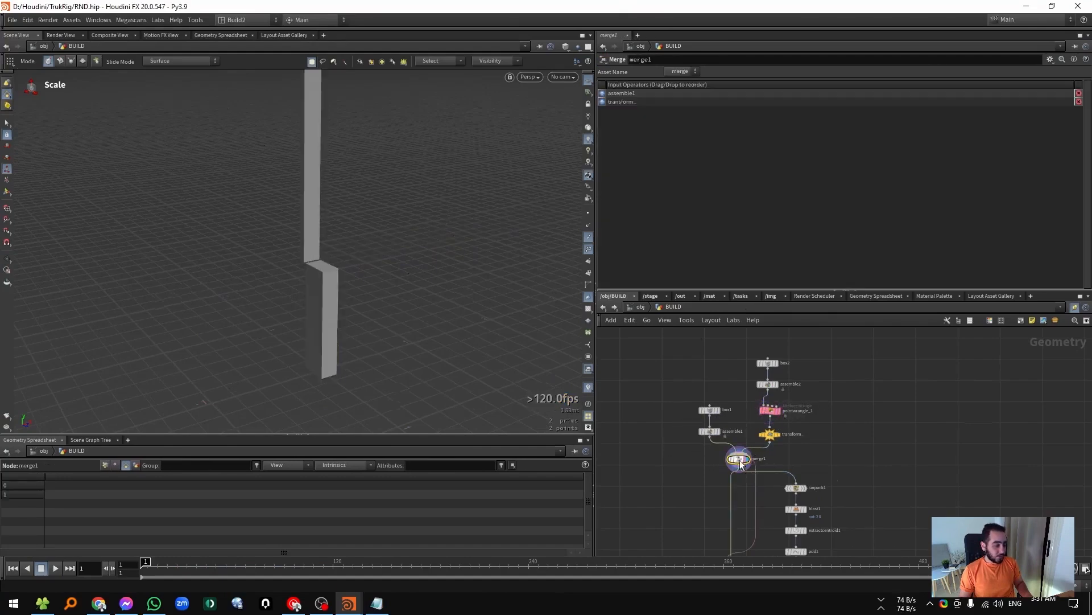
scroll(787, 419, up, 3)
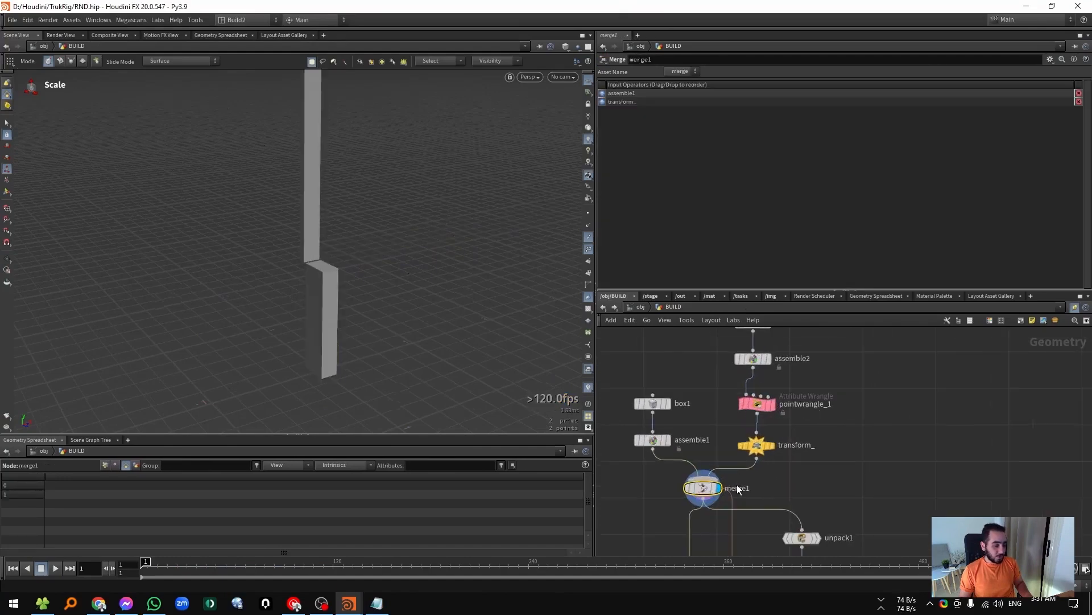
Compare the point attributes of pointwrangle_1, transform_ and assemble1 in the geometry spreadsheet.
click(107, 465)
click(765, 406)
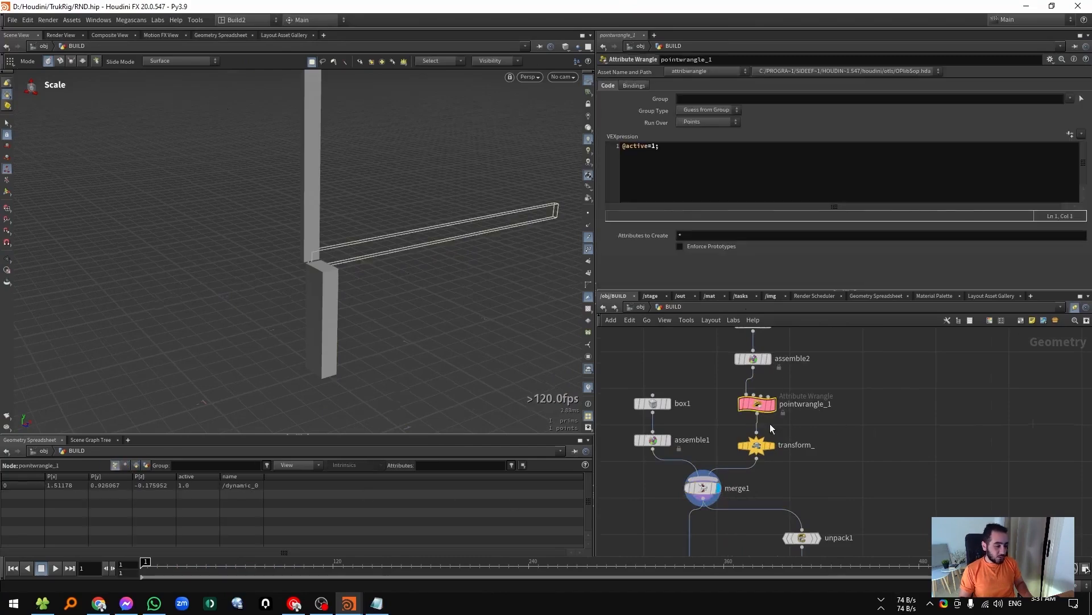
click(758, 445)
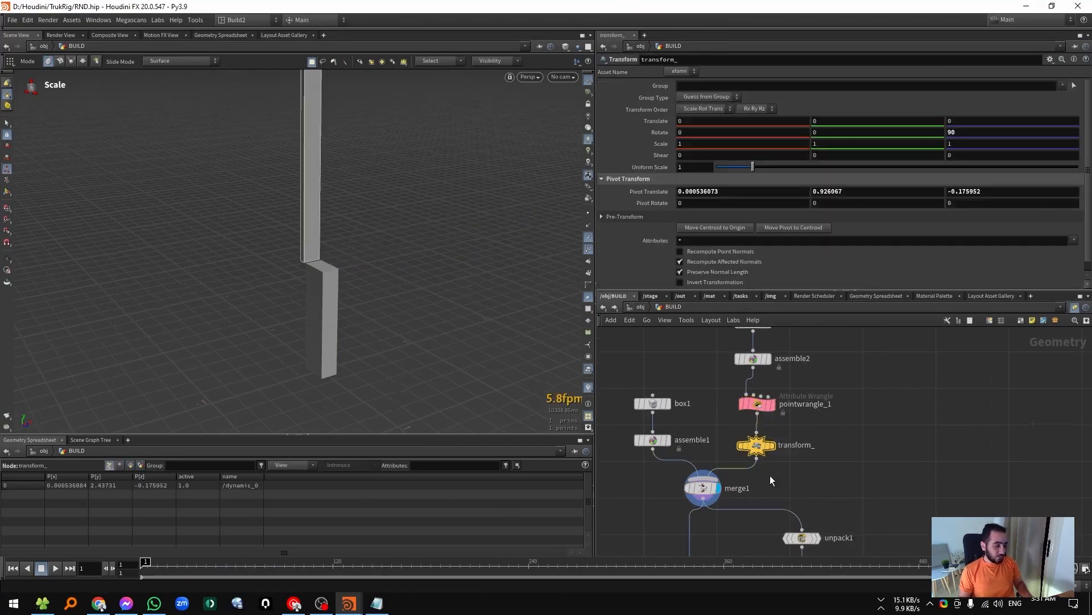
click(653, 442)
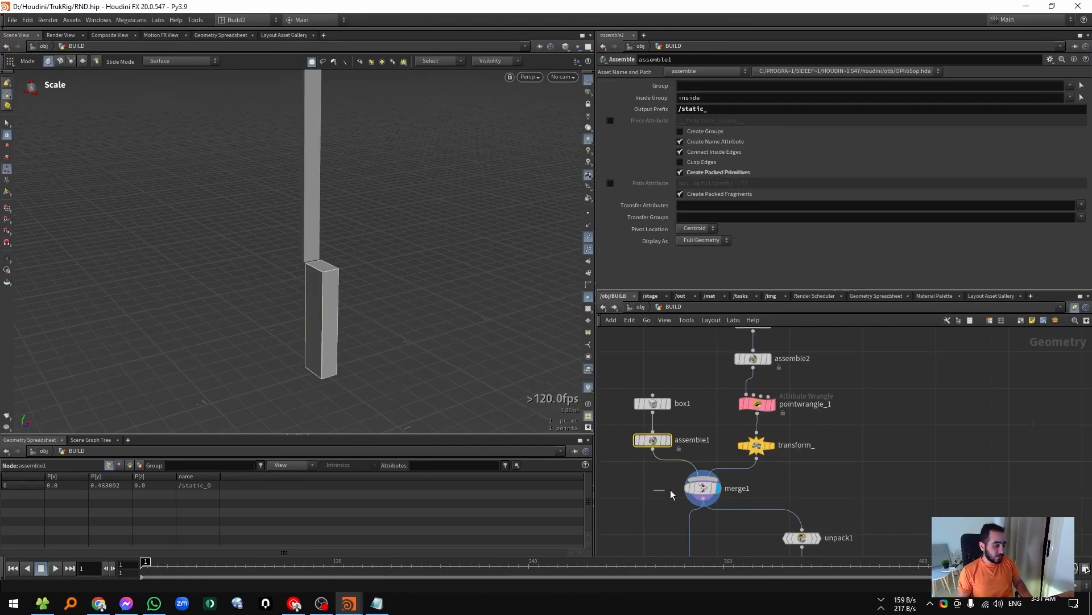
click(671, 491)
Enter the DOP network and turn off the point number display in the viewport.
double_click(787, 459)
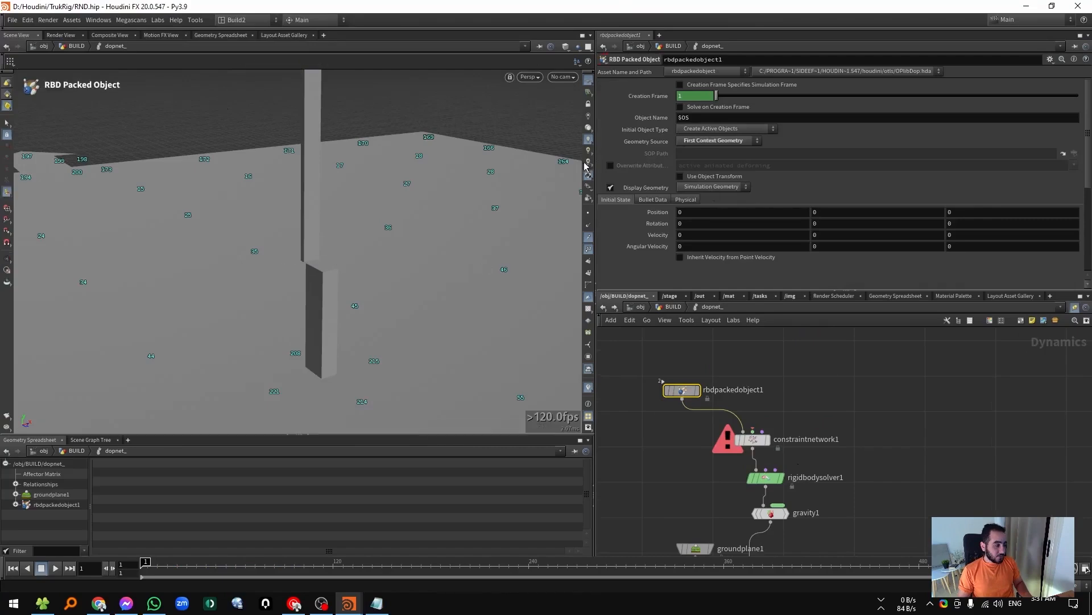
click(589, 248)
drag(432, 267, 767, 431)
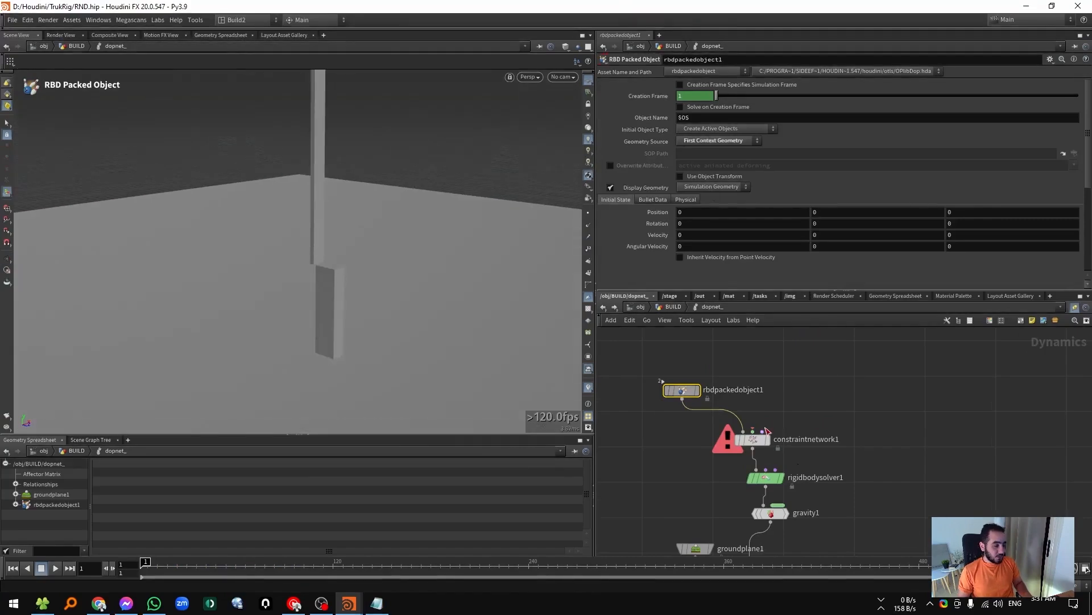
Add a Cone Twist Constraint Relationship wired into the second input of constraintnetwork1.
click(753, 431)
key(Tab)
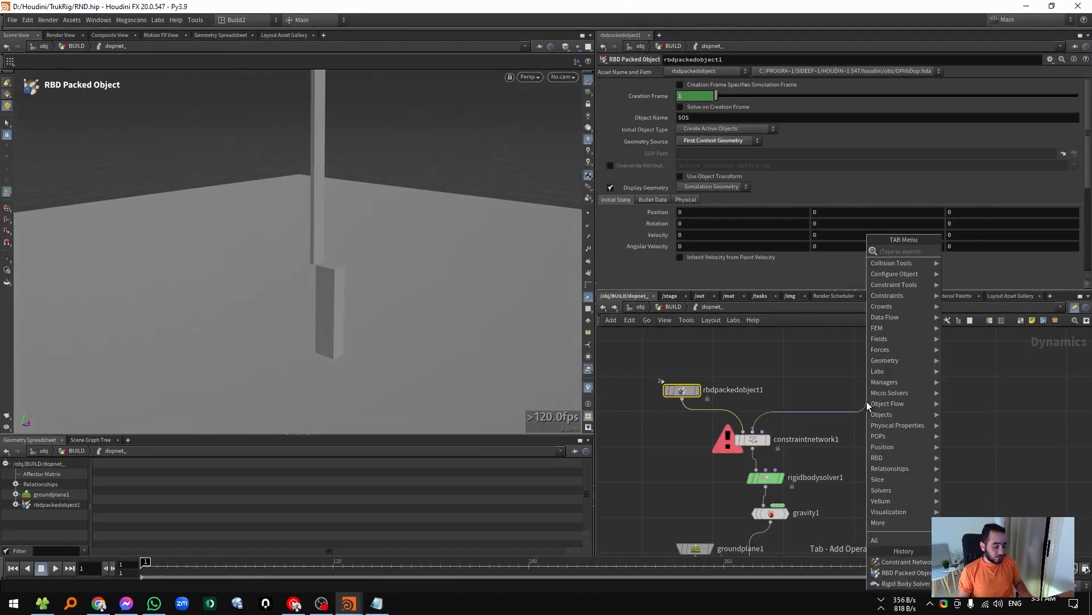
text(cone)
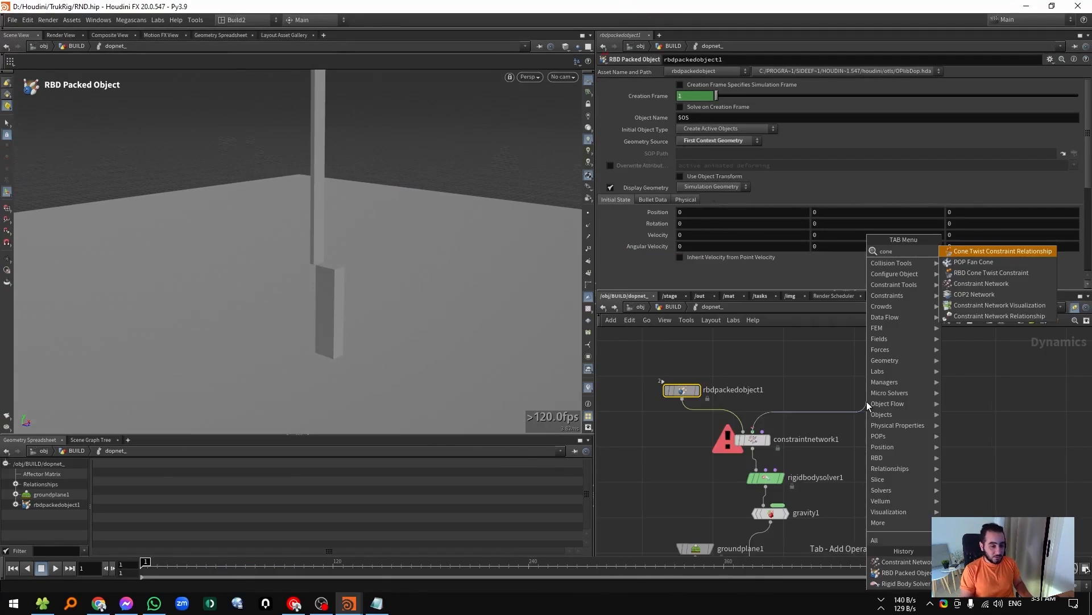
key(Return)
Set the Cone Twist relationship's data name to twist_motor, copied from the constraint name in the pointwrangle_ code.
scroll(770, 243, down, 10)
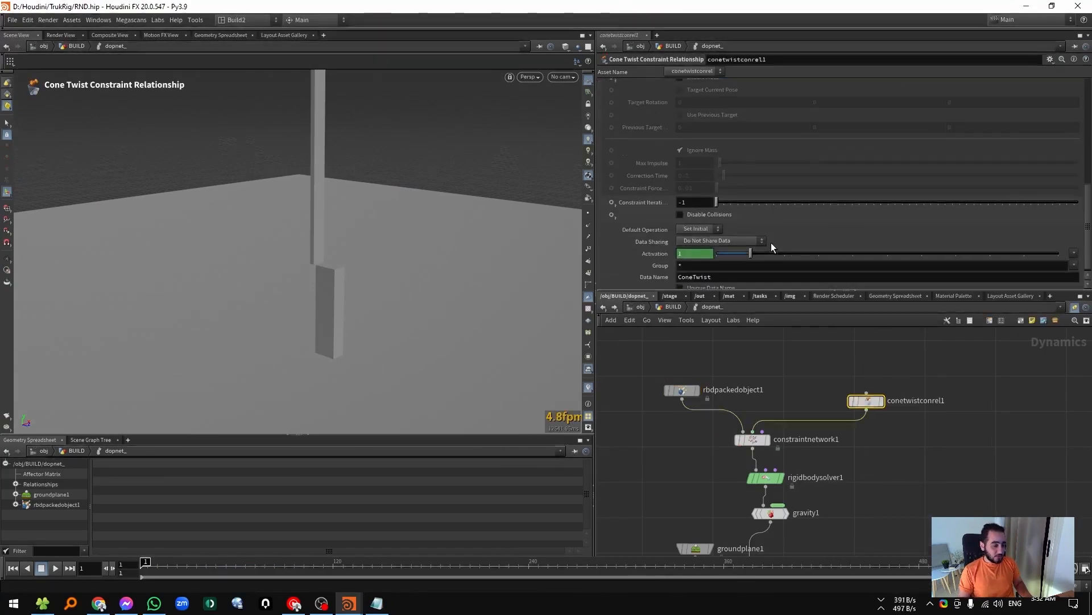
click(714, 274)
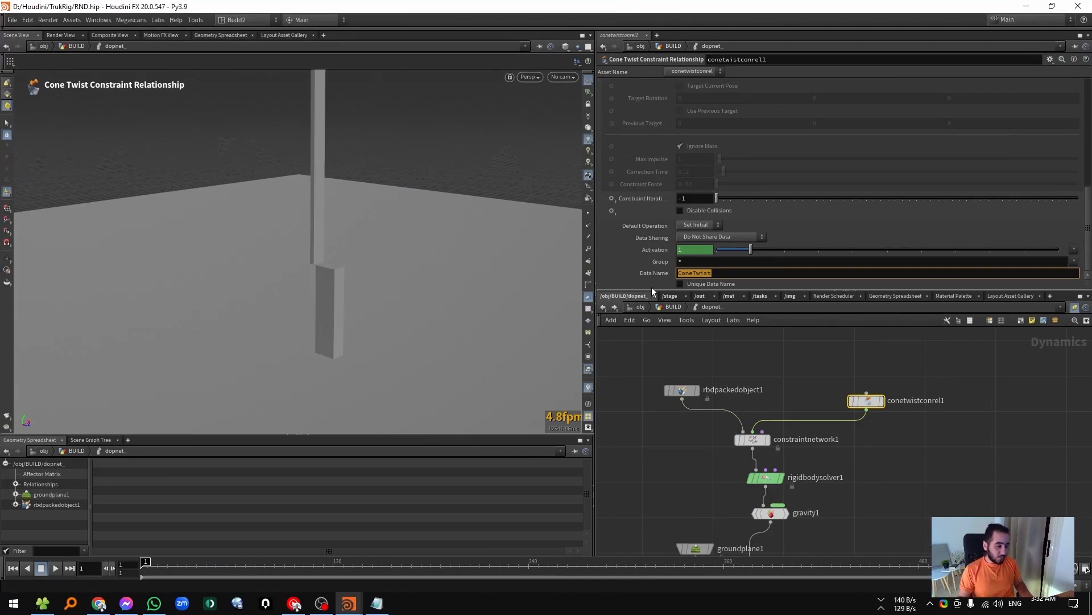
click(673, 306)
click(837, 453)
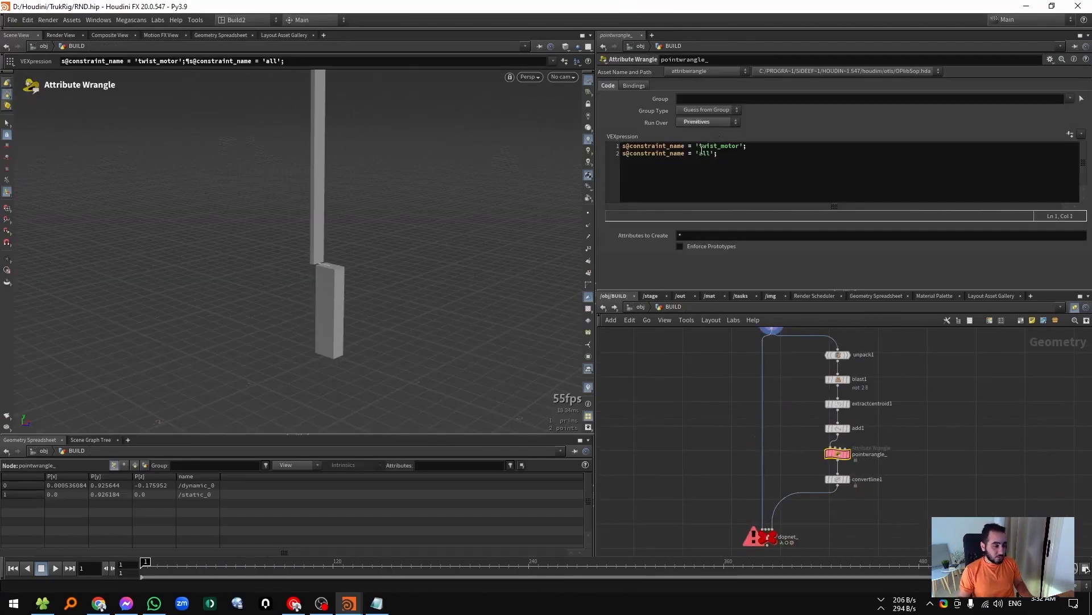
drag(700, 146, 727, 147)
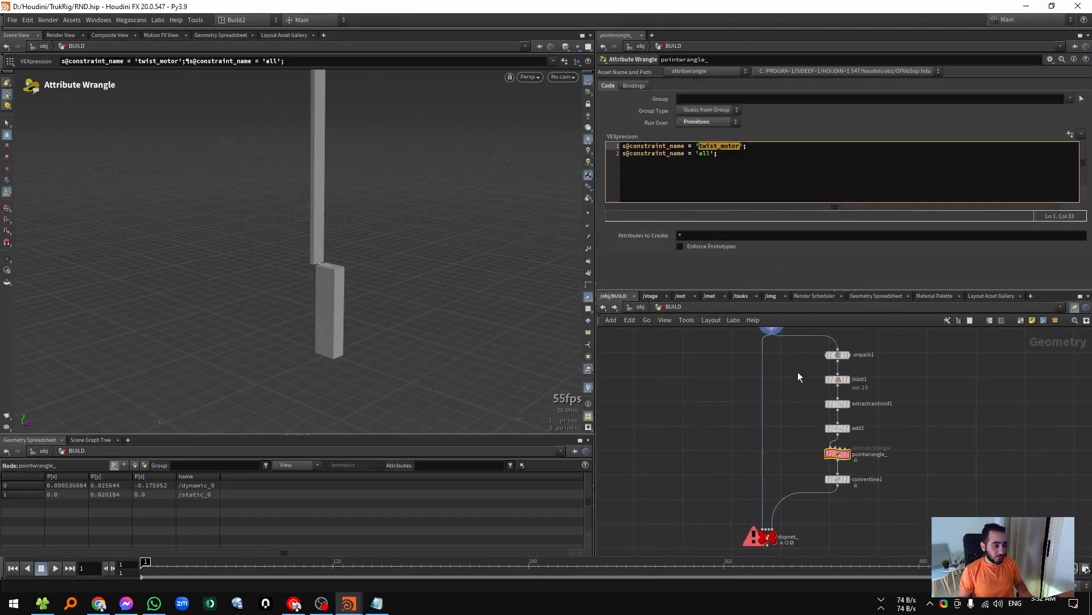
double_click(770, 538)
double_click(757, 273)
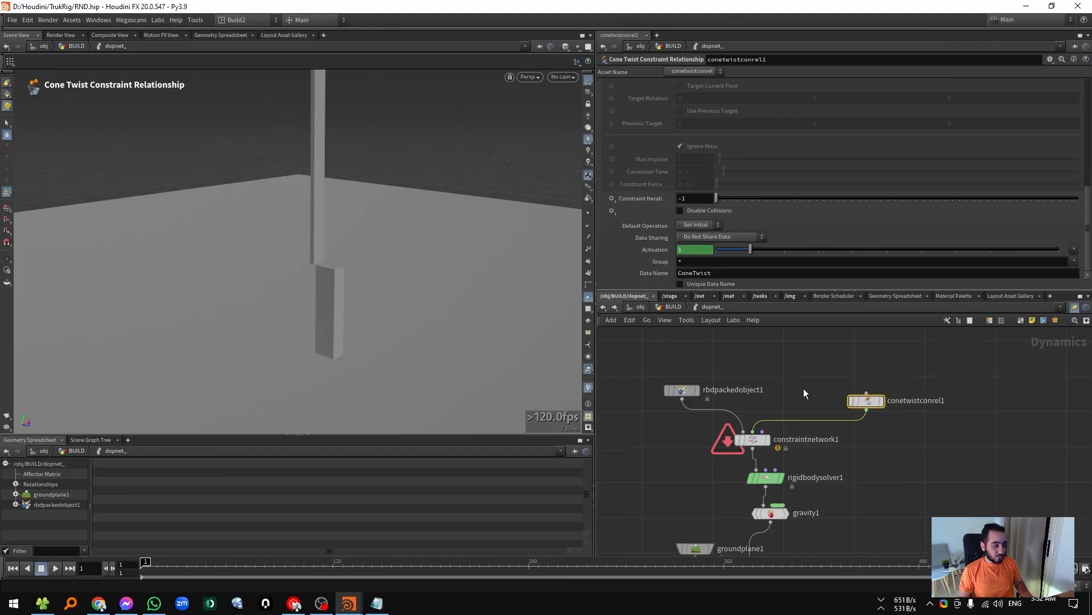
Correct the attribute on the second line of pointwrangle_'s code so it reads s@constraint_type = 'all'.
click(461, 249)
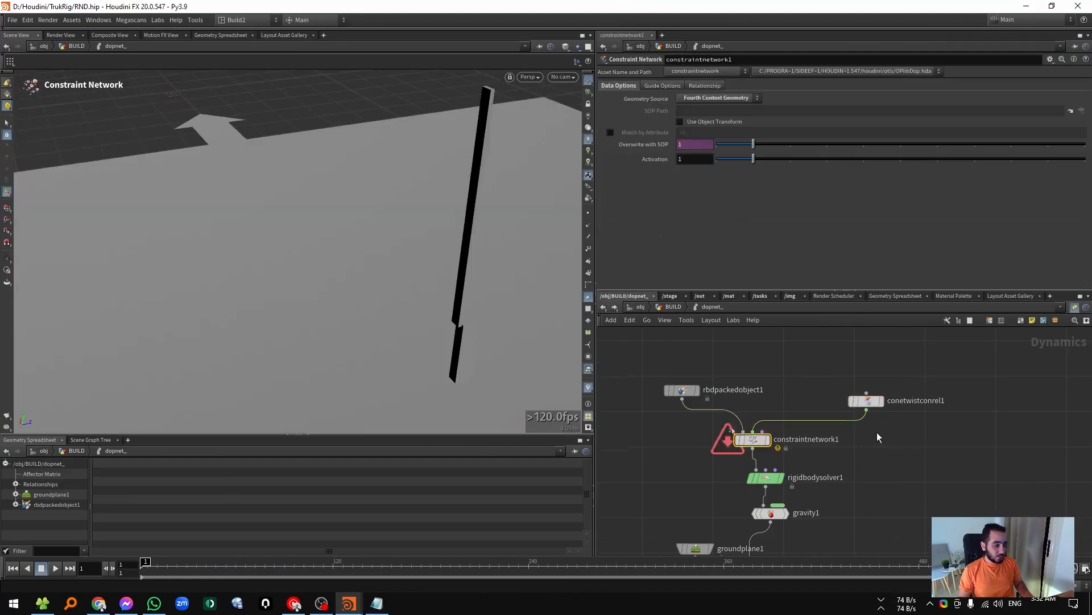
click(866, 400)
scroll(1088, 246, up, 10)
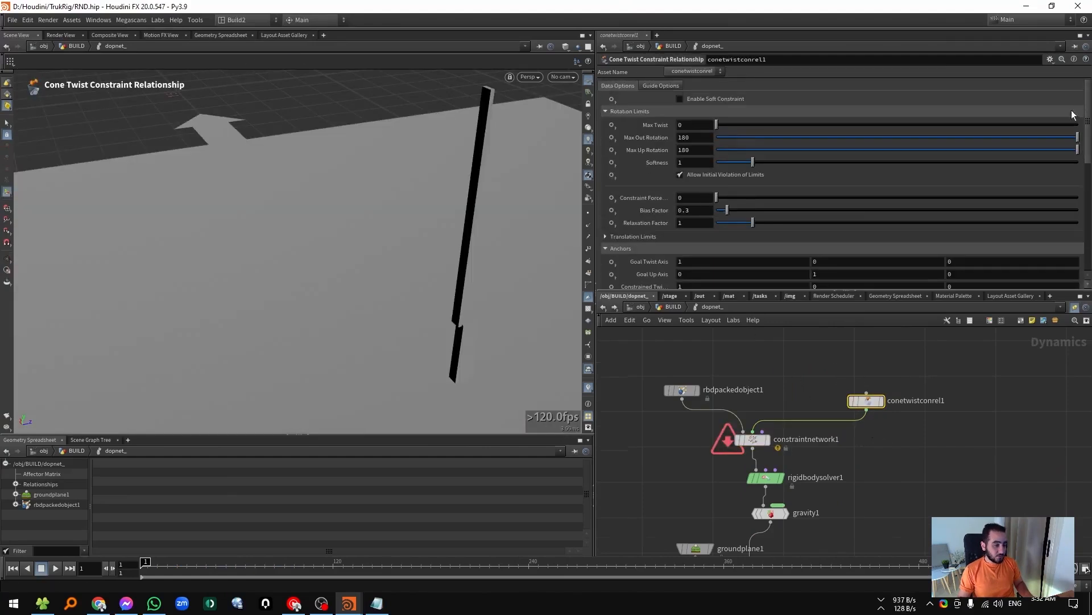
click(663, 307)
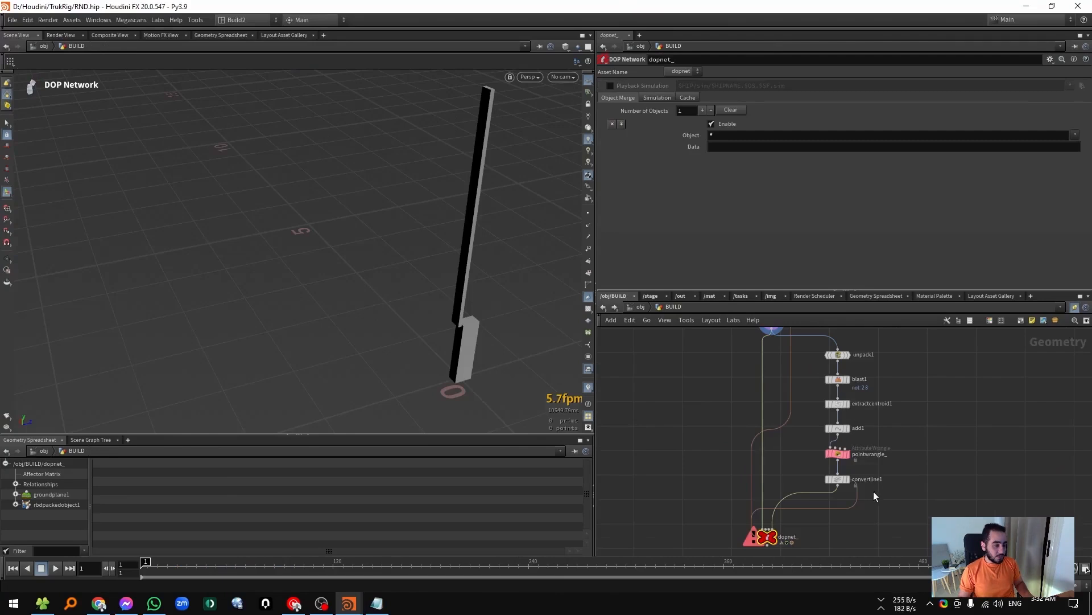
click(843, 454)
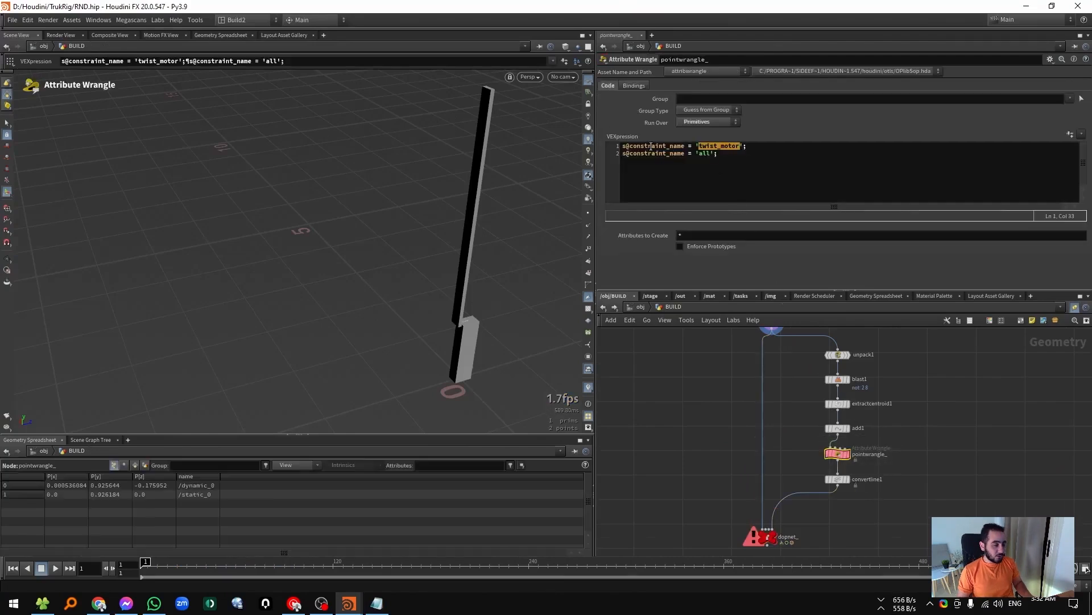
click(670, 154)
text(t)
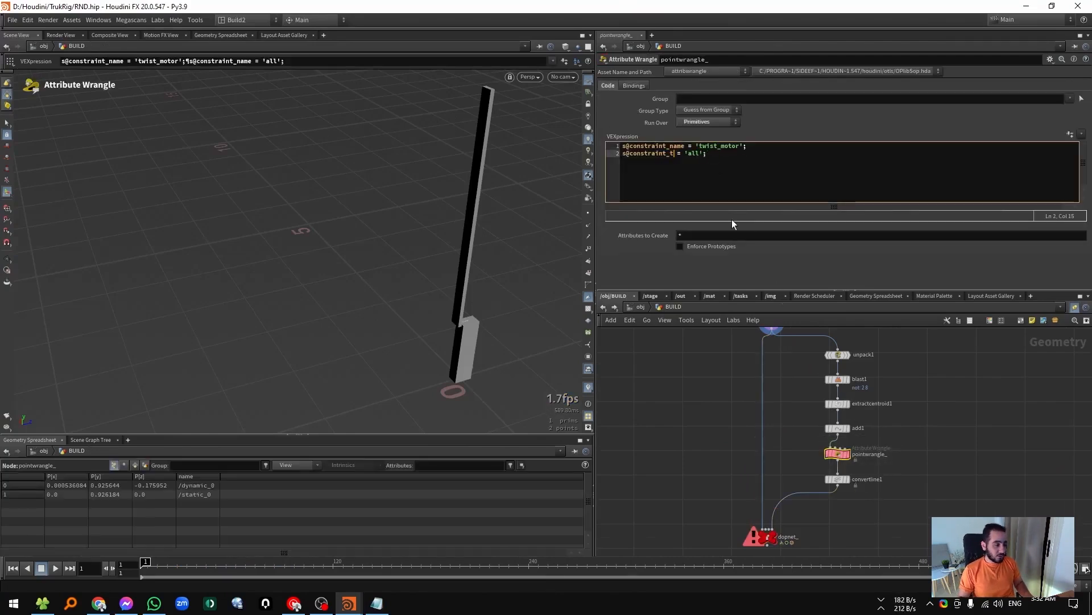
text(ype)
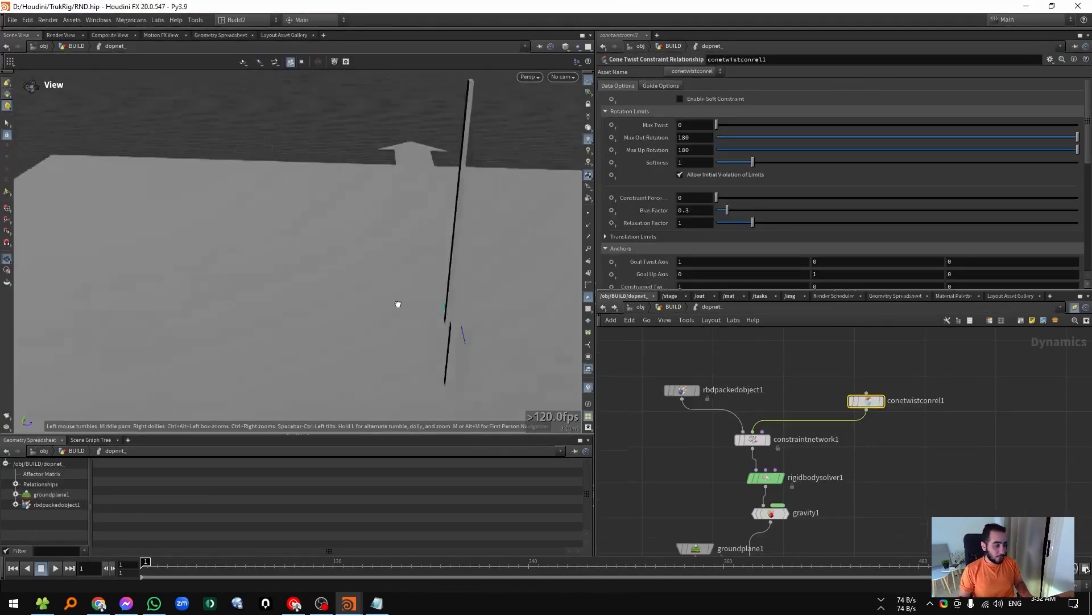
Play and scrub the simulation in the DOP network, examining the constraint joint, and return to frame 1.
drag(398, 304, 300, 296)
alt+middle_drag(299, 296, 268, 296)
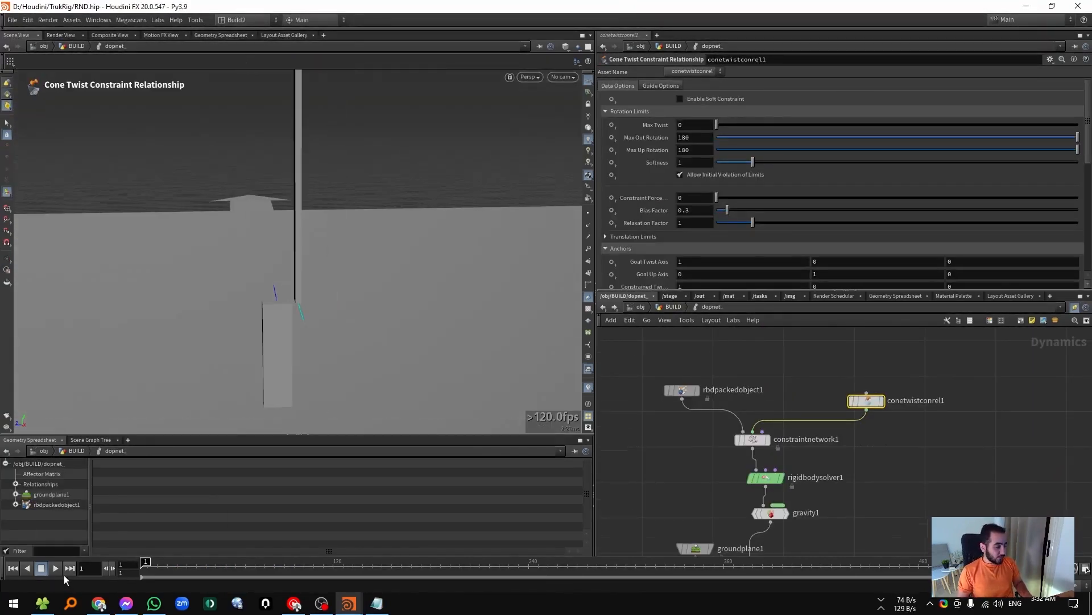
click(55, 568)
alt+drag(330, 318, 410, 290)
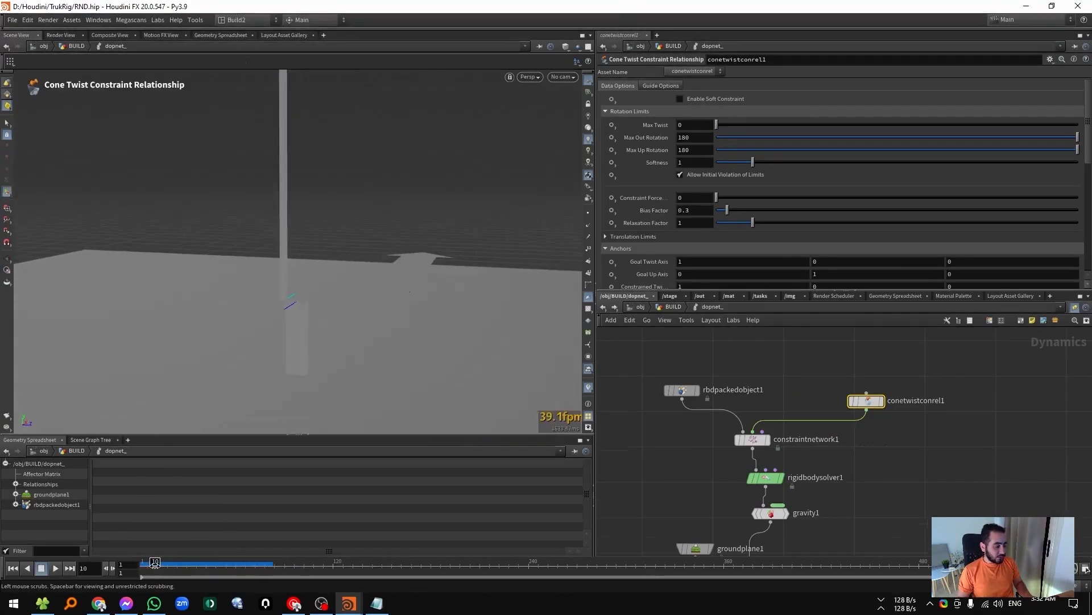
drag(208, 564, 99, 532)
alt+drag(150, 341, 232, 339)
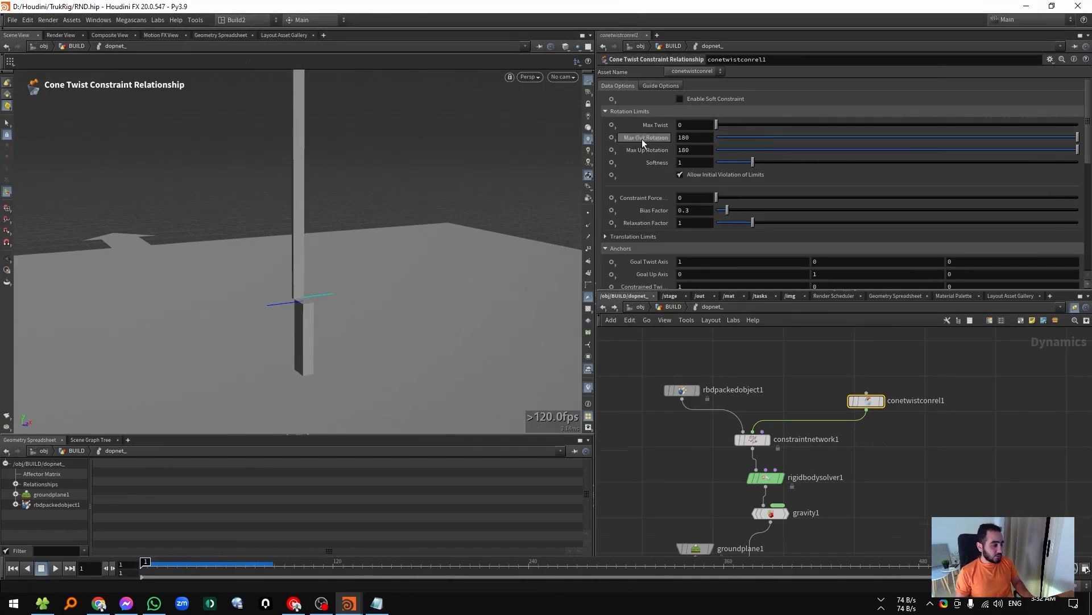
alt+drag(295, 288, 276, 308)
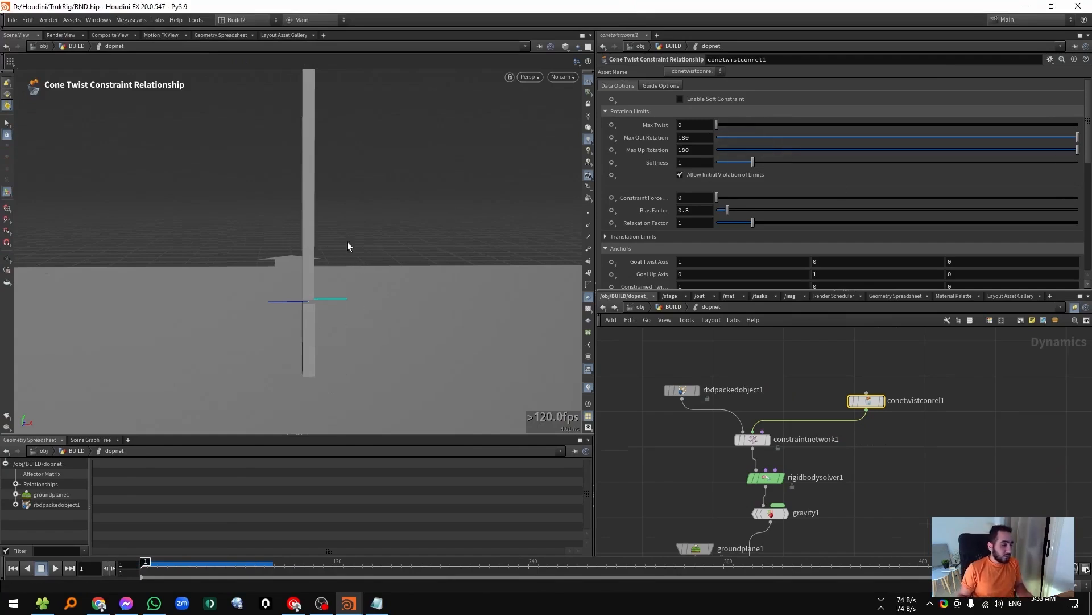
Limit the cone twist constraint to a Max Out Rotation of 42.5 and a Max Up Rotation of 0.
drag(972, 140, 696, 153)
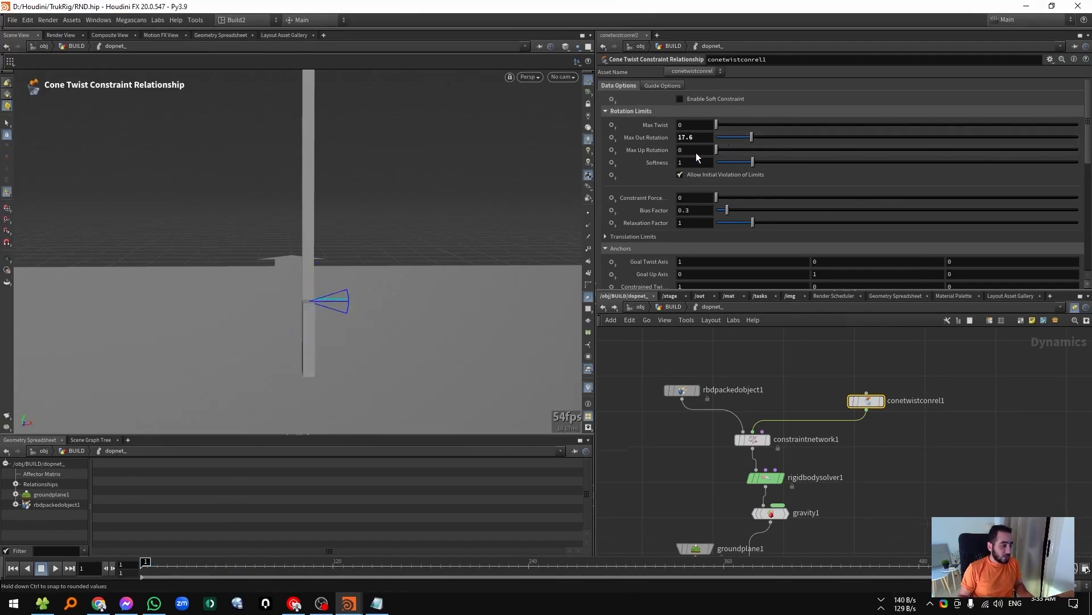
drag(757, 139, 782, 151)
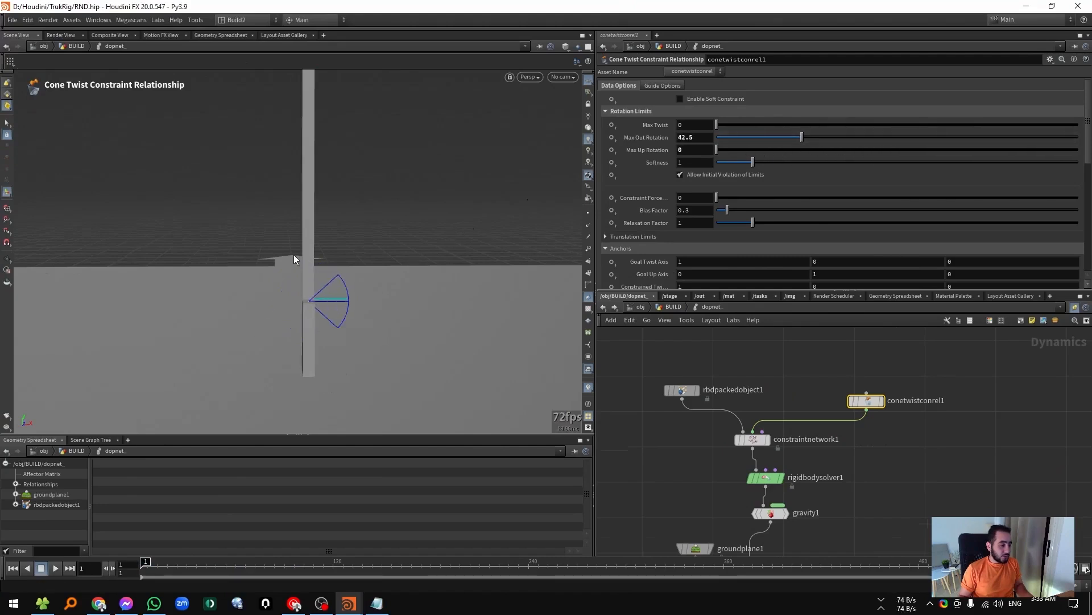
alt+right_drag(363, 282, 746, 213)
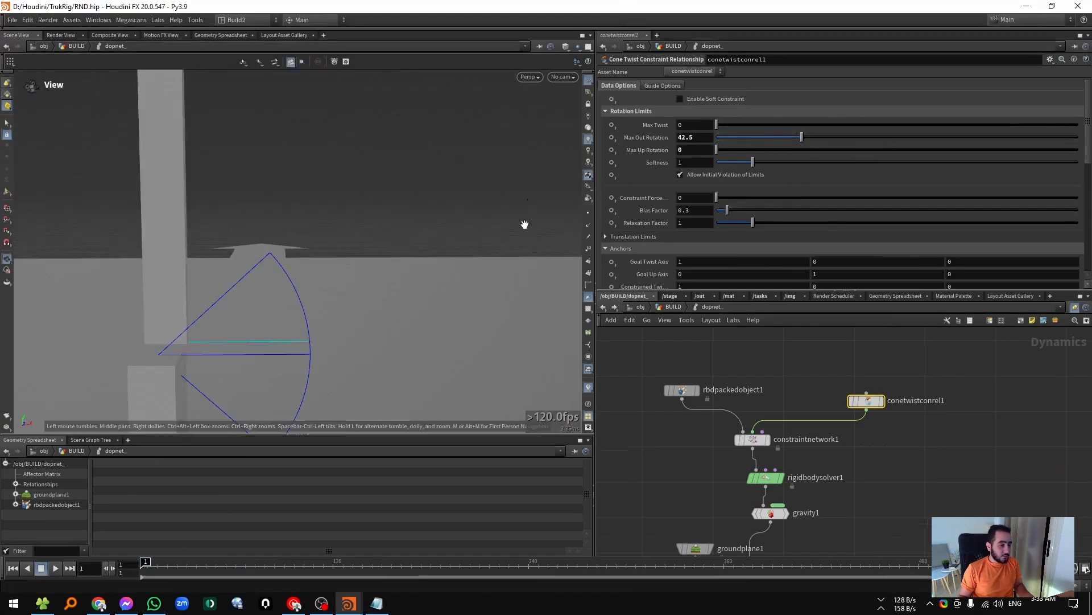
alt+right_drag(524, 224, 393, 311)
Test the new rotation limits by playing the simulation, and save the scene file.
click(55, 568)
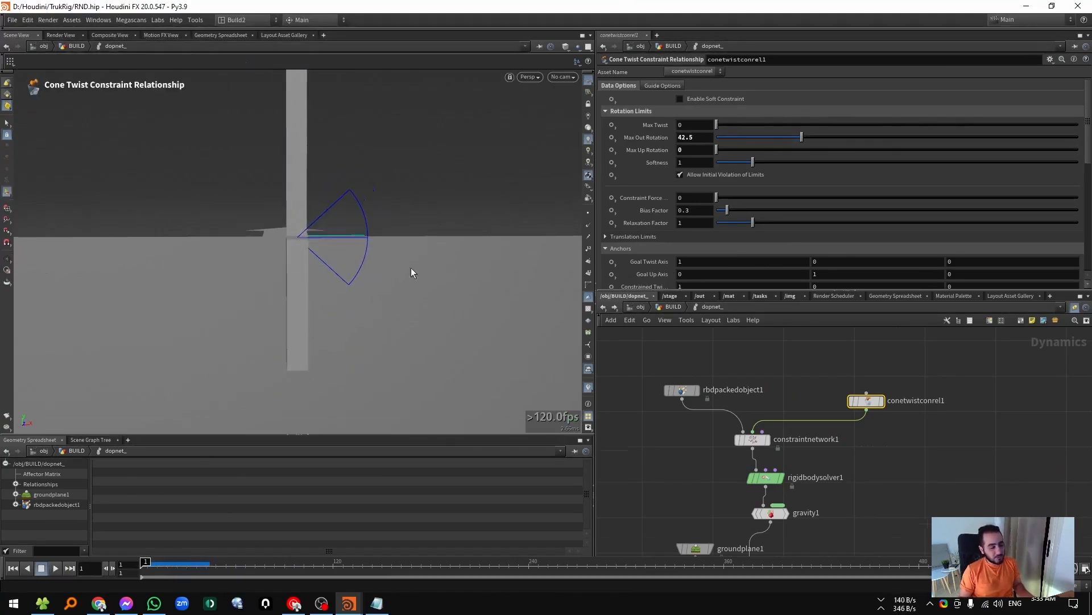
key(ctrl+s)
key(Escape)
drag(298, 243, 290, 252)
alt+middle_drag(291, 252, 276, 271)
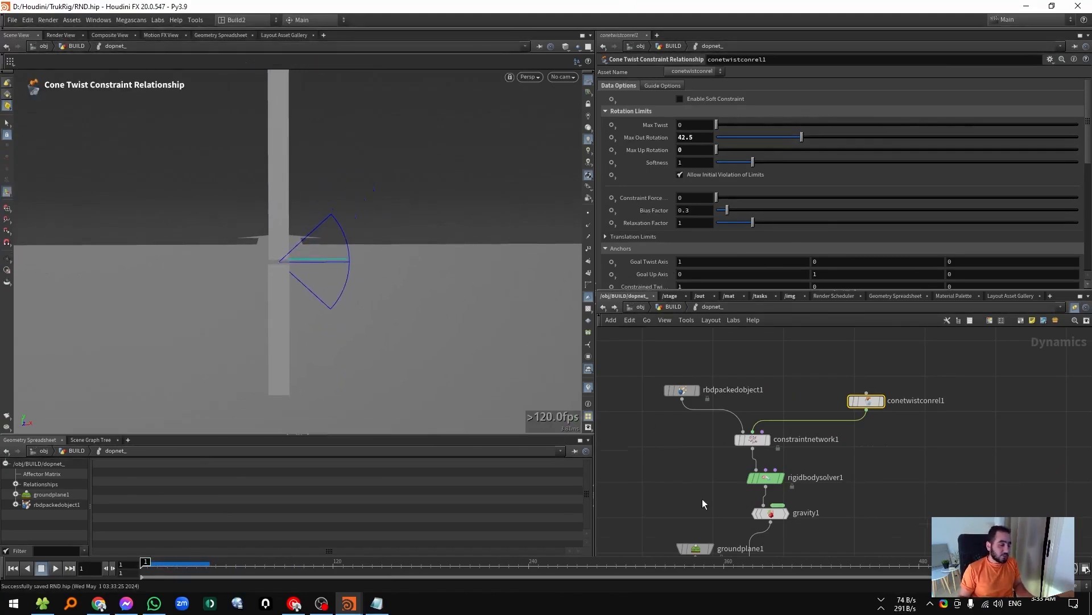
Tilt the dynamic bar in the BUILD network by rotating transform_ to about 73.5 degrees around Z.
middle_drag(705, 501, 684, 477)
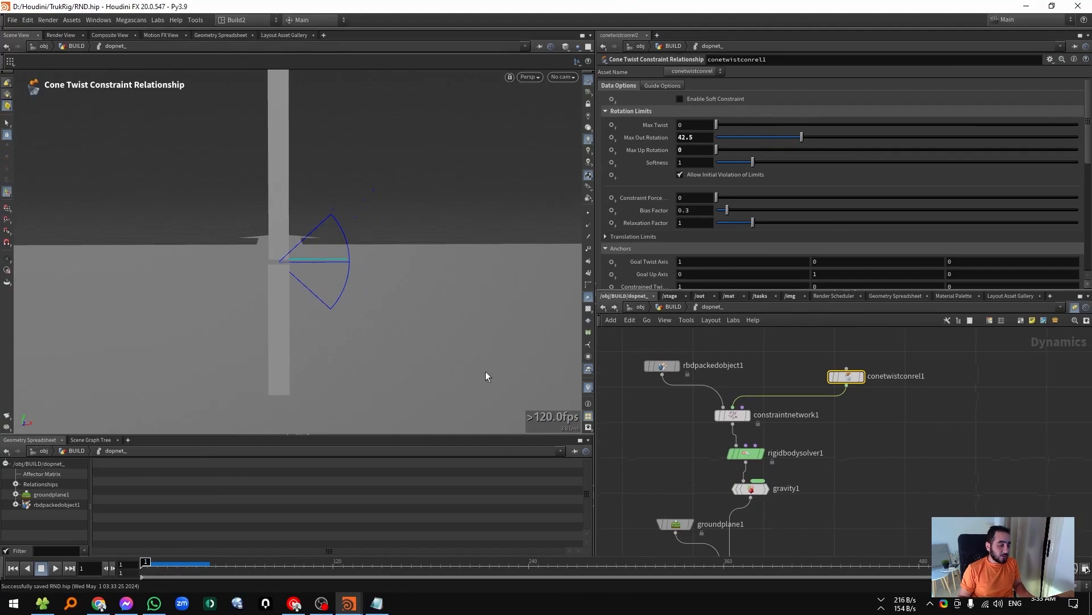
alt+middle_drag(290, 230, 298, 263)
alt+right_drag(298, 263, 234, 231)
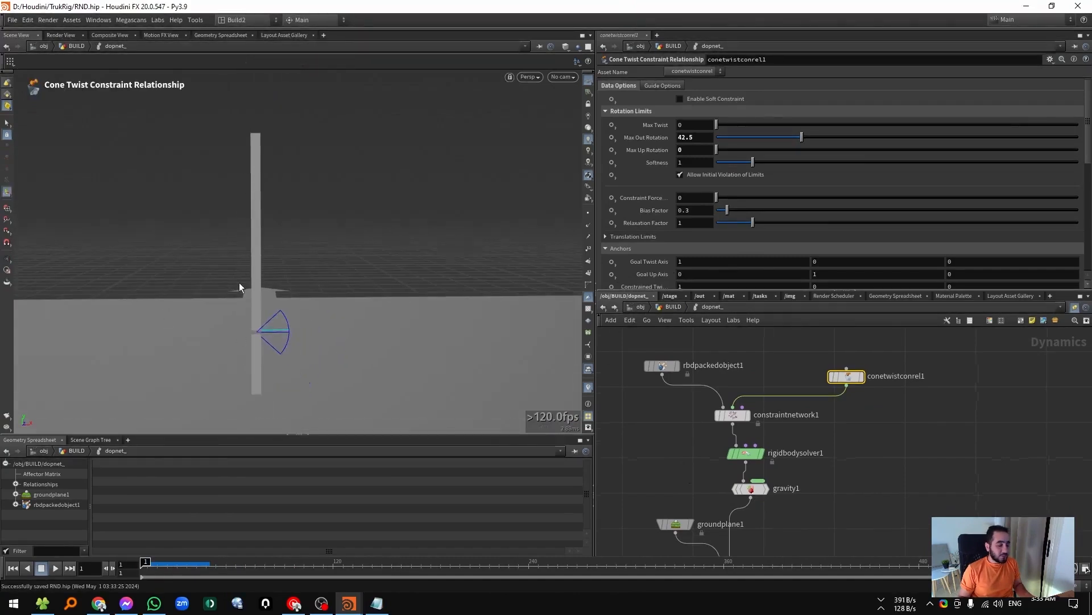
alt+right_drag(242, 353, 273, 358)
alt+drag(273, 358, 415, 163)
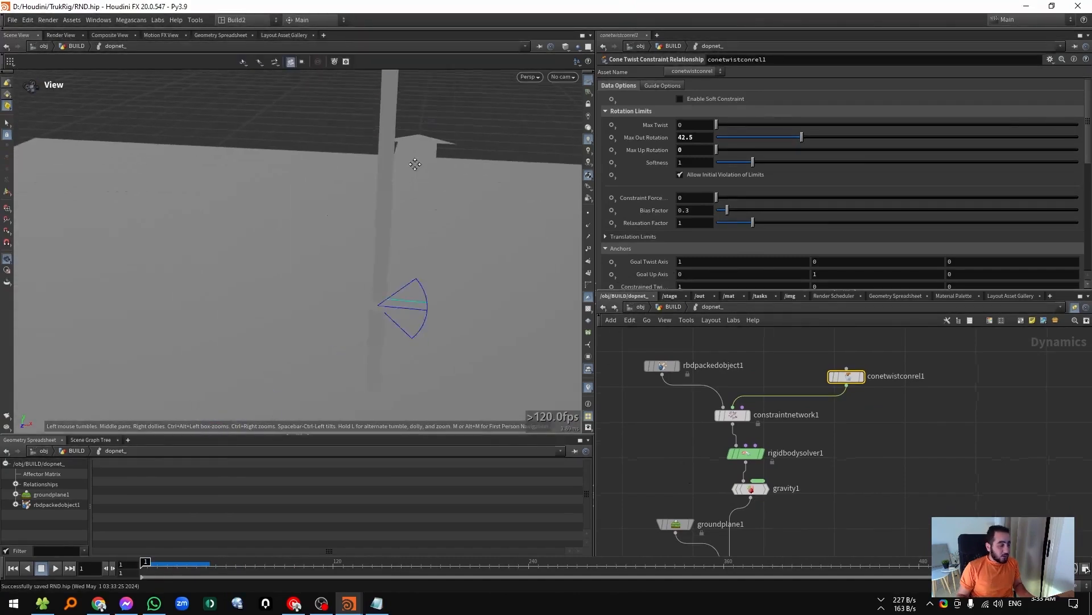
alt+right_drag(414, 164, 398, 288)
alt+drag(397, 288, 382, 264)
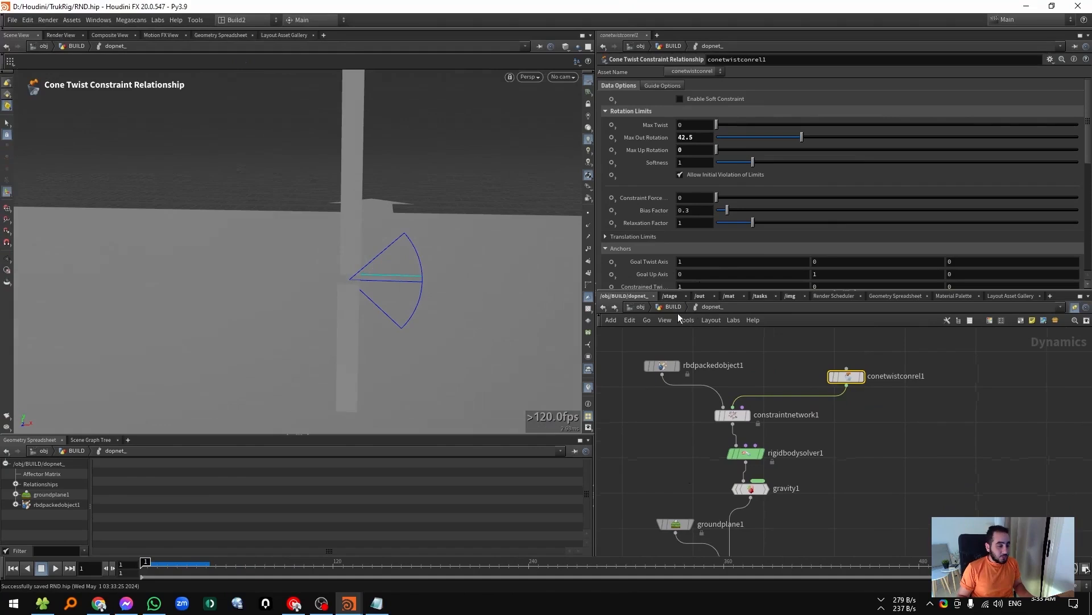
key(u)
click(788, 392)
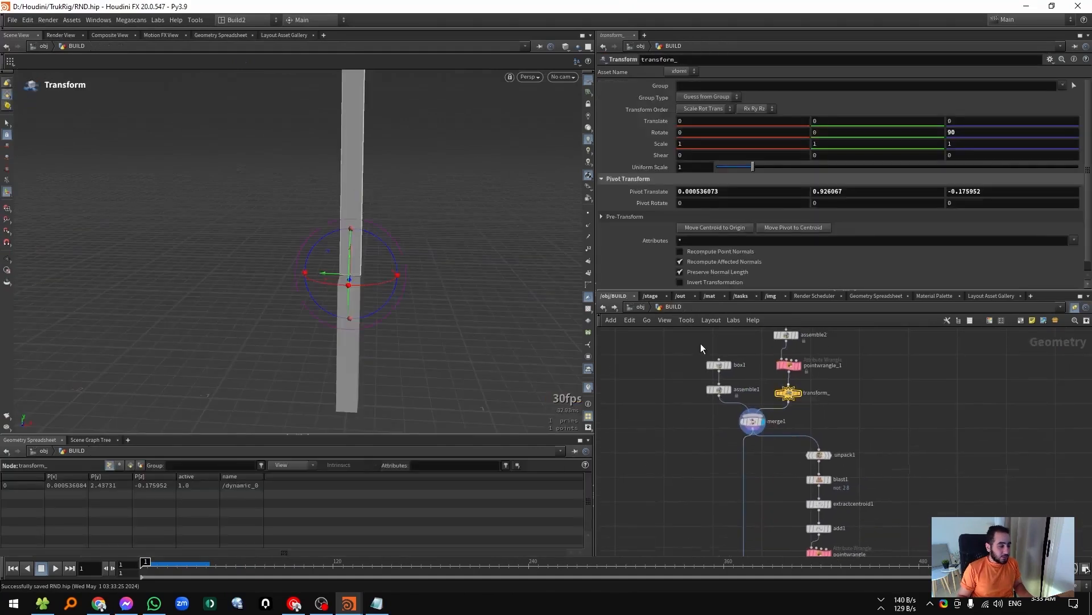
drag(368, 238, 386, 241)
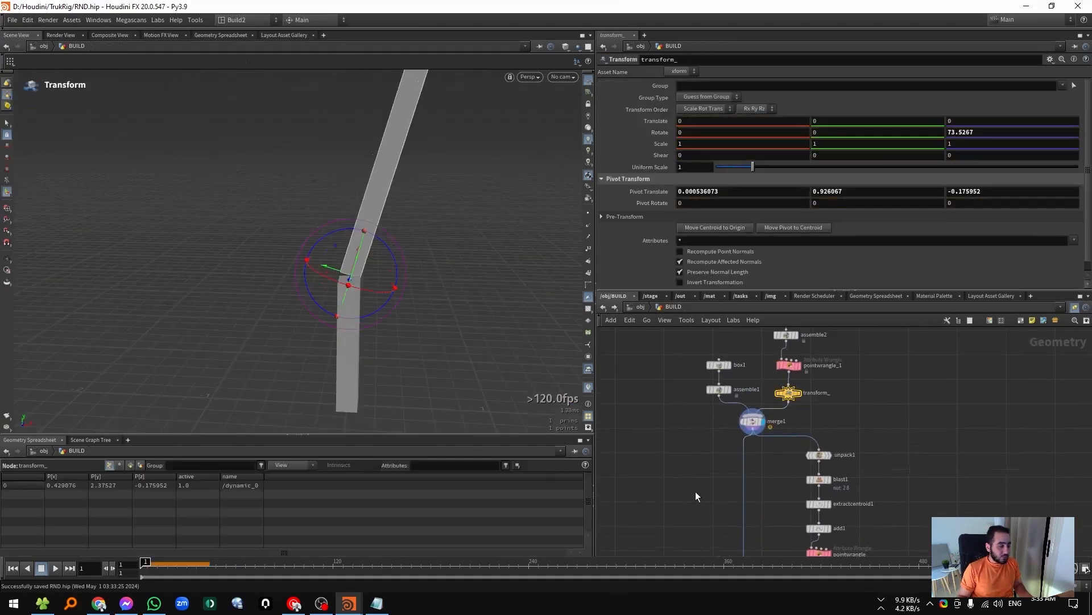
Return to the DOP network, play the simulation with the tilted bar and rewind to frame 1.
middle_drag(696, 492, 662, 375)
scroll(720, 519, up, 1)
double_click(720, 521)
key(Up)
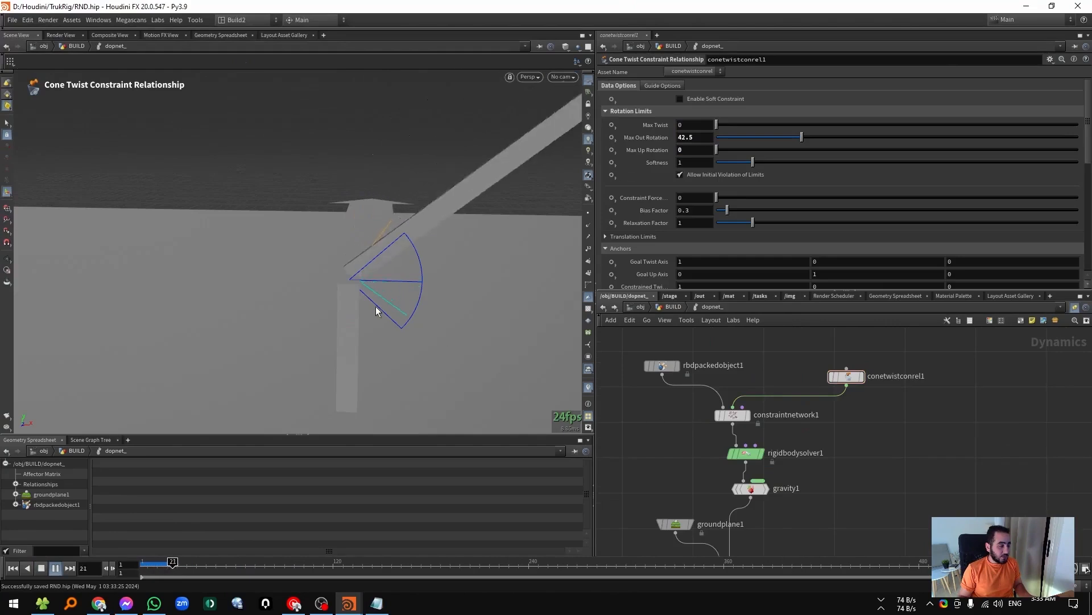
key(Escape)
drag(404, 263, 256, 297)
key(ctrl+Up)
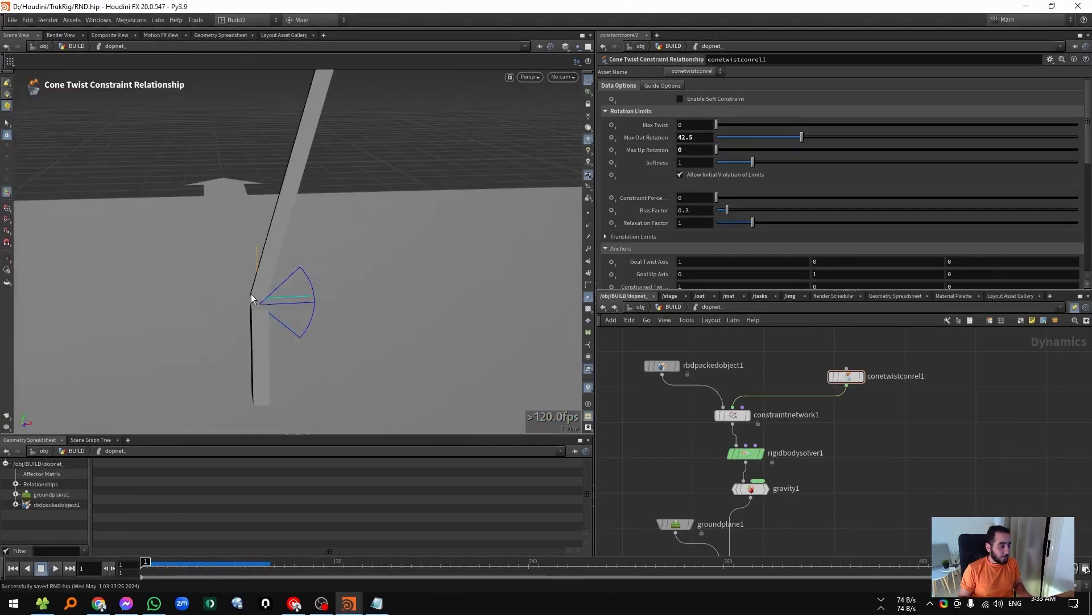
Replay the simulation and examine the bar against the cone limit guide at frame 31 from both sides.
alt+right_drag(256, 297, 343, 286)
alt+drag(343, 287, 266, 290)
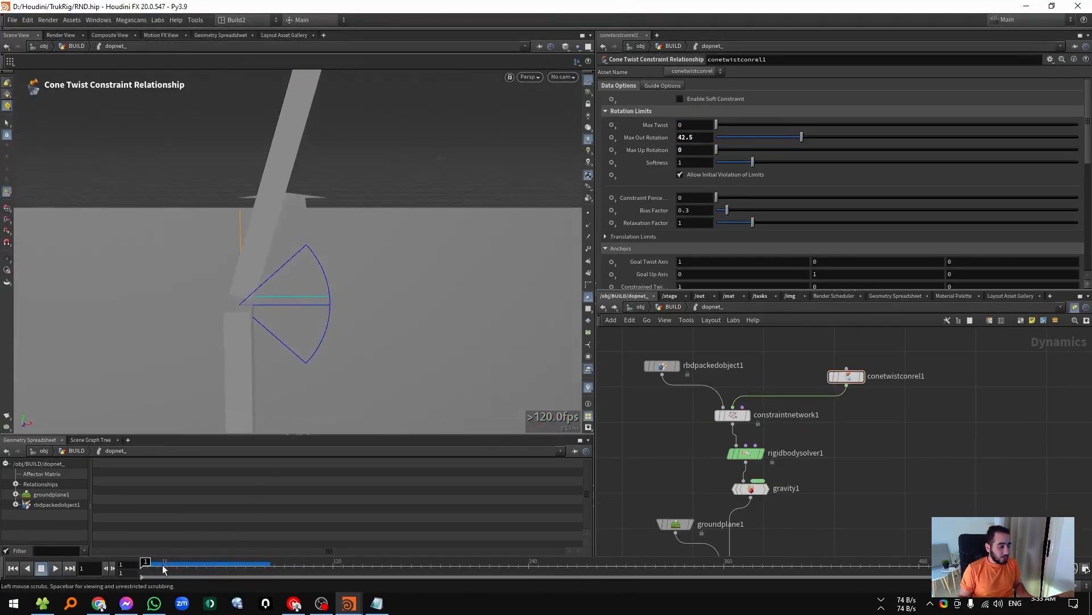
key(Up)
scroll(746, 251, down, 5)
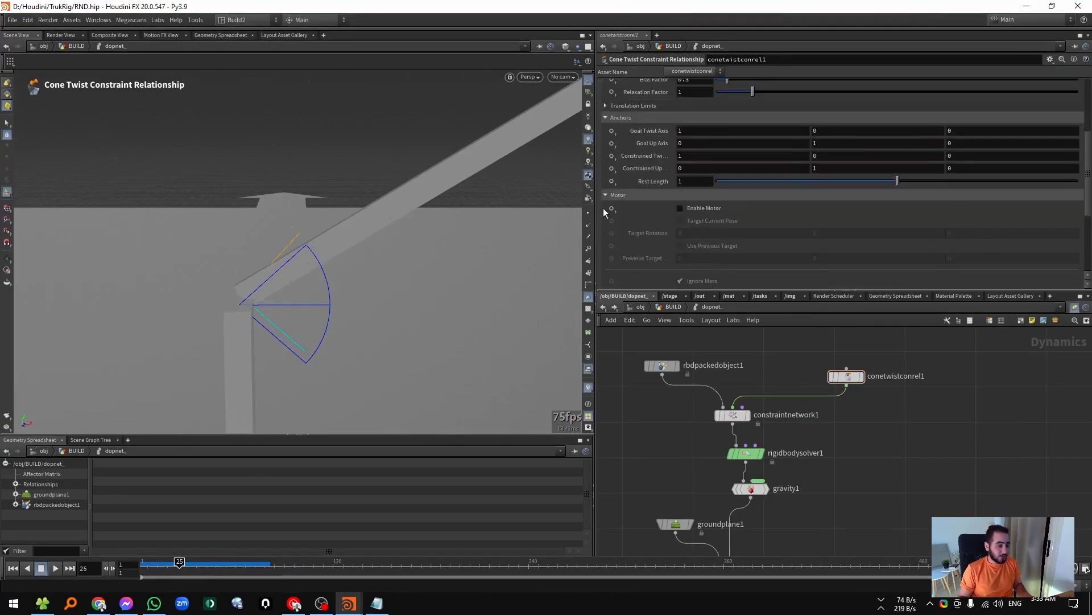
click(189, 564)
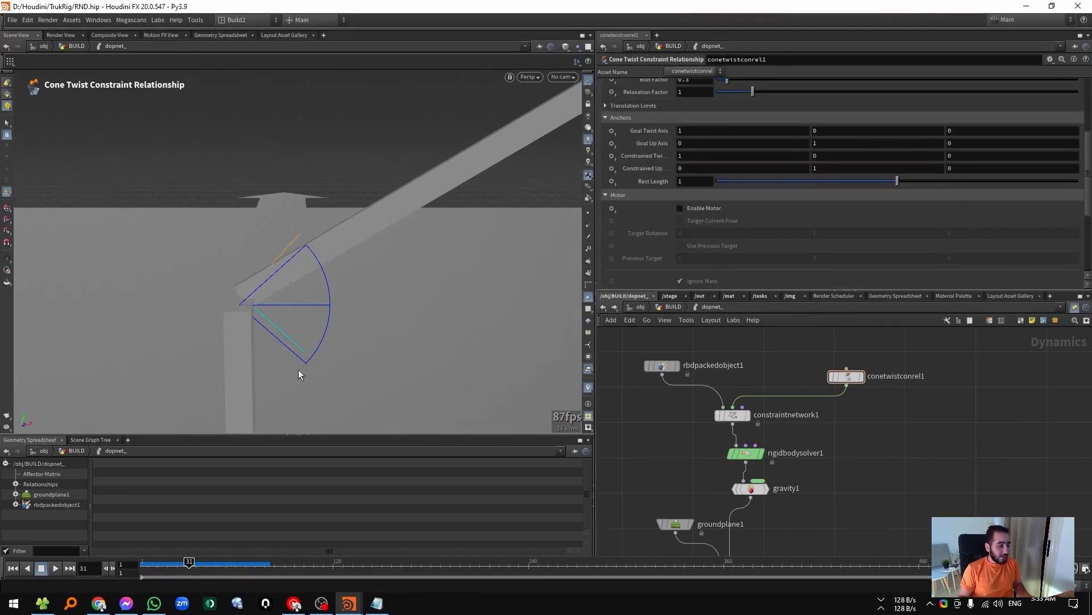
key(Escape)
drag(296, 349, 569, 321)
key(Return)
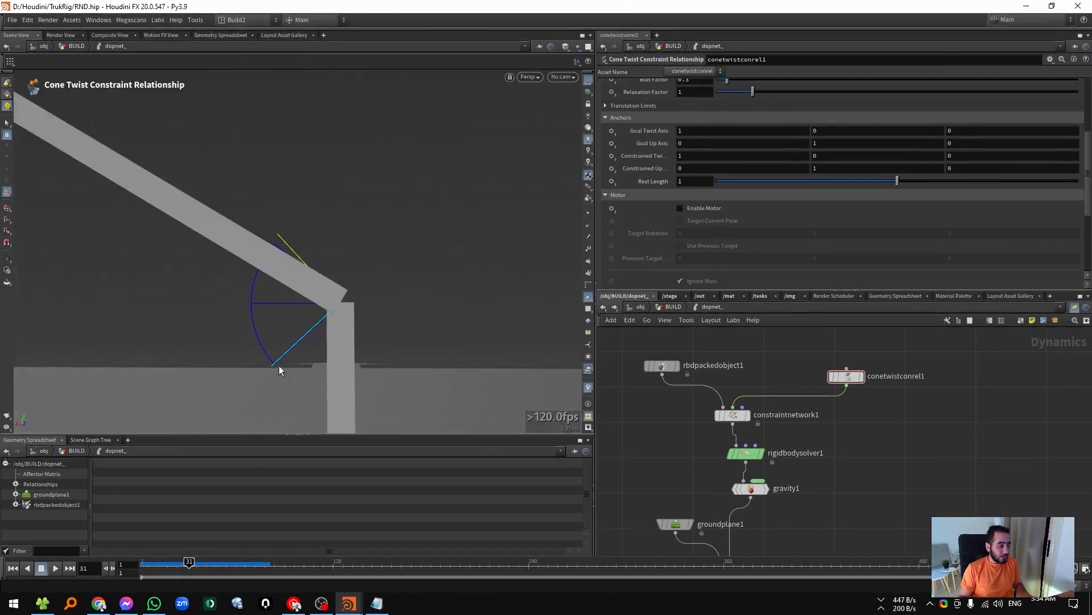
Widen the cone twist constraint's Max Out Rotation to 90.
key(Escape)
drag(332, 325, 271, 273)
alt+middle_drag(271, 273, 258, 322)
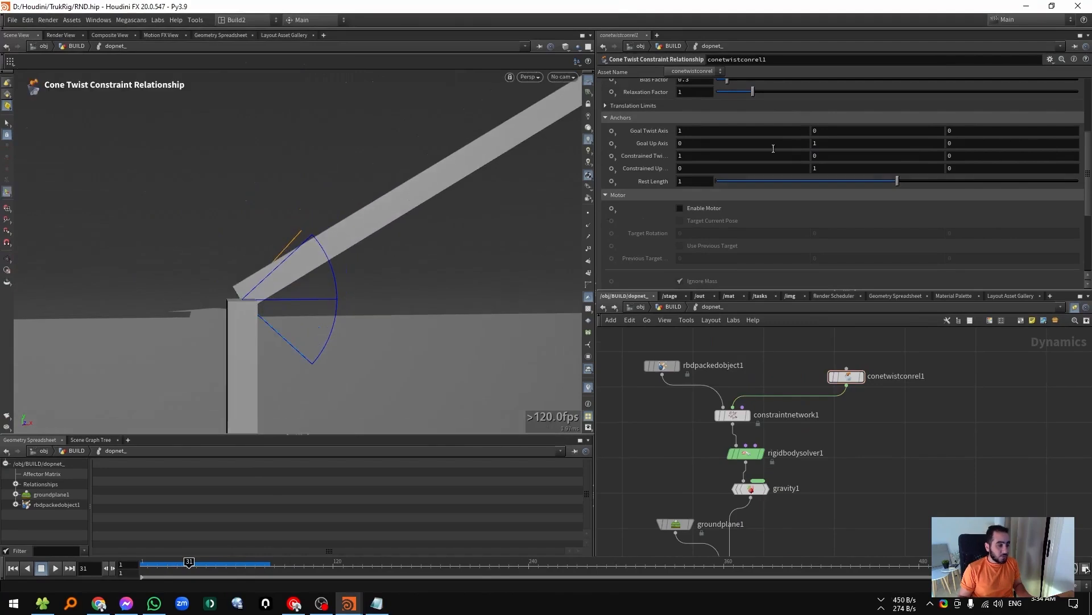
scroll(719, 122, up, 5)
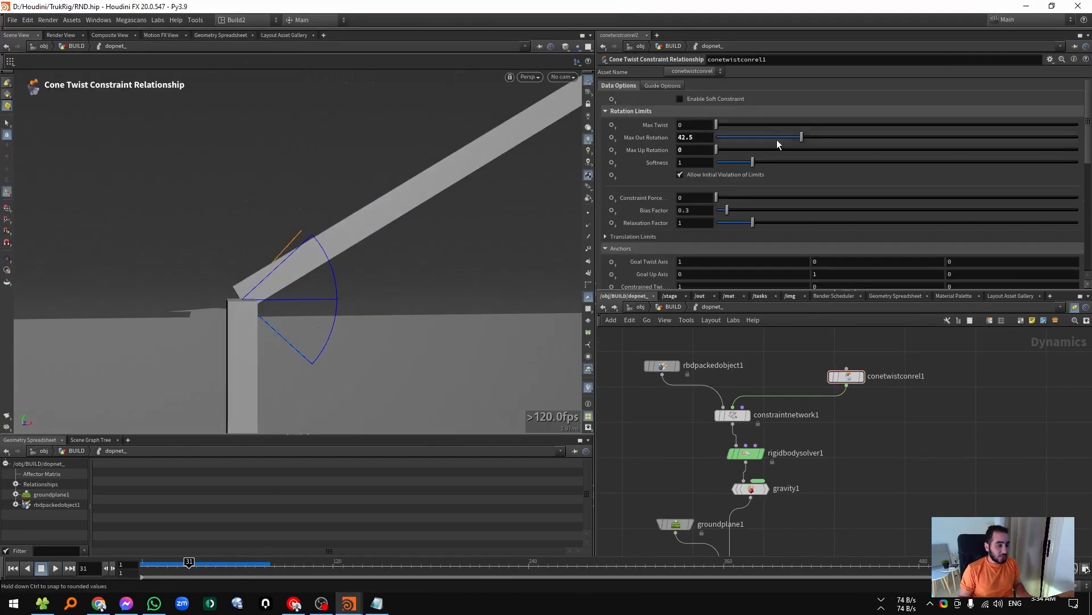
drag(776, 139, 881, 138)
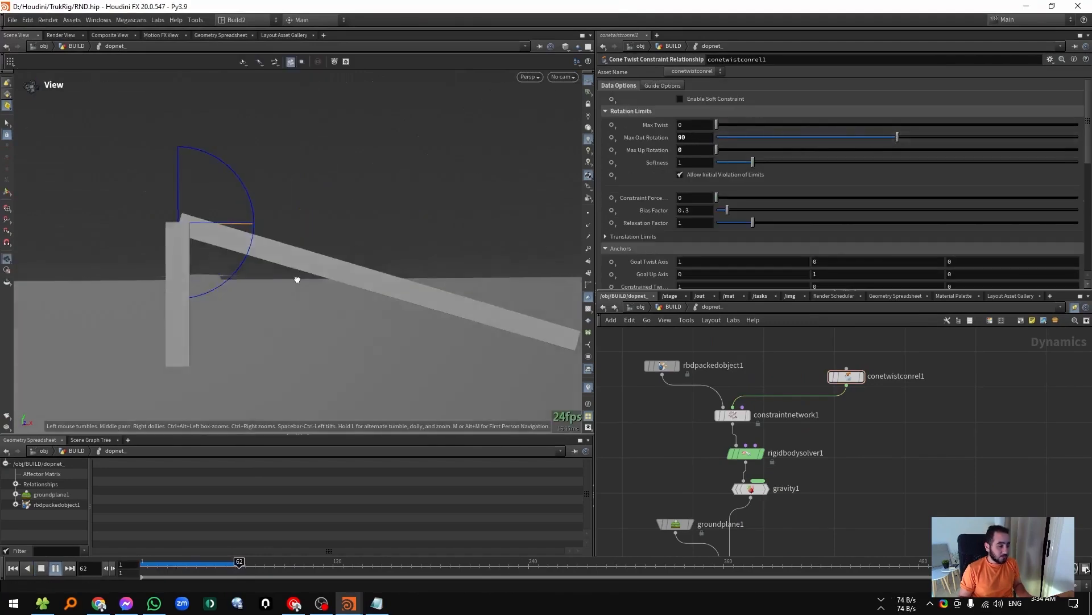
Set the cone twist constraint's Max Out Rotation to 54.7, replay the simulation and stop at frame 45.
mouse_move(298, 278)
alt+mouse_down()
mouse_move(381, 268)
mouse_move(277, 284)
alt+mouse_up()
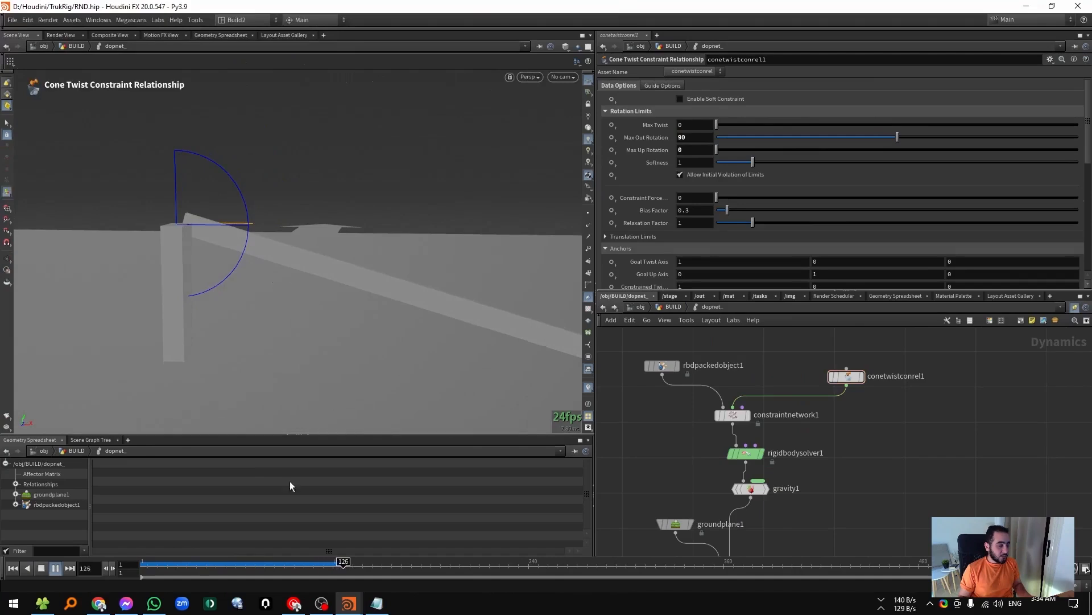
key(ctrl+Up)
click(826, 138)
key(Up)
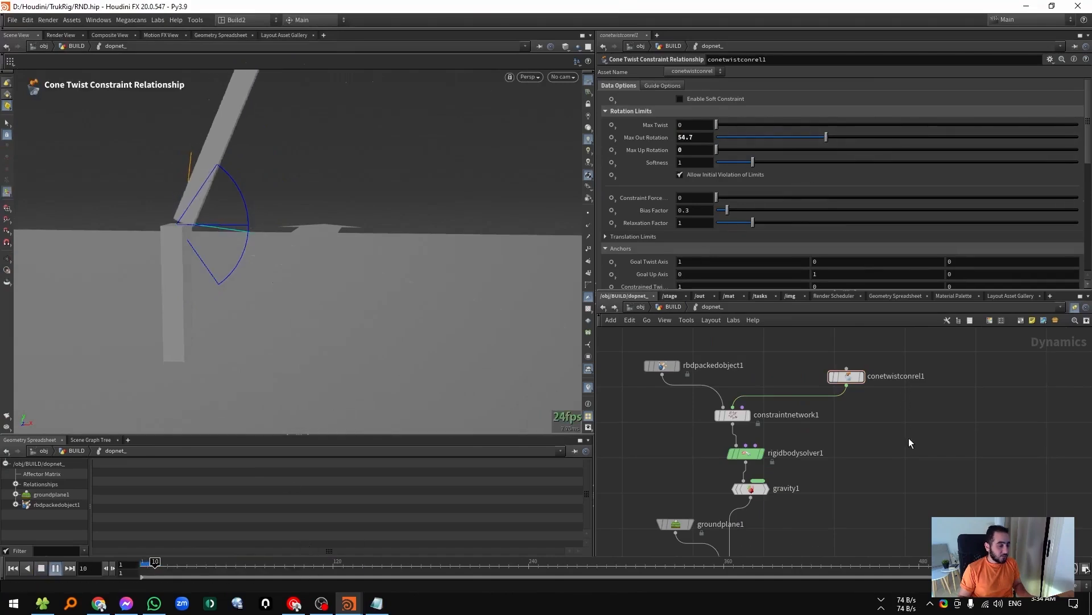
alt+drag(227, 195, 258, 198)
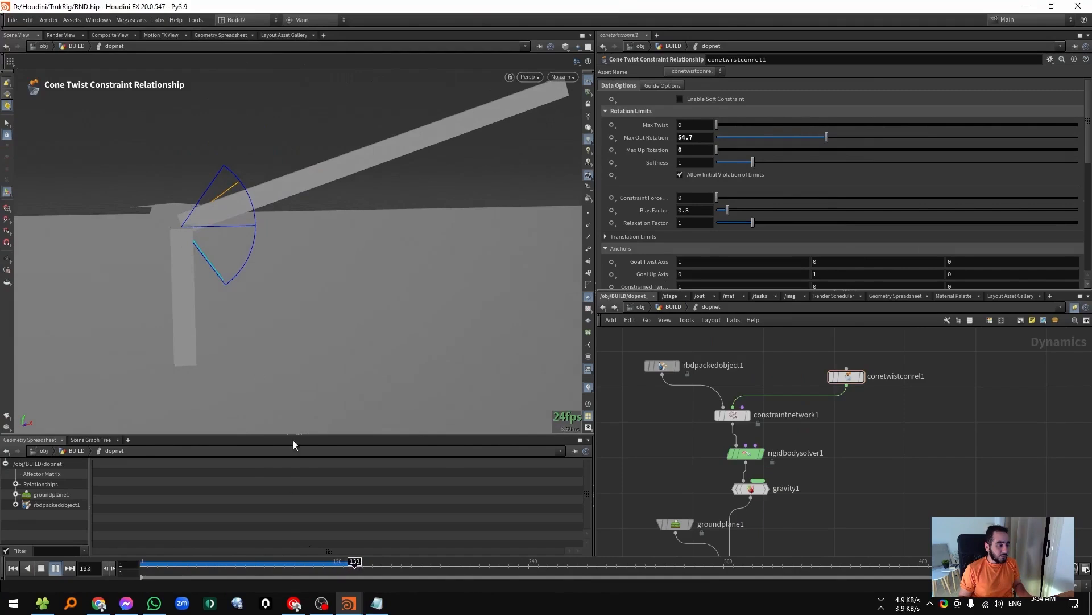
drag(293, 569, 211, 566)
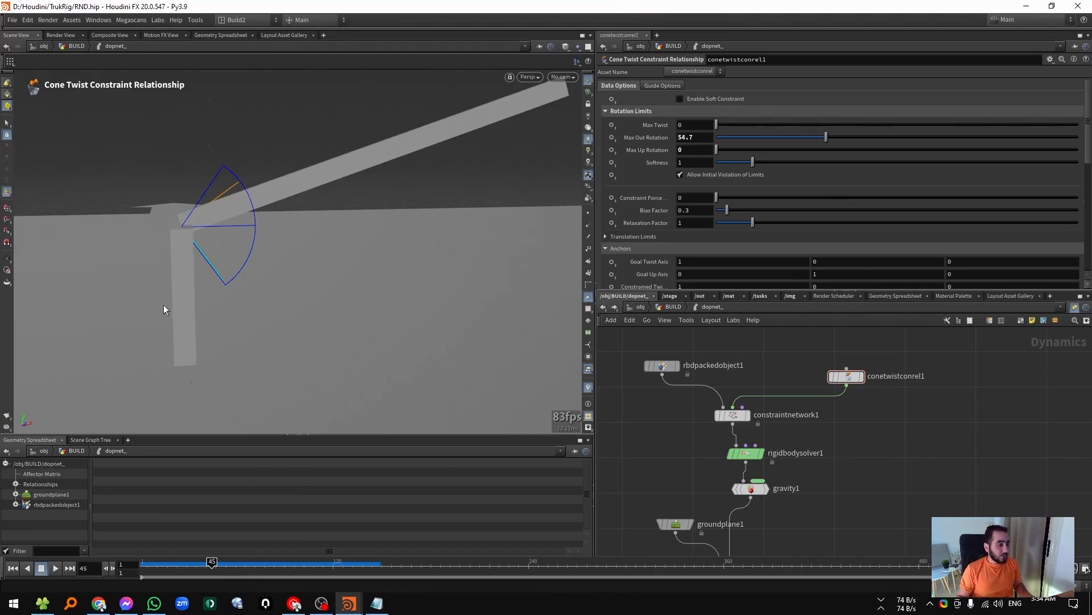
Try bypassing the gravity1 force at frame 45 and re-enable it.
click(750, 488)
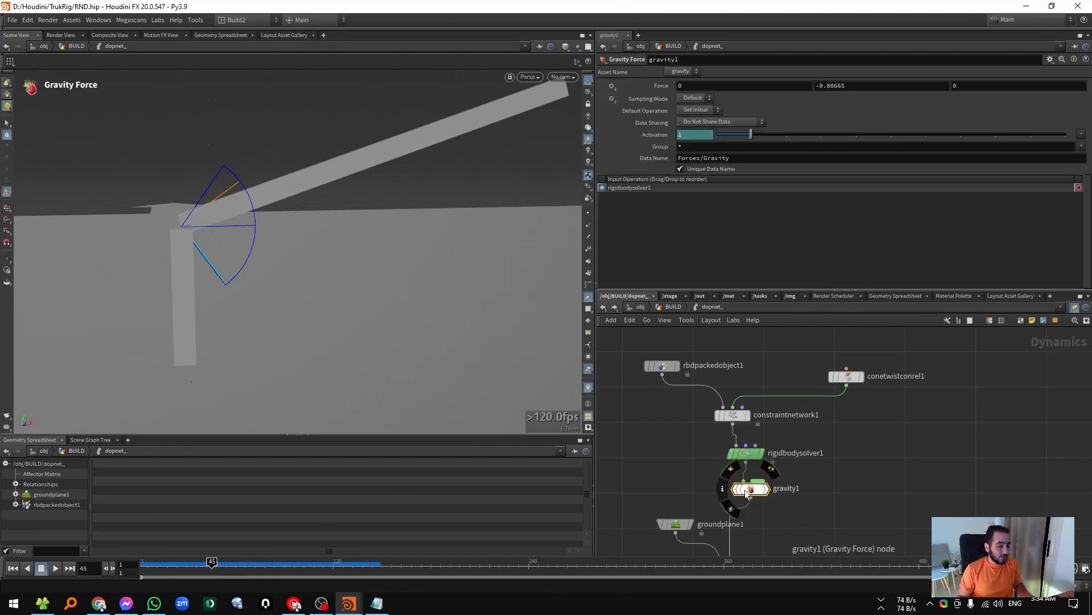
click(736, 488)
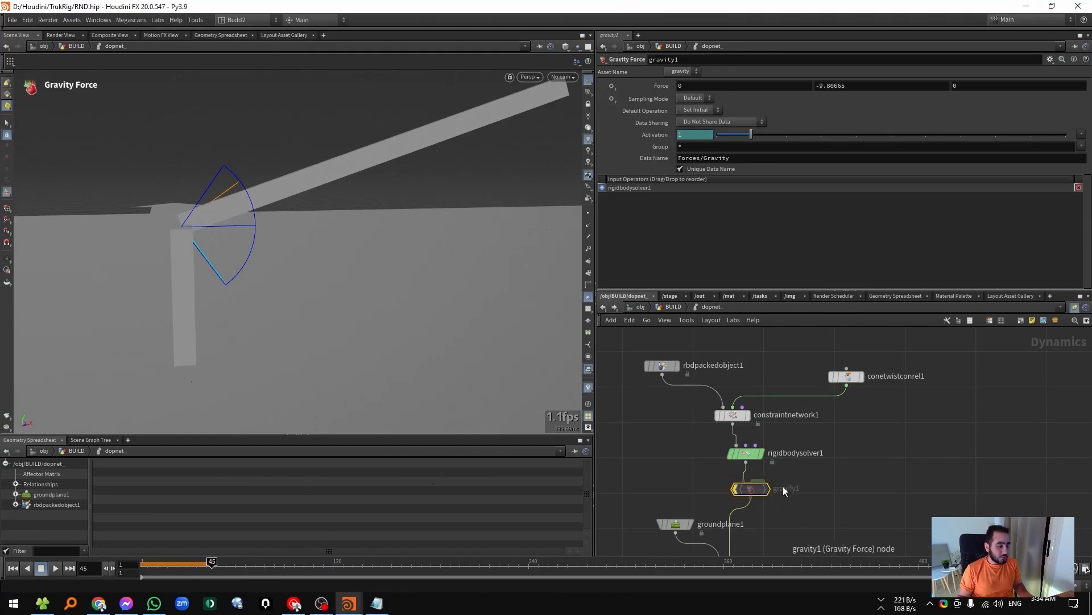
click(736, 488)
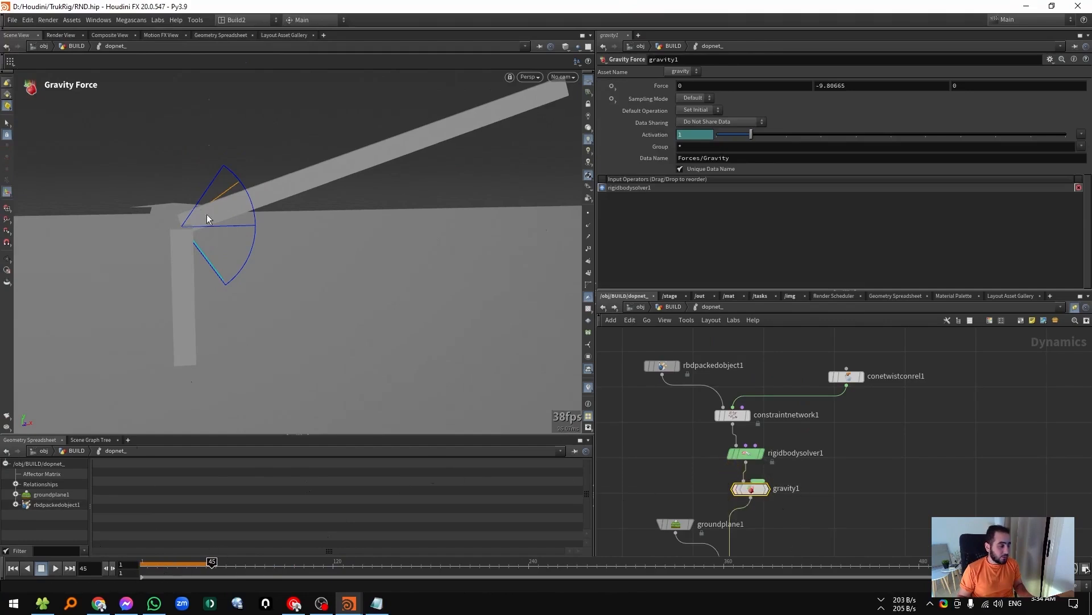
Rewind to frame 1 and set the cone twist constraint's Max Out Rotation to 90.
mouse_move(156, 213)
alt+mouse_down()
mouse_move(268, 246)
mouse_move(159, 221)
alt+mouse_up()
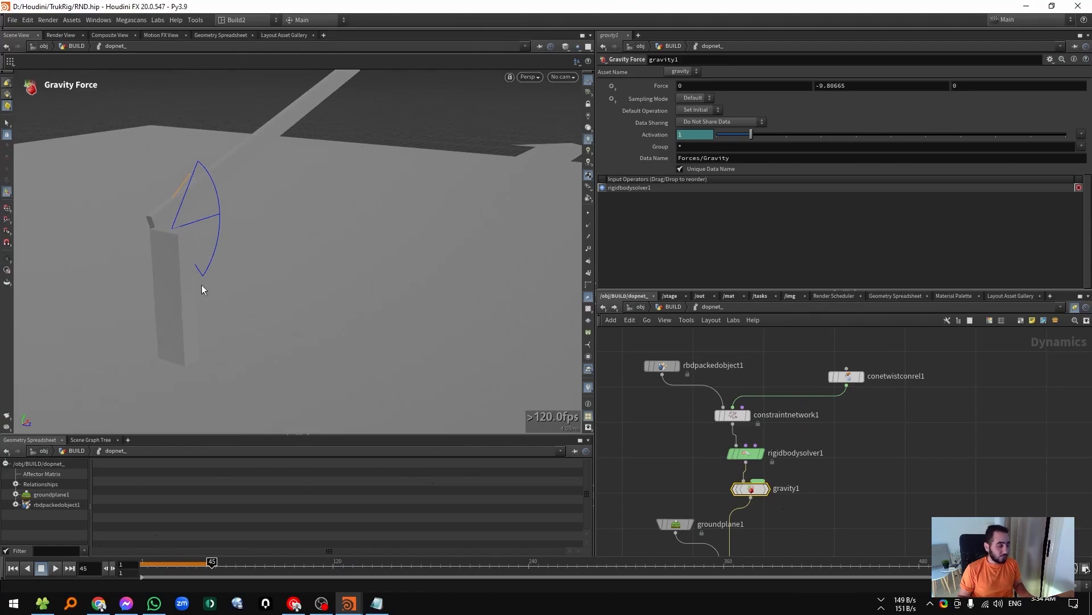
alt+drag(203, 289, 149, 291)
key(ctrl+Up)
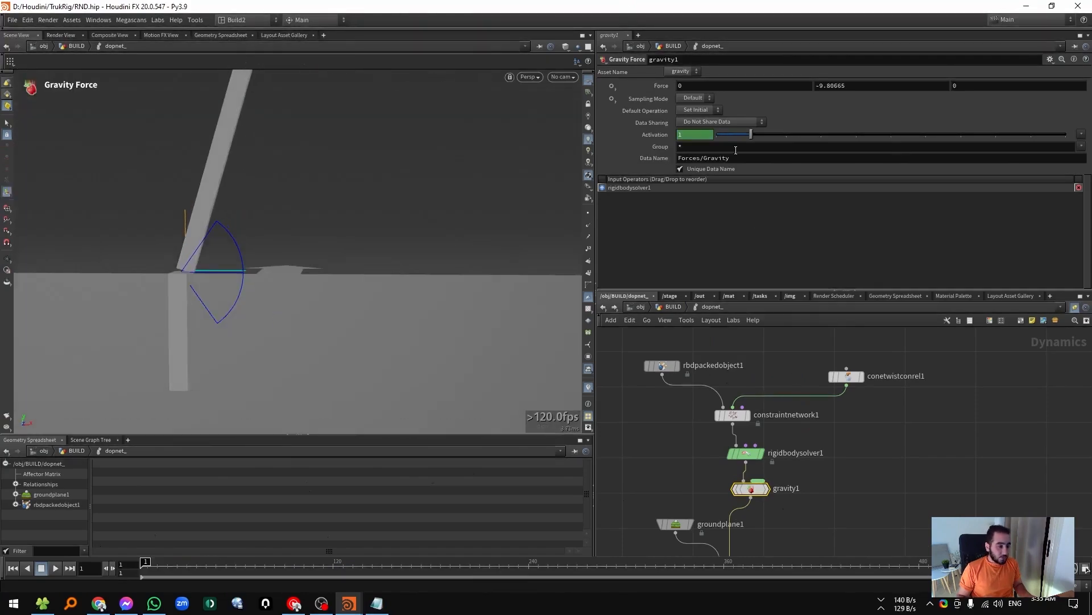
drag(817, 341, 913, 442)
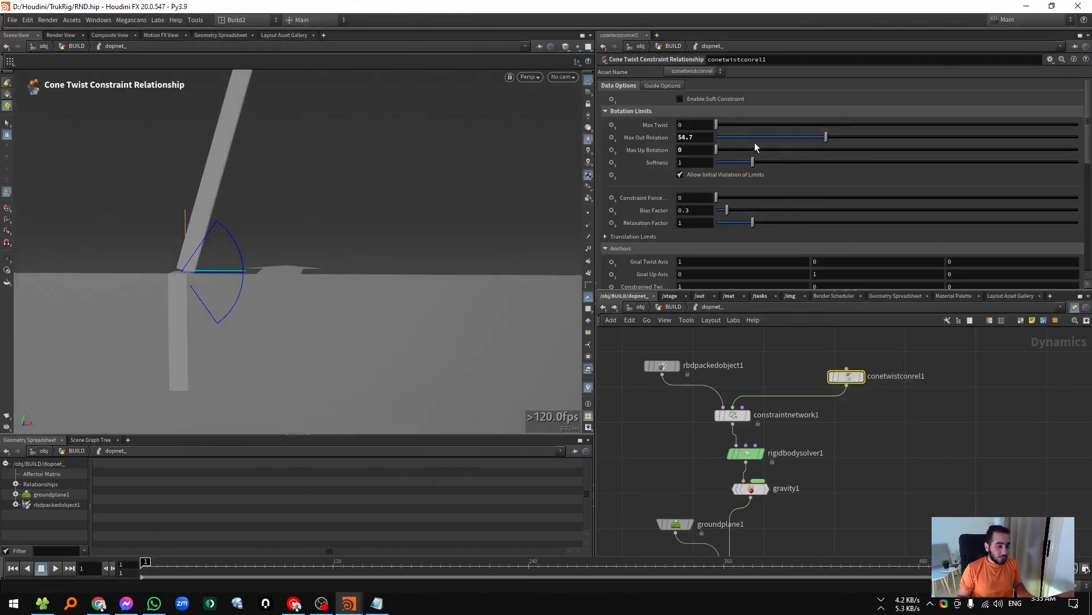
click(707, 140)
text(90)
key(Return)
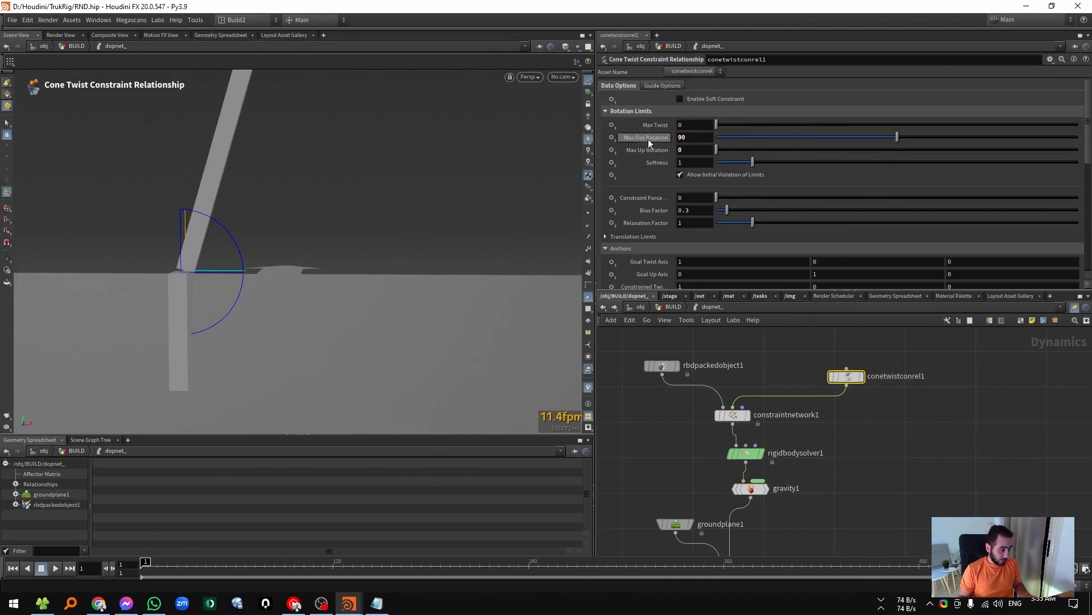
In the BUILD network, set the transform_ node's Z rotation to 90 so the dynamic bar stands upright.
key(u)
middle_drag(730, 424, 722, 489)
click(762, 351)
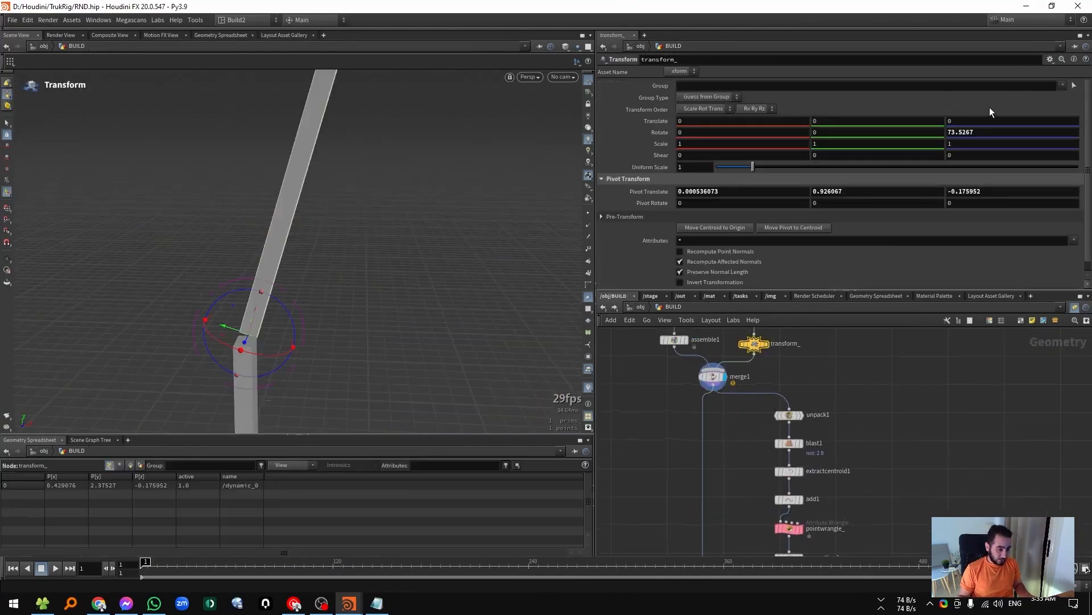
text(90)
key(Return)
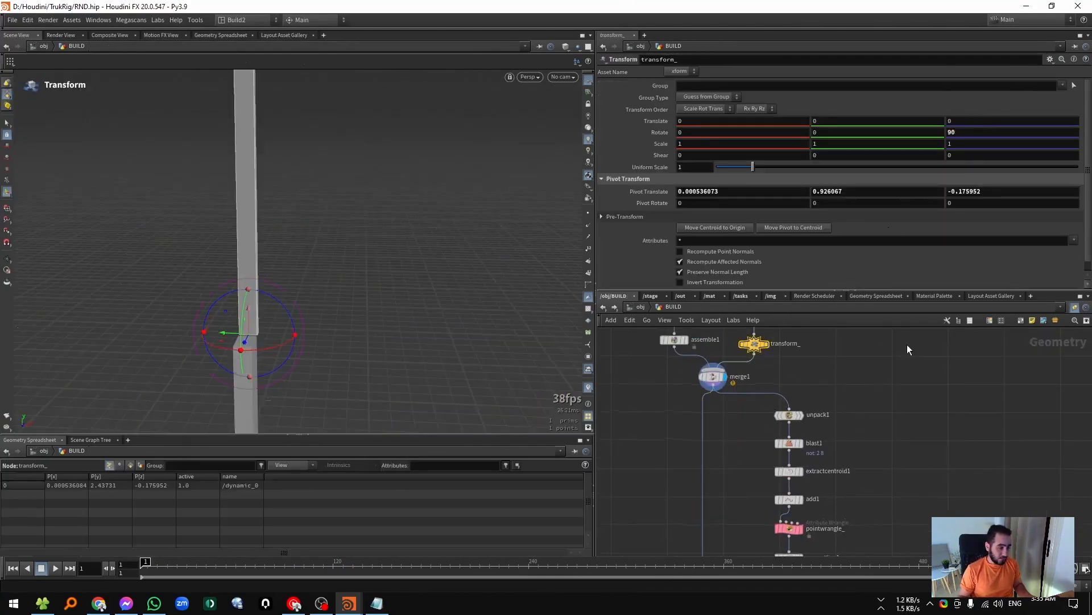
Return to the DOP network and enable the motor on the cone twist constraint relationship.
scroll(927, 473, down, 3)
scroll(800, 440, up, 2)
double_click(796, 422)
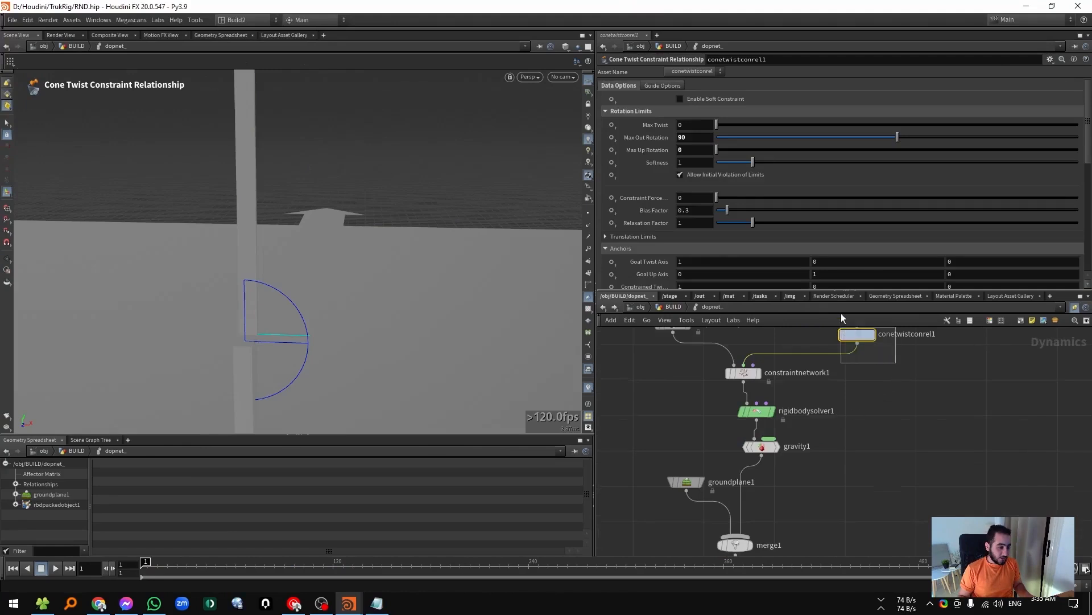
scroll(705, 244, down, 5)
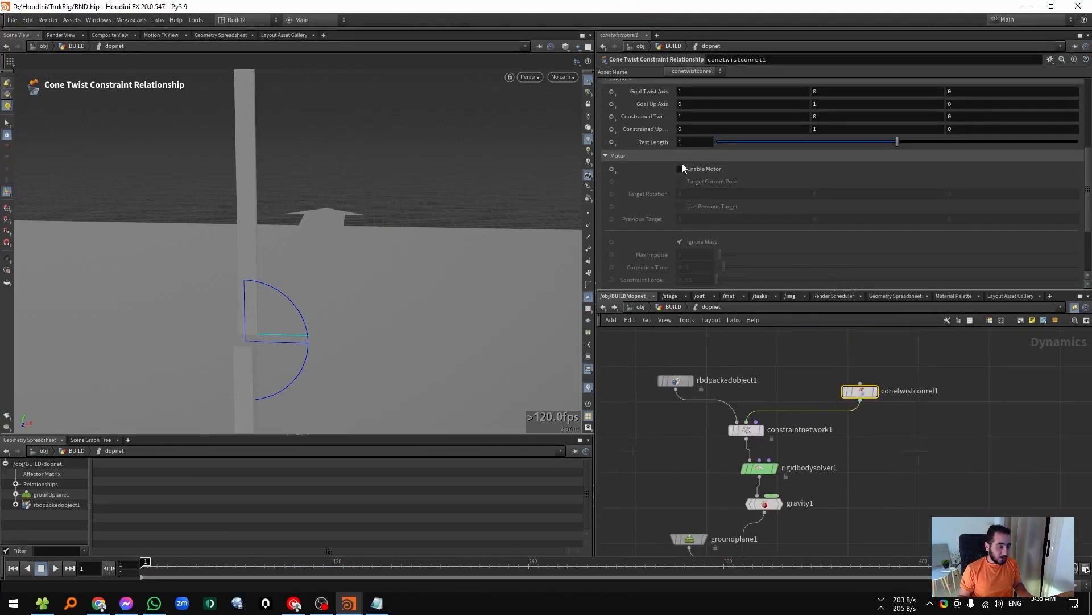
click(699, 167)
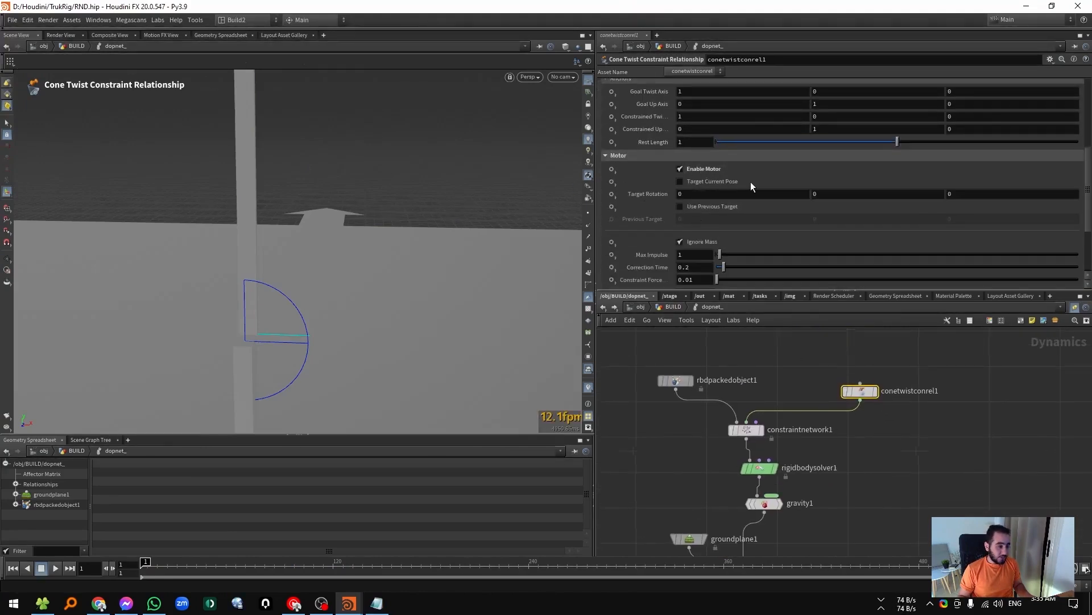
Try an X target rotation of 25 on the motor, inspect its guide, and undo the change.
alt+drag(246, 287, 242, 247)
middle_drag(701, 195, 543, 197)
key(ctrl+z)
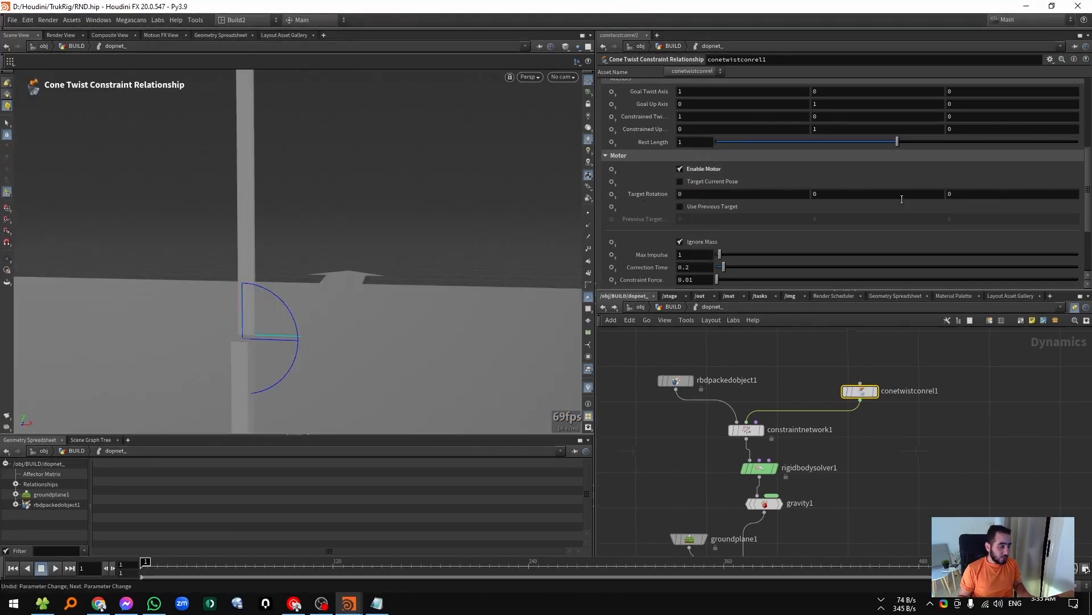
middle_drag(743, 198, 883, 173)
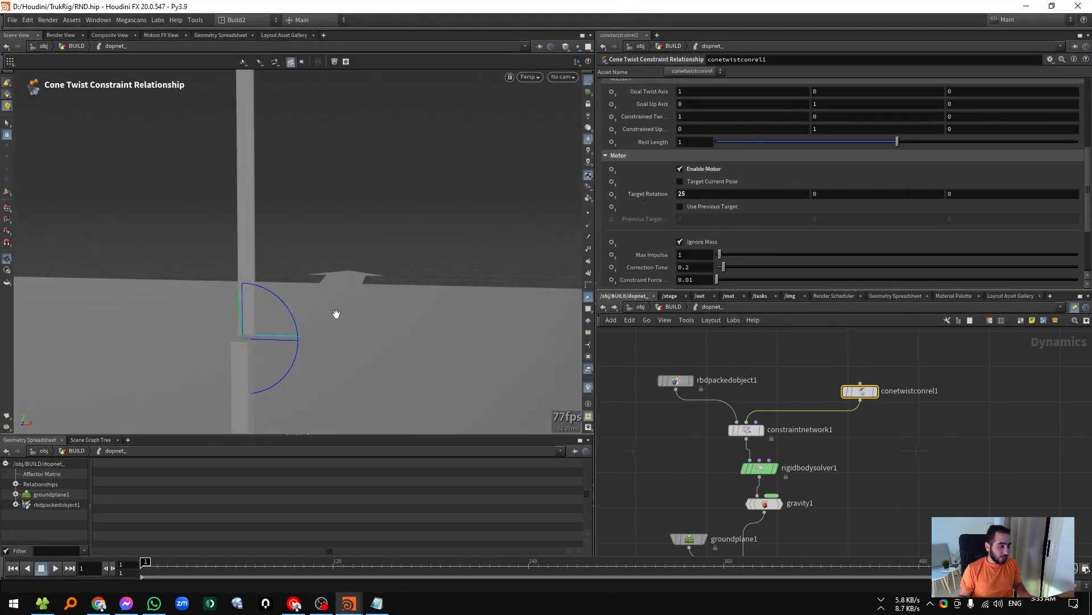
alt+drag(336, 313, 251, 313)
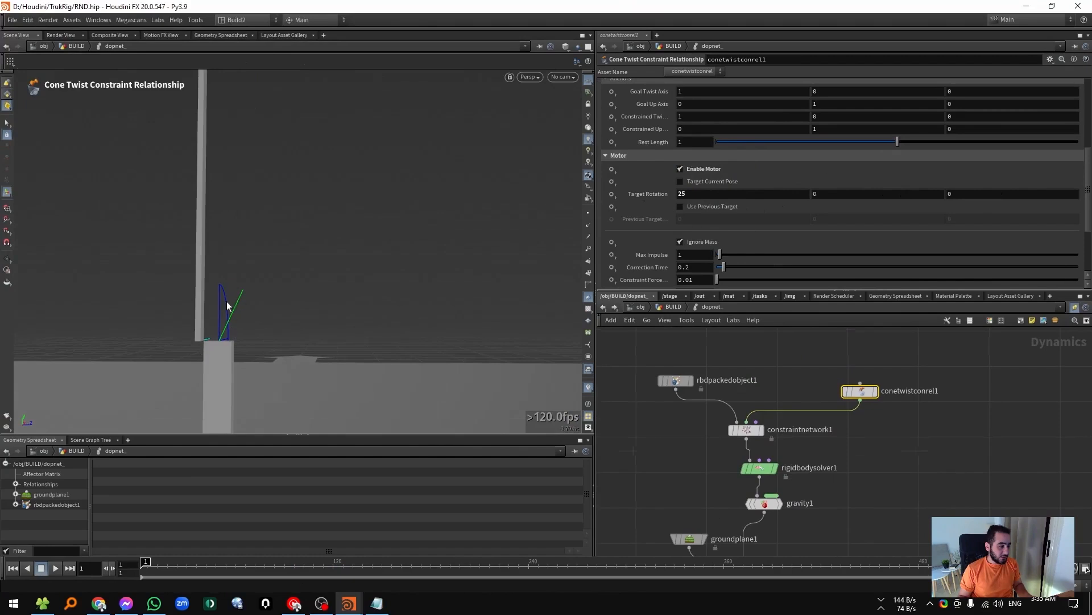
key(ctrl+z)
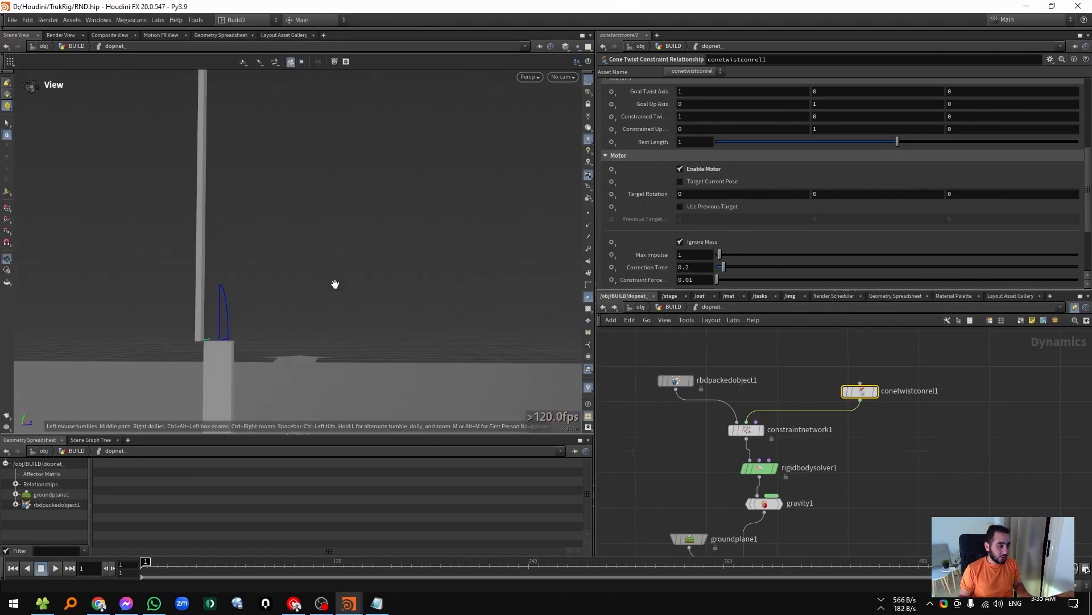
Check the motor target color in the constraint's guide options and examine the cone guide around the joint from several angles.
alt+drag(336, 285, 285, 333)
click(669, 87)
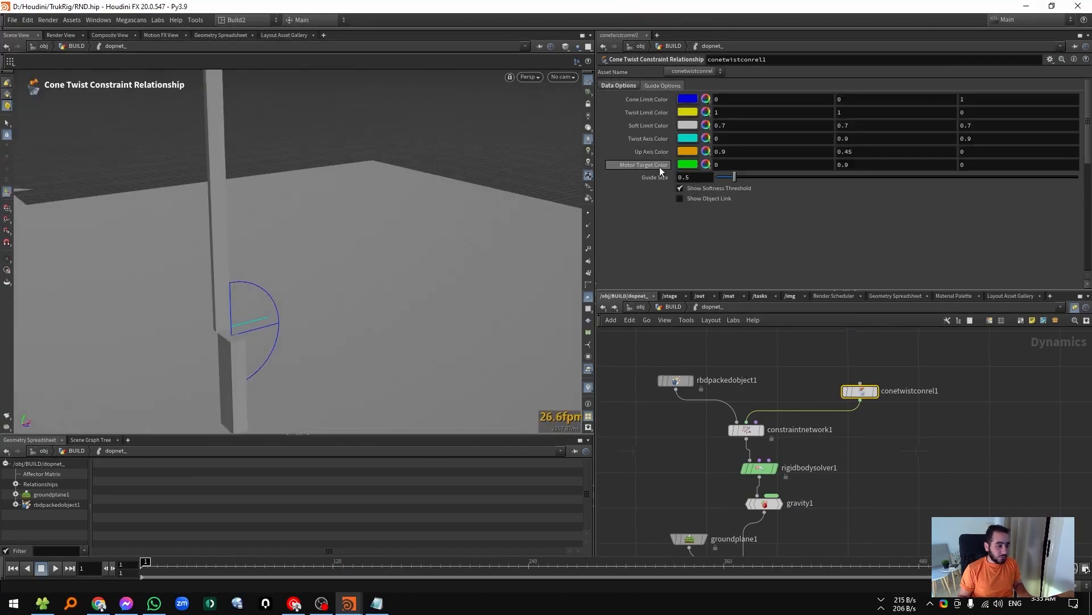
click(614, 86)
alt+drag(376, 267, 344, 295)
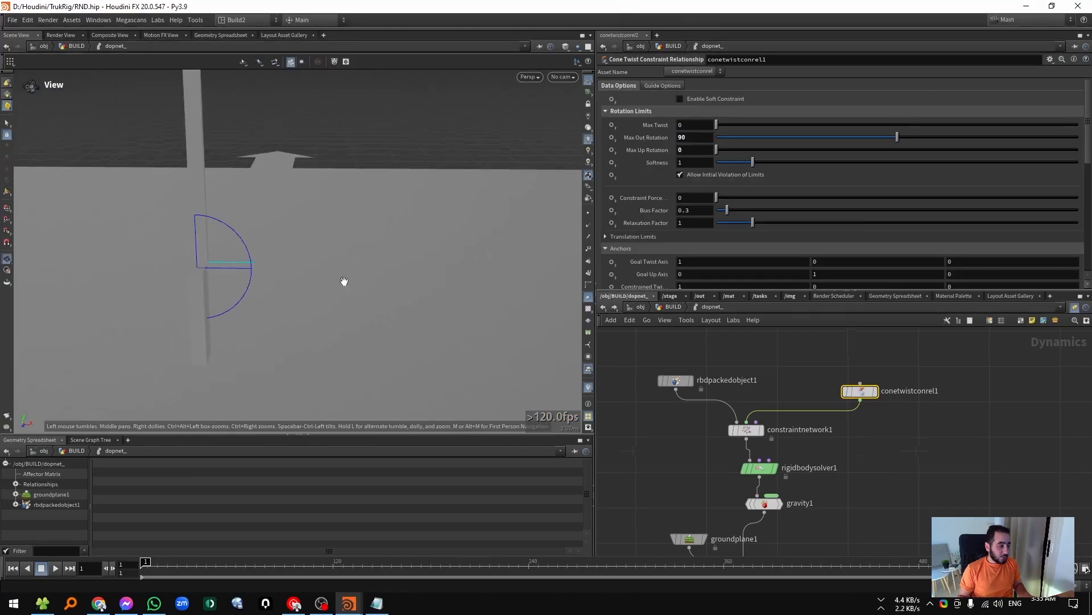
scroll(717, 200, down, 5)
scroll(717, 201, down, 1)
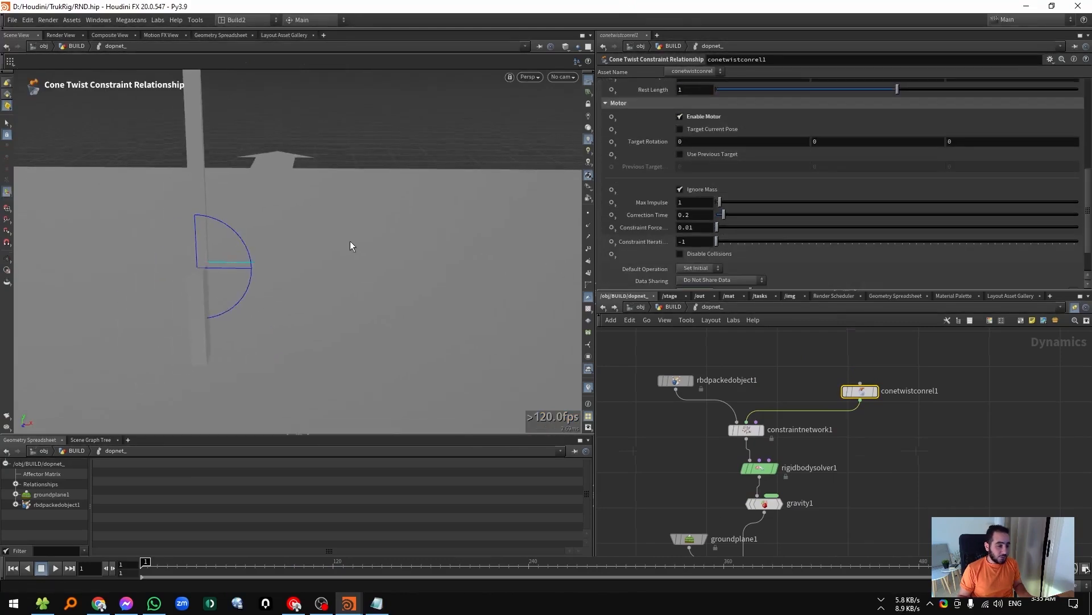
key(Escape)
drag(166, 246, 223, 248)
alt+drag(270, 194, 265, 215)
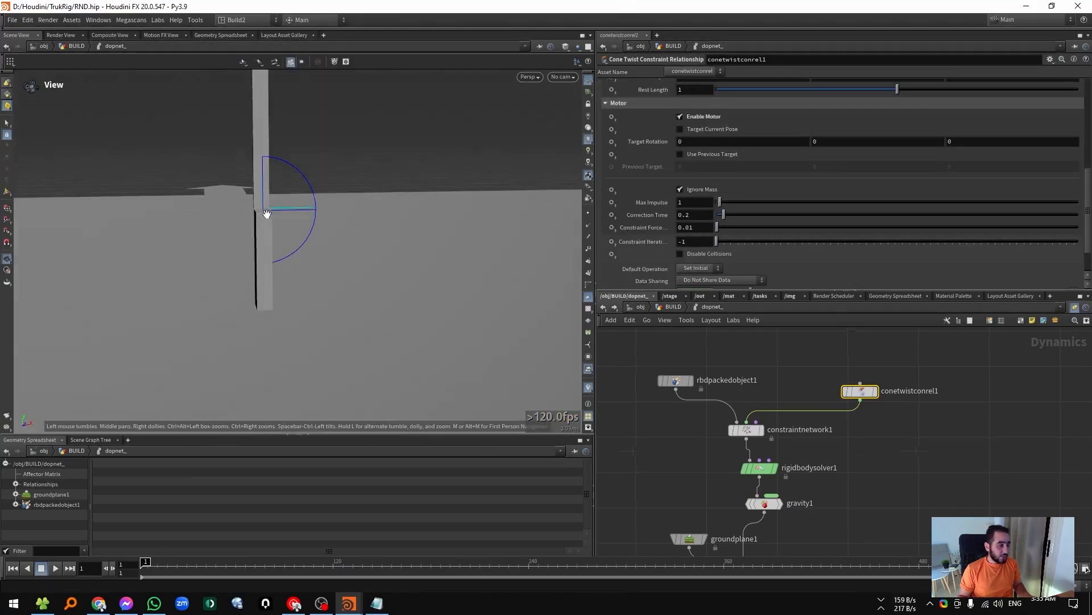
alt+middle_drag(266, 214, 255, 256)
alt+drag(251, 240, 247, 195)
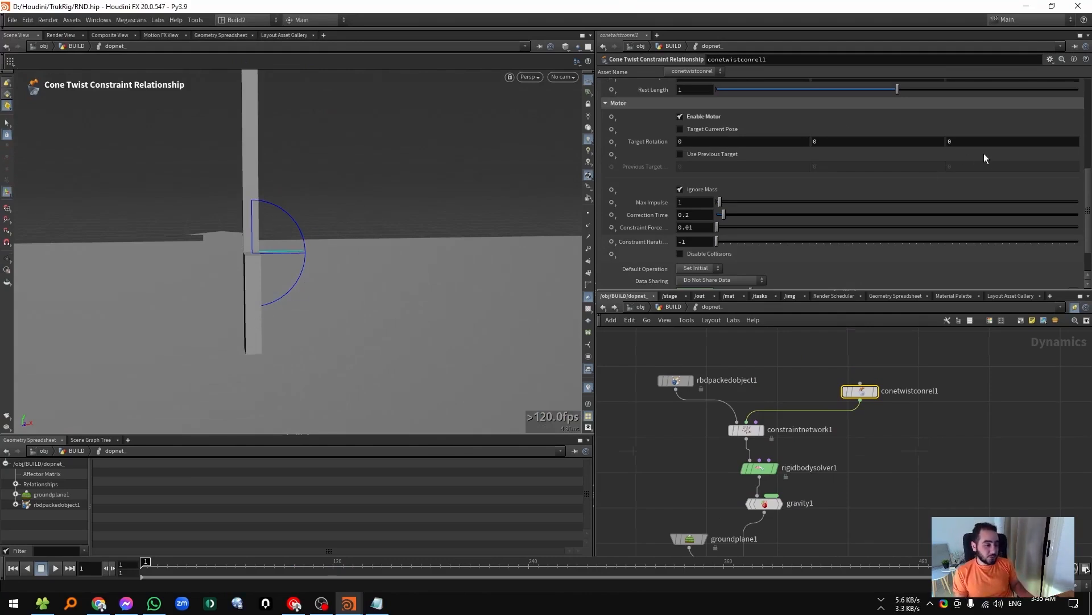
alt+drag(238, 225, 382, 227)
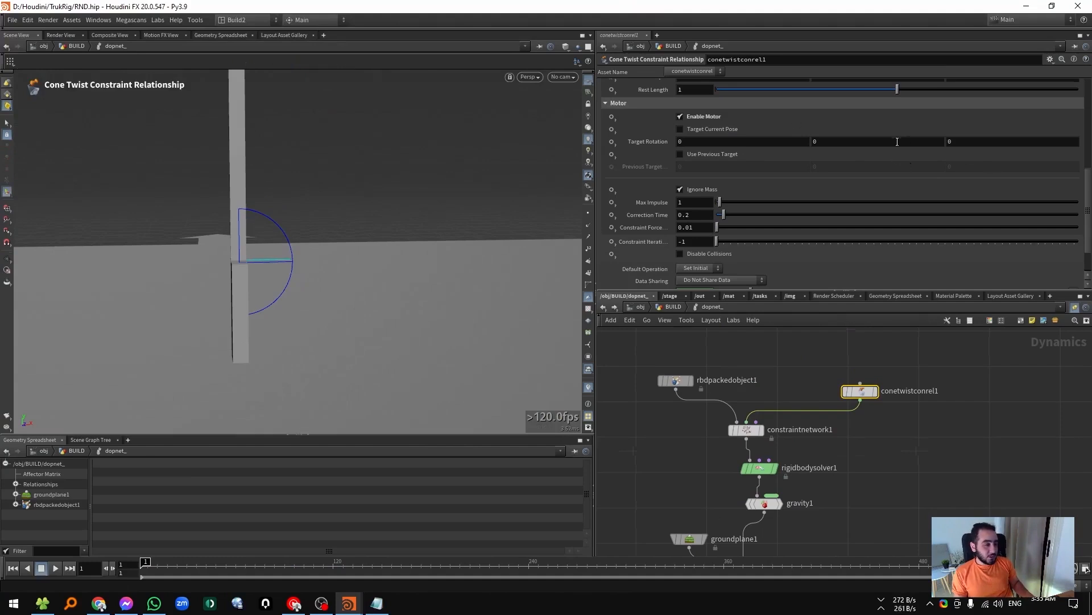
Try the motor's Z target rotation, undo it, and test a Y target rotation of 51.
middle_drag(956, 144, 1013, 119)
key(ctrl+z)
middle_drag(825, 142, 1021, 166)
drag(251, 238, 239, 267)
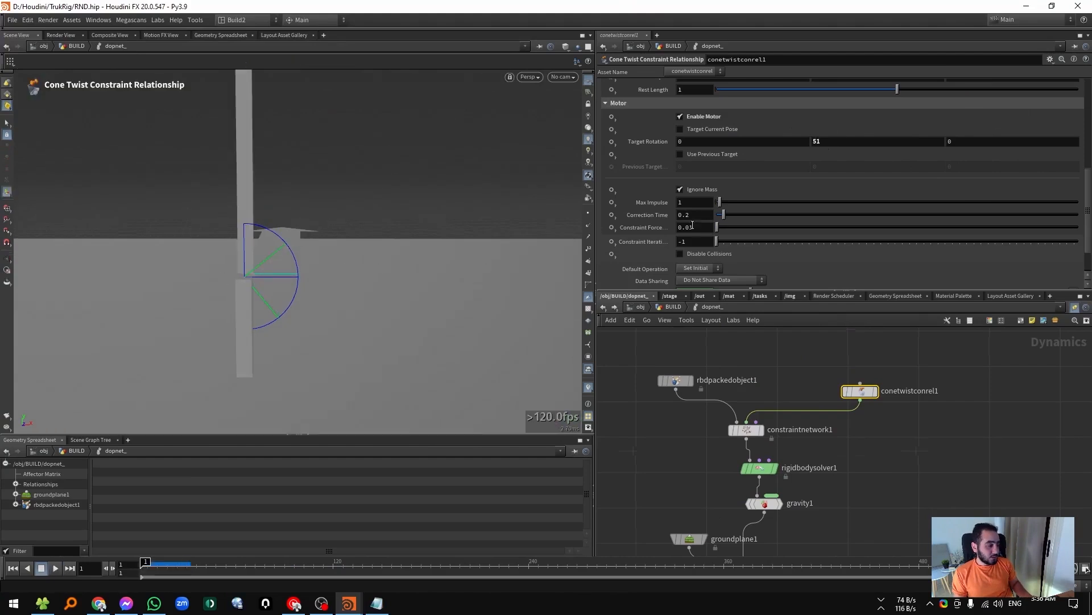
Set the motor's Y target rotation to 90, play the simulation and inspect the bar at frame 5.
middle_drag(823, 142, 824, 147)
click(854, 143)
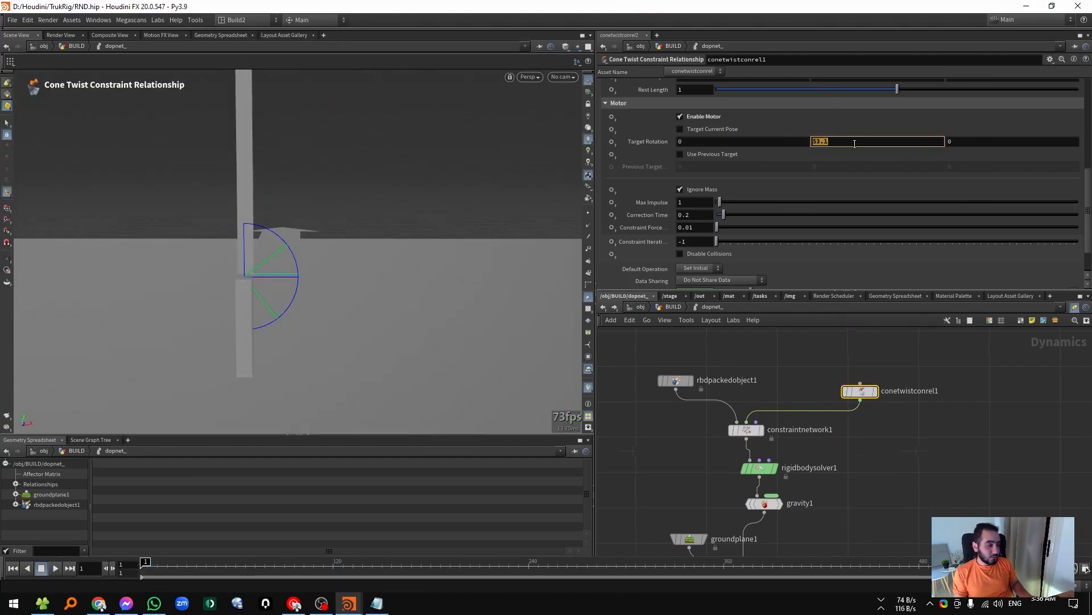
key(Return)
key(Up)
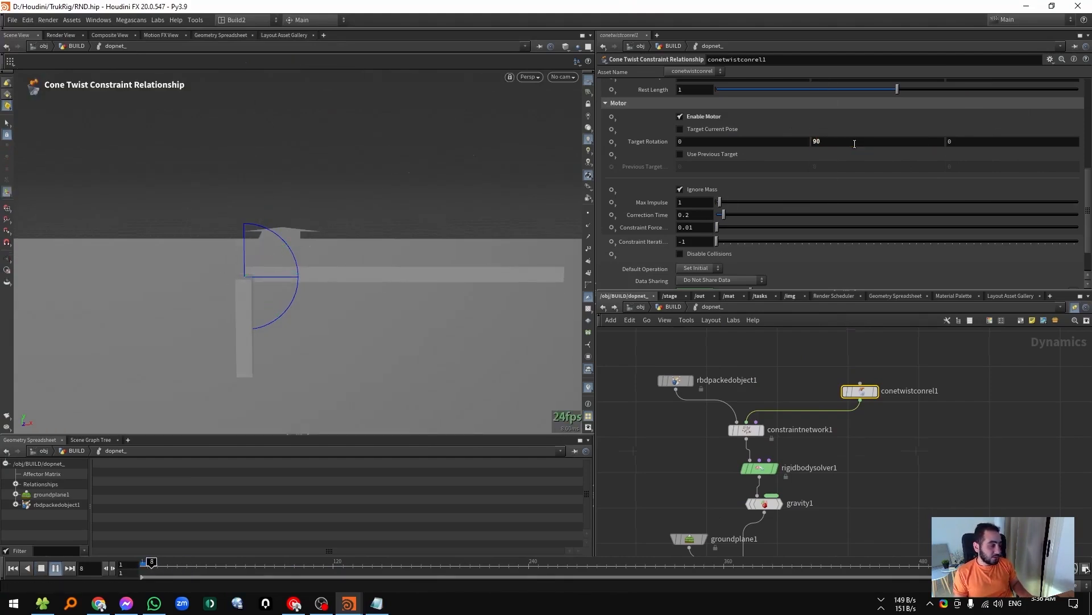
key(ctrl+Up)
drag(157, 564, 148, 564)
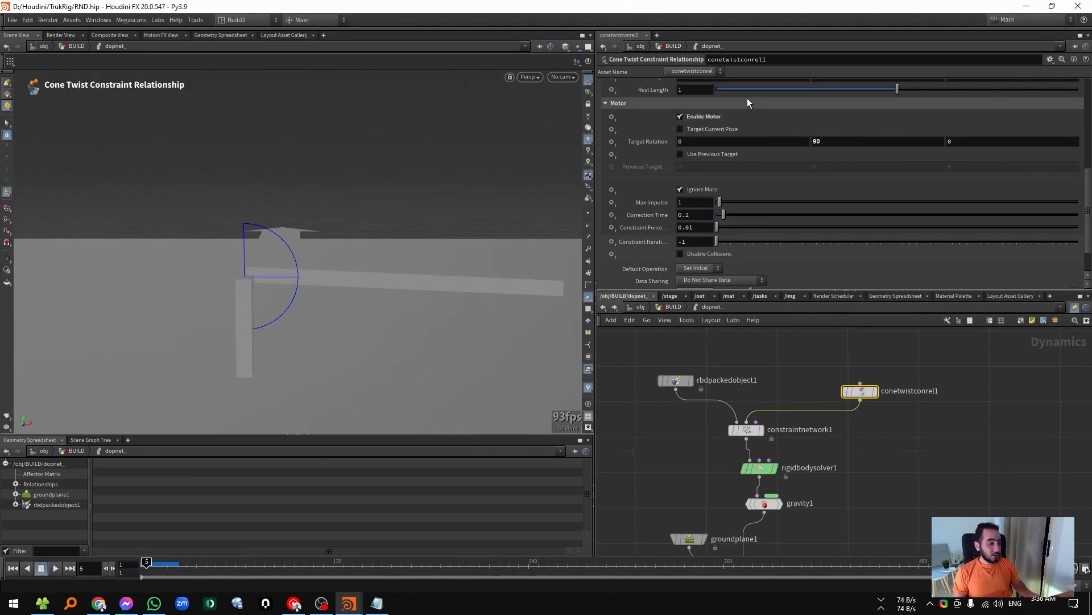
key(Escape)
drag(312, 268, 341, 273)
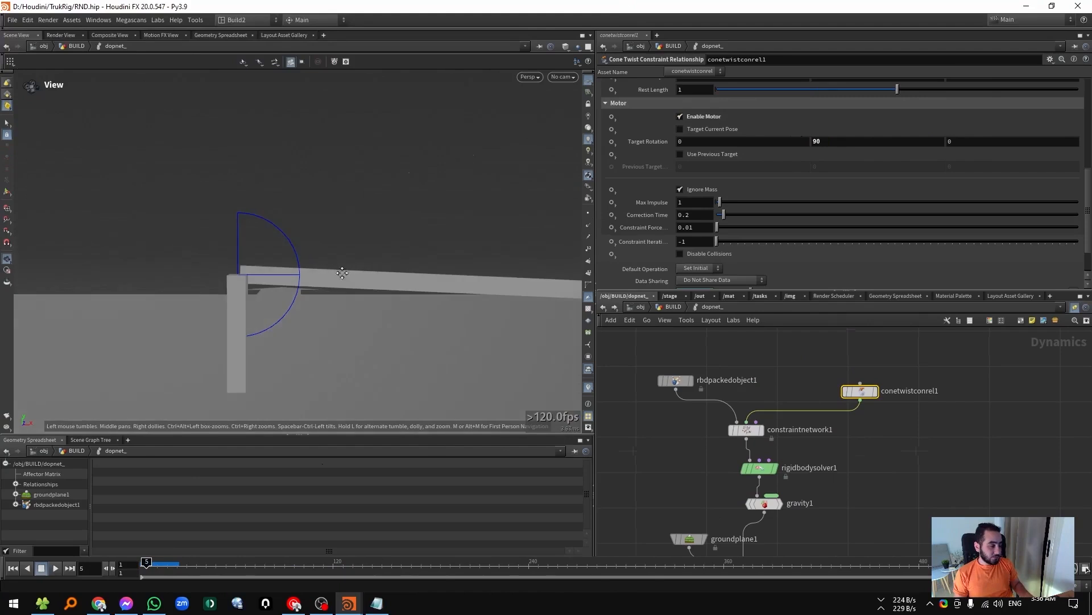
Rewind to frame 1, switch the motor's Target Rotation operation to Set Initial, and scrub ahead to about frame 24.
key(Return)
key(ctrl+Up)
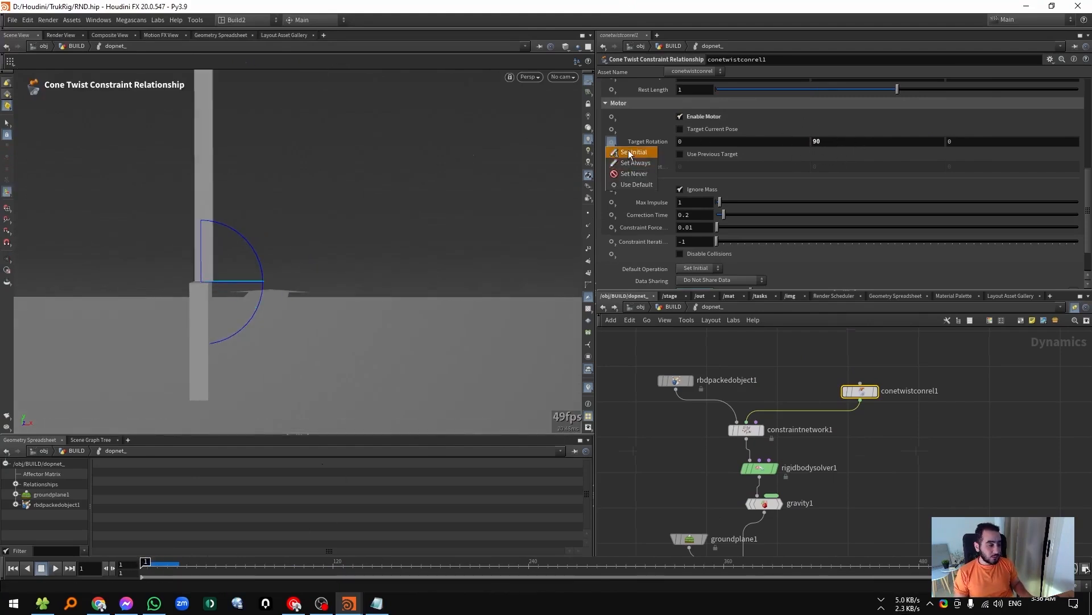
click(633, 153)
drag(146, 567, 180, 568)
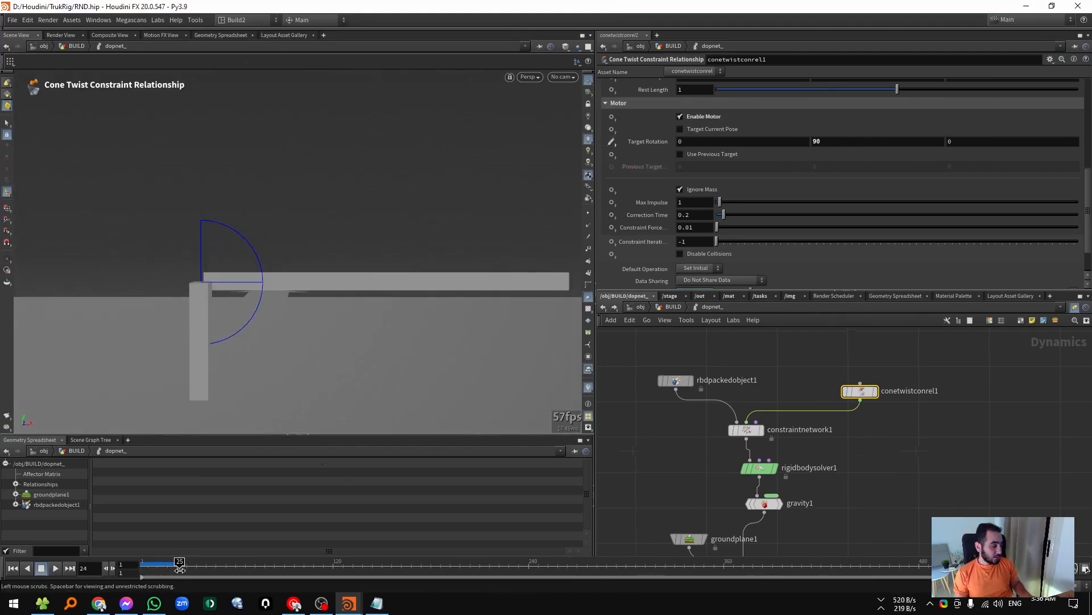
Keyframe the motor's Y target rotation from 0 near frame 28 to 90 at frame 60, hold until about frame 130, and return to 0 at 165.
click(833, 143)
drag(191, 563, 236, 563)
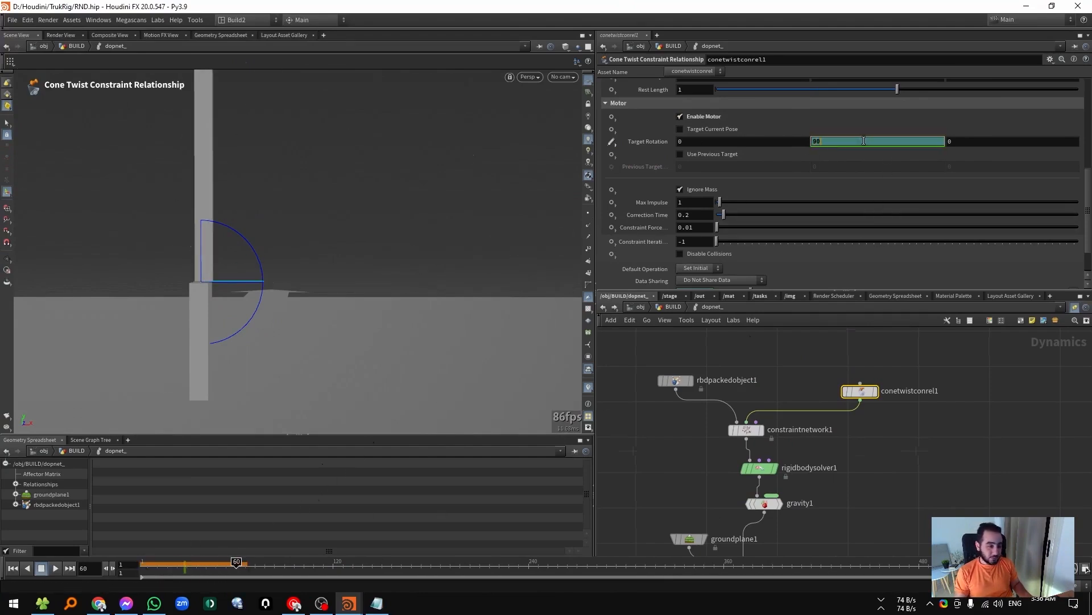
key(Return)
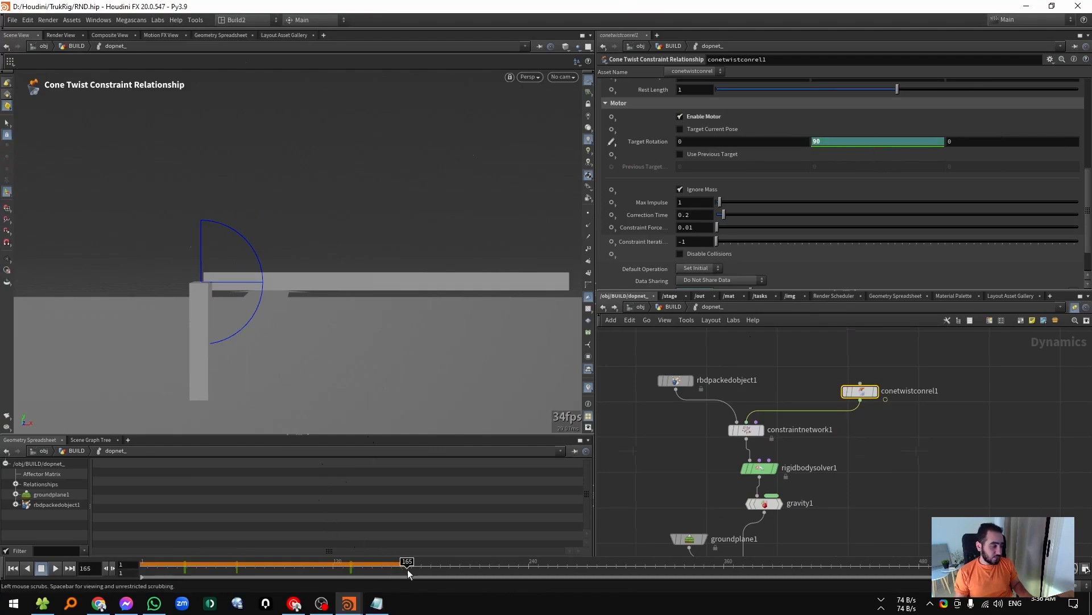
key(Return)
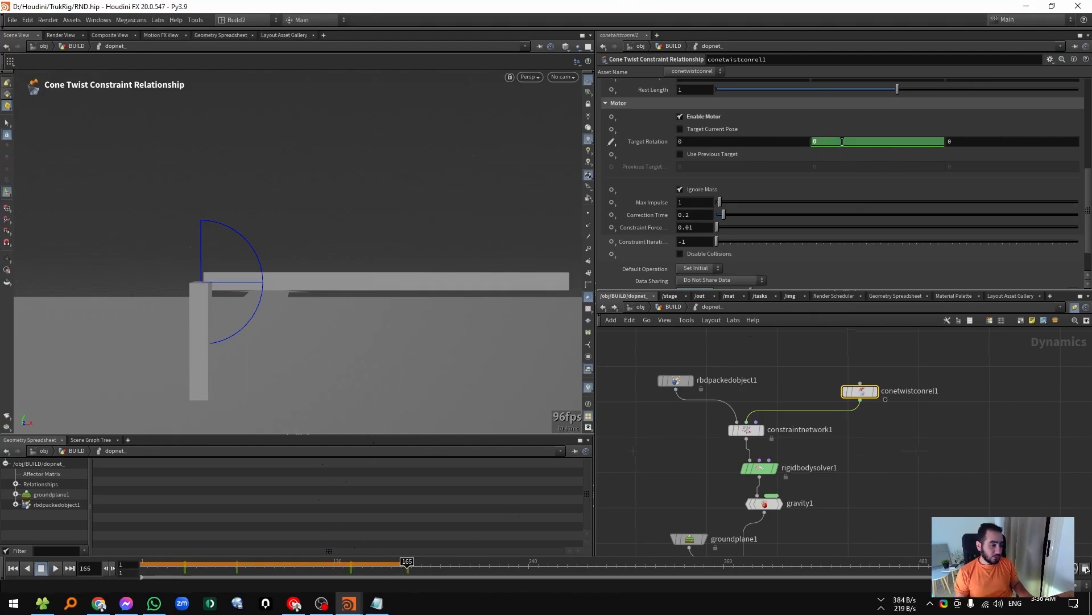
click(937, 472)
Play the simulation from the first frame and scrub through the frames after 130 to compare the bar with the motor target.
key(ctrl+Up)
key(Up)
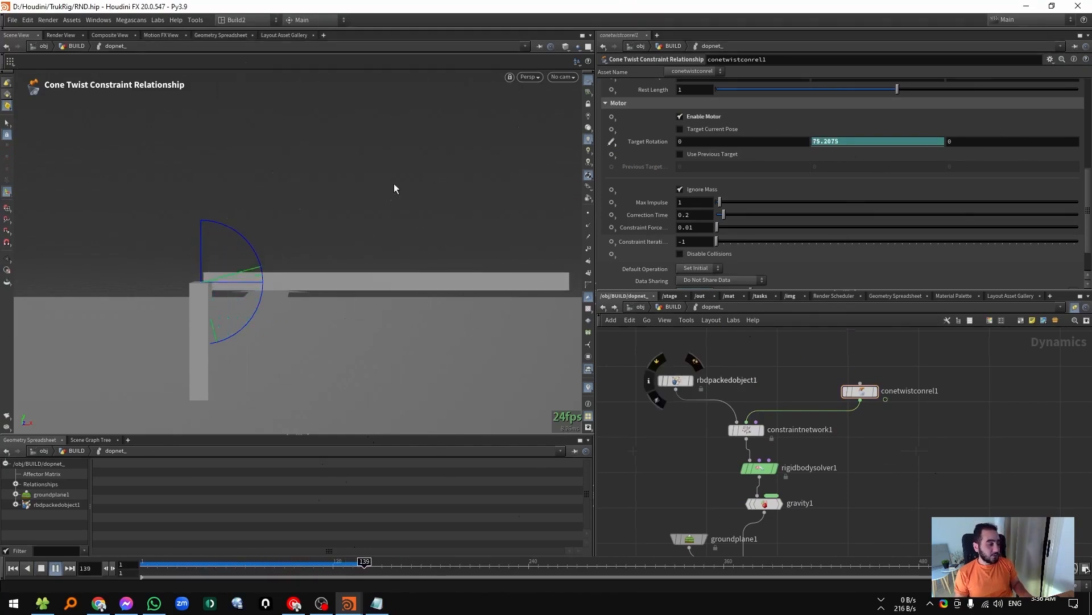
drag(343, 565, 380, 561)
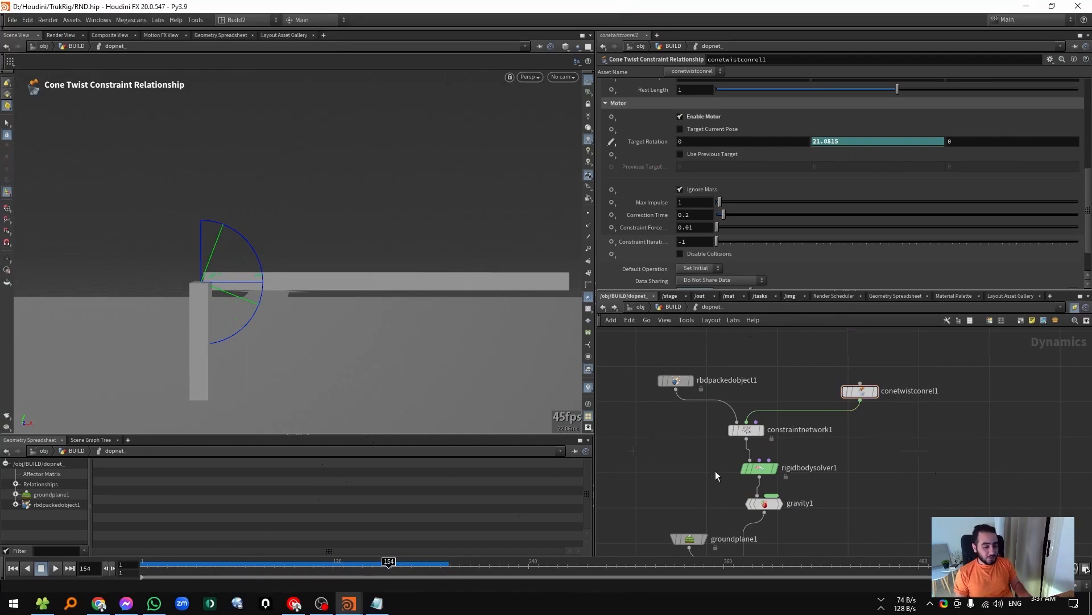
Set the rigid body solver's Sleeping Time to 10.
click(759, 468)
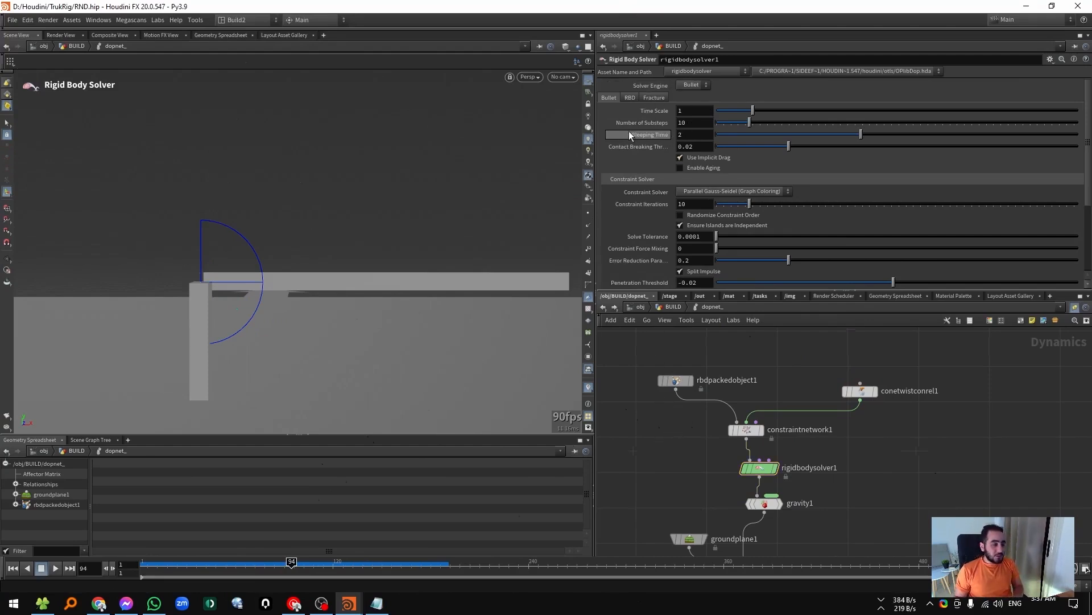
click(693, 134)
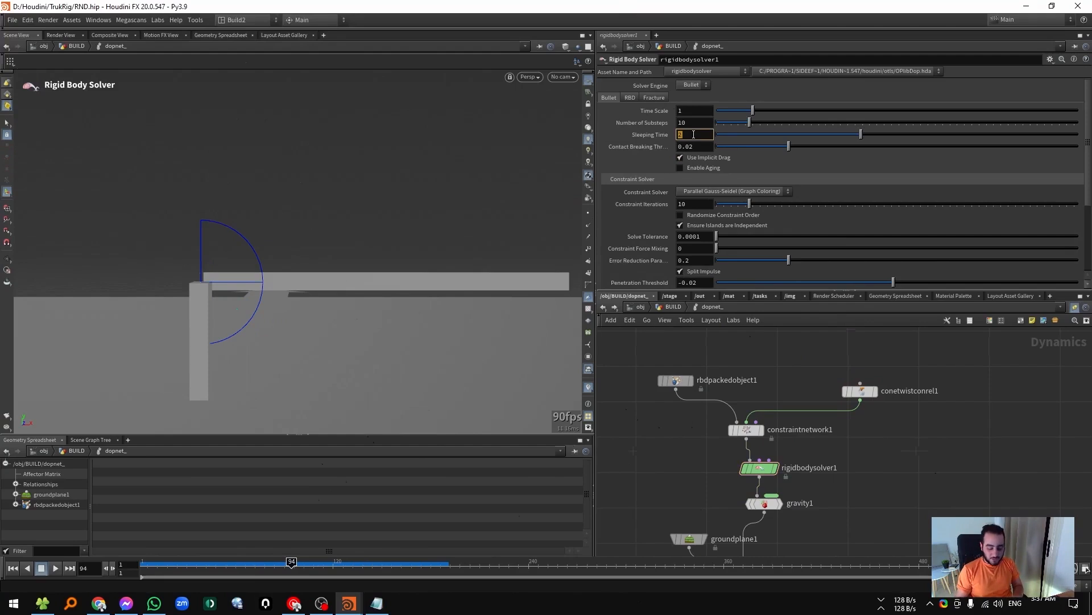
text(10)
key(Return)
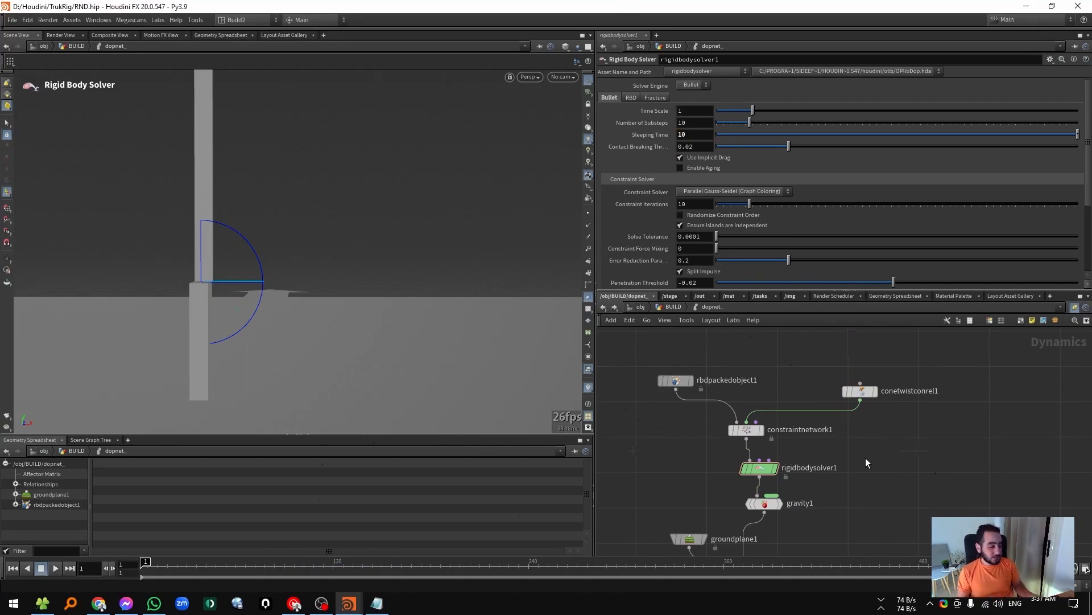
Replay the simulation, scrub back to frame 53, review the solver's remaining constraint options, and rewind to frame 1.
key(Up)
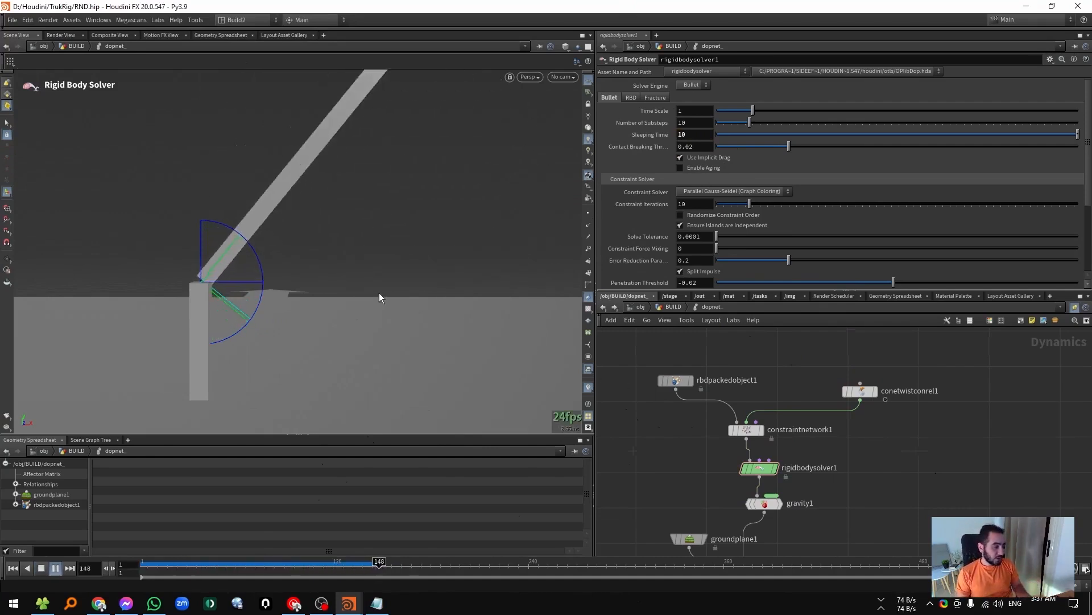
key(Escape)
drag(216, 268, 168, 296)
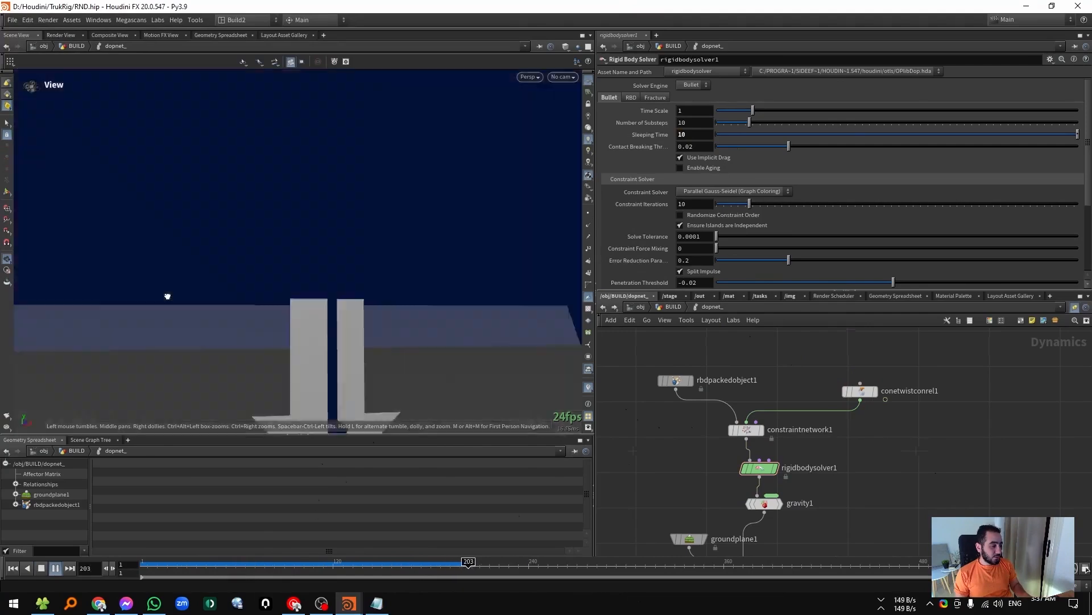
drag(288, 562, 225, 562)
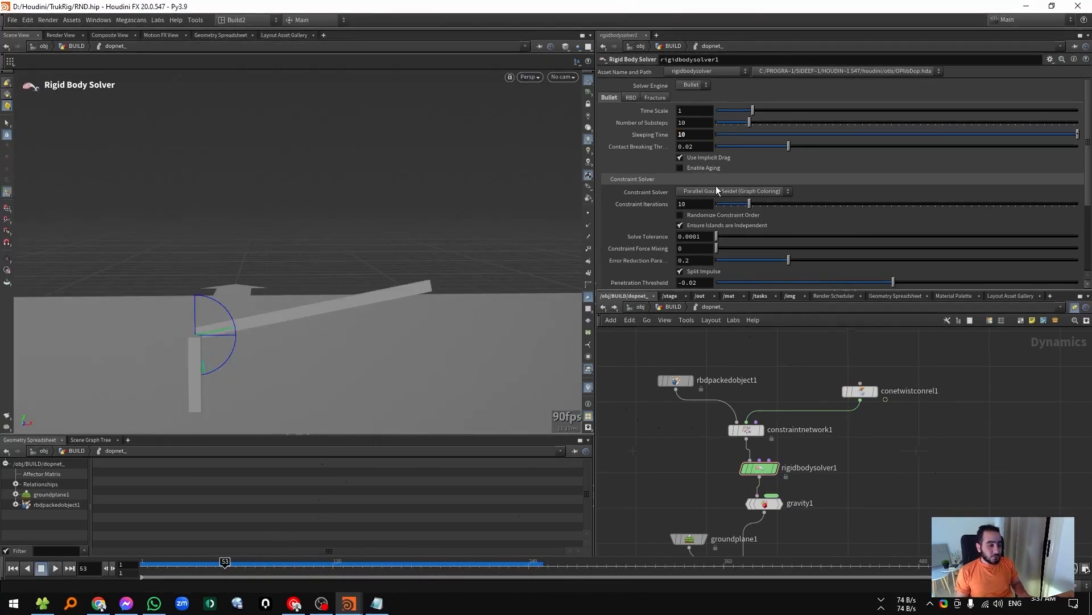
scroll(716, 186, down, 4)
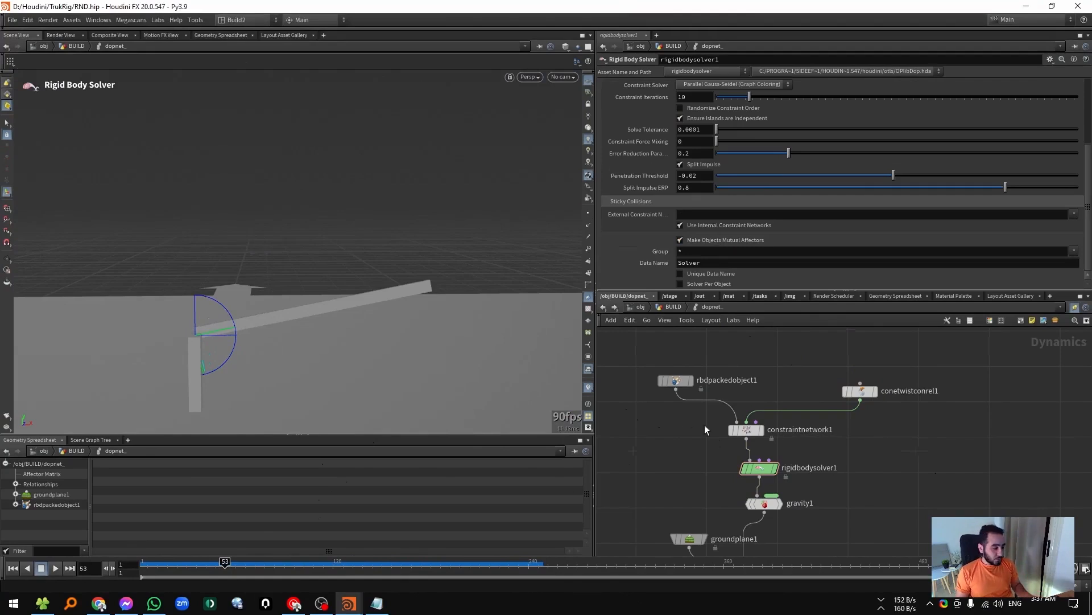
key(ctrl+Up)
key(Escape)
mouse_move(364, 312)
mouse_down()
mouse_move(317, 307)
mouse_move(347, 303)
mouse_move(393, 333)
mouse_move(419, 325)
mouse_move(348, 313)
mouse_up()
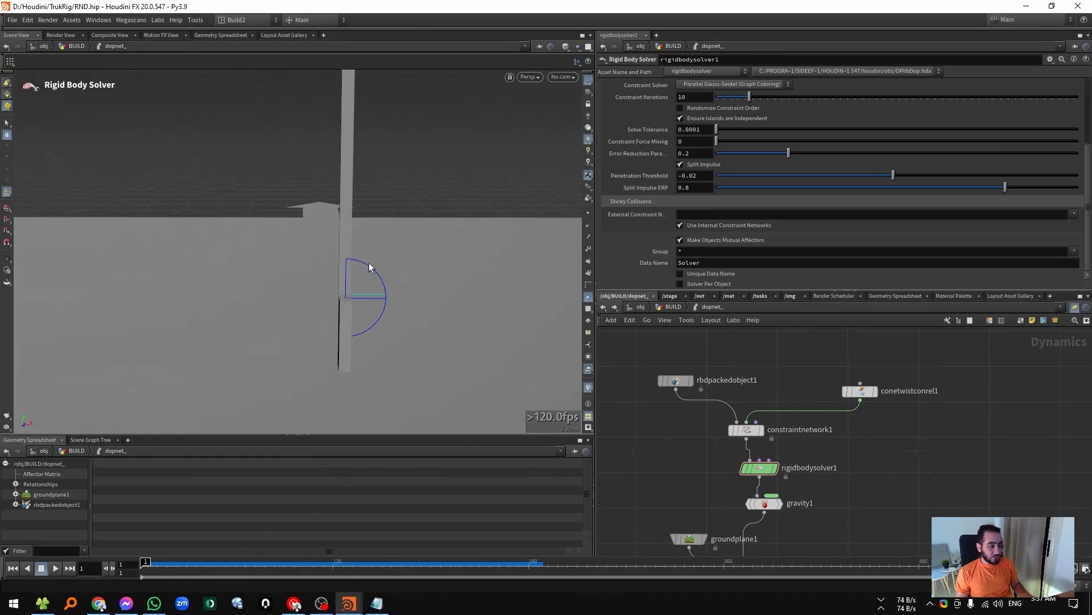
Set the Y component of the cone twist constraint's Goal Up Axis and Constrained Up Axis to -1 and play the simulation.
click(860, 390)
scroll(722, 180, down, 3)
click(856, 156)
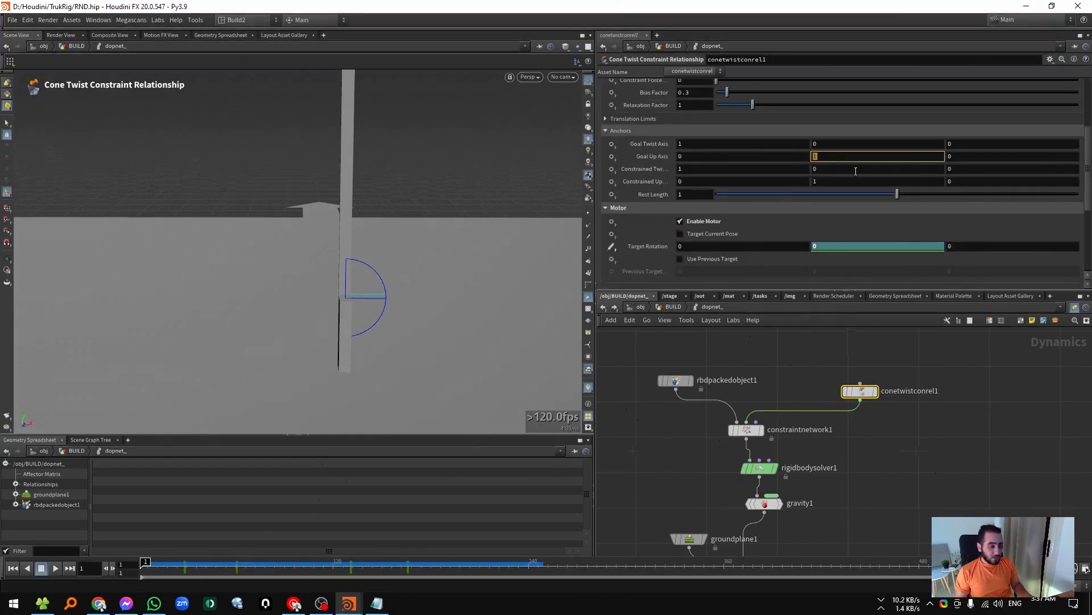
text(-1)
key(Return)
click(844, 180)
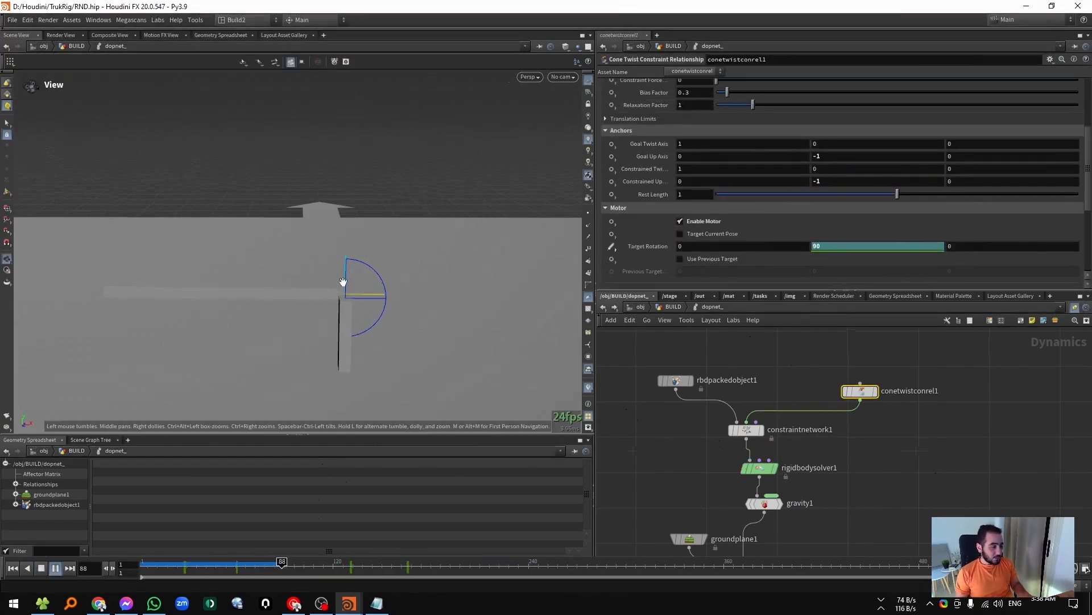
alt+drag(344, 283, 337, 271)
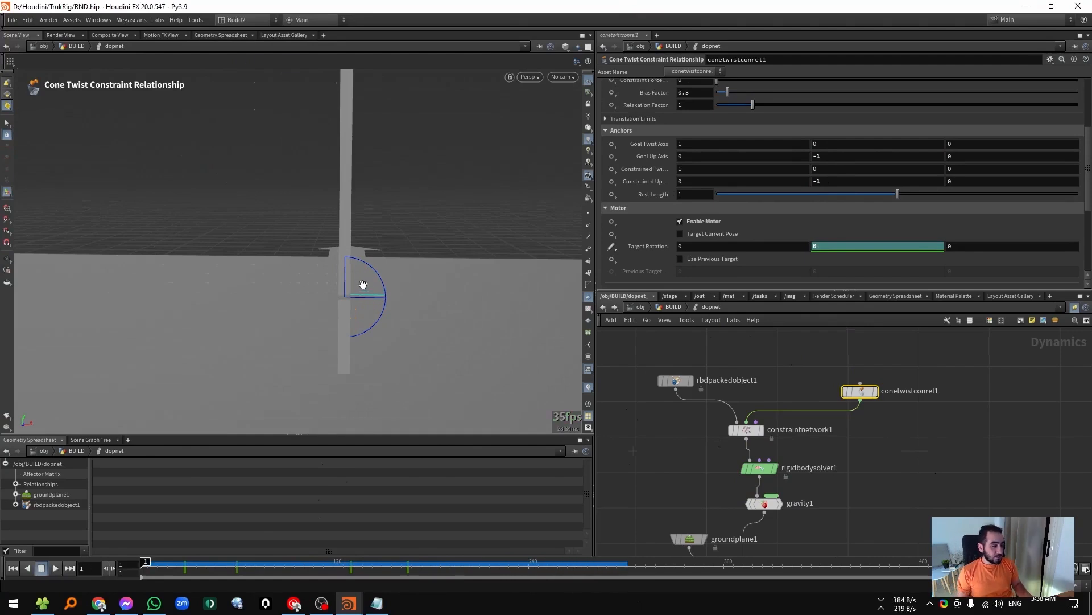
Inspect the joint from another angle and save the scene file.
drag(363, 284, 344, 339)
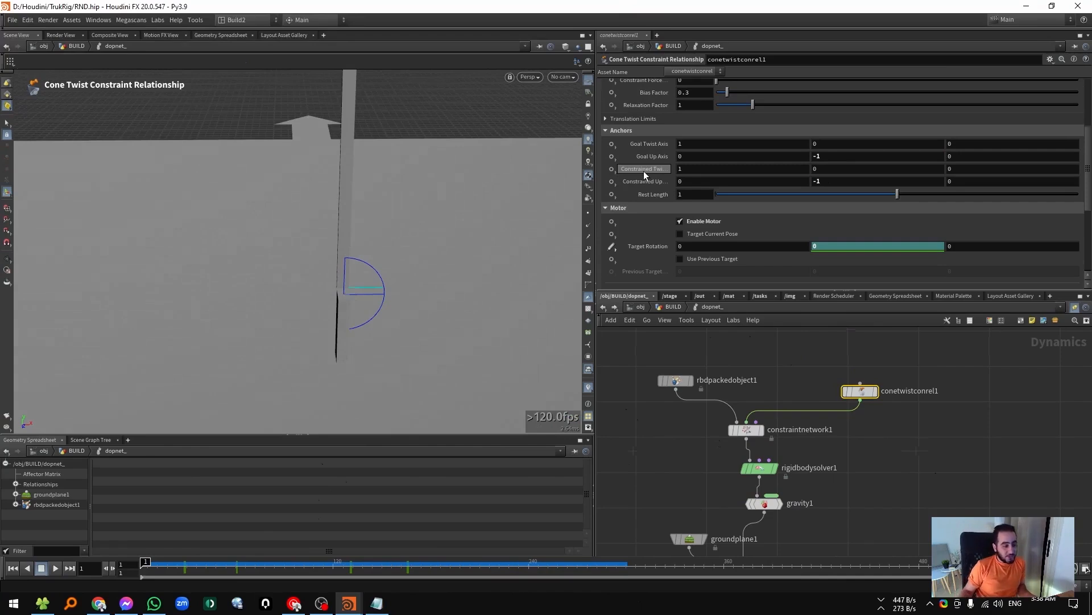
mouse_move(643, 171)
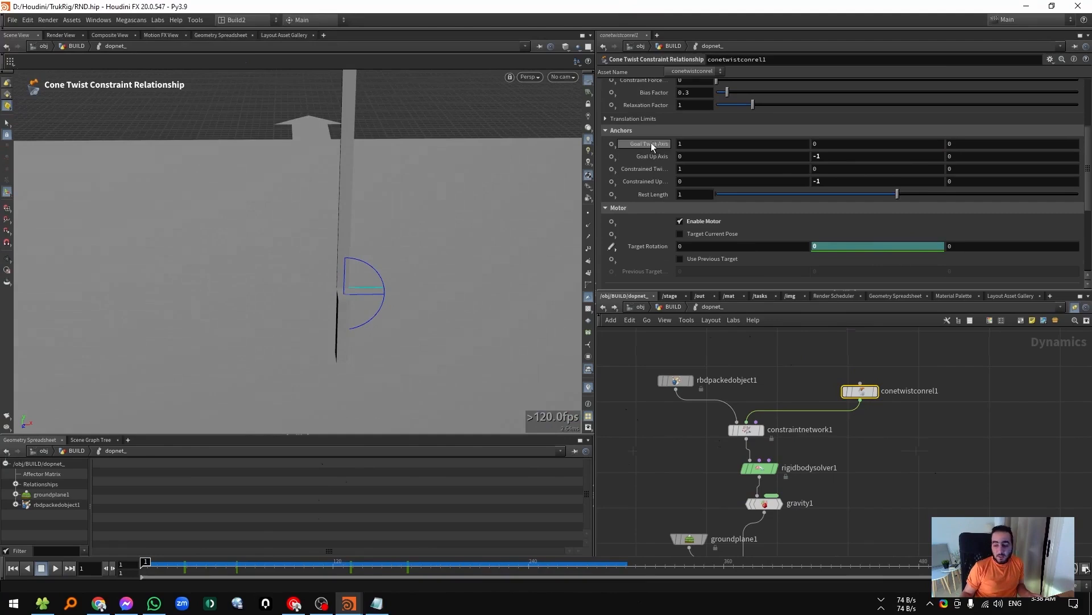
key(ctrl+s)
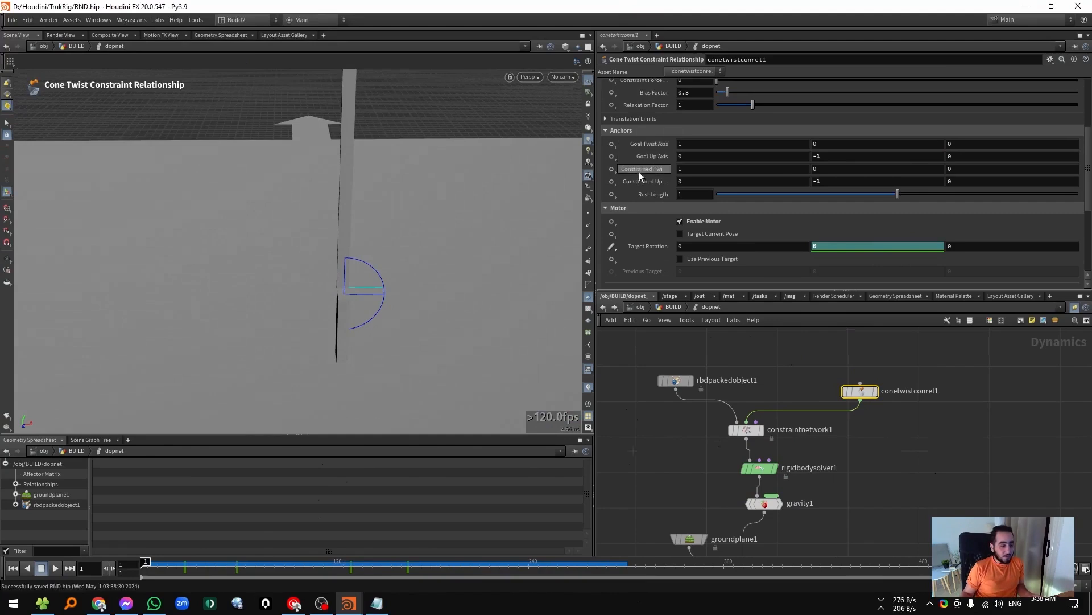
Link the Constrained Twist and Up axes to the Goal axes with relative channel references, and restore the Goal Up Axis Y to 1.
drag(657, 142, 665, 185)
click(677, 188)
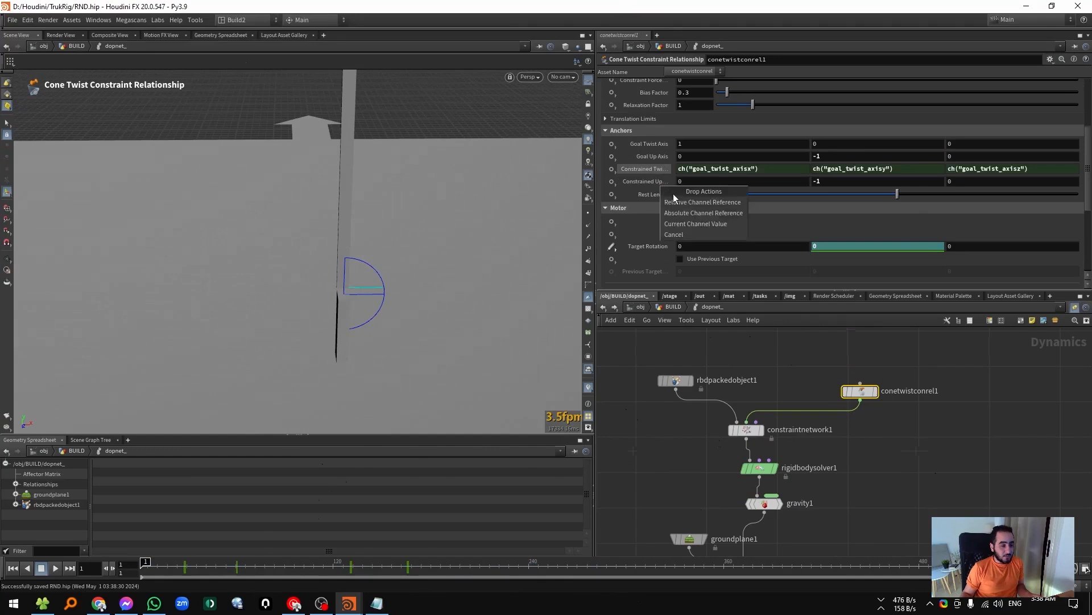
click(678, 200)
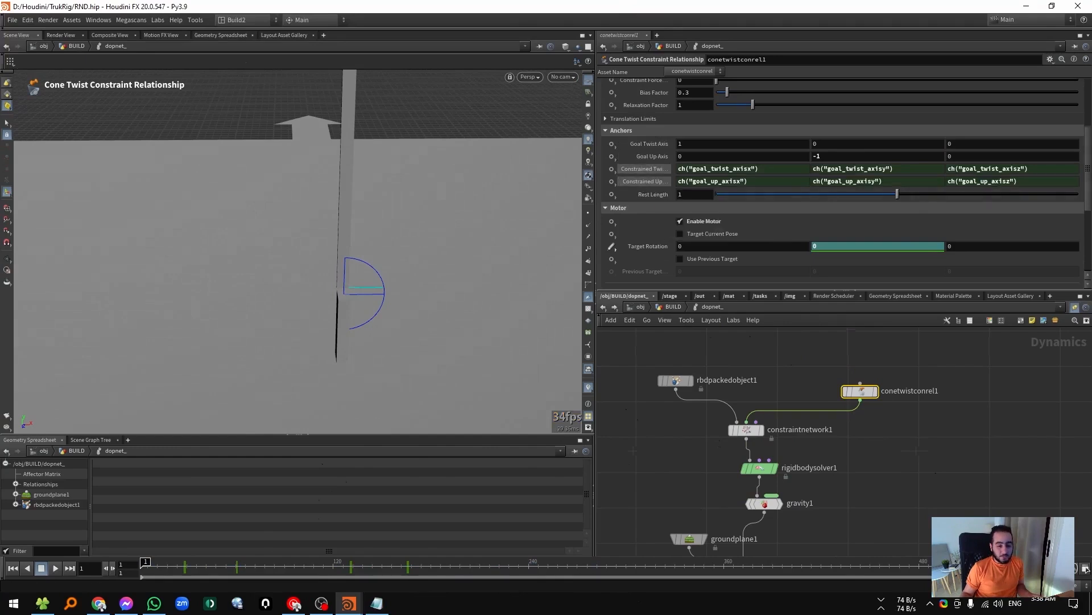
click(635, 170)
click(636, 181)
key(Escape)
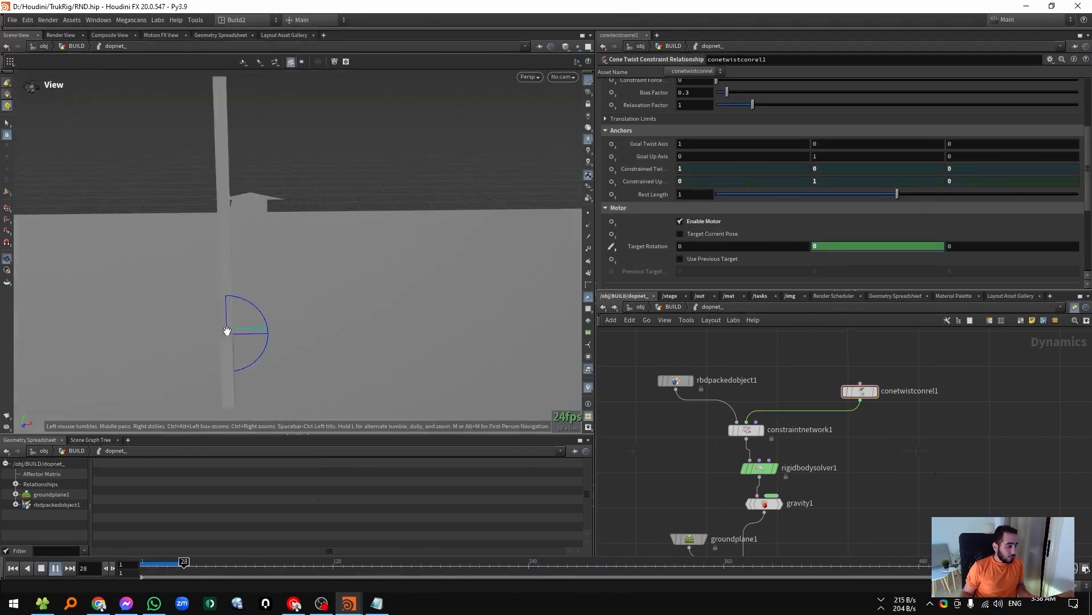
Return to the BUILD geometry network, display the add1 line, and turn on point numbers.
middle_drag(229, 326, 260, 317)
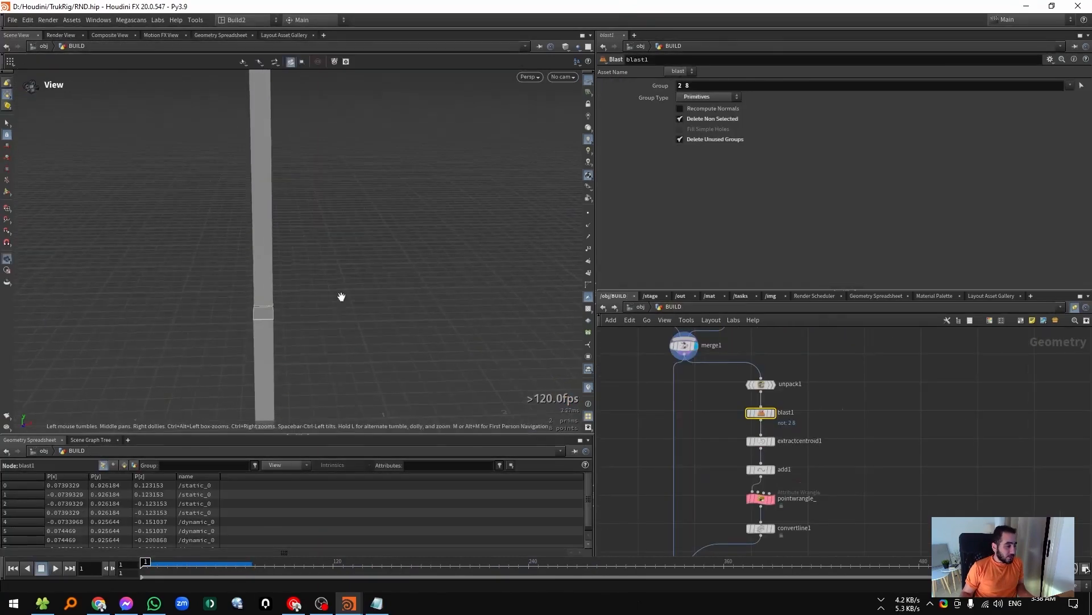
alt+drag(342, 298, 537, 237)
drag(805, 471, 737, 483)
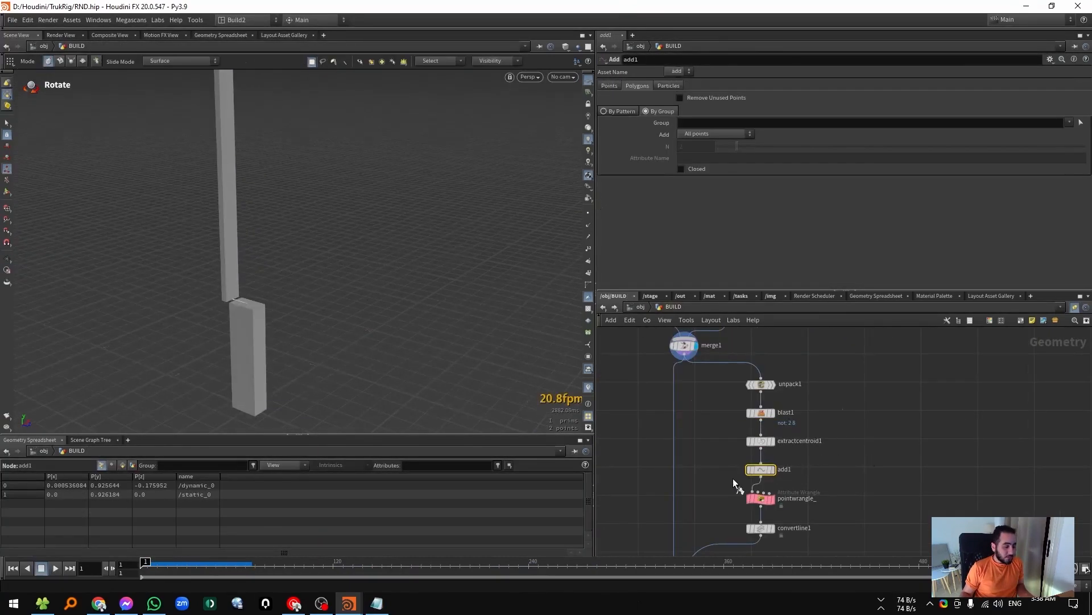
key(r)
click(588, 250)
Template merge1 in wireframe and examine how the constraint line joins the bar and the static box from several angles.
alt+right_drag(232, 299, 232, 302)
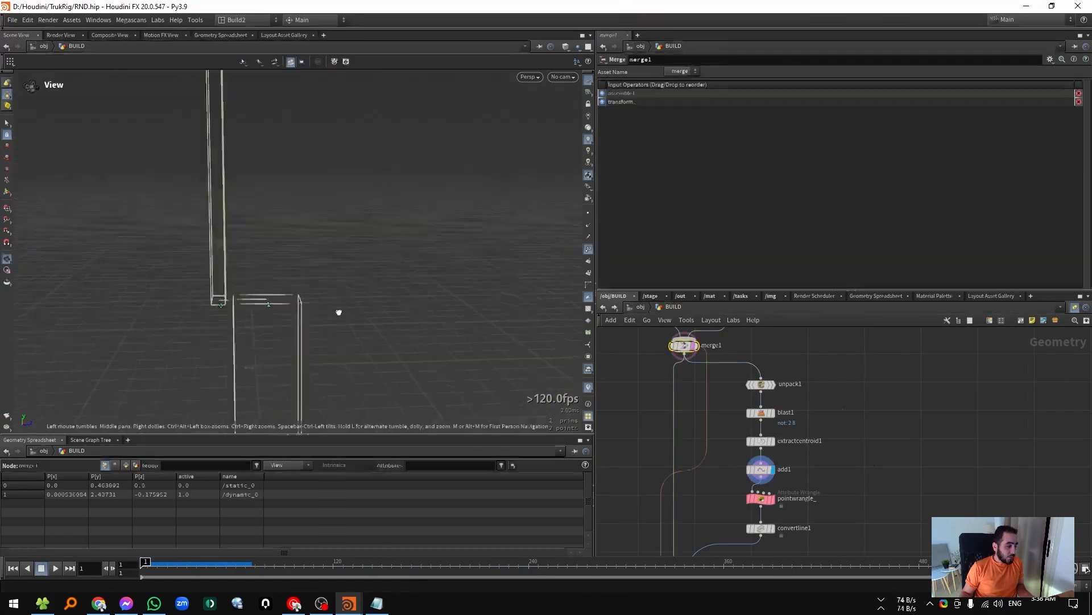
alt+drag(340, 312, 322, 312)
key(Escape)
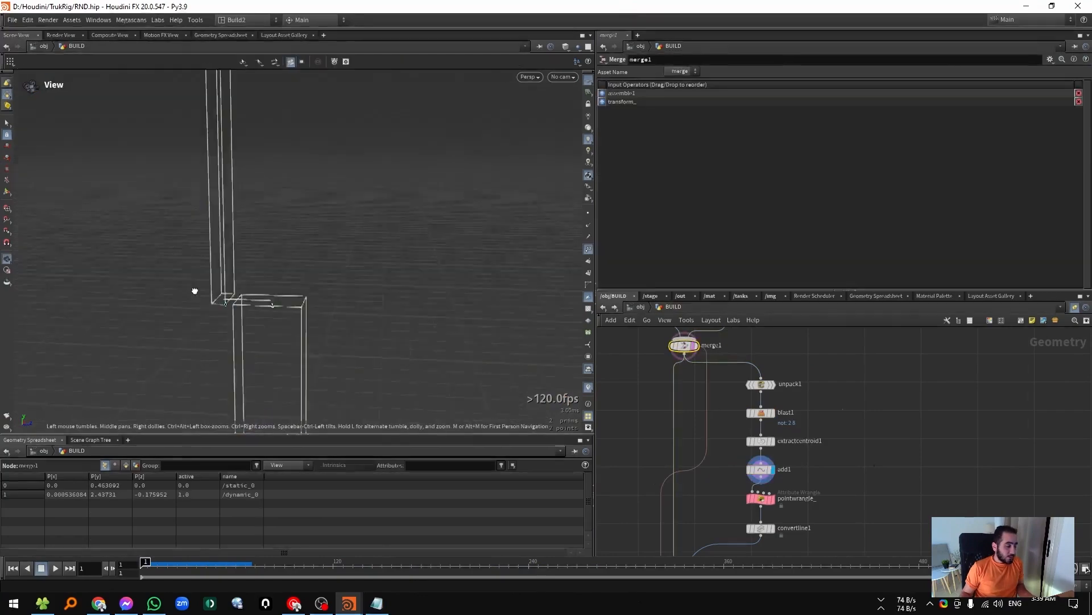
drag(193, 290, 215, 296)
key(r)
click(216, 301)
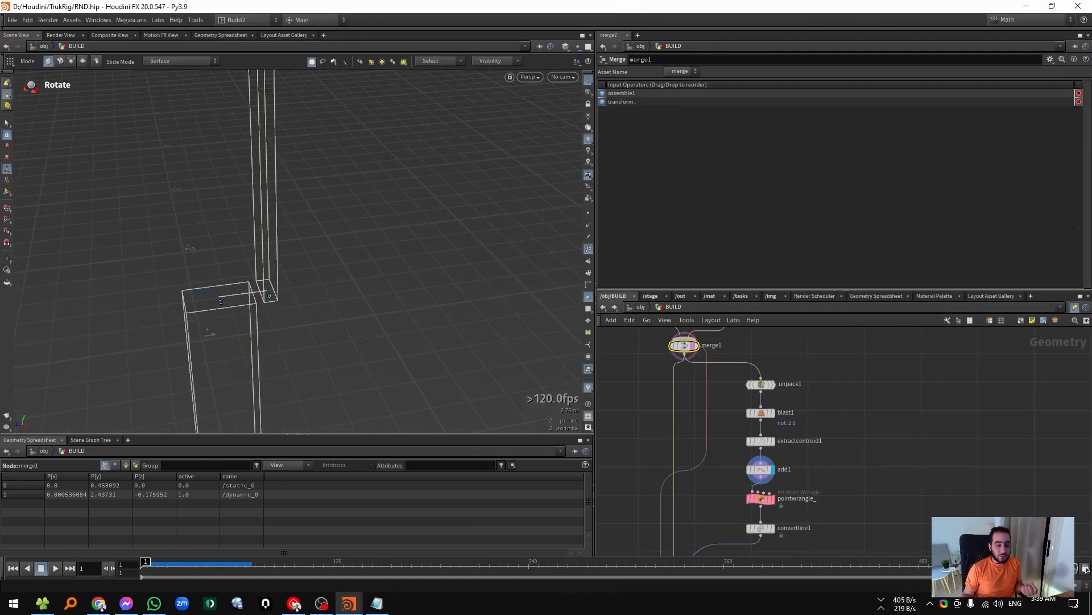
Mark the line's end point on the static box with a temporary screen annotation and hide the merge1 template.
key(ctrl+shift+3)
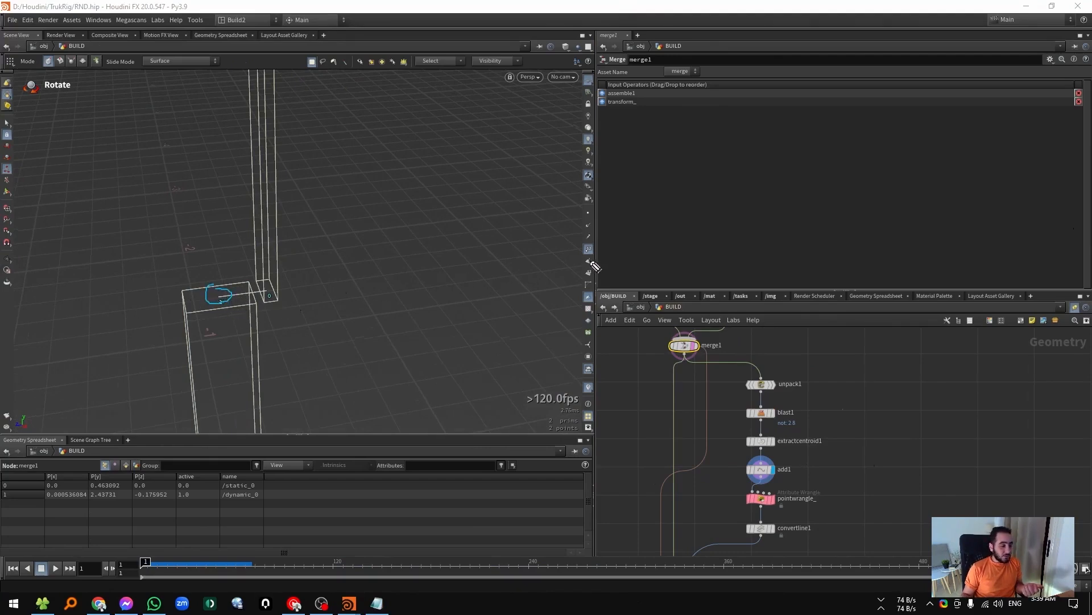
key(ctrl+shift+2)
key(alt)
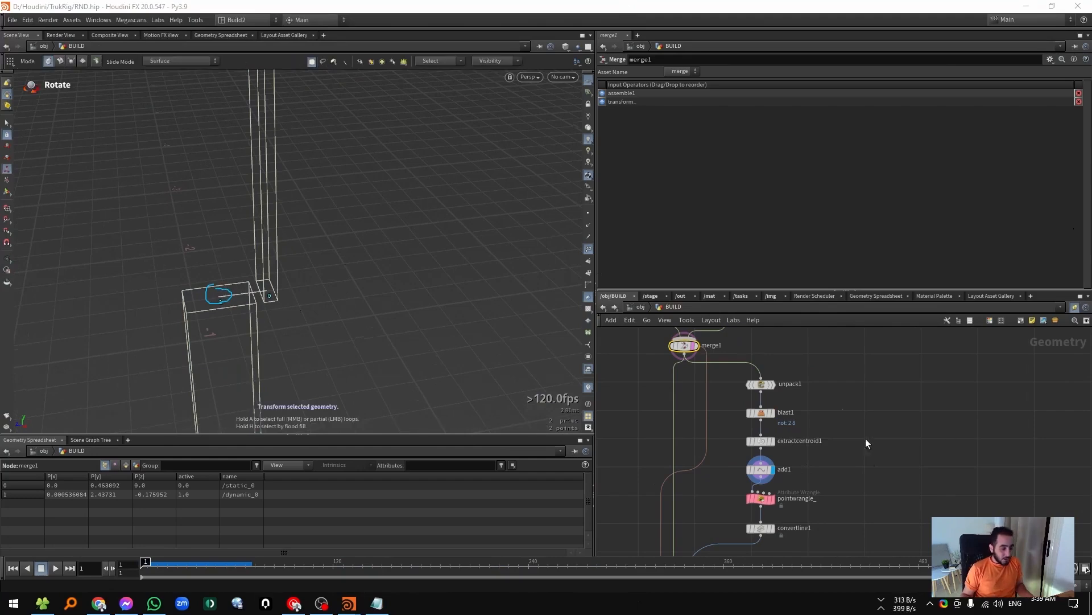
click(765, 469)
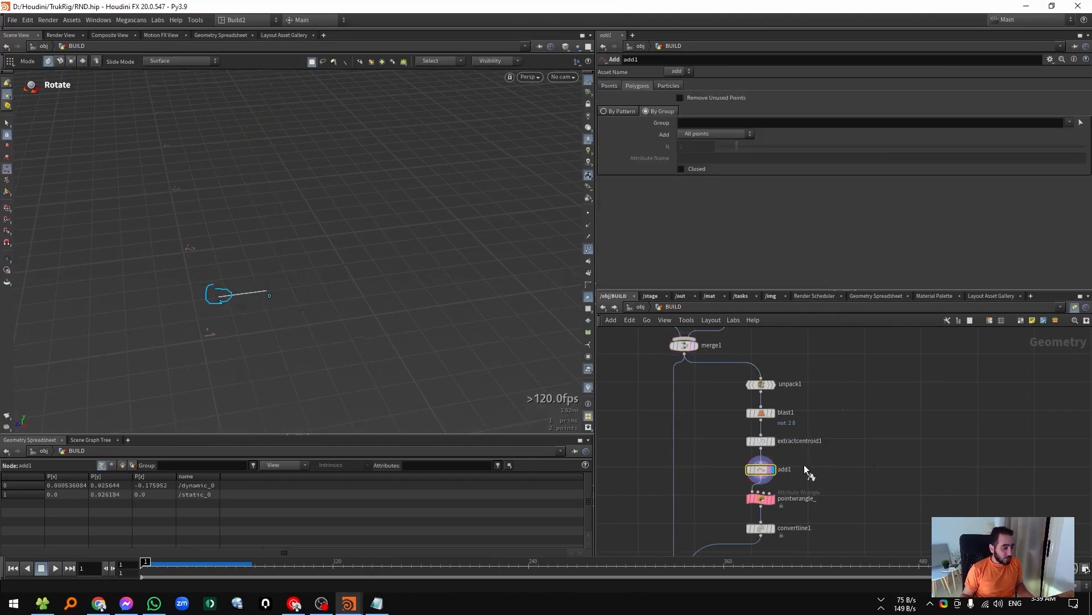
middle_drag(805, 459, 796, 453)
key(ctrl+shift+7)
Move the pointwrangle_ and convertline1 nodes down to make room beneath add1.
middle_drag(799, 498, 810, 451)
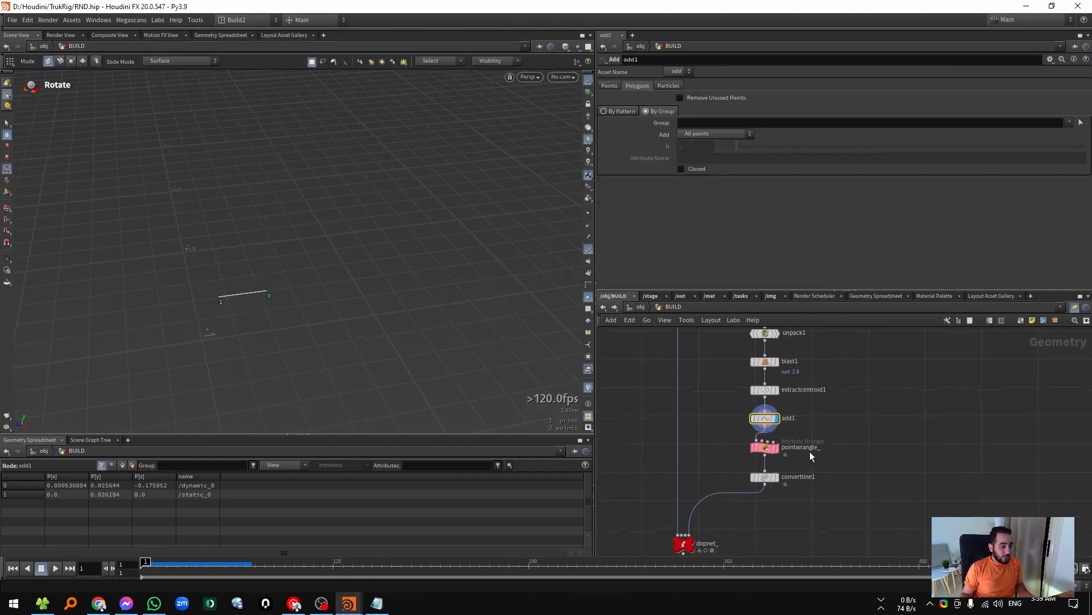
drag(795, 502, 768, 471)
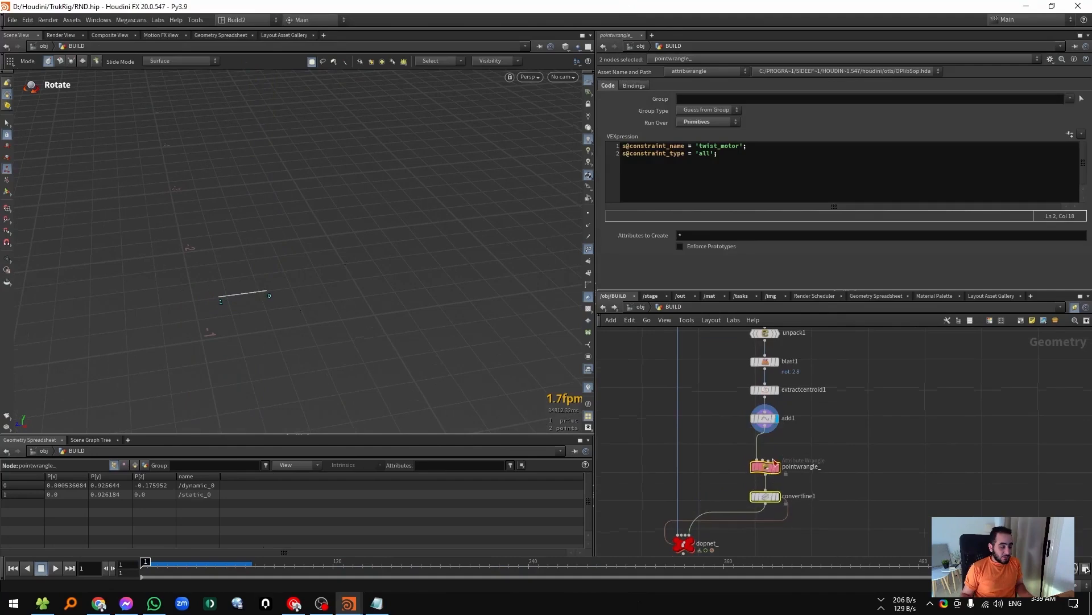
click(786, 441)
key(Tab)
click(764, 445)
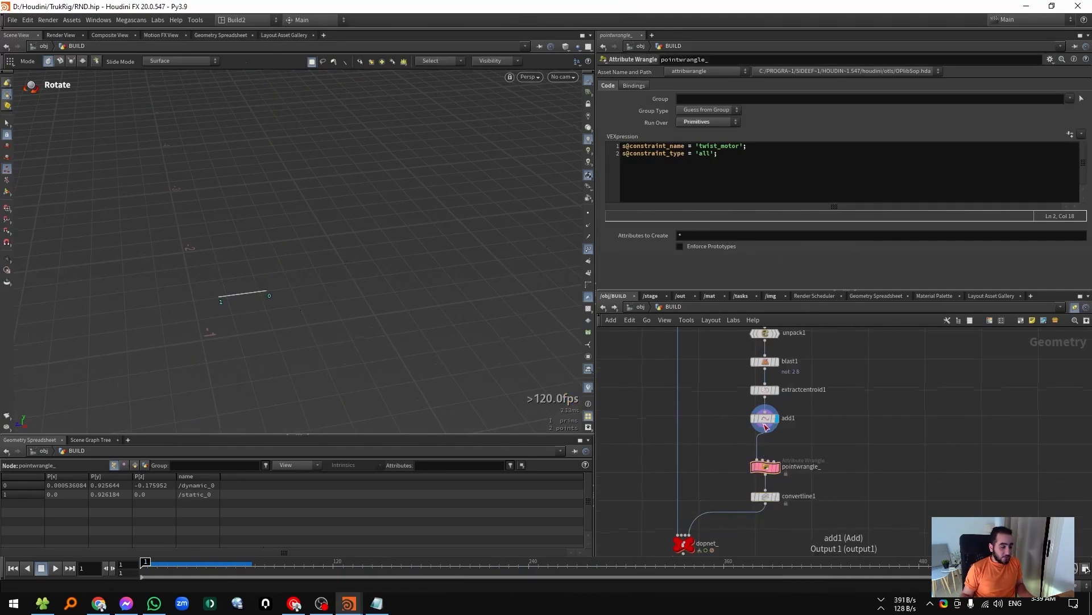
Move the line's point 1 along X to about -0.17 with an Edit after add1, keeping the wrangle and convertline1 below it.
mouse_move(767, 422)
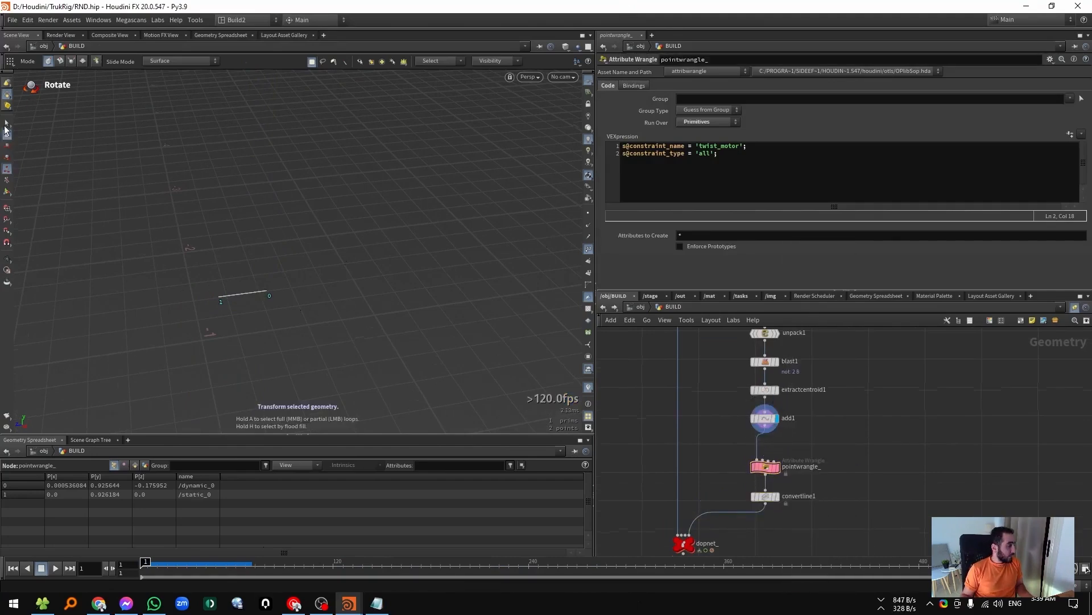
key(s)
click(217, 297)
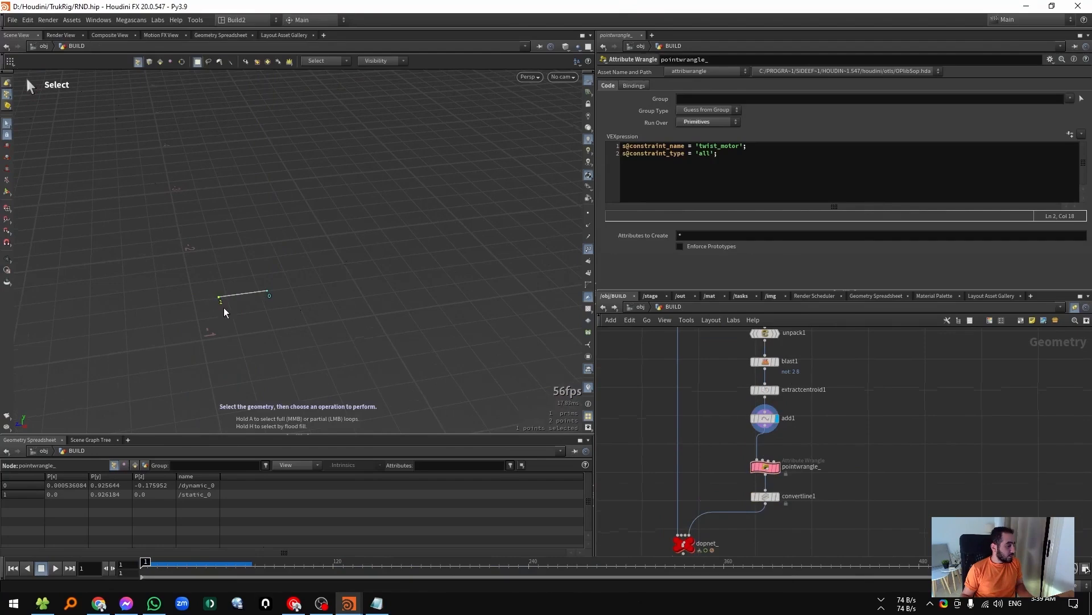
key(t)
drag(219, 314, 184, 264)
middle_drag(824, 495, 824, 481)
drag(824, 481, 749, 447)
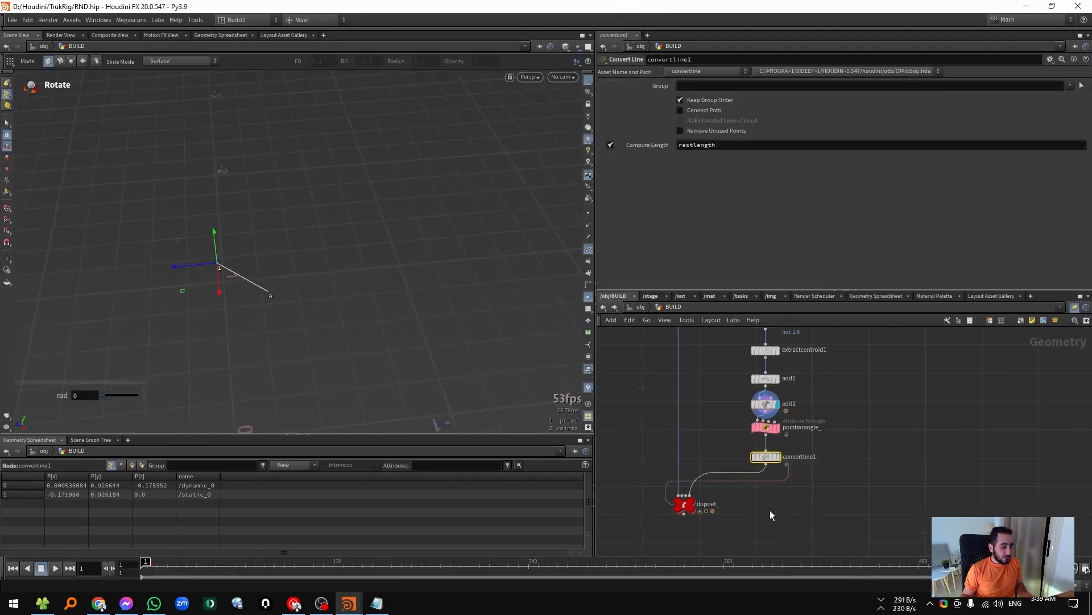
Display dopnet_ and play back and scrub the simulation, examining how the bar rotates with the shifted constraint point.
click(691, 500)
click(684, 507)
alt+drag(234, 290, 300, 257)
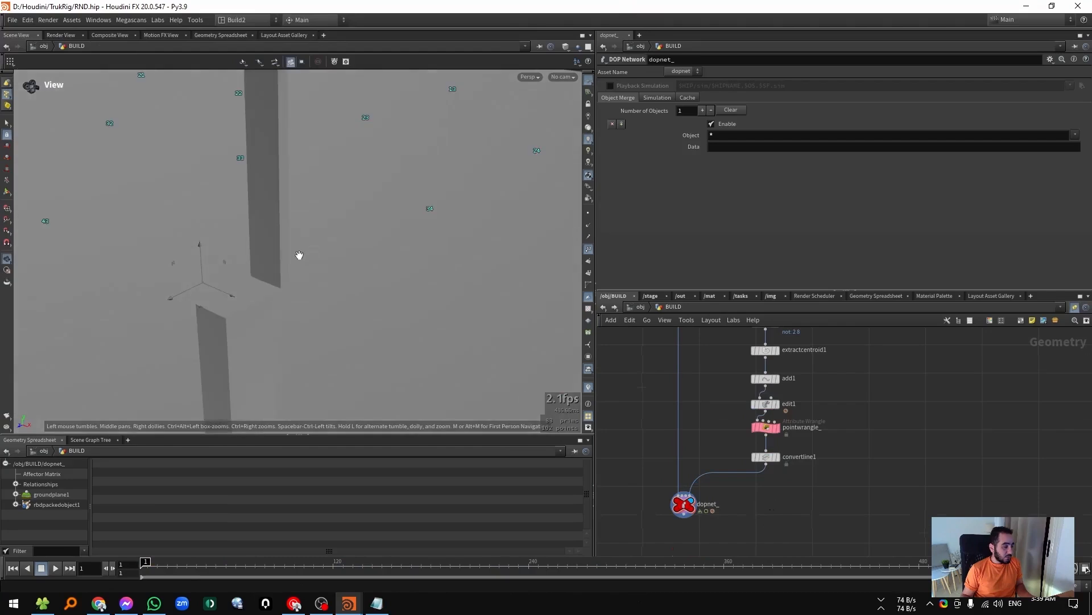
key(Up)
alt+drag(281, 294, 348, 314)
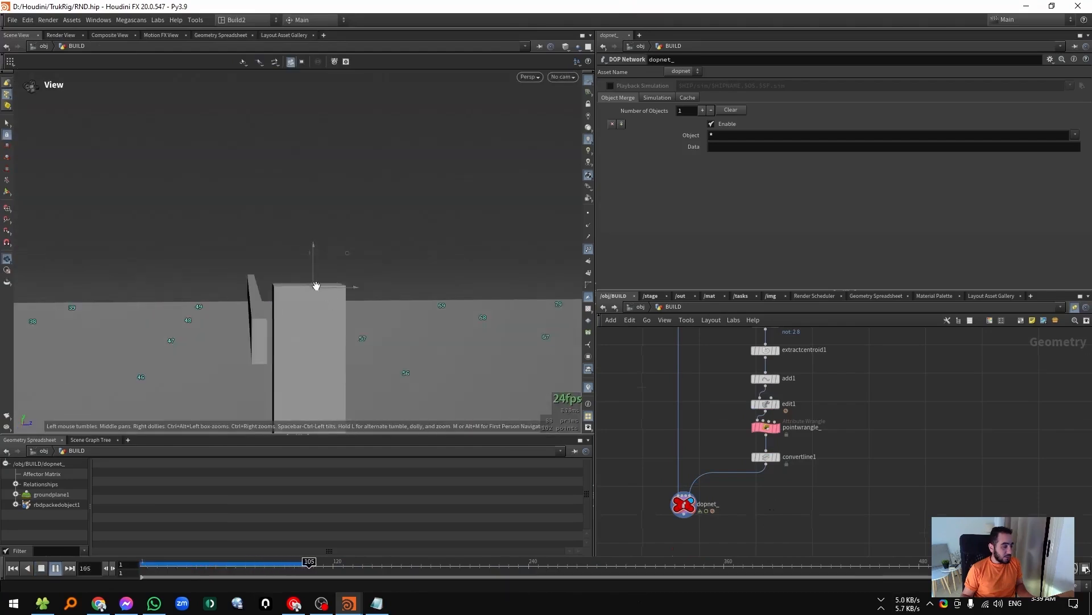
key(r)
drag(250, 568, 224, 566)
alt+drag(331, 341, 364, 343)
key(Escape)
key(r)
drag(245, 563, 163, 563)
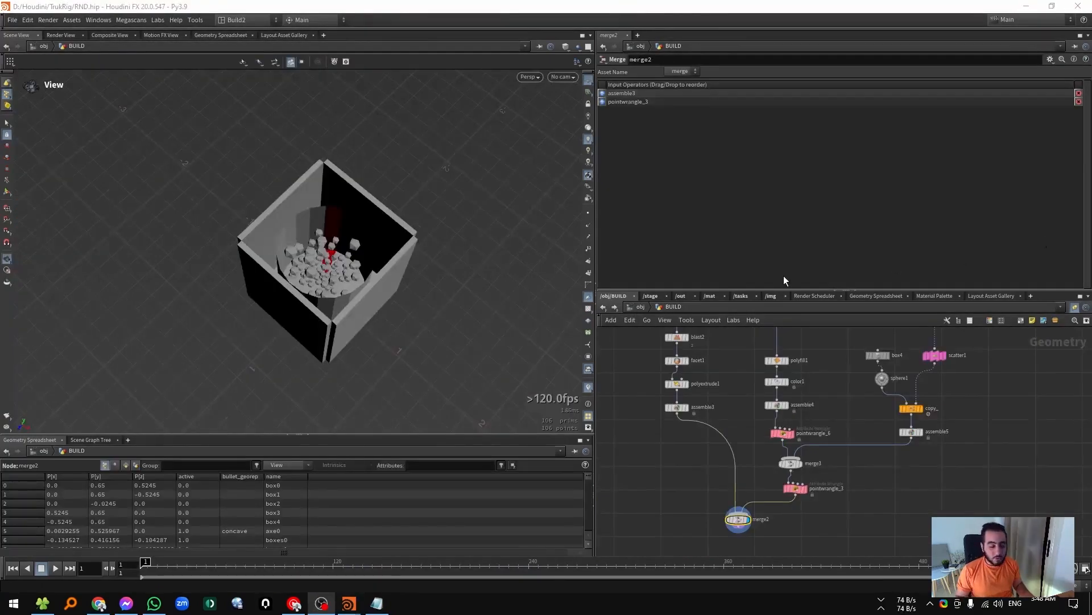
Save the scene and look over merge2's open box, cylinder and small spheres together with their node network.
key(ctrl+s)
middle_drag(753, 407, 701, 424)
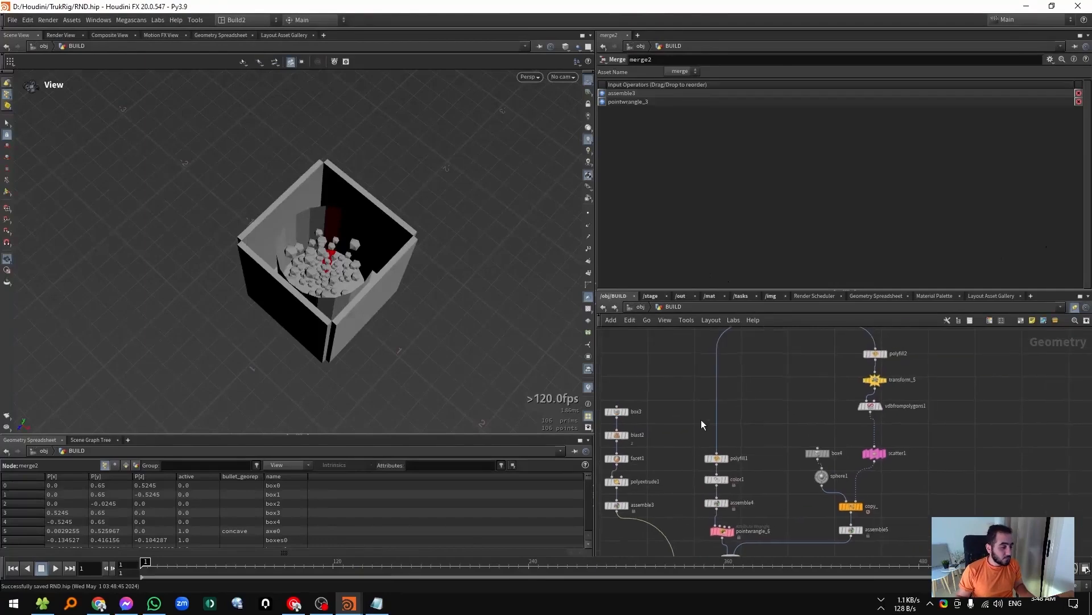
scroll(701, 424, down, 3)
drag(344, 261, 304, 275)
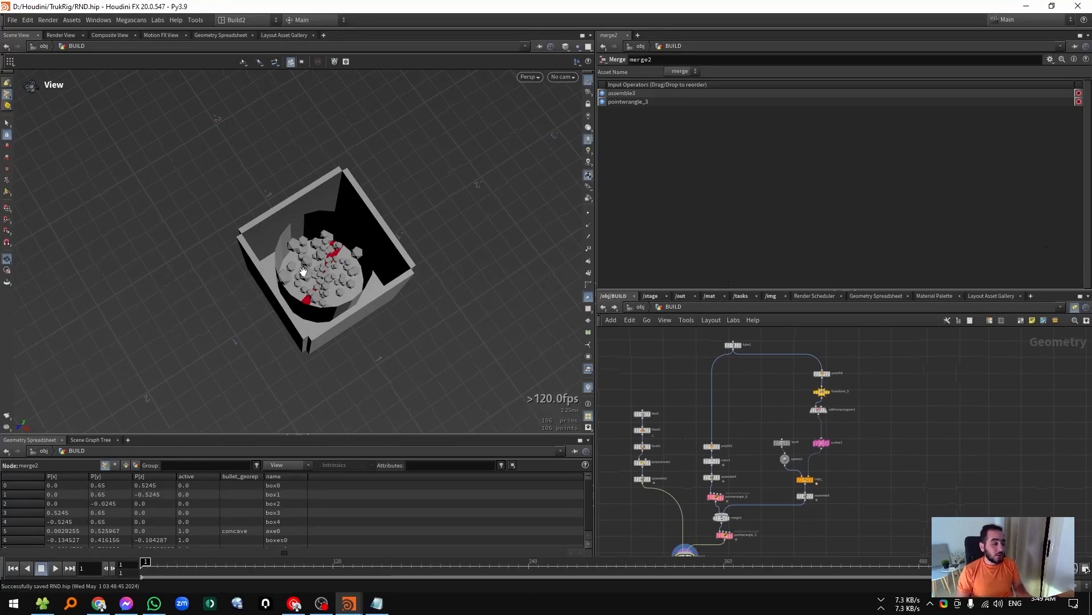
drag(320, 272, 287, 284)
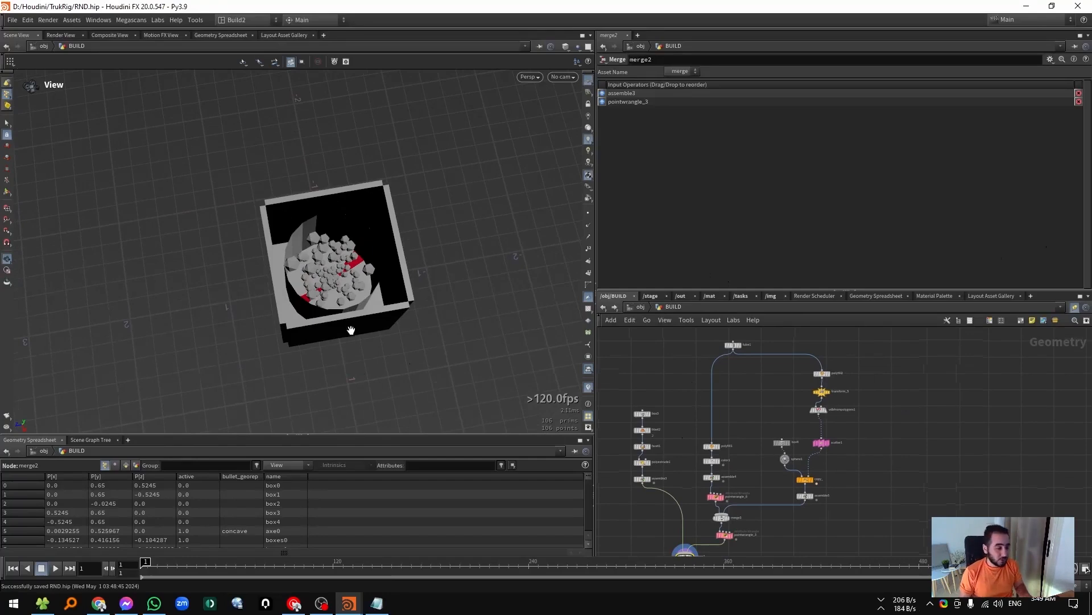
middle_drag(760, 426, 750, 394)
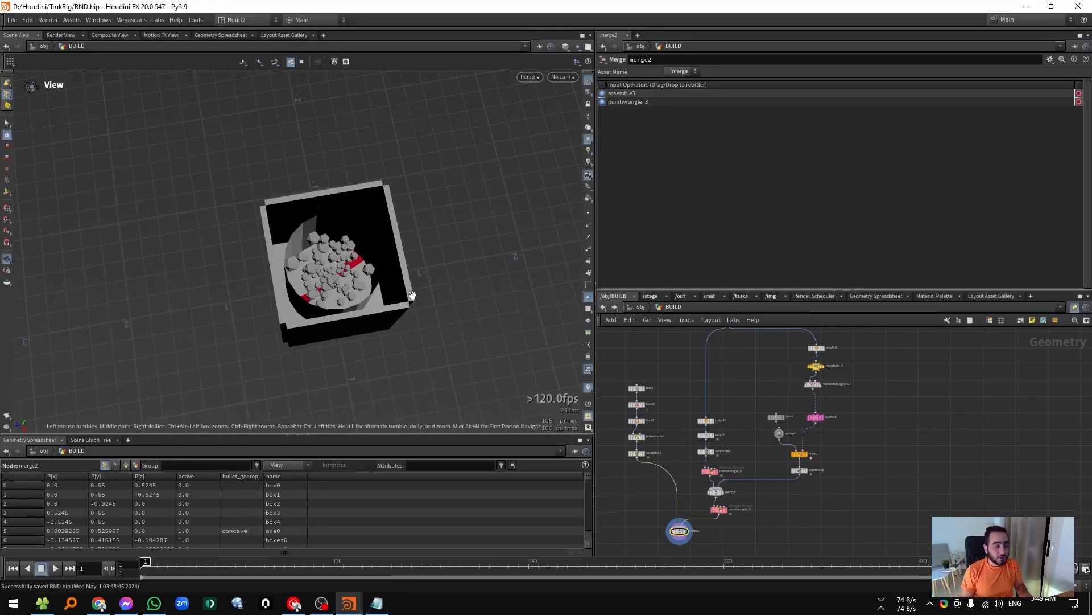
scroll(742, 410, up, 1)
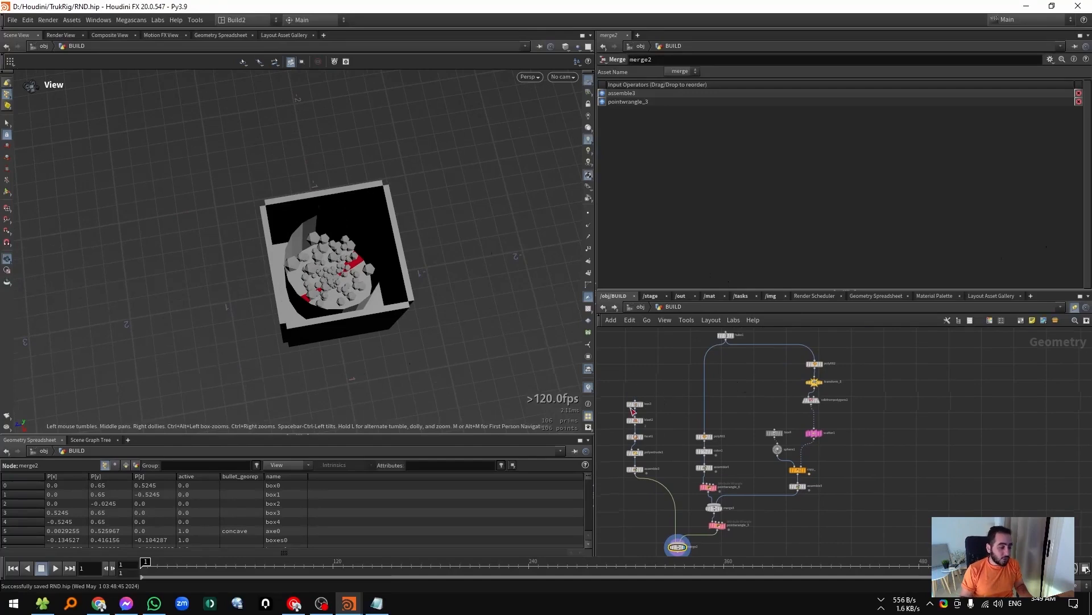
middle_drag(677, 370, 704, 408)
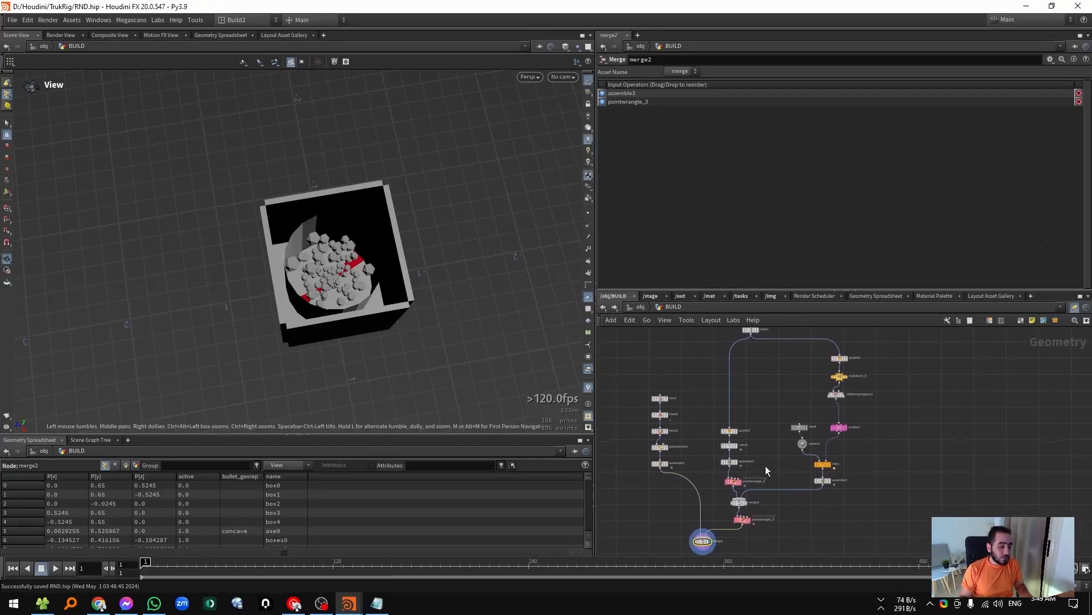
Move the cylinder branch's four nodes up and template assemble3 to highlight the box walls.
drag(723, 472, 719, 450)
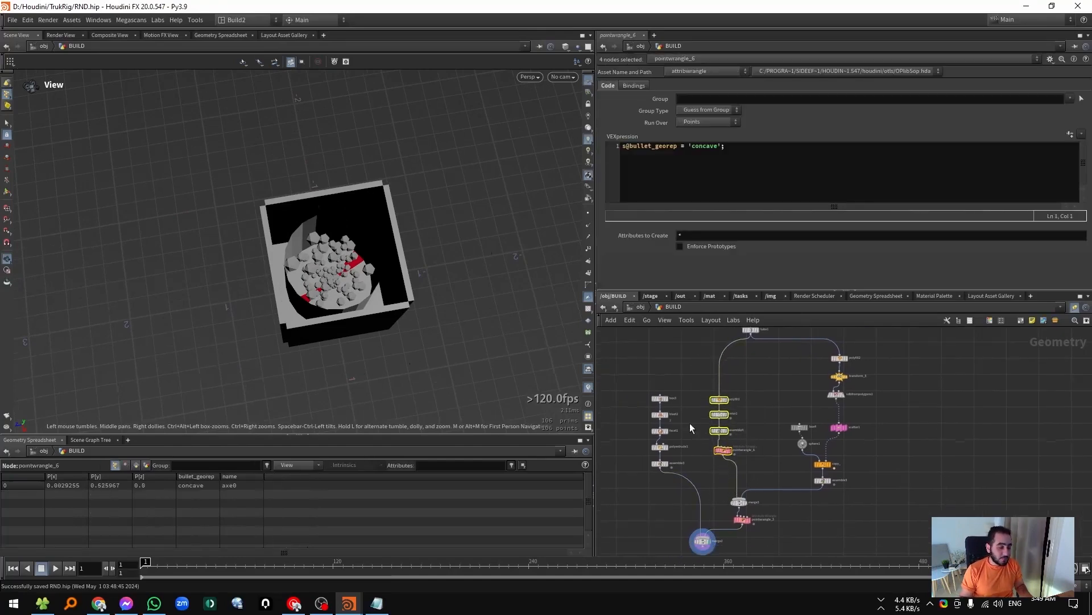
click(659, 463)
key(e)
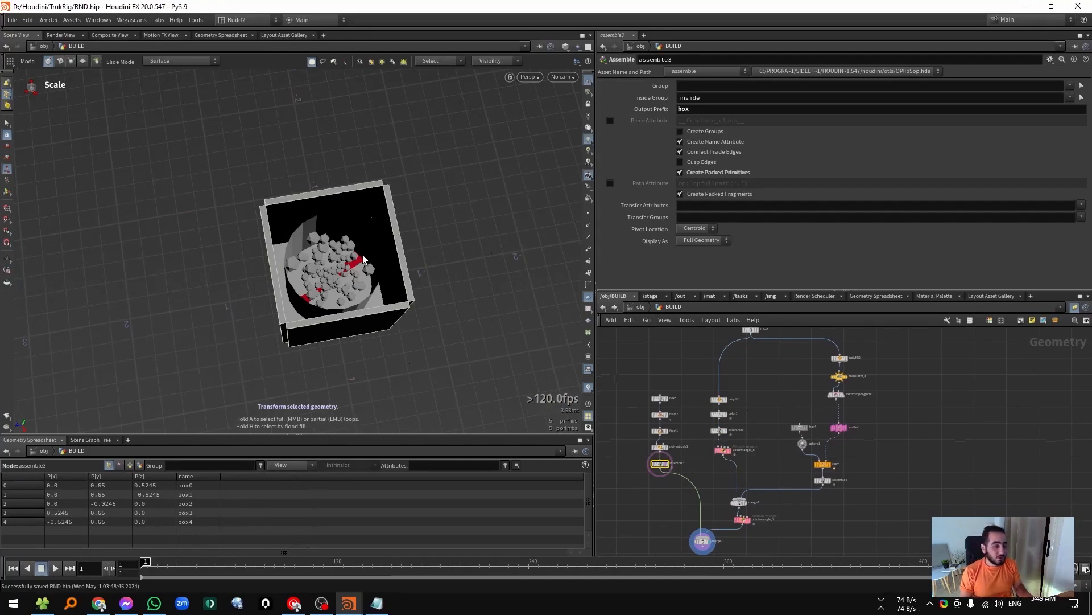
key(Escape)
key(r)
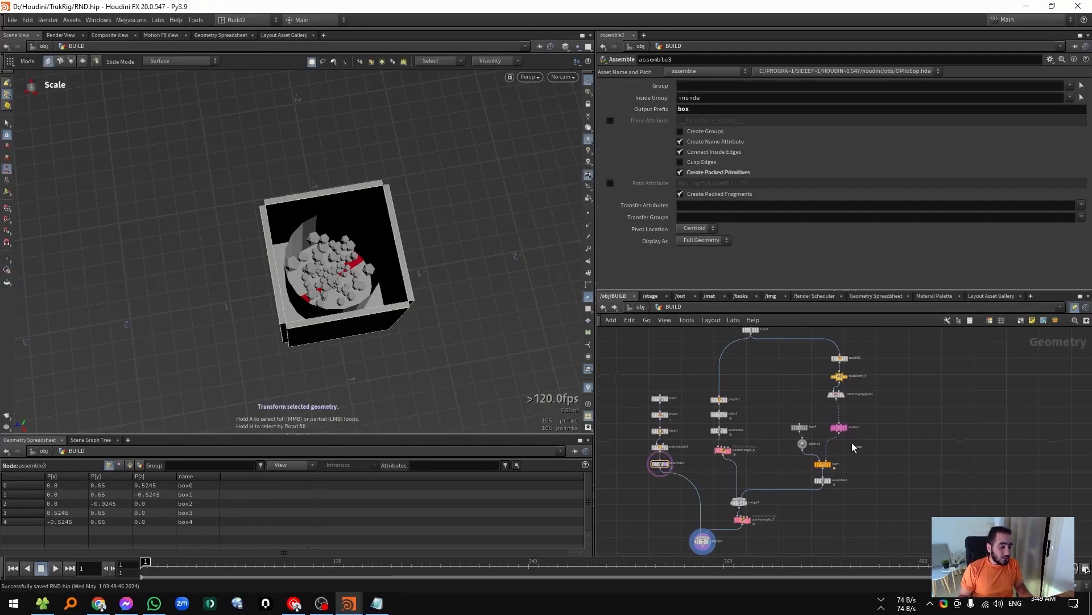
Display copy_, assemble5 and merge3 in turn to examine the scattered spheres and their merge with the cylinder.
click(821, 464)
click(830, 464)
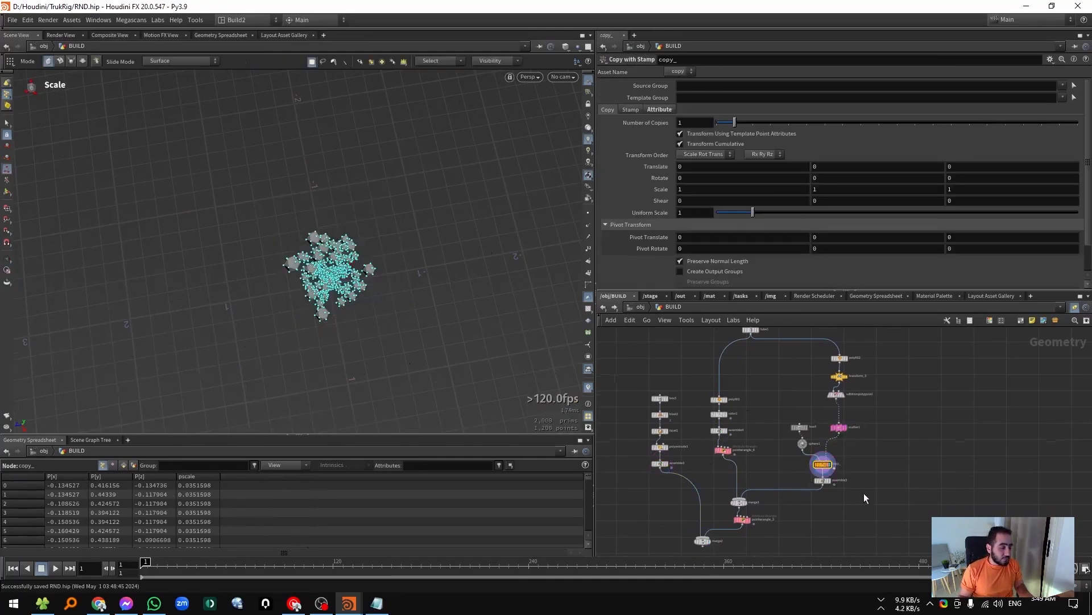
key(Escape)
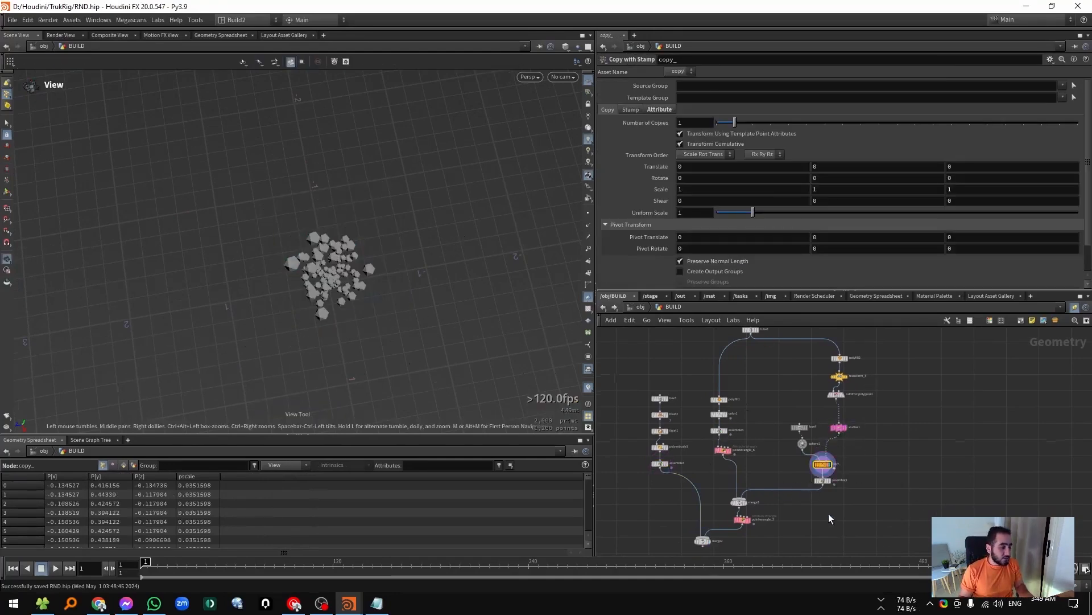
click(823, 479)
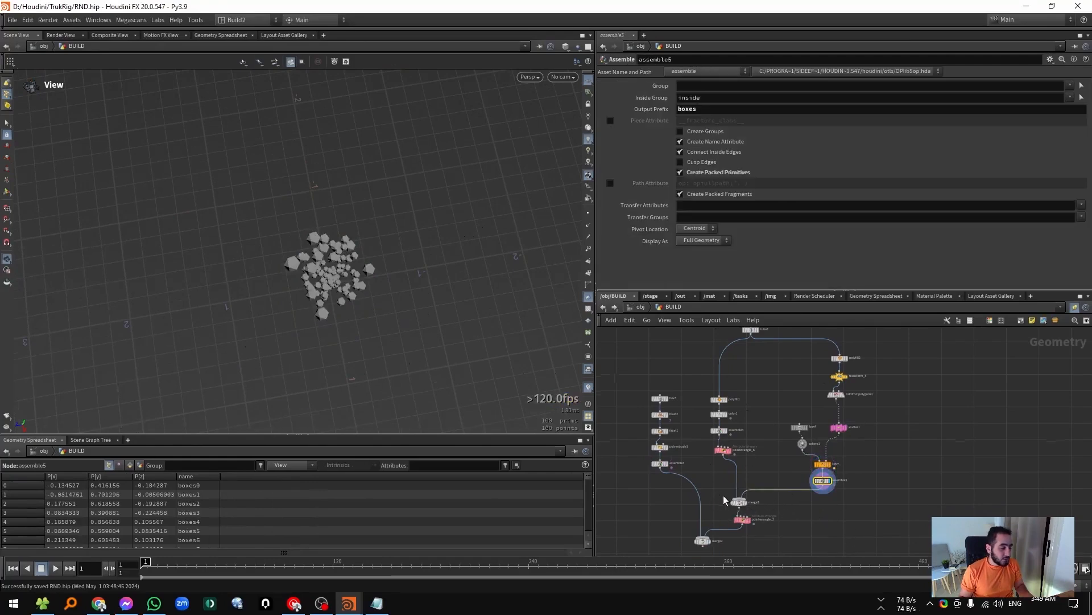
click(738, 502)
click(745, 502)
Display pointwrangle_6 and examine its bullet_georep expression and the matching attribute on the cylinder.
click(722, 450)
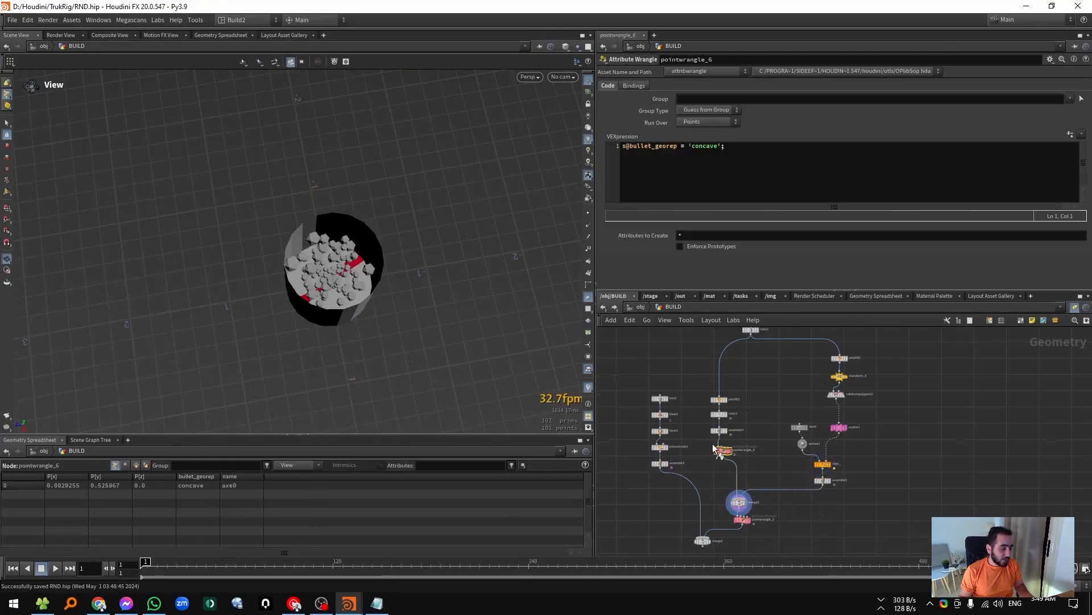
key(r)
drag(352, 296, 383, 208)
mouse_move(638, 150)
mouse_down()
mouse_move(651, 152)
mouse_move(639, 149)
mouse_up()
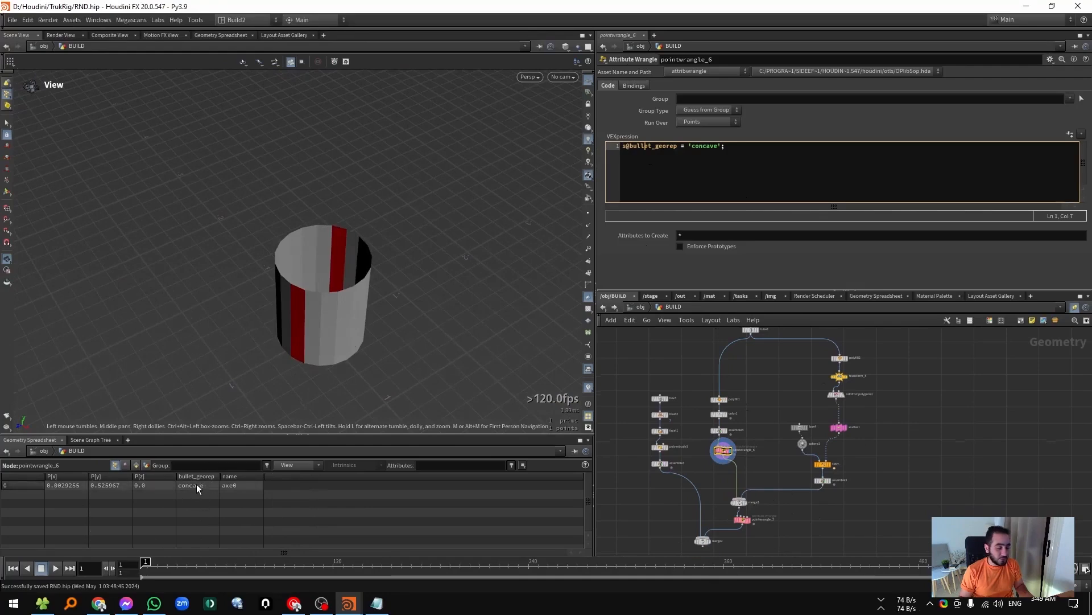
Display pointwrangle_3 and examine its active expression and the attributes of the cylinder and spheres.
click(748, 519)
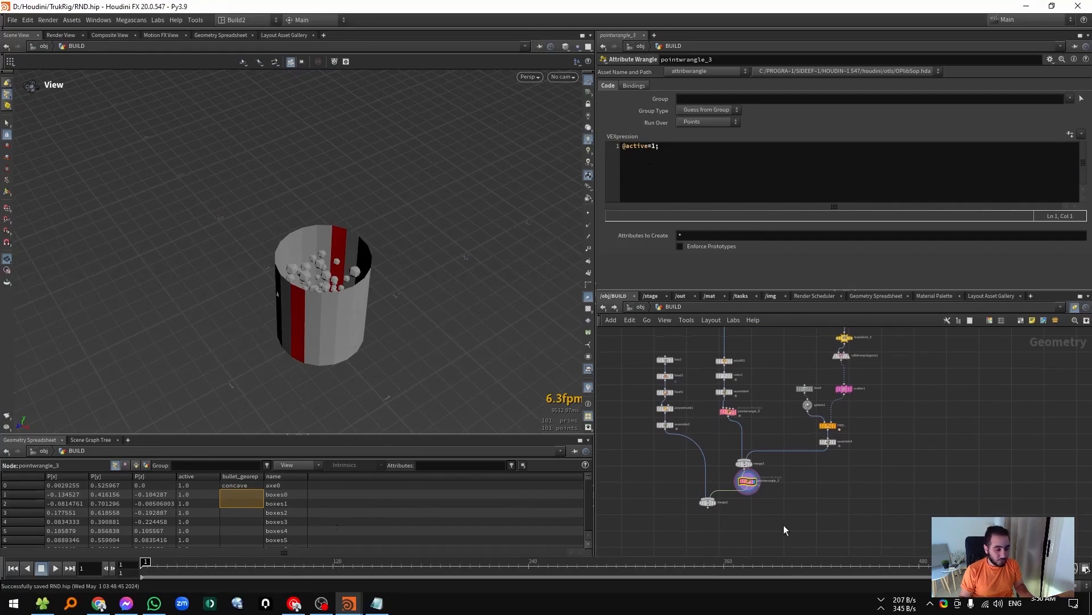
scroll(724, 515, up, 2)
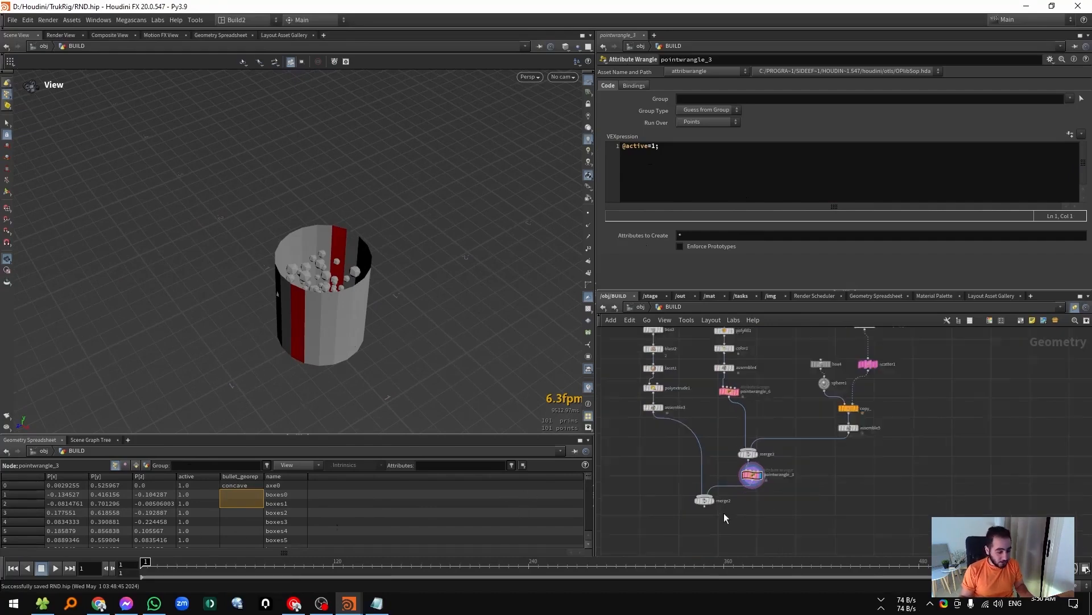
scroll(723, 513, up, 1)
Display merge2 and inspect the assembled box, cylinder and spheres from above and below.
click(711, 498)
drag(738, 514, 703, 495)
key(e)
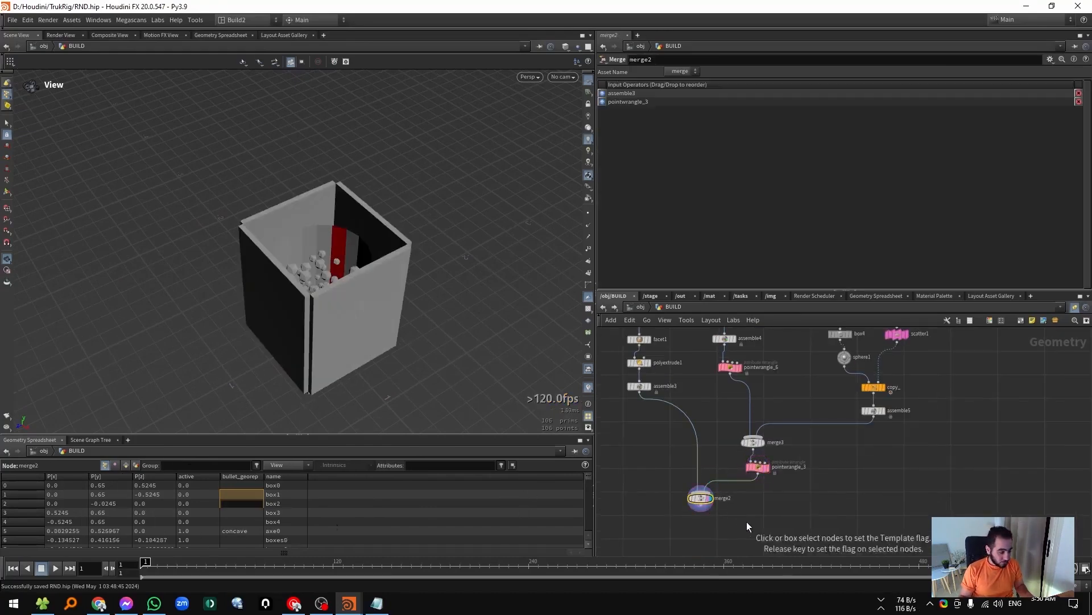
middle_drag(747, 526, 763, 470)
drag(246, 300, 280, 283)
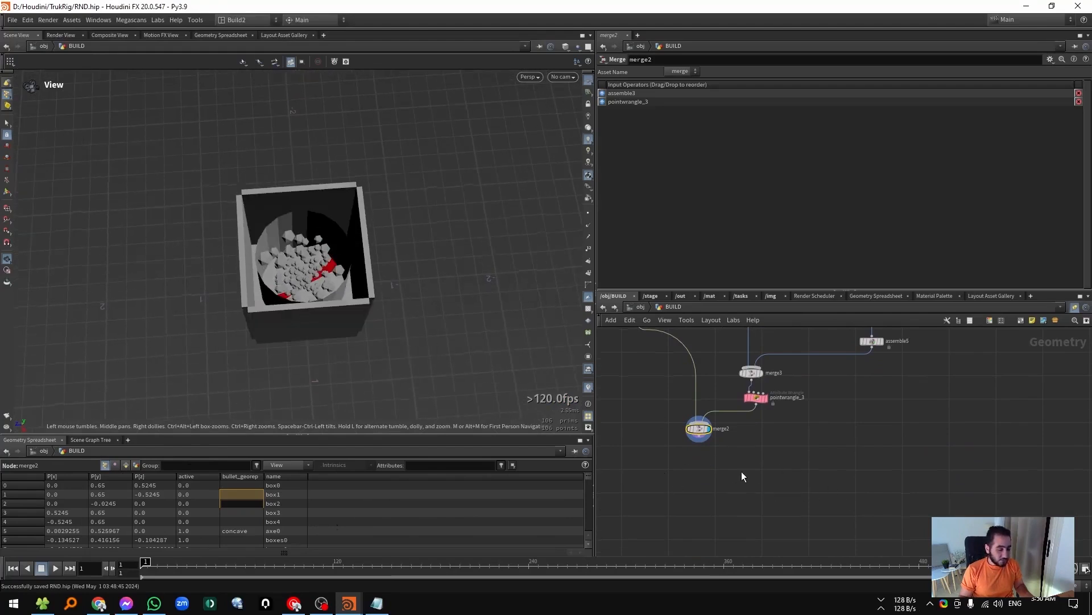
middle_drag(774, 483, 770, 455)
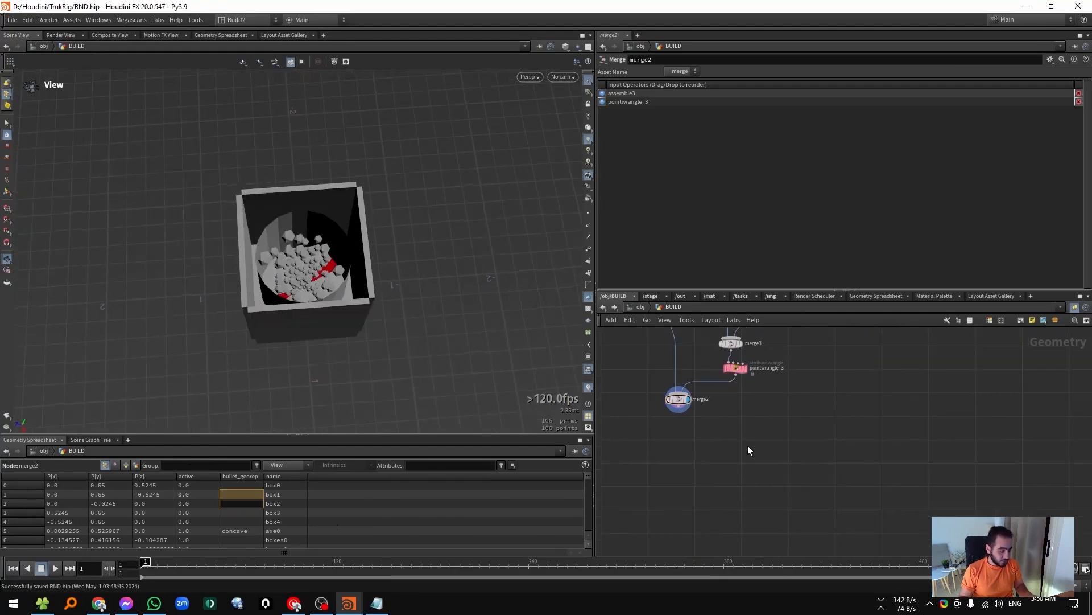
alt+drag(289, 298, 282, 345)
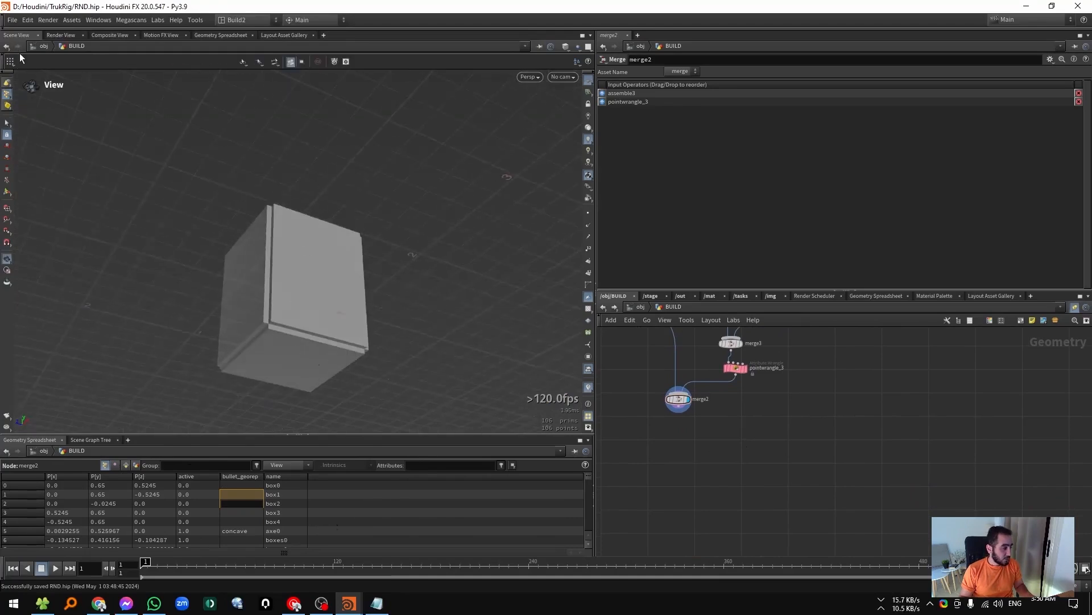
Blast merge2 with Delete Non Selected so that only the box's floor panel and the cylinder are kept.
click(158, 66)
click(310, 313)
alt+drag(310, 313, 295, 262)
shift+click(294, 183)
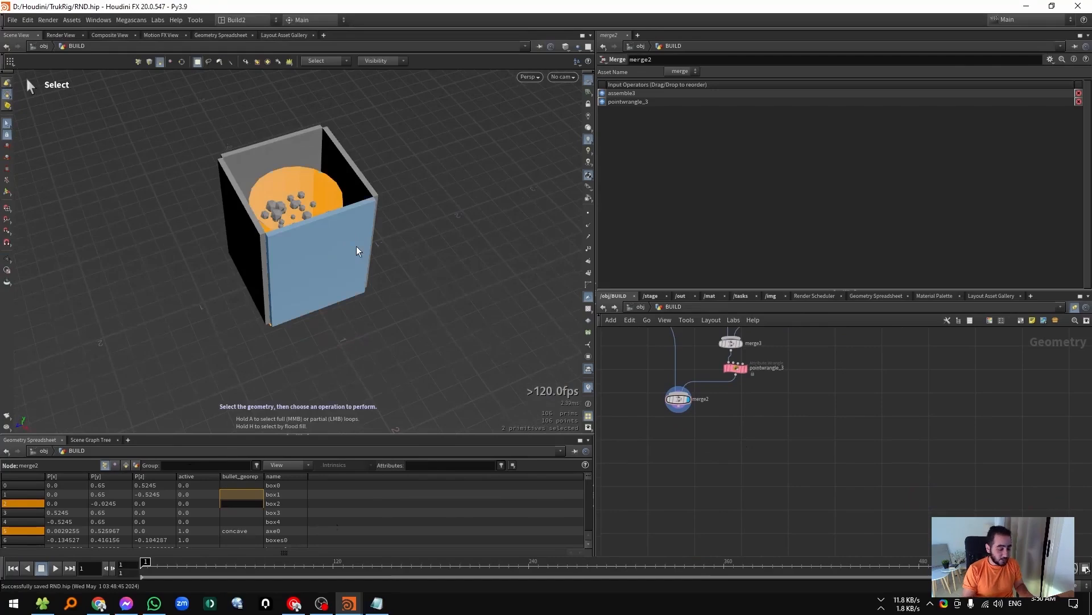
key(Delete)
drag(678, 401, 754, 427)
click(681, 119)
scroll(352, 309, up, 5)
alt+drag(352, 309, 324, 246)
key(Return)
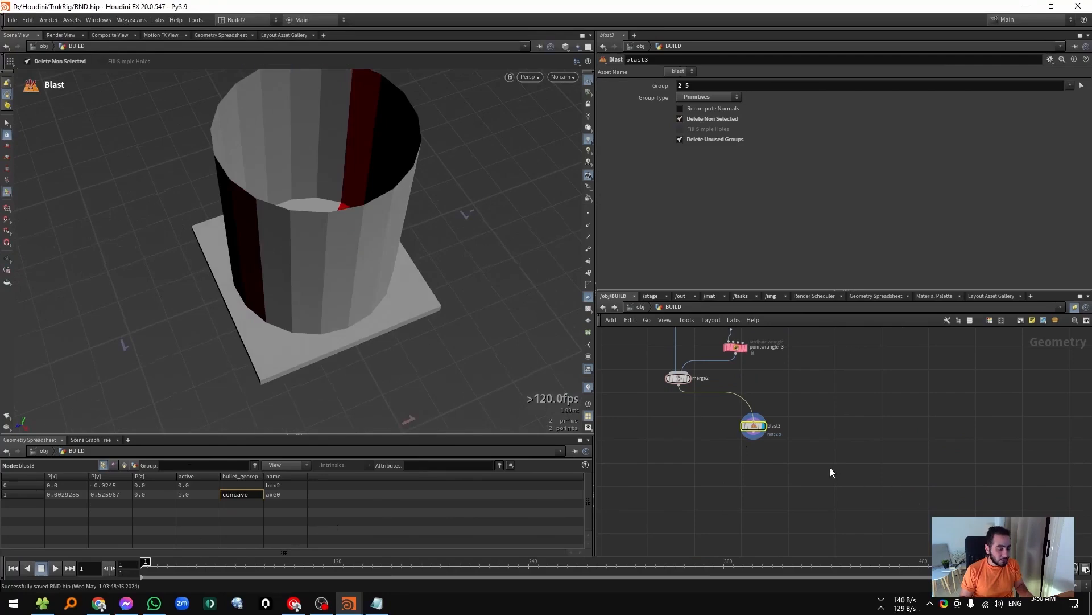
Add a Connect Adjacent Pieces node directly below blast3 and set its search radius to 1.74.
scroll(829, 470, up, 2)
key(Tab)
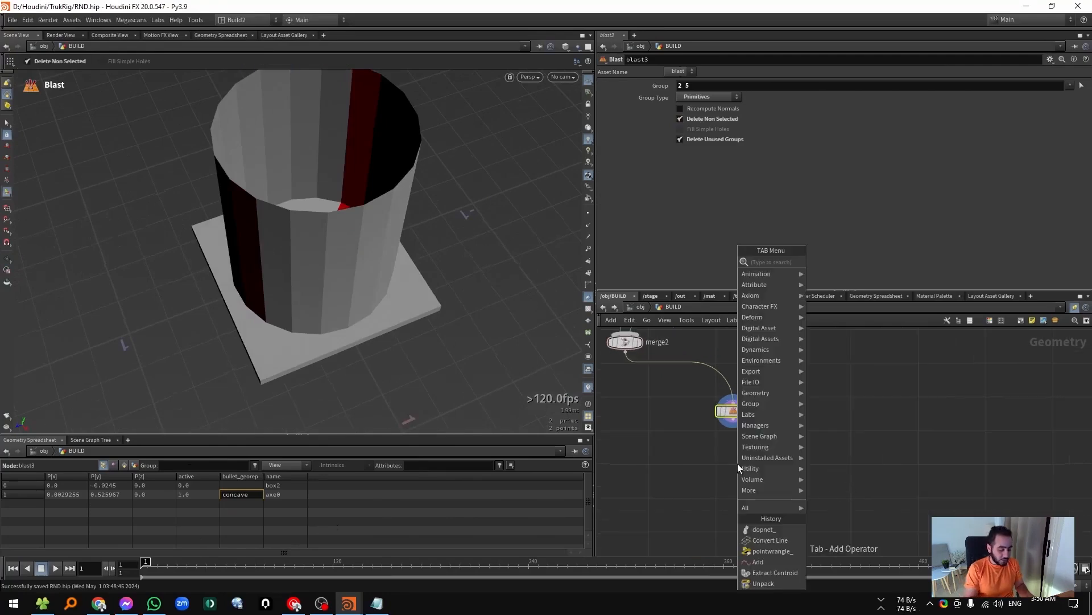
text(coad)
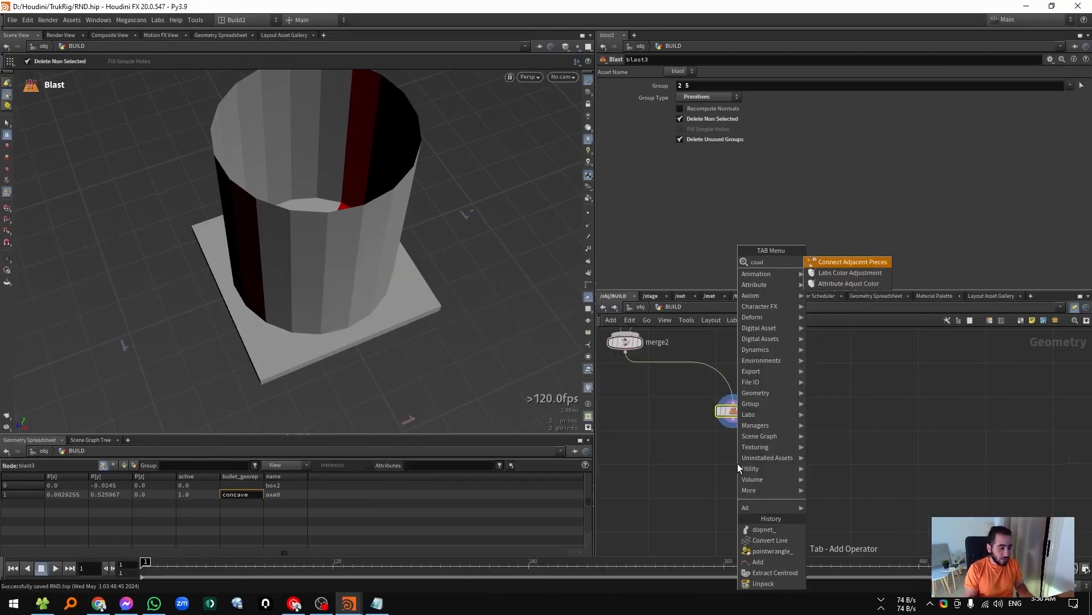
key(Return)
click(731, 482)
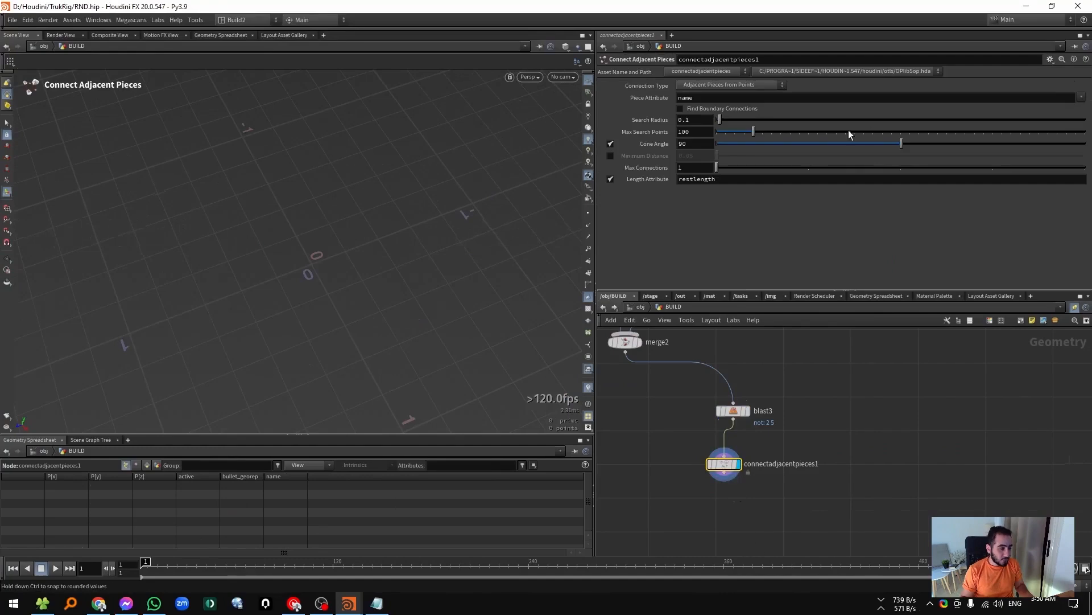
drag(720, 119, 780, 120)
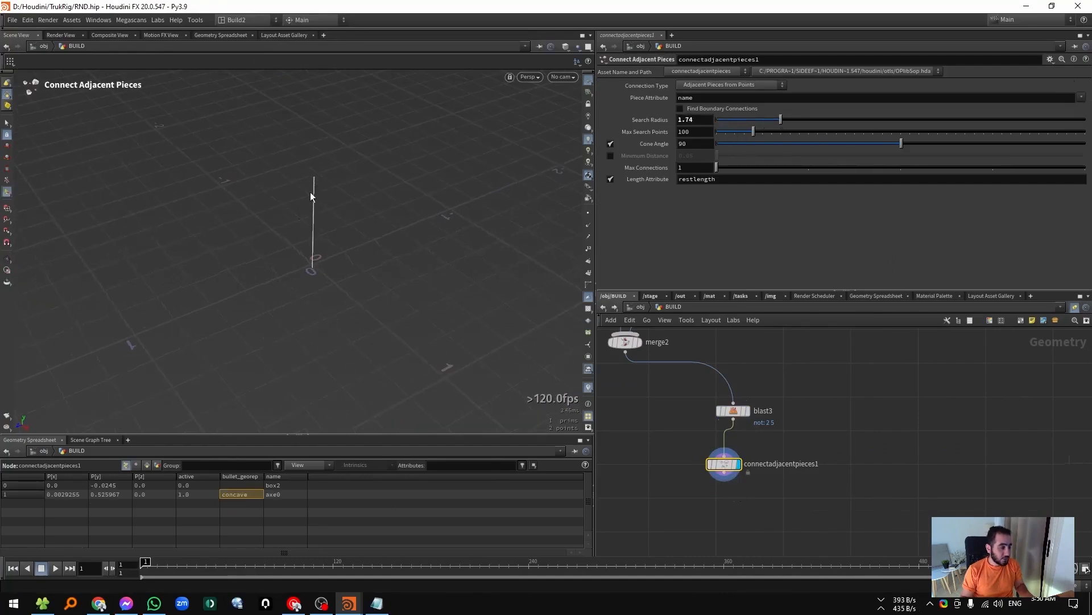
key(l)
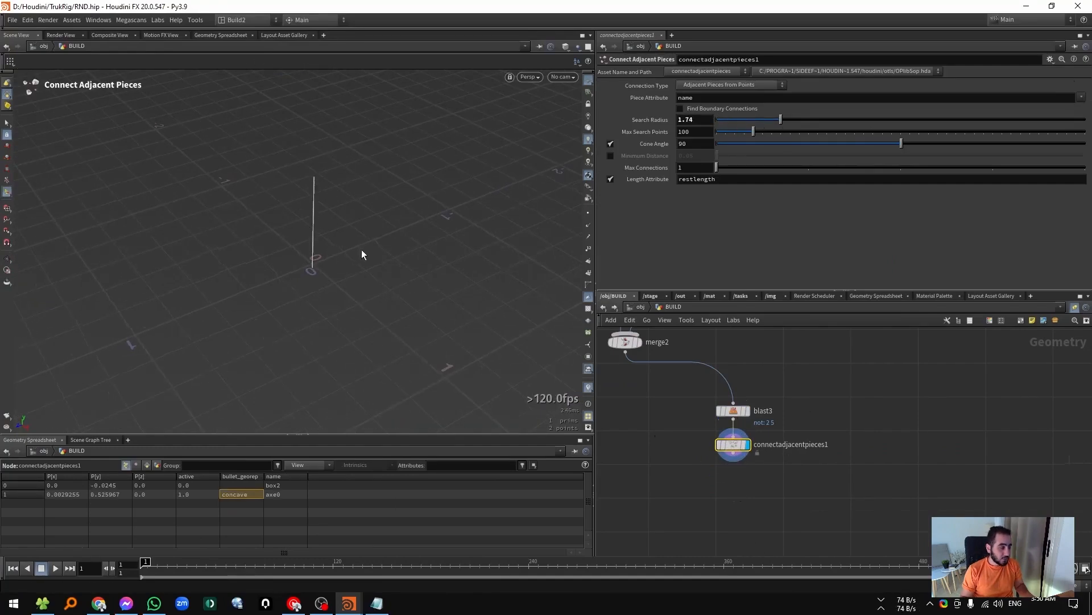
middle_drag(670, 468, 729, 453)
Add a point wrangle below connectadjacentpieces1.
click(787, 475)
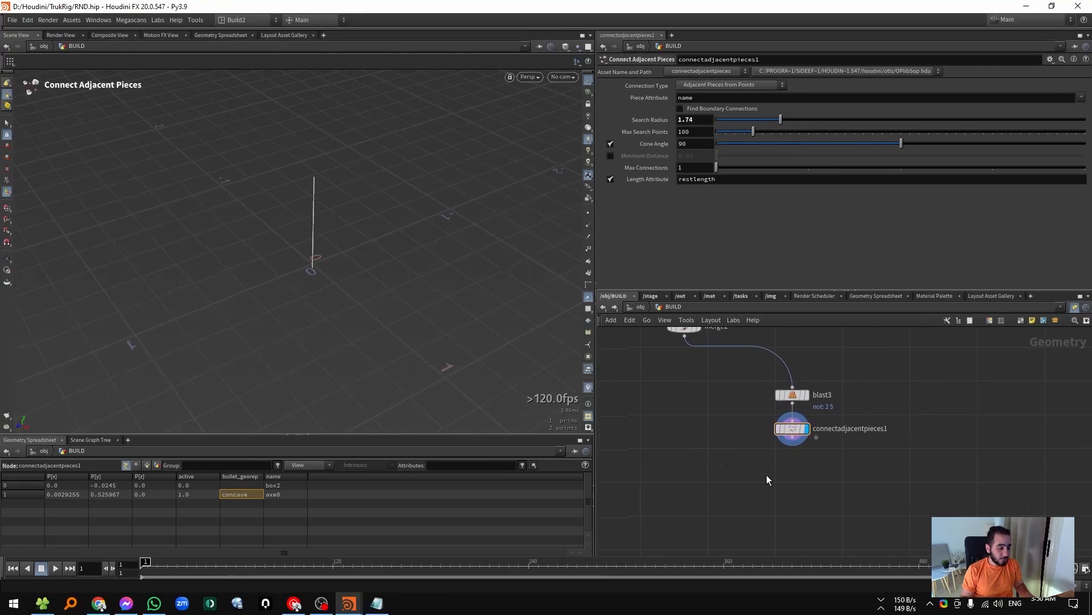
key(Tab)
key(Return)
click(779, 476)
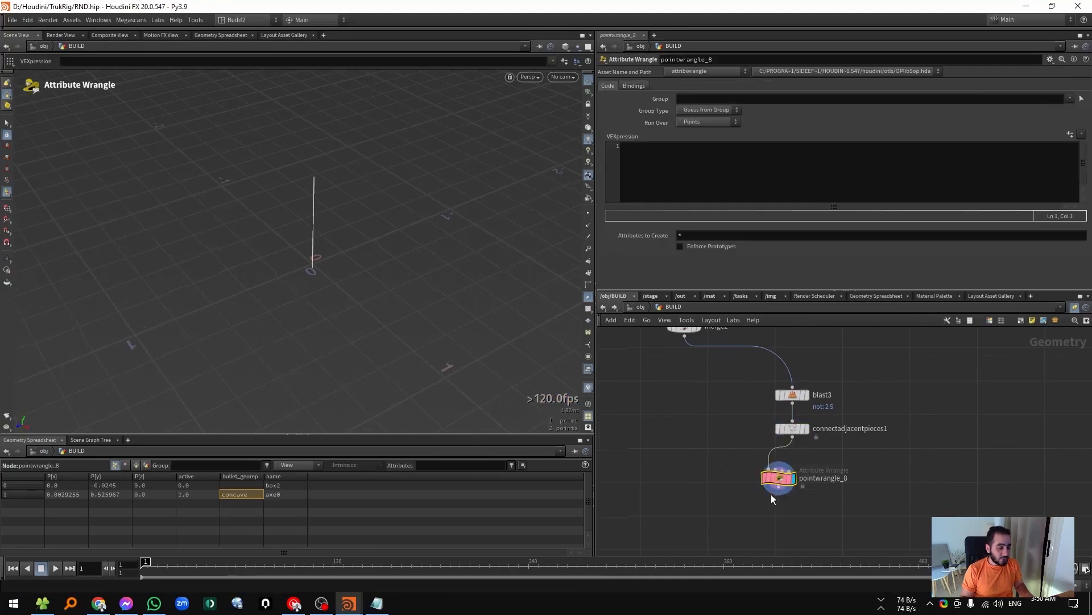
Run pointwrangle_8 over primitives and write VEX string attributes setting the constraint name to 'hard_motor' and the constraint type to 'all'.
click(686, 123)
click(694, 140)
click(696, 168)
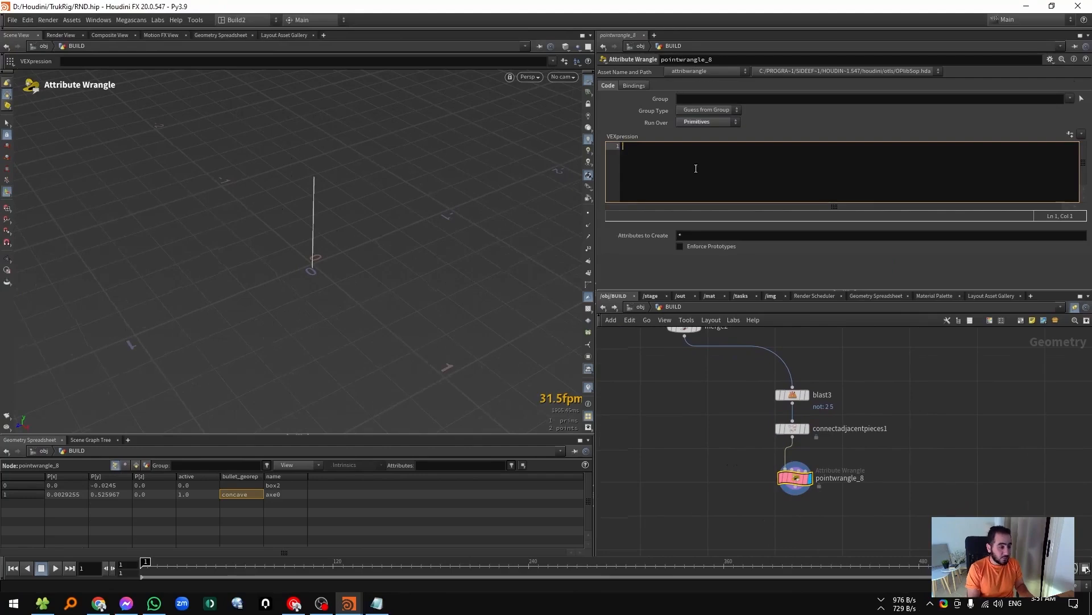
text(s@cosntraint_name = ')
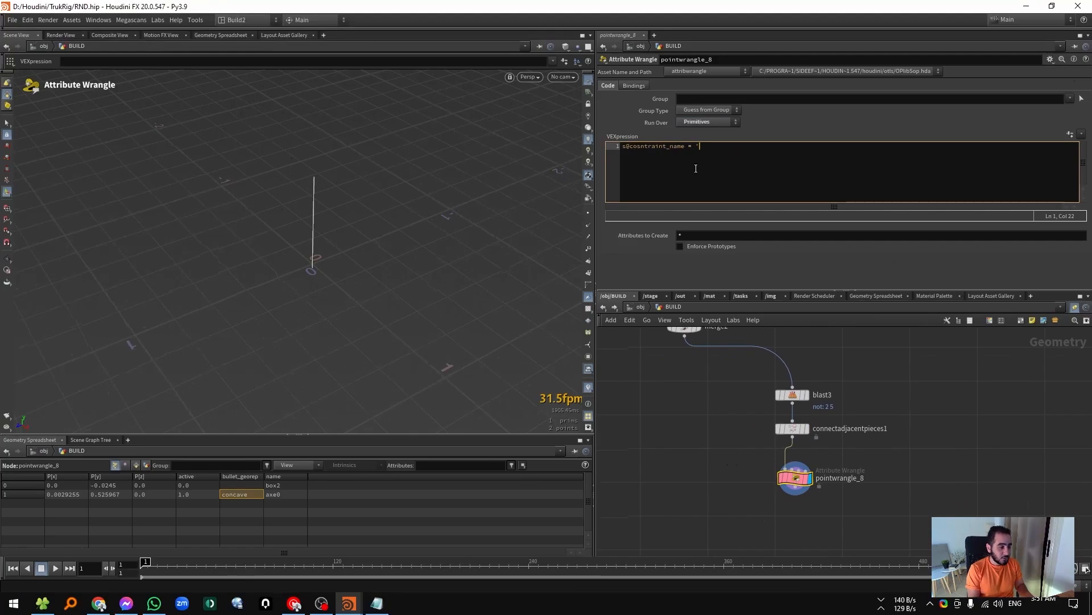
text(hard_motor';)
key(Return)
text(s@)
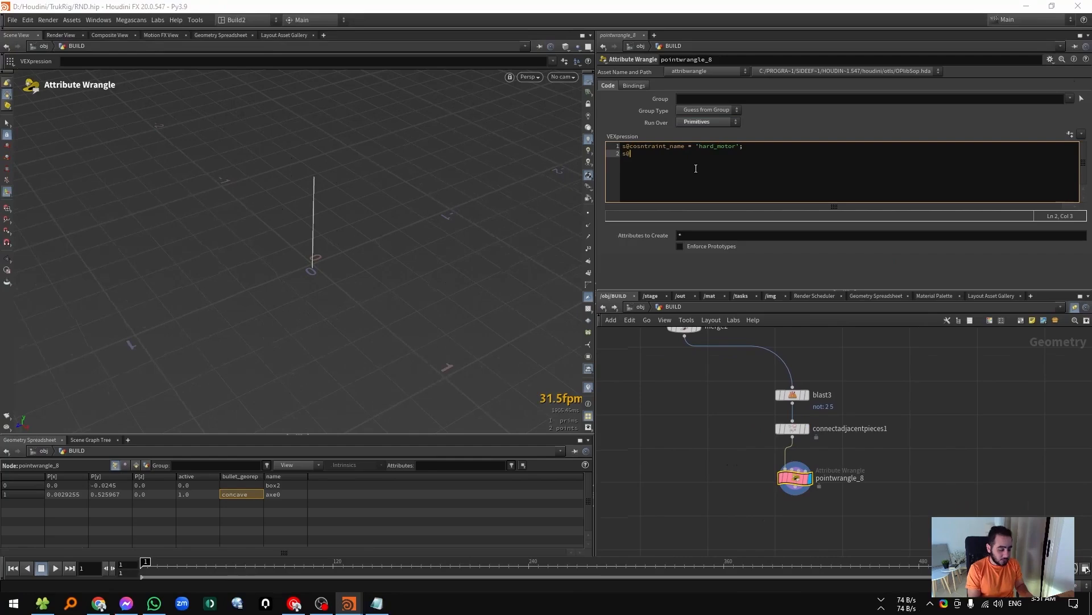
text(constrain)
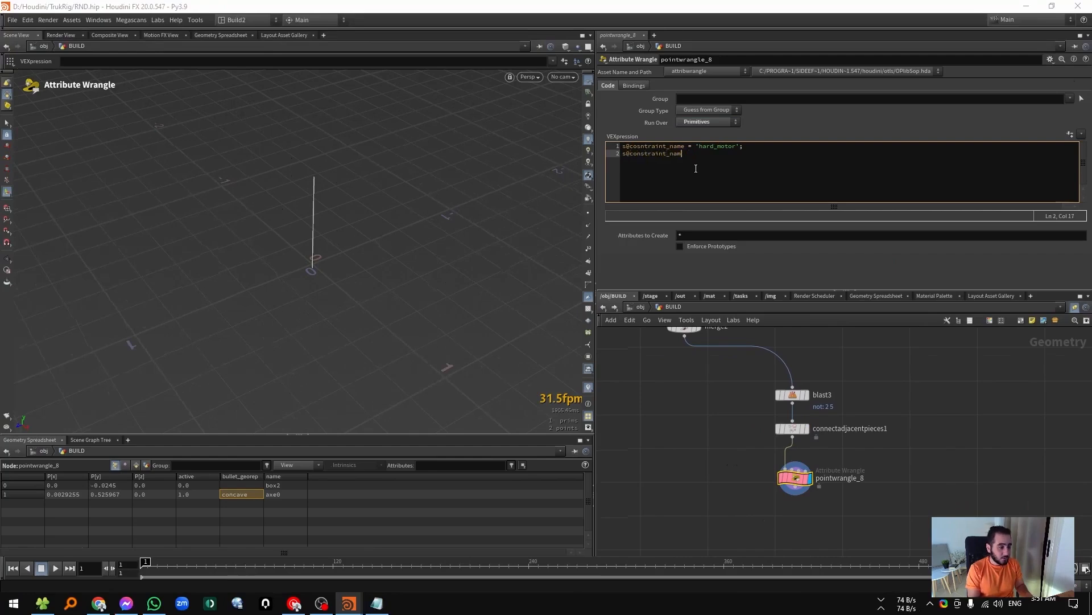
text(t_type = 'a)
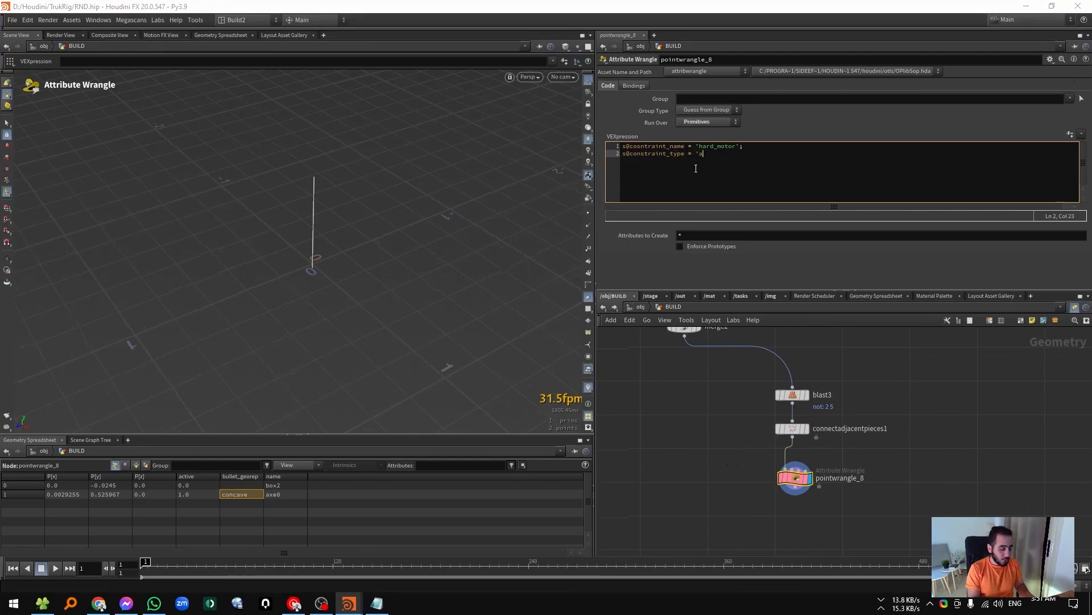
text(ll';)
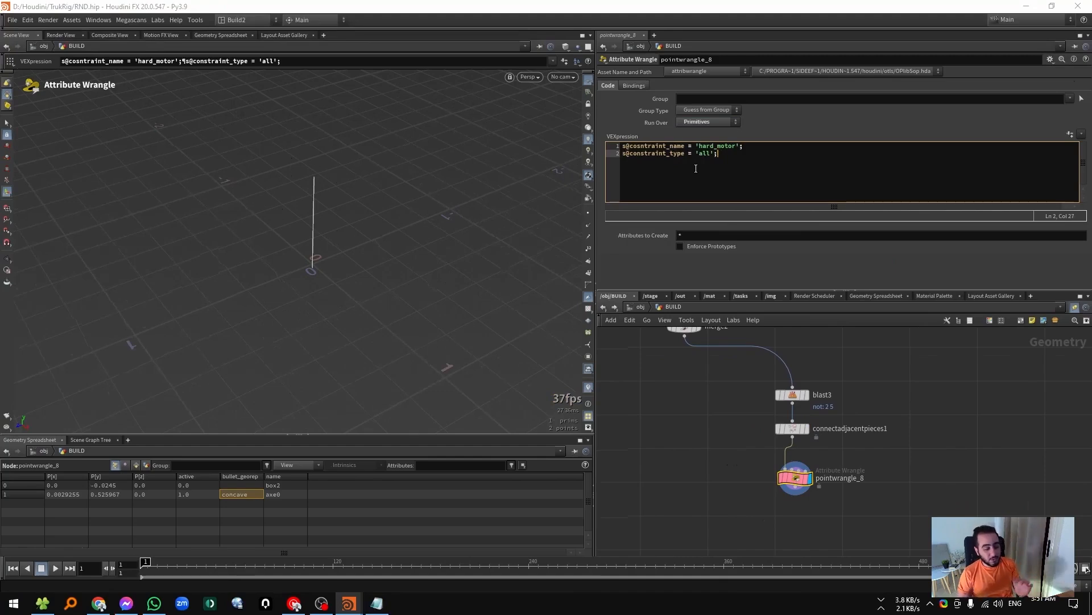
Add a DOP Network below merge2 and the constraint branch.
drag(796, 408, 796, 481)
middle_drag(713, 431, 758, 469)
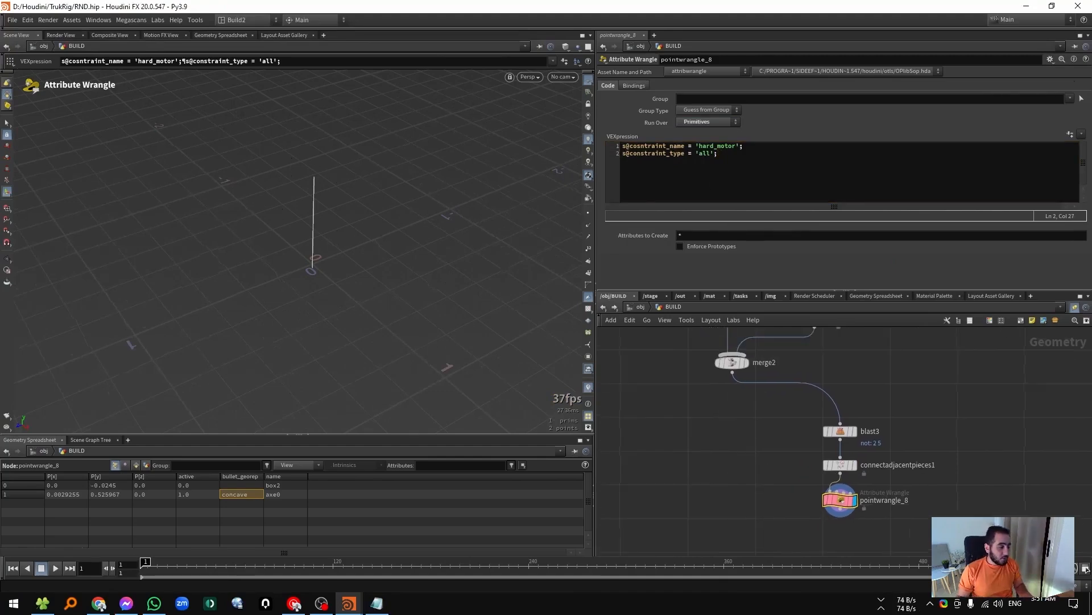
middle_drag(919, 533, 901, 486)
click(821, 417)
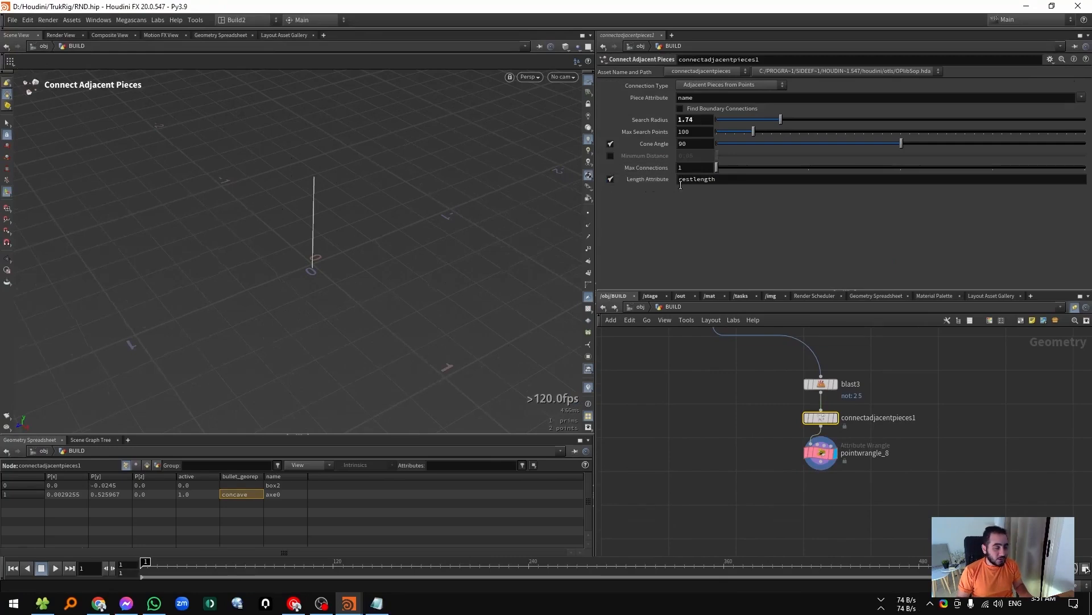
middle_drag(773, 445, 766, 461)
scroll(739, 471, down, 2)
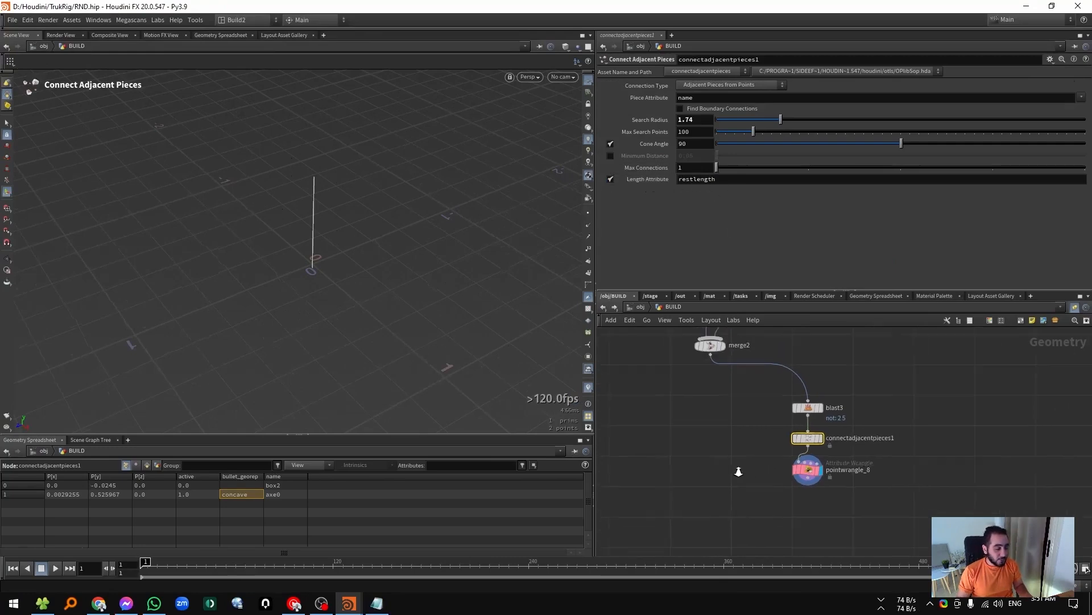
key(d)
click(719, 522)
click(722, 515)
Connect pointwrangle_8 to the DOP network's fourth input and merge2 to its first input, and enter the network.
click(802, 482)
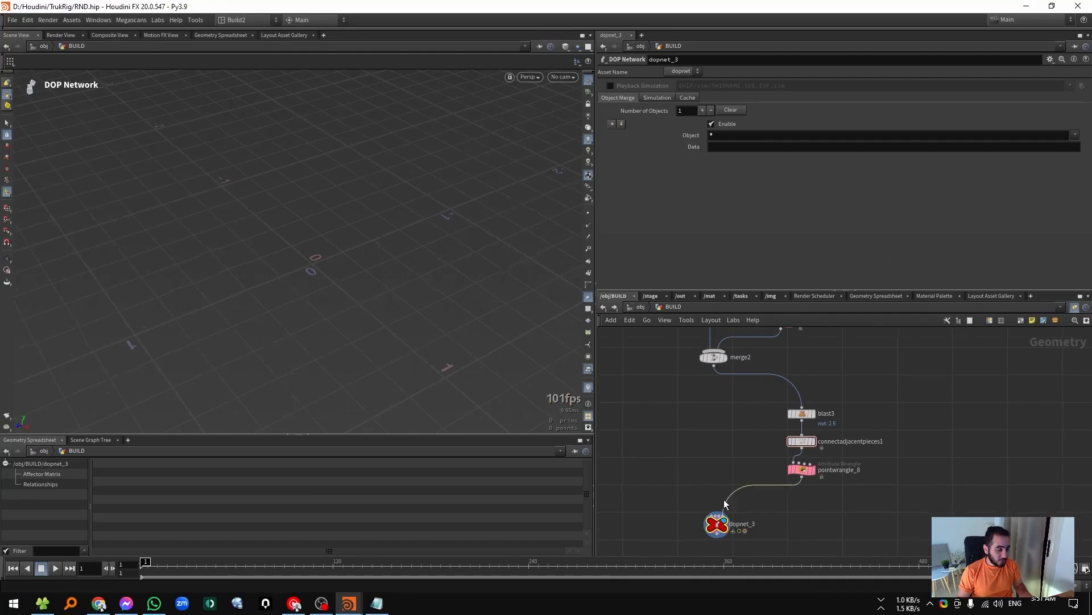
click(712, 514)
click(720, 384)
middle_drag(722, 449, 728, 404)
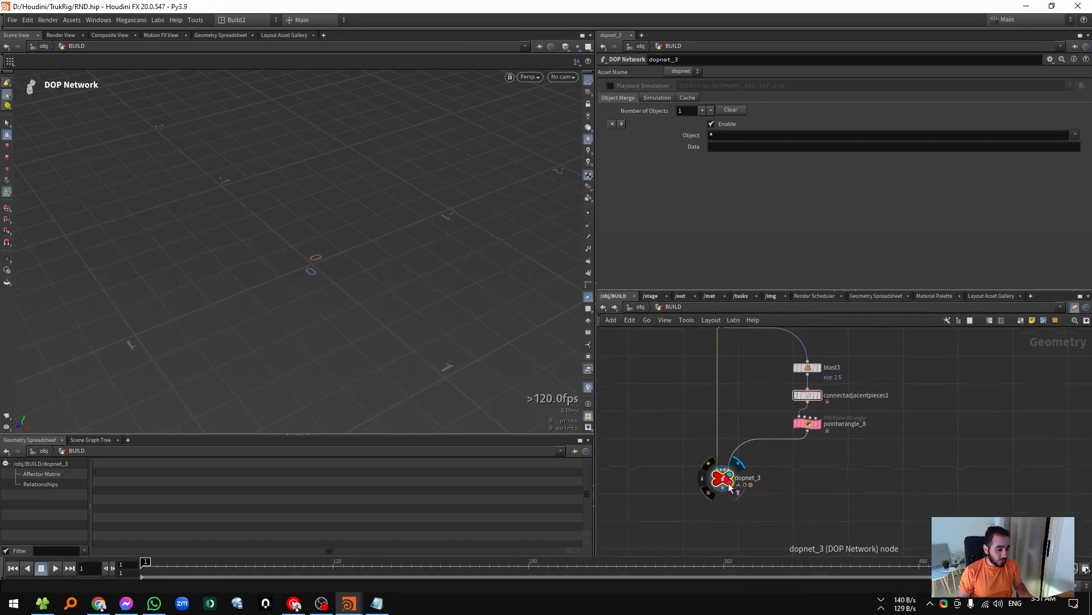
double_click(724, 480)
key(Tab)
text(b)
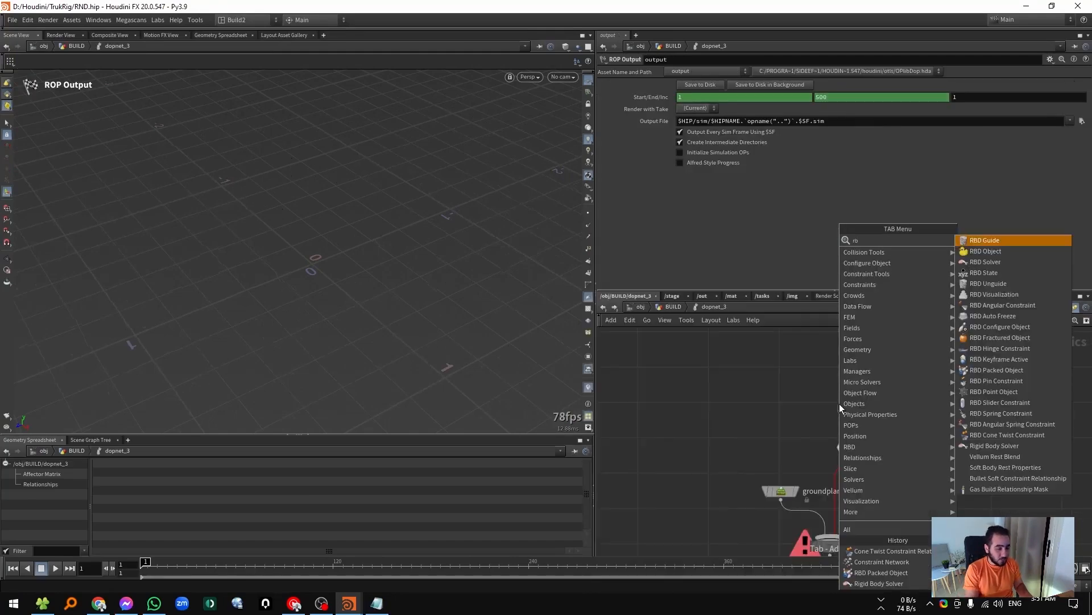
text(ul)
key(Return)
click(839, 404)
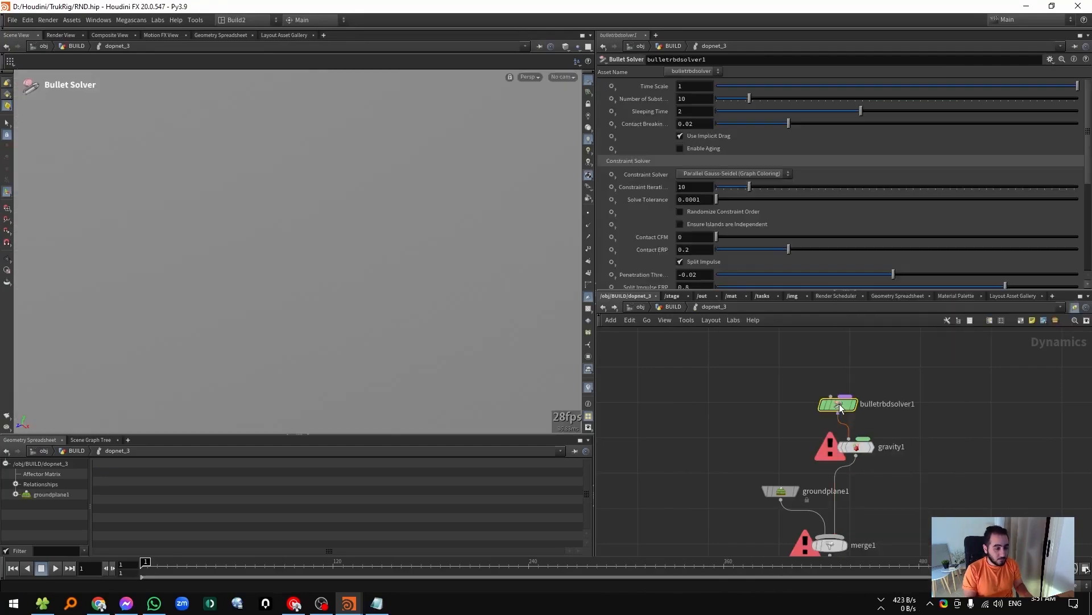
key(Delete)
Add a Rigid Body Solver above gravity1 as its input.
key(Tab)
text(r)
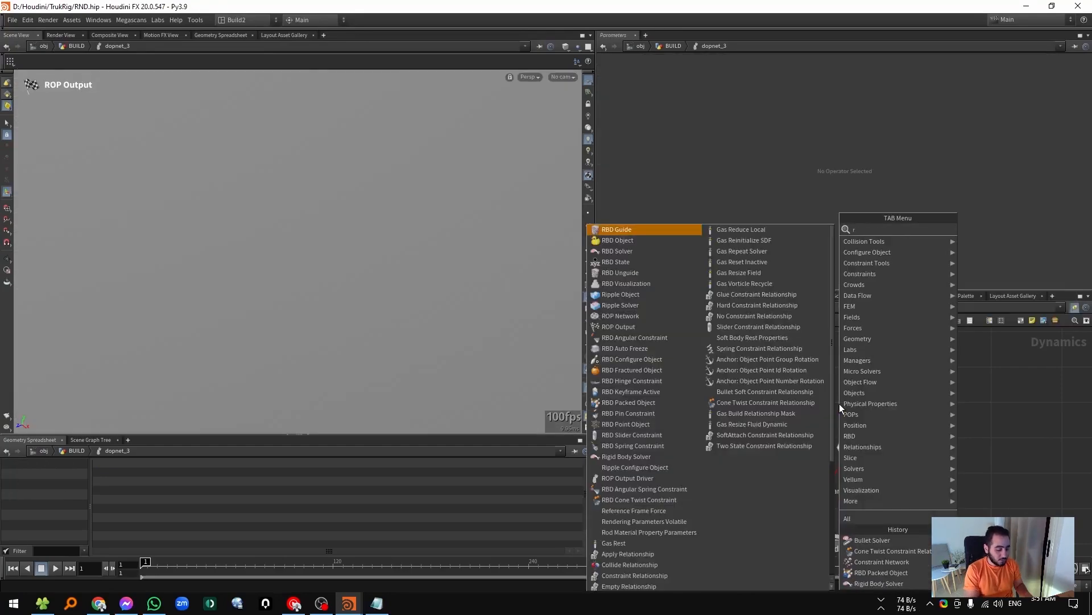
text(ig)
key(Return)
click(838, 404)
middle_drag(839, 404, 835, 474)
Add an RBD Packed Object feeding the rigid body solver's first input and set its geometry source to First Context Geometry.
key(Tab)
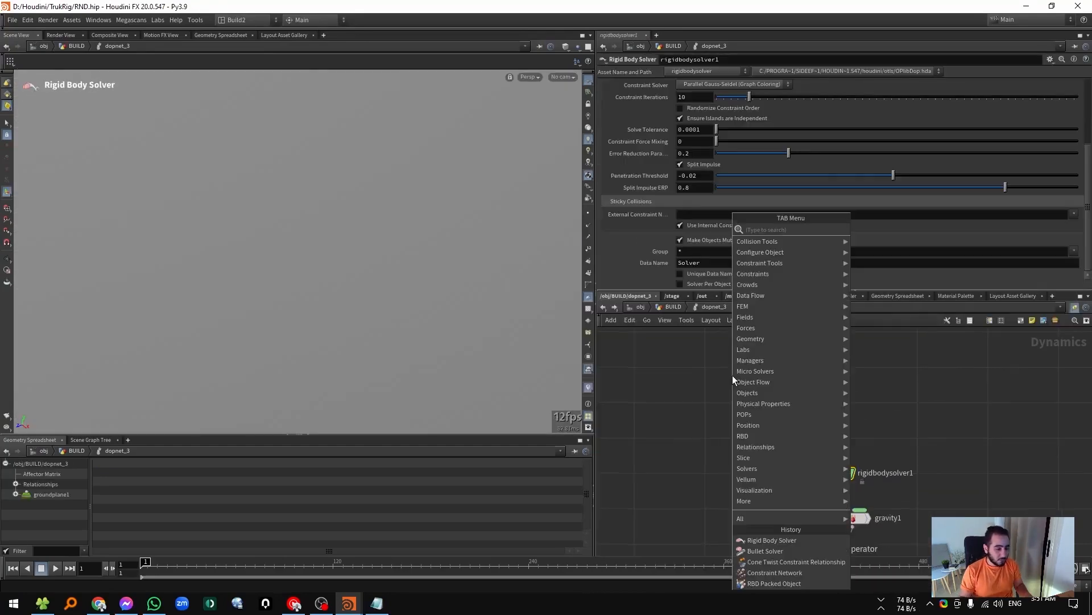
text(pac)
key(Return)
click(732, 375)
click(709, 130)
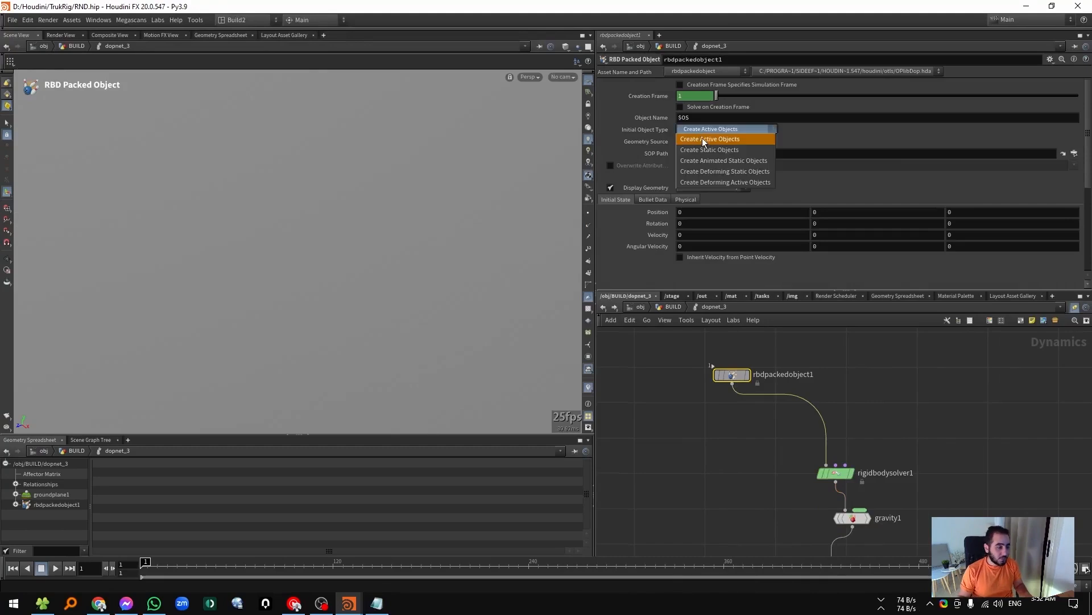
click(783, 148)
click(716, 142)
click(713, 164)
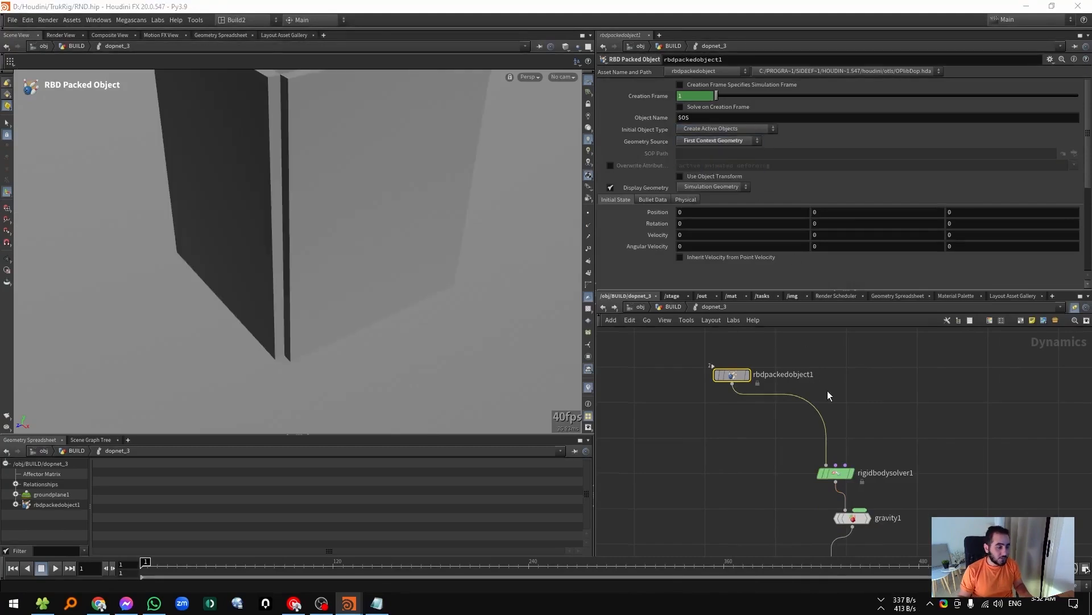
Insert a Constraint Network between rbdpackedobject1 and rigidbodysolver1 and set its geometry source to Fourth Context Geometry.
middle_drag(899, 408, 816, 418)
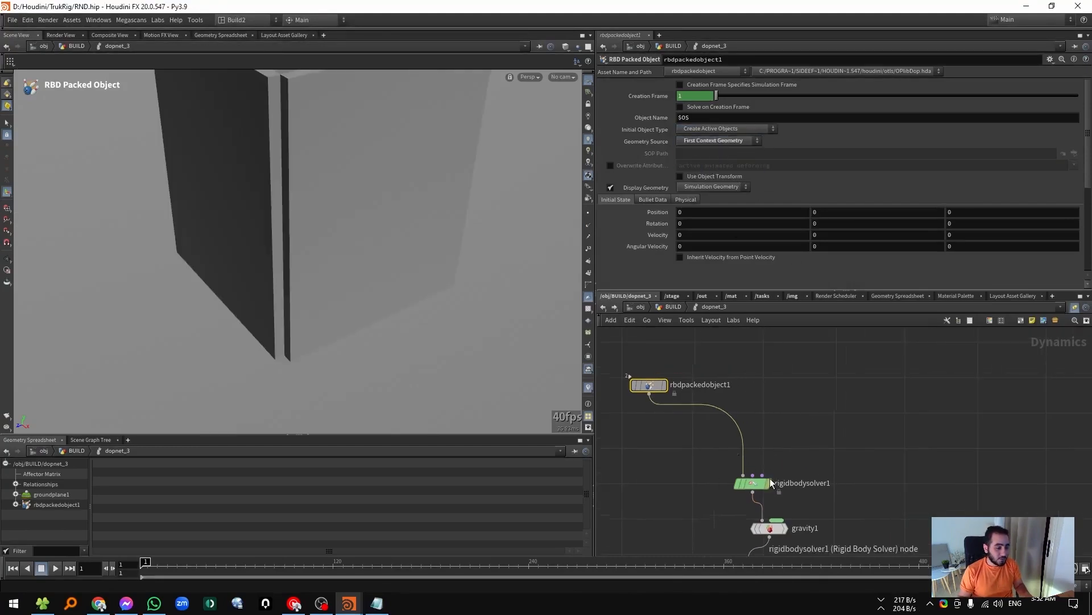
key(Tab)
text(c)
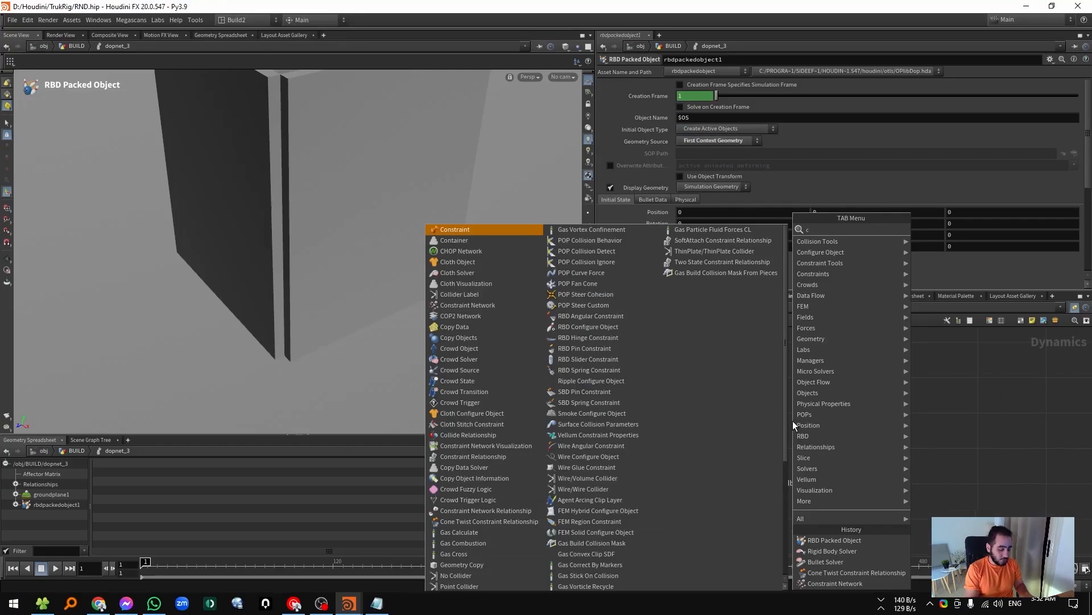
text(one)
key(Down)
key(Down)
key(Down)
key(Down)
key(Up)
key(Up)
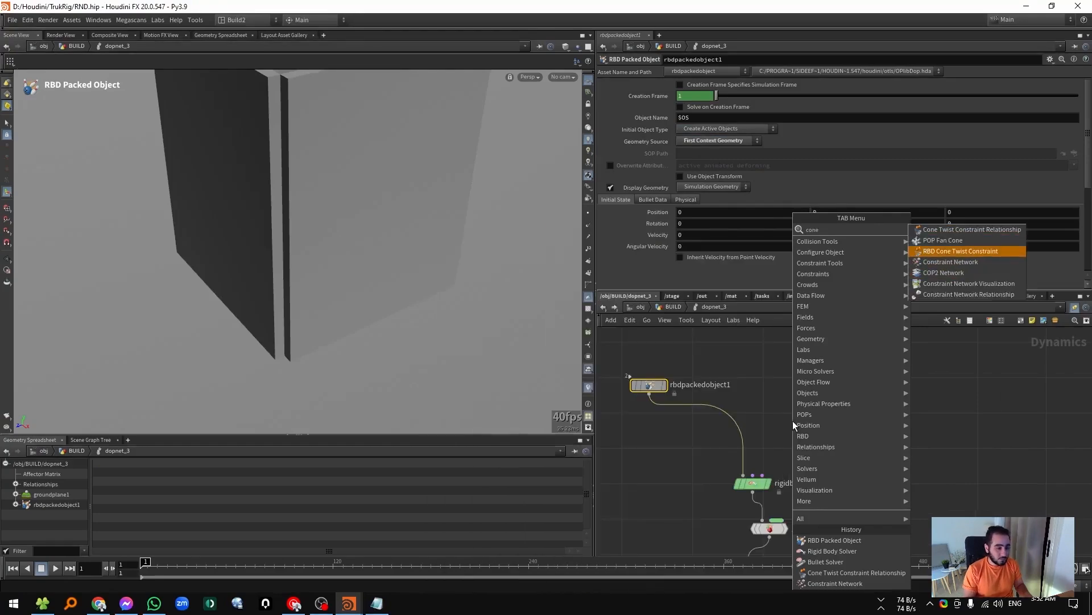
key(Up)
key(Down)
key(Down)
key(Return)
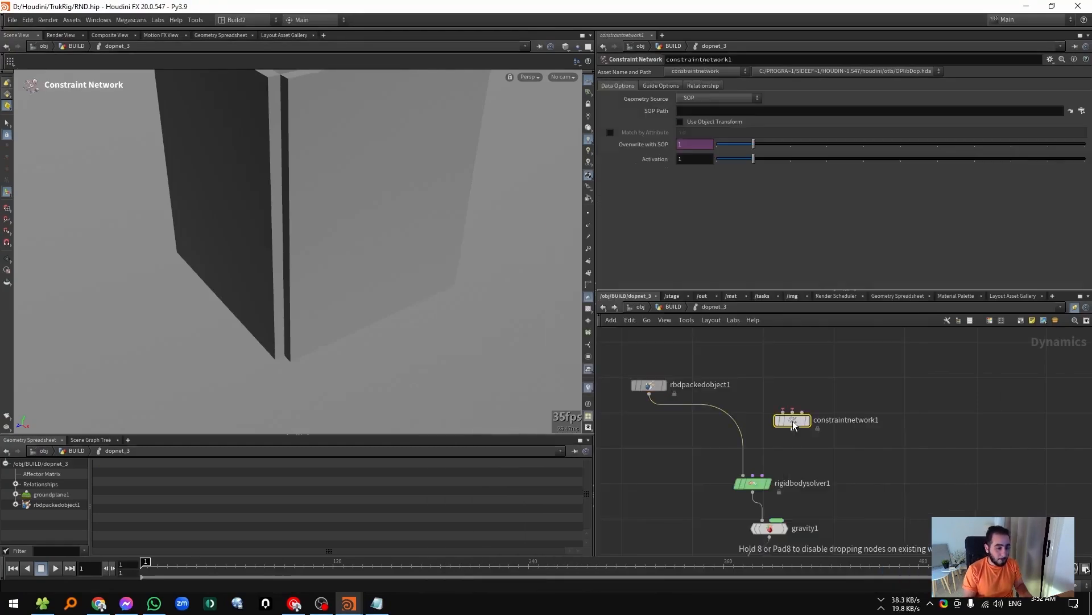
click(737, 427)
click(718, 99)
click(723, 153)
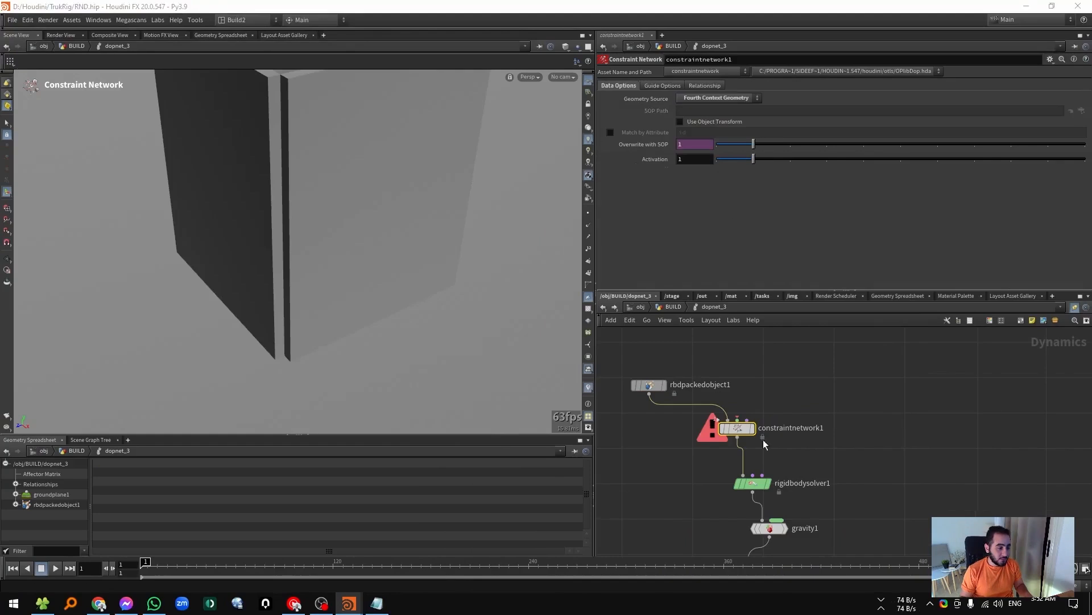
Add a Hard Constraint Relationship wired into the second input of constraintnetwork1.
middle_drag(791, 419, 774, 433)
click(721, 434)
key(Tab)
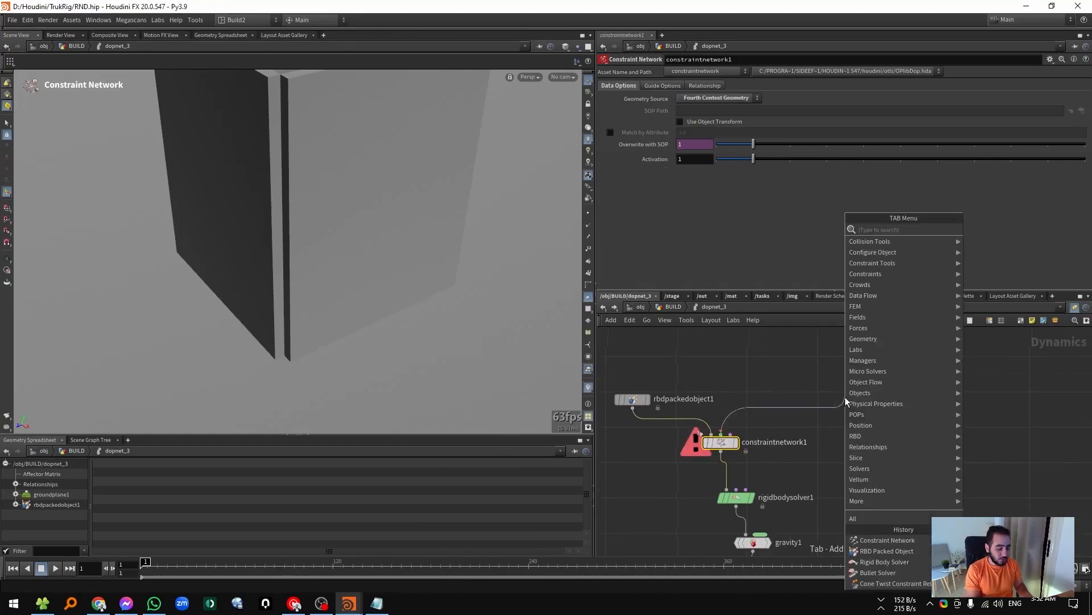
text(hard)
key(Return)
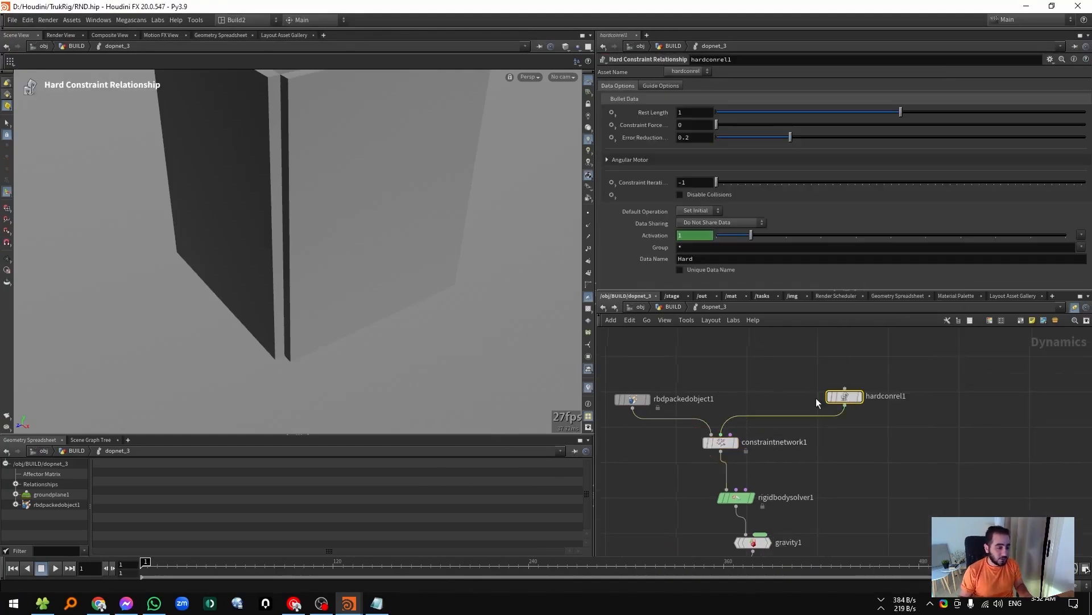
Set the hard constraint relationship's data name to hard_motor.
click(701, 271)
double_click(715, 259)
text(ha)
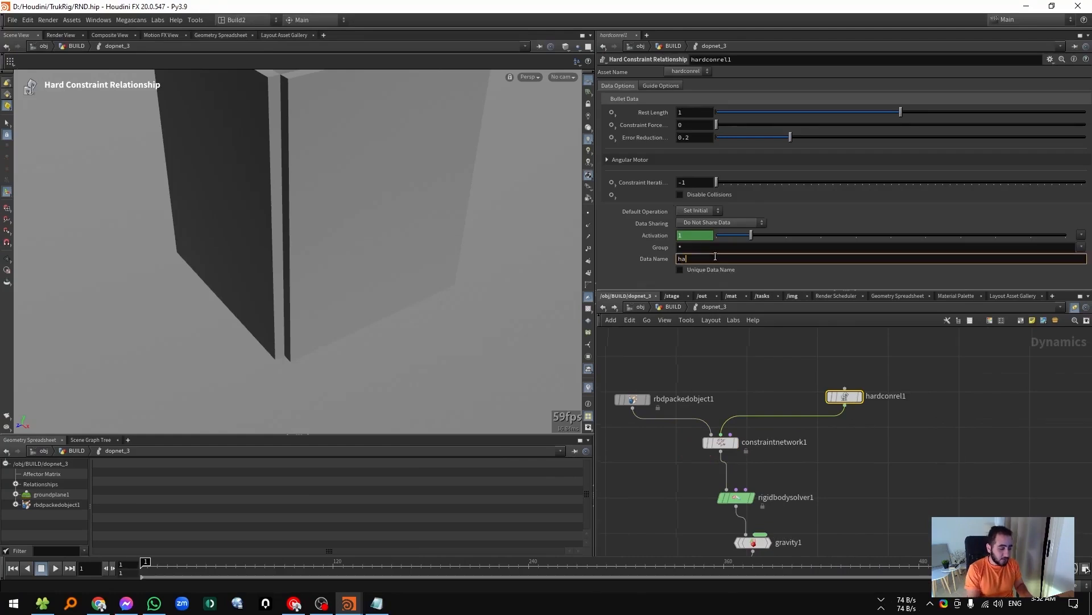
text(rd_motor)
key(Return)
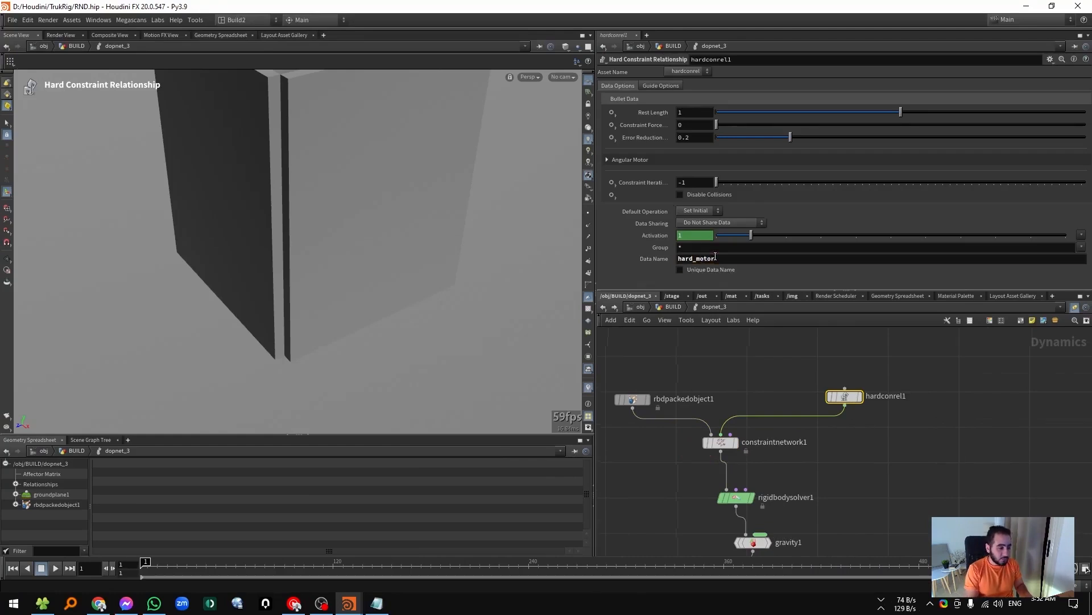
key(Escape)
drag(319, 267, 378, 373)
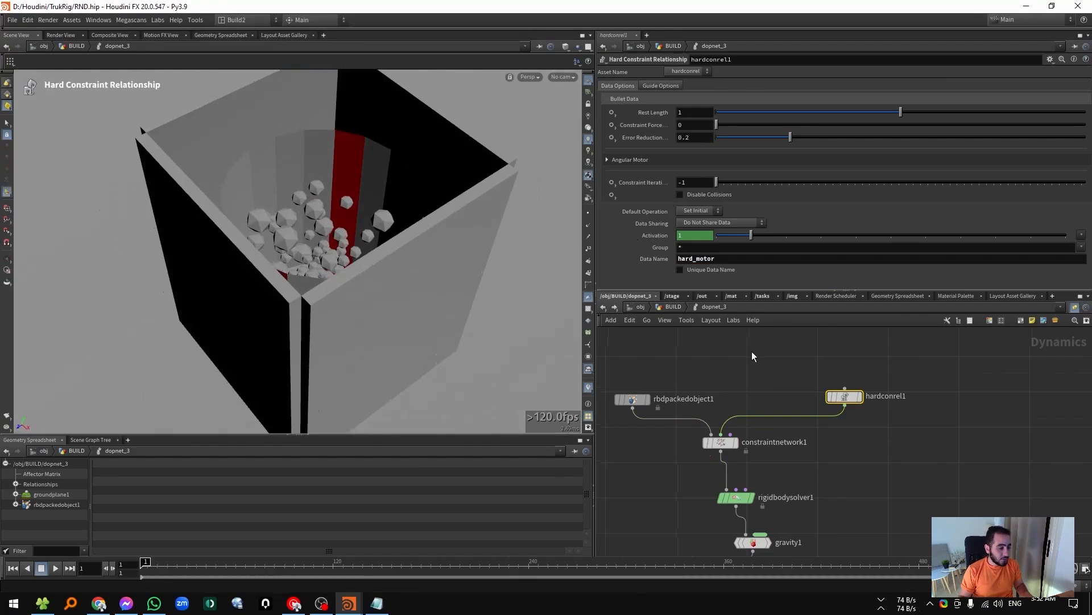
Check constraintnetwork1 and try to correct the misspelled constraint name attribute in pointwrangle_8 back in the BUILD network.
click(709, 441)
click(842, 396)
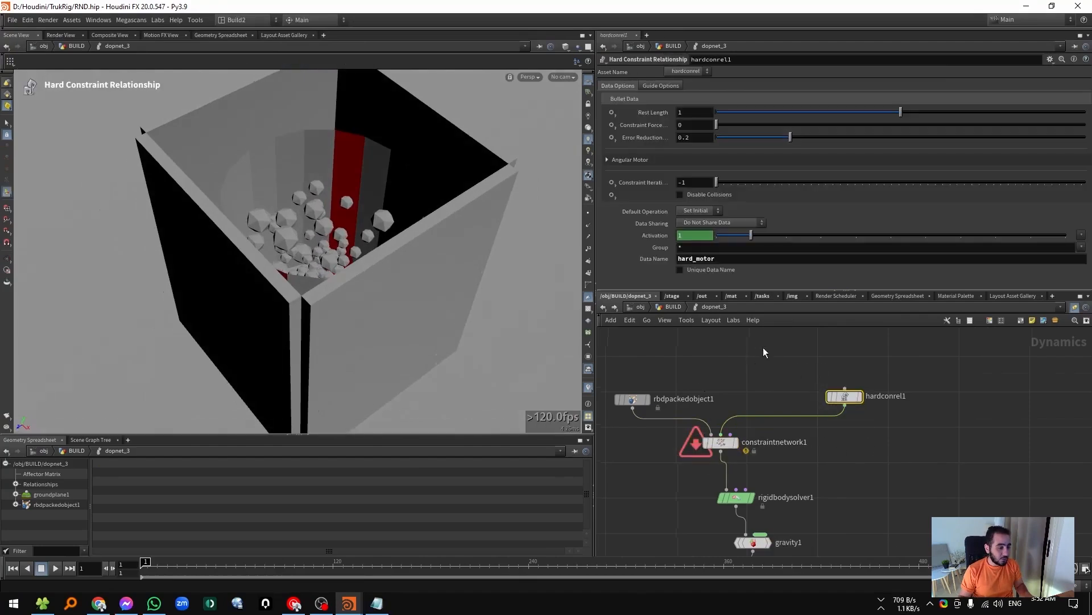
click(673, 306)
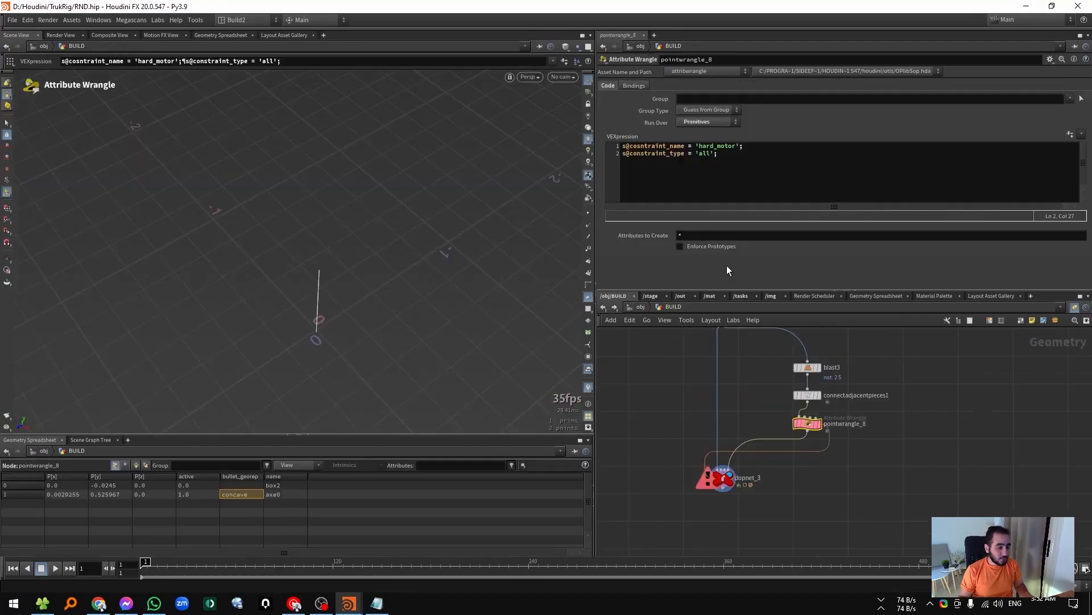
double_click(700, 146)
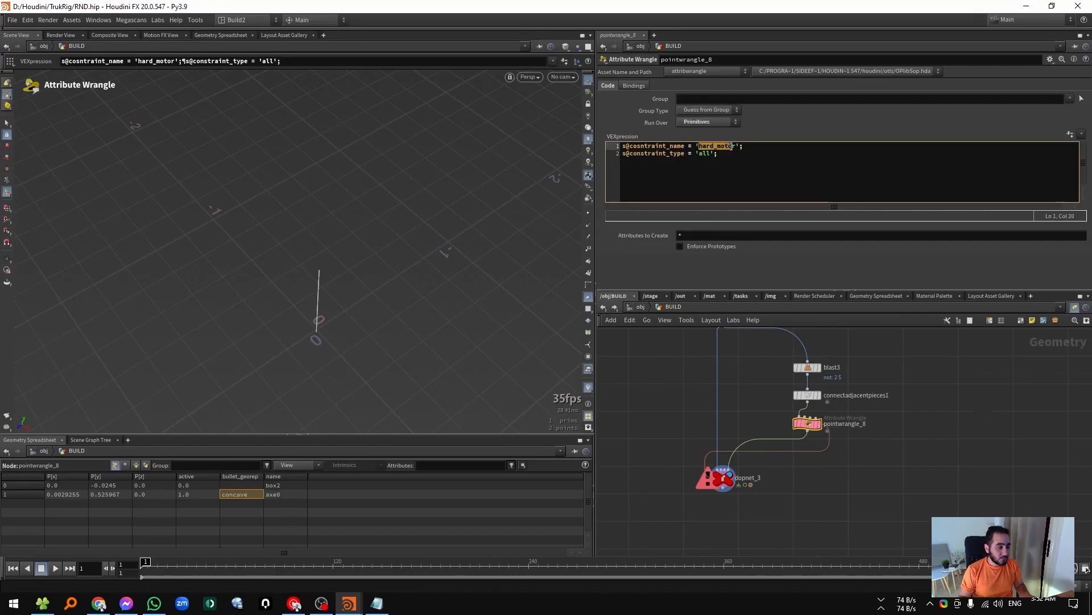
click(638, 147)
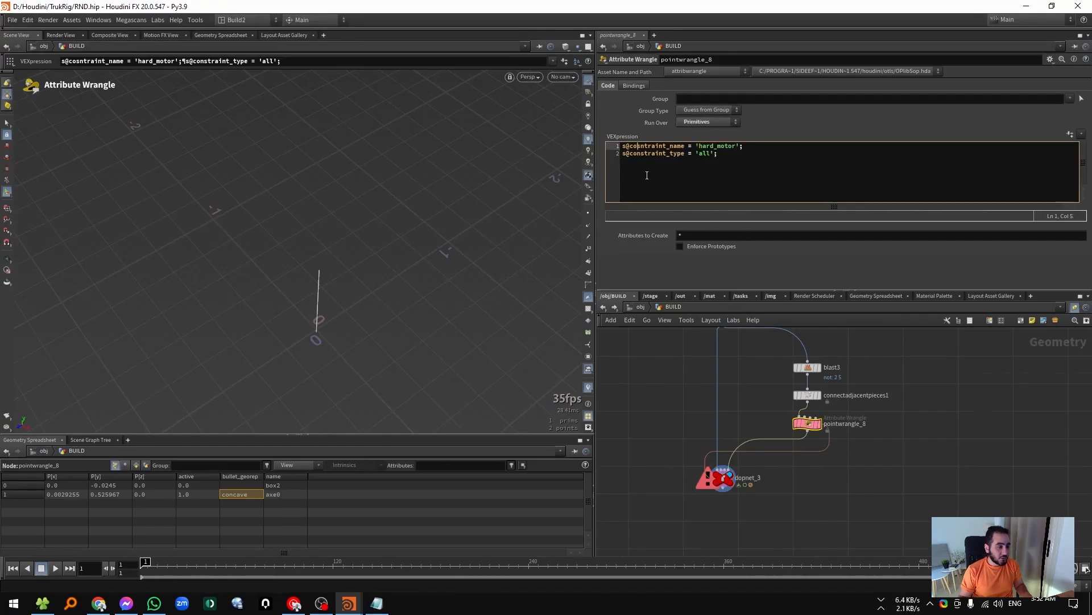
text(s)
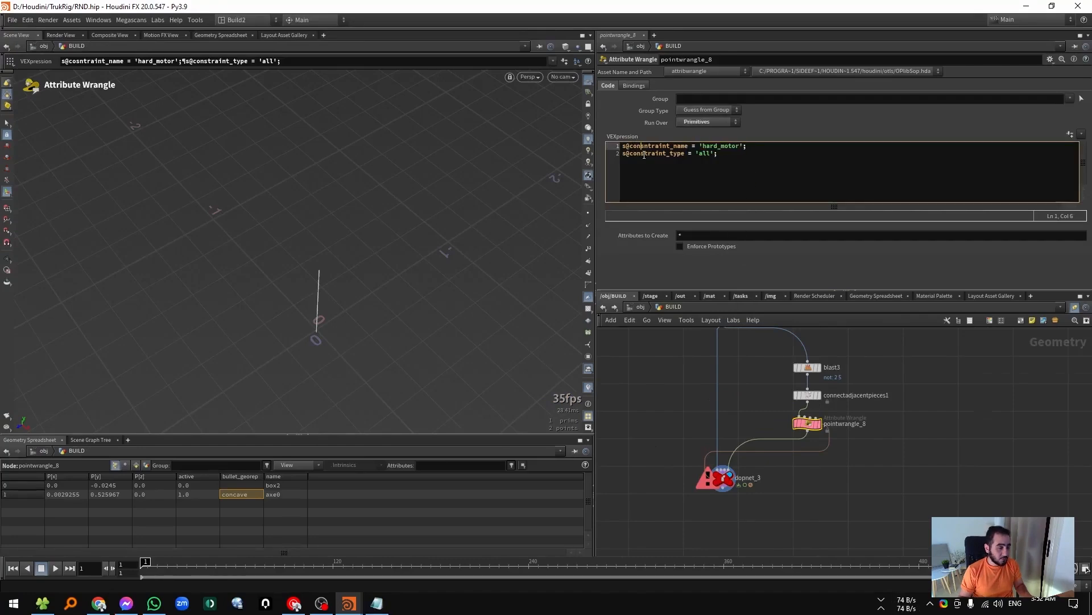
click(687, 146)
drag(672, 146, 632, 148)
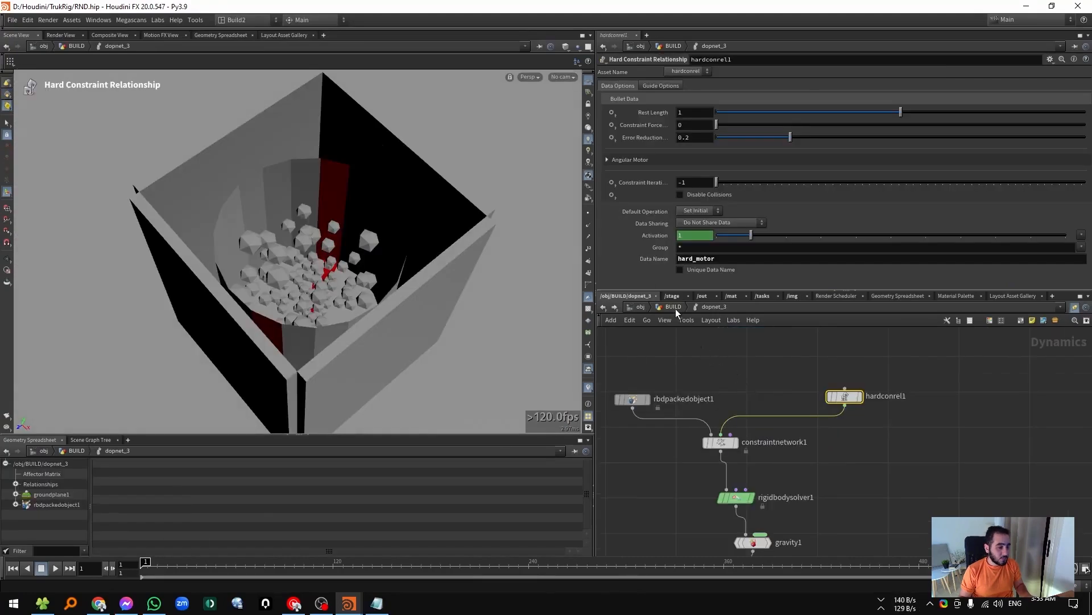
Correct the misspelled attribute names in the BUILD network's pointwrangle_8 to constraint_name and constraint_type.
click(674, 306)
drag(780, 403, 781, 404)
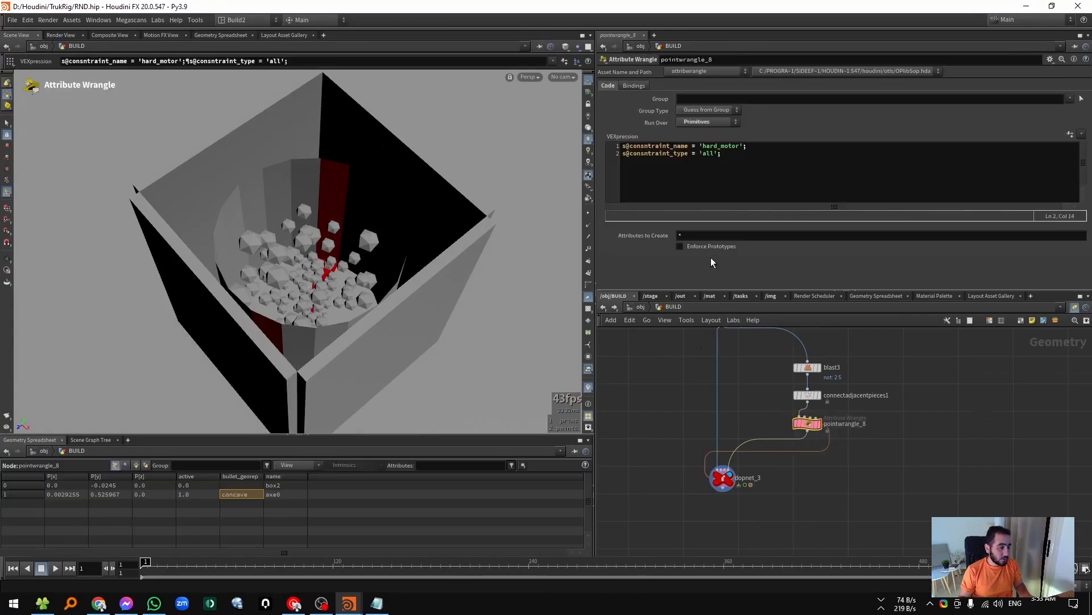
drag(671, 146, 630, 146)
text(constraint)
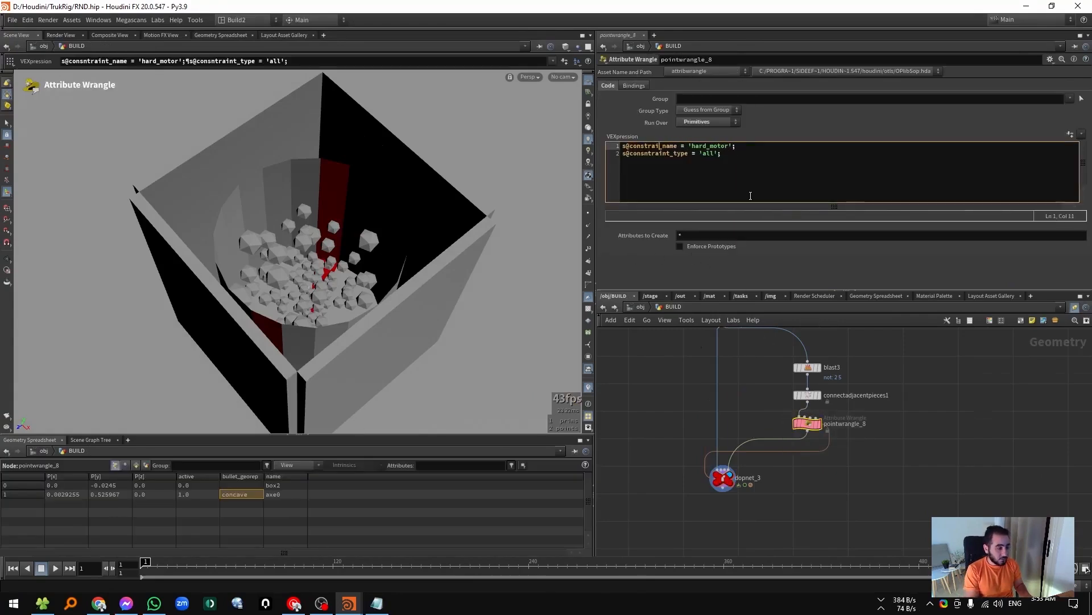
key(shift+Home)
key(ctrl+c)
key(Down)
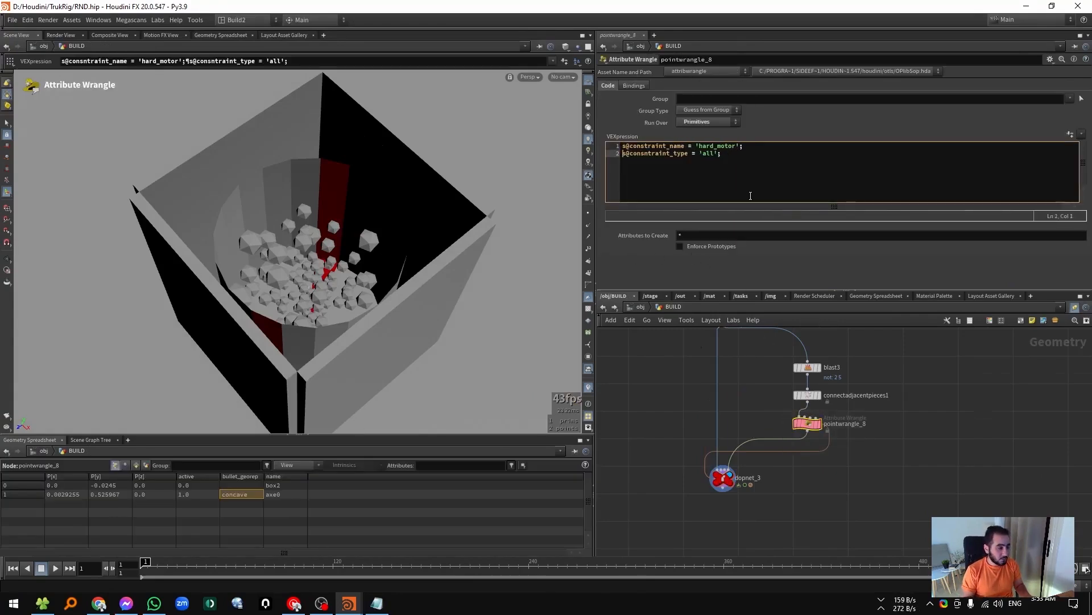
key(ctrl+shift+Right)
key(ctrl+shift+Right)
key(ctrl+shift+Right)
key(shift+Left)
key(ctrl+v)
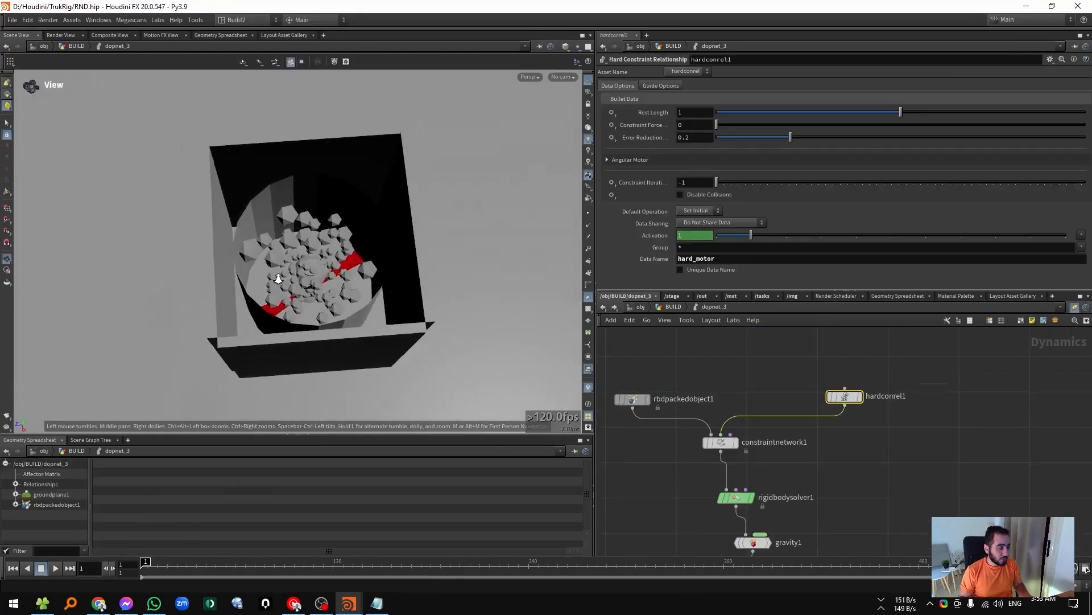
Set the guide colour of hardconrel1 in dopnet_3 to magenta, RGB 1, 0, 1.
drag(278, 278, 333, 281)
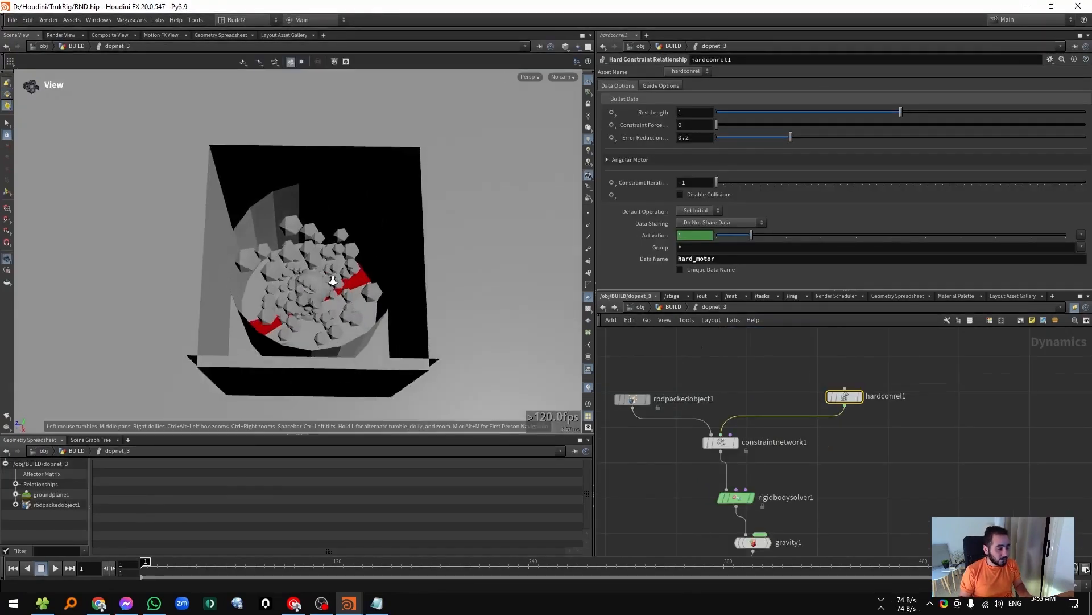
scroll(333, 280, up, 2)
click(661, 85)
click(694, 106)
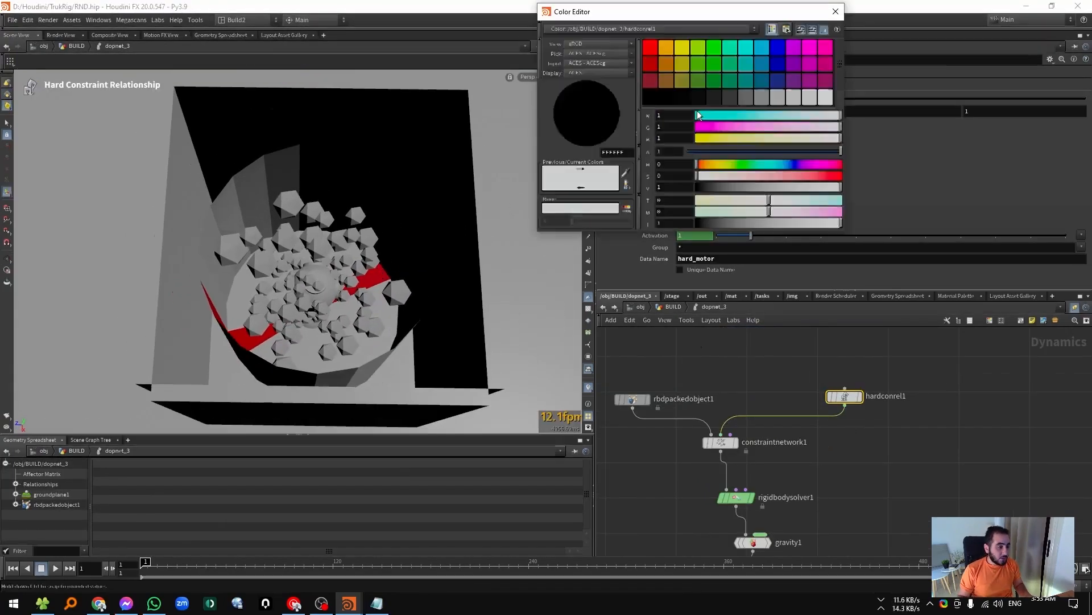
click(649, 47)
click(807, 47)
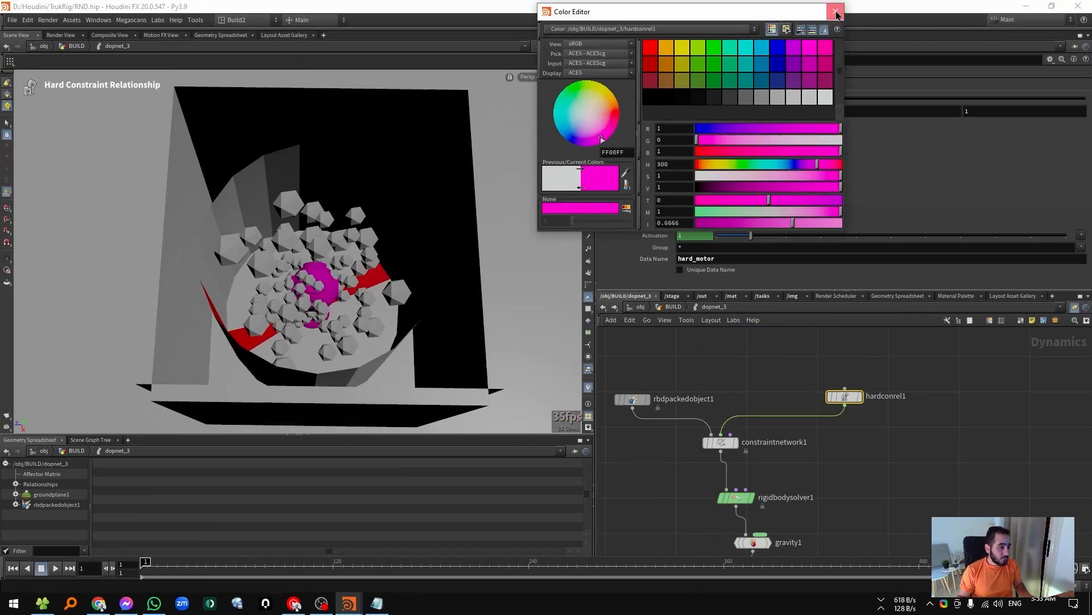
click(835, 11)
key(Escape)
Play the simulation from the start to check the constrained cylinder, and return to the first frame.
mouse_move(319, 245)
mouse_down()
mouse_move(261, 256)
mouse_move(299, 237)
mouse_up()
key(Up)
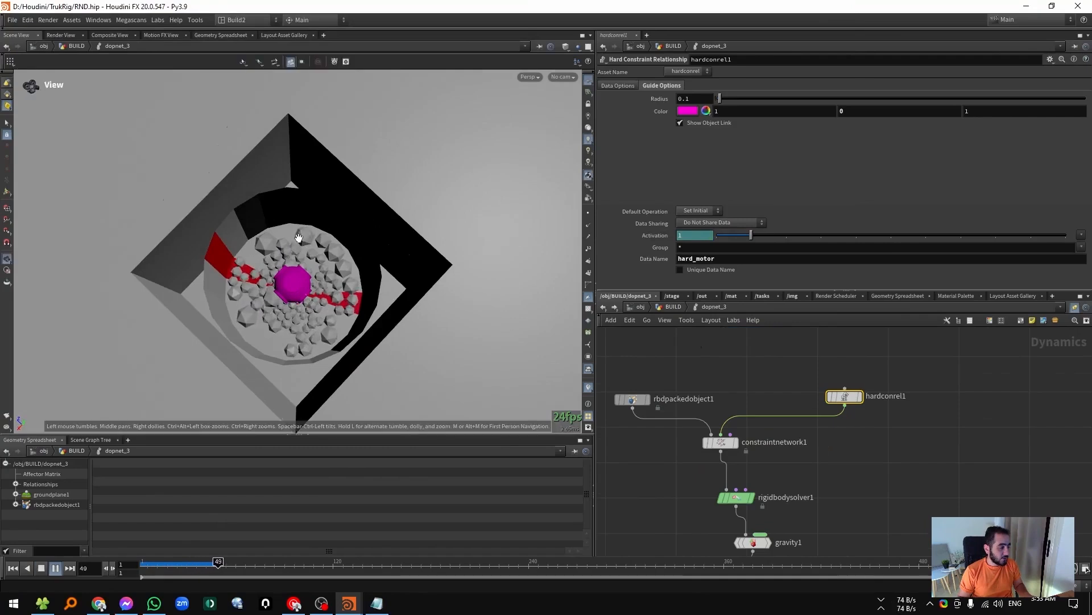
key(Escape)
key(Up)
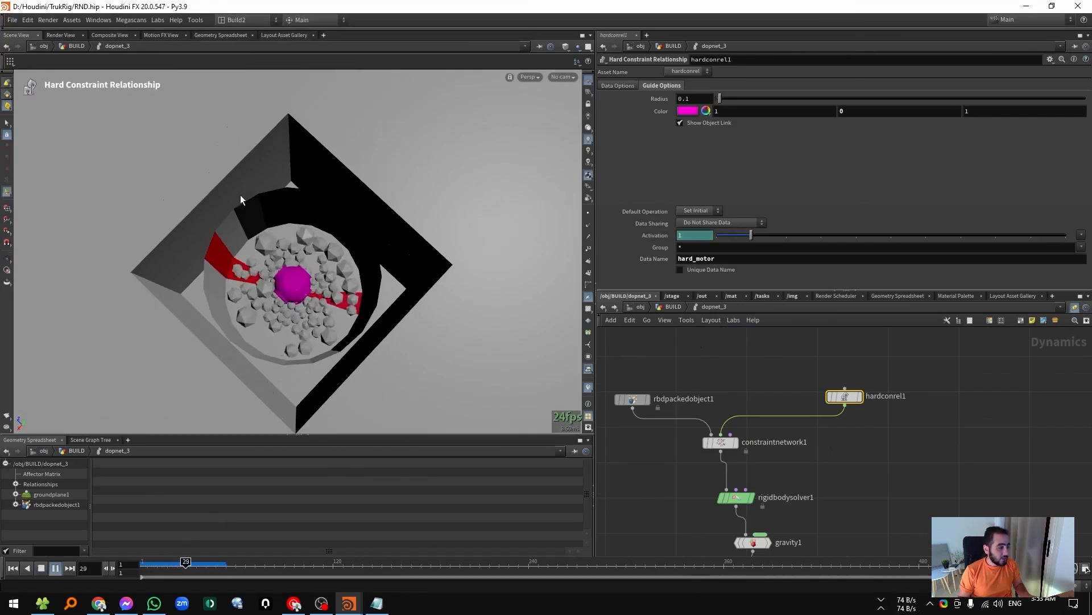
key(ctrl+Up)
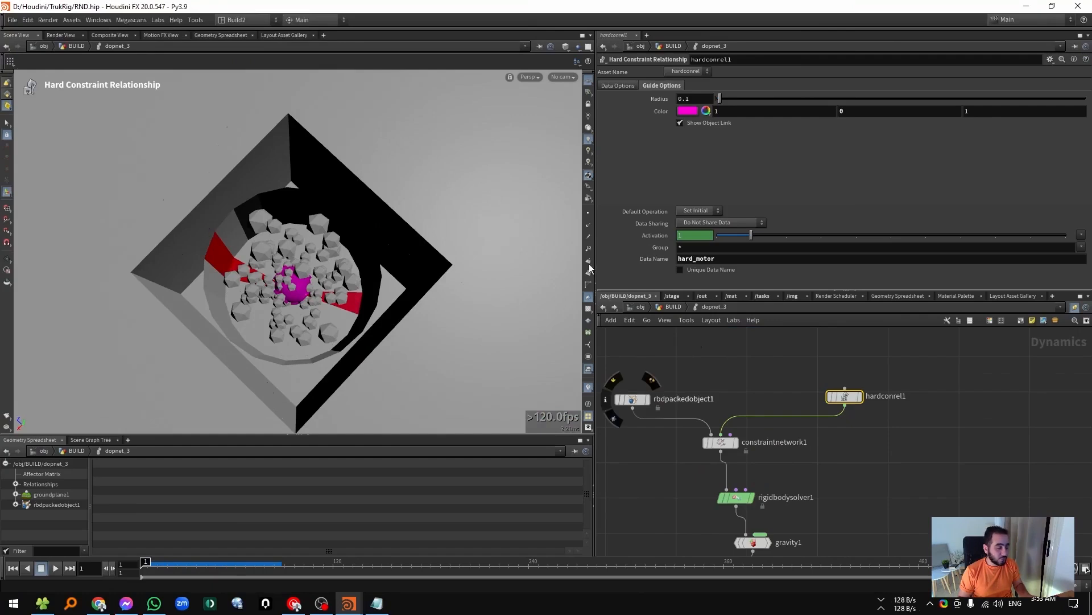
Set the number of angular motors on hardconrel1 to 1.
click(619, 85)
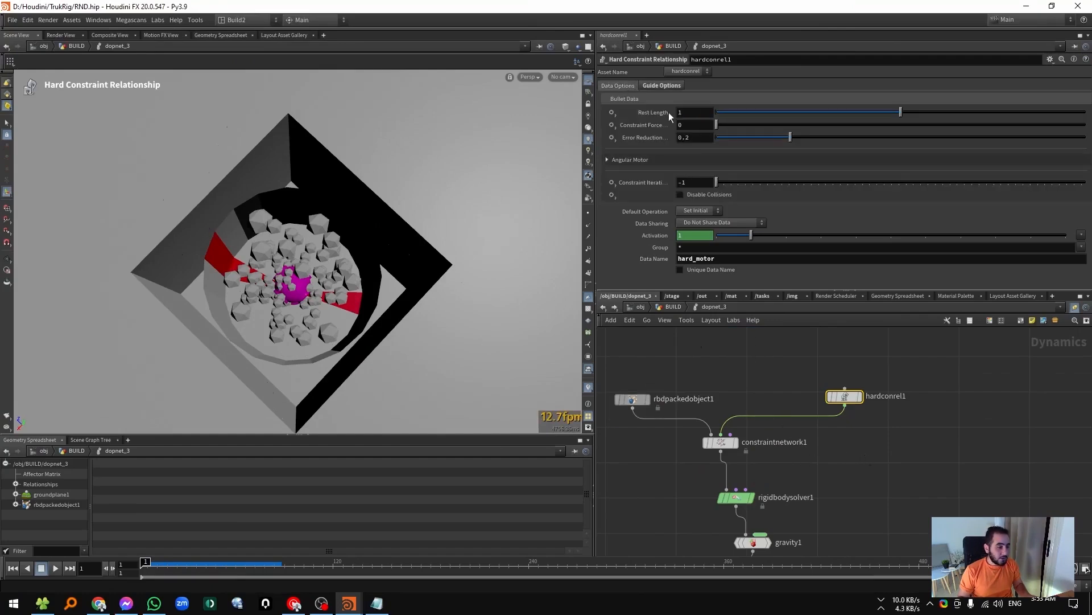
click(652, 160)
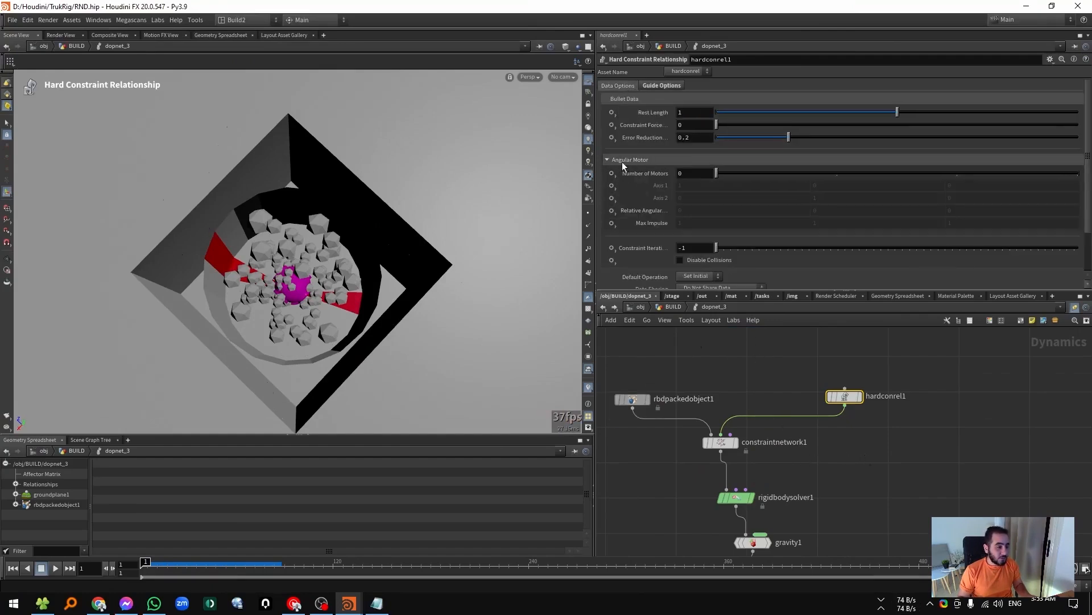
drag(728, 175, 814, 178)
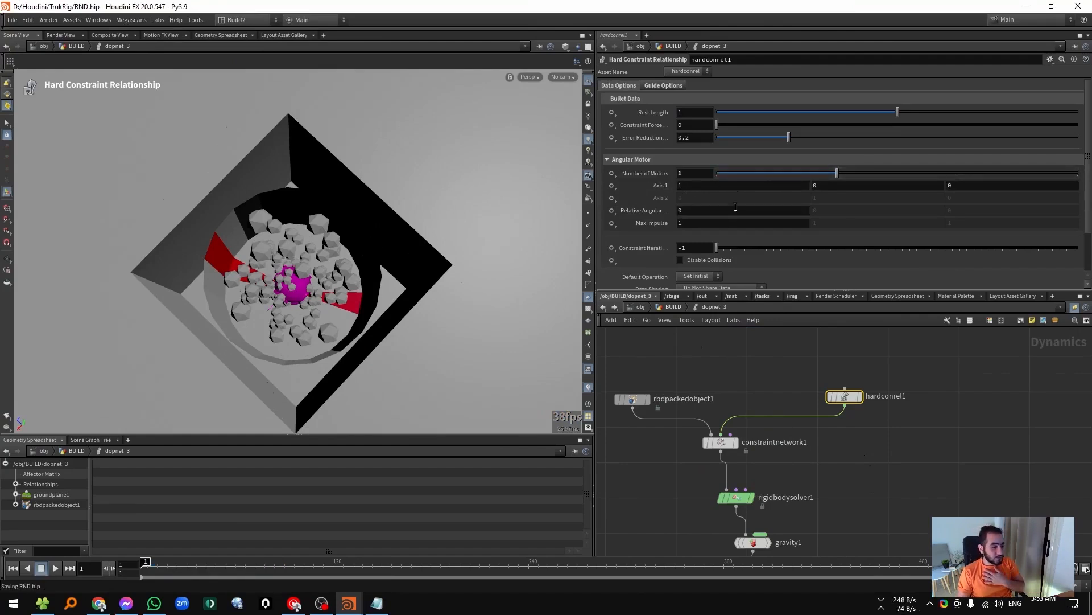
Examine the box and cylinder from several angles to judge the direction of the motor's rotation axis.
drag(569, 219, 143, 354)
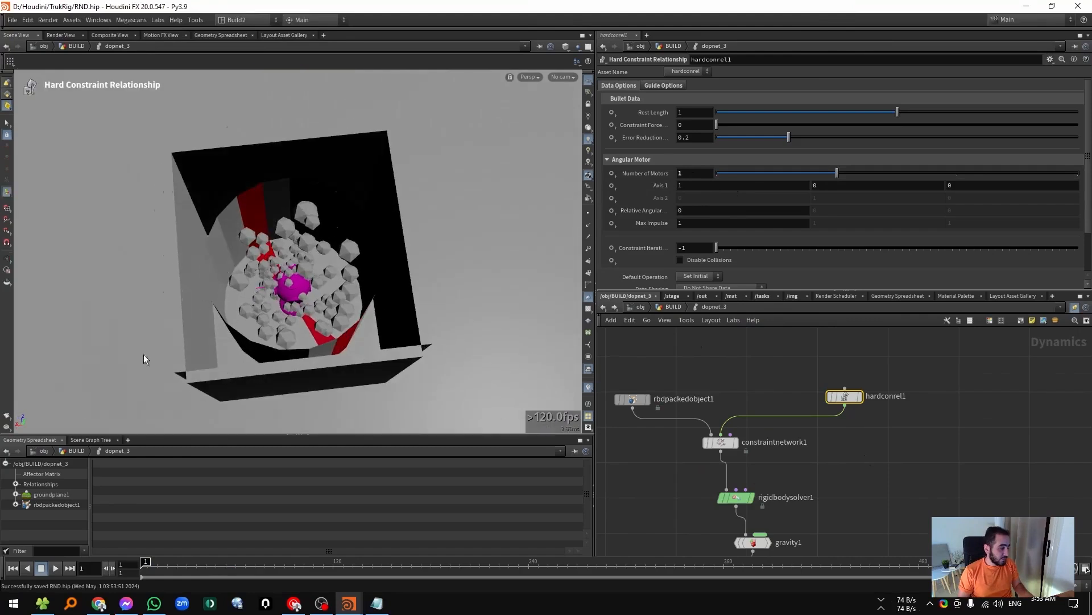
alt+middle_drag(412, 280, 457, 269)
alt+drag(458, 269, 515, 166)
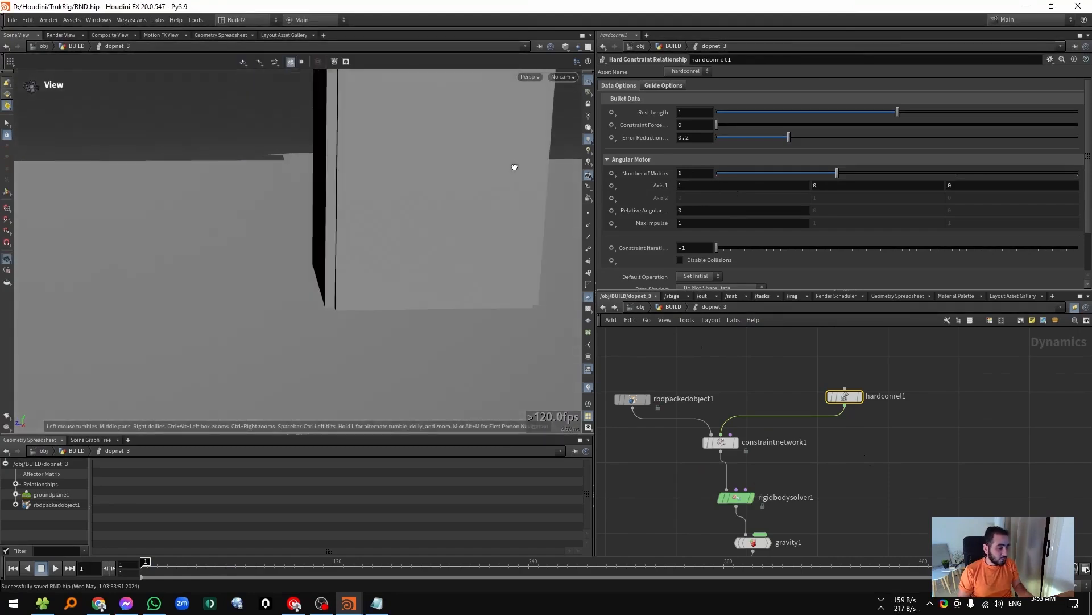
alt+drag(336, 272, 239, 318)
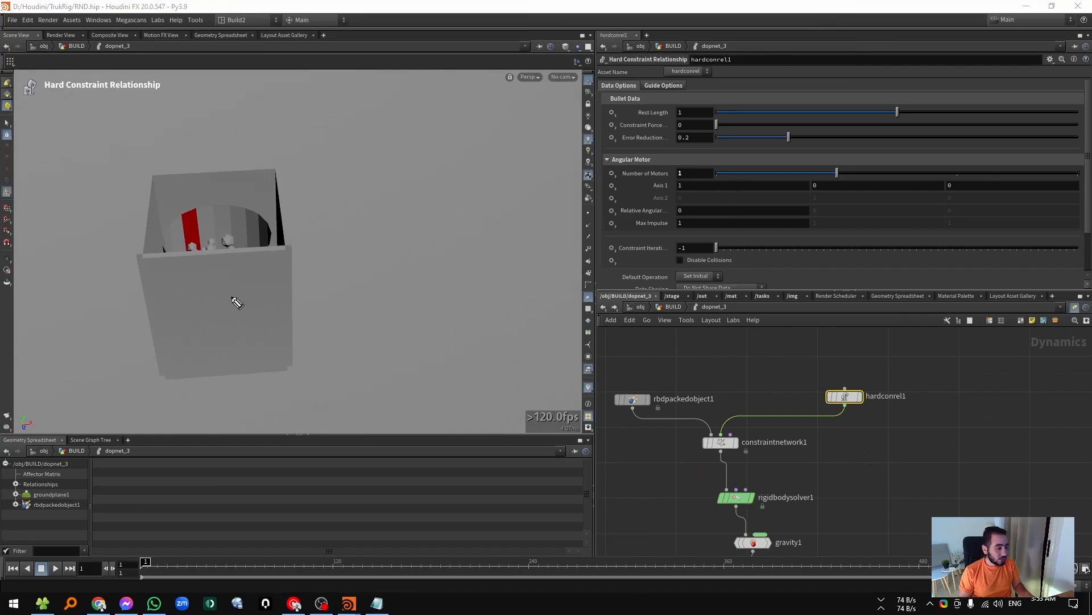
drag(275, 304, 524, 288)
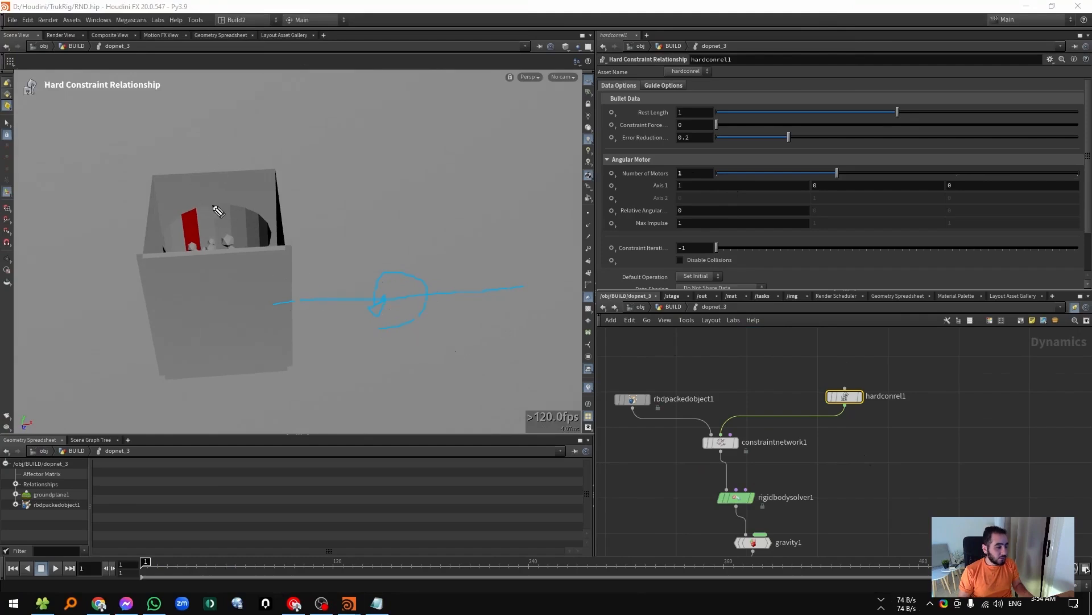
mouse_move(227, 208)
mouse_down()
mouse_move(287, 201)
mouse_move(268, 216)
mouse_up()
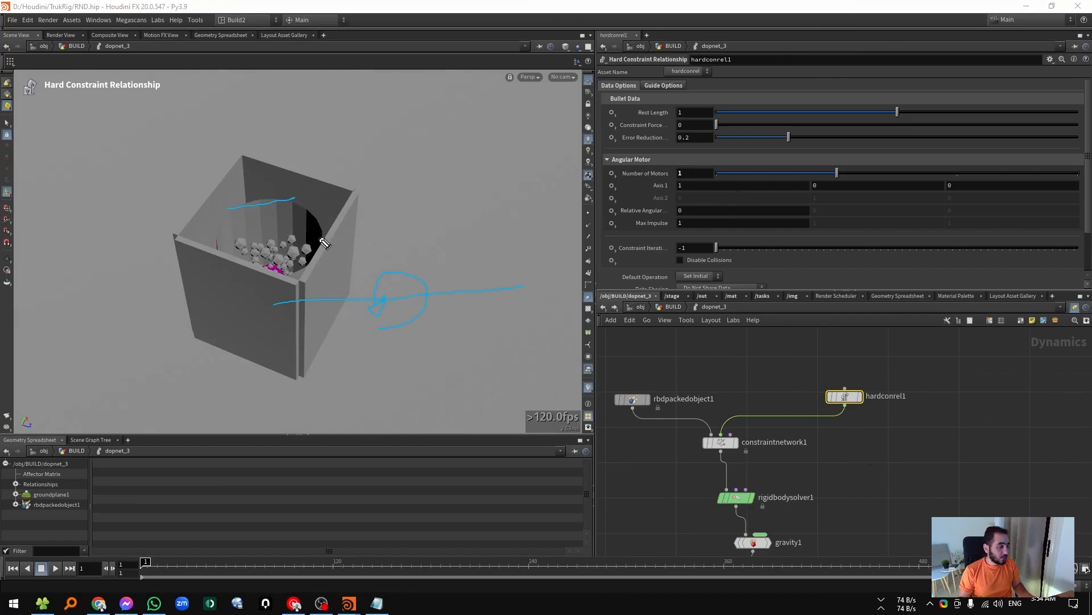
drag(373, 274, 348, 278)
drag(224, 298, 149, 215)
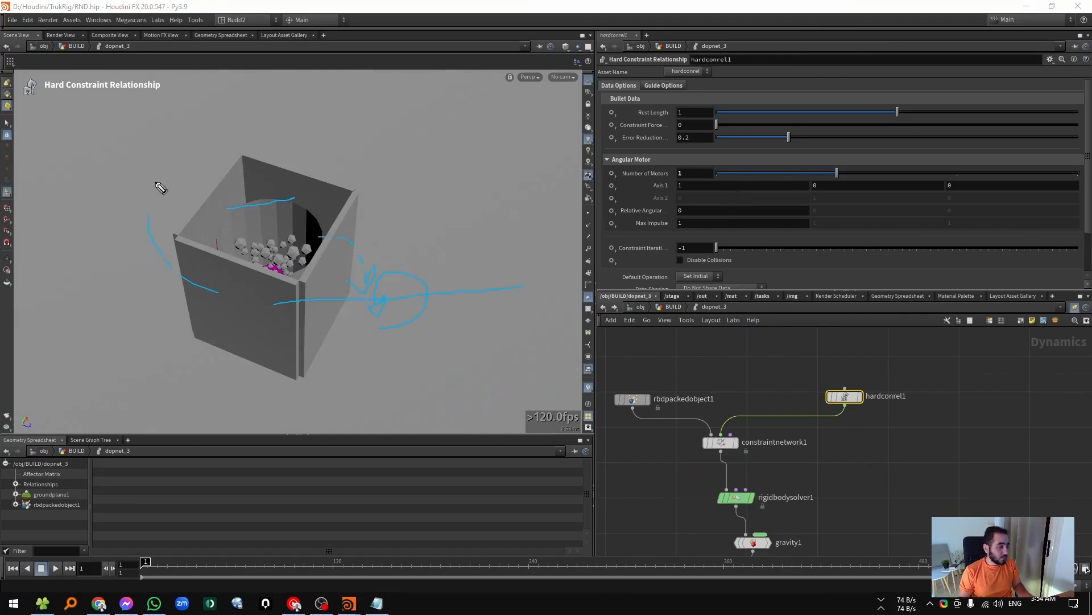
drag(168, 156, 169, 166)
mouse_move(263, 203)
mouse_down()
mouse_move(219, 251)
mouse_move(265, 203)
mouse_up()
drag(359, 192, 303, 284)
drag(176, 236, 226, 198)
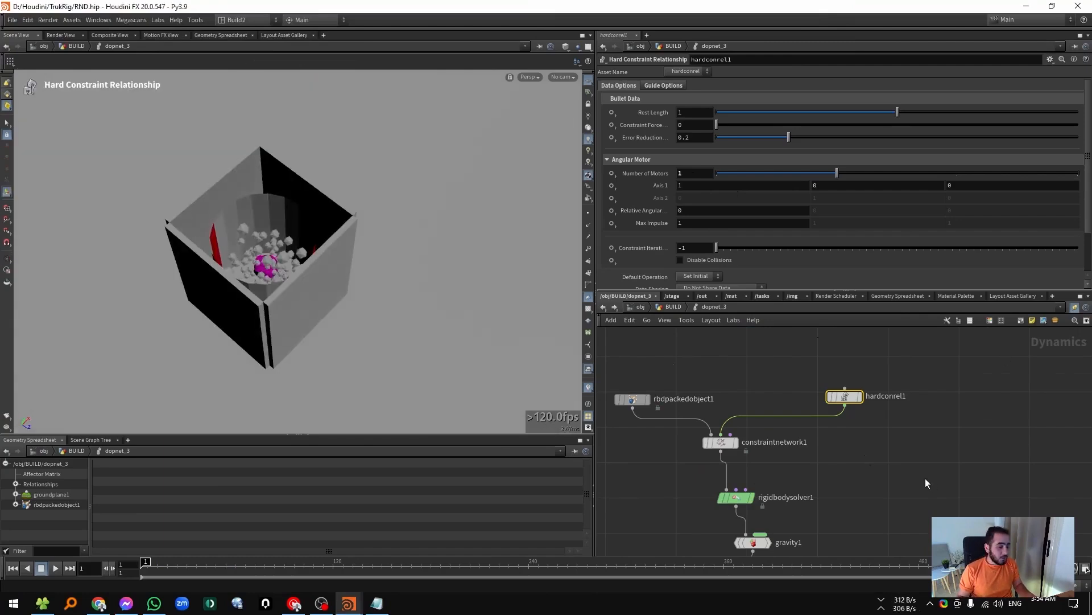
Set the relative angular velocity of the hard constraint's motor to 10.
key(Up)
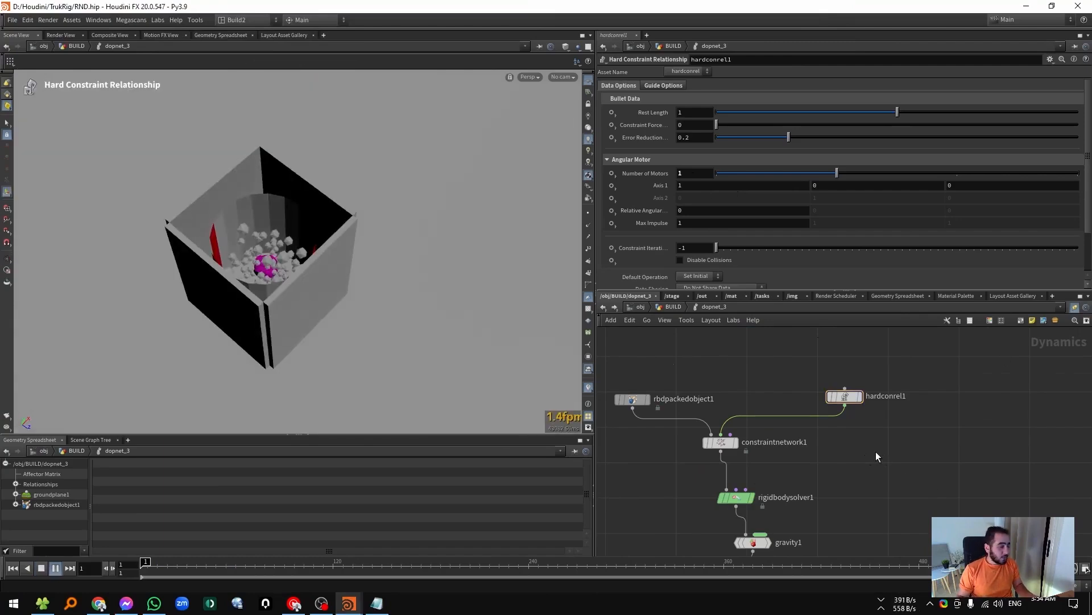
key(ctrl+Up)
click(686, 210)
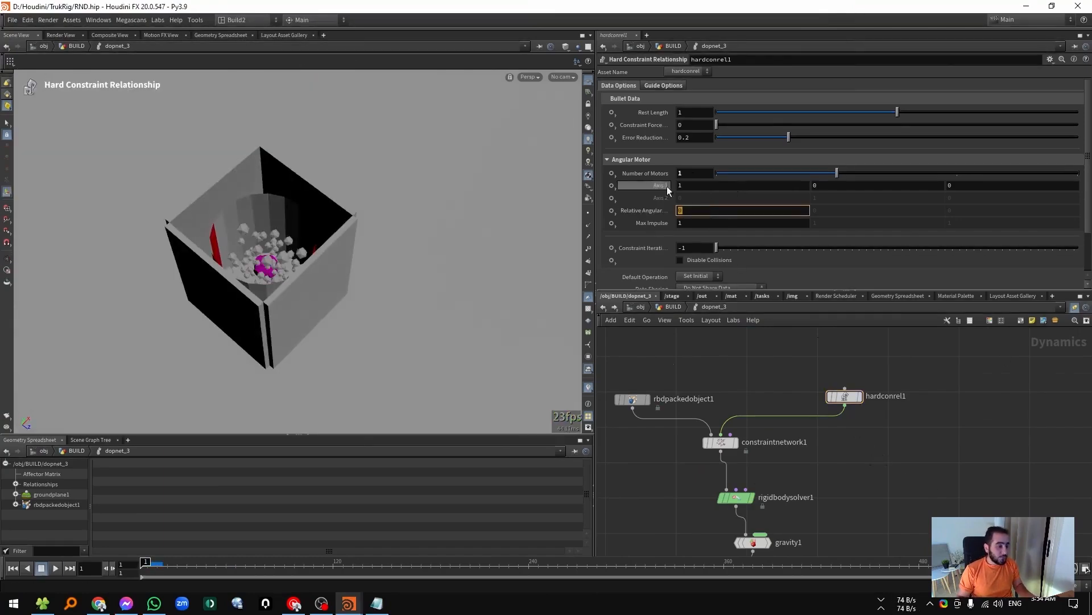
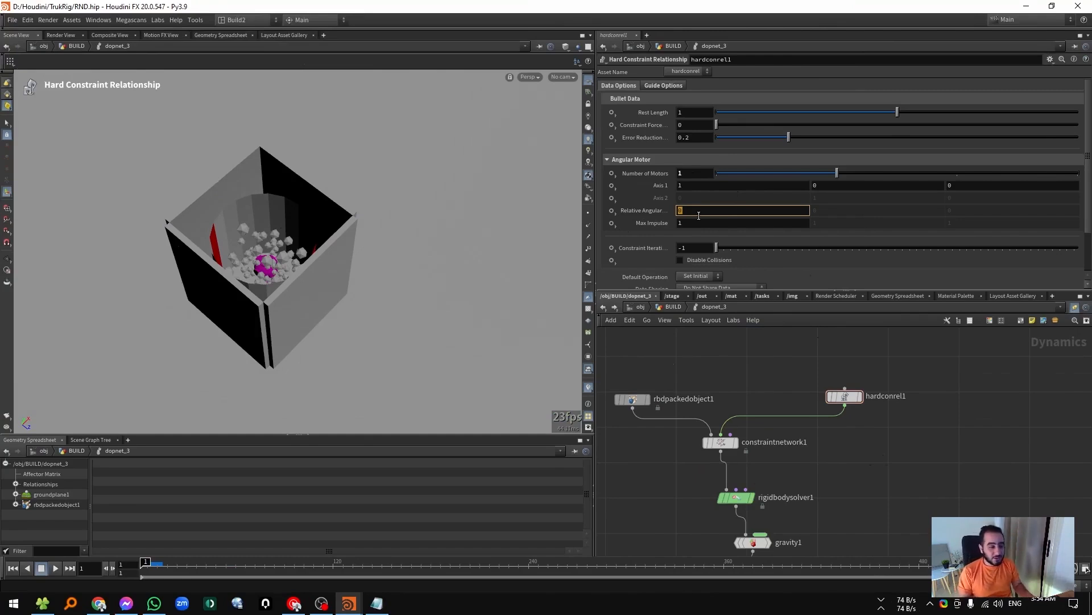
key(Return)
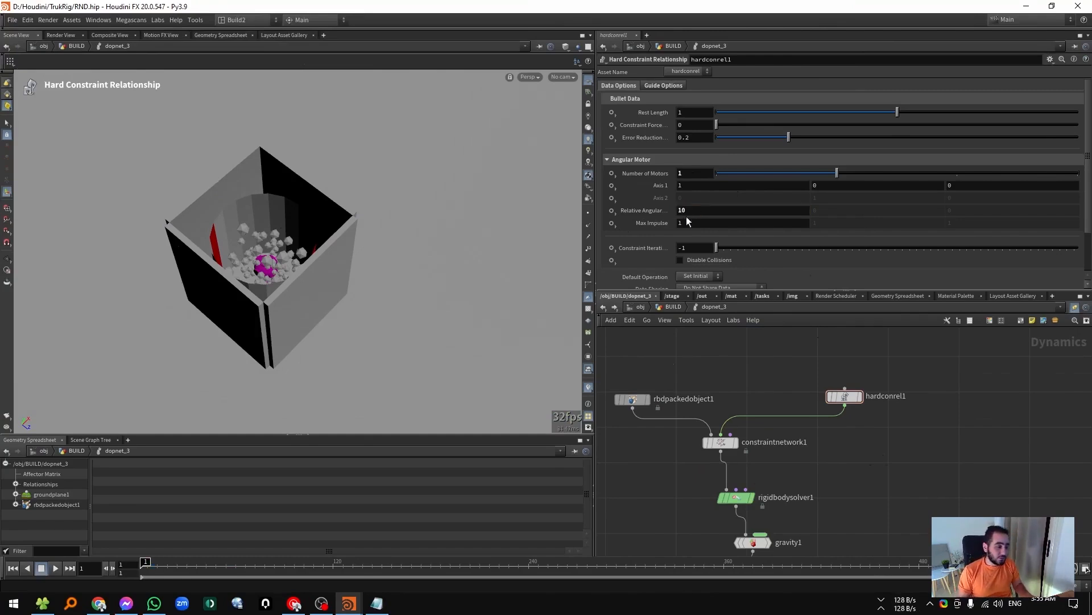
key(Escape)
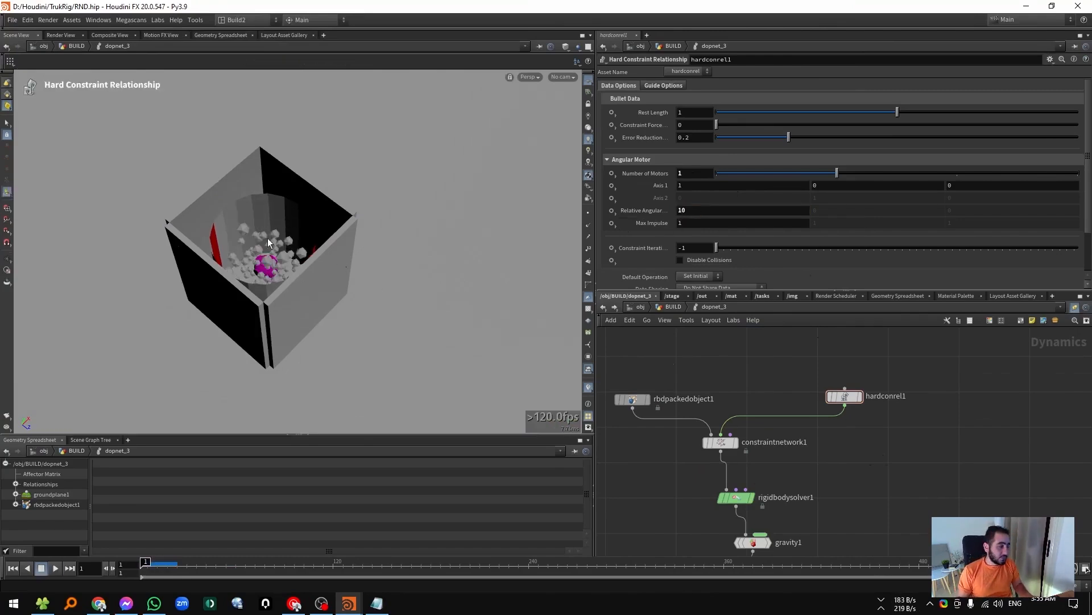
Play the simulation to test the motor's rotation, and undo the last angular velocity change.
drag(267, 238, 267, 241)
key(Return)
key(Escape)
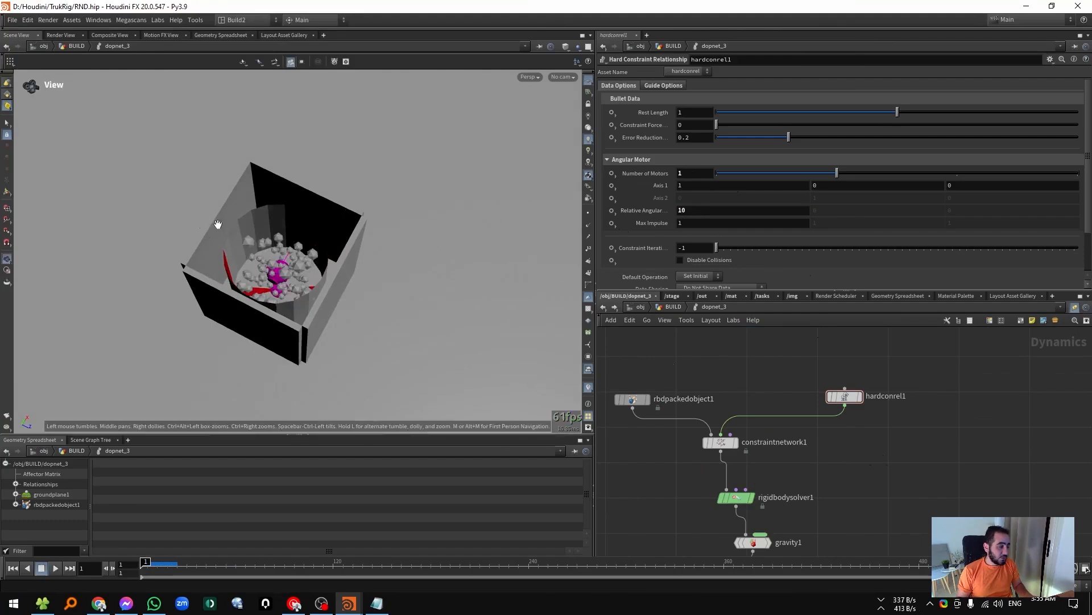
key(Return)
key(space)
key(space)
key(Up)
key(space)
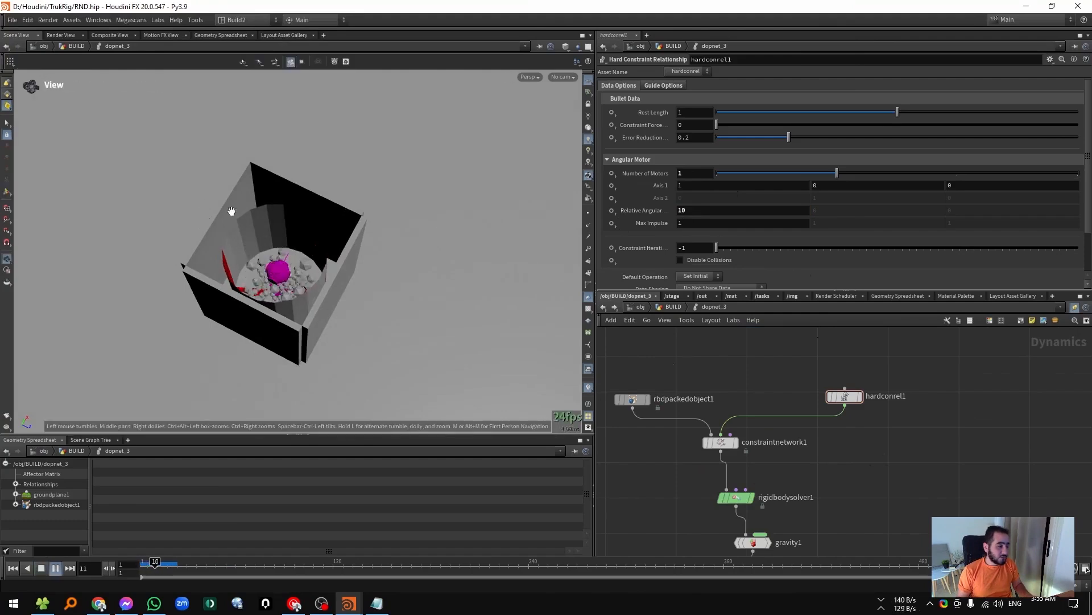
key(ctrl+Up)
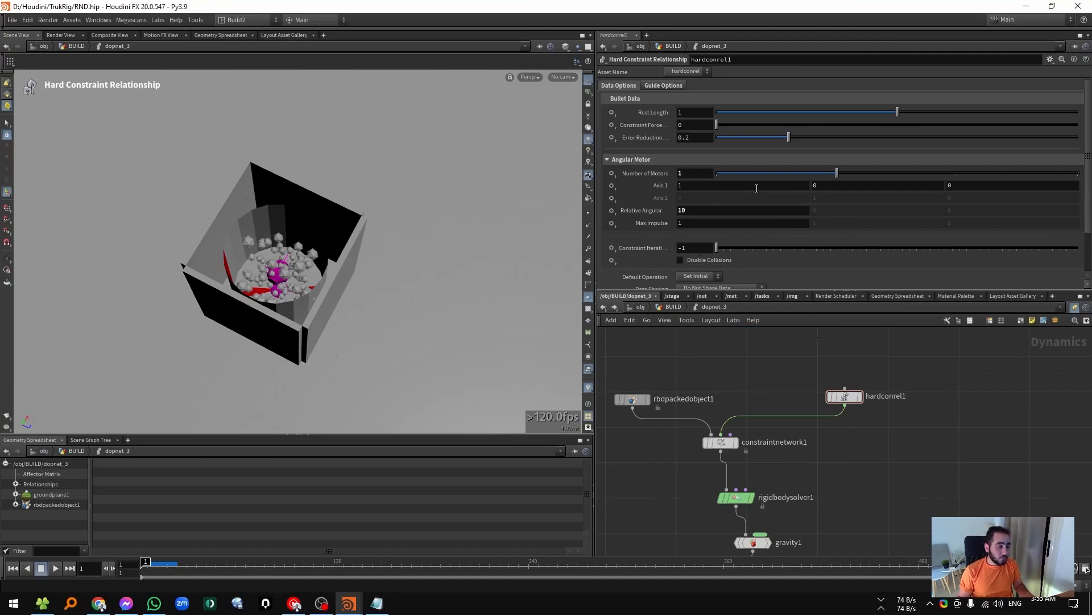
key(ctrl+z)
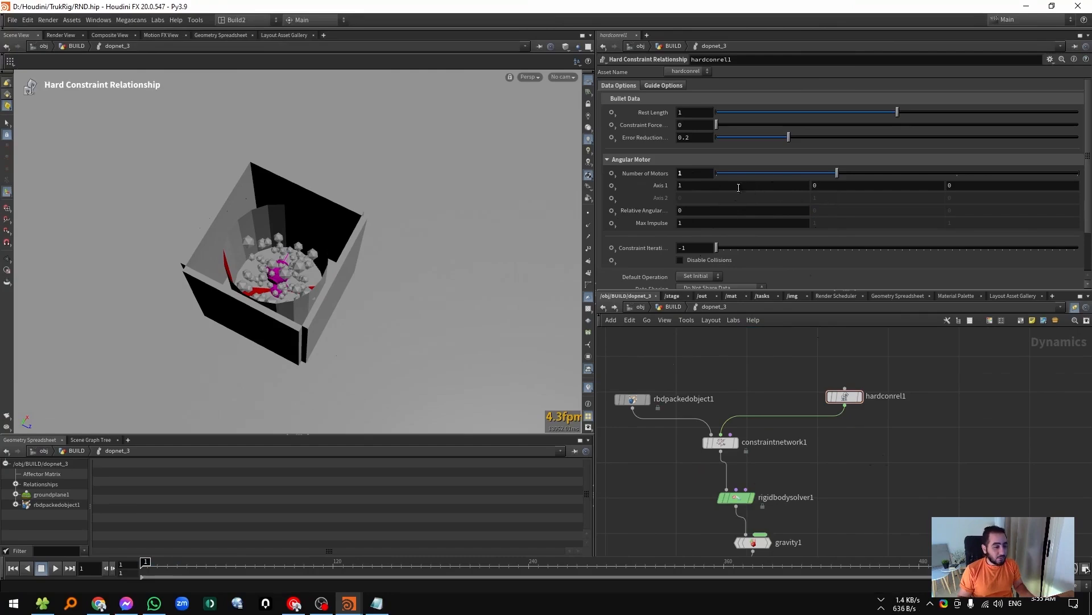
Set the first two components of the motor's Axis 1 to 0 and 1.
click(694, 187)
text(0)
key(Tab)
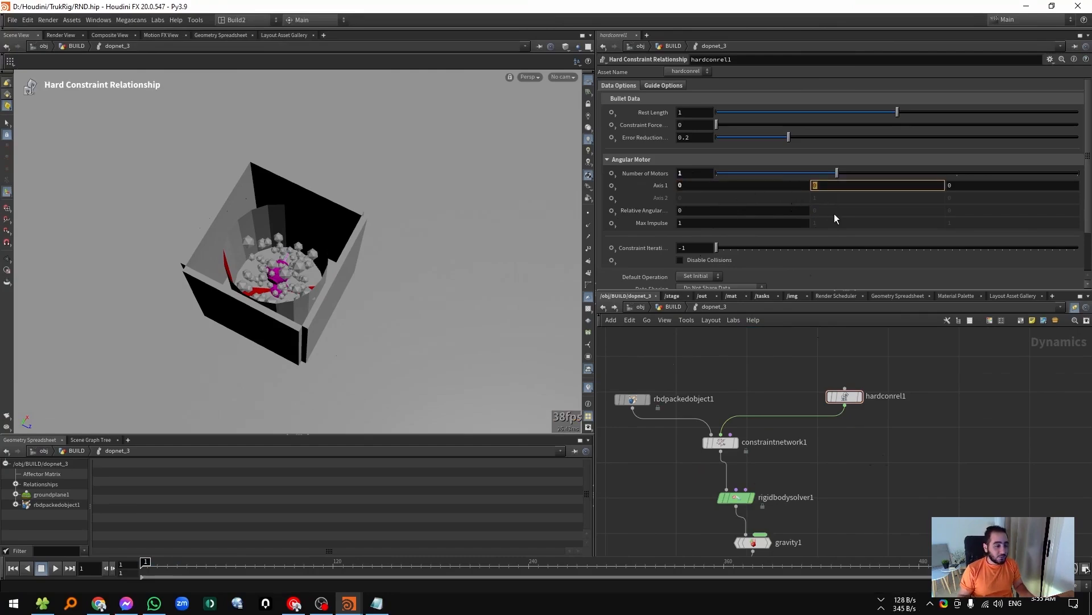
text(1)
key(Return)
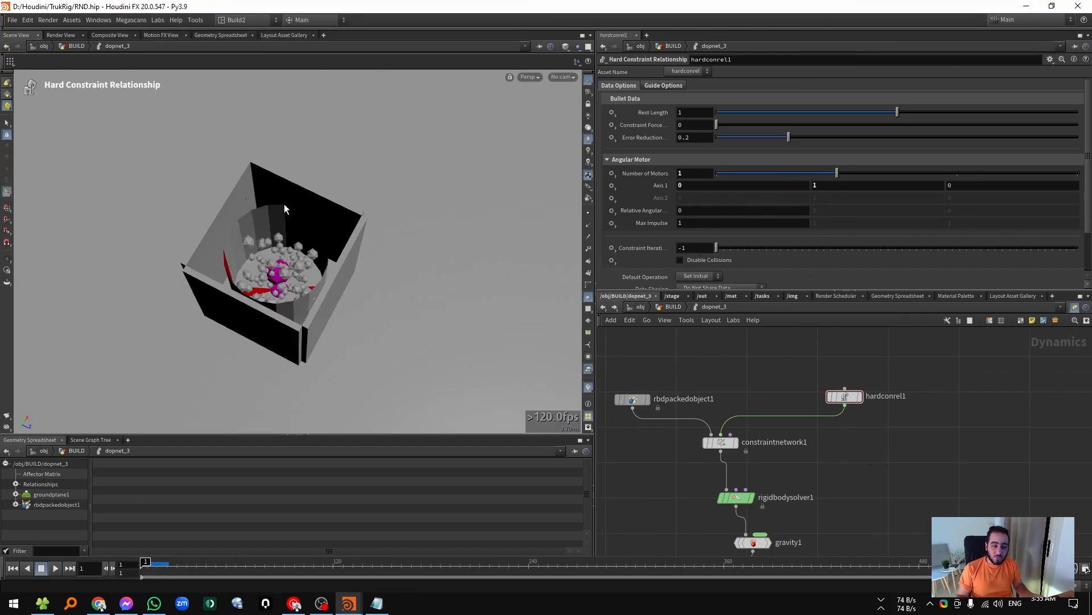
Set the first two components of the motor's Axis 1 to 0.001 and 0.999.
click(708, 186)
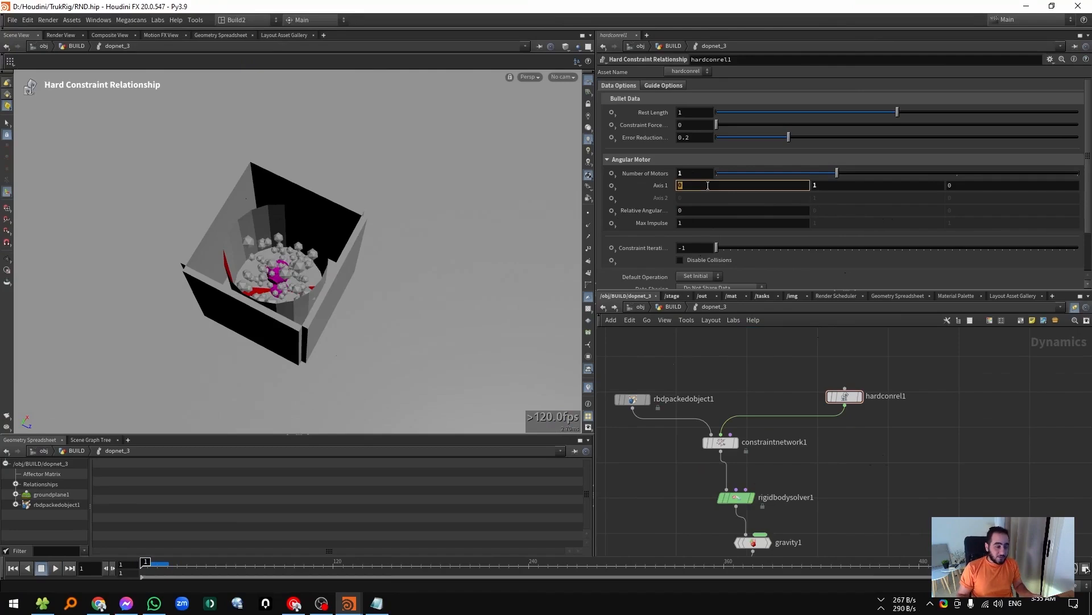
text(0.001)
key(Tab)
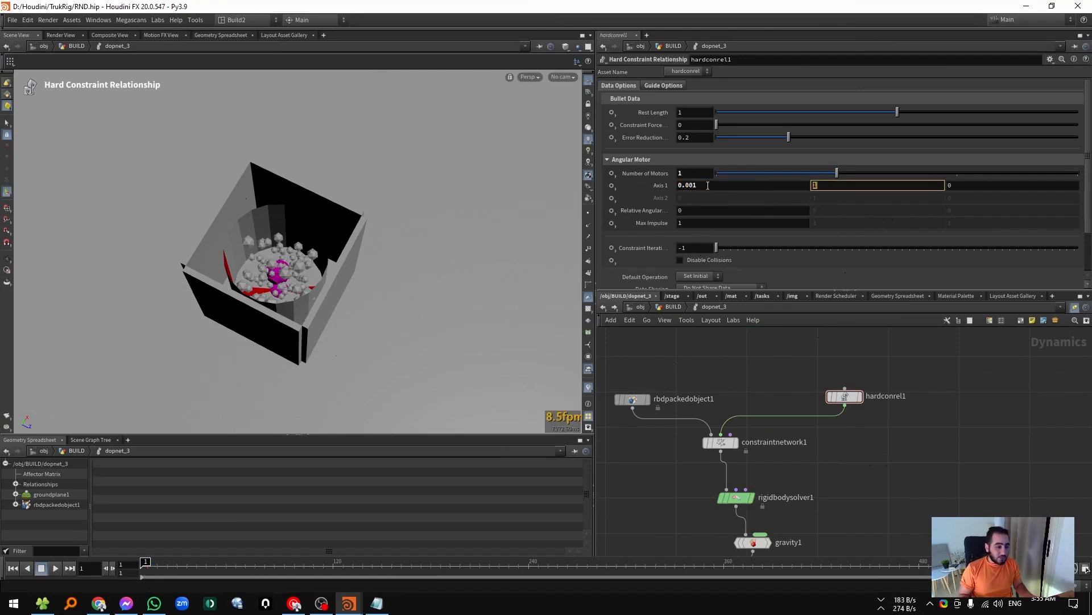
text(0.999)
key(Return)
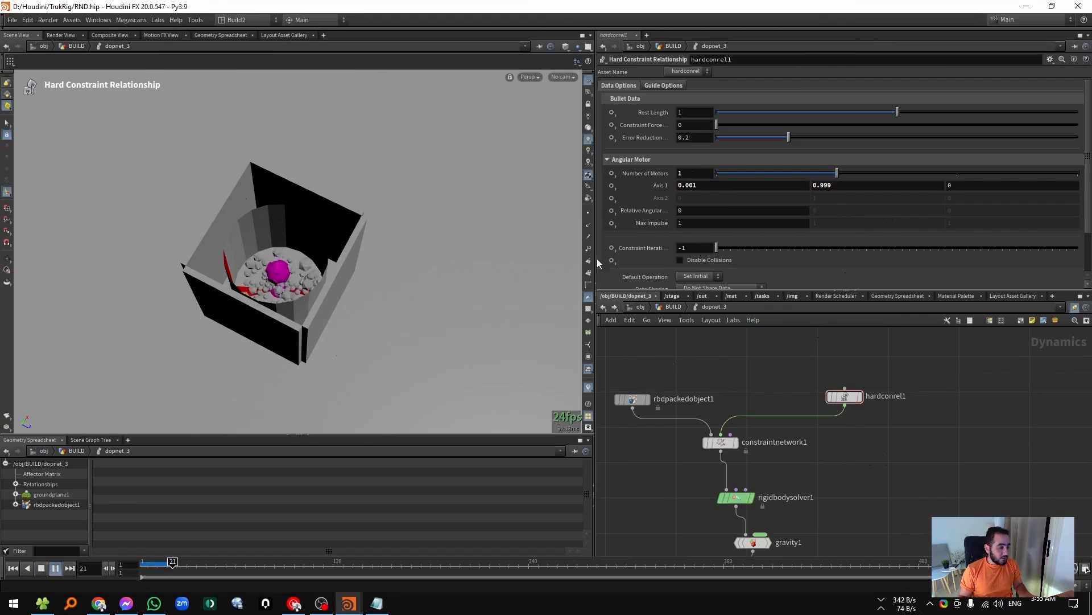
Set the relative angular velocity of the hard constraint's single motor to 10.
click(695, 210)
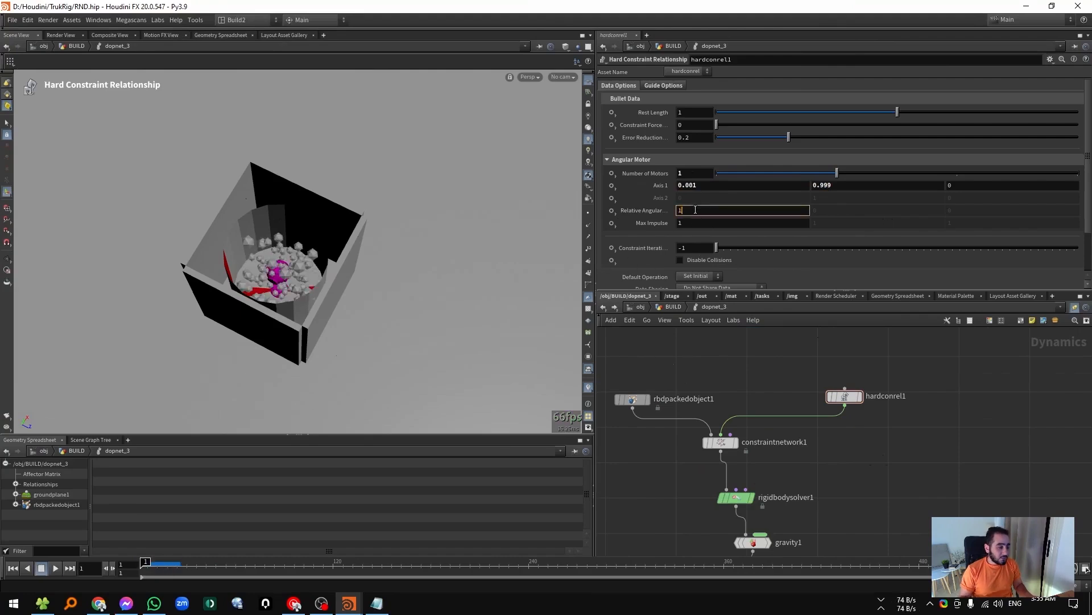
text(10)
key(Return)
click(696, 223)
click(967, 423)
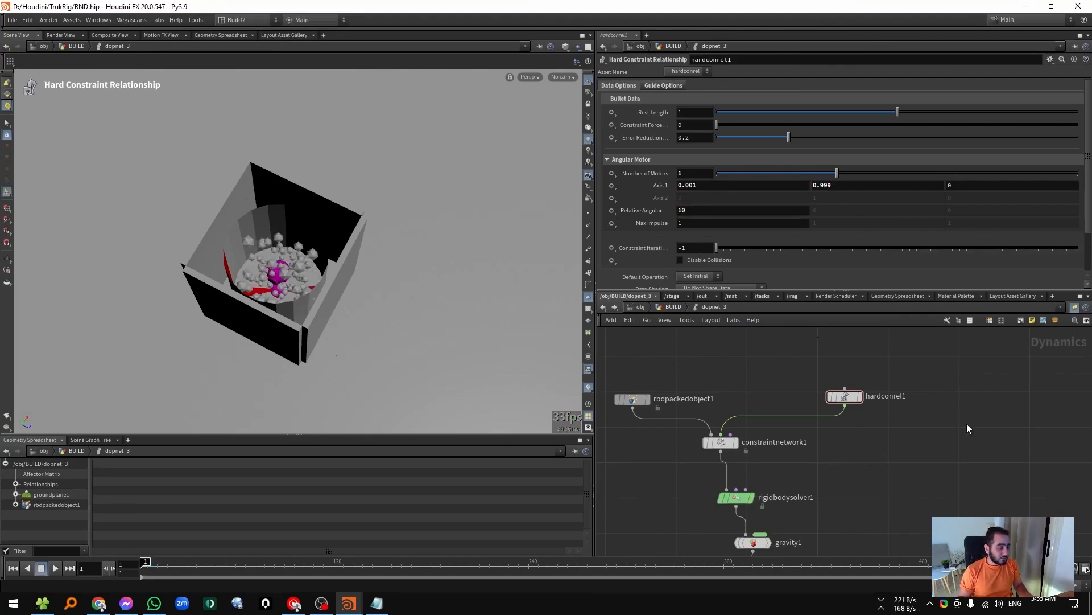
Play the simulation while viewing the spinning cylinder from above, and return to the first frame.
key(Up)
alt+drag(272, 233, 261, 267)
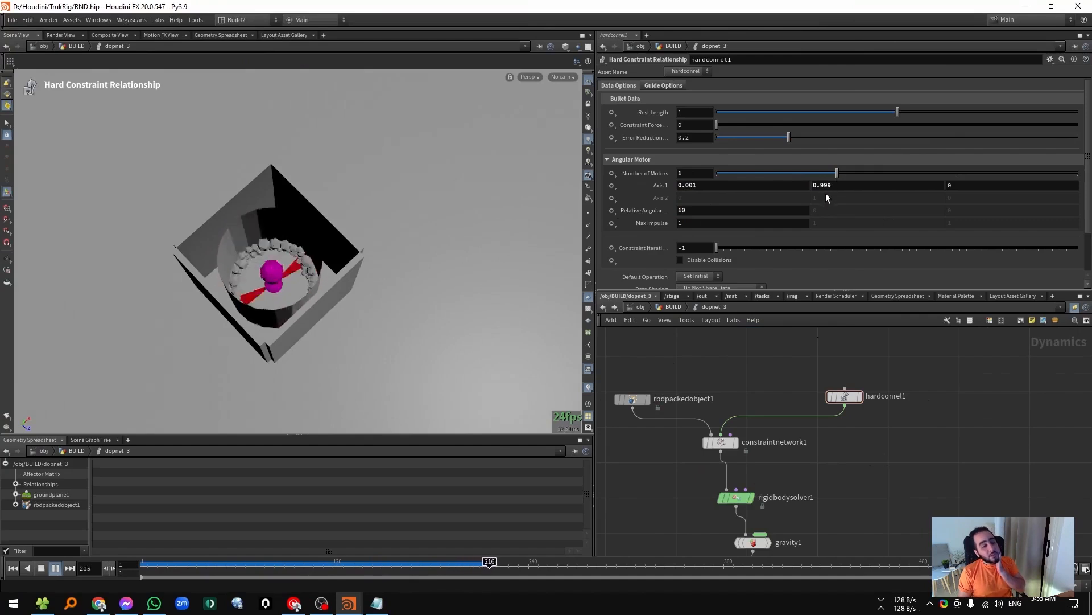
key(ctrl+Up)
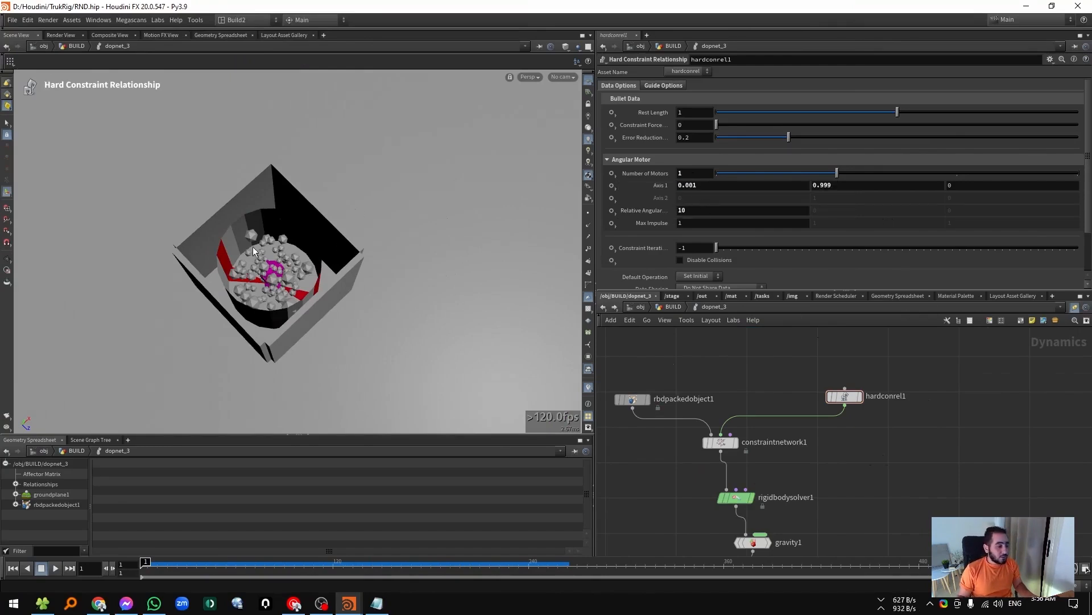
key(Escape)
drag(252, 247, 250, 275)
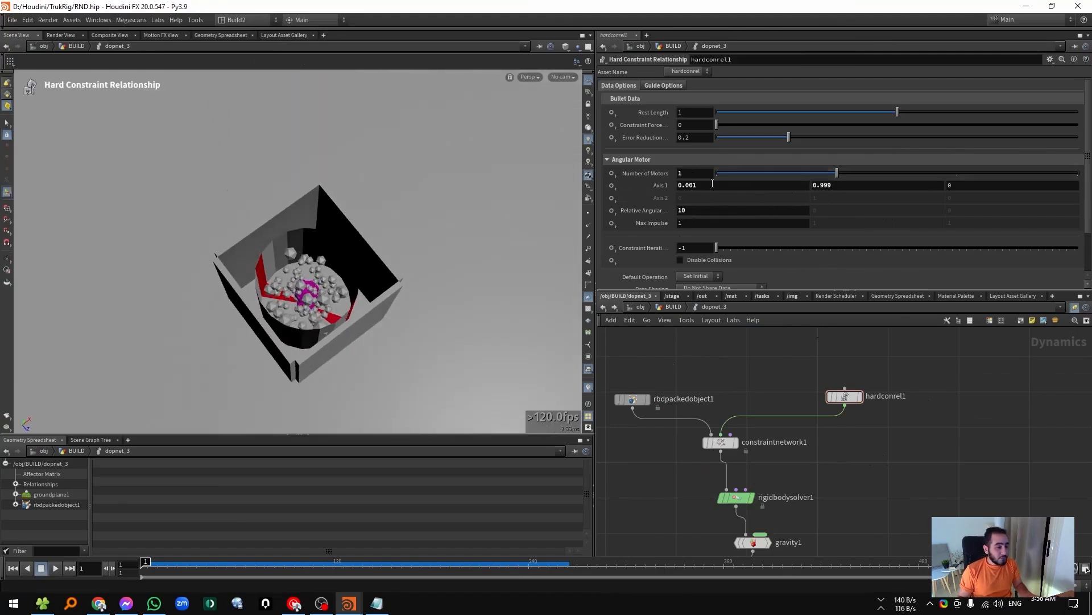
Reset the angular motor's Axis 1 to its default 1, 0, 0 and set the number of motors to 3.
ctrl+middle_click(660, 187)
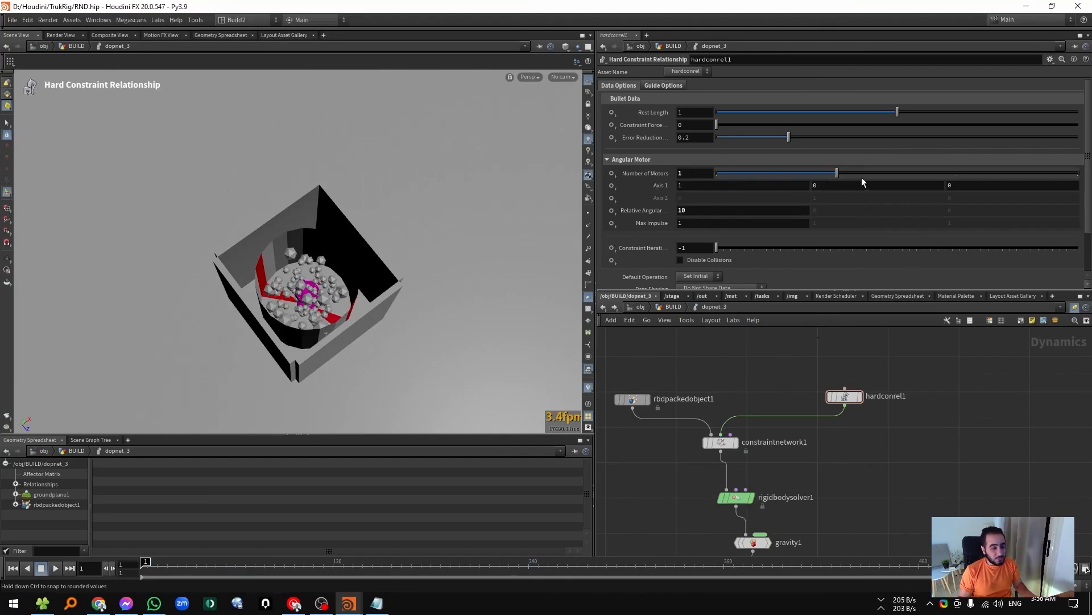
click(923, 172)
click(1050, 173)
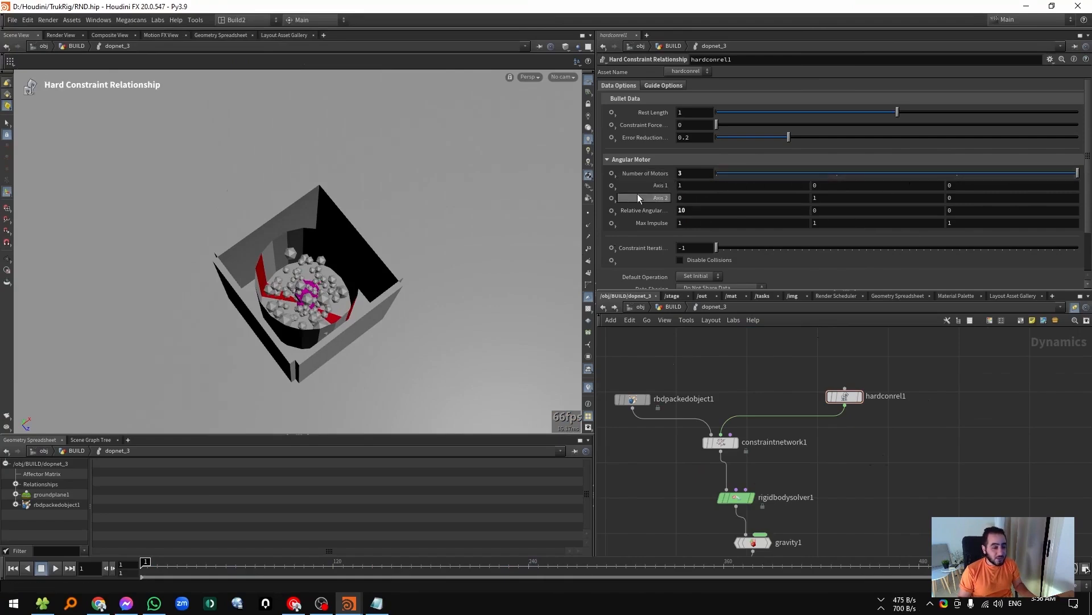
Set the angular motor's Axis 2 to 0, 0, 1.
scroll(305, 304, up, 4)
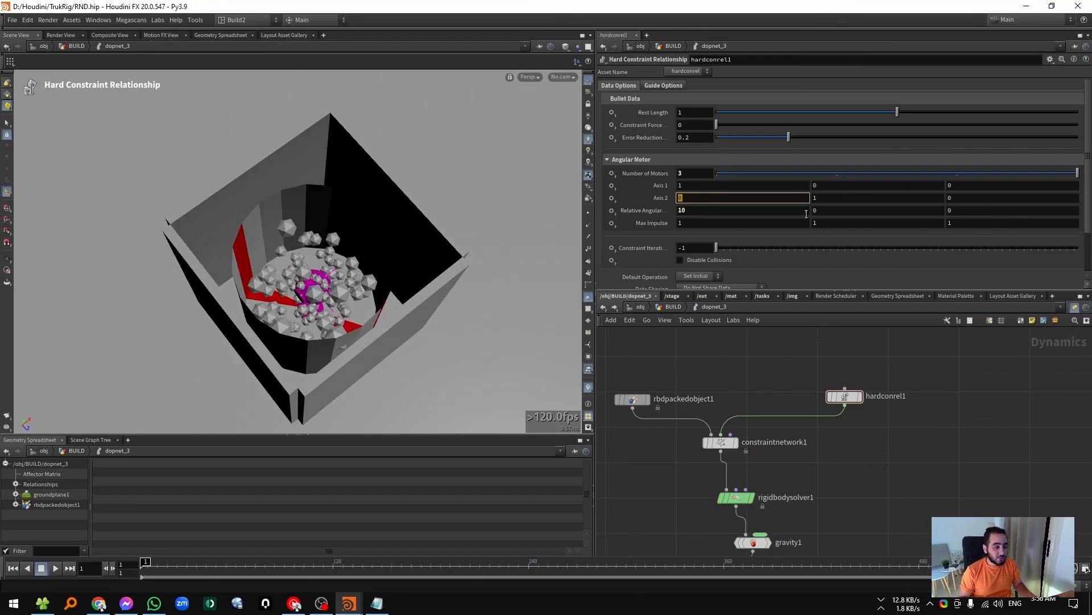
click(970, 198)
key(BackSpace)
text(1)
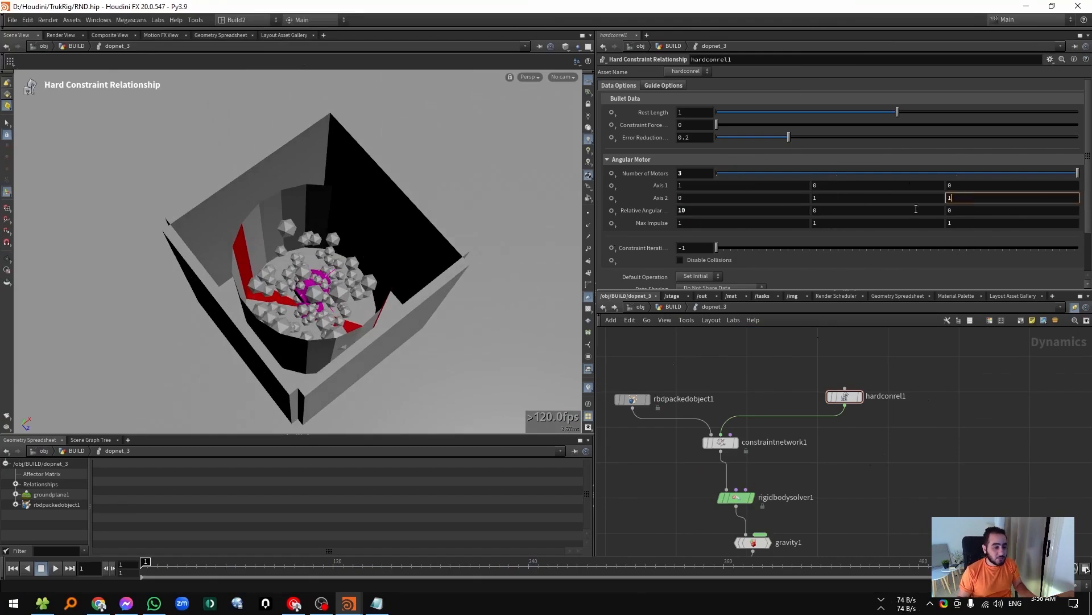
double_click(869, 200)
text(0)
key(Return)
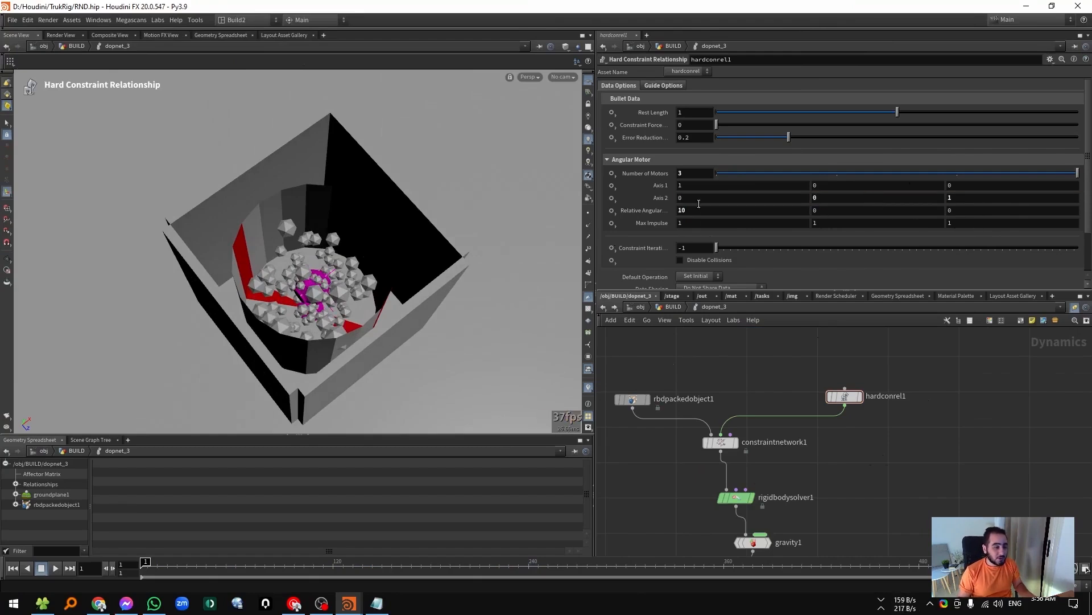
Set the three-motor constraint's relative angular velocity to 0, 0, 10.
double_click(992, 210)
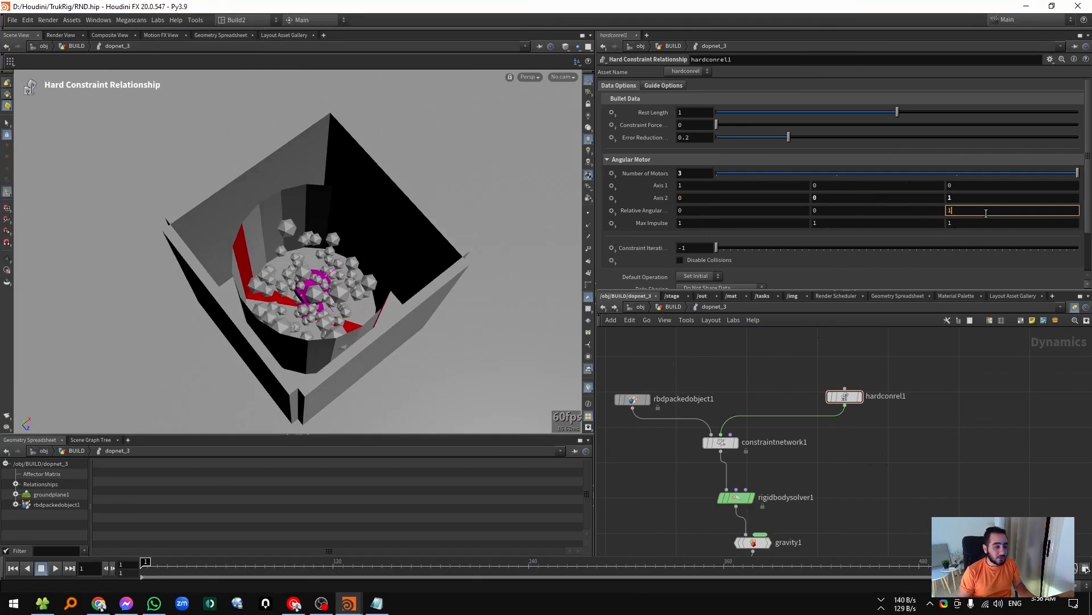
text(10)
key(Return)
Play and scrub the simulation to check the three-motor rotation from above, and return to the first frame.
key(Up)
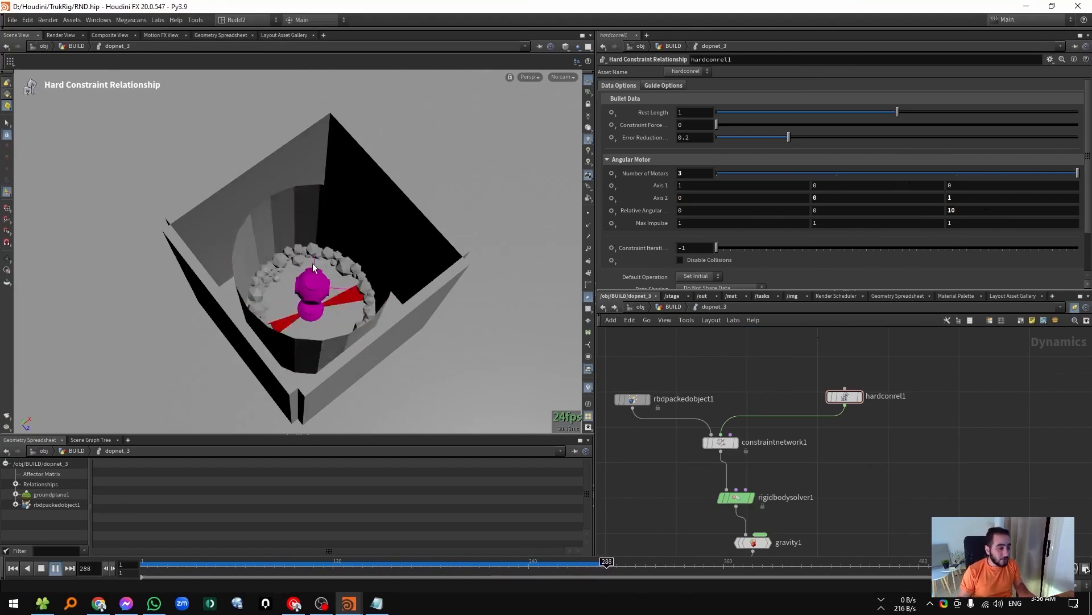
mouse_move(401, 564)
mouse_down()
mouse_move(180, 562)
mouse_move(379, 560)
mouse_up()
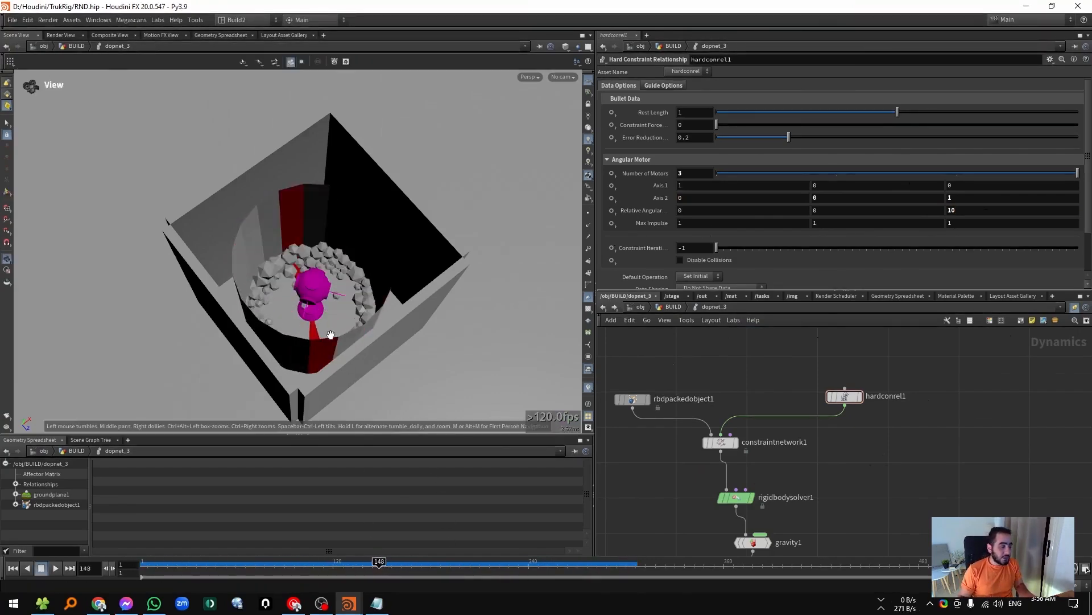
alt+drag(328, 333, 319, 364)
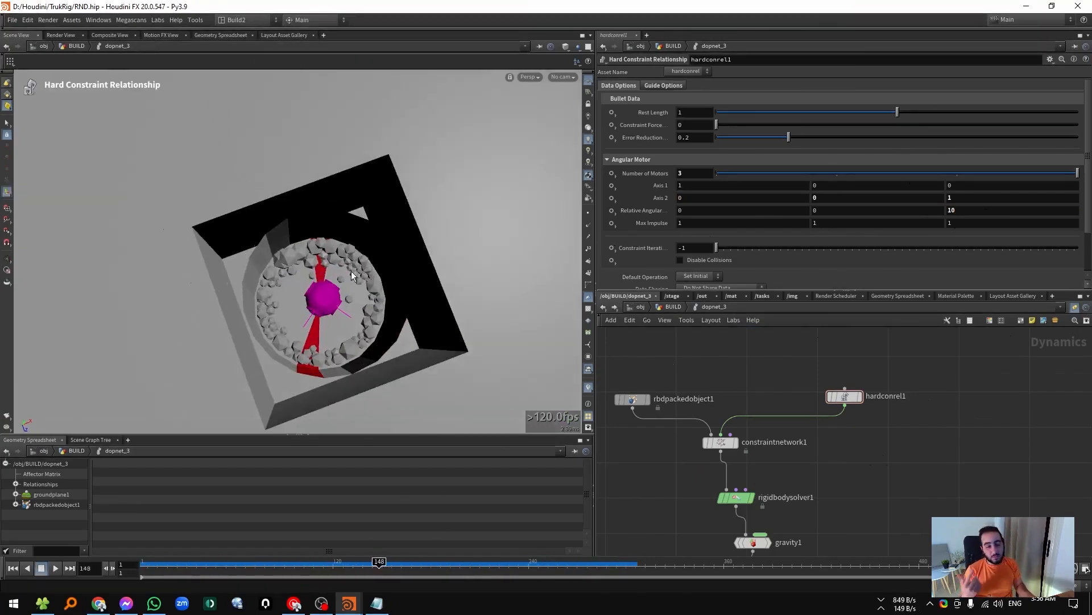
key(ctrl+Up)
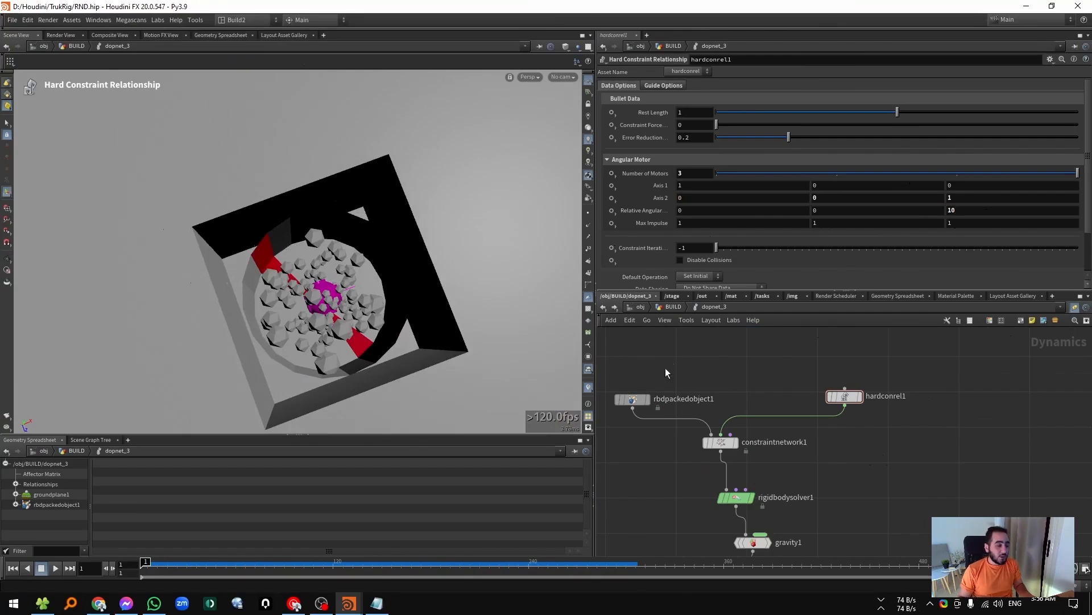
Go up to the BUILD geometry network and enter the dopnet_2 vehicle simulation.
click(669, 306)
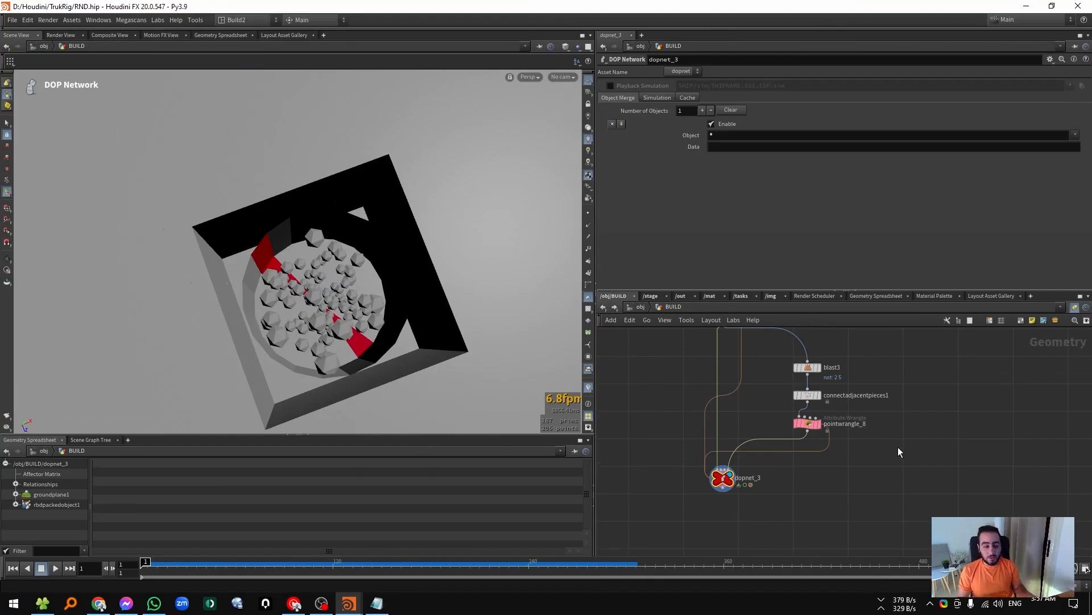
scroll(743, 470, down, 5)
middle_drag(867, 454, 731, 492)
scroll(827, 462, down, 3)
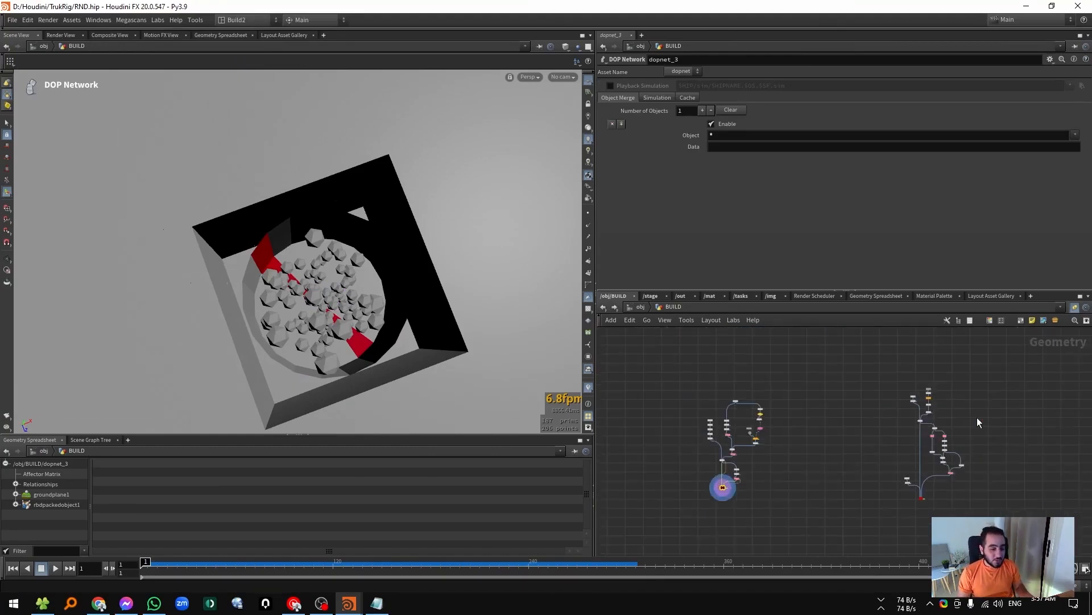
scroll(977, 417, up, 3)
scroll(888, 506, up, 3)
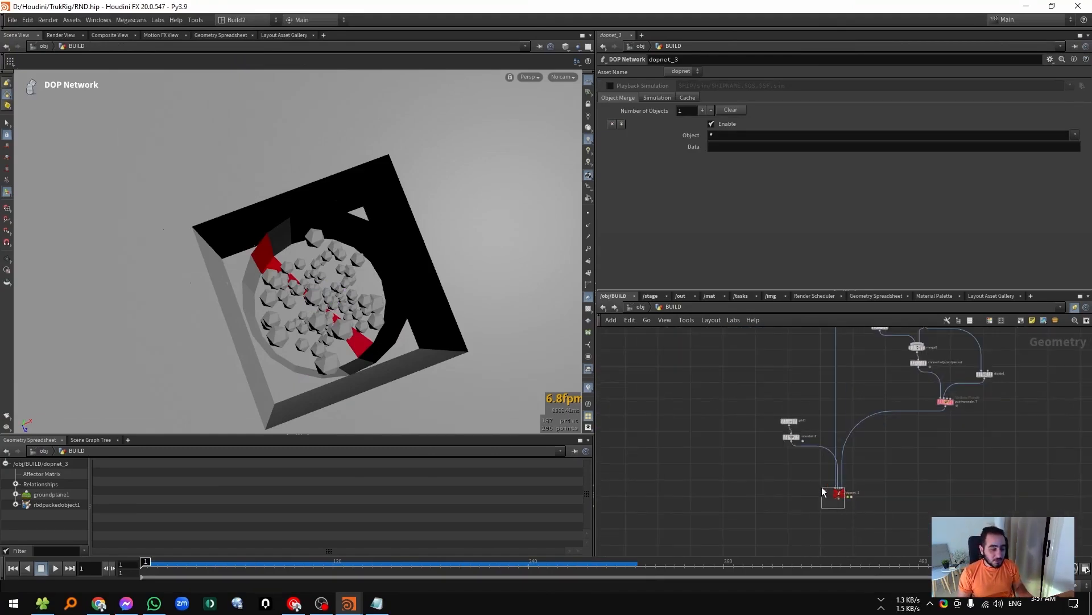
double_click(836, 490)
Play the wheeled box simulation, view its motion from several angles, and return to the first frame.
alt+drag(464, 339, 463, 302)
alt+middle_drag(463, 302, 434, 220)
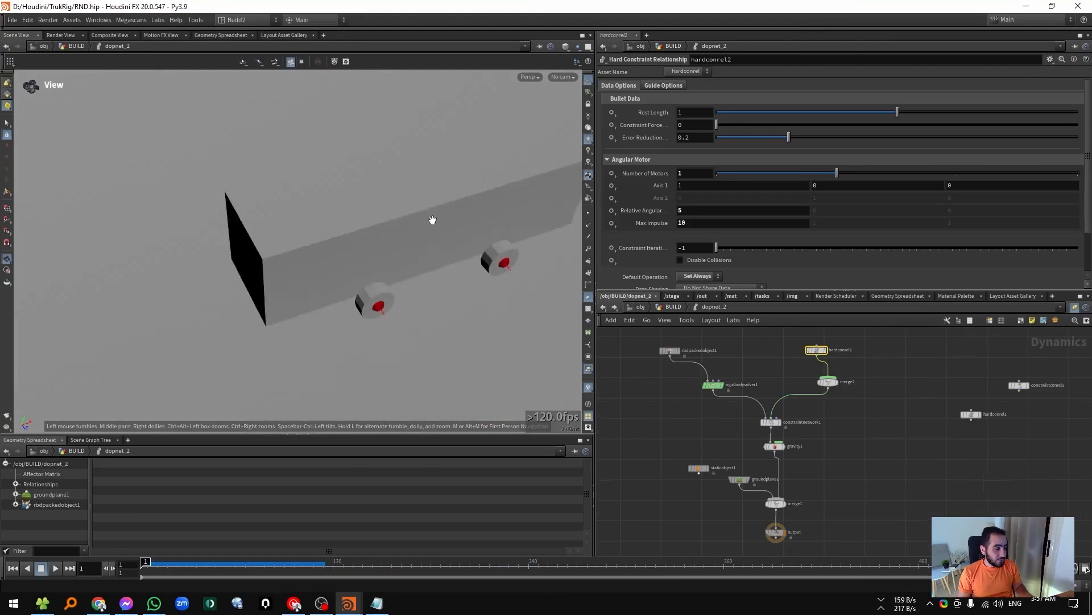
alt+right_drag(434, 220, 375, 222)
key(Up)
alt+drag(432, 278, 262, 258)
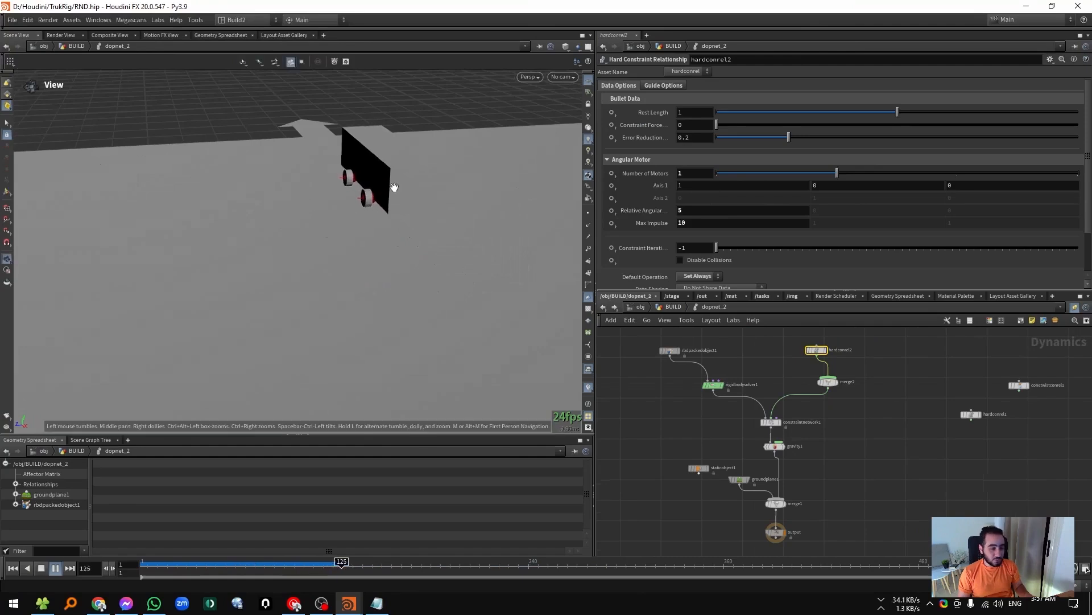
key(ctrl+Up)
drag(415, 267, 273, 288)
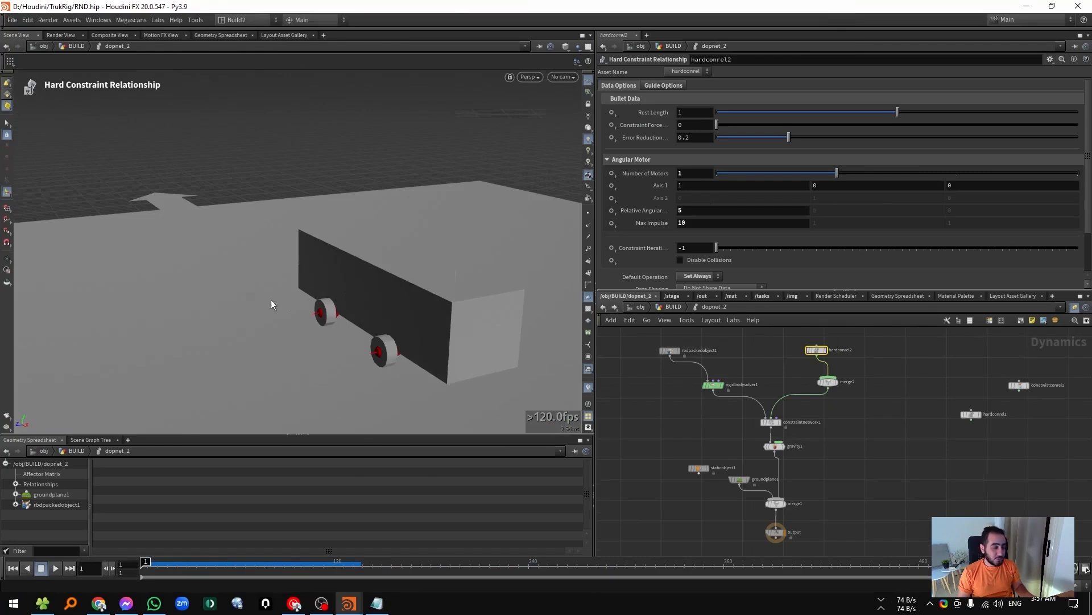
drag(271, 299, 296, 319)
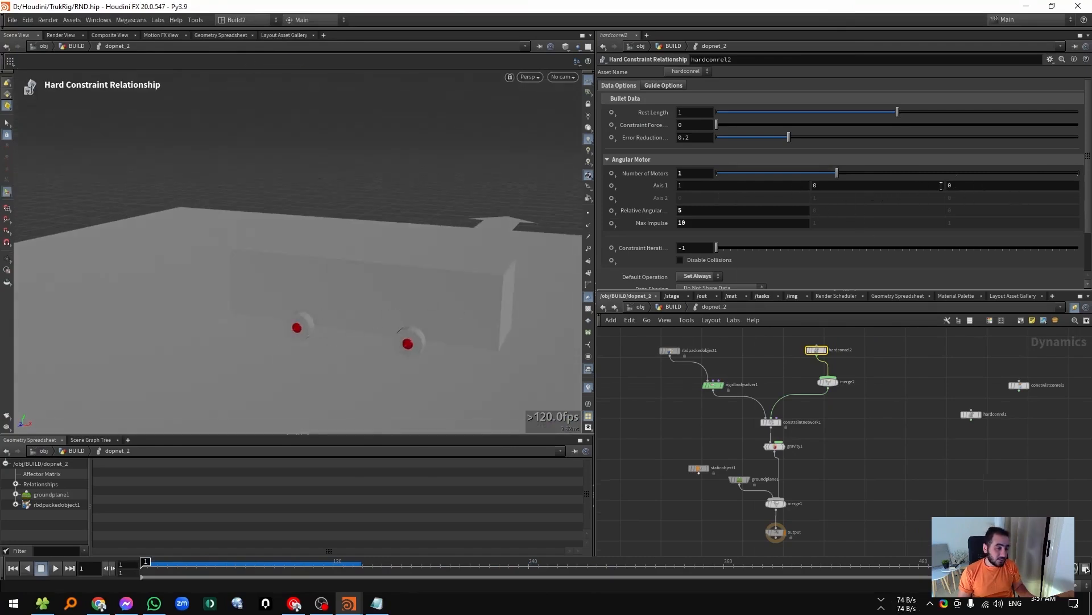
Examine the v@axis1 assignment in the pointwrangle_7 code that feeds dopnet_2, and reopen that DOP network.
key(u)
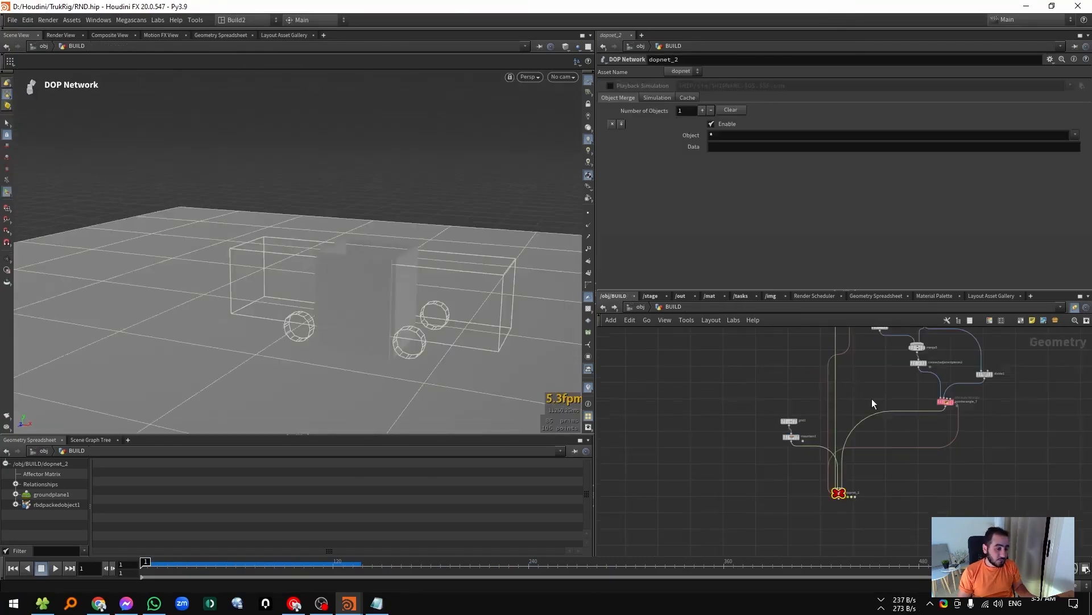
click(951, 402)
key(Escape)
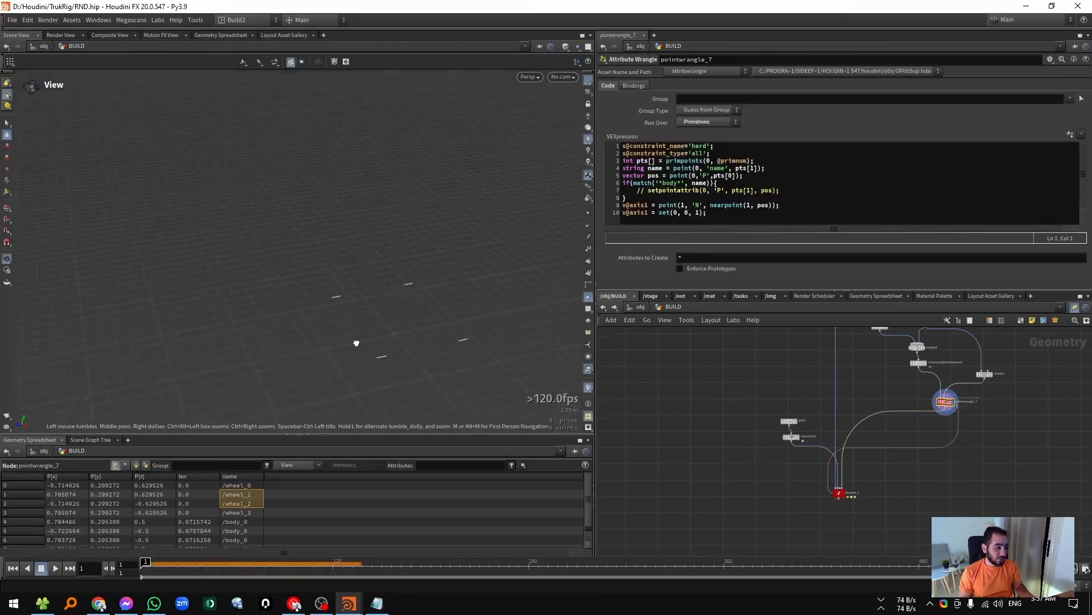
key(Return)
click(697, 212)
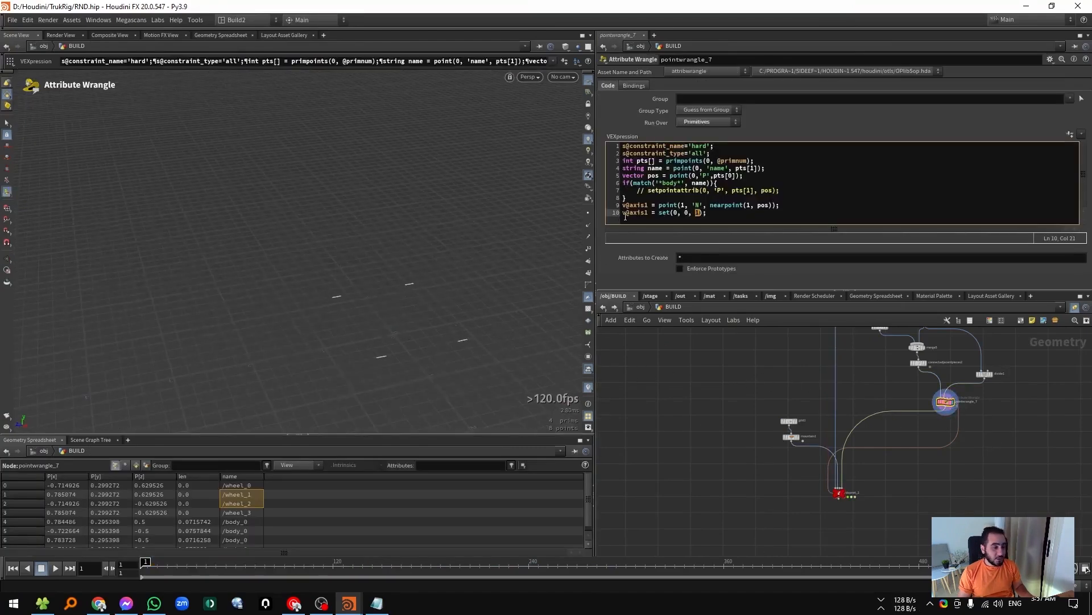
drag(648, 212, 632, 213)
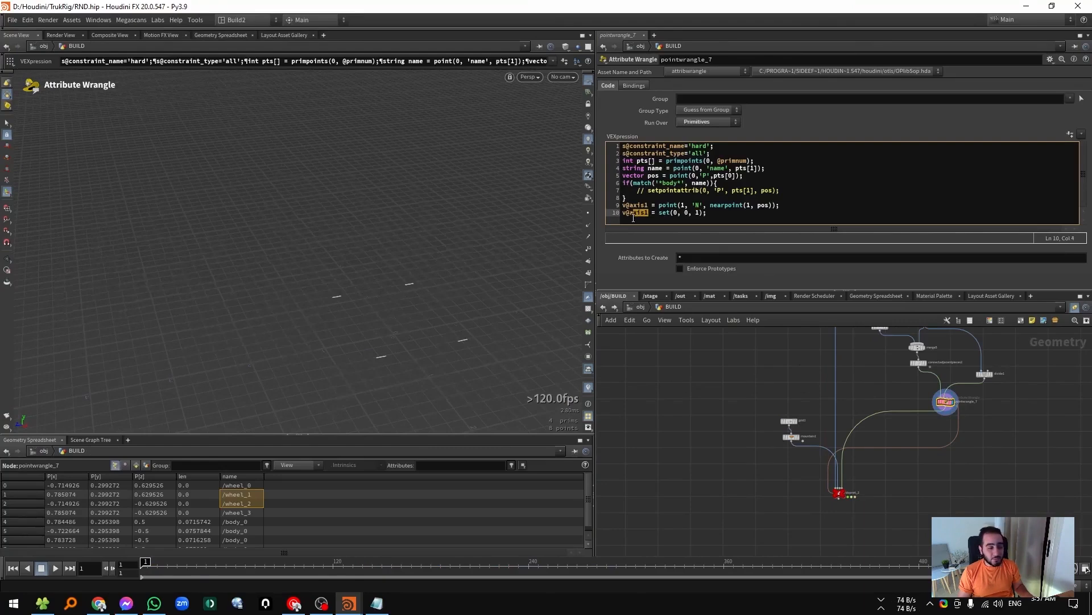
middle_click(948, 405)
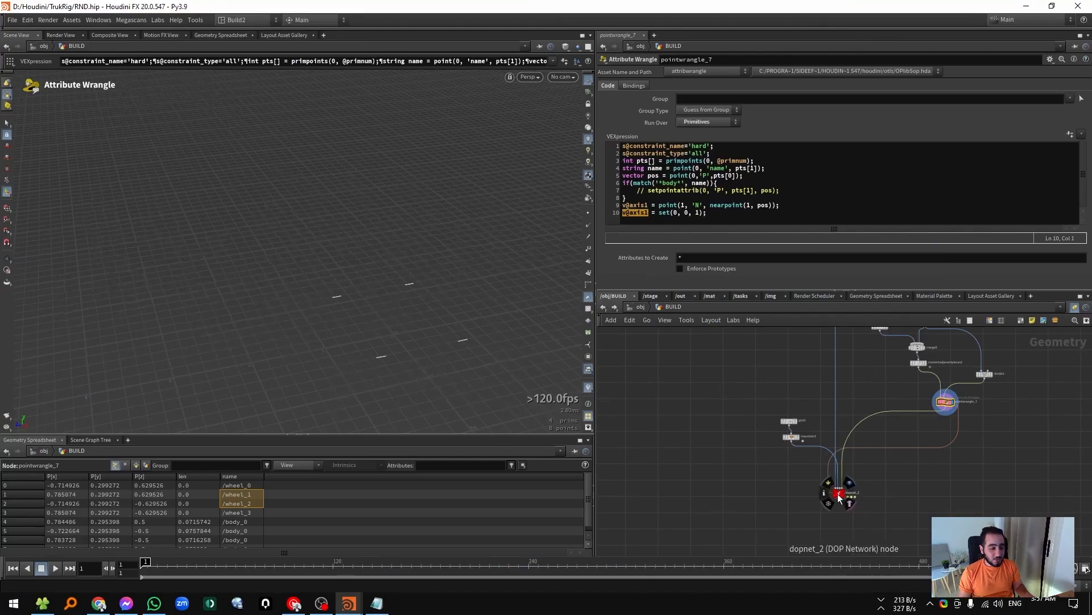
double_click(842, 500)
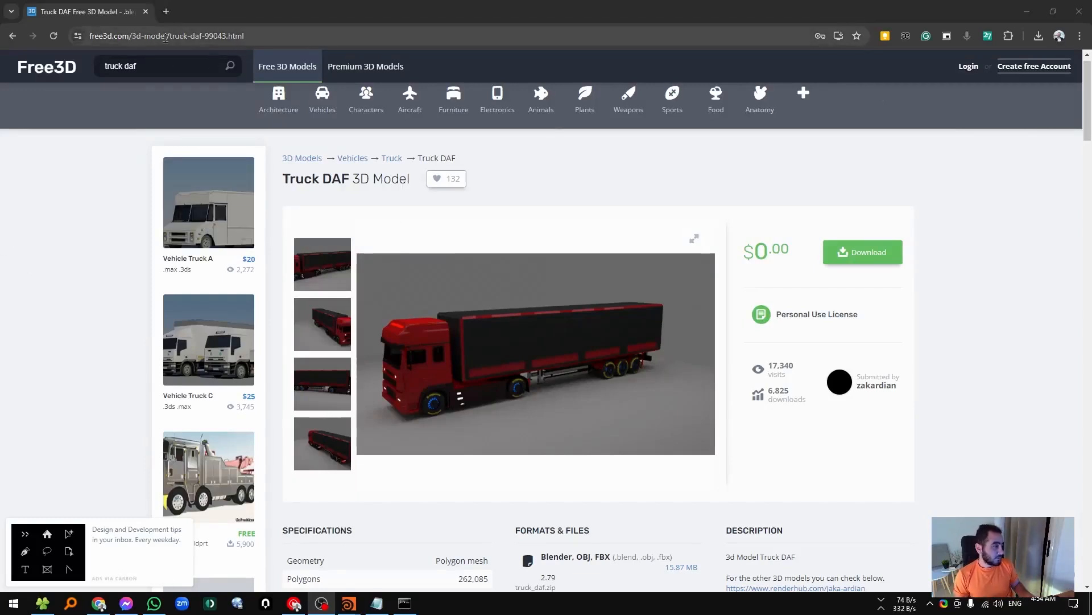
Review the free Truck DAF 3D model's page on Free3D, and switch back to Houdini.
scroll(586, 237, down, 1)
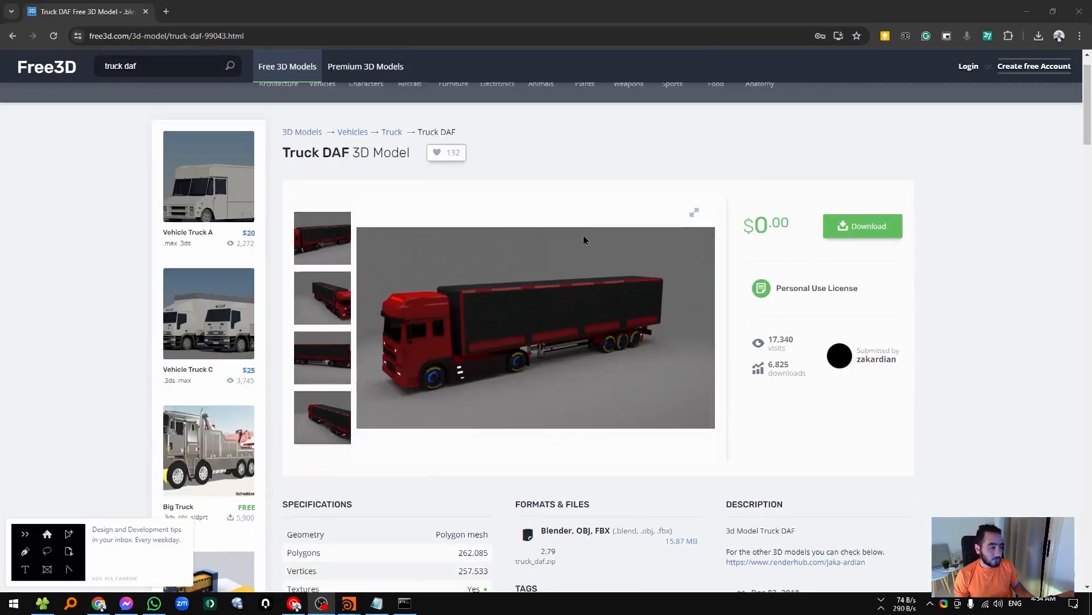
scroll(592, 225, up, 1)
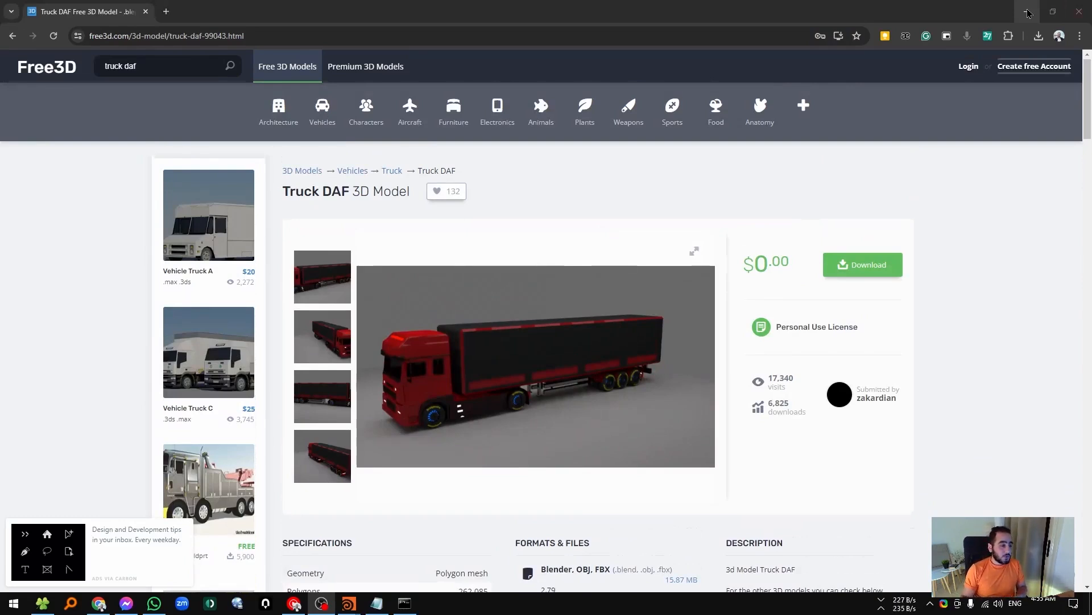
click(1028, 12)
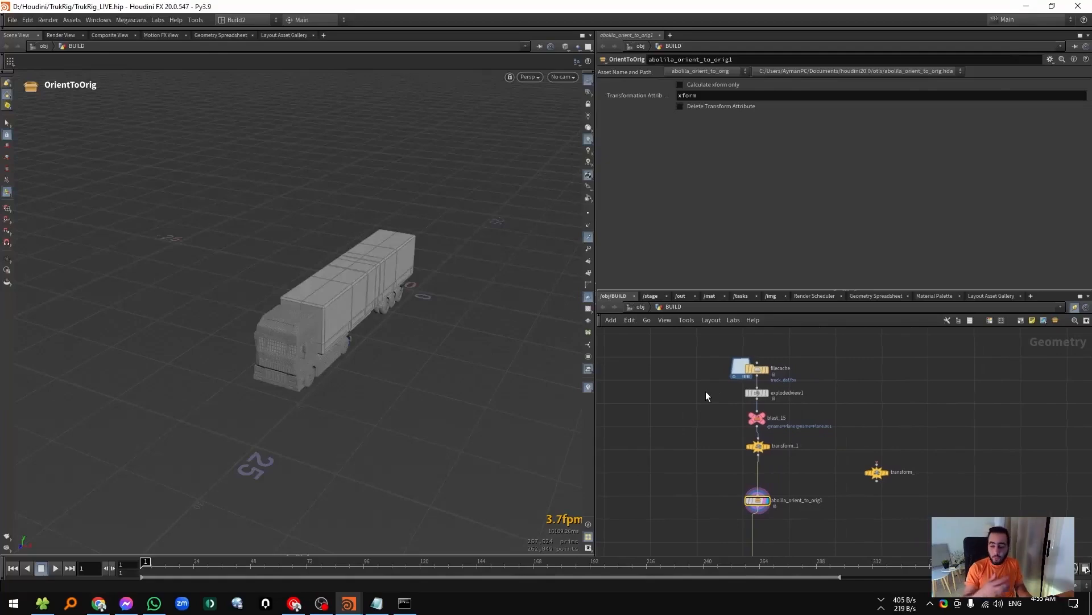
Examine the imported truck at the filecache, blast_15 and transform_1 nodes in the BUILD network.
key(Escape)
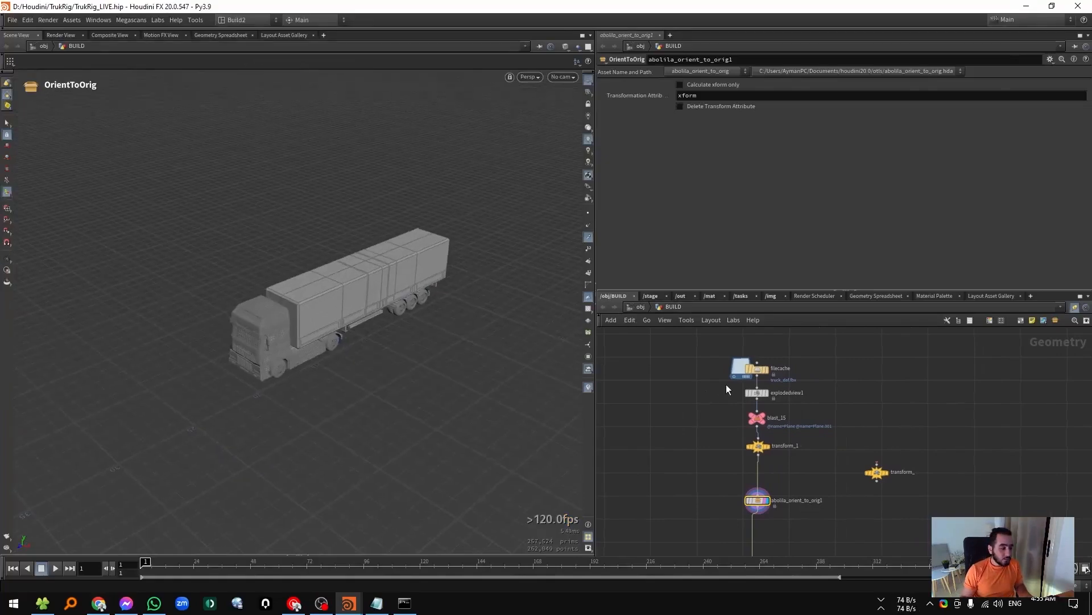
click(764, 367)
key(h)
drag(340, 284, 282, 228)
click(759, 413)
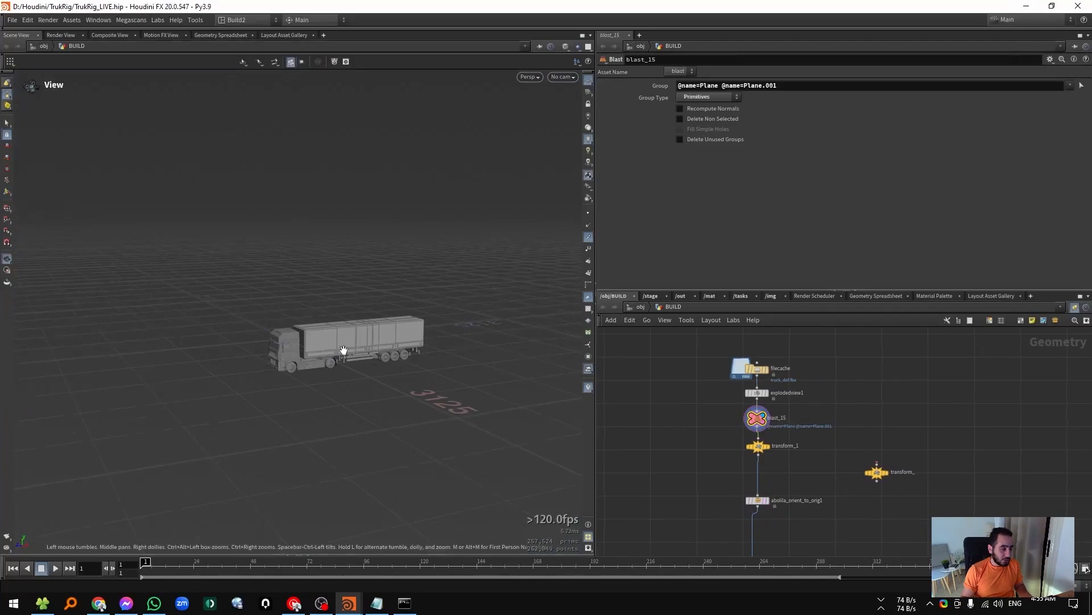
click(772, 445)
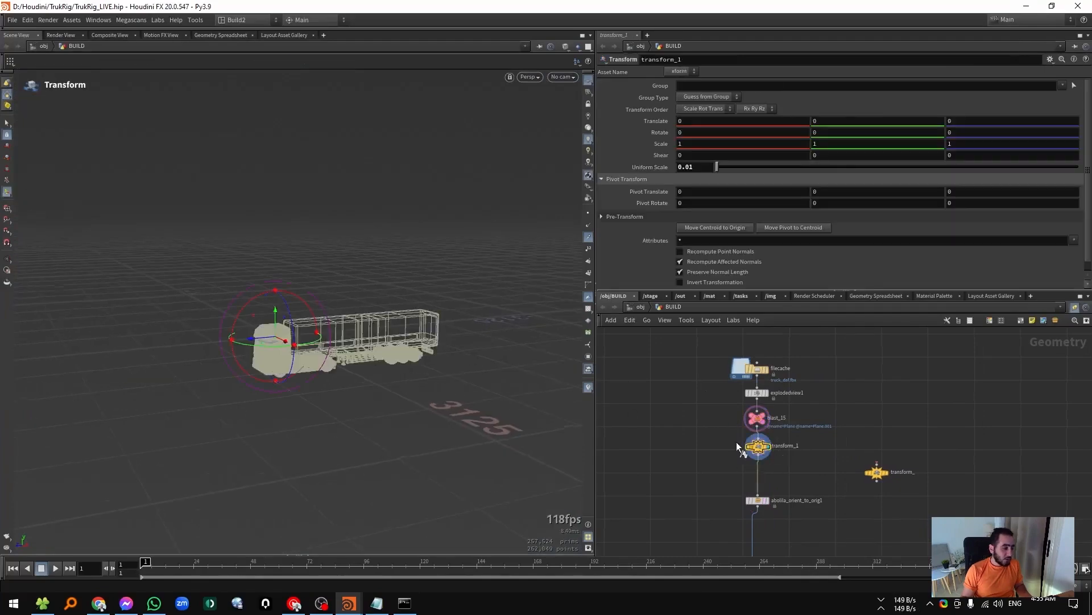
key(space+h)
drag(285, 333, 279, 359)
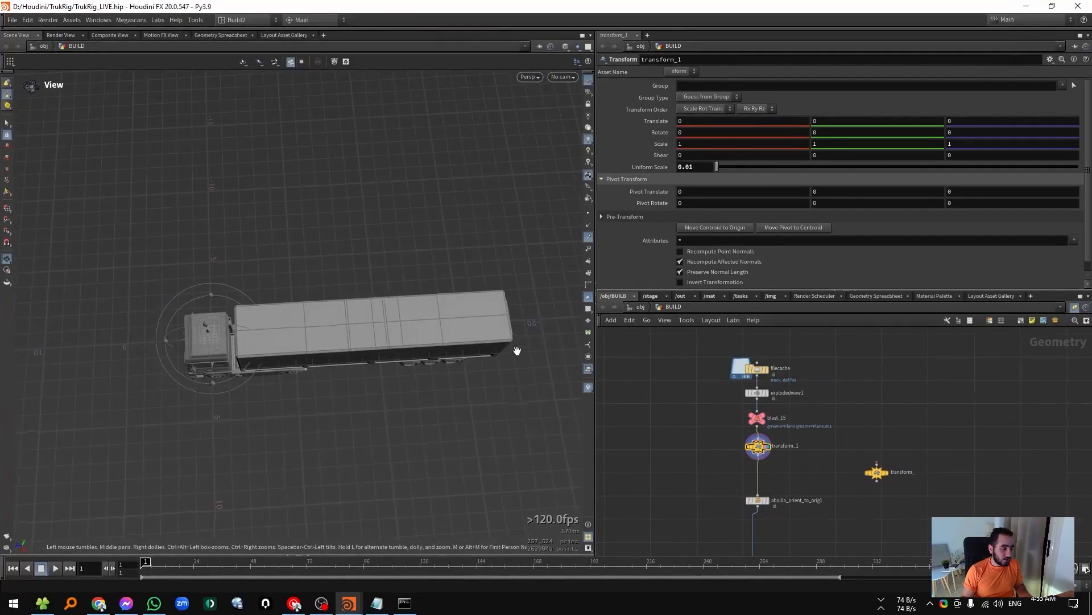
Examine the truck from several angles at transform_1, and display the abolila_orient_to_orig1 node's output.
drag(405, 339, 597, 328)
mouse_move(364, 341)
mouse_down()
mouse_move(317, 356)
mouse_move(344, 341)
mouse_up()
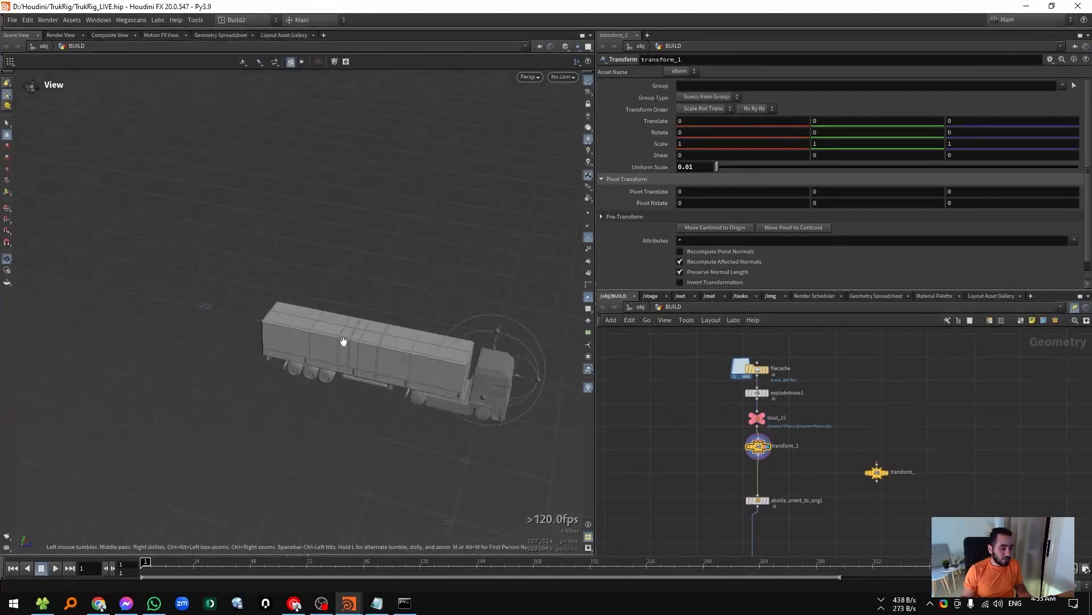
drag(190, 315, 315, 288)
scroll(811, 473, up, 2)
click(753, 513)
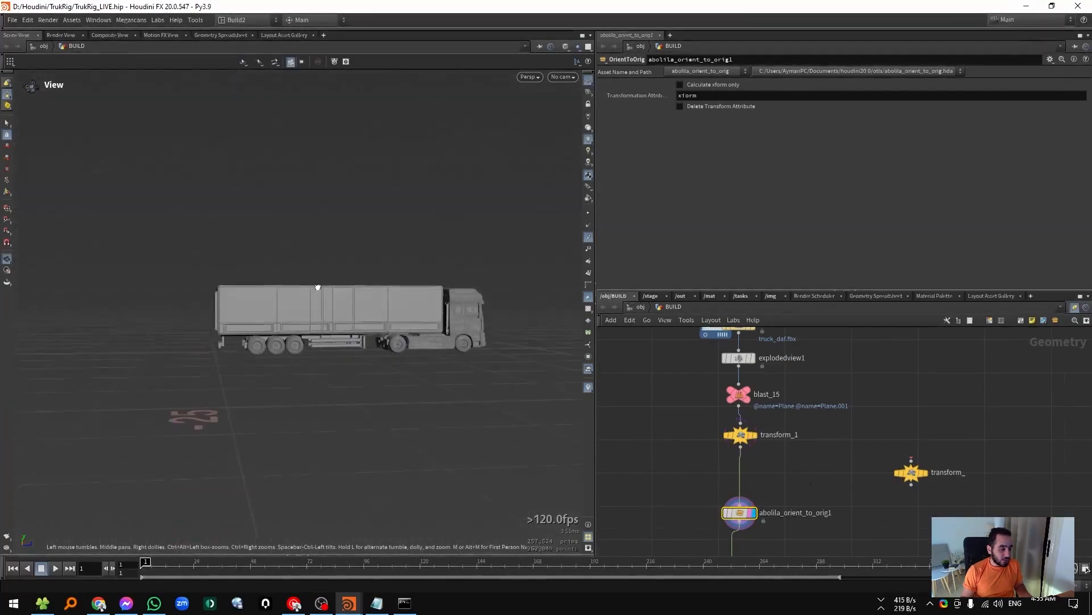
Connect the transform_ node to transform_1's output, display it, and inspect the rotated truck.
drag(909, 475, 741, 448)
click(857, 486)
alt+drag(342, 373, 258, 349)
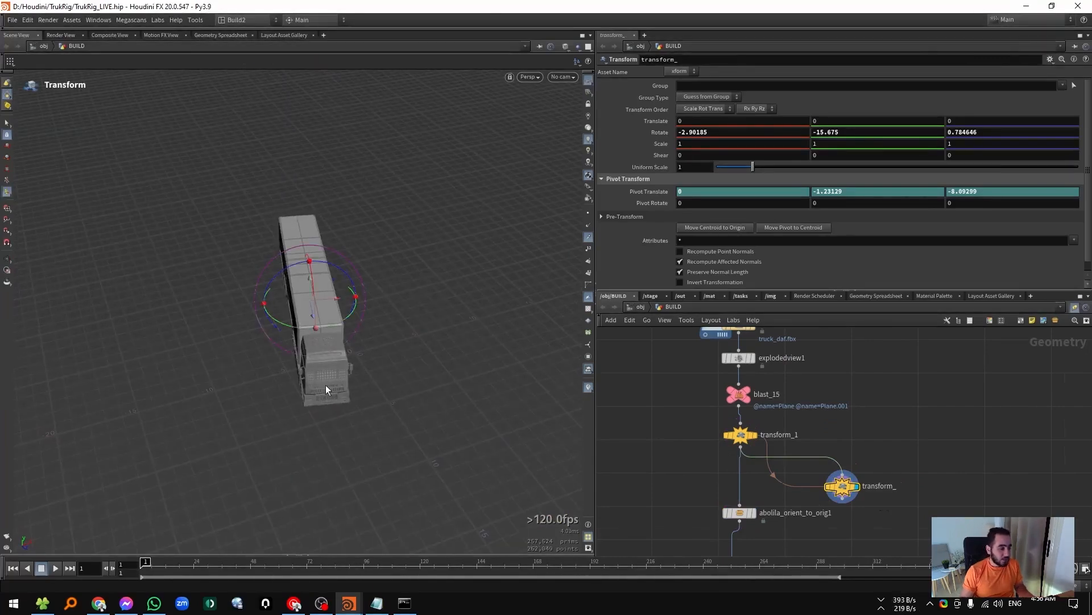
alt+drag(280, 180, 292, 324)
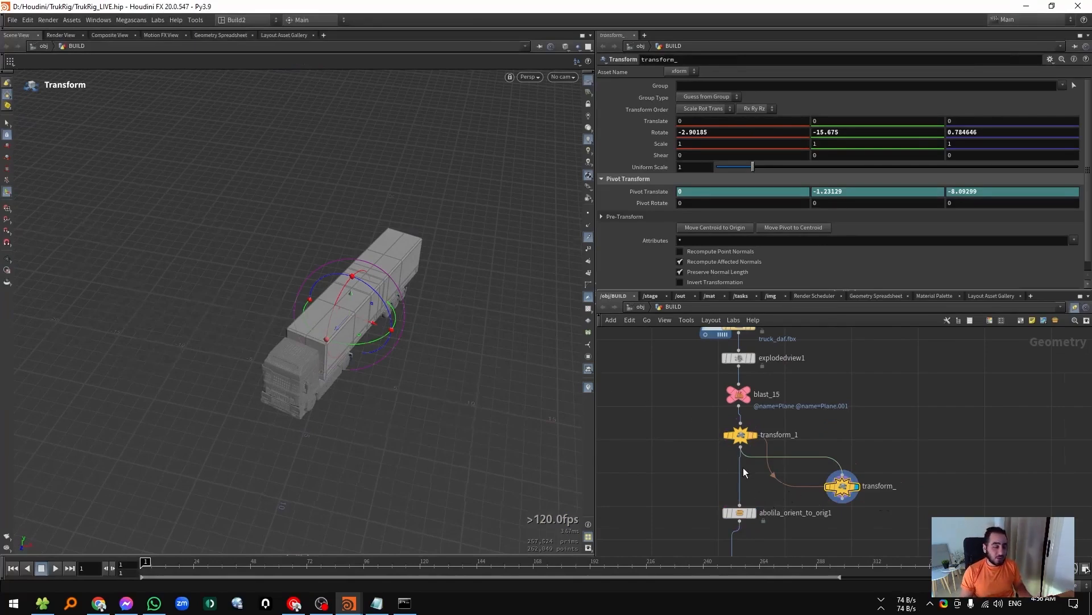
Insert transform_ between transform_1 and abolila_orient_to_orig1, and display the OrientToOrig result.
drag(829, 492, 724, 485)
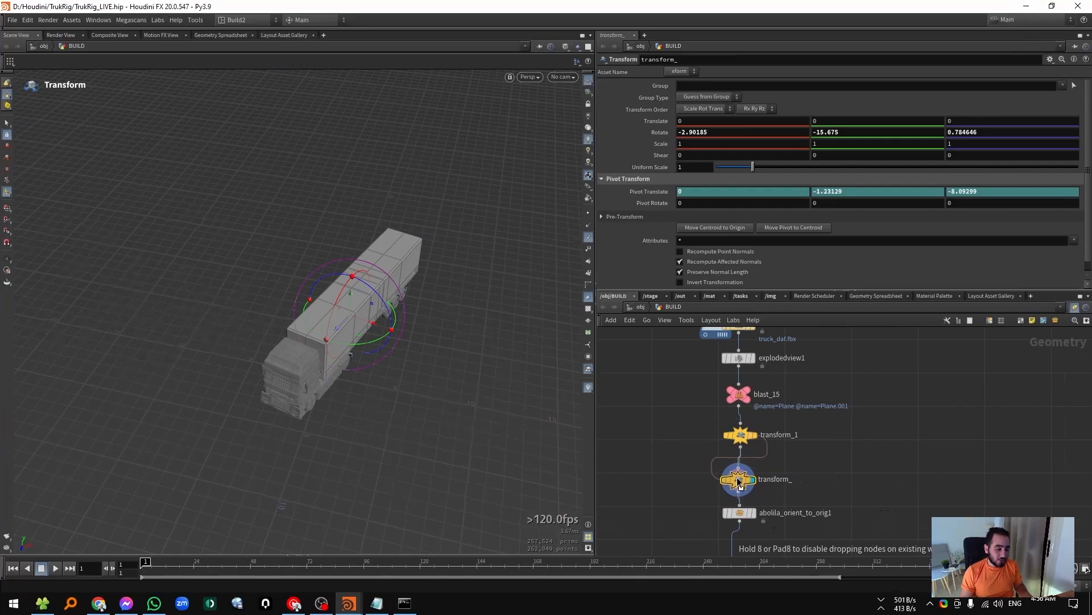
click(736, 518)
click(754, 516)
alt+drag(420, 414, 288, 347)
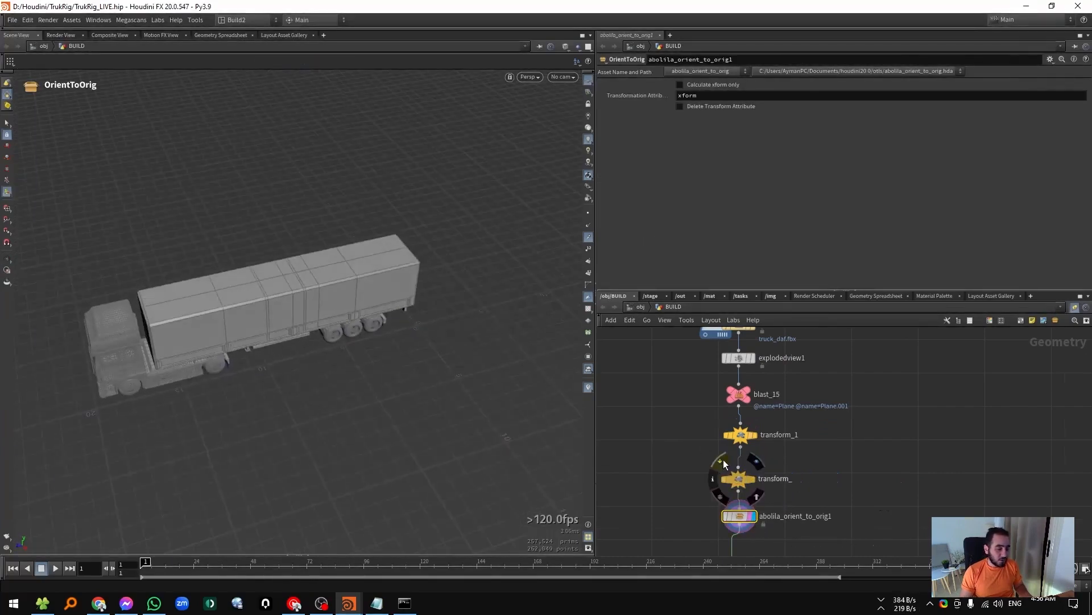
Rotate the truck in transform_ to about -9.04, -13.41, 21.33 while displaying abolila_orient_to_orig1, reselect that node and save the scene.
click(743, 480)
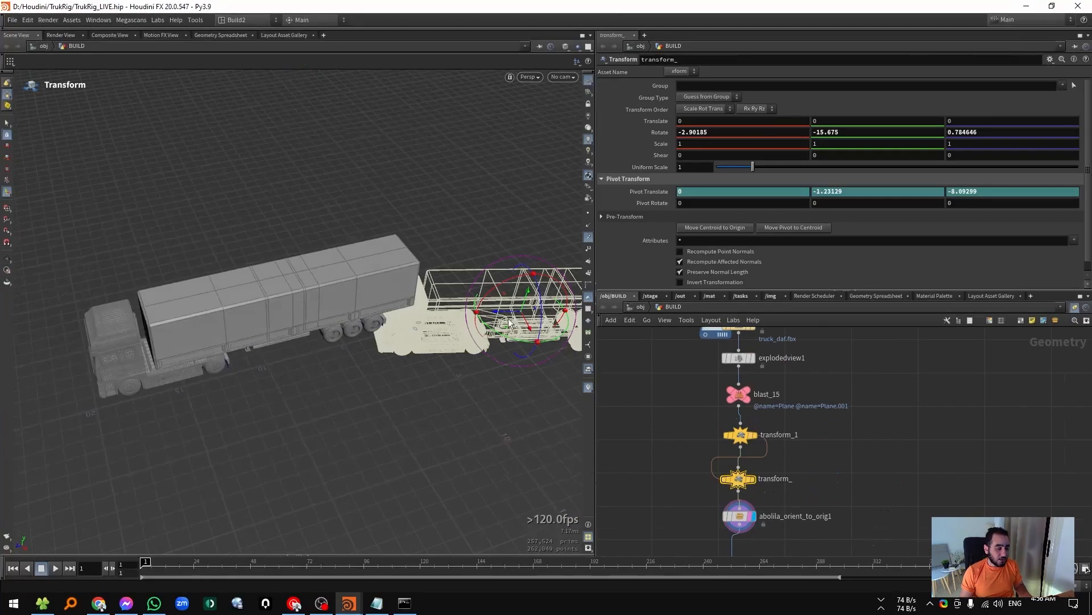
alt+drag(444, 319, 496, 268)
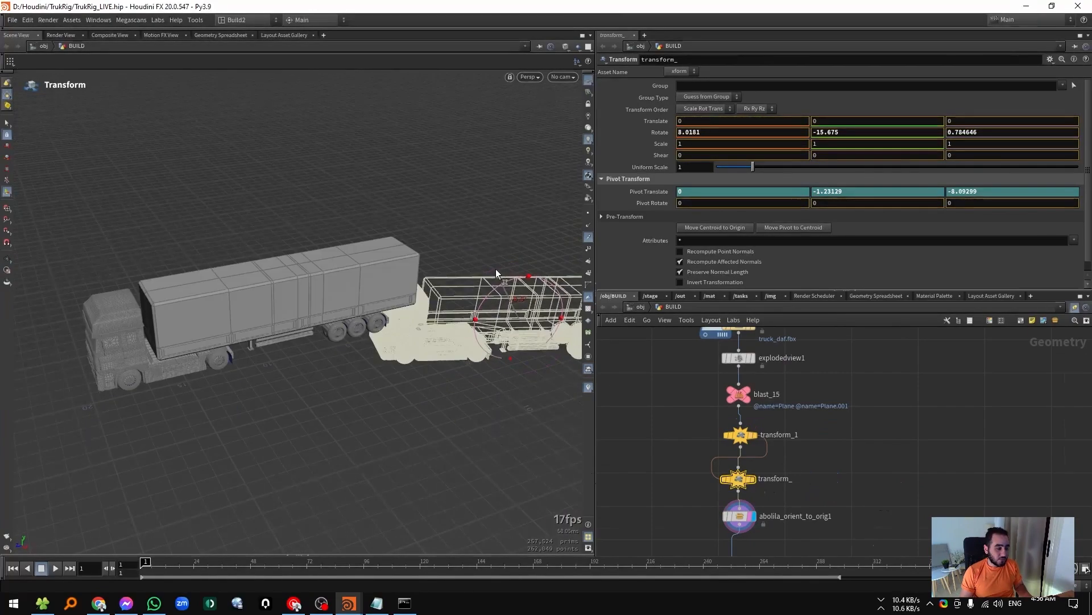
drag(542, 314, 465, 294)
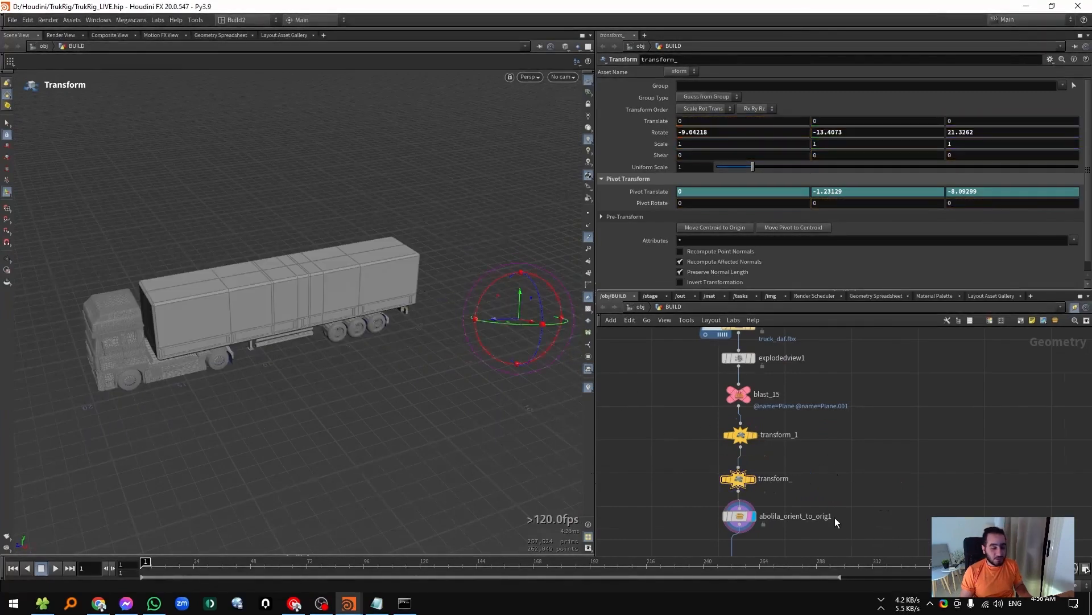
middle_drag(837, 519, 842, 489)
click(747, 487)
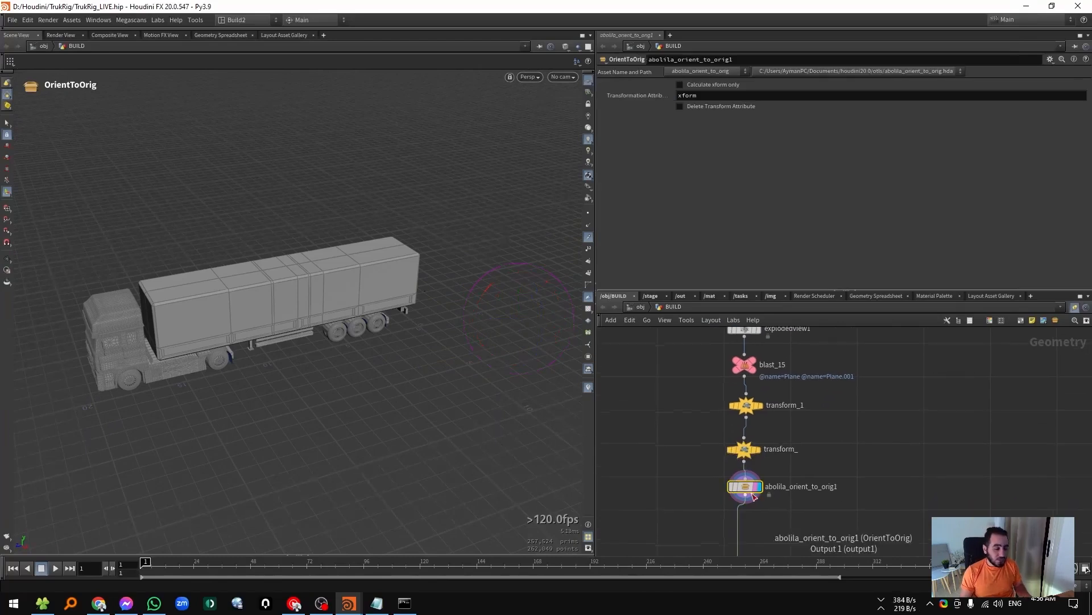
key(ctrl+s)
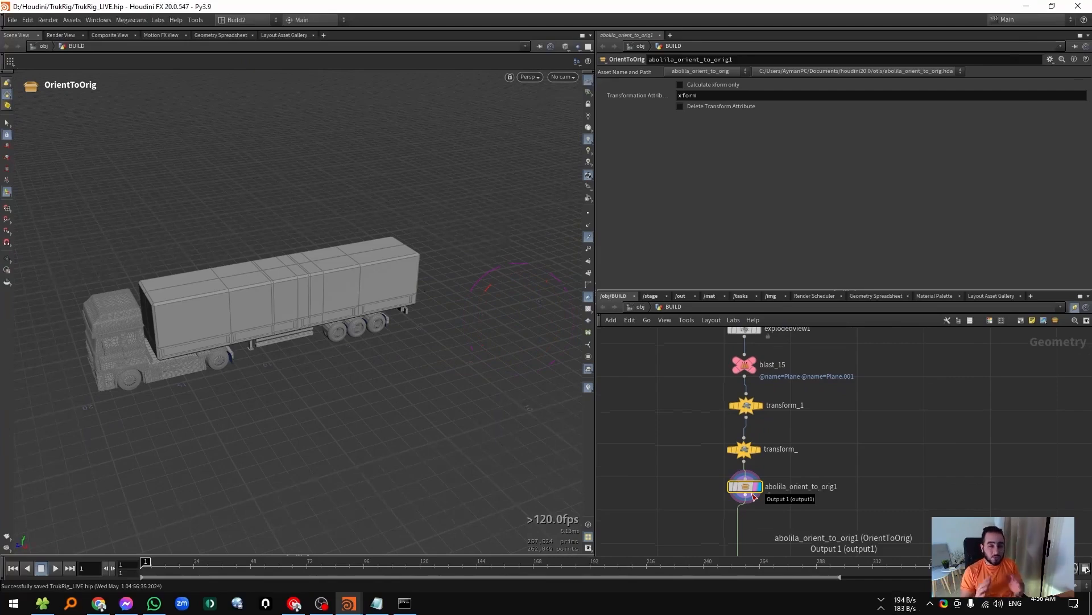
Examine the oriented truck from behind and from the side, and review its centring and ground alignment at matchsize3.
alt+drag(332, 383, 261, 285)
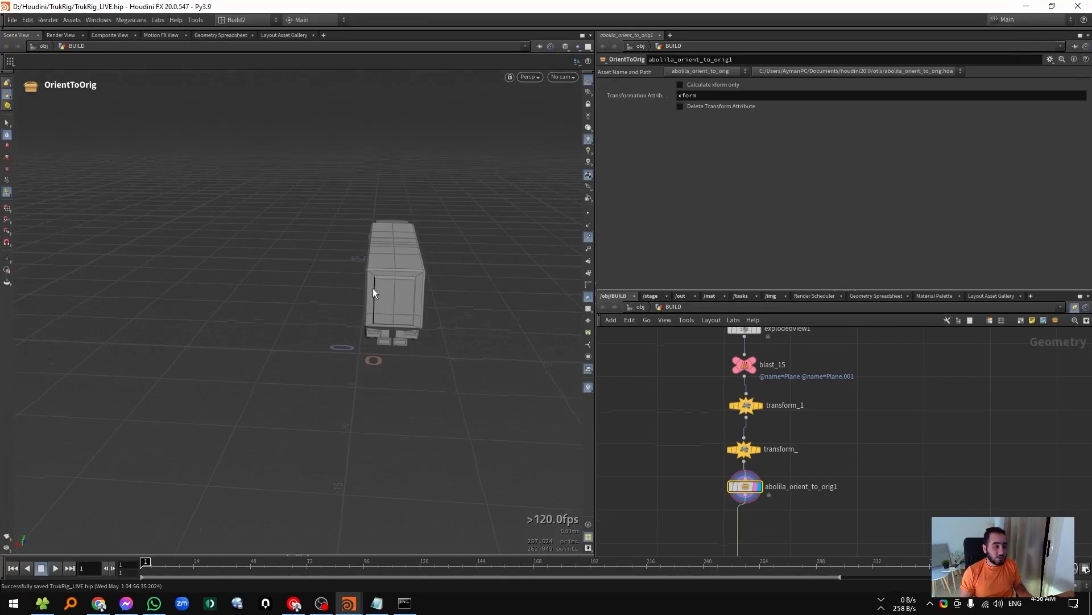
alt+drag(373, 287, 402, 316)
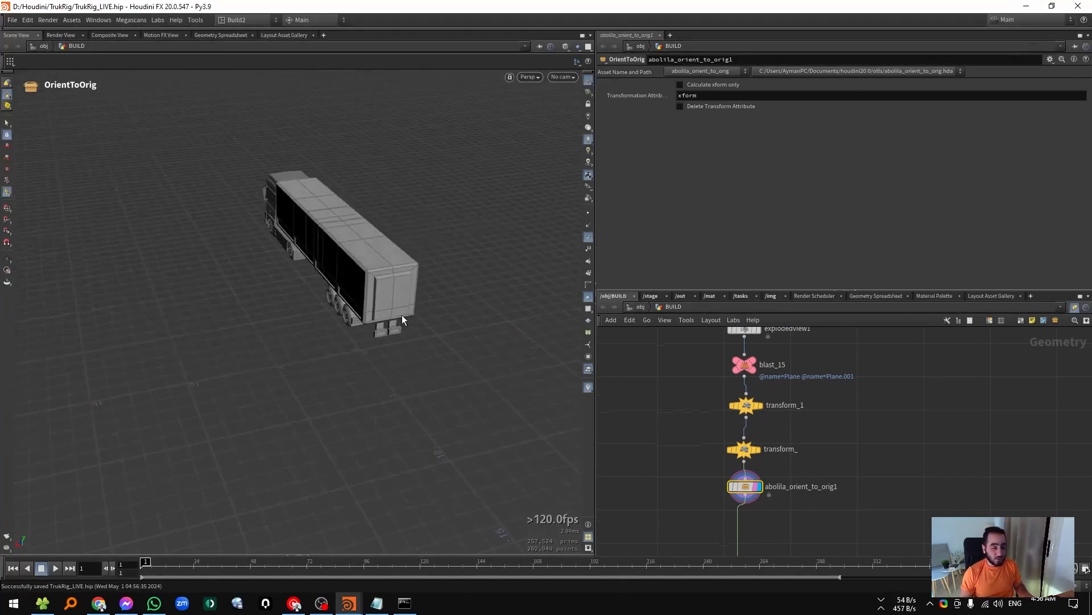
scroll(880, 420, down, 5)
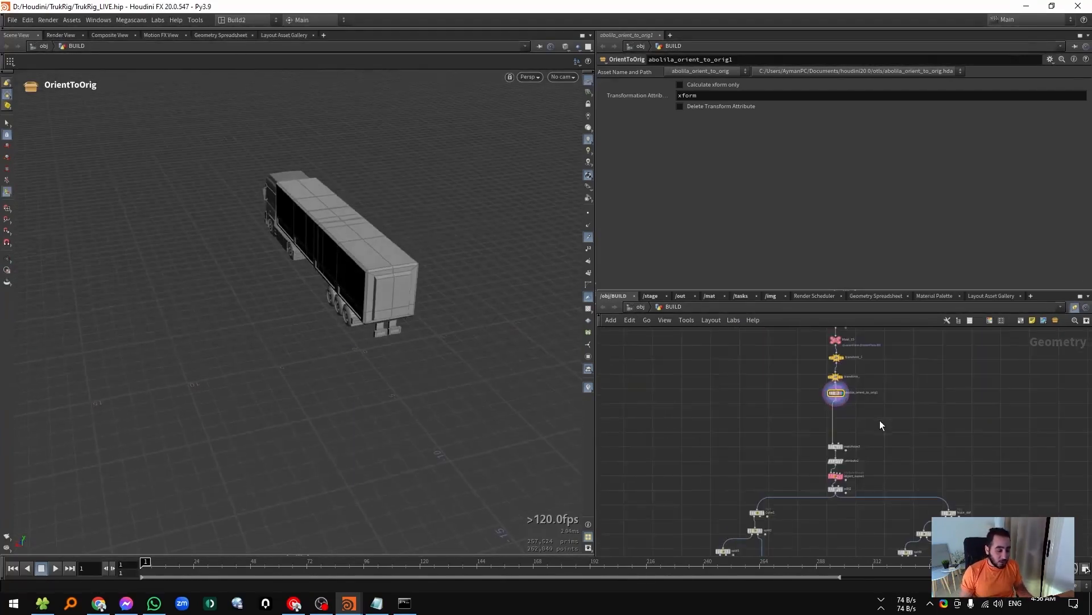
scroll(882, 448, up, 3)
drag(863, 423, 792, 444)
key(r)
alt+drag(430, 347, 357, 351)
mouse_move(433, 369)
alt+mouse_down()
mouse_move(418, 324)
mouse_move(444, 366)
alt+mouse_up()
key(Return)
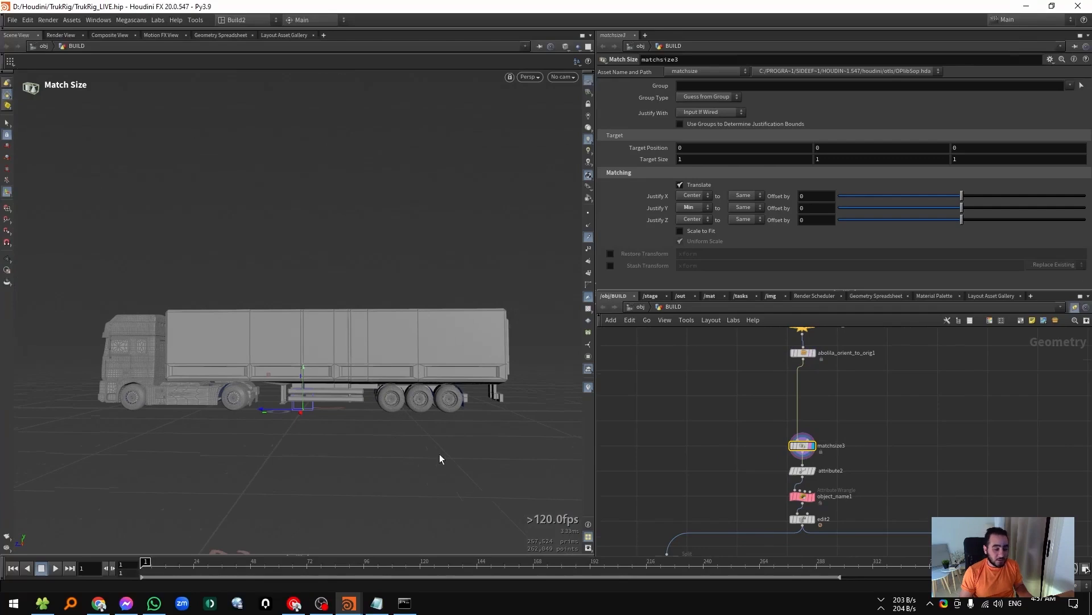
Examine the name-to-path rename in attribute2 and the s@object_name split expression in the object_name1 wrangle.
click(814, 473)
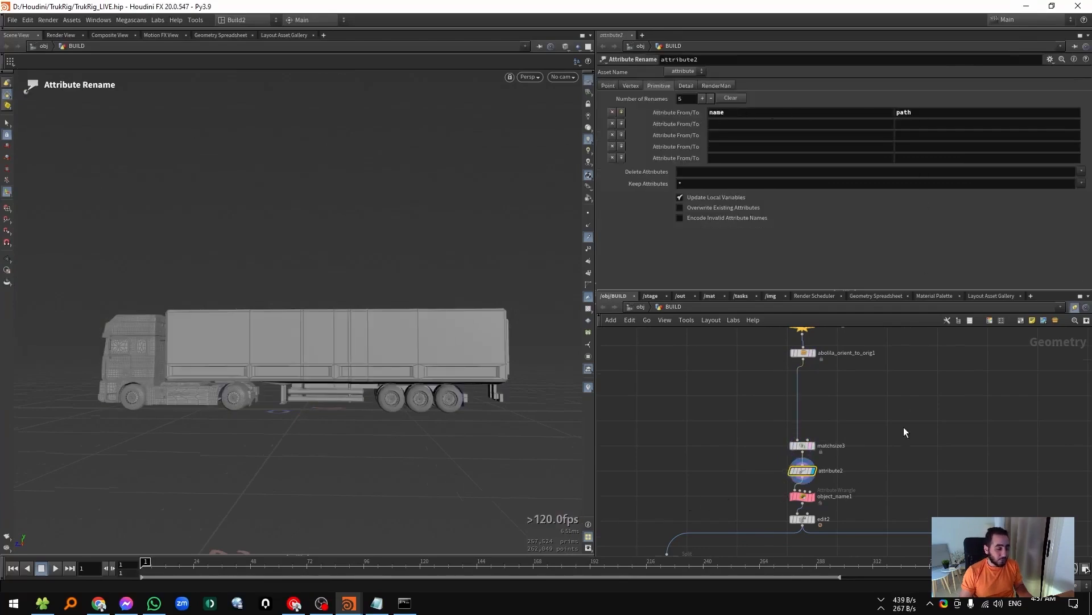
scroll(905, 432, down, 2)
click(794, 447)
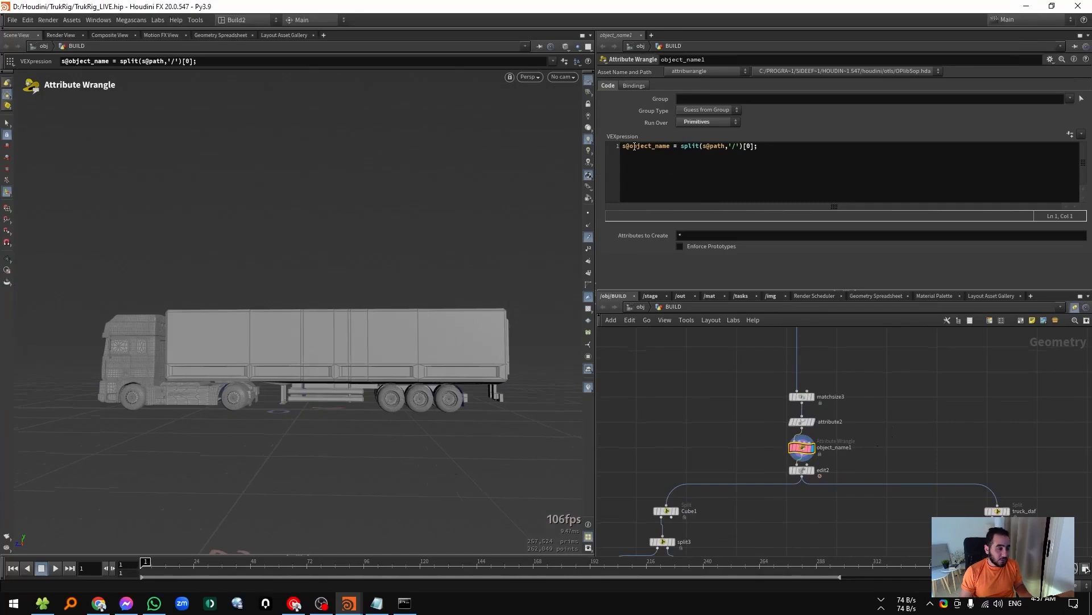
scroll(768, 441, down, 2)
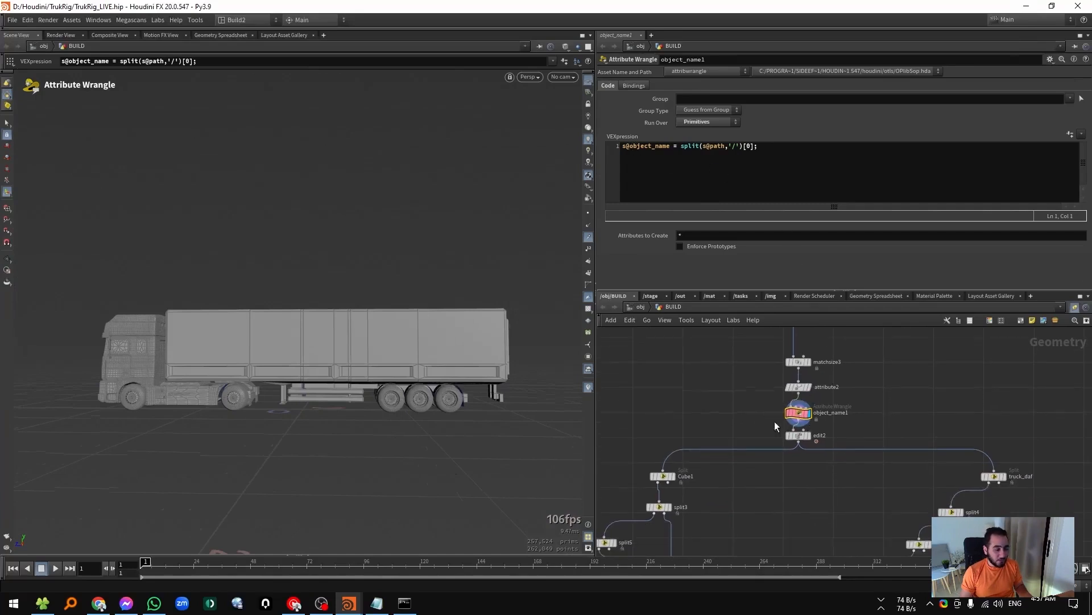
Examine the edited trailer geometry and its position relative to the cab at edit2 from several angles.
mouse_move(805, 424)
drag(812, 451, 812, 452)
key(Escape)
mouse_move(314, 348)
mouse_down()
mouse_move(332, 366)
mouse_move(278, 368)
mouse_move(329, 342)
mouse_up()
key(Return)
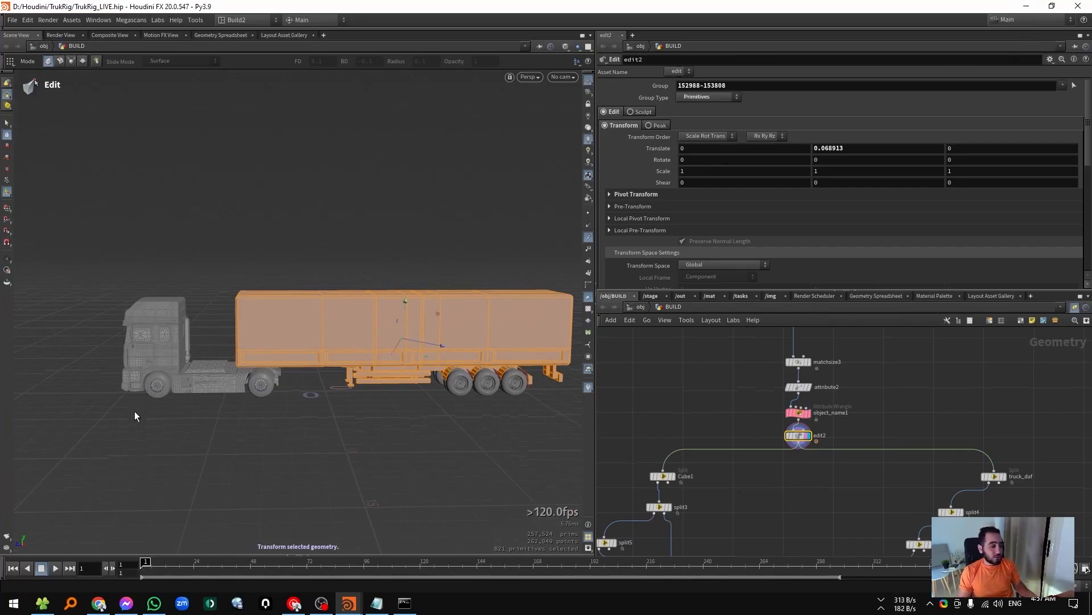
alt+drag(207, 319, 225, 214)
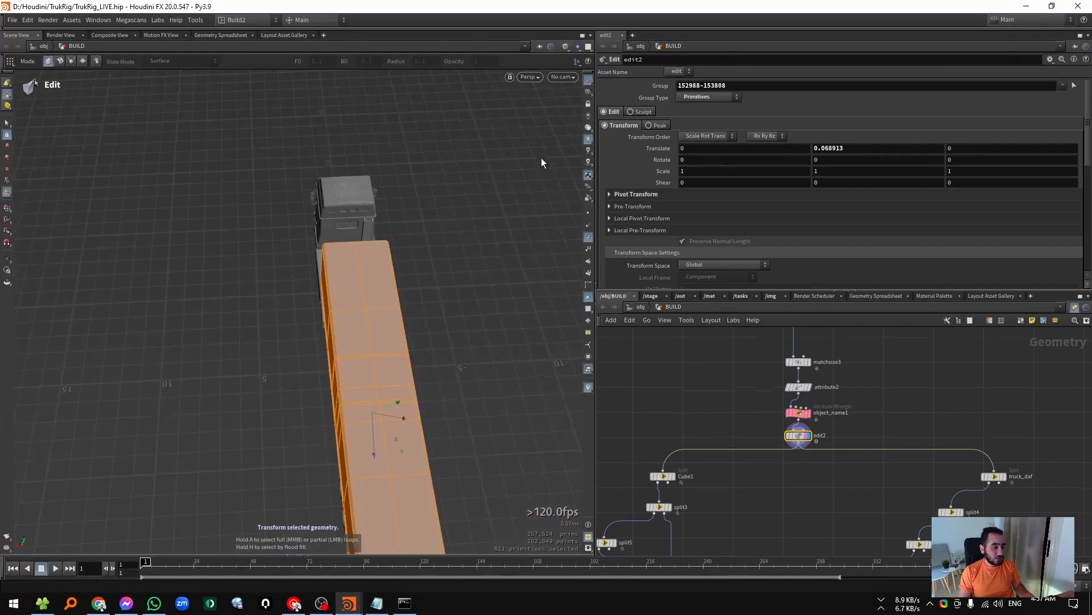
alt+drag(145, 237, 259, 264)
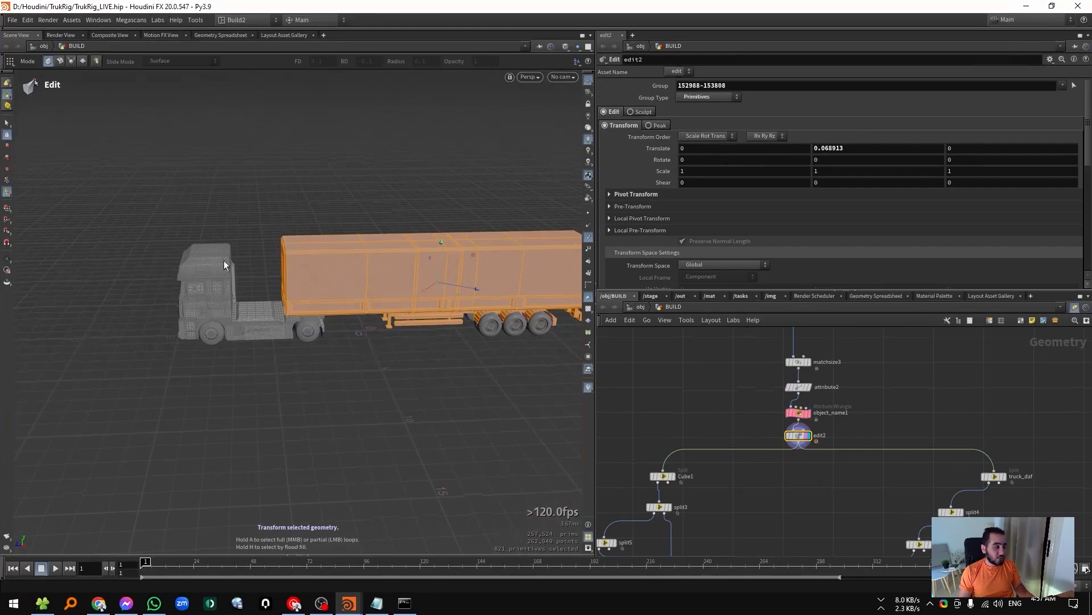
middle_drag(722, 494, 752, 453)
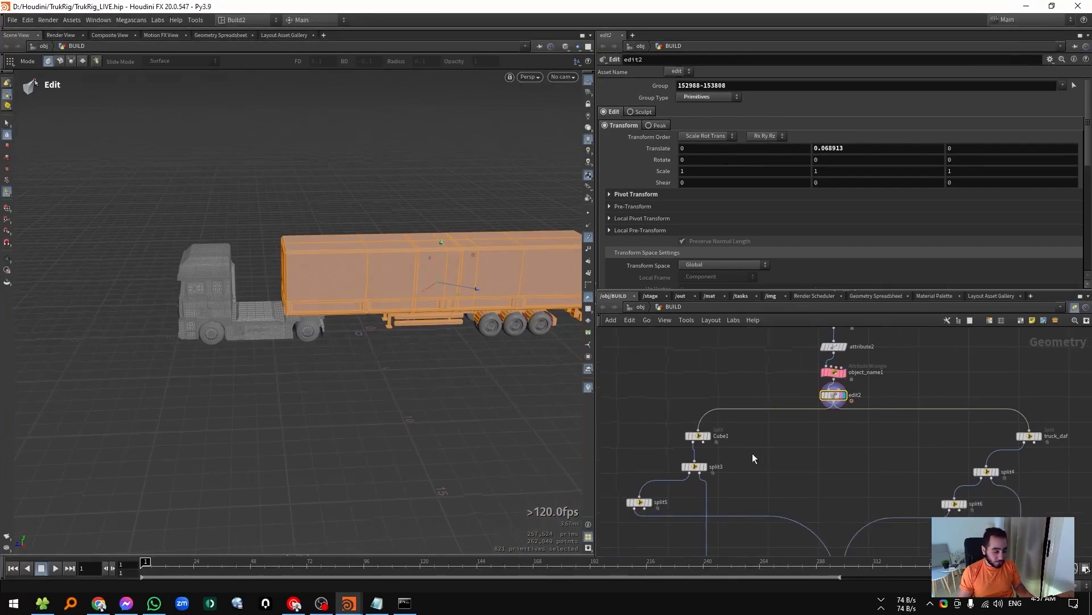
click(708, 436)
alt+middle_drag(461, 301, 371, 232)
alt+drag(370, 231, 349, 209)
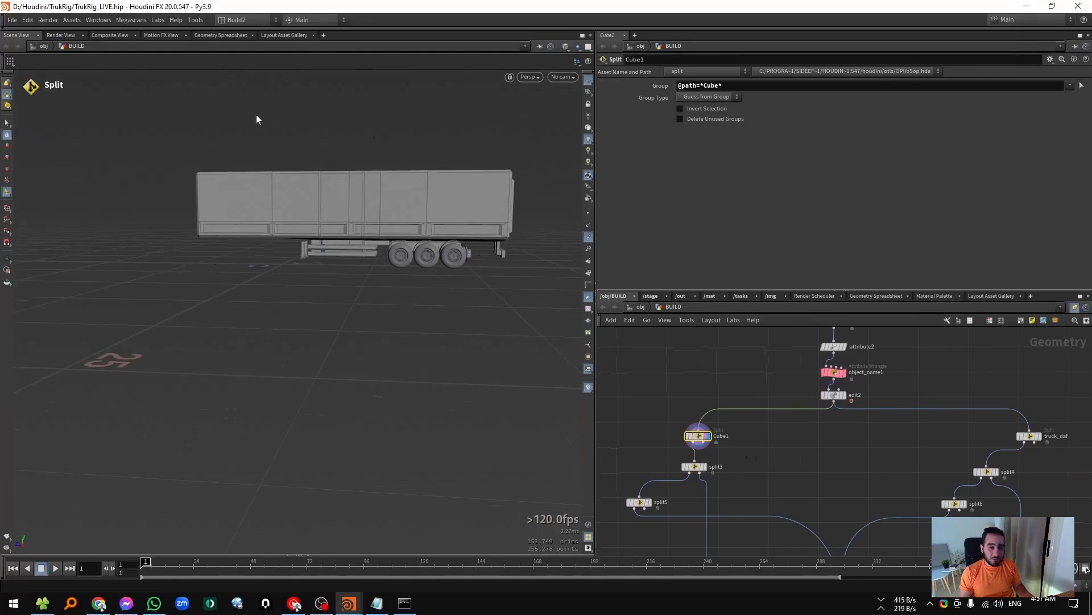
click(704, 467)
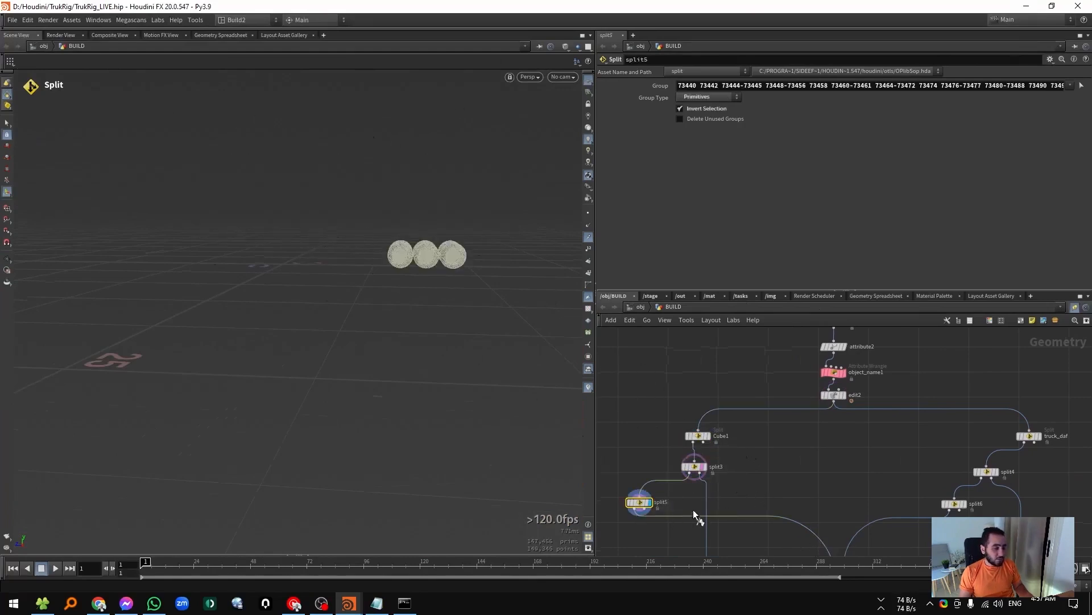
middle_drag(794, 493, 721, 399)
click(663, 540)
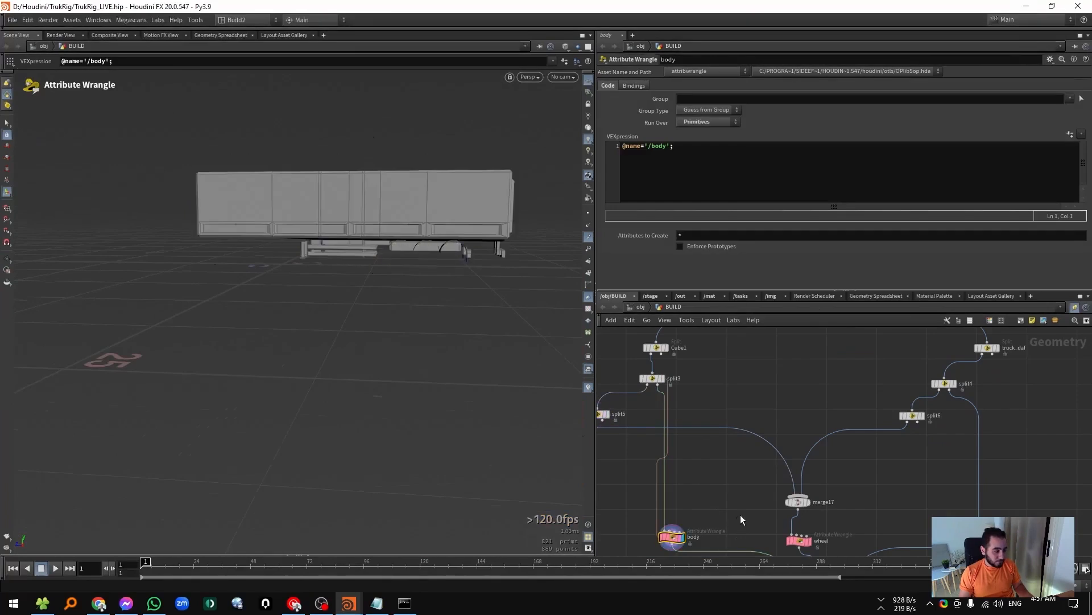
alt+drag(450, 236, 465, 202)
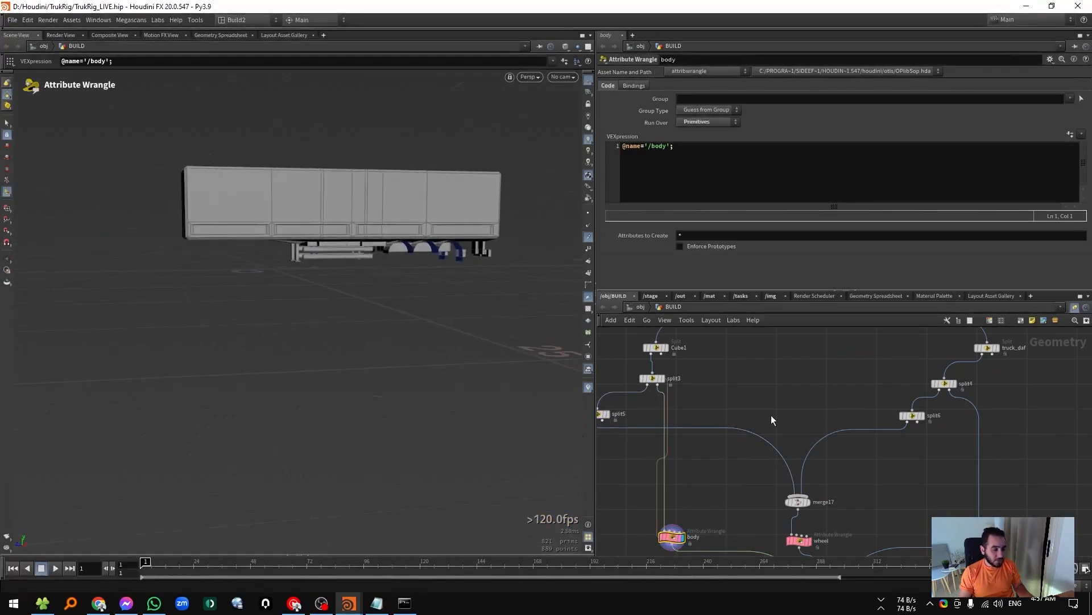
Examine the cab geometry and path group of the truck_daf split node.
middle_drag(842, 382, 735, 428)
drag(865, 391, 872, 390)
key(r)
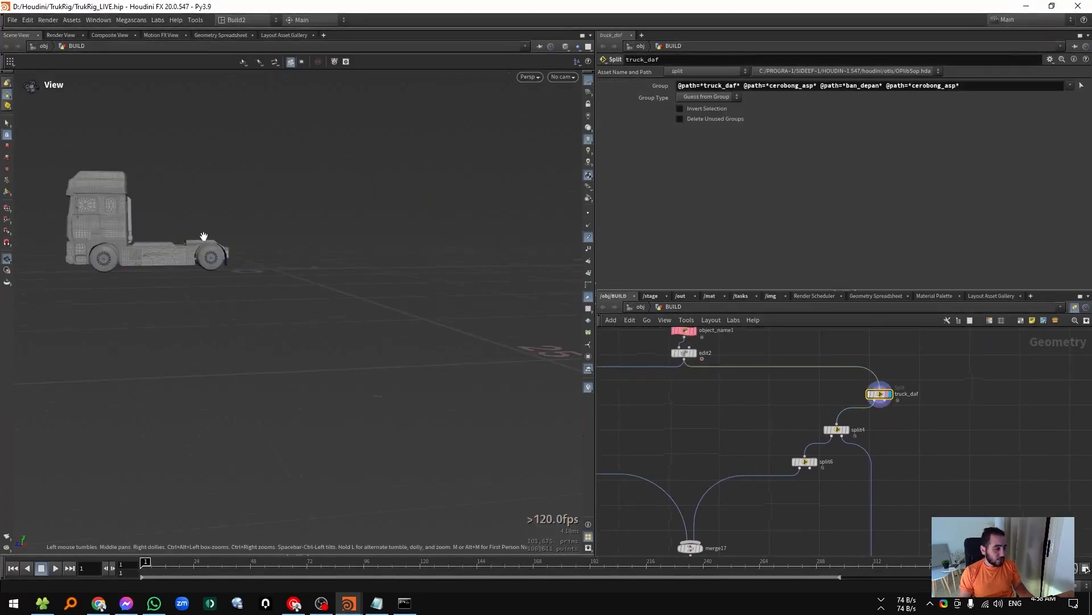
Inspect the truck geometry isolated by the truck_daf split from a raised, closer angle.
alt+middle_drag(202, 238, 341, 253)
alt+drag(342, 254, 310, 280)
alt+right_drag(311, 280, 347, 250)
alt+drag(347, 251, 336, 228)
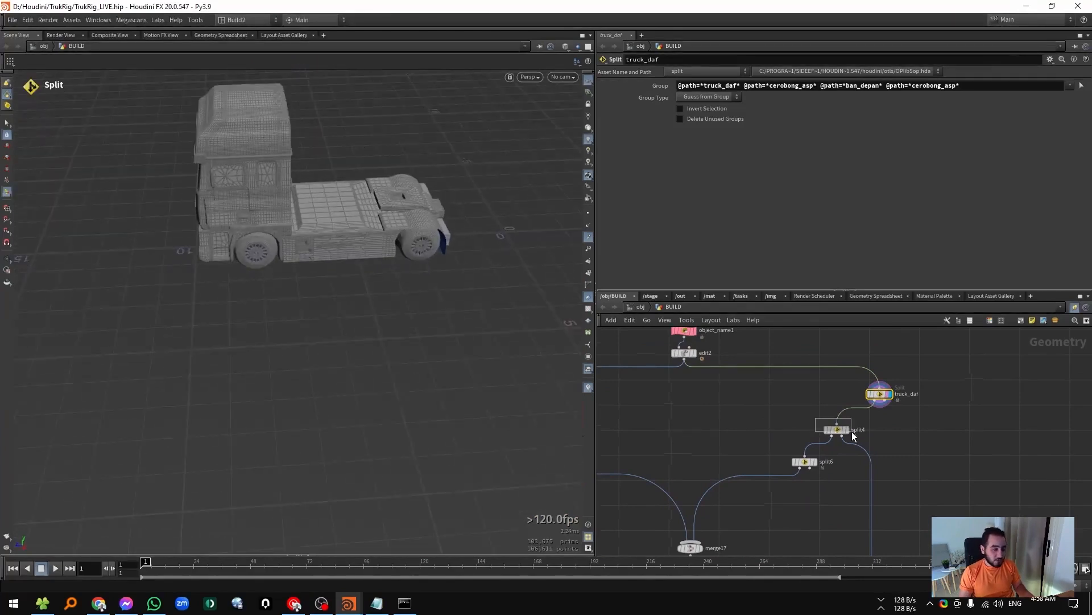
Display the split4 node and examine up close how the front wheel joins its axle.
drag(851, 431, 853, 434)
key(r)
alt+drag(308, 278, 518, 345)
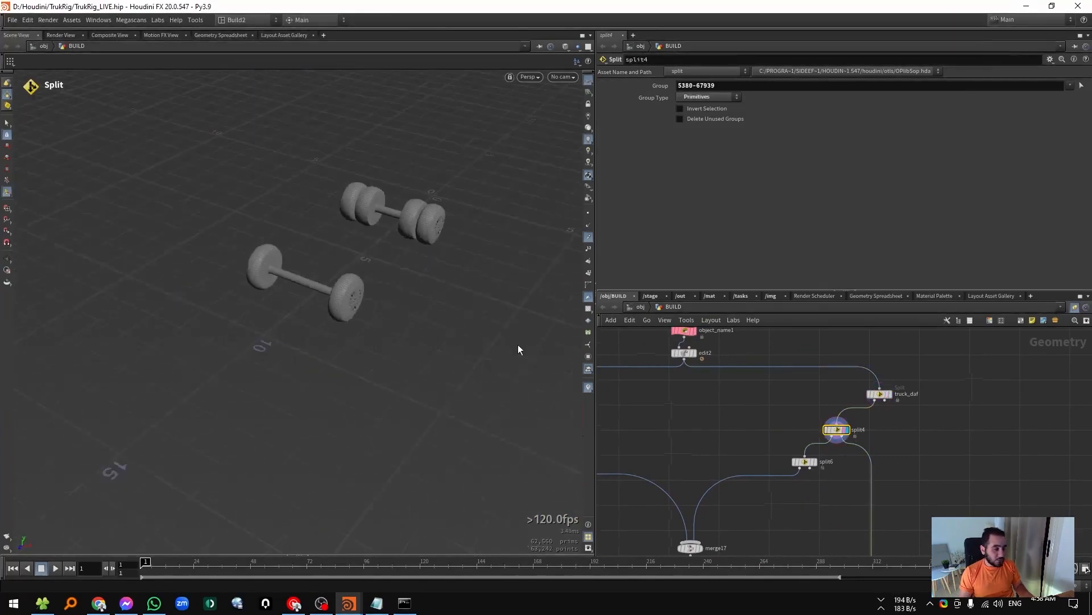
key(Escape)
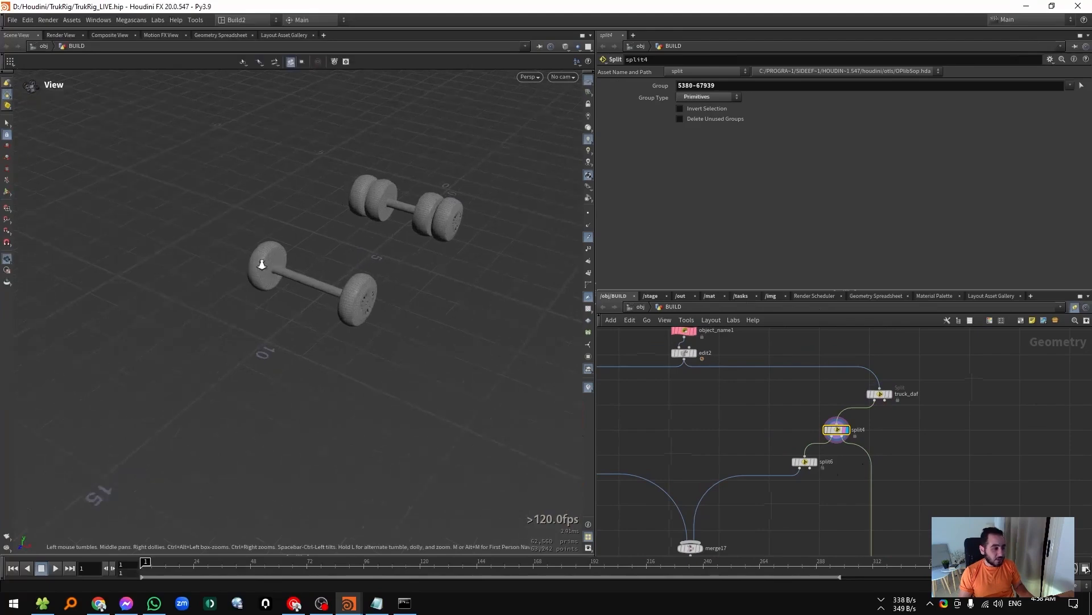
scroll(261, 253, up, 5)
scroll(368, 231, up, 2)
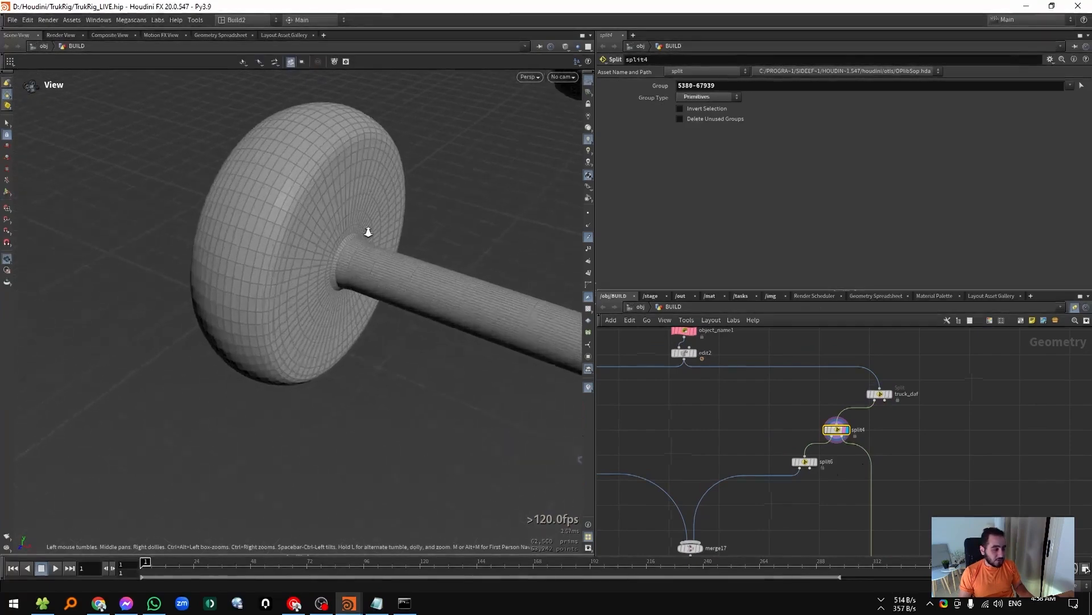
scroll(383, 246, up, 2)
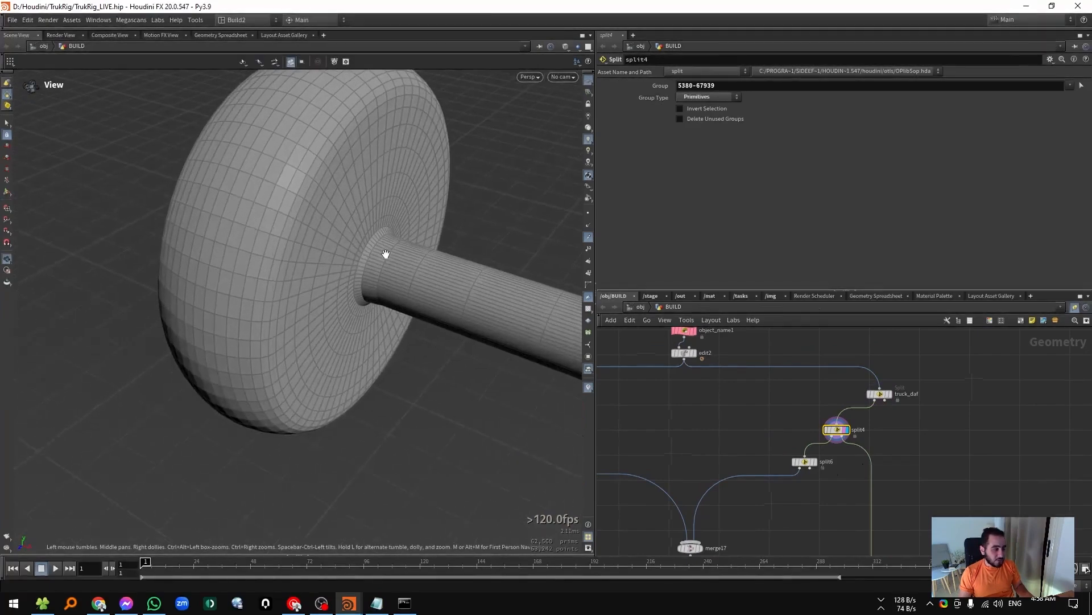
drag(383, 247, 243, 260)
key(Return)
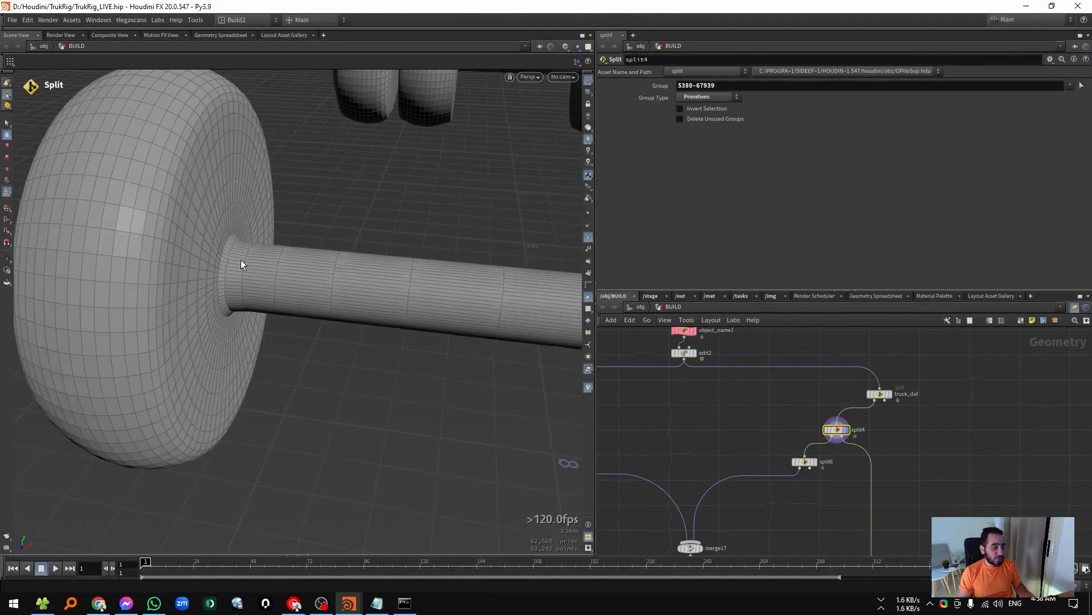
Display the split6 node to view the wheels separated from the axles.
alt+right_drag(241, 259, 336, 300)
drag(825, 480, 788, 442)
click(815, 461)
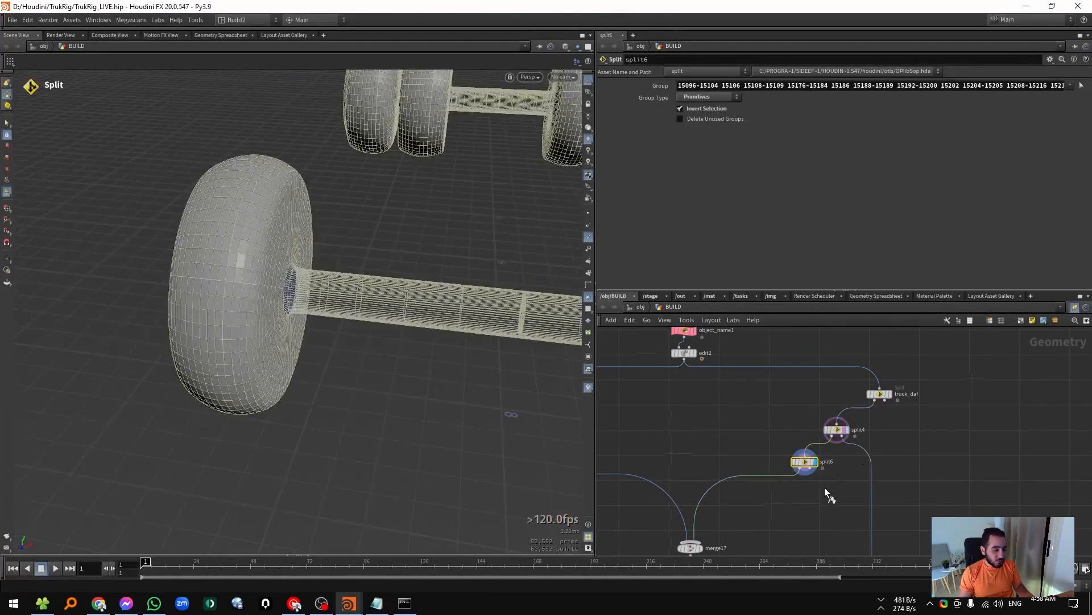
Wire a temporary null to split6's second output, inspect the axle parts, and delete the null.
key(n)
click(809, 506)
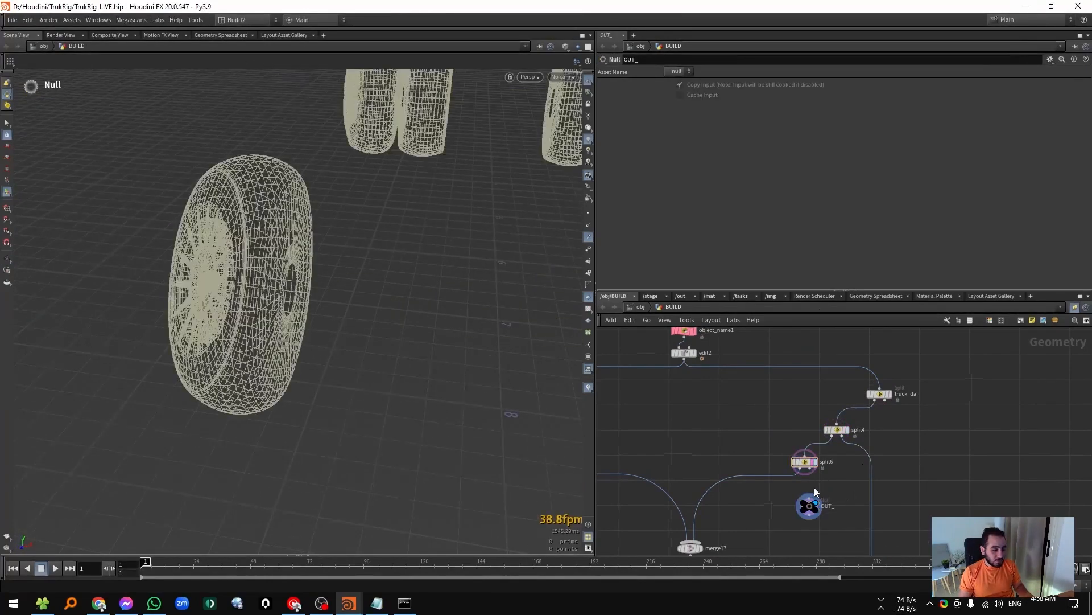
drag(813, 473, 829, 502)
click(813, 462)
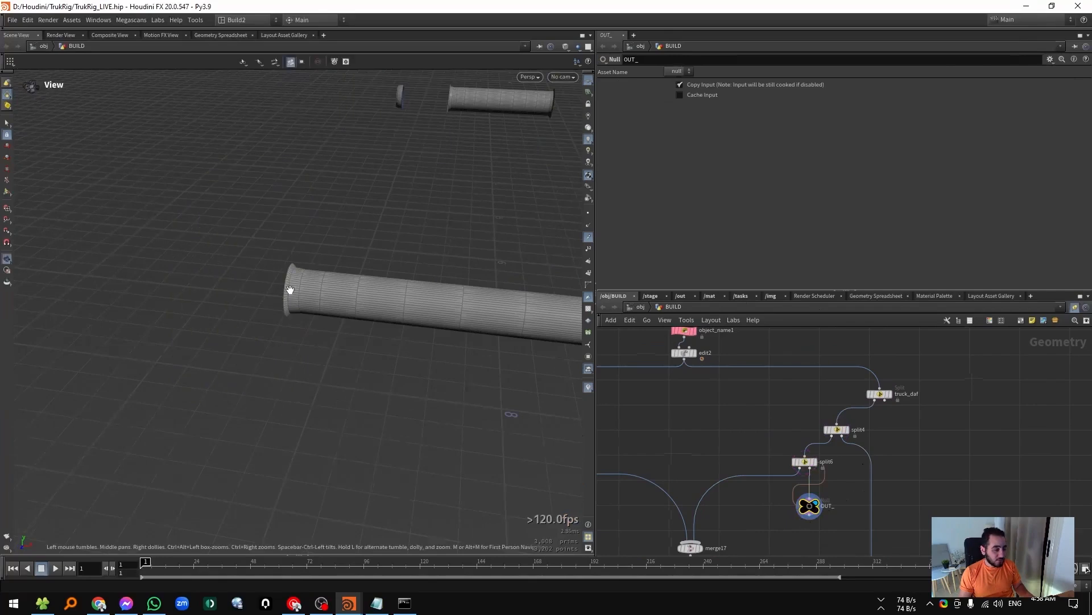
alt+drag(288, 292, 419, 213)
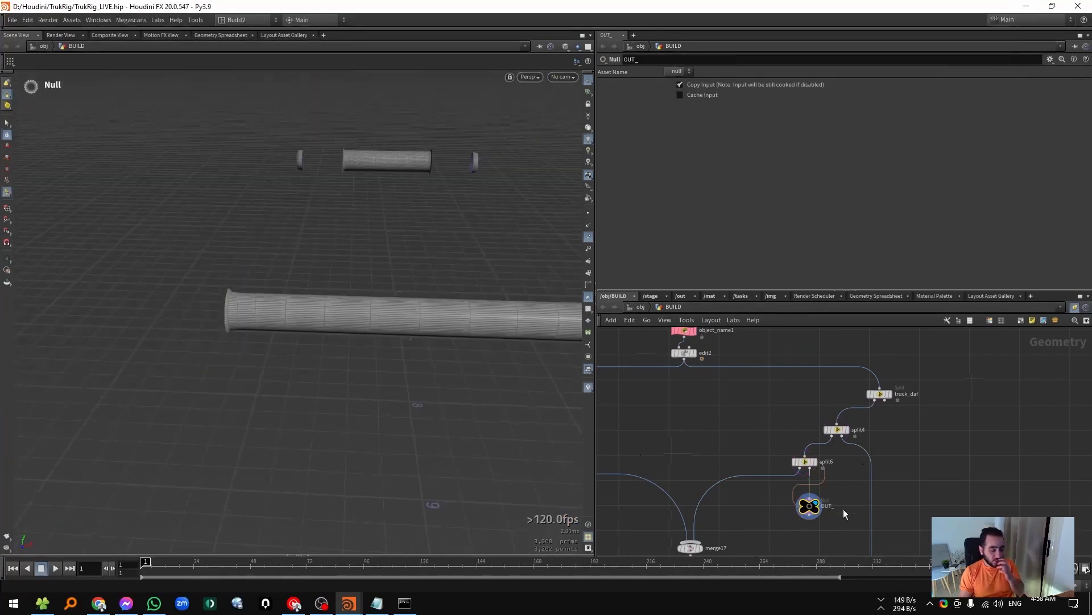
key(Delete)
Examine the truck wheels isolated by split6 from the other side.
alt+drag(273, 193, 415, 346)
alt+drag(193, 219, 379, 248)
alt+middle_drag(379, 248, 407, 244)
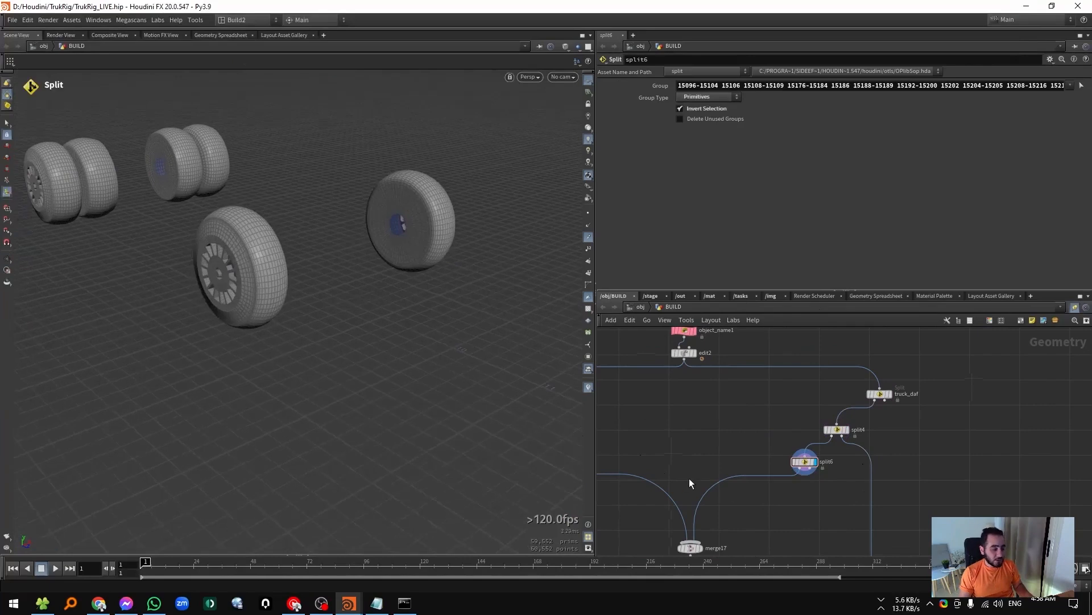
Display the split5 node and examine the isolated trailer wheels.
middle_drag(688, 478, 835, 462)
click(646, 444)
key(Escape)
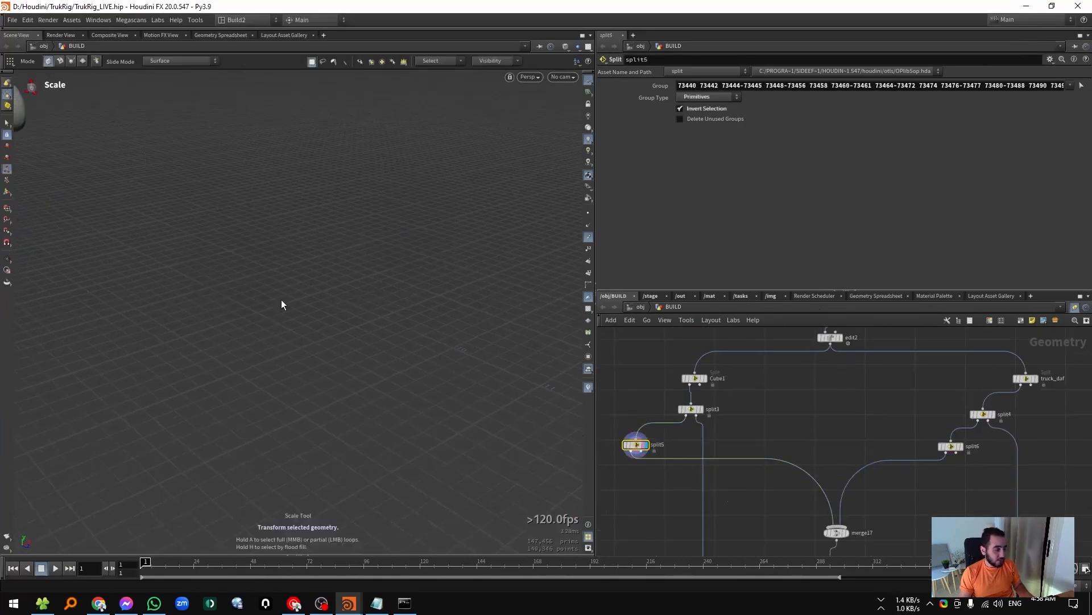
alt+drag(361, 340, 489, 313)
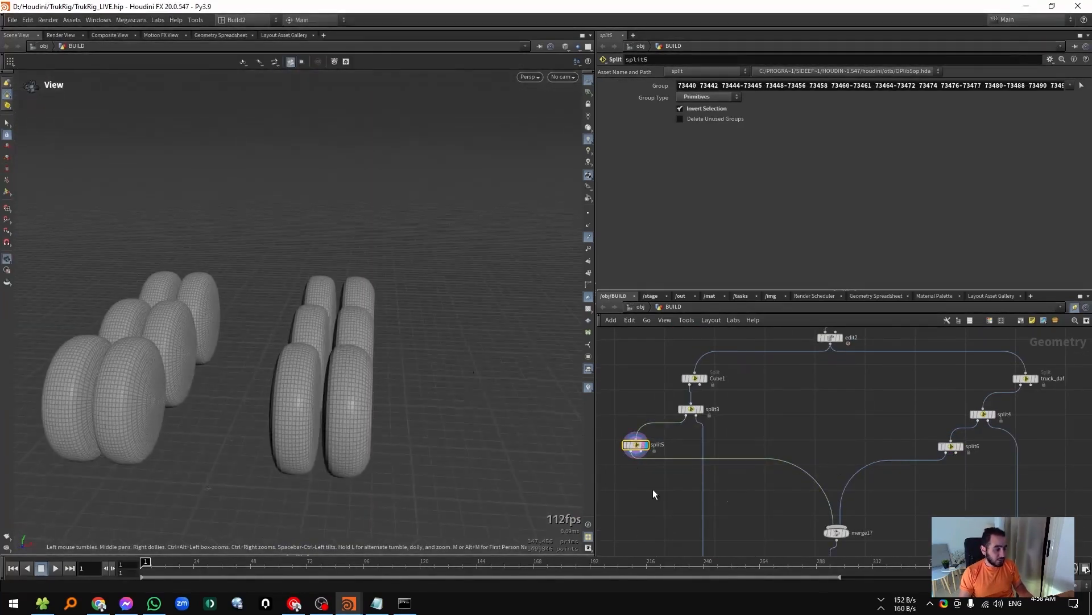
Display the merge17 node and examine the combined truck and trailer wheels from several angles.
middle_drag(791, 519, 758, 464)
drag(758, 464, 806, 486)
key(r)
alt+right_drag(420, 342, 188, 354)
alt+right_drag(472, 327, 391, 332)
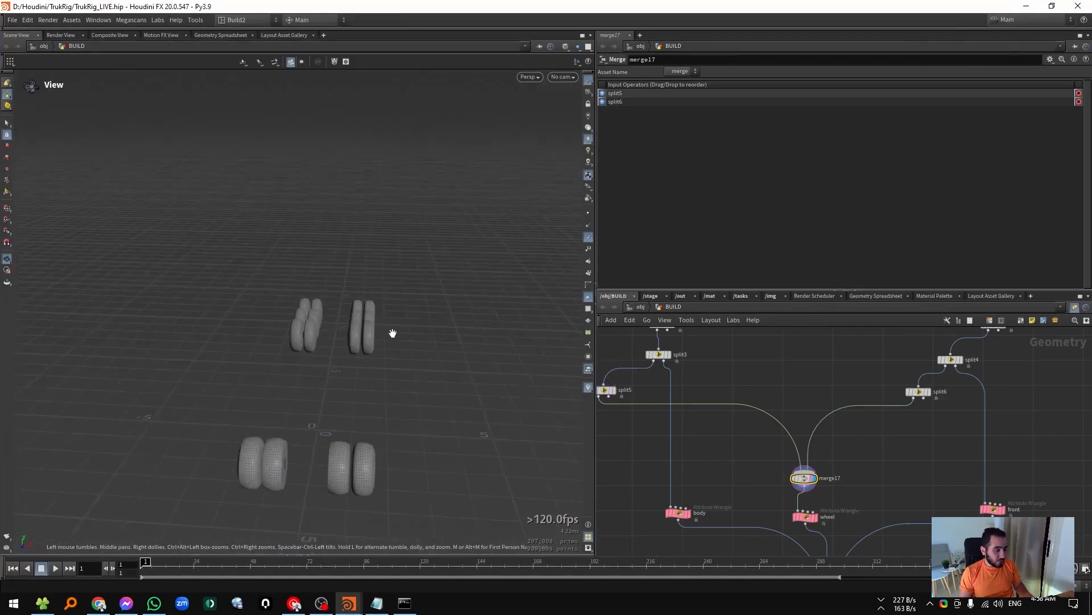
alt+drag(390, 331, 257, 336)
alt+middle_drag(256, 336, 364, 340)
alt+right_drag(495, 375, 440, 390)
Review the geometry and name expressions of the wheel, front and body attribute wrangles one by one.
key(e)
click(805, 516)
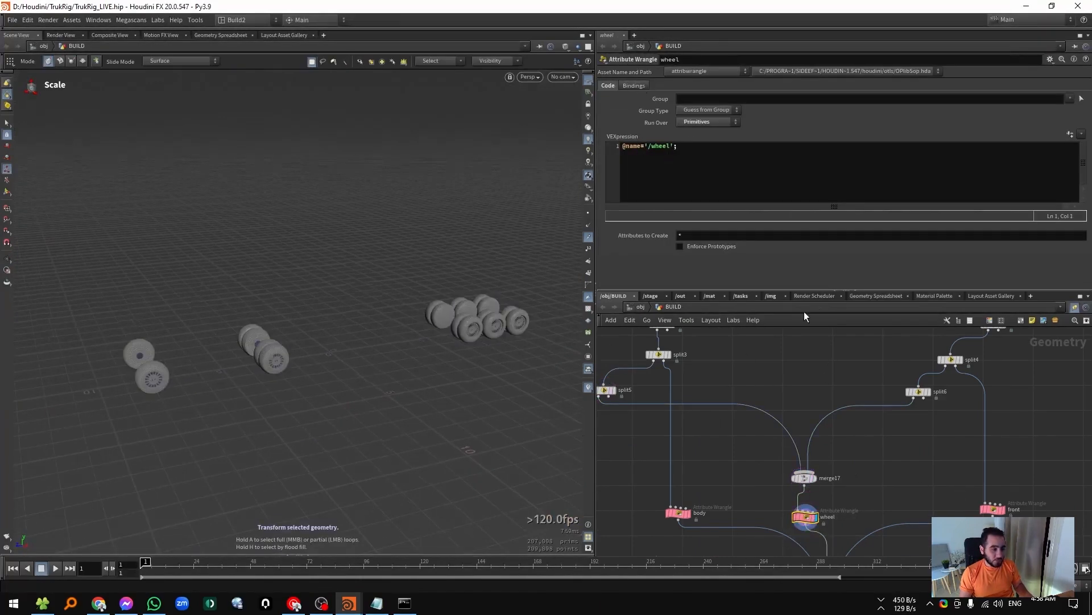
middle_drag(938, 485, 913, 381)
drag(913, 380, 1015, 437)
key(r)
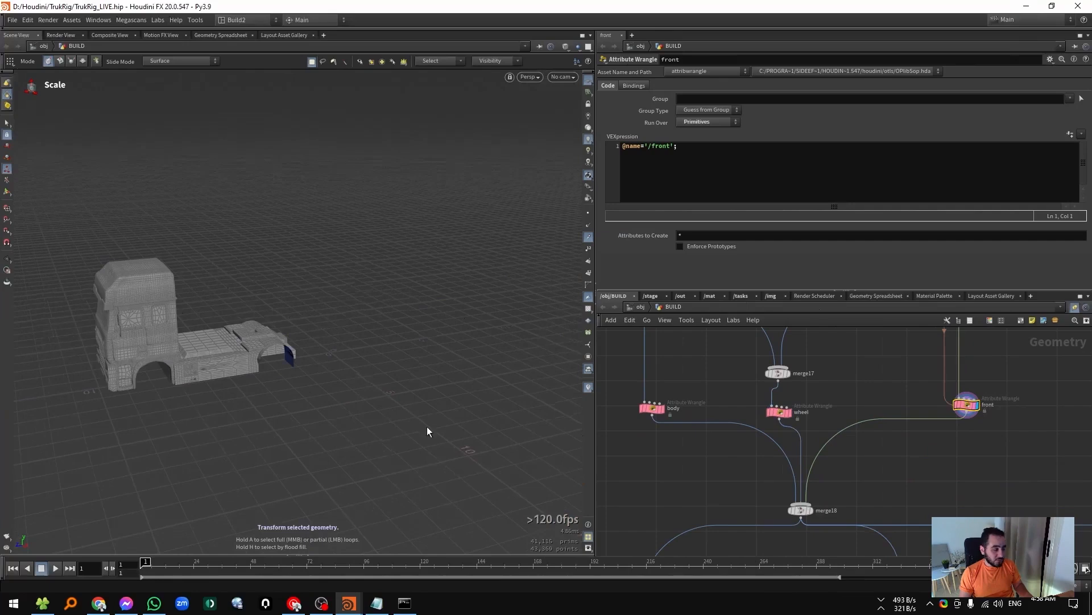
click(638, 405)
key(r)
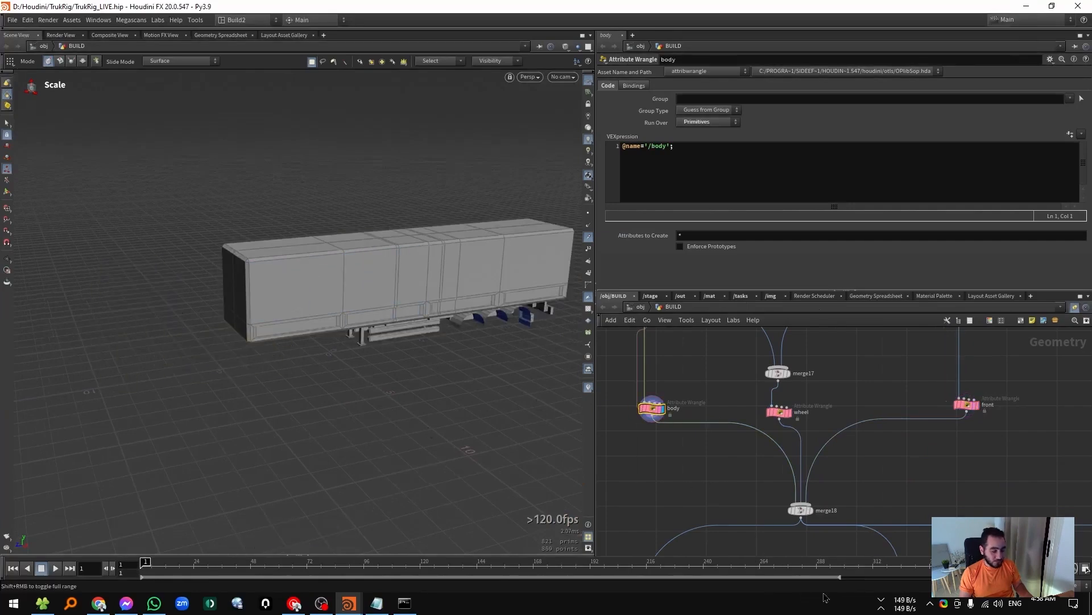
Display the merge18 node and inspect the complete truck with its trailer.
middle_drag(831, 519, 763, 419)
click(760, 413)
key(r)
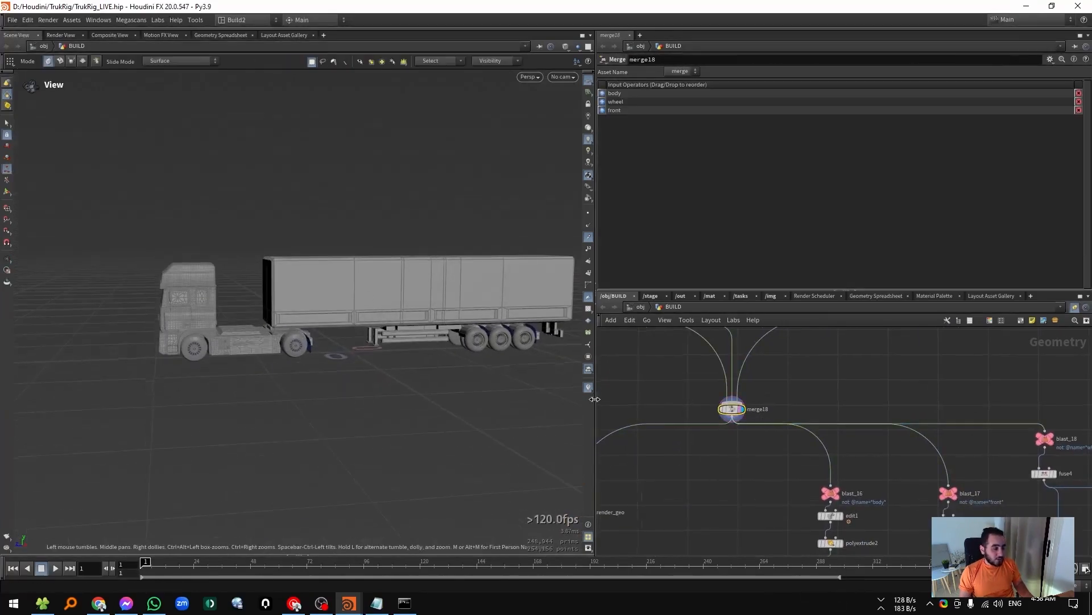
drag(566, 363, 529, 318)
key(ctrl+z)
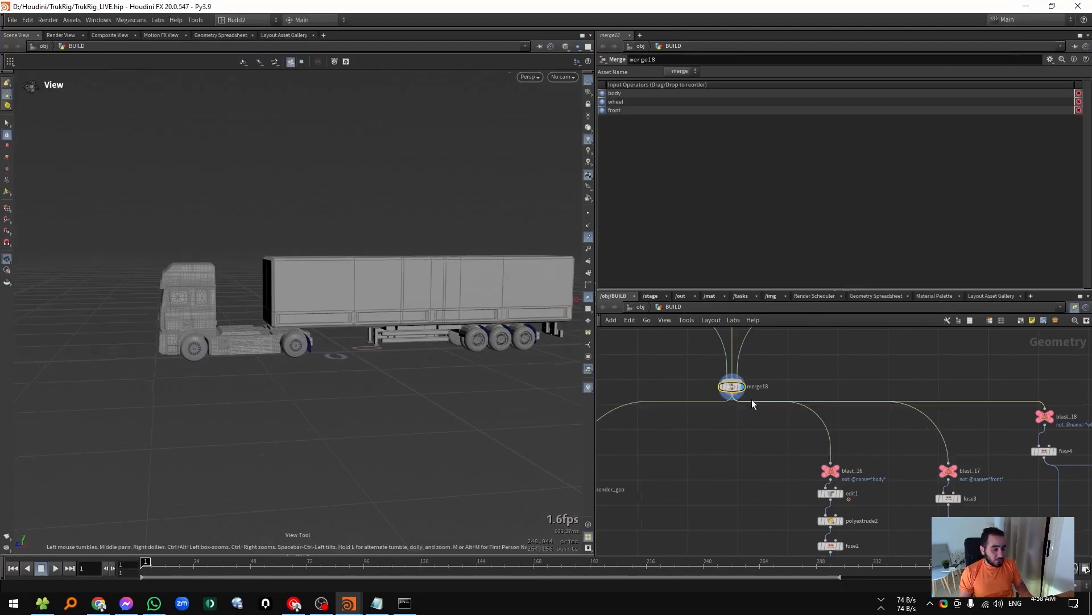
mouse_move(447, 289)
mouse_down()
mouse_move(556, 254)
mouse_move(453, 307)
mouse_up()
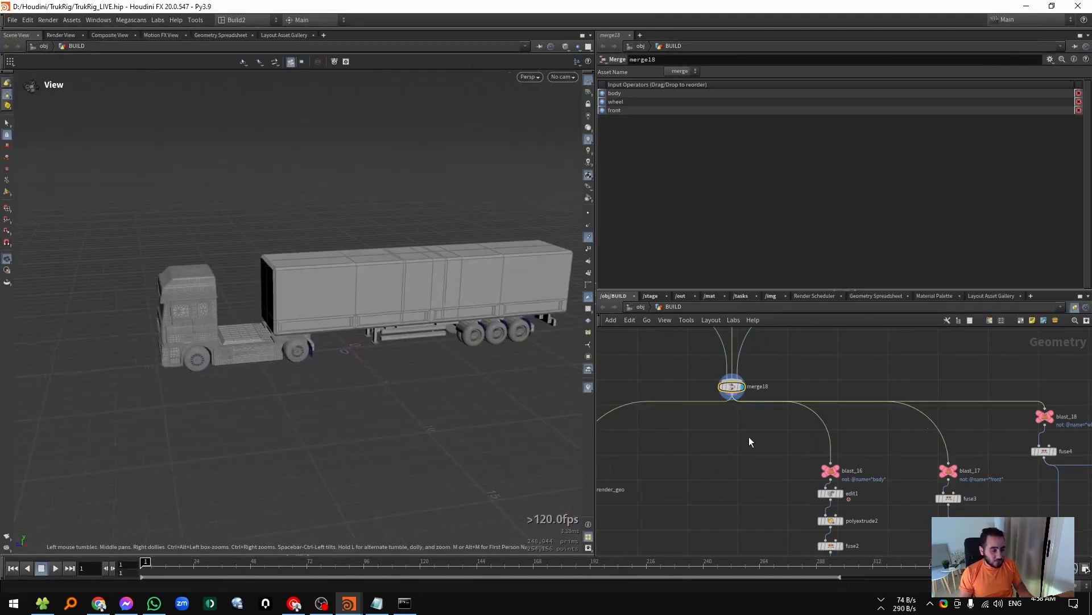
Examine the body, front and wheel processing branches in the network below merge18.
middle_drag(773, 494, 674, 468)
scroll(824, 388, down, 5)
middle_drag(802, 513, 738, 397)
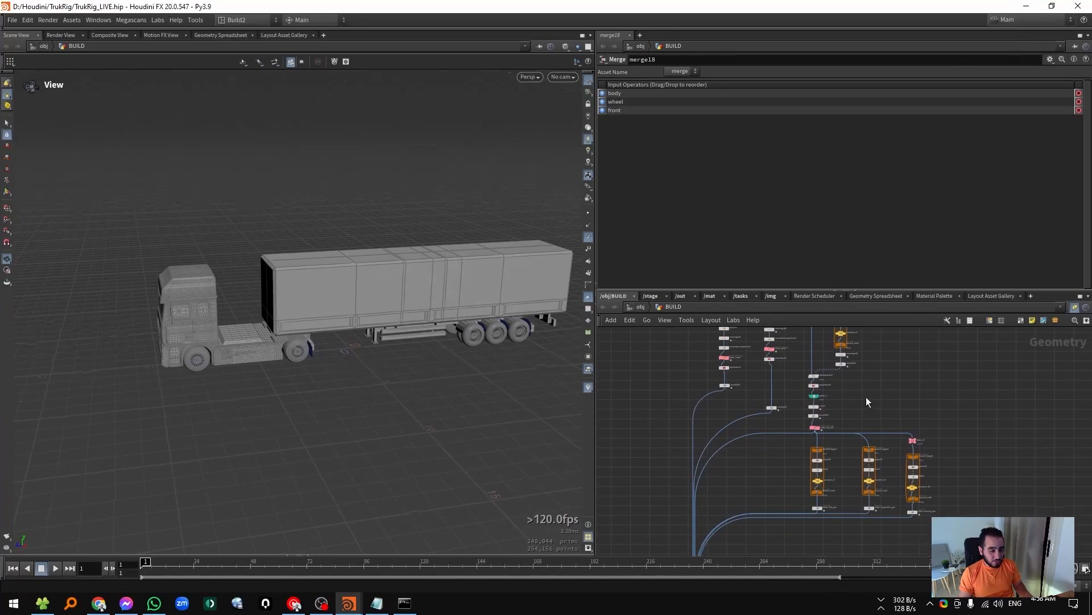
middle_drag(885, 405, 899, 518)
scroll(718, 398, up, 2)
scroll(758, 415, up, 2)
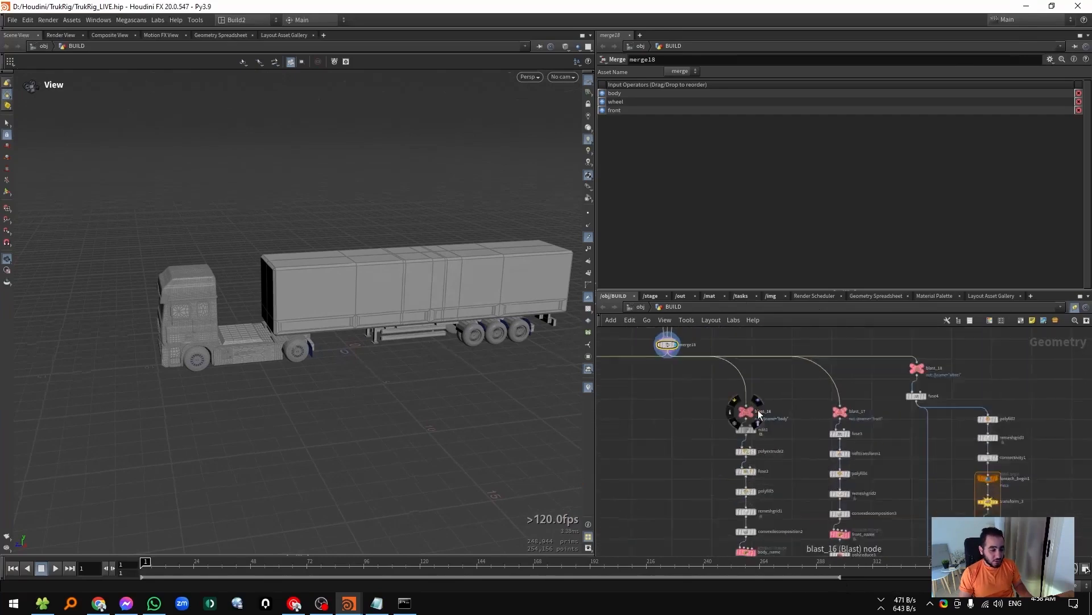
scroll(759, 414, down, 3)
scroll(701, 390, up, 4)
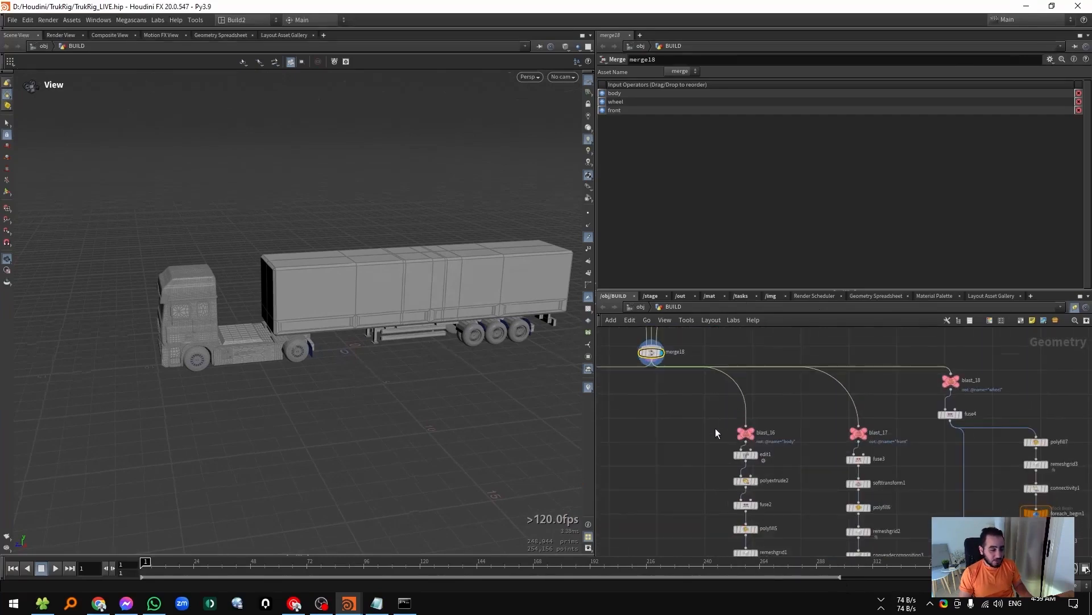
Display the blast_16 node and inspect the isolated trailer body.
drag(764, 445, 766, 446)
key(r)
key(e)
alt+drag(434, 305, 383, 288)
Template the wheel wrangle so the wheels overlay the displayed trailer body as a wireframe.
scroll(693, 443, up, 3)
middle_drag(683, 424, 723, 483)
middle_drag(792, 337, 779, 431)
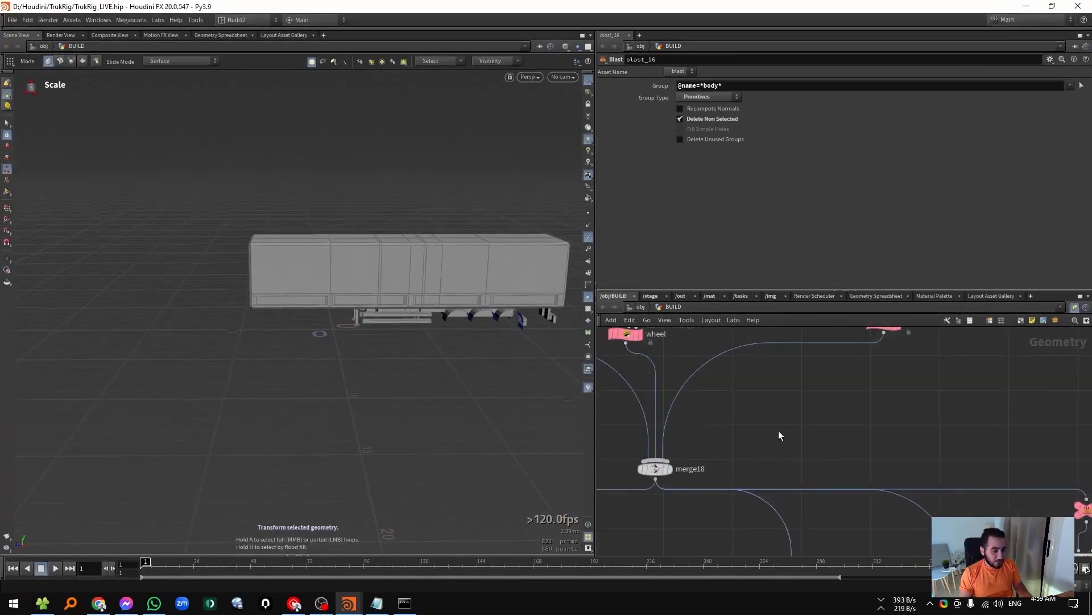
scroll(778, 430, down, 1)
middle_drag(785, 364, 813, 402)
drag(700, 359, 637, 396)
key(e)
alt+drag(418, 299, 468, 241)
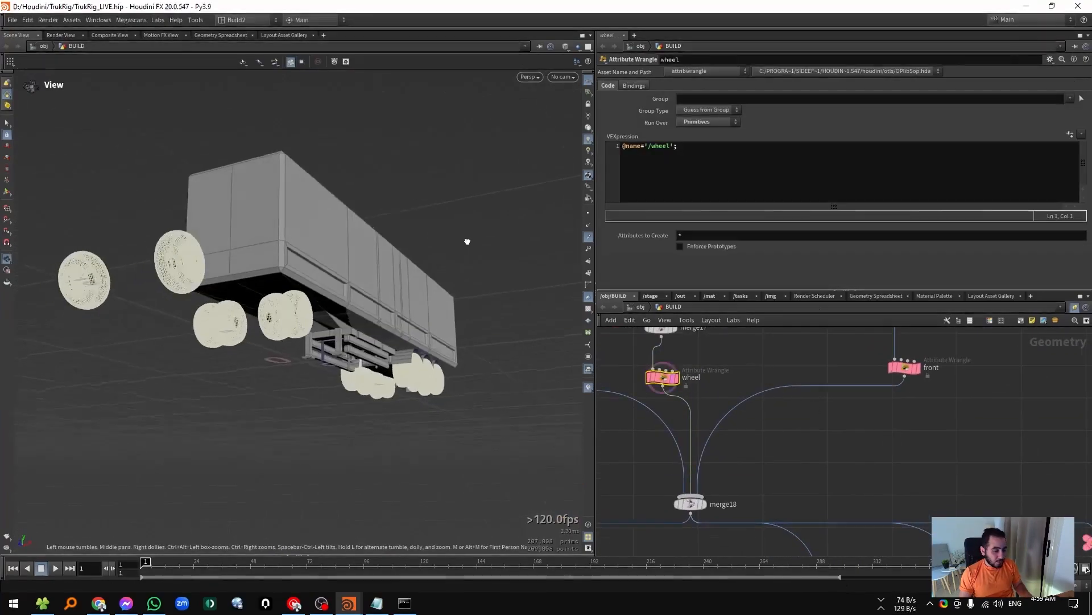
Examine up close how the trailer's mudguards sit against the templated wheels.
alt+right_drag(469, 241, 536, 314)
alt+drag(536, 314, 263, 349)
alt+right_drag(263, 349, 529, 222)
alt+drag(529, 222, 497, 237)
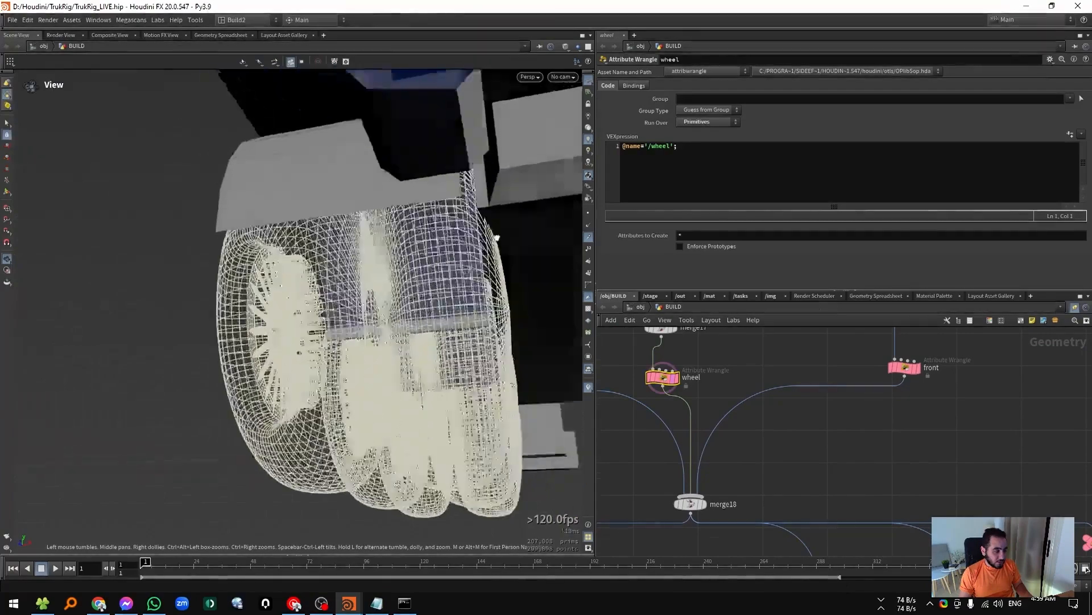
alt+middle_drag(498, 237, 412, 240)
key(e)
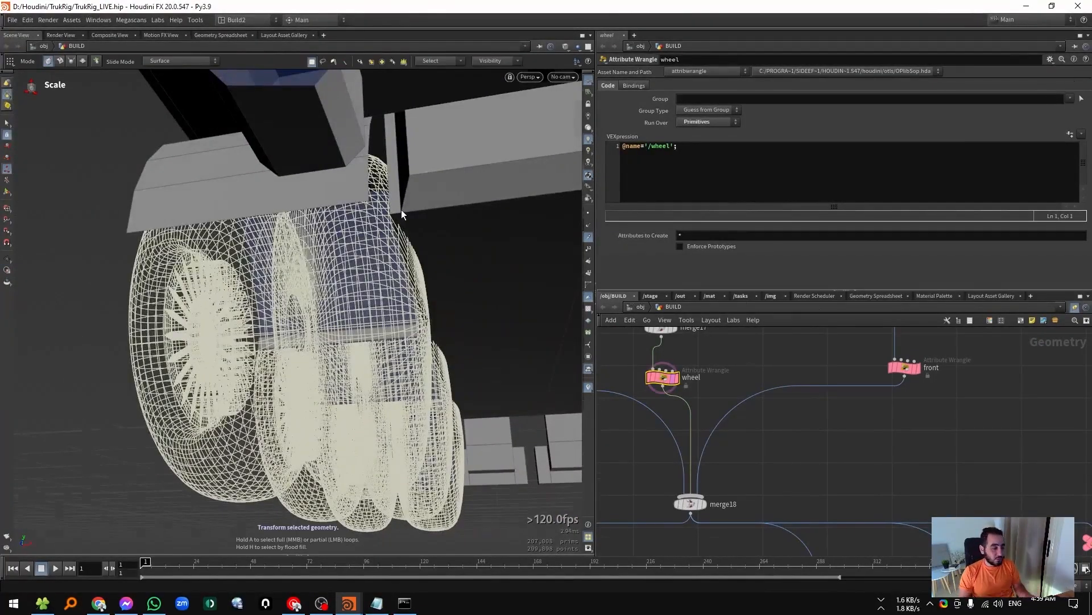
key(Escape)
drag(418, 242, 290, 216)
key(e)
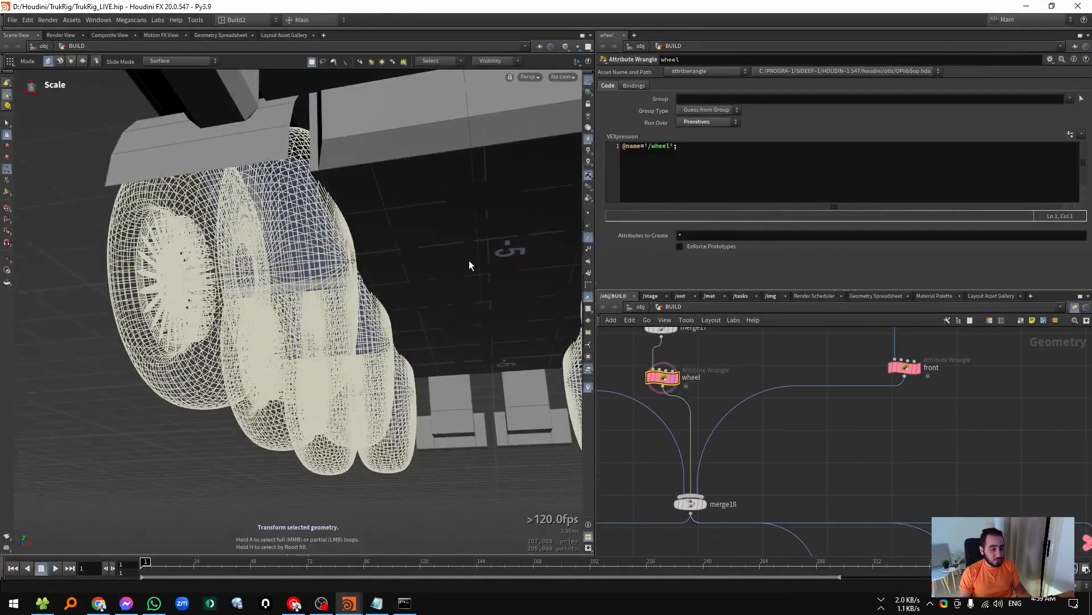
Display the edit1 node and examine its adjusted mudguards against the wheels, including from below.
scroll(789, 453, down, 5)
scroll(796, 455, up, 5)
click(842, 460)
click(842, 460)
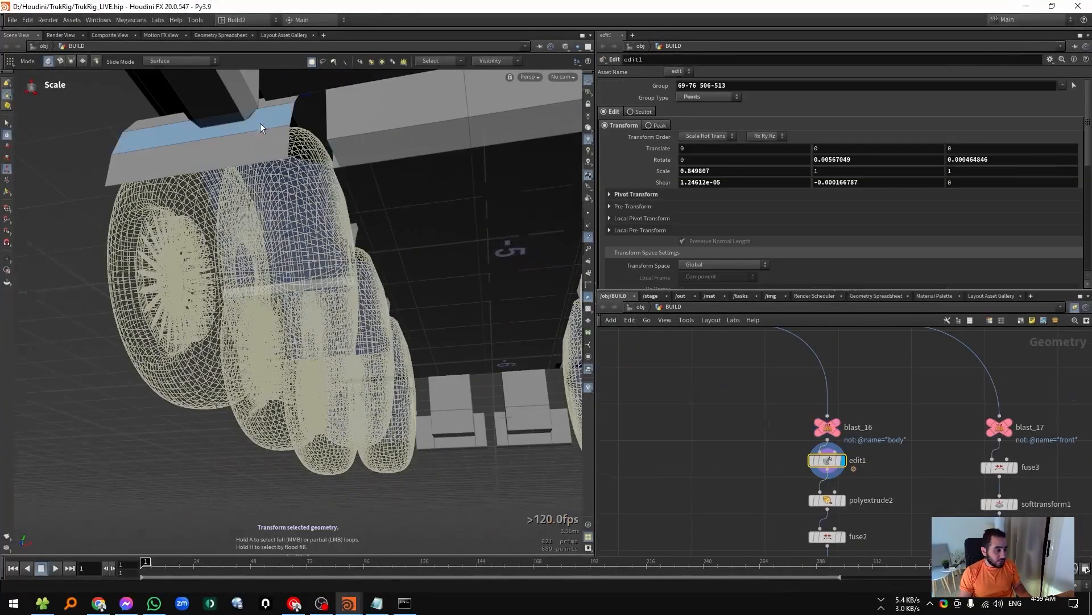
alt+drag(273, 123, 415, 284)
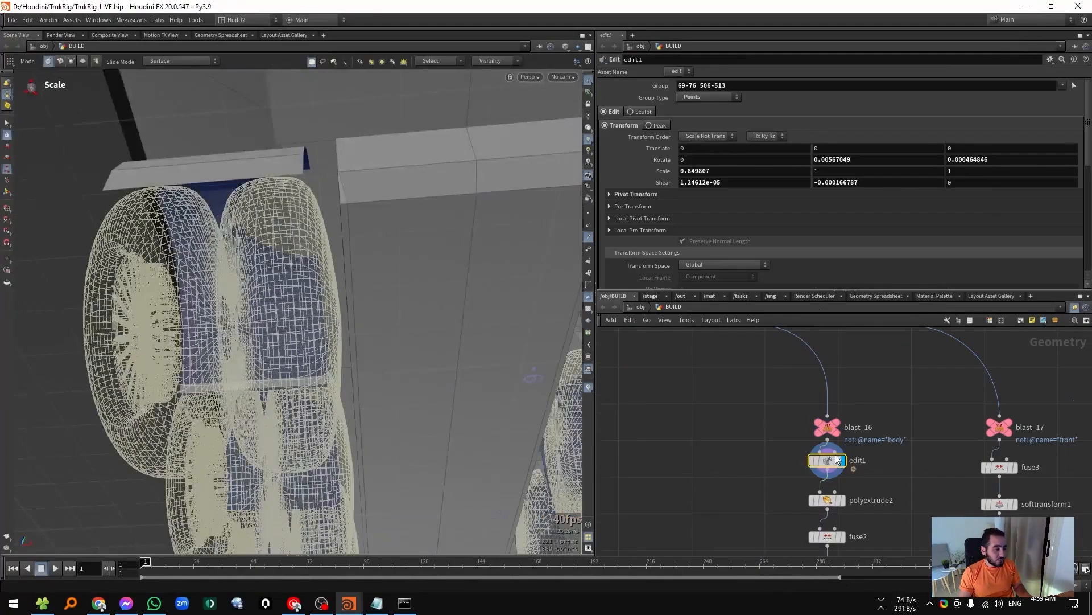
alt+drag(364, 256, 384, 224)
alt+middle_drag(351, 177, 381, 271)
alt+right_drag(380, 271, 313, 278)
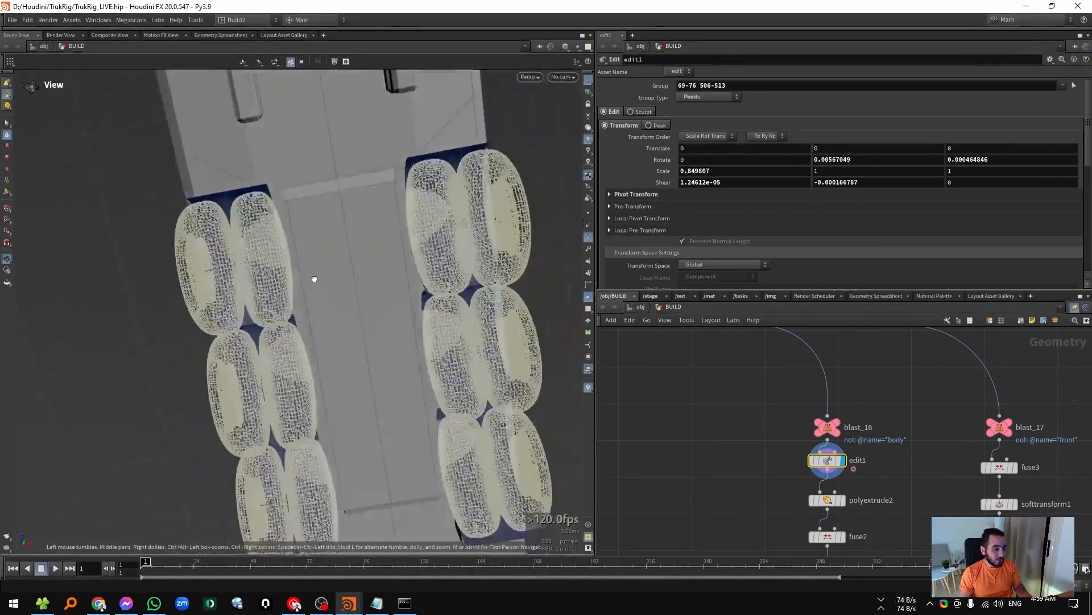
alt+drag(313, 279, 325, 325)
Display the polyextrude2 node and inspect the extruded mudguards along the side of the trailer.
middle_drag(816, 508, 757, 435)
click(761, 430)
alt+drag(389, 312, 242, 319)
click(783, 427)
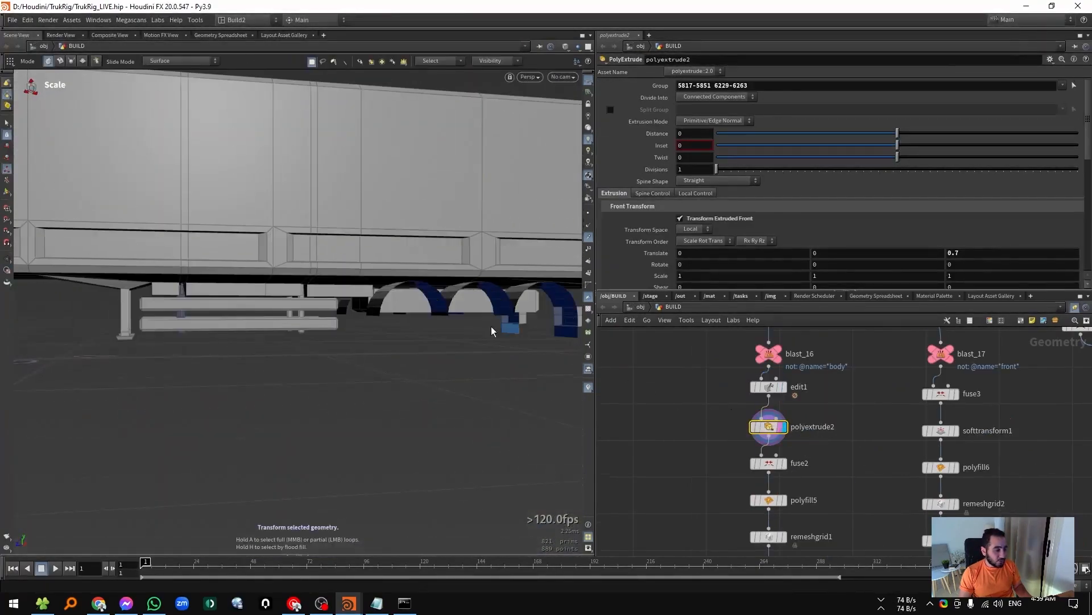
alt+drag(341, 245, 296, 245)
Display fuse2, polyfill5 and remeshgrid1 in turn and examine the remeshed trailer body and mudguards.
click(784, 463)
click(784, 500)
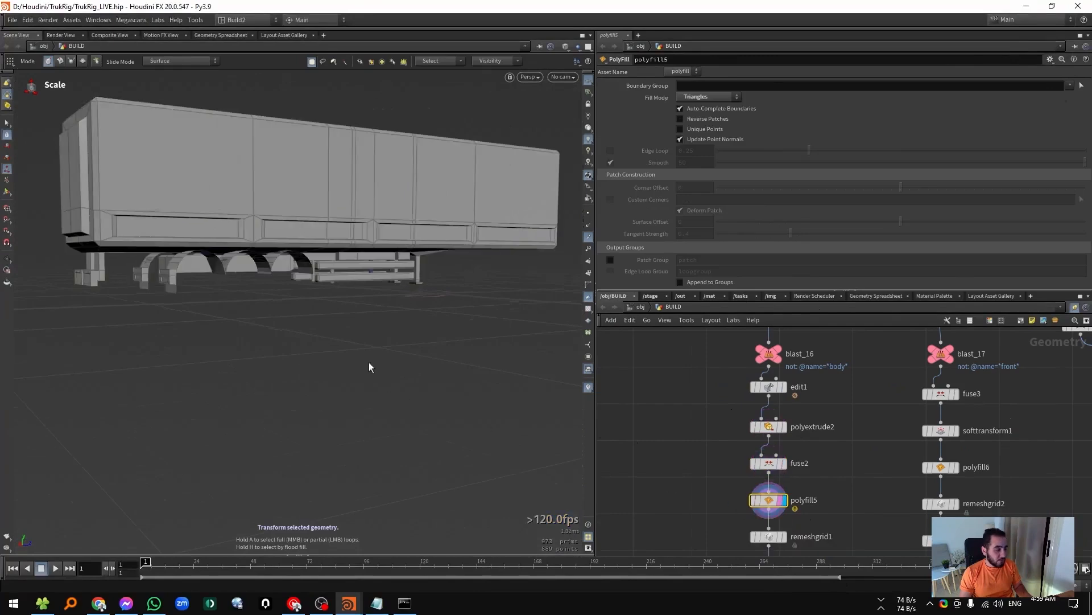
scroll(370, 366, up, 2)
middle_drag(711, 532, 693, 462)
click(766, 467)
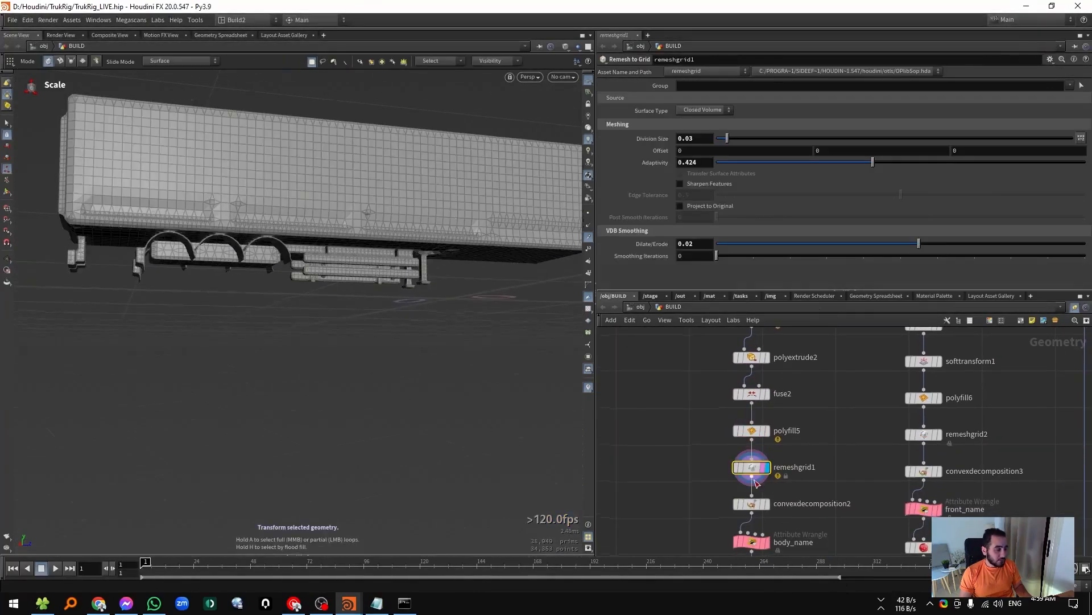
alt+drag(392, 216, 353, 250)
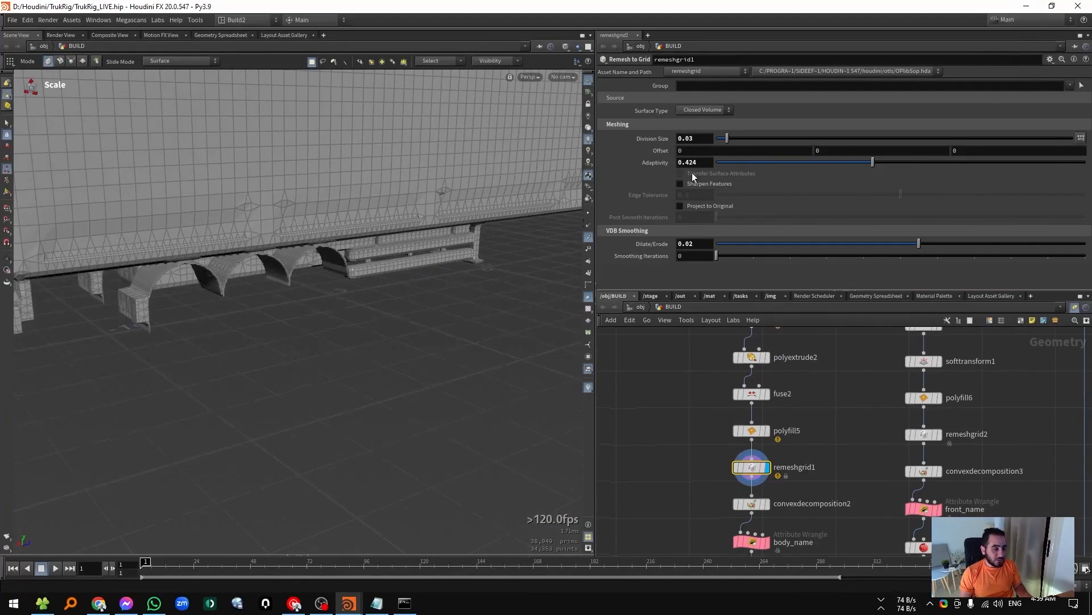
Display the convexdecomposition2 node and examine the convex hulls covering the trailer body.
click(698, 204)
click(696, 206)
key(Escape)
alt+drag(171, 233, 232, 238)
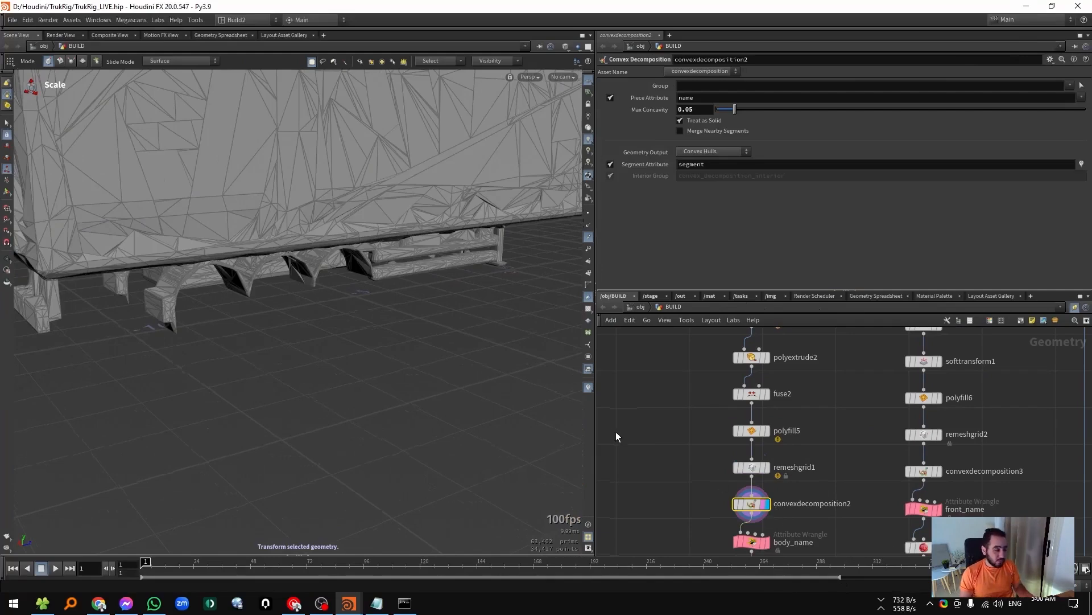
alt+right_drag(319, 341, 187, 249)
Select one convex piece on the trailer's side and pull it out of the body to show it as a separate hull.
key(s)
click(196, 167)
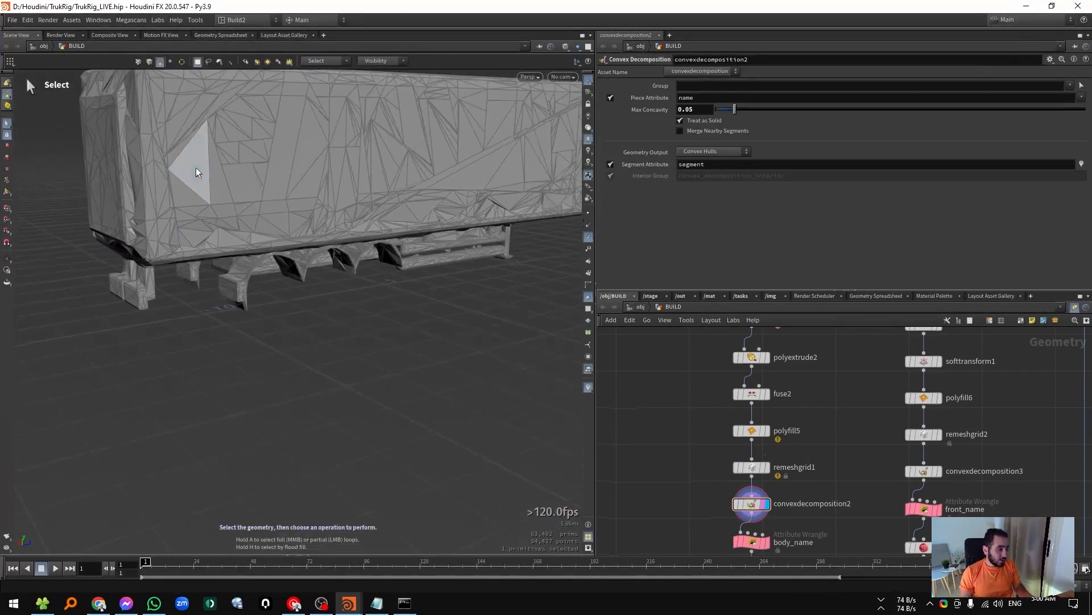
alt+drag(229, 239, 244, 270)
key(e)
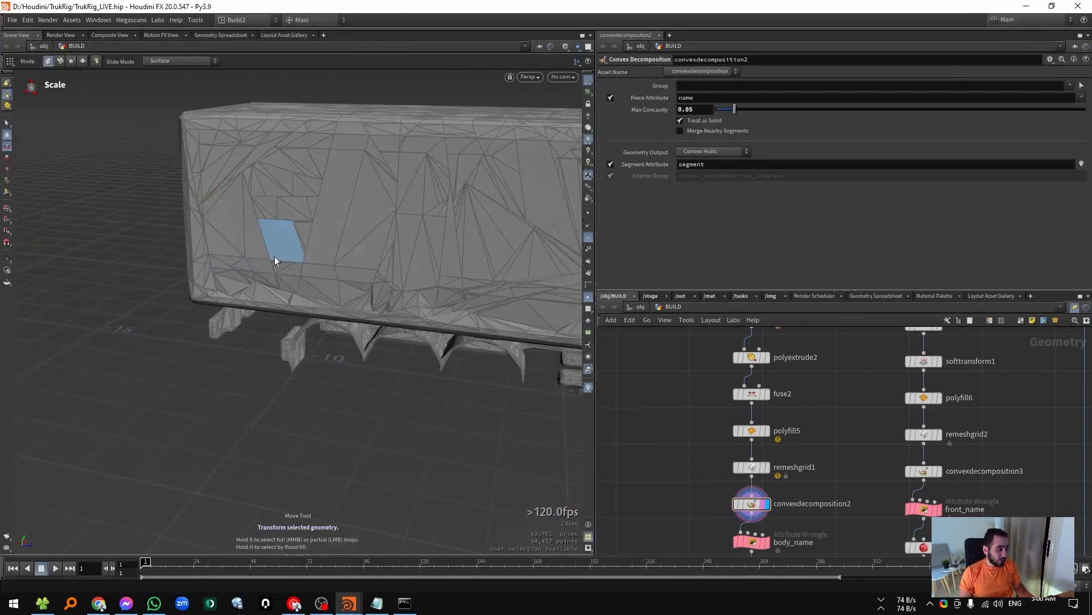
double_click(244, 236)
drag(216, 217, 131, 197)
alt+drag(131, 197, 274, 166)
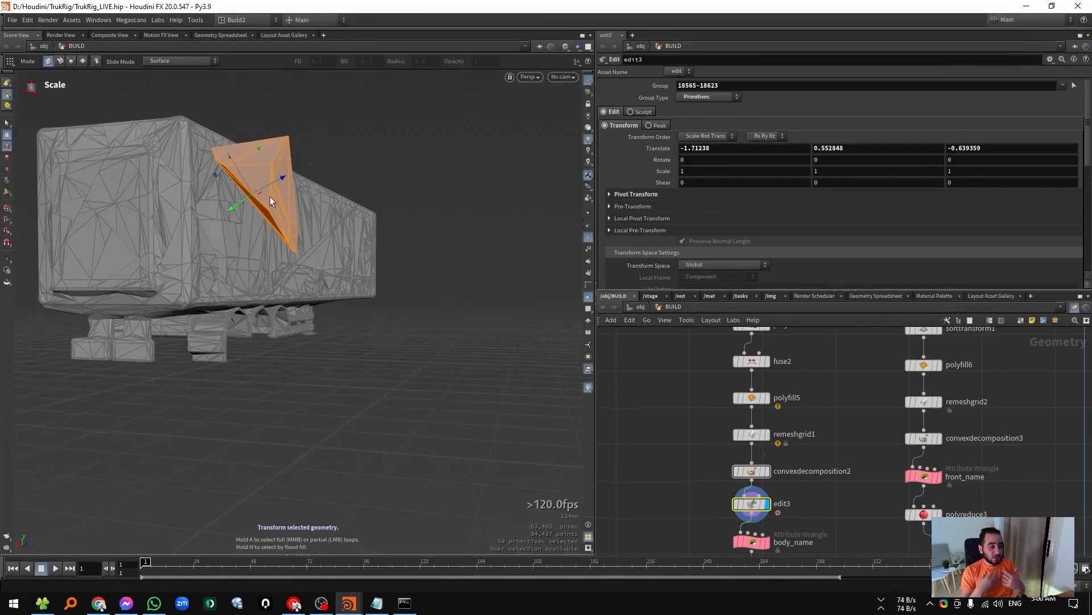
Delete the edit3 node that moves the convex piece out of the trailer.
key(s)
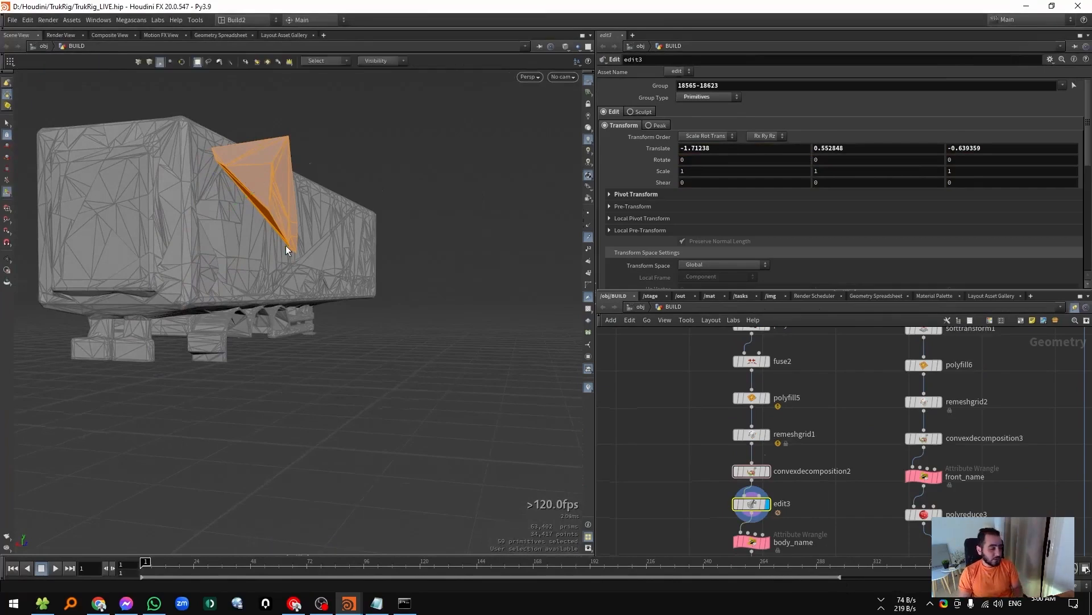
key(Delete)
drag(767, 512, 768, 511)
key(Delete)
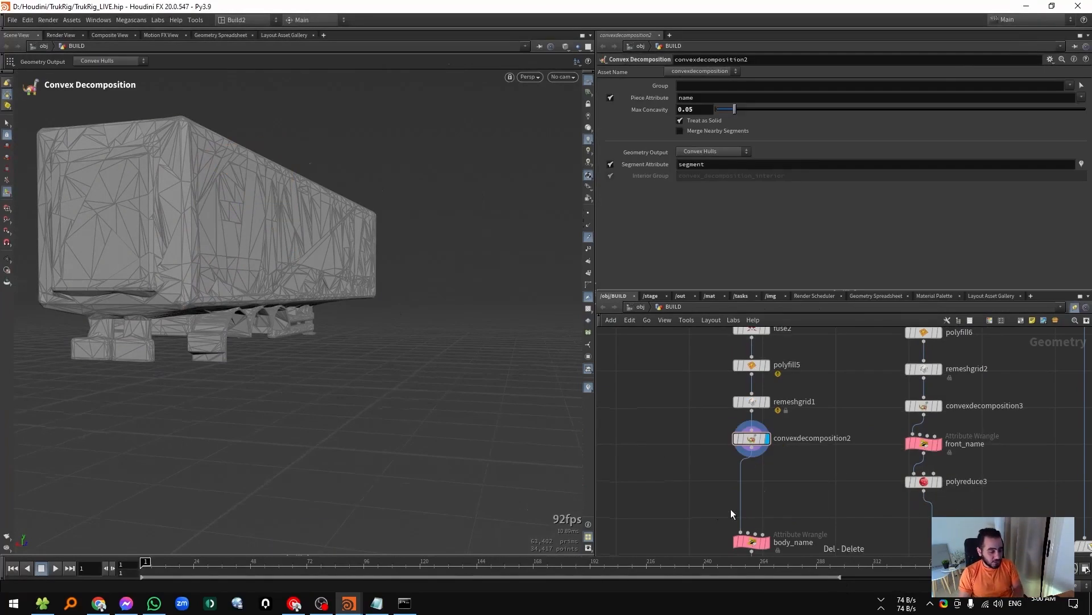
alt+drag(190, 215, 141, 285)
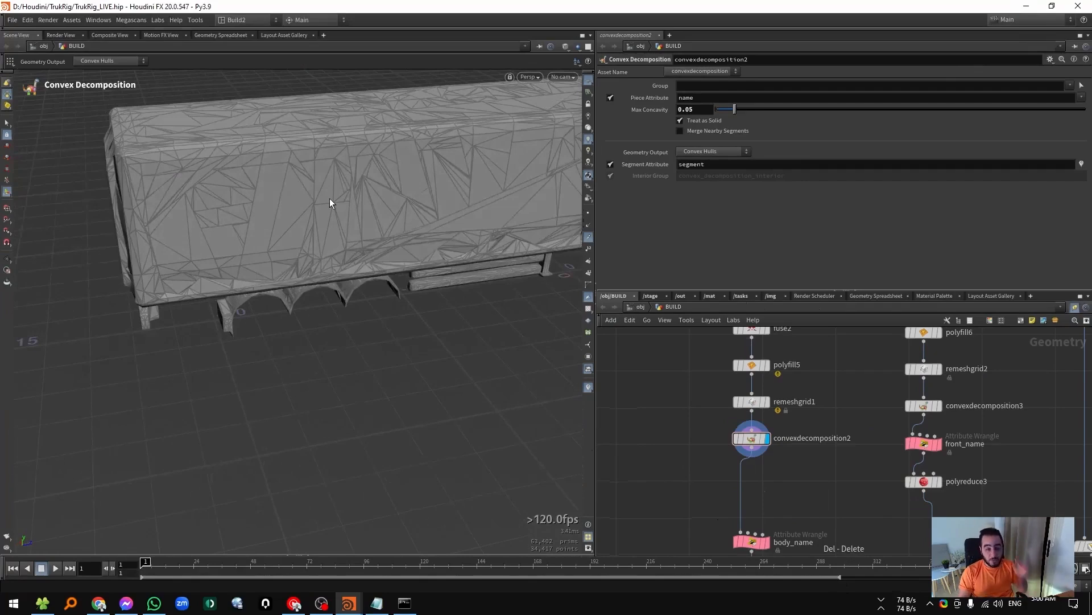
Display the body_name wrangle and review the expression that names each trailer piece by its segment.
scroll(765, 452, down, 4)
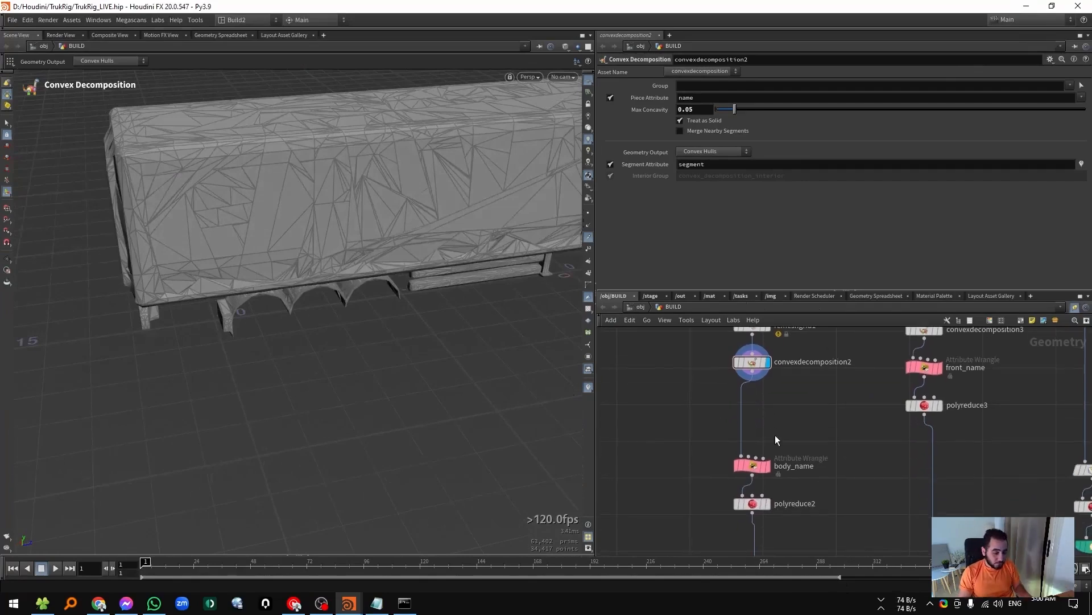
click(752, 466)
click(768, 466)
alt+drag(314, 277, 346, 229)
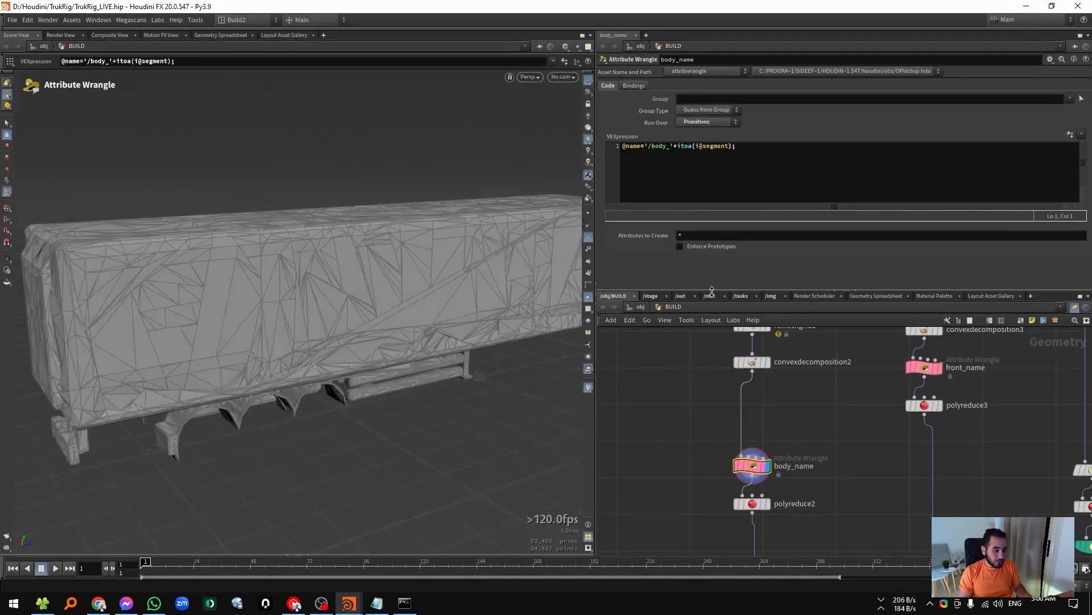
Show the geometry spreadsheet below the viewport with the primitive attributes of body_name.
click(358, 556)
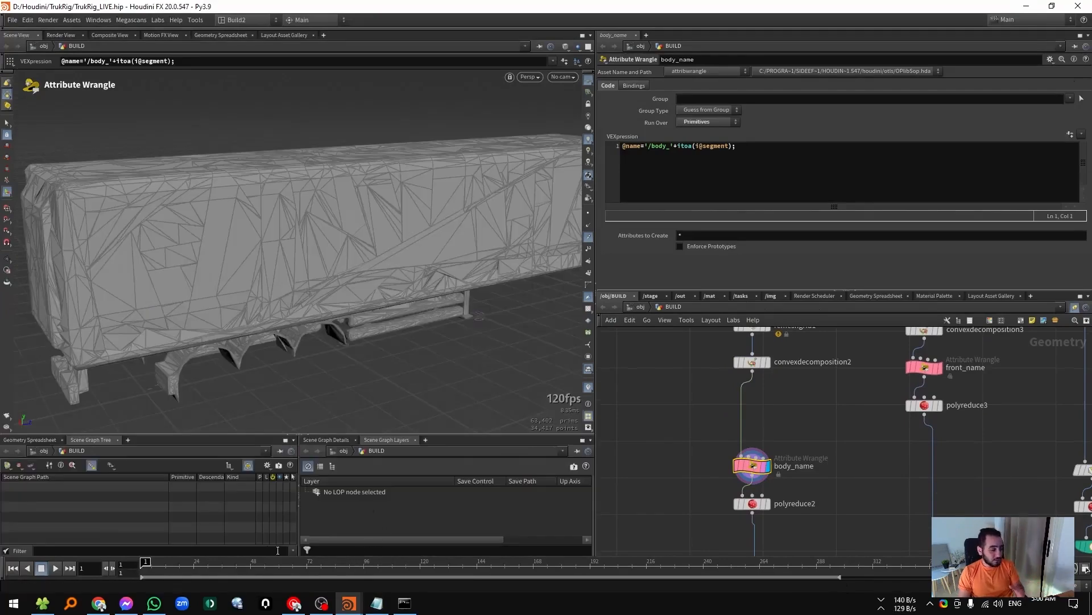
drag(300, 506, 592, 505)
click(30, 439)
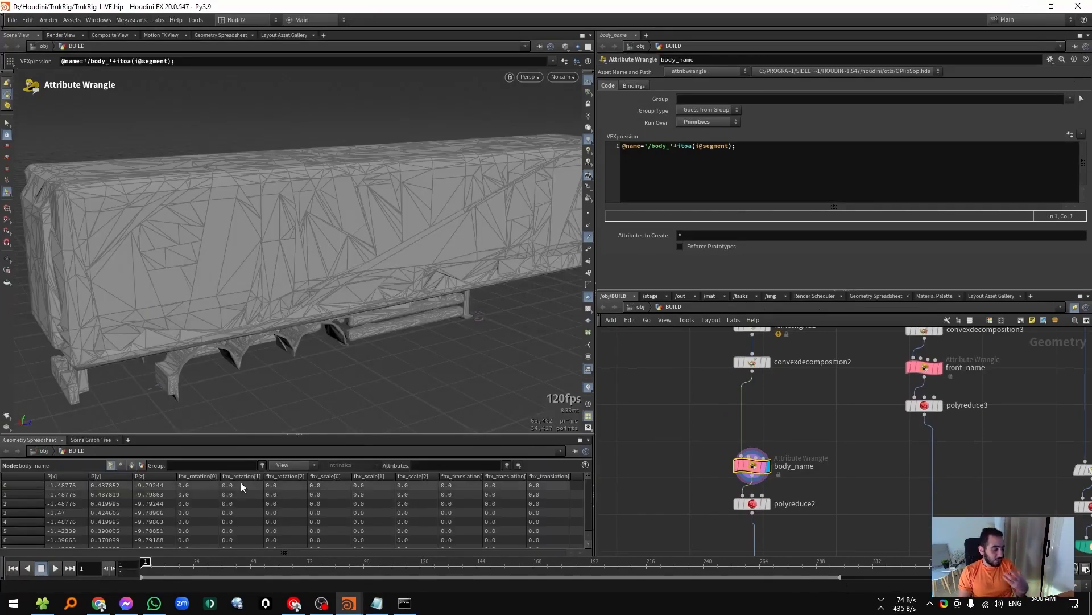
click(131, 465)
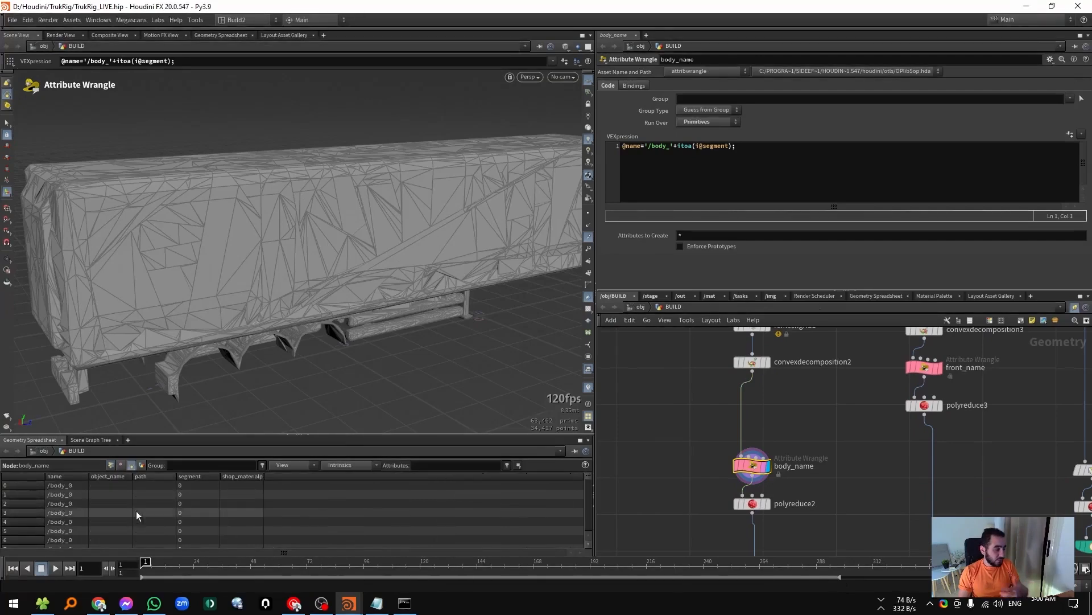
Compare the primitive name attribute on convexdecomposition2 with the one on fuse2, sorting the spreadsheet by name.
click(767, 362)
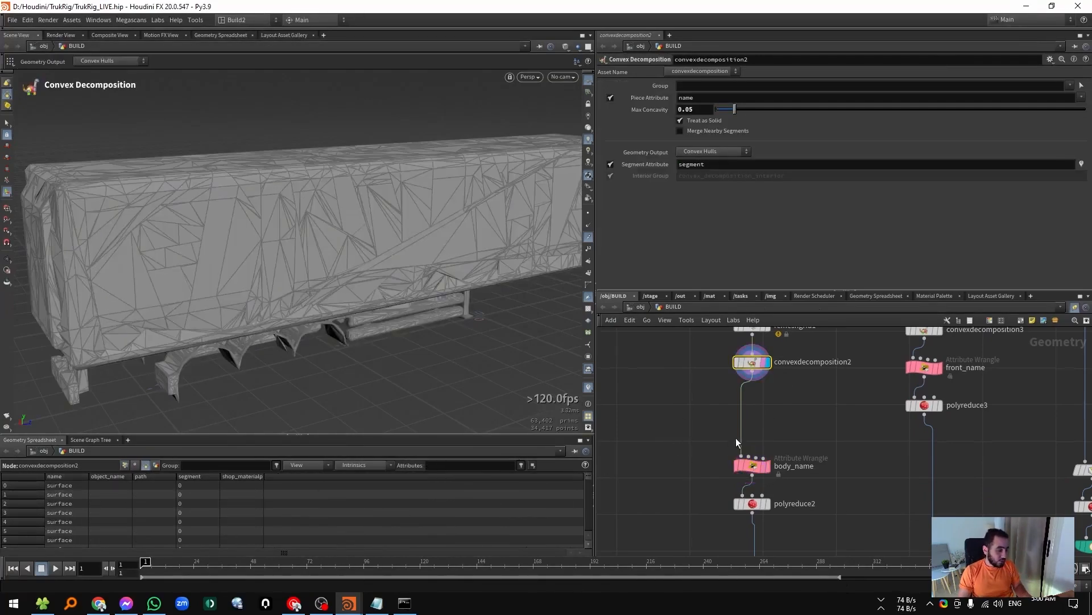
middle_drag(713, 406, 670, 538)
key(ctrl+z)
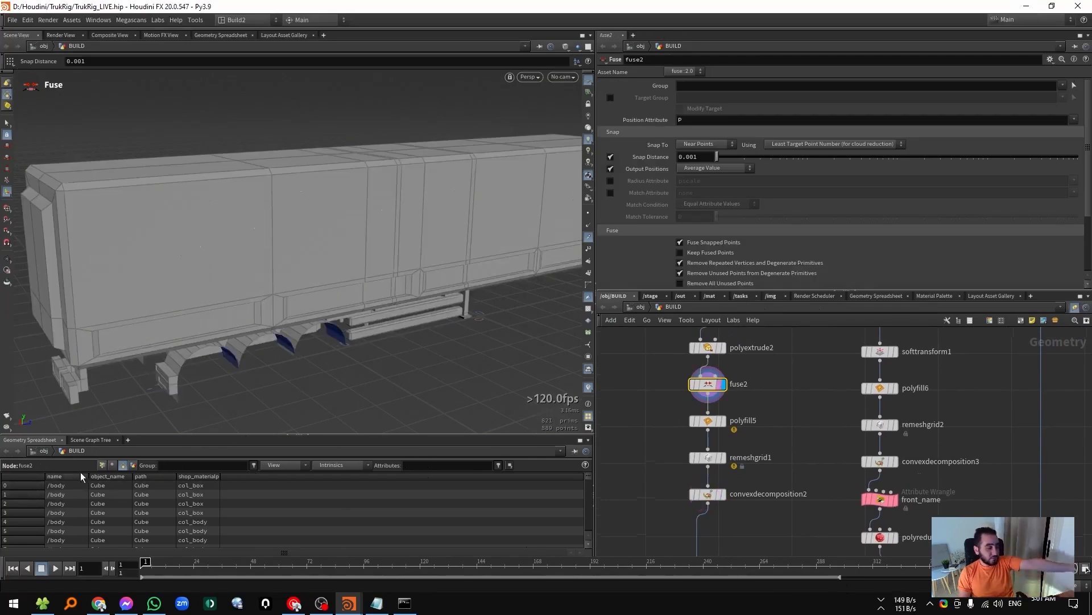
click(80, 475)
scroll(751, 512, down, 4)
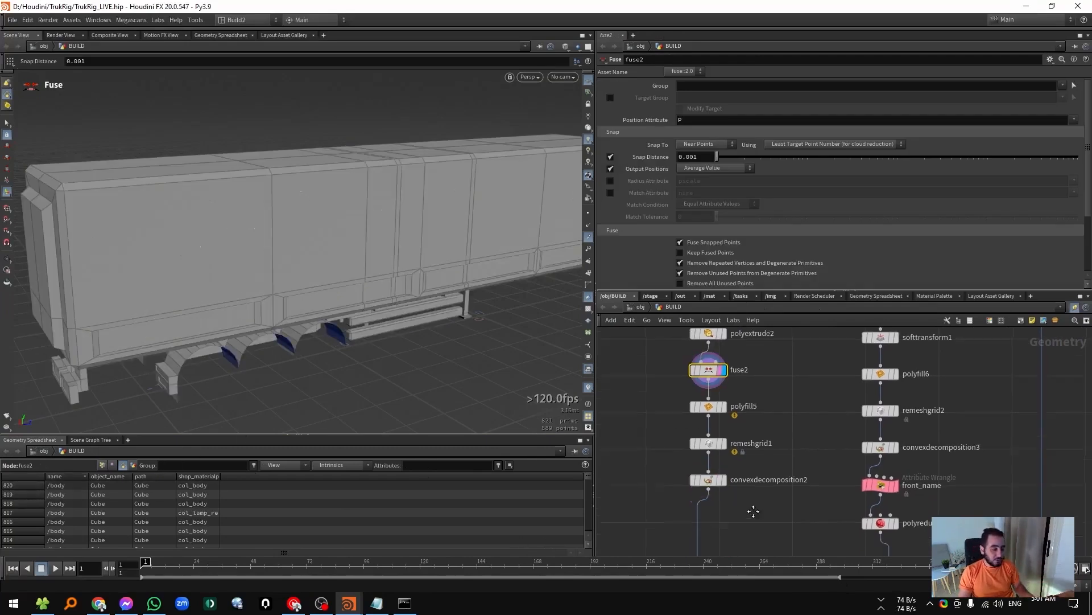
Compare the name and segment attributes of body_name with those of convexdecomposition2, and switch the spreadsheet's name sorting.
click(710, 540)
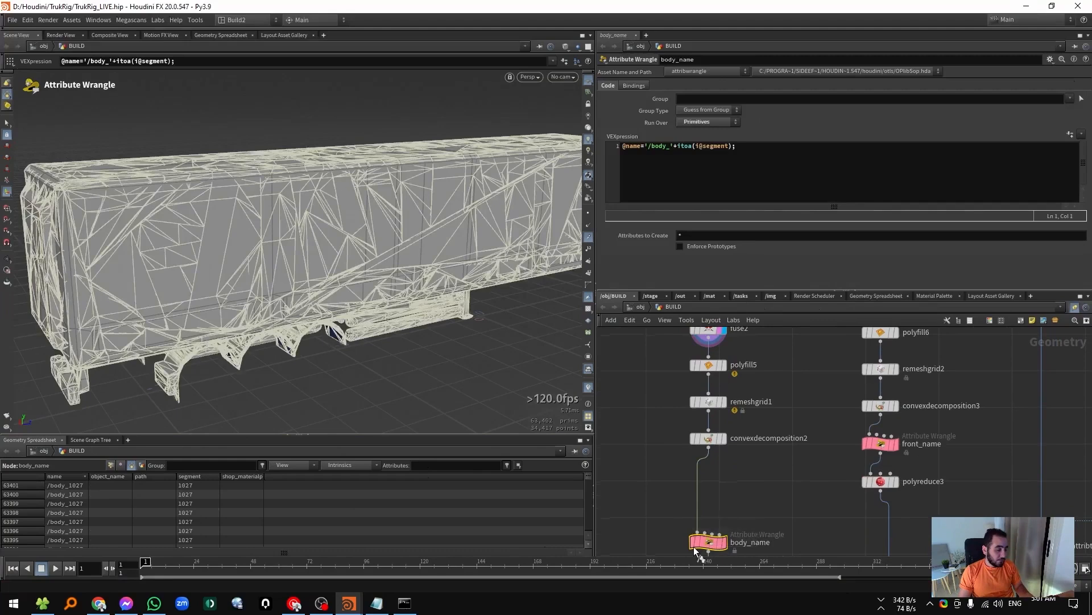
click(696, 549)
click(695, 438)
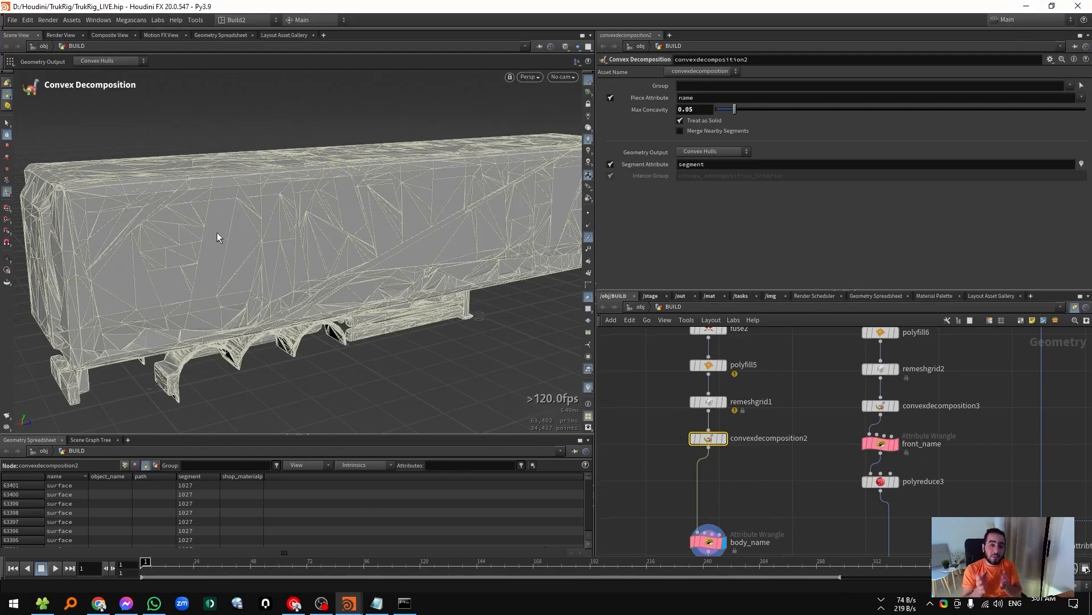
click(711, 525)
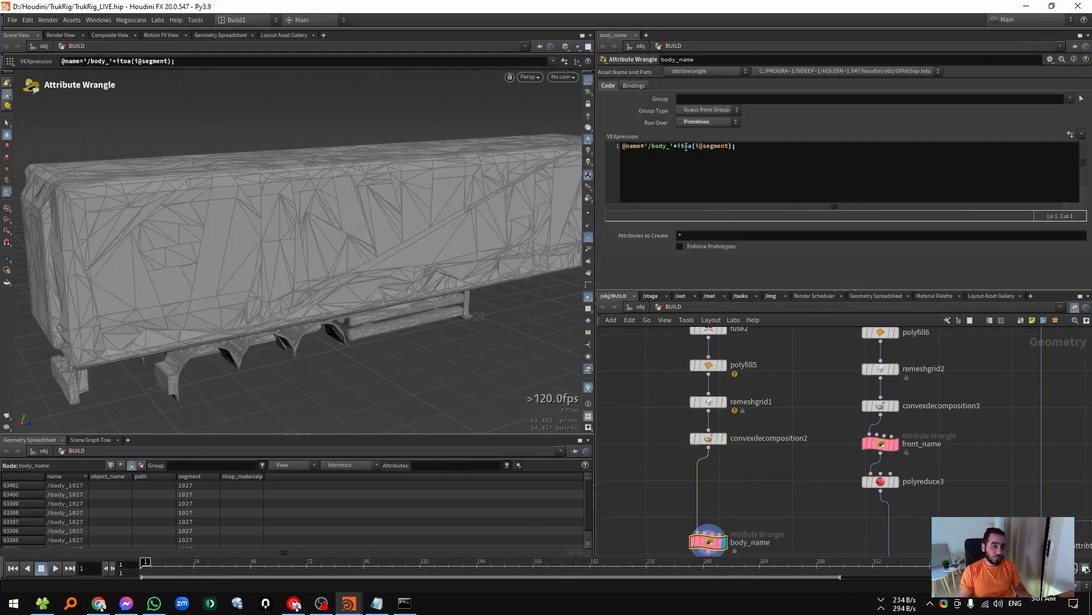
click(85, 476)
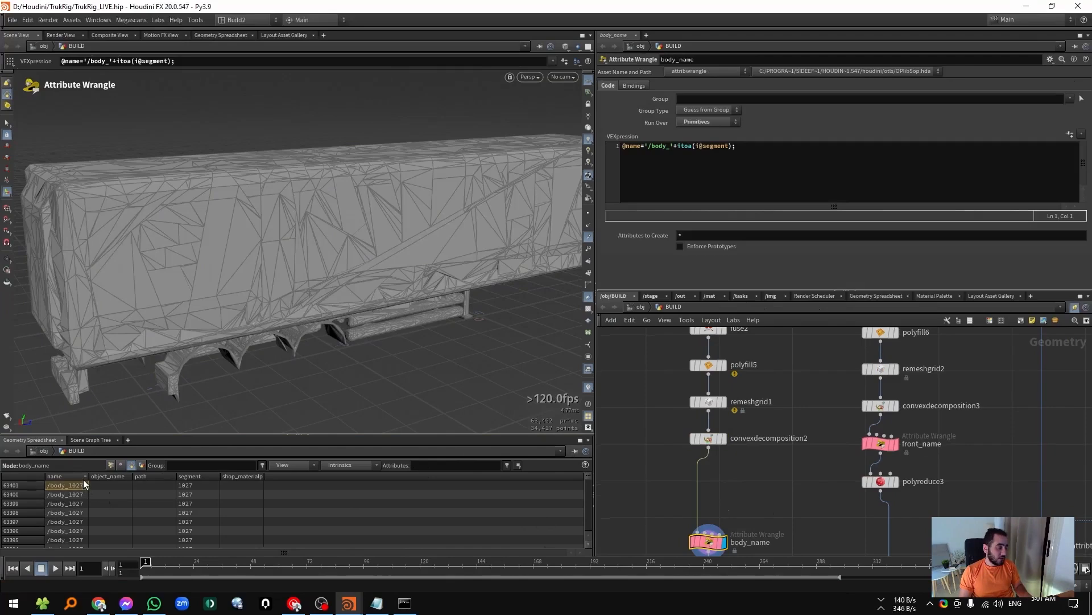
Branch an Exploded View node off body_name and view the trailer's named pieces spread apart.
middle_drag(715, 563, 745, 451)
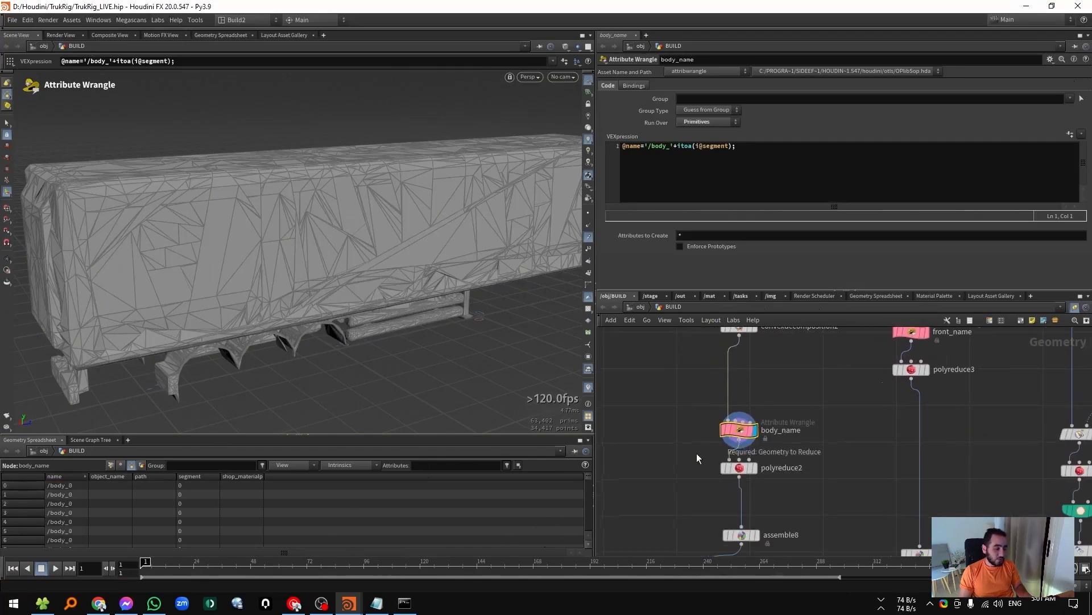
key(Tab)
text(exv)
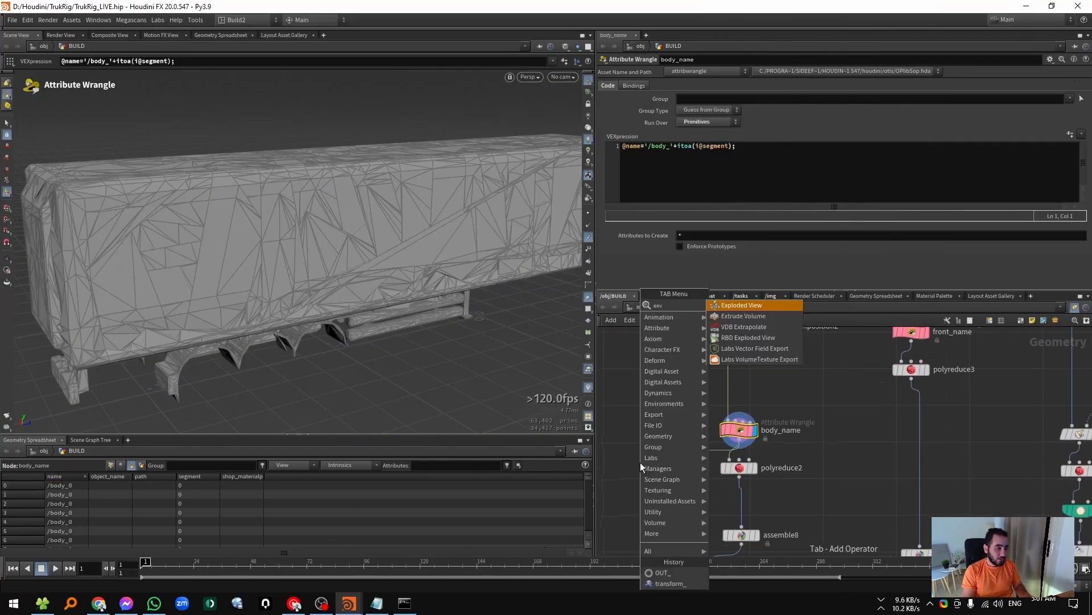
key(Return)
click(640, 462)
drag(136, 268, 340, 227)
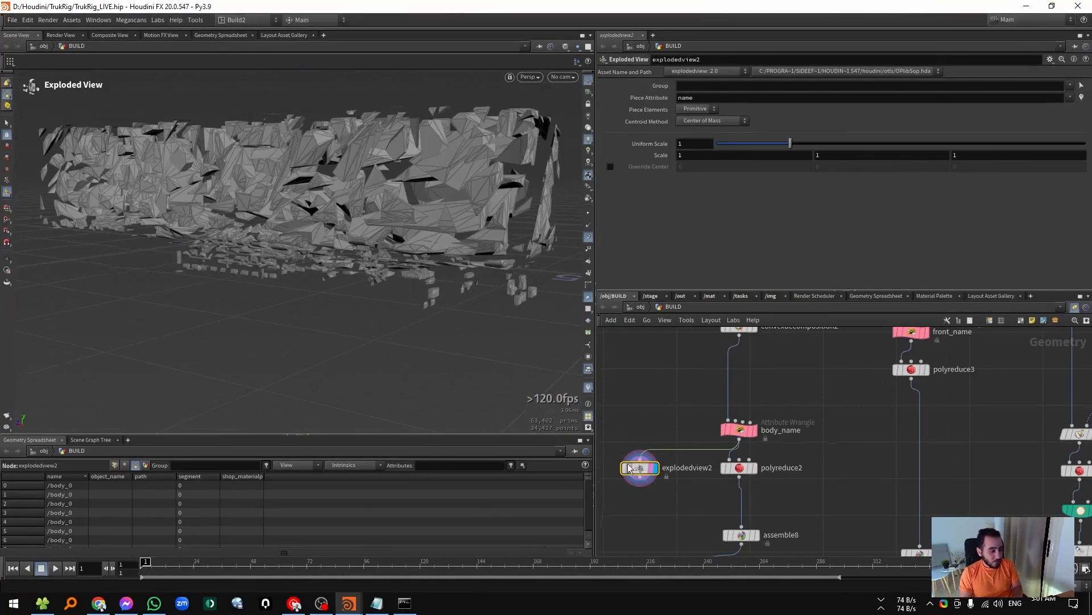
Delete the exploded view node and save the scene, viewing the intact trailer again.
key(Delete)
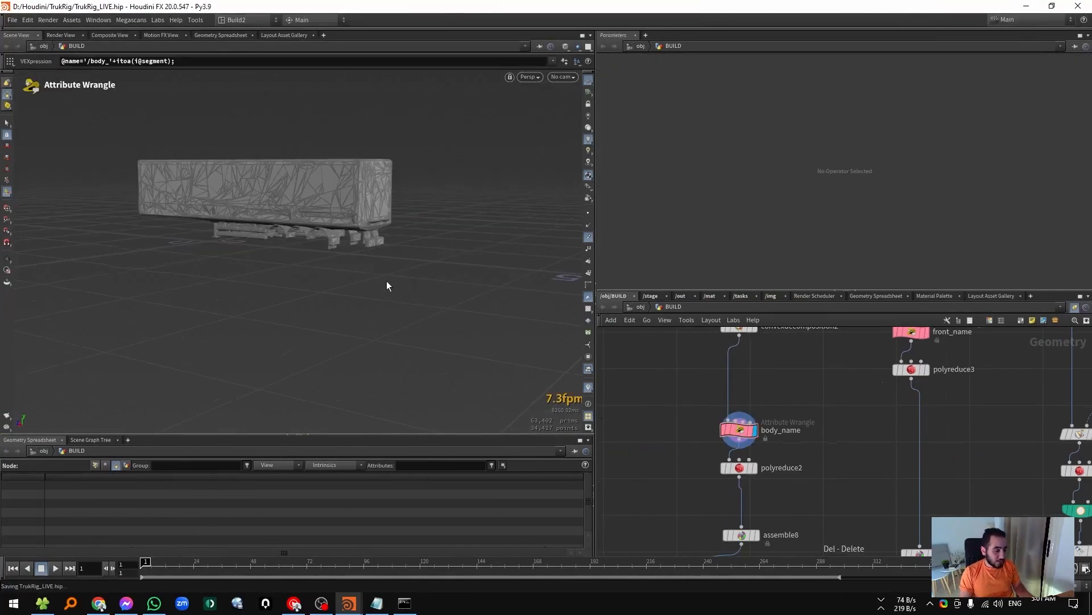
key(Escape)
drag(319, 222, 449, 368)
key(Return)
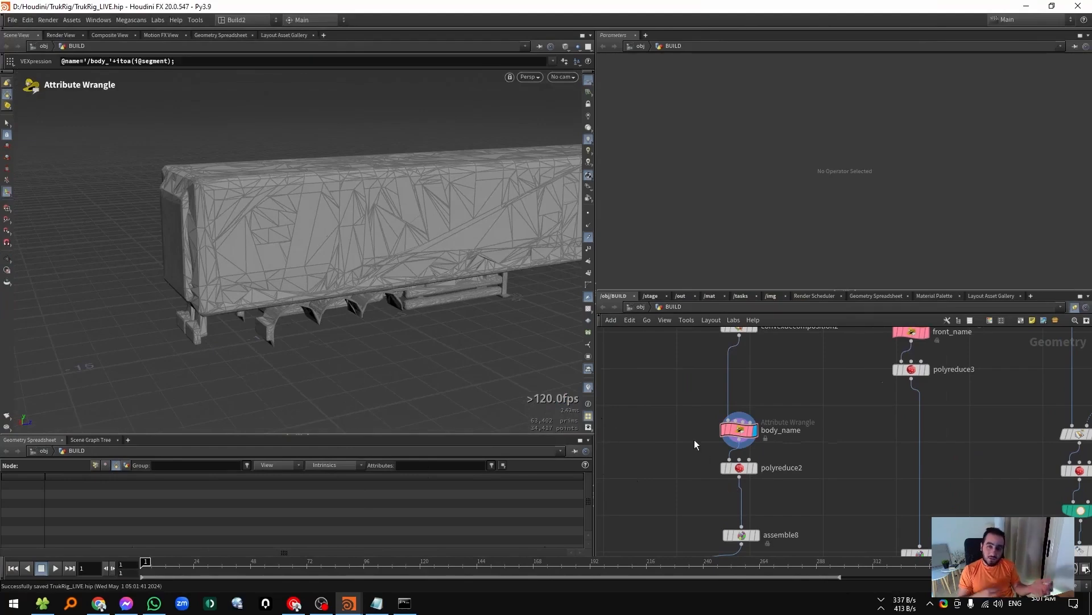
Display polyreduce2 and assemble8 in turn and review the reduction and packed primitive settings of the trailer body.
click(751, 468)
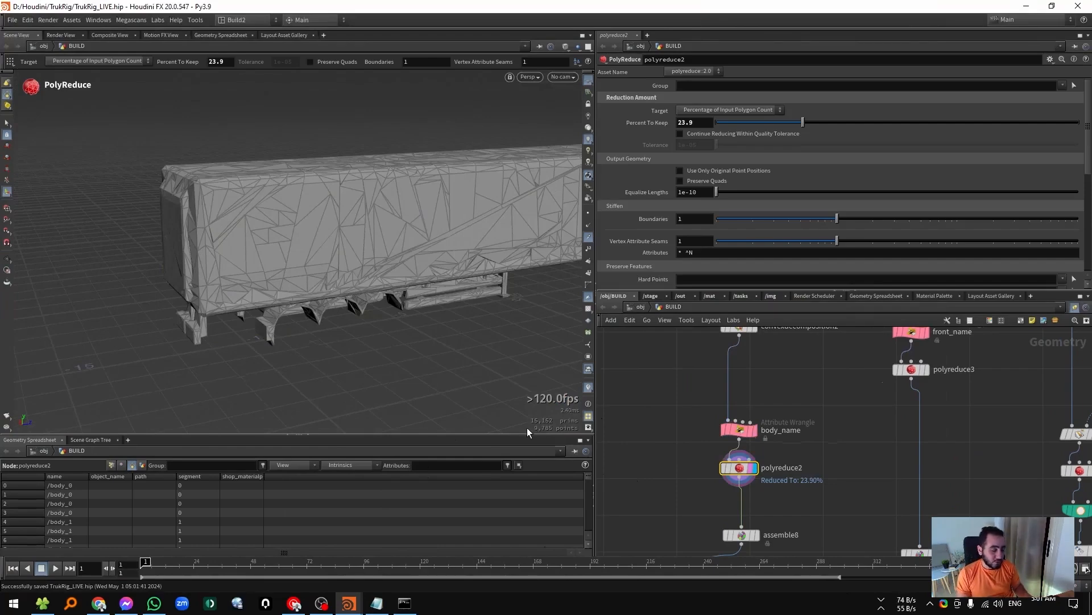
middle_drag(740, 546, 677, 504)
click(677, 494)
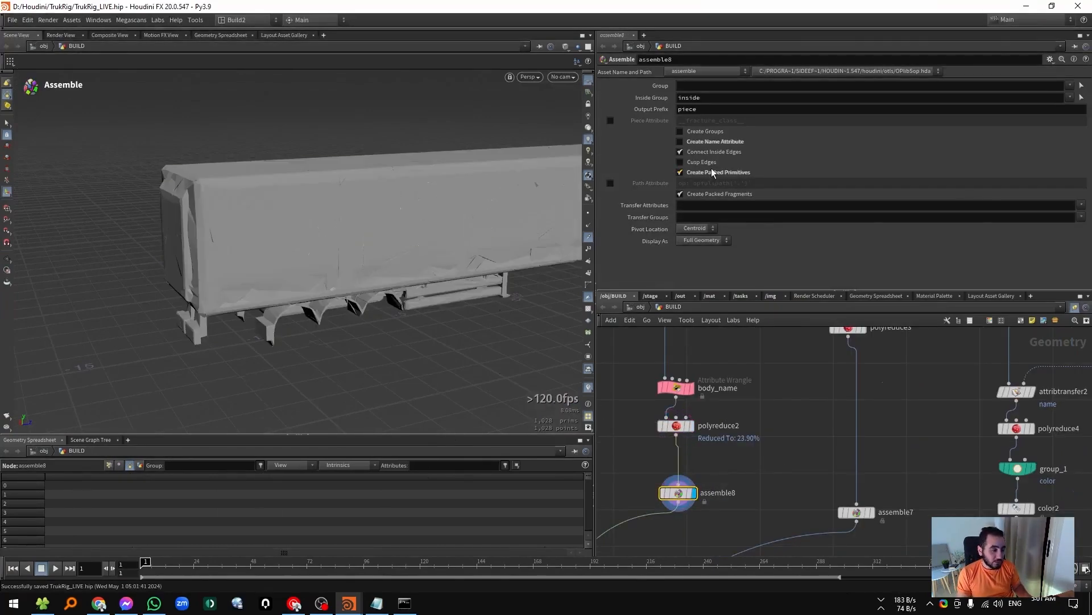
middle_drag(767, 372, 763, 413)
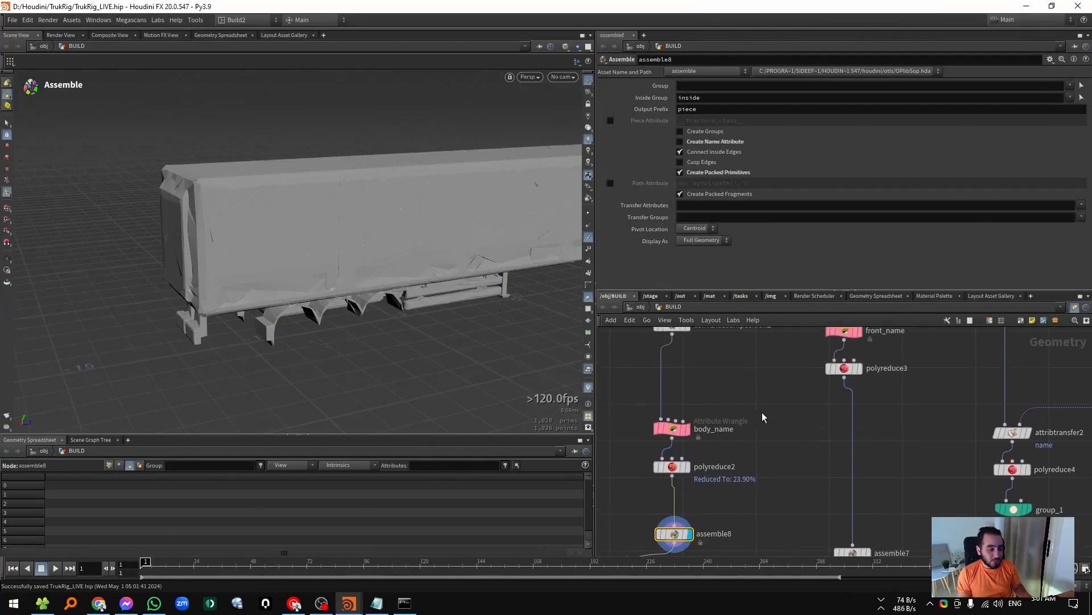
Display blast_17 and front_name in turn and examine the isolated truck front and its convex pieces.
scroll(827, 440, up, 5)
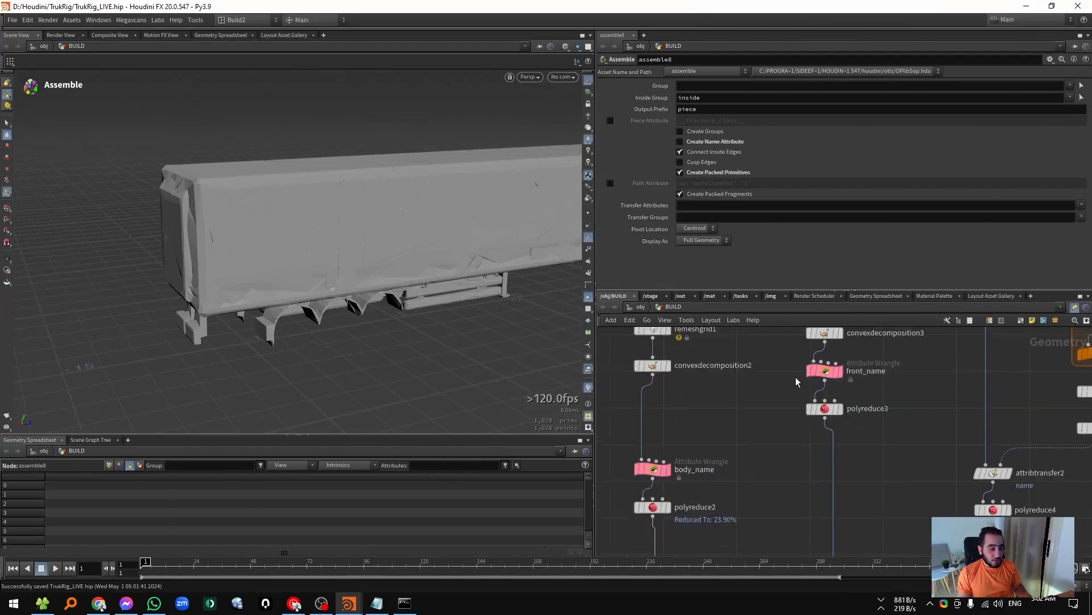
scroll(790, 398, up, 5)
click(762, 388)
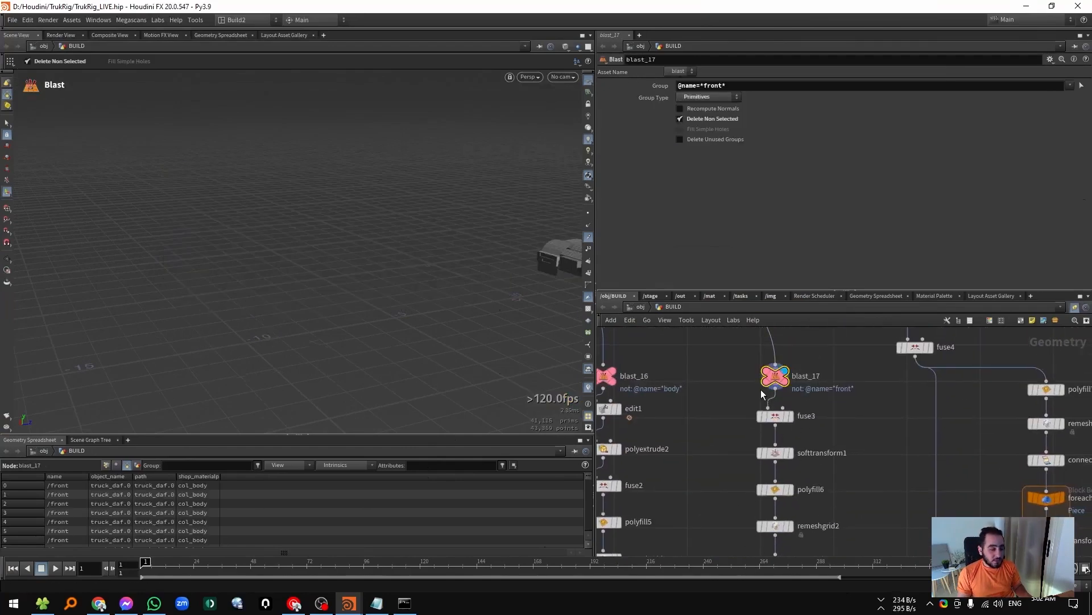
key(h)
key(Return)
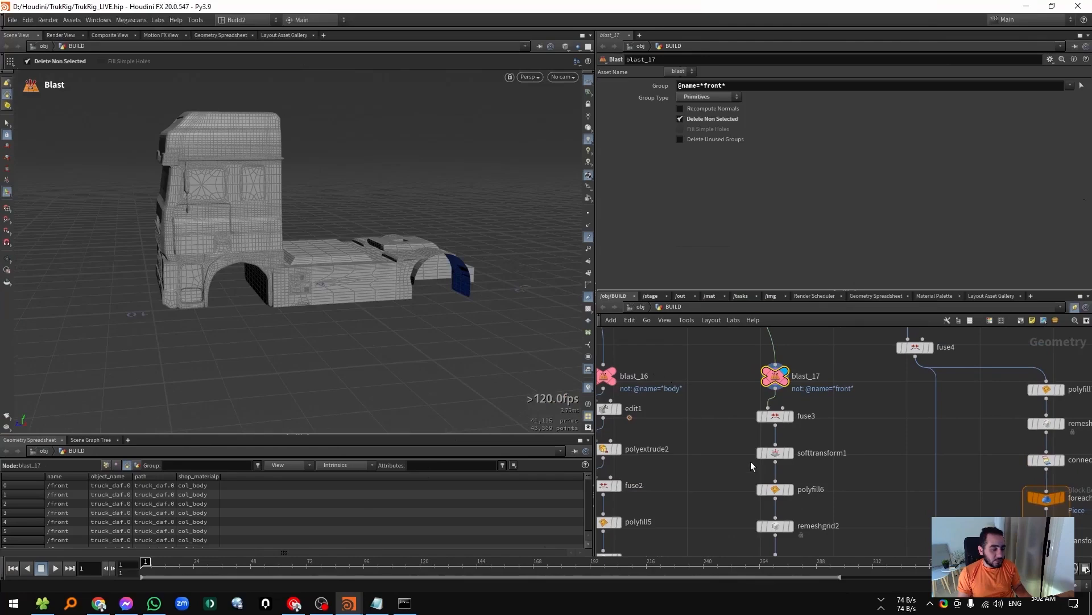
scroll(750, 461, down, 3)
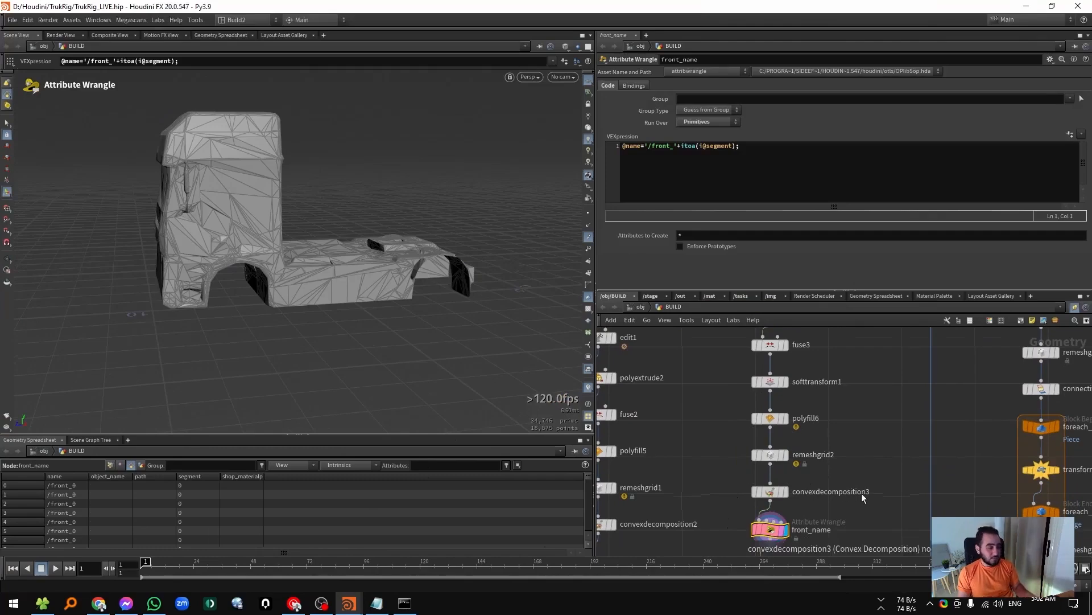
alt+drag(382, 268, 280, 138)
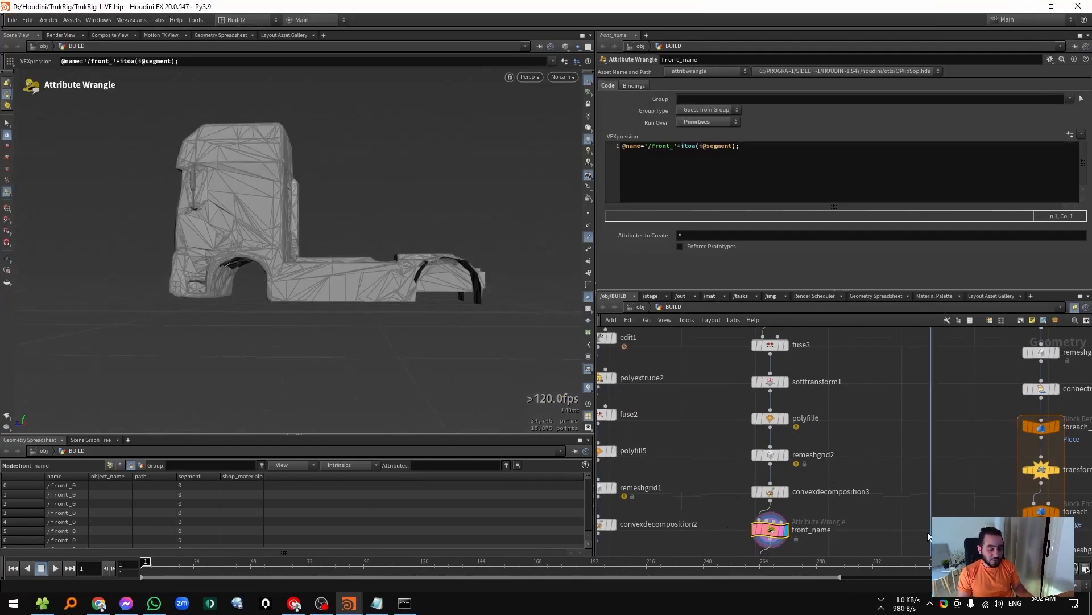
Display the polyreduce3 node and inspect the reduced truck front up close around the rear mudguards.
middle_drag(871, 528, 852, 431)
click(760, 471)
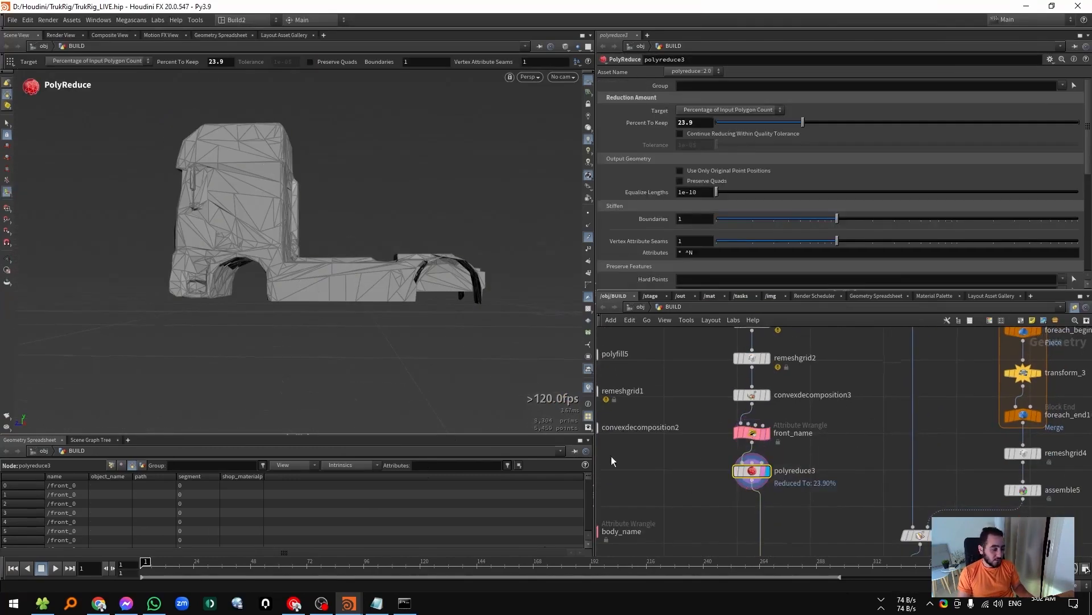
alt+drag(361, 274, 331, 270)
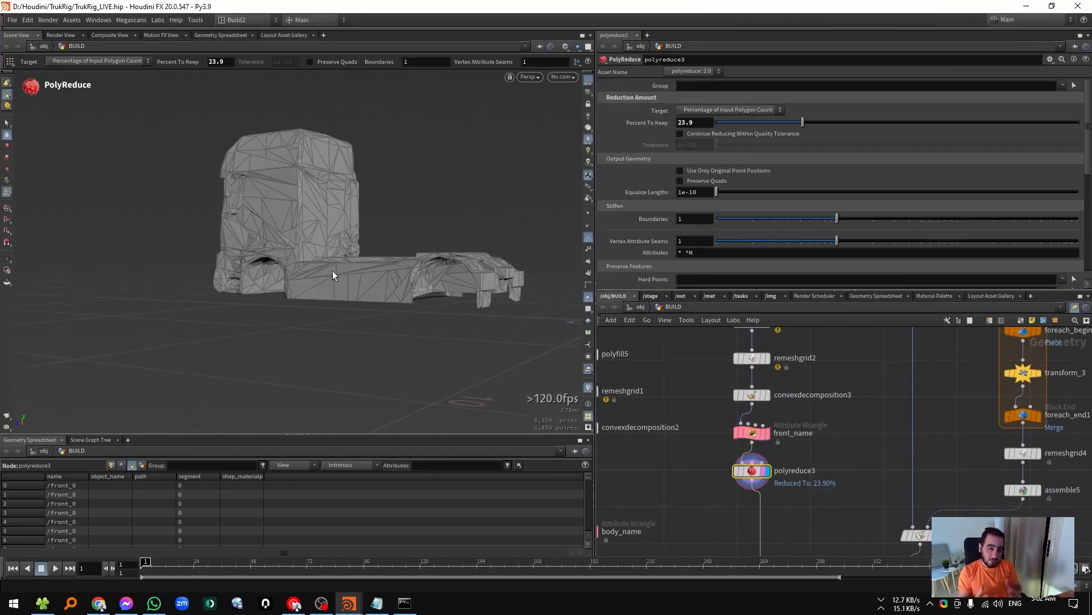
alt+drag(333, 271, 445, 272)
alt+right_drag(445, 272, 485, 251)
alt+drag(486, 251, 517, 315)
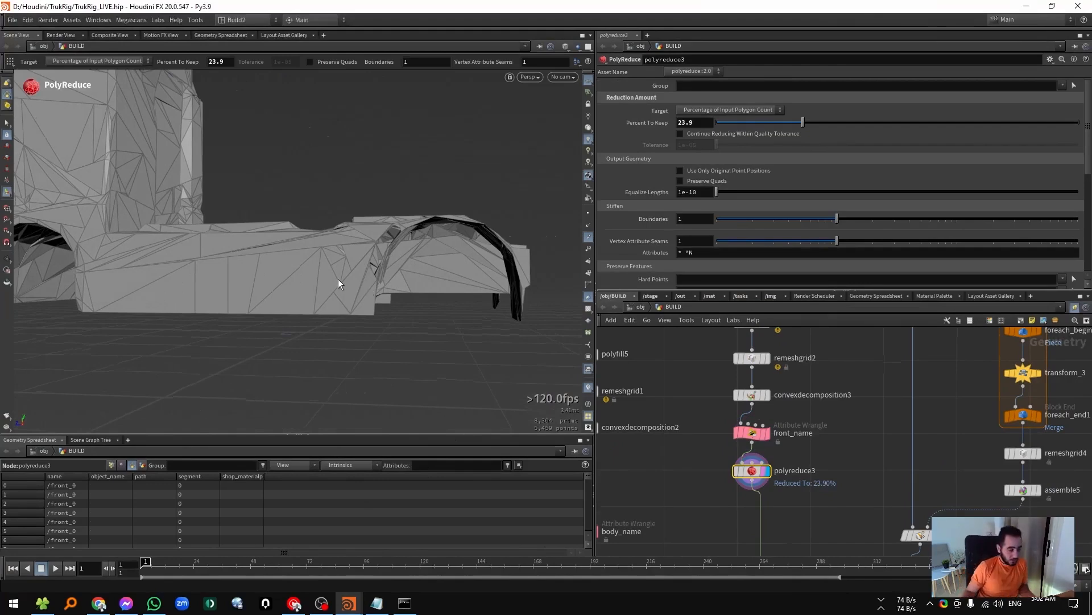
Display assemble7 and review the packed primitive settings of the reduced truck front.
alt+drag(404, 271, 356, 287)
scroll(820, 541, down, 2)
middle_drag(819, 541, 791, 412)
click(763, 481)
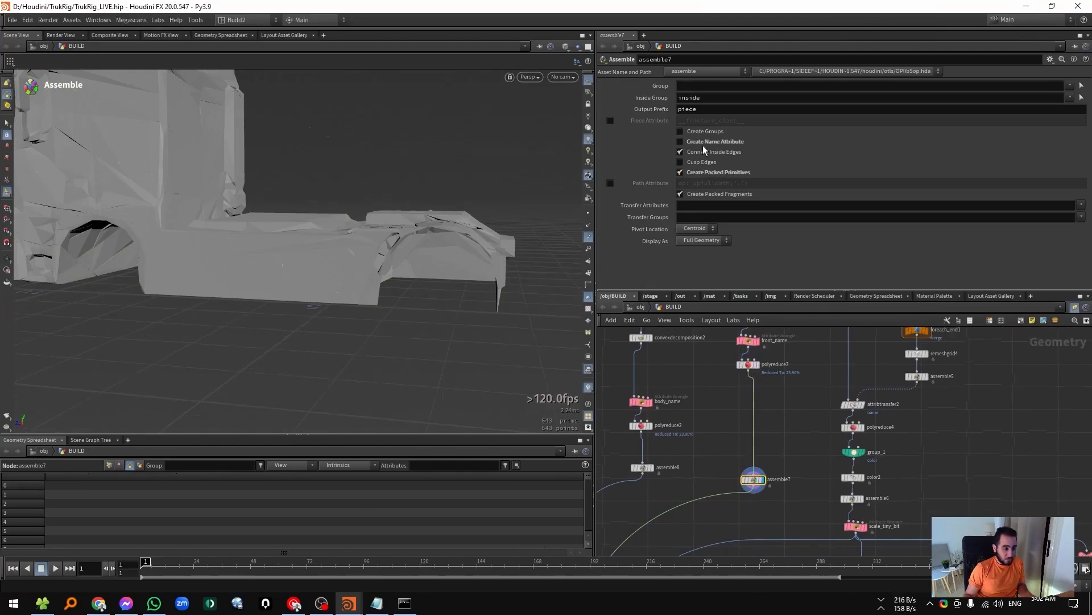
Display blast_18 and examine the isolated front, rear and trailer wheels from several angles.
middle_drag(821, 390, 768, 536)
middle_drag(768, 339, 763, 462)
drag(799, 416, 797, 415)
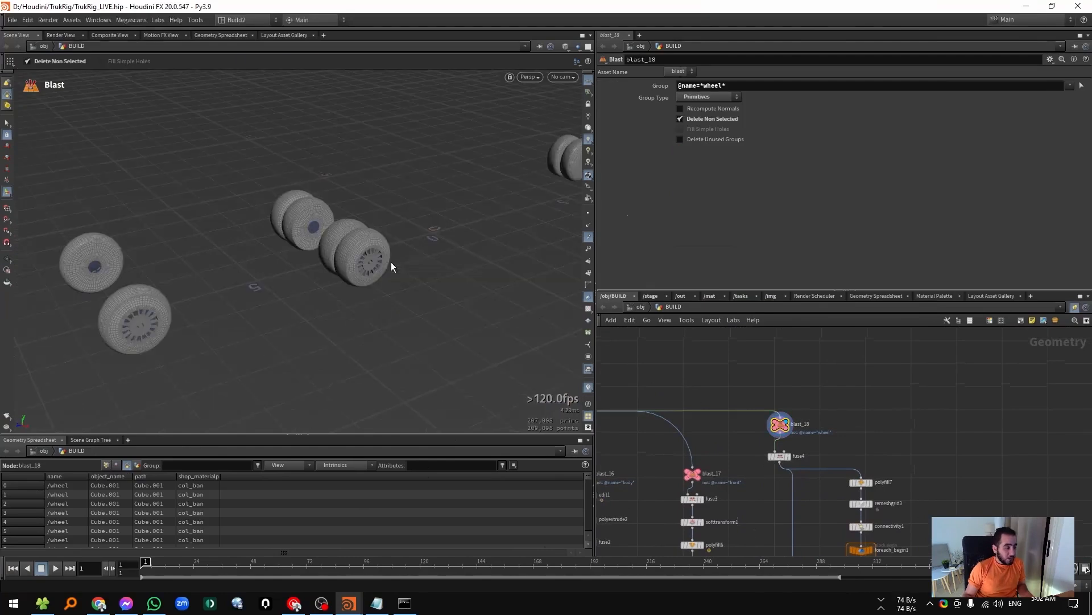
alt+middle_drag(421, 247, 373, 269)
alt+right_drag(372, 268, 196, 315)
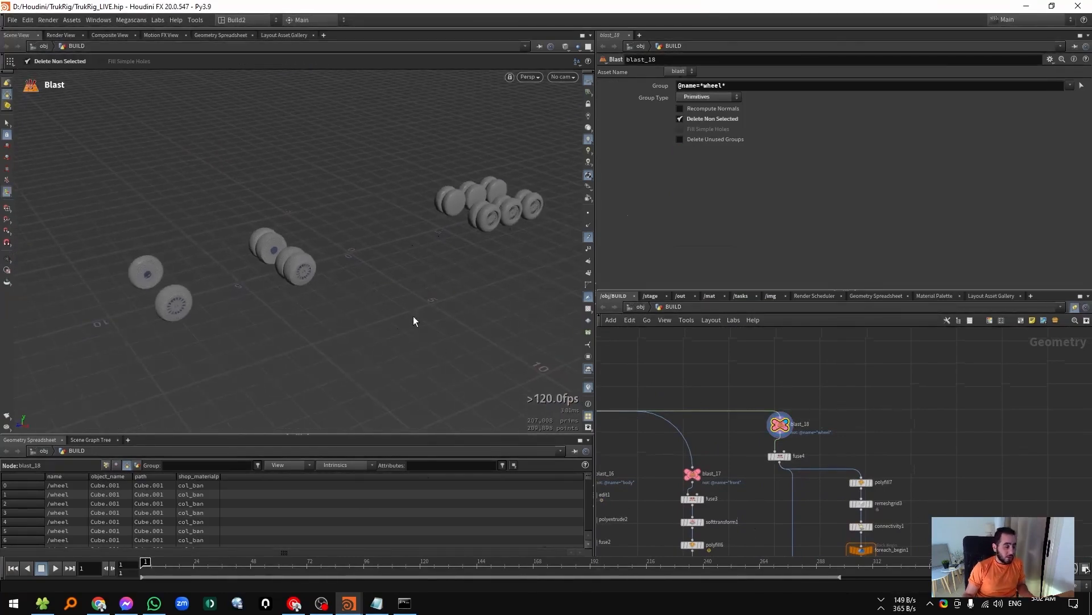
alt+drag(471, 214, 431, 233)
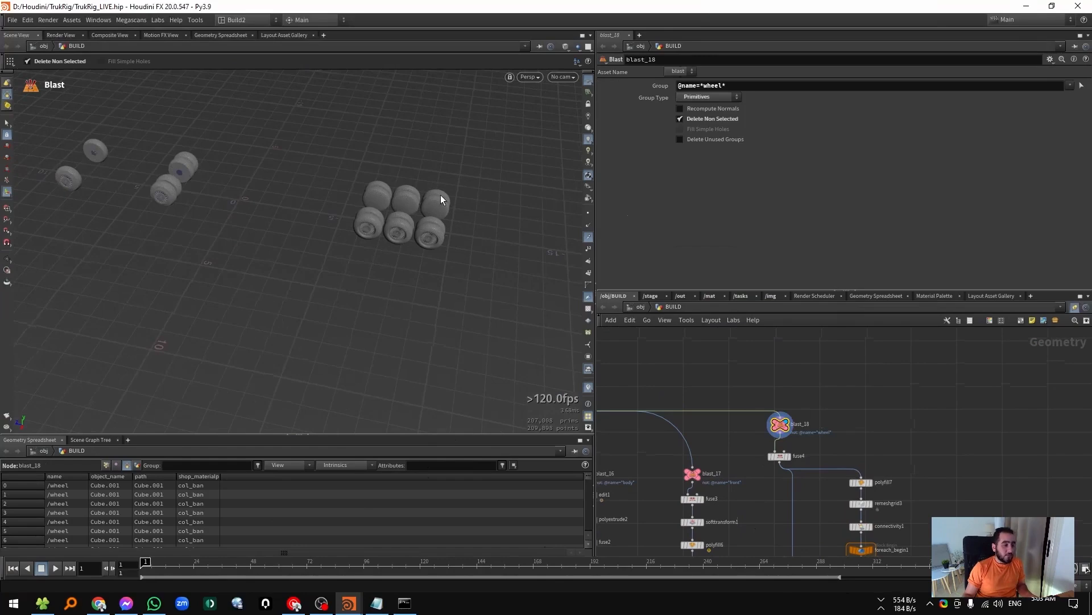
alt+middle_drag(337, 222, 378, 253)
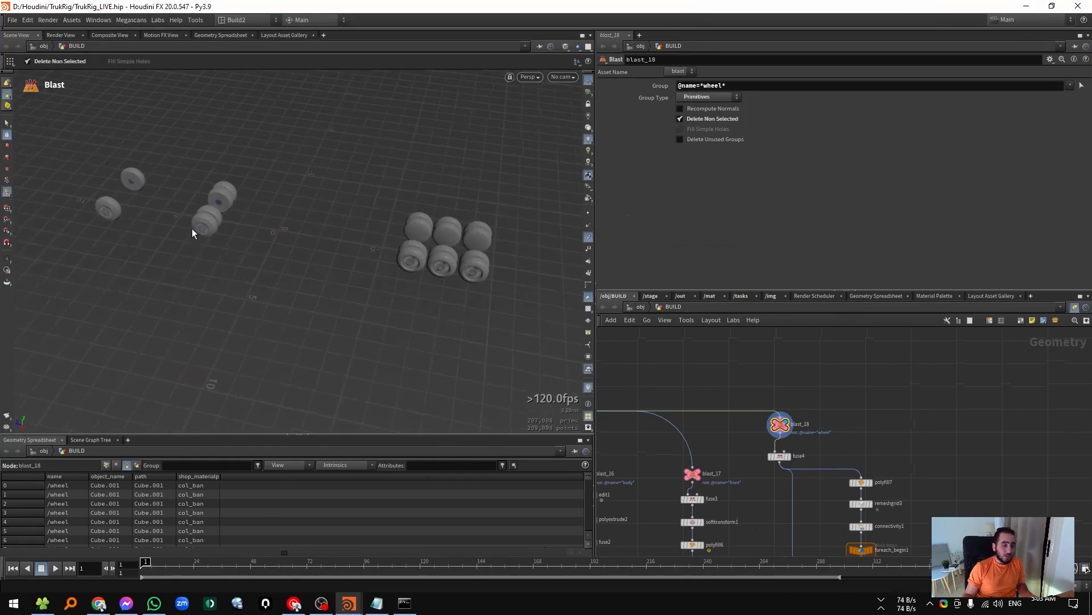
Display fuse4, view the fused trailer wheels up close and check the node's geometry information.
middle_drag(733, 468, 705, 425)
click(762, 422)
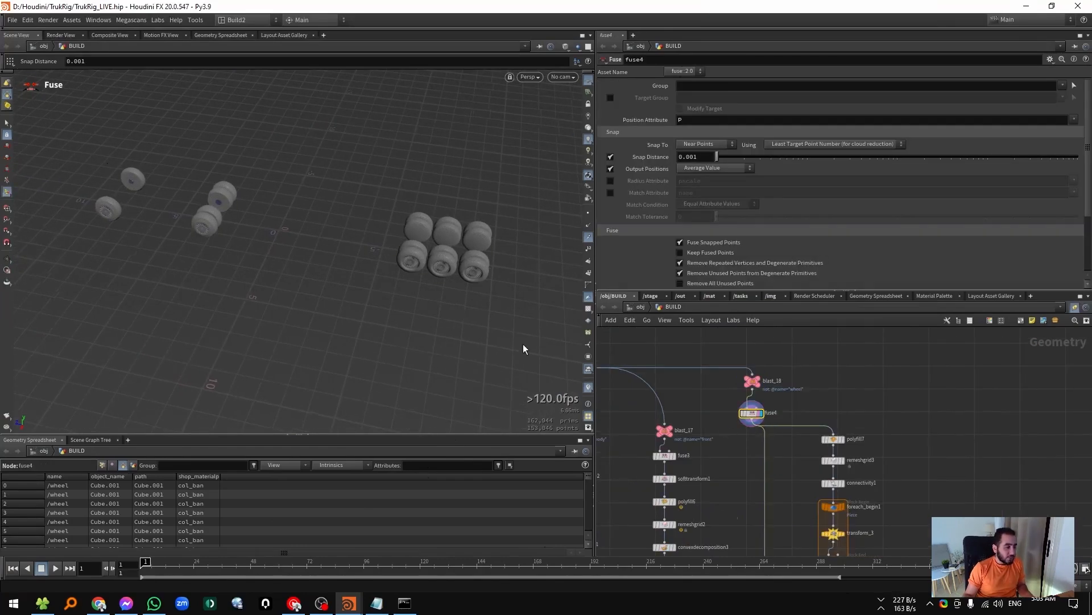
scroll(449, 271, up, 5)
alt+drag(448, 270, 319, 212)
scroll(413, 187, down, 4)
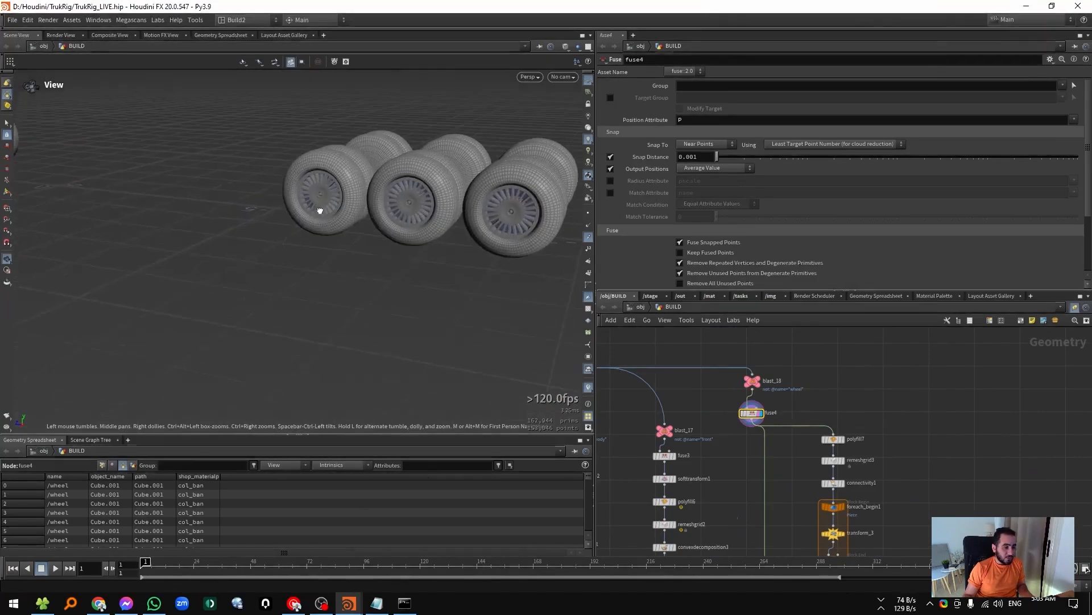
key(q)
middle_click(751, 413)
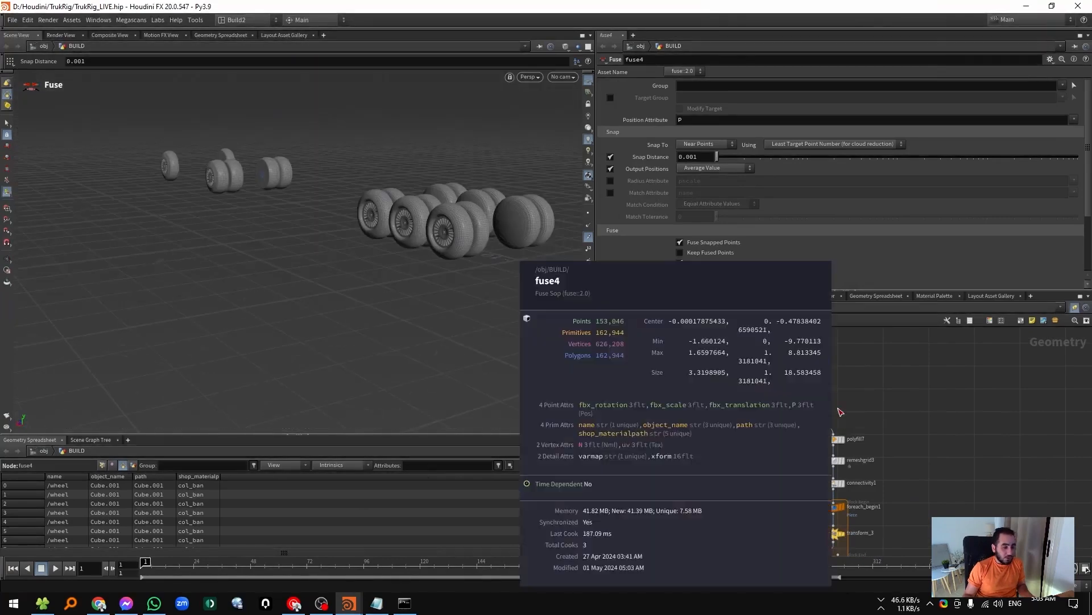
Display polyfill7 and examine how the open sides of the wheels are capped.
drag(825, 445, 823, 449)
key(r)
scroll(480, 231, up, 2)
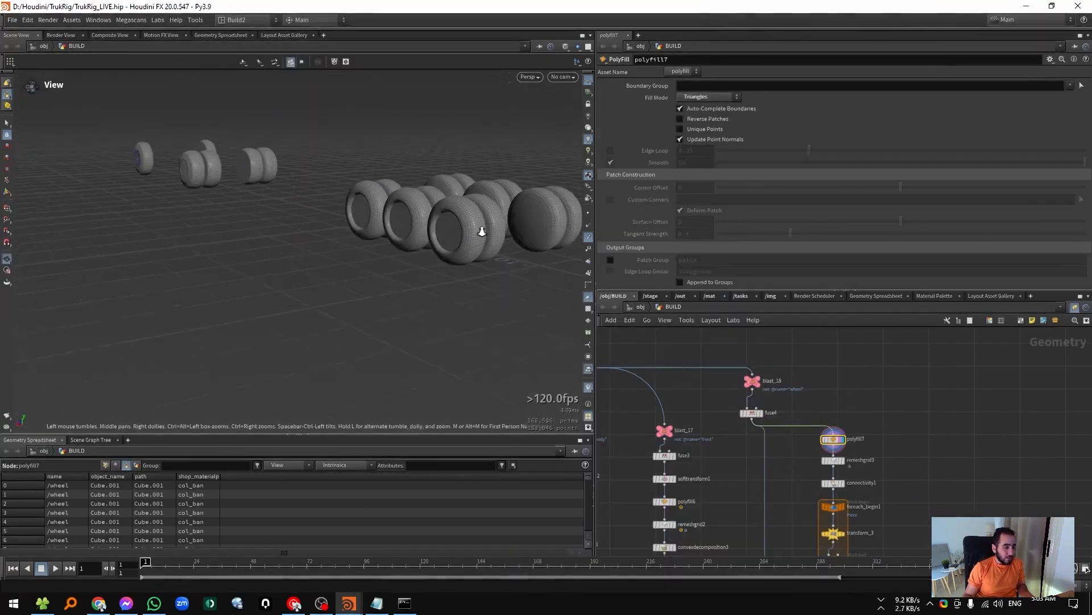
alt+drag(481, 231, 505, 272)
Display remeshgrid3 and inspect the remeshed wheels and the gap between paired tyres up close.
middle_drag(899, 461, 884, 412)
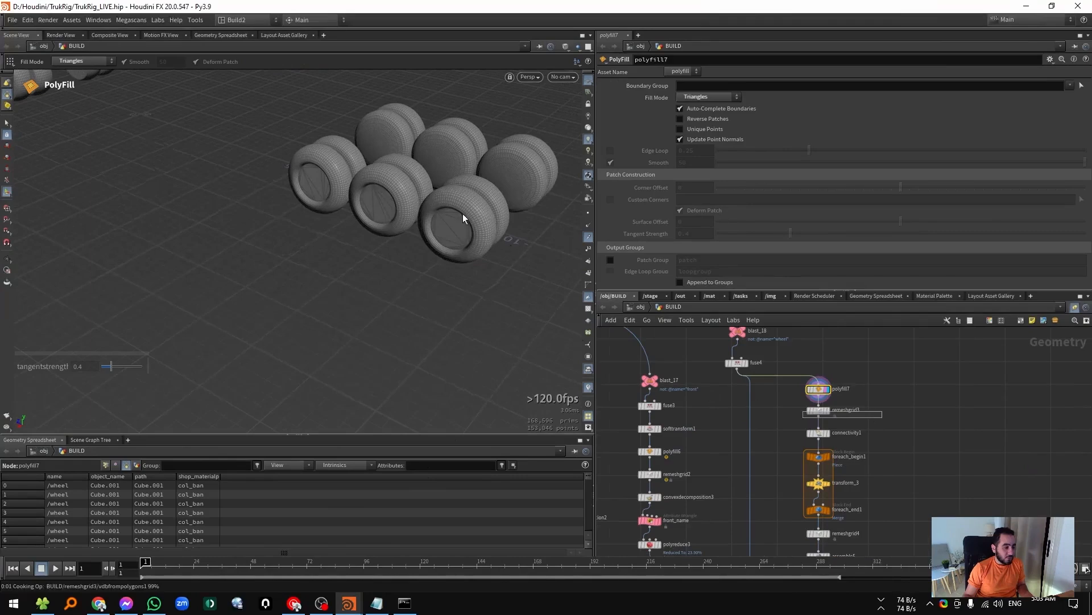
alt+drag(485, 196, 562, 203)
scroll(492, 228, up, 3)
alt+middle_drag(504, 191, 439, 323)
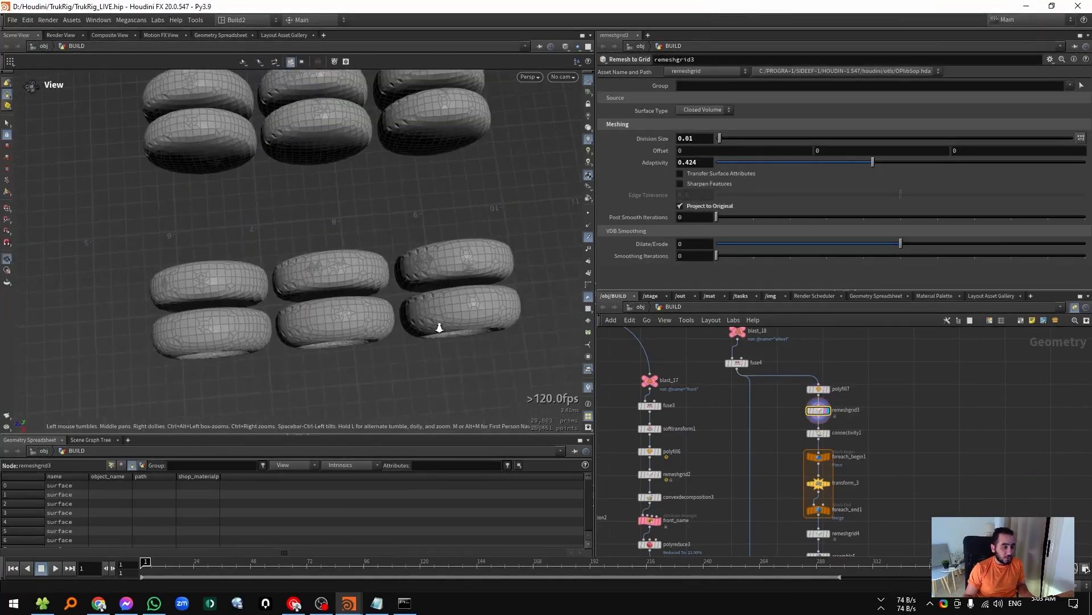
alt+drag(439, 324, 510, 236)
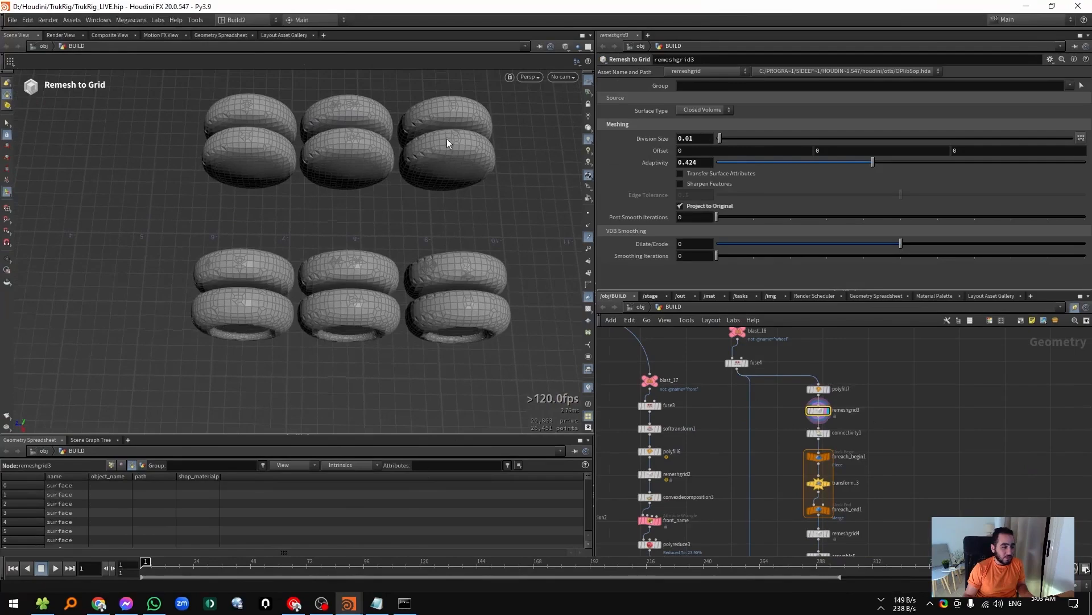
alt+drag(447, 143, 279, 113)
scroll(550, 174, up, 4)
alt+middle_drag(484, 185, 335, 297)
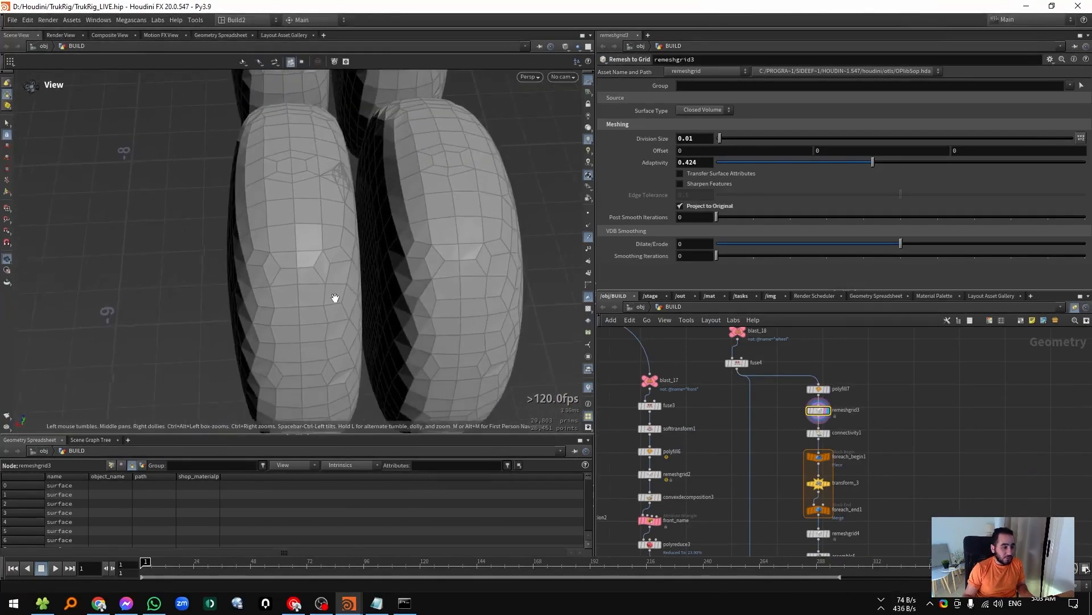
scroll(502, 204, up, 4)
alt+drag(503, 205, 337, 202)
Display connectivity1 and transform_3 in turn and review the class attribute and the per-piece widthwise scale.
click(819, 434)
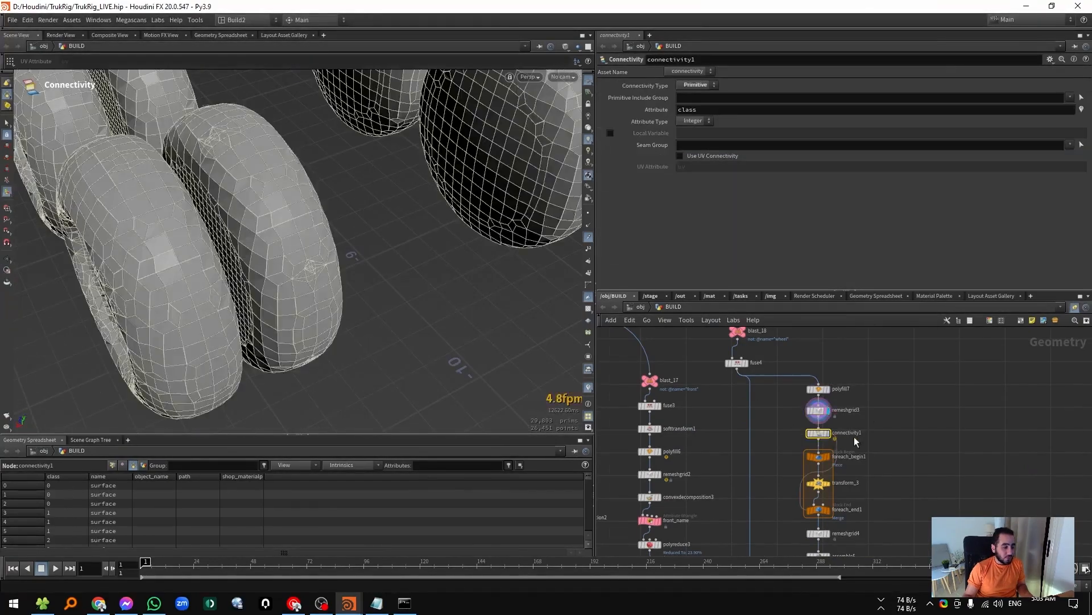
key(r)
click(818, 483)
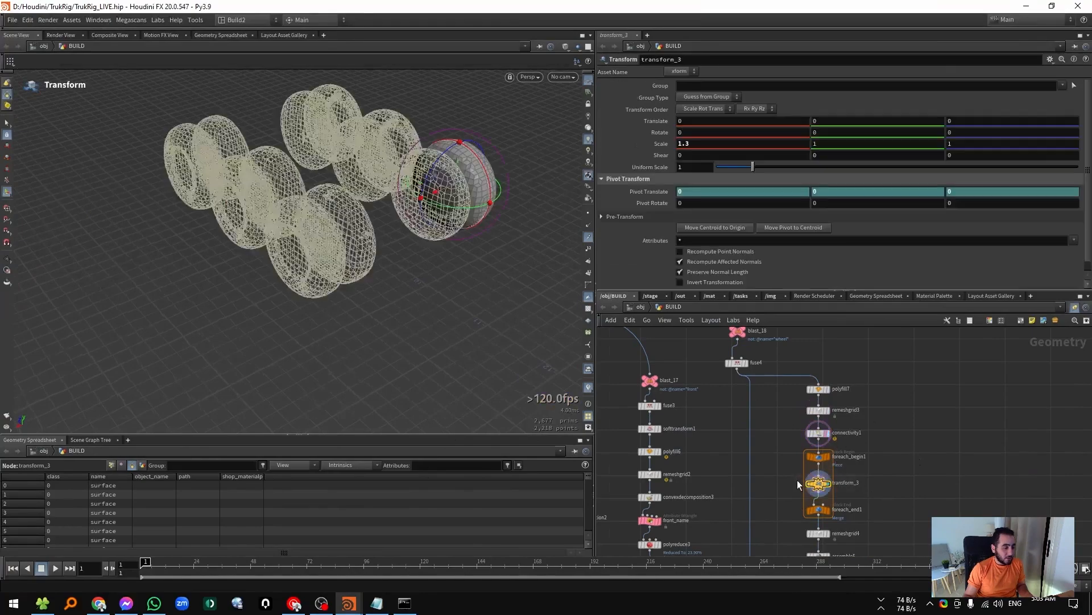
key(r)
Template foreach_end1 and inspect where the widened paired wheels overlap in its wireframe.
drag(822, 501, 822, 500)
key(e)
alt+drag(480, 199, 432, 216)
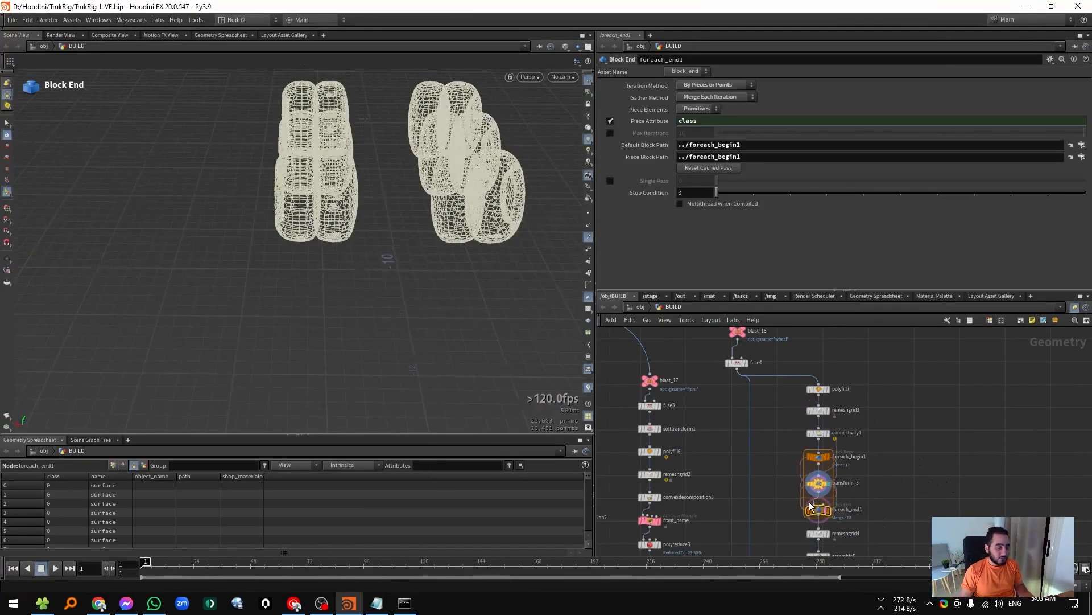
key(Escape)
drag(458, 182, 398, 261)
right_drag(398, 261, 654, 146)
middle_drag(483, 103, 402, 200)
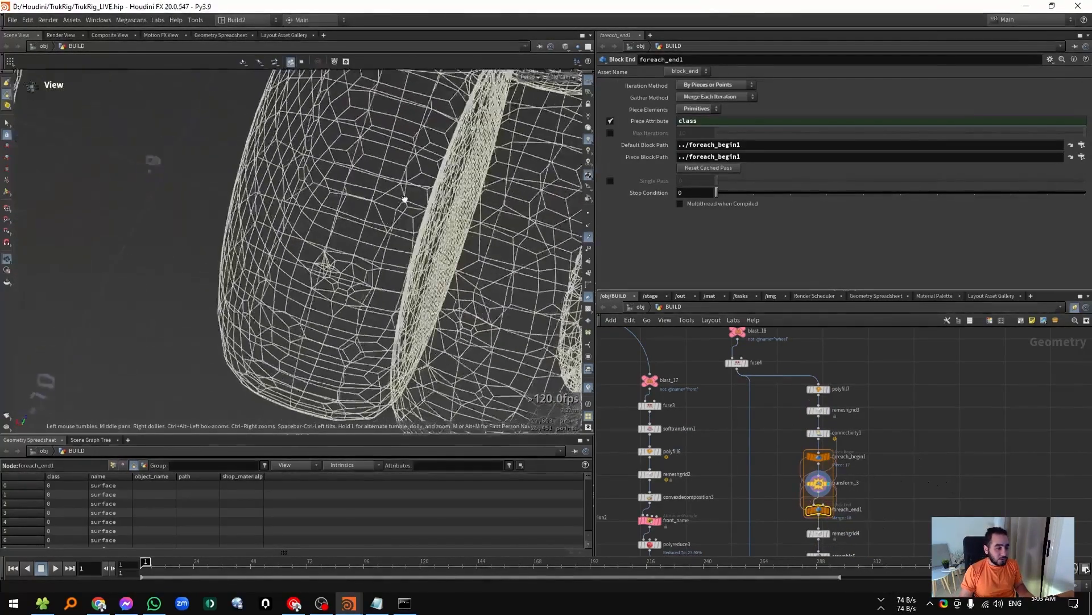
drag(402, 200, 361, 205)
alt+right_drag(360, 205, 438, 220)
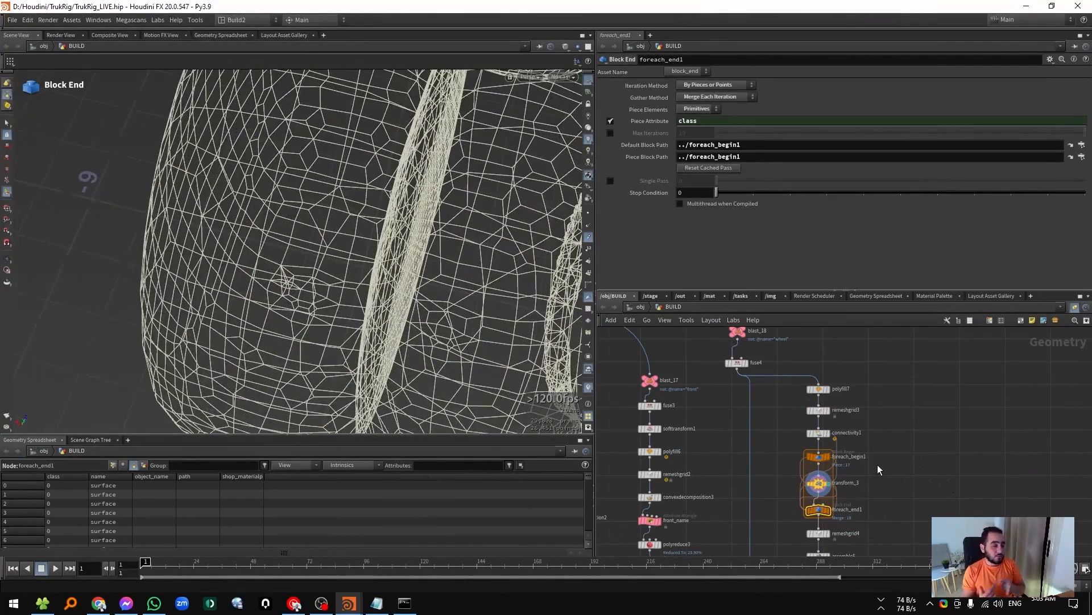
Display remeshgrid4 and examine how the paired wheels are joined into single meshes.
drag(877, 532, 830, 538)
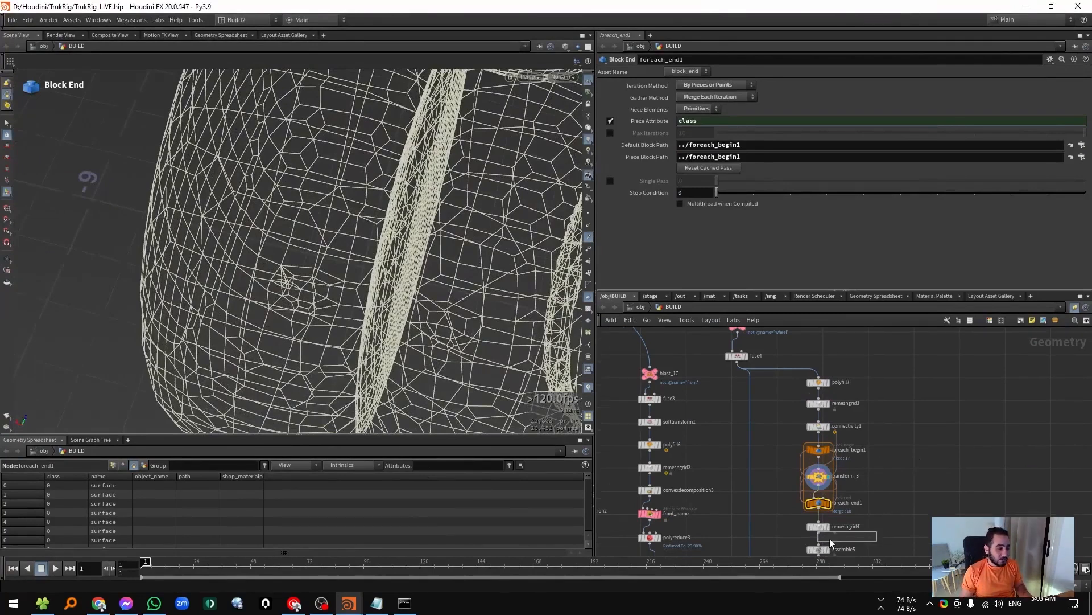
alt+right_drag(431, 259, 585, 185)
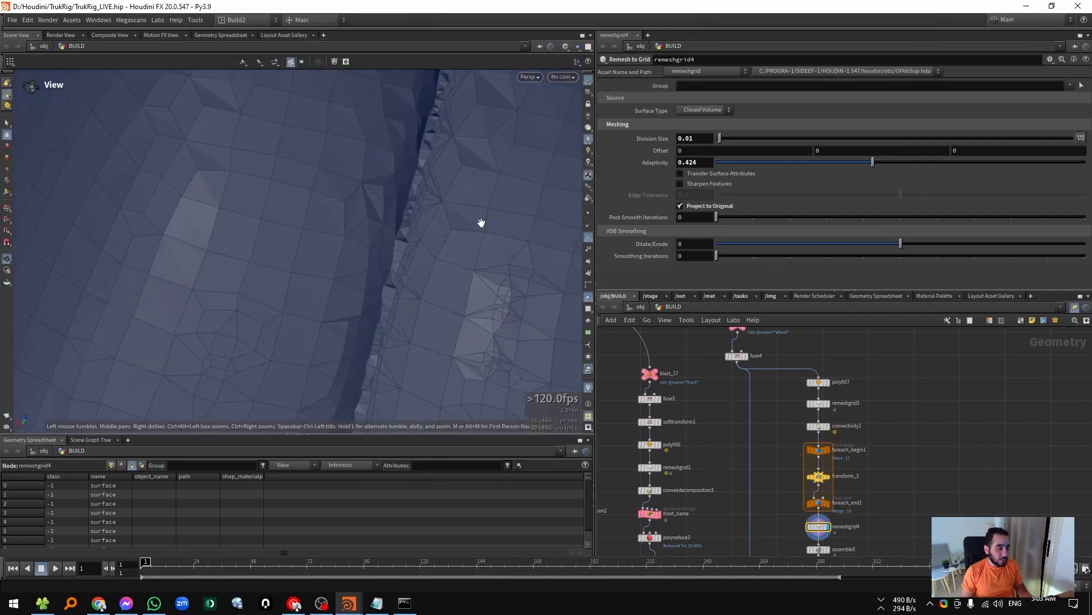
alt+drag(482, 222, 414, 202)
alt+right_drag(415, 203, 196, 324)
alt+middle_drag(313, 154, 326, 256)
alt+right_drag(432, 194, 393, 222)
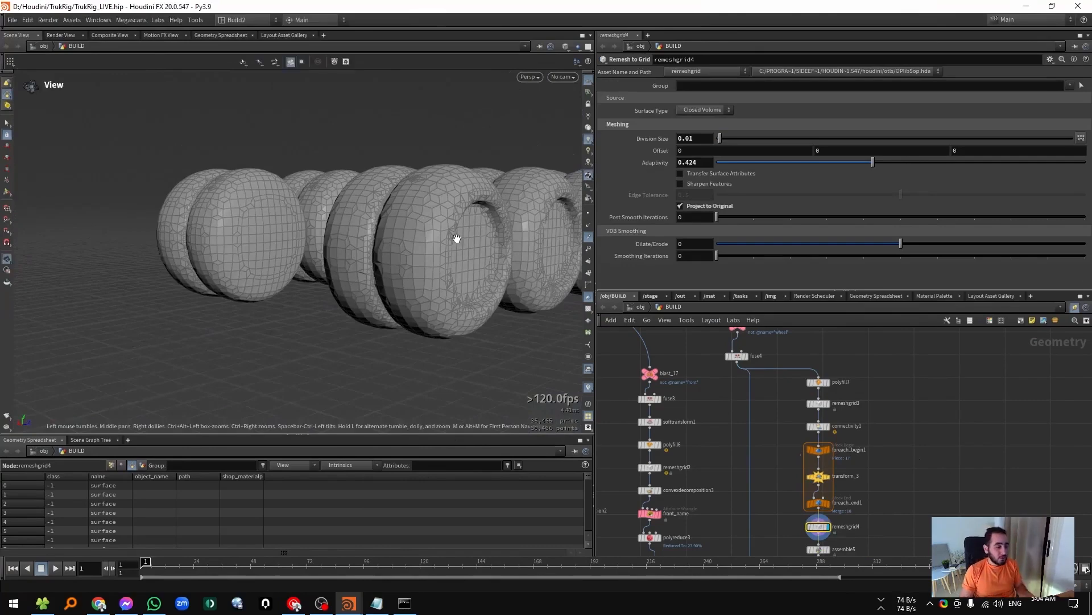
alt+drag(456, 240, 237, 243)
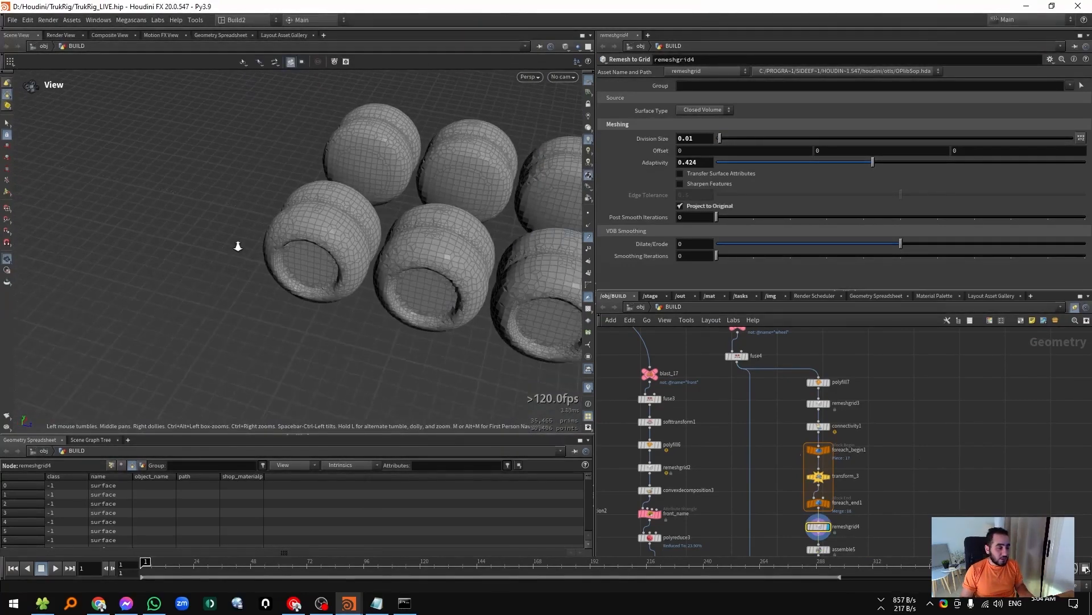
Display assemble5 and sort the spreadsheet by name to review the /wheel_ piece names.
middle_drag(850, 553, 832, 490)
click(808, 487)
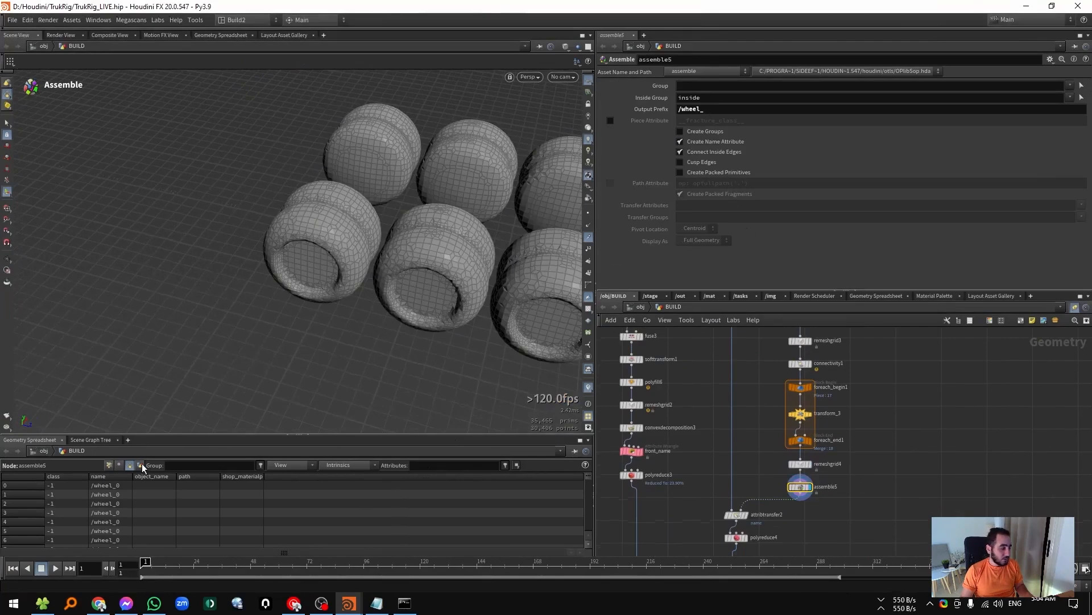
click(122, 478)
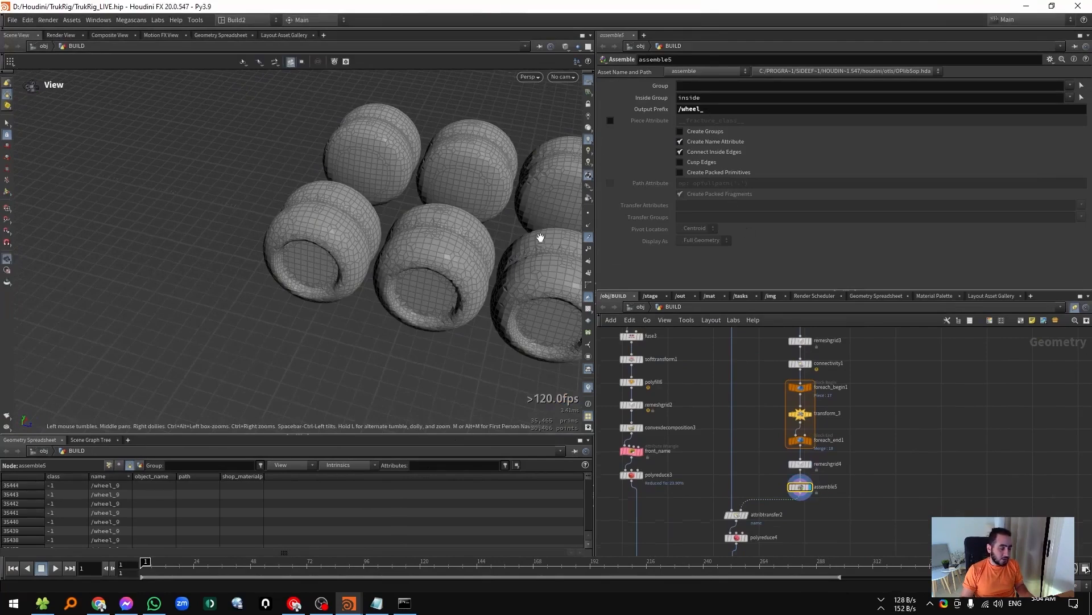
alt+right_drag(470, 236, 164, 305)
alt+drag(164, 305, 343, 263)
alt+middle_drag(343, 263, 229, 286)
alt+right_drag(217, 303, 600, 406)
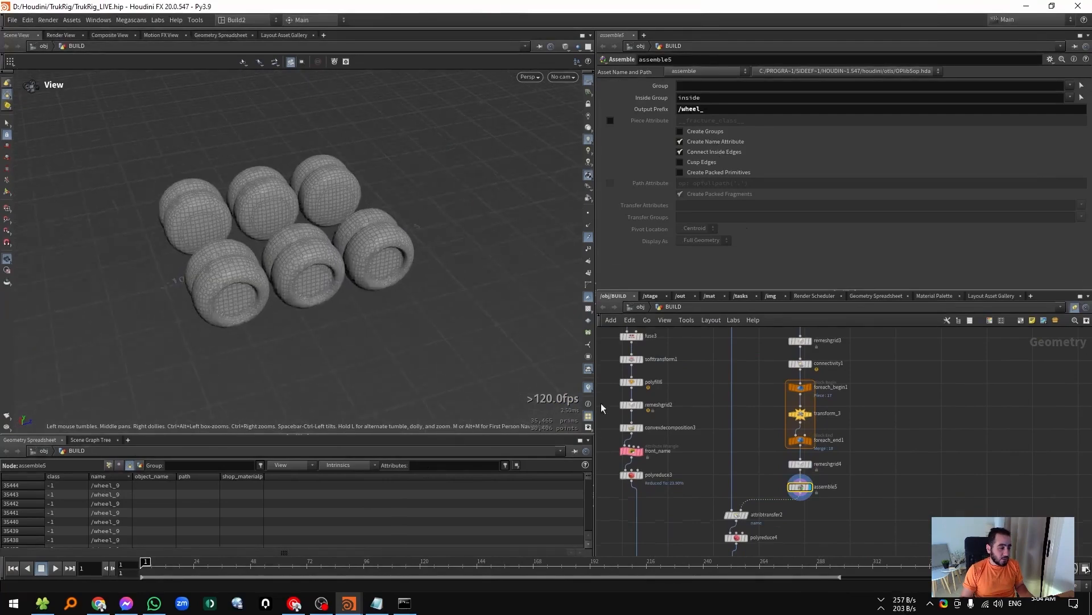
Display attribtransfer2 and enable the name visualizer to examine the names transferred to the detailed wheels.
drag(751, 487, 717, 519)
key(r)
middle_drag(704, 405, 763, 345)
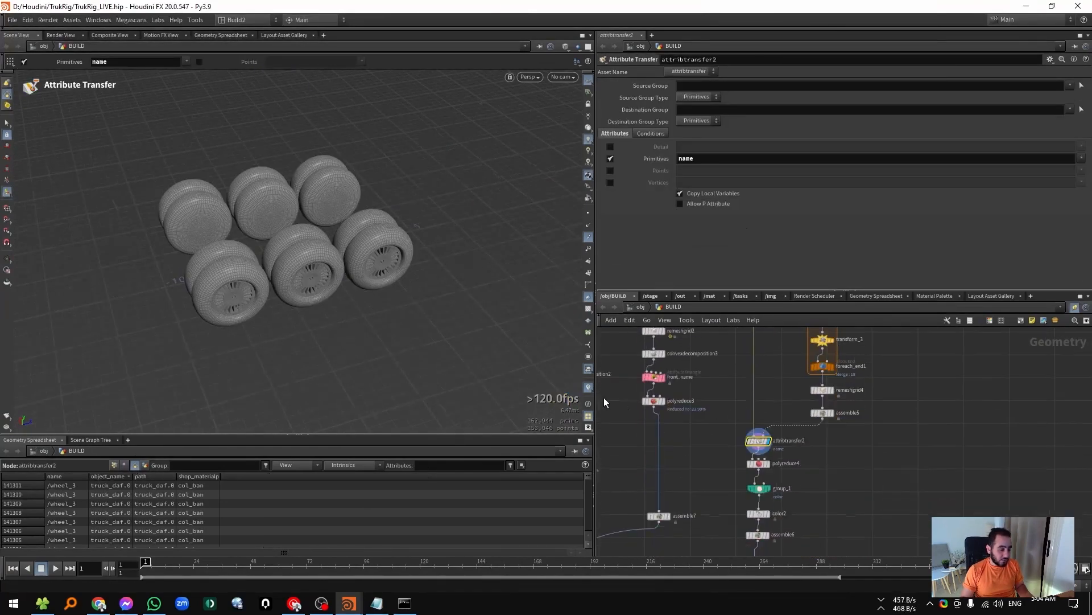
right_click(588, 388)
click(590, 376)
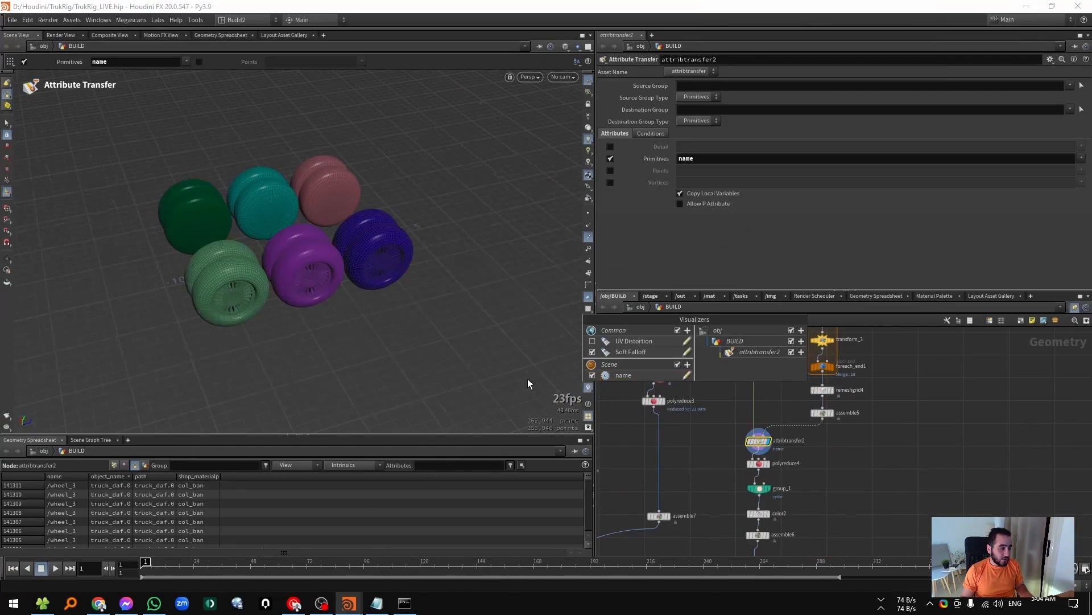
click(639, 430)
alt+drag(322, 263, 391, 135)
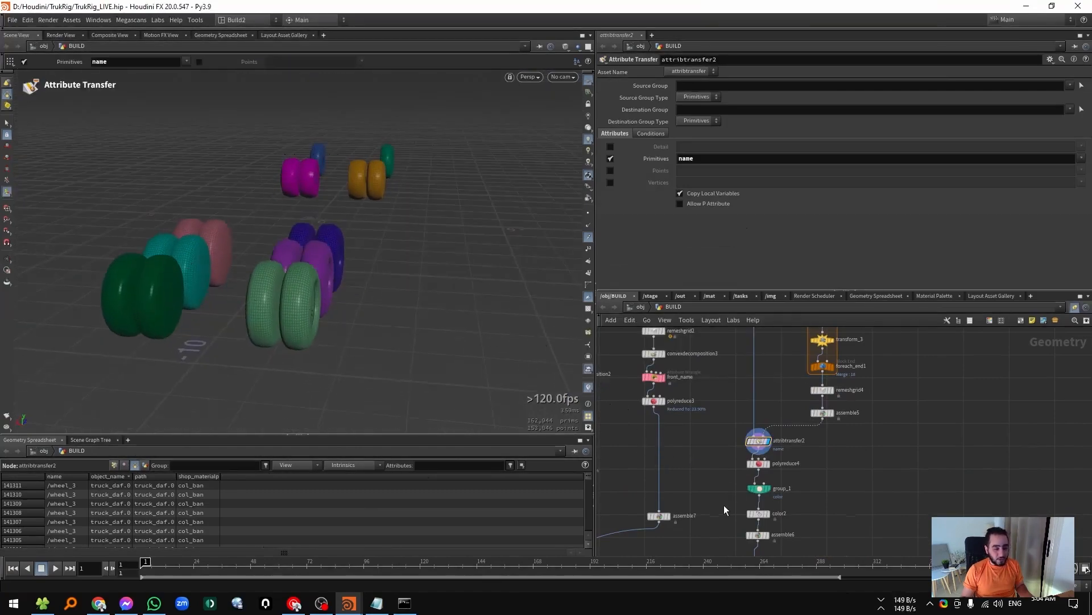
Display polyreduce4 and inspect the reduced polygons on the wheel rims and tyres up close.
middle_drag(726, 509, 728, 493)
drag(765, 447, 733, 449)
scroll(359, 294, up, 3)
alt+drag(358, 294, 337, 279)
alt+drag(230, 280, 382, 266)
scroll(336, 271, up, 3)
scroll(471, 302, down, 5)
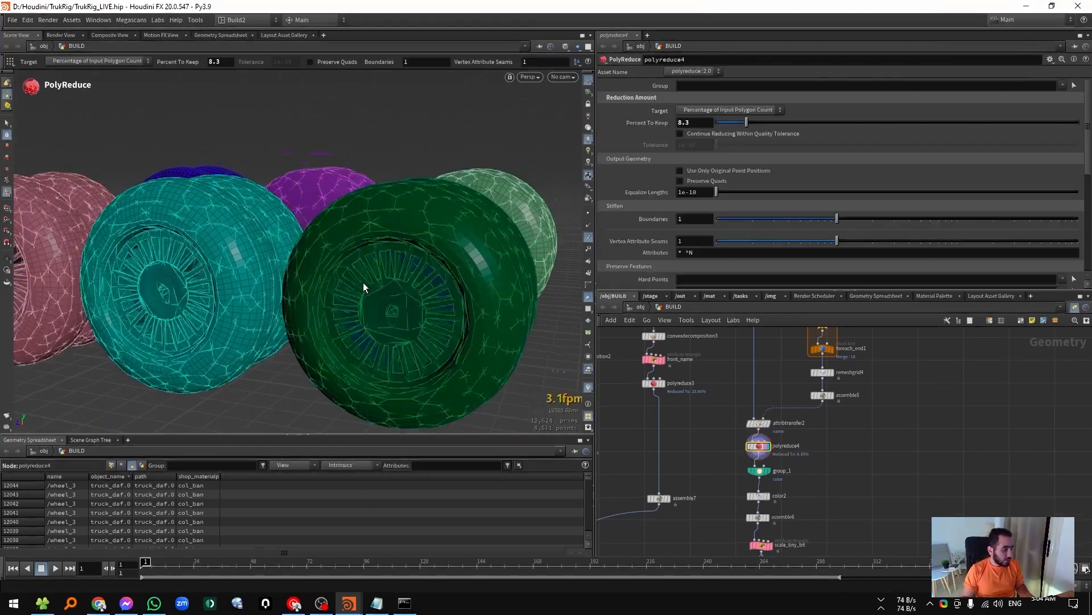
Set the wheels' polygon reduction in polyreduce4 to keep 5 percent.
scroll(455, 310, down, 4)
alt+drag(455, 309, 276, 269)
alt+drag(270, 277, 254, 302)
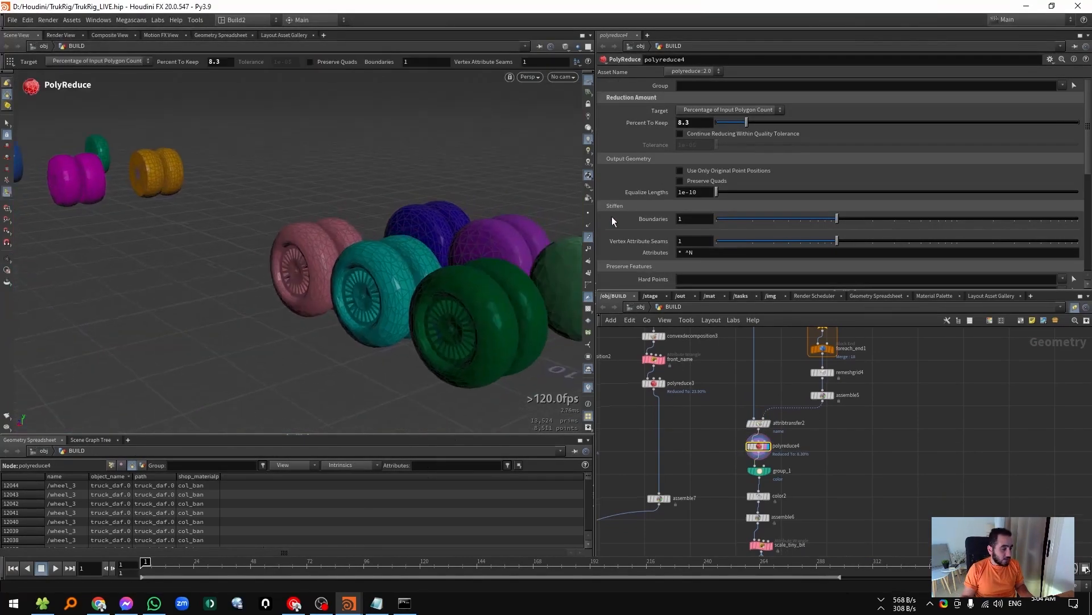
text(5)
key(Return)
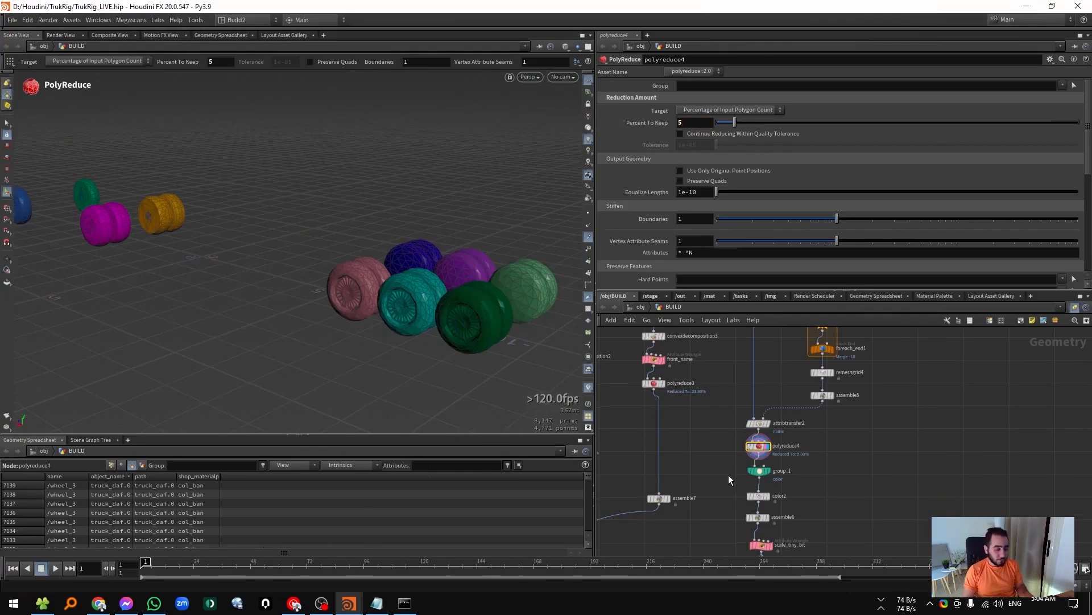
Display group_1 and lengthen the color point group's bounding box to about 19.57 past the rear trailer wheels.
key(Down)
drag(543, 309, 399, 287)
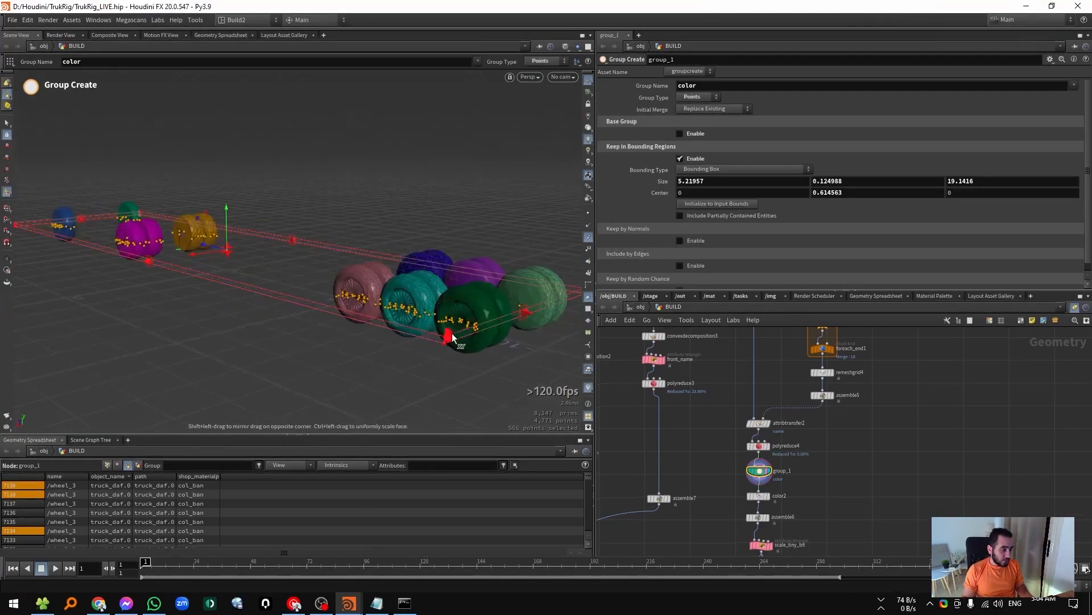
drag(526, 313, 535, 316)
drag(357, 316, 438, 301)
key(Return)
key(space+h)
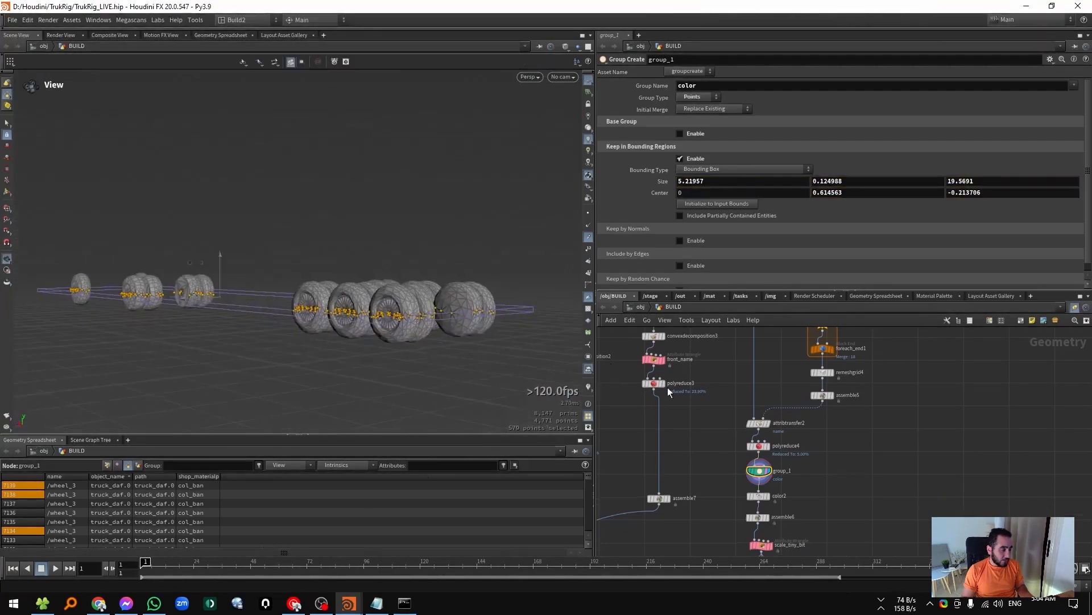
Display color2 and assemble6 in turn and review the red wheel marking and the packed primitive settings.
drag(815, 483, 751, 502)
click(768, 497)
drag(476, 354, 434, 364)
key(Escape)
drag(191, 351, 380, 318)
key(Return)
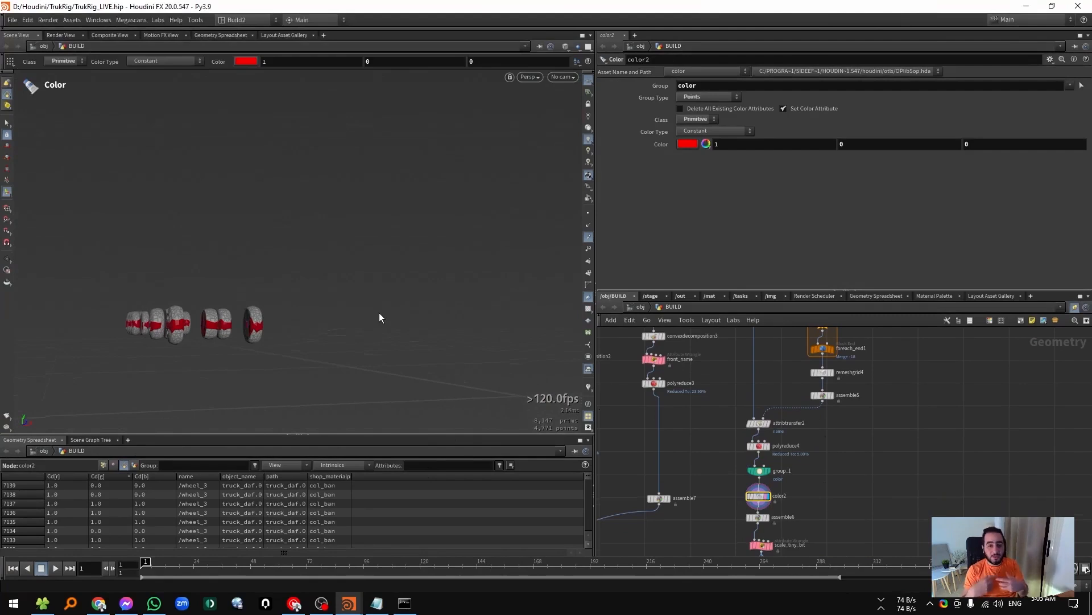
click(758, 517)
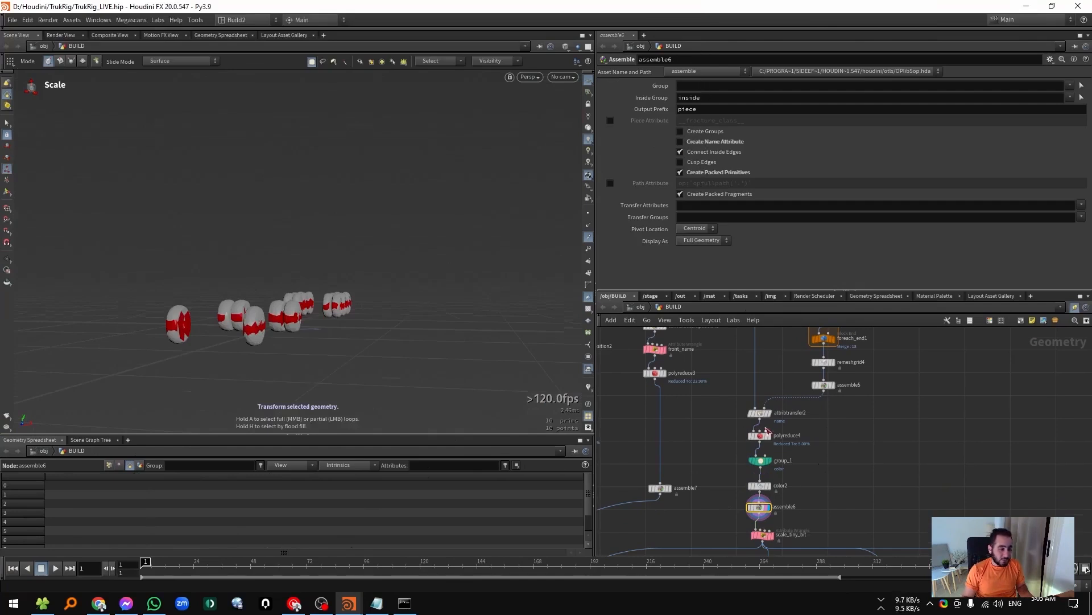
Display scale_tiny_bit and inspect the rear trailer wheels produced by its scaling code.
scroll(767, 432, up, 2)
scroll(767, 437, down, 5)
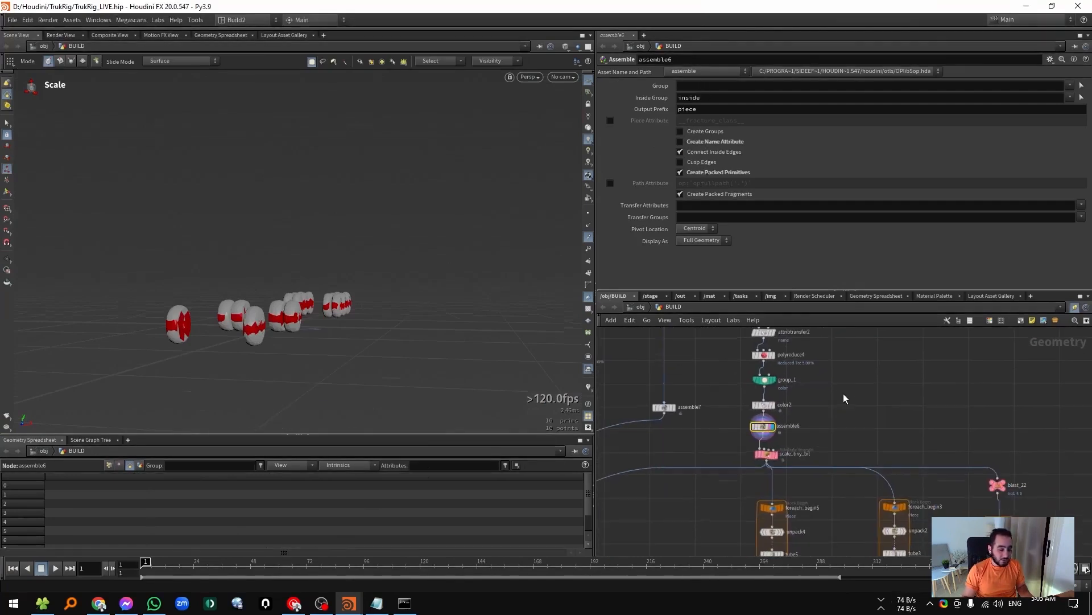
click(775, 454)
key(Escape)
drag(475, 324, 224, 342)
alt+right_drag(223, 342, 433, 319)
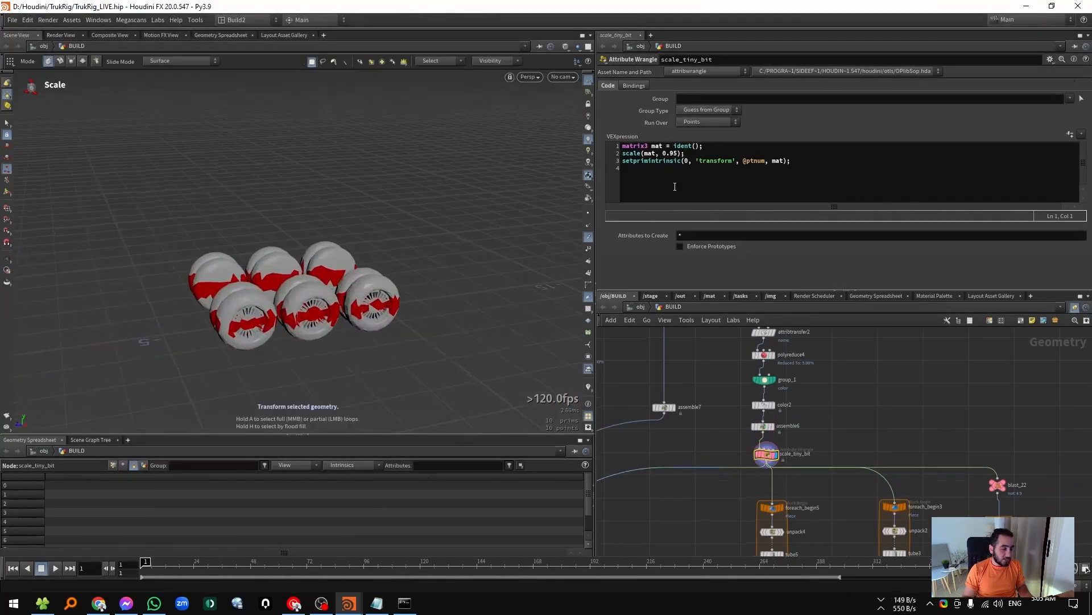
Test wheel scales of 0.3 and 0.5 in the scale_tiny_bit code and restore the value to 0.95.
click(664, 154)
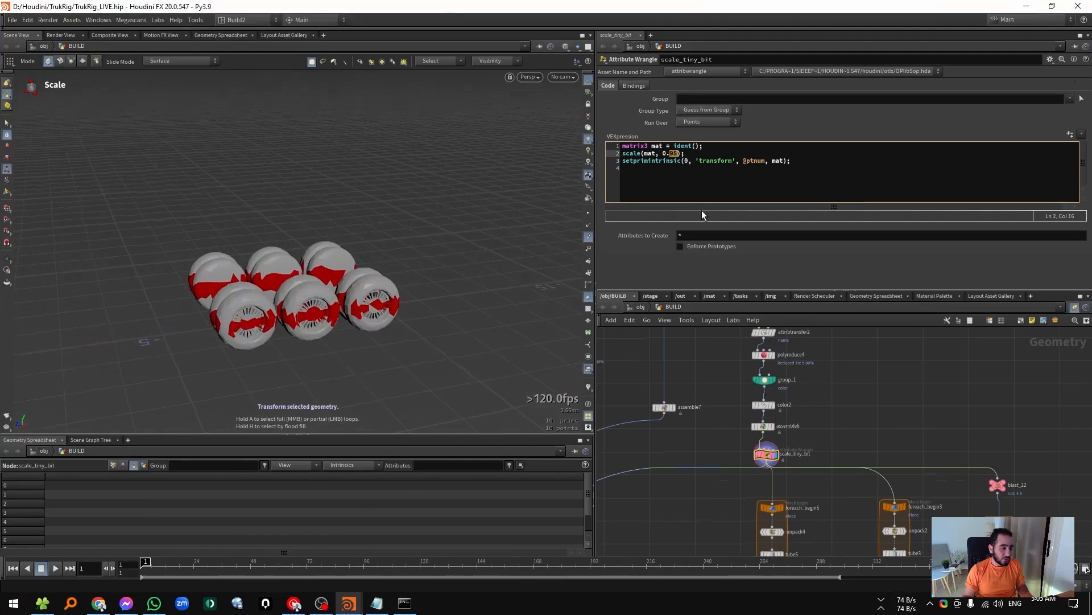
text(3)
key(shift+Left)
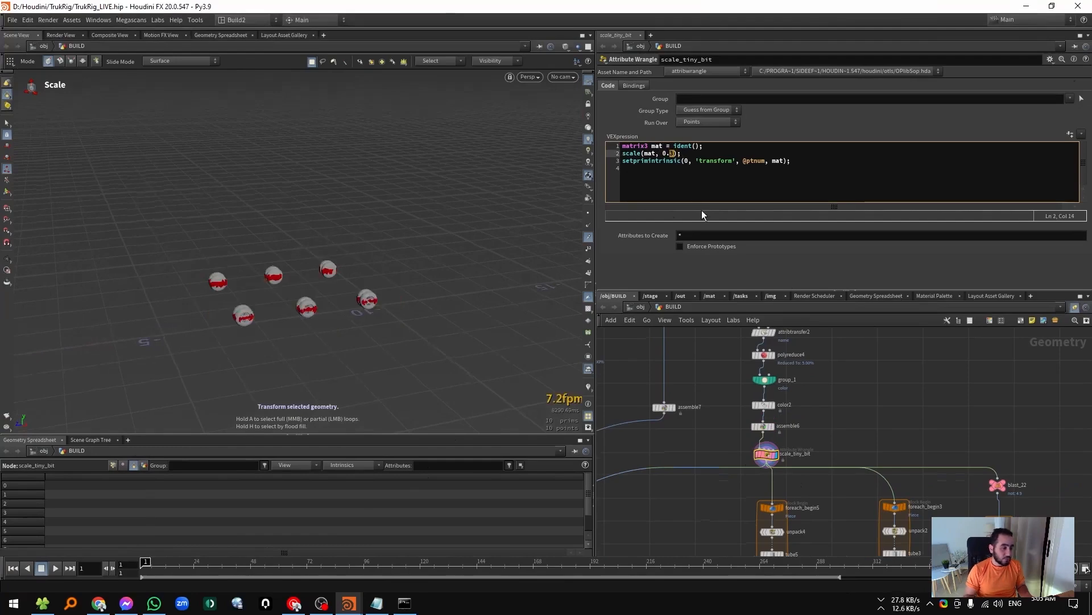
text(5)
key(shift+Left)
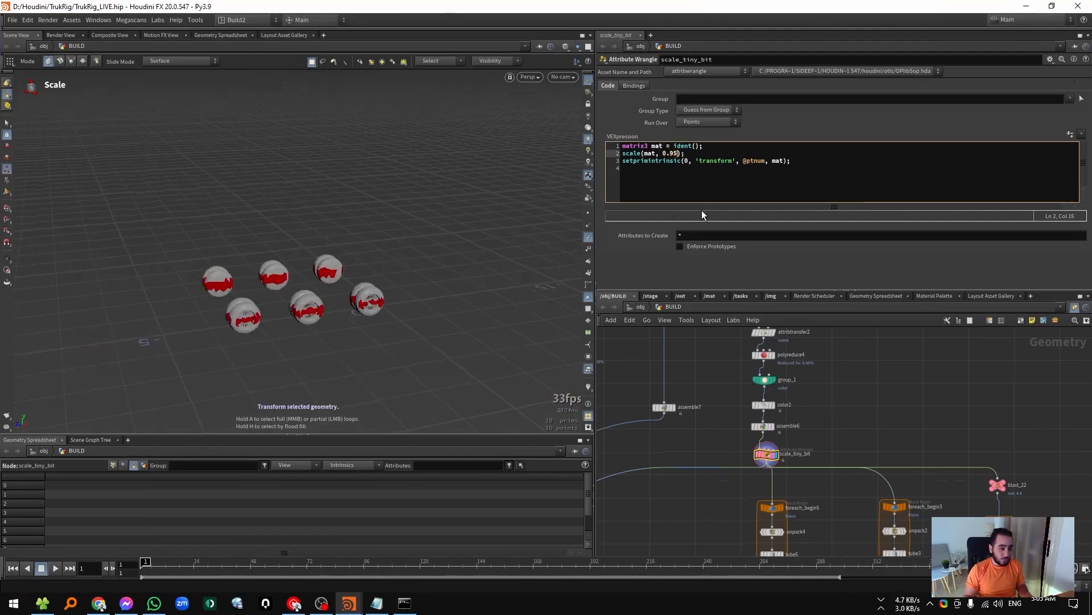
text(95)
alt+drag(336, 365, 266, 301)
Show the upstream body wrangle together with the scaled wheels and examine the clearance between the rear tyres and mudguards.
scroll(634, 463, down, 3)
middle_drag(634, 460, 682, 477)
mouse_move(703, 436)
middle_down()
mouse_move(765, 565)
mouse_move(755, 554)
middle_up()
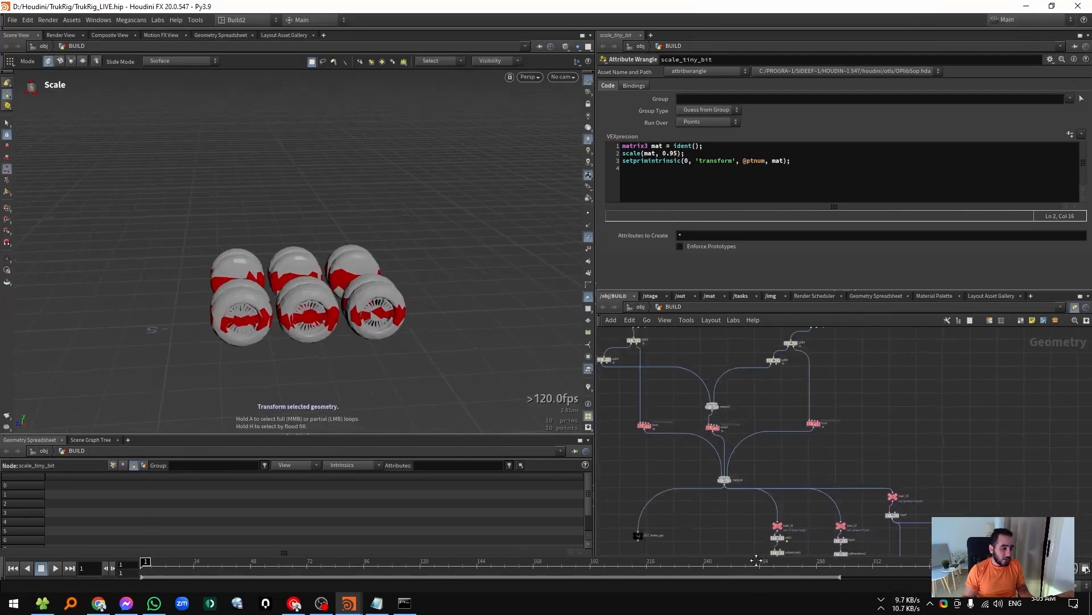
mouse_move(760, 448)
middle_down()
mouse_move(749, 497)
mouse_move(747, 433)
mouse_move(823, 432)
middle_up()
scroll(765, 477, up, 3)
drag(681, 415, 630, 452)
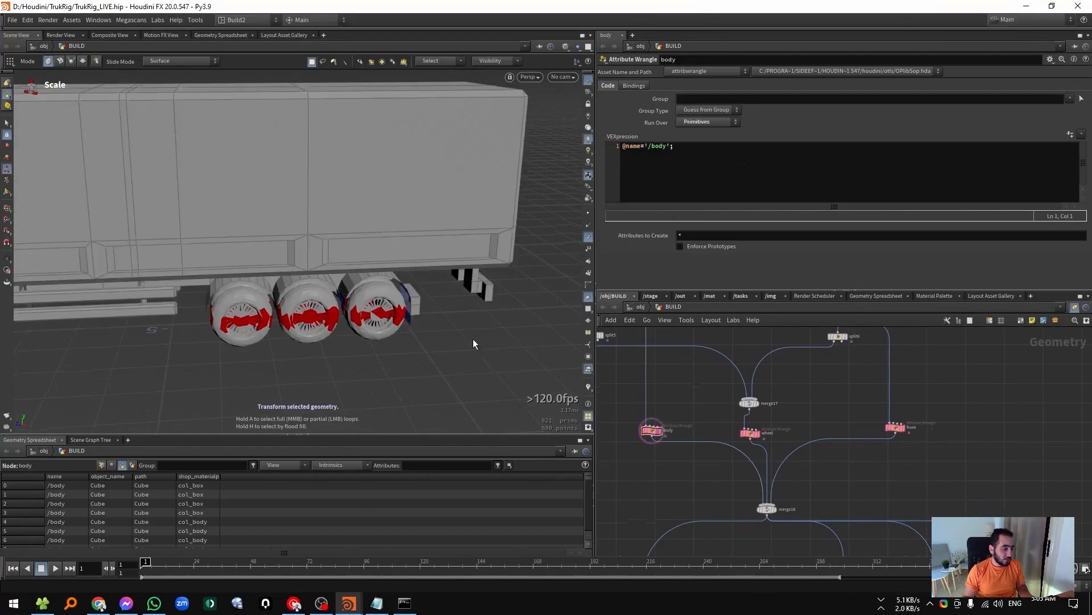
scroll(383, 271, up, 5)
drag(360, 292, 411, 322)
drag(284, 348, 271, 305)
key(e)
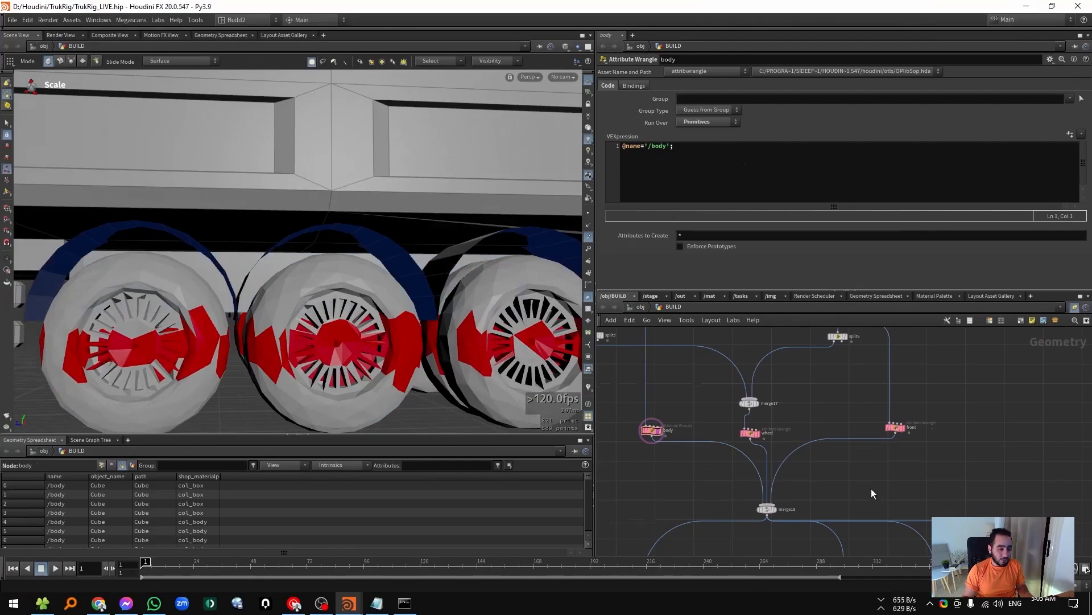
Return to scale_tiny_bit and view the scaled rear trailer wheels without the body.
scroll(872, 494, down, 4)
middle_drag(872, 494, 782, 408)
scroll(782, 408, up, 2)
middle_drag(784, 455, 752, 538)
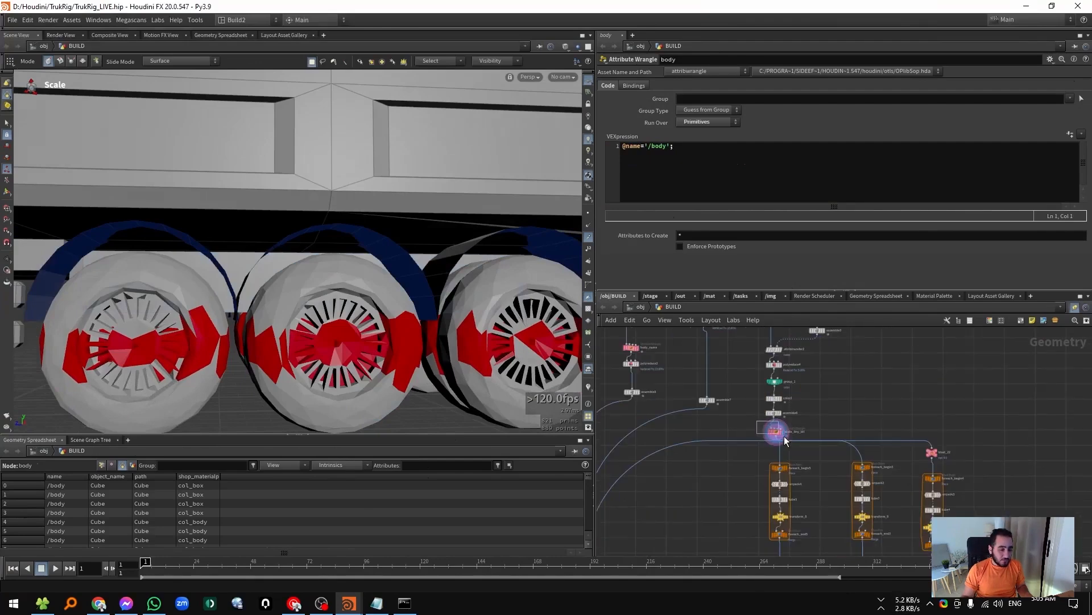
click(776, 432)
scroll(415, 288, down, 3)
alt+drag(414, 288, 310, 364)
key(e)
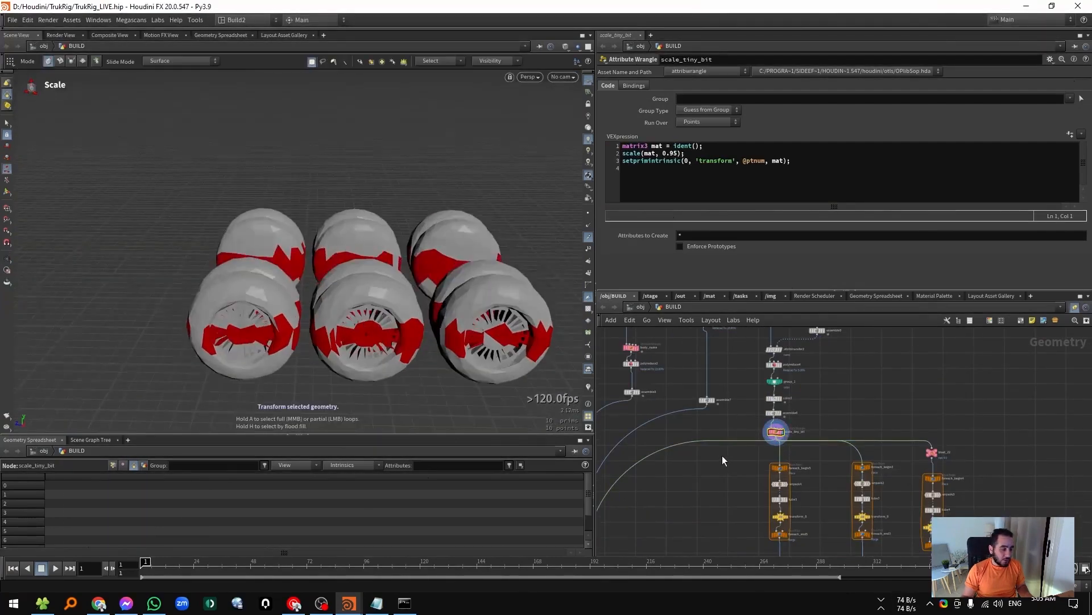
Display assemble7 and assemble8 in turn to review the packed truck front and trailer body.
click(706, 400)
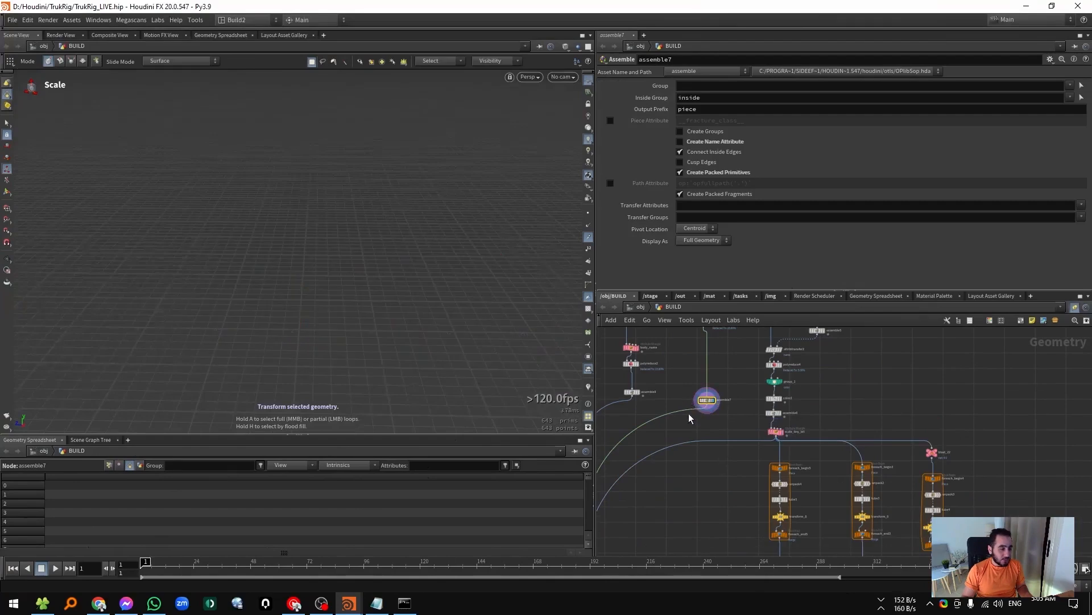
key(Escape)
key(space+g)
alt+right_drag(363, 313, 403, 312)
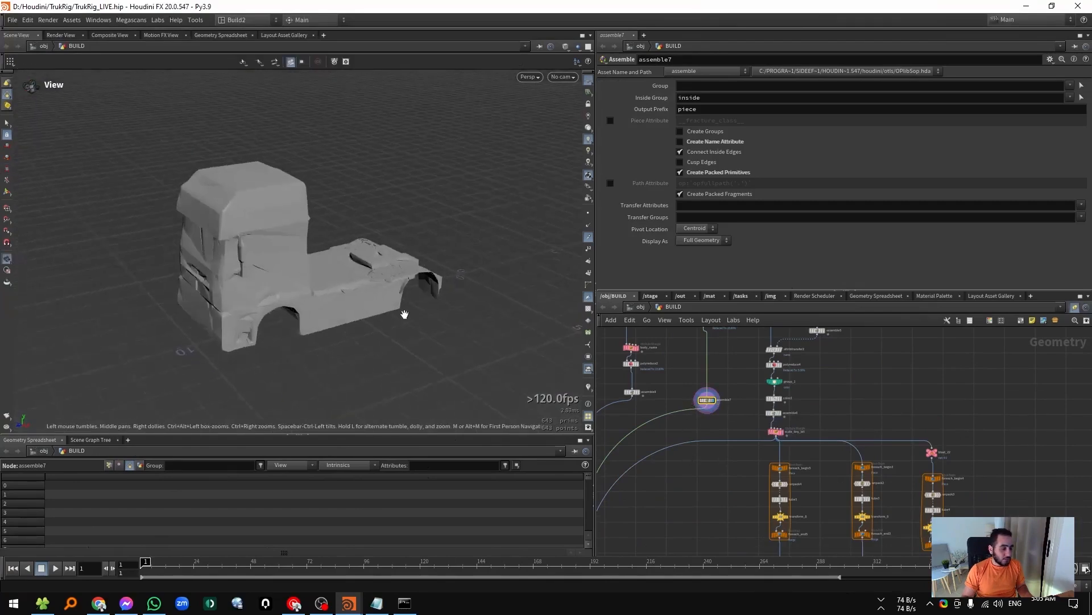
click(637, 393)
middle_drag(709, 496, 654, 439)
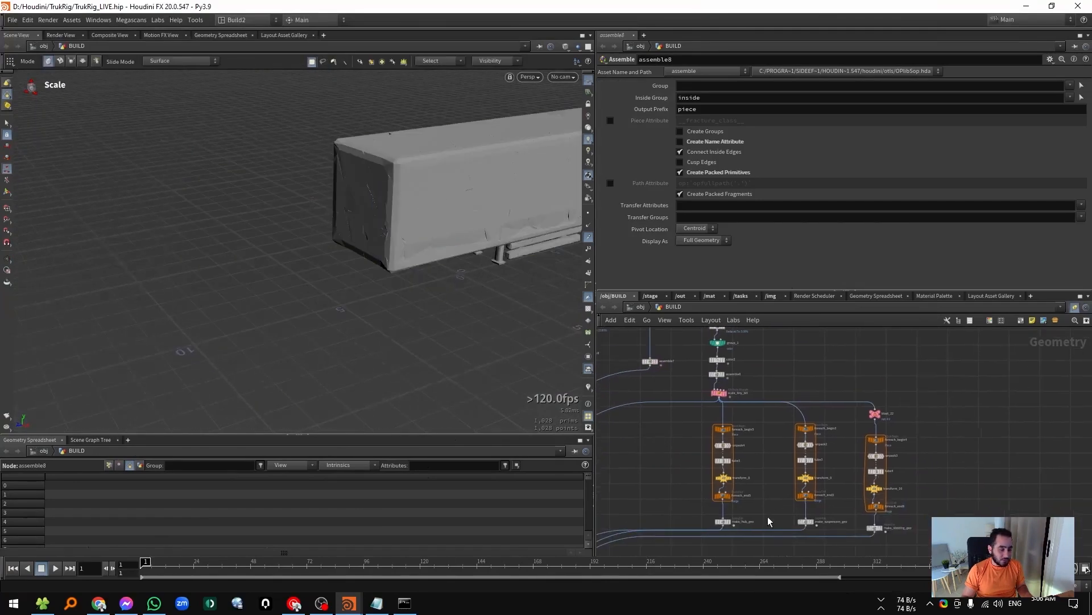
Display make_hub_geo with the scale_tiny_bit wheels as a wireframe template and inspect the hub cylinder between the paired wheels.
scroll(742, 407, up, 2)
scroll(745, 399, up, 1)
click(698, 346)
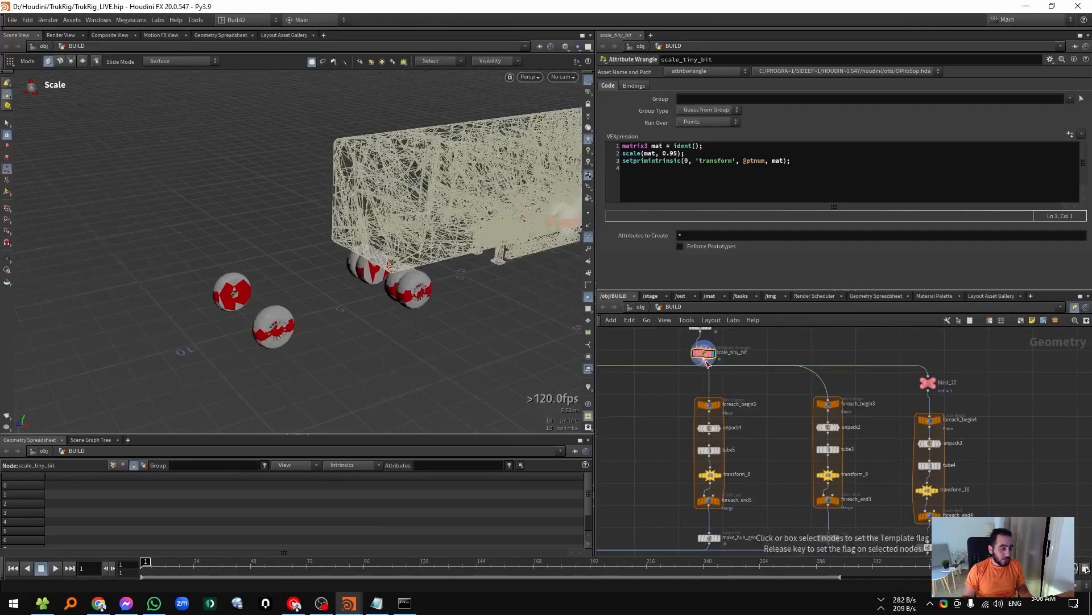
middle_drag(756, 492, 762, 473)
click(720, 482)
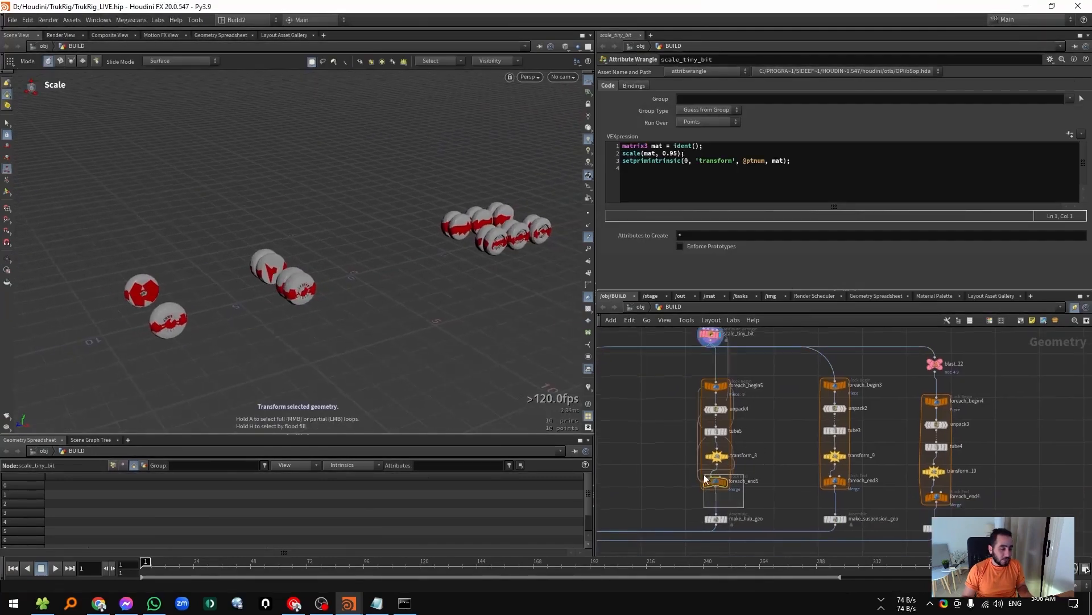
click(716, 519)
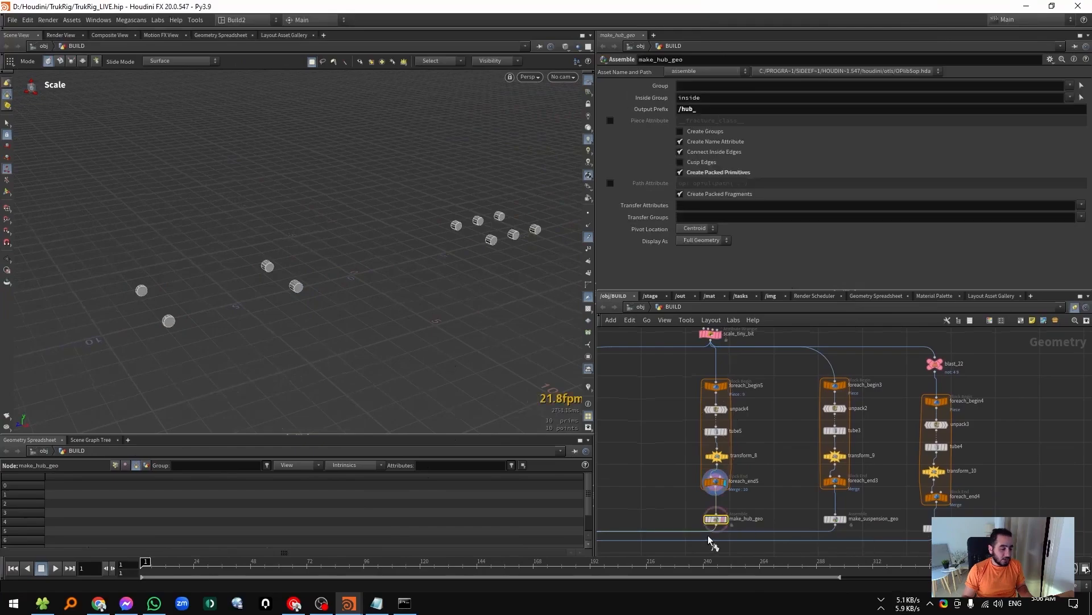
click(711, 335)
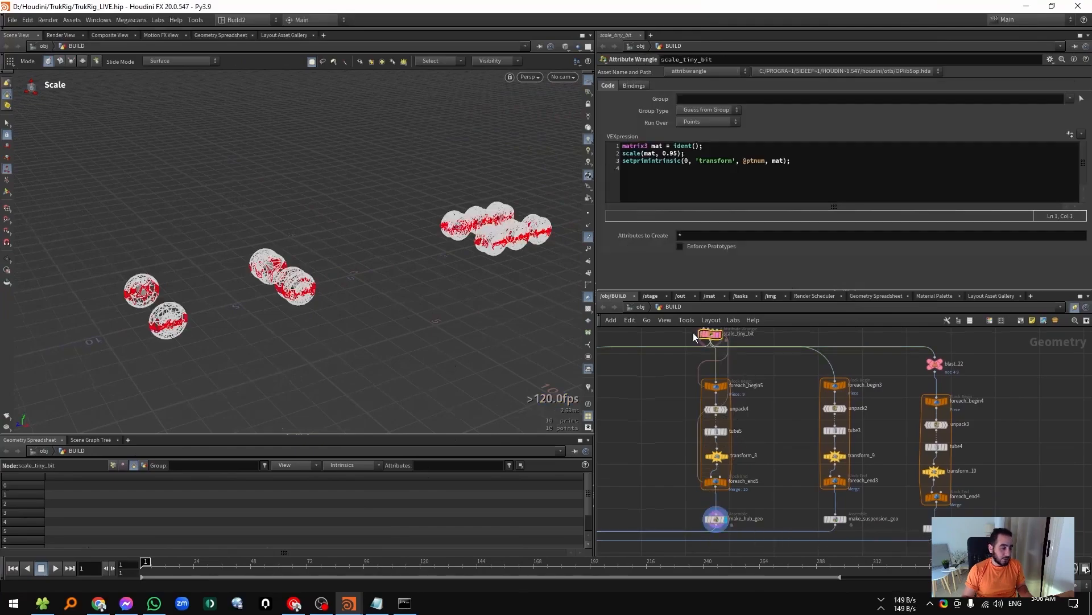
alt+right_drag(219, 293, 702, 173)
alt+right_drag(250, 262, 426, 236)
alt+drag(425, 236, 336, 263)
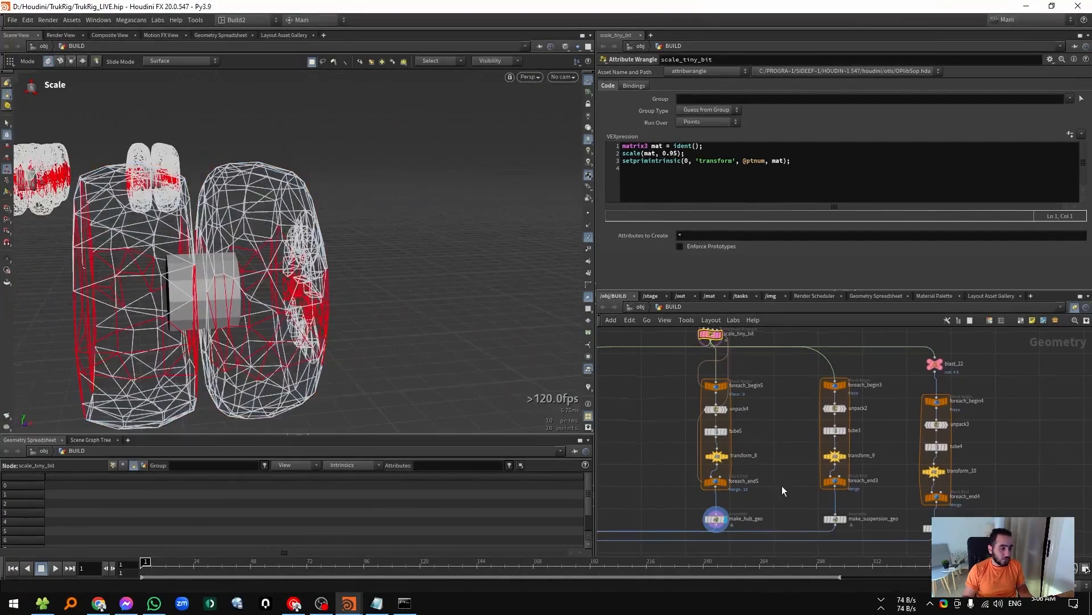
Review the /hub_ output prefix of make_hub_geo and examine the hub placement across all wheels.
drag(694, 530, 695, 531)
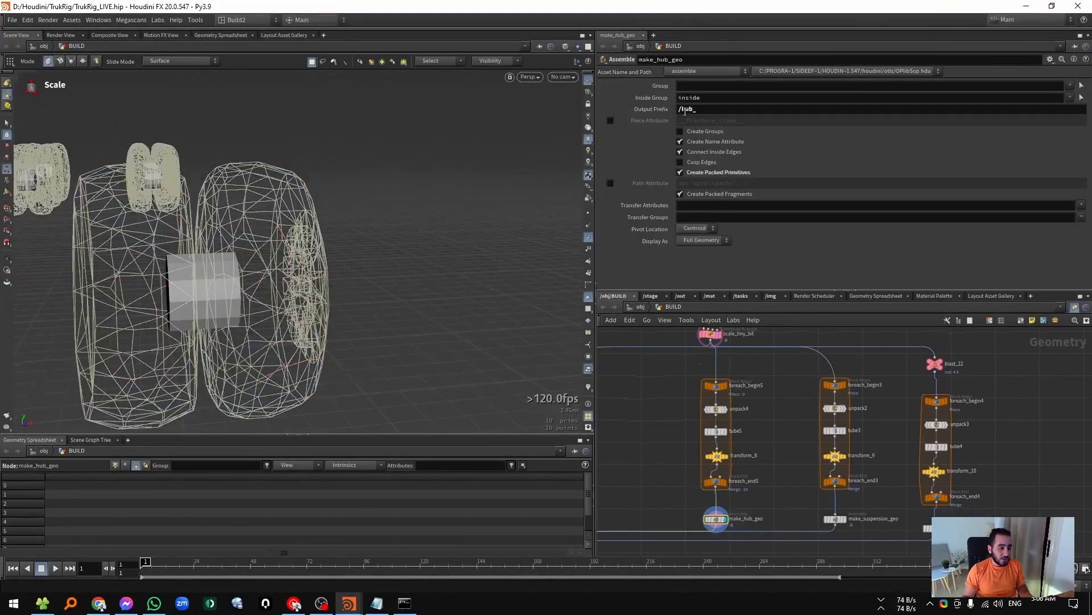
scroll(254, 312, down, 8)
alt+drag(254, 310, 325, 270)
scroll(251, 347, up, 8)
scroll(305, 300, down, 3)
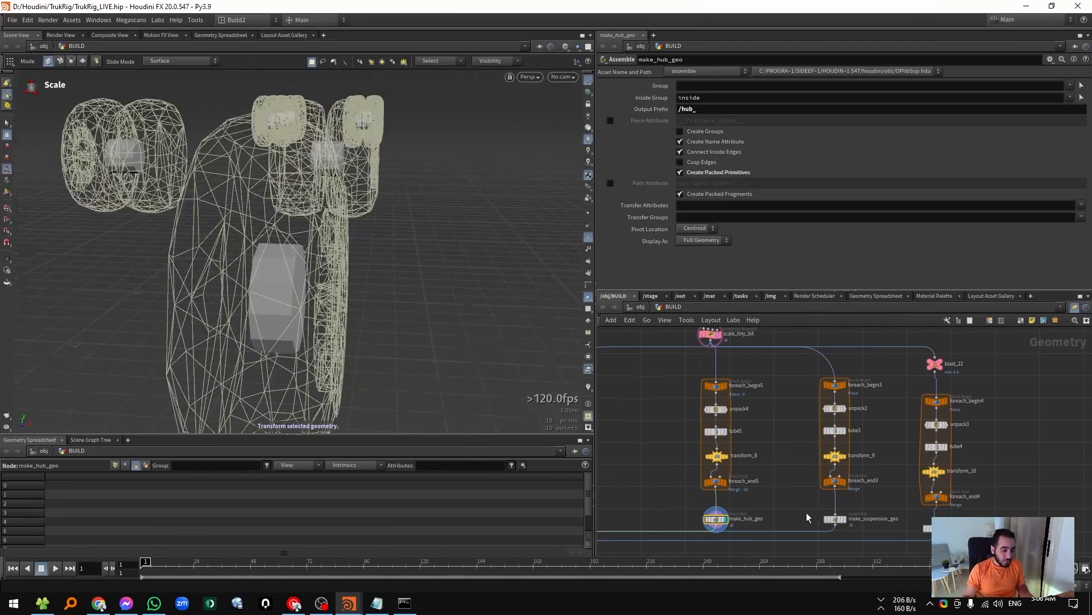
alt+right_drag(264, 241, 25, 296)
alt+drag(24, 295, 558, 323)
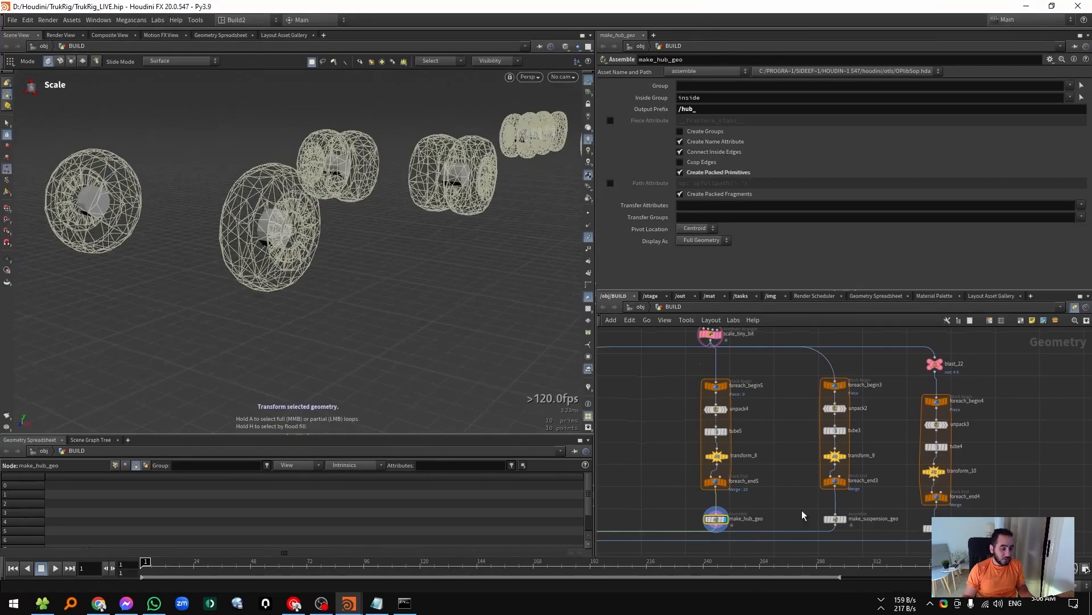
Display make_suspension_geo and make_steering_geo in turn and review their generated cylinders.
click(835, 518)
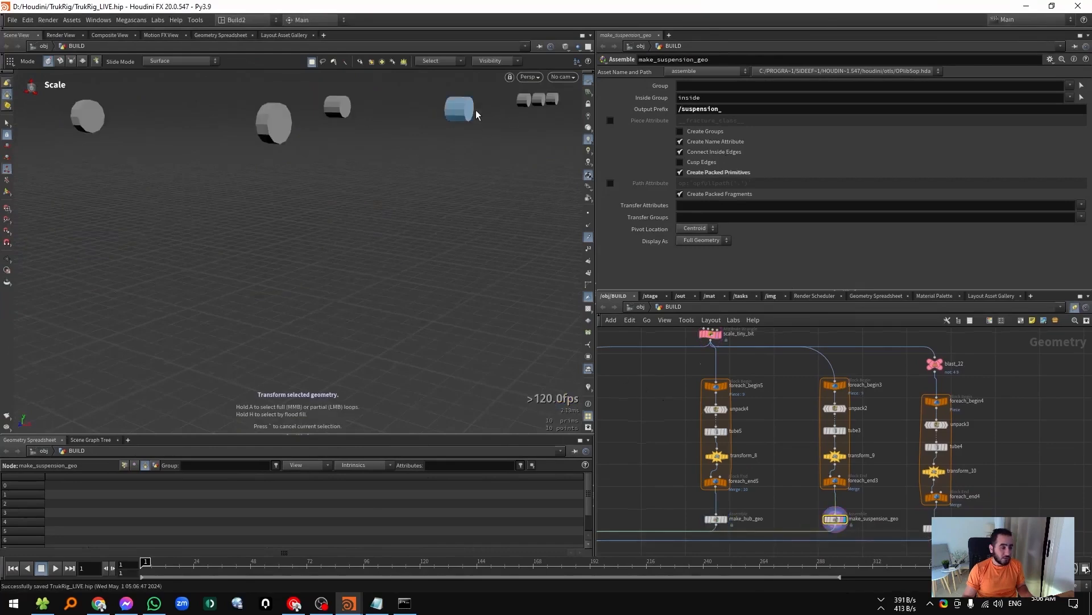
click(936, 528)
key(r)
alt+drag(277, 232, 193, 259)
Display blast_22 and inspect the two front wheels isolated for the steering geometry.
click(935, 363)
key(r)
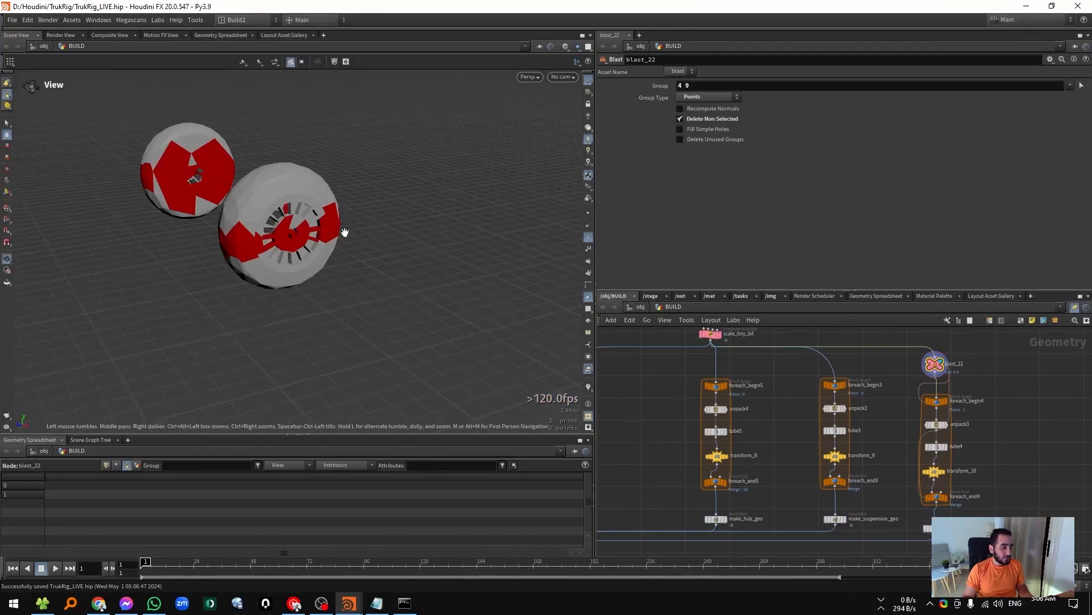
alt+right_drag(344, 231, 193, 220)
alt+drag(193, 219, 159, 242)
Show OUT_render_geo as a wireframe template around the two front wheels and review where they sit on the truck.
scroll(656, 365, down, 4)
middle_drag(656, 365, 762, 546)
click(605, 425)
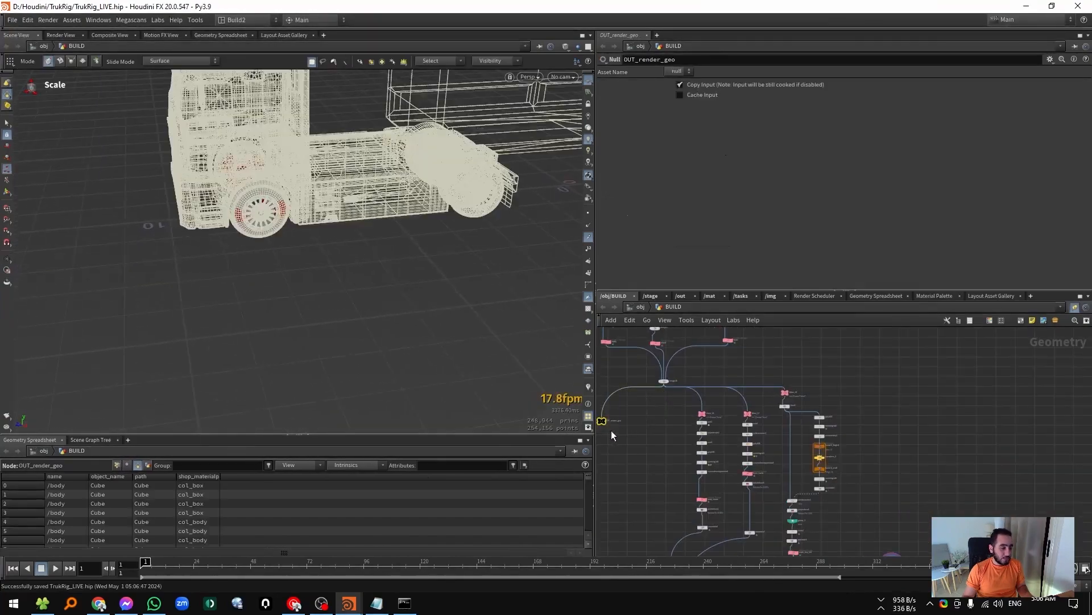
key(e)
alt+drag(273, 285, 267, 233)
alt+right_drag(284, 279, 223, 273)
mouse_move(223, 273)
alt+mouse_down()
mouse_move(227, 264)
mouse_move(205, 280)
alt+mouse_up()
key(e)
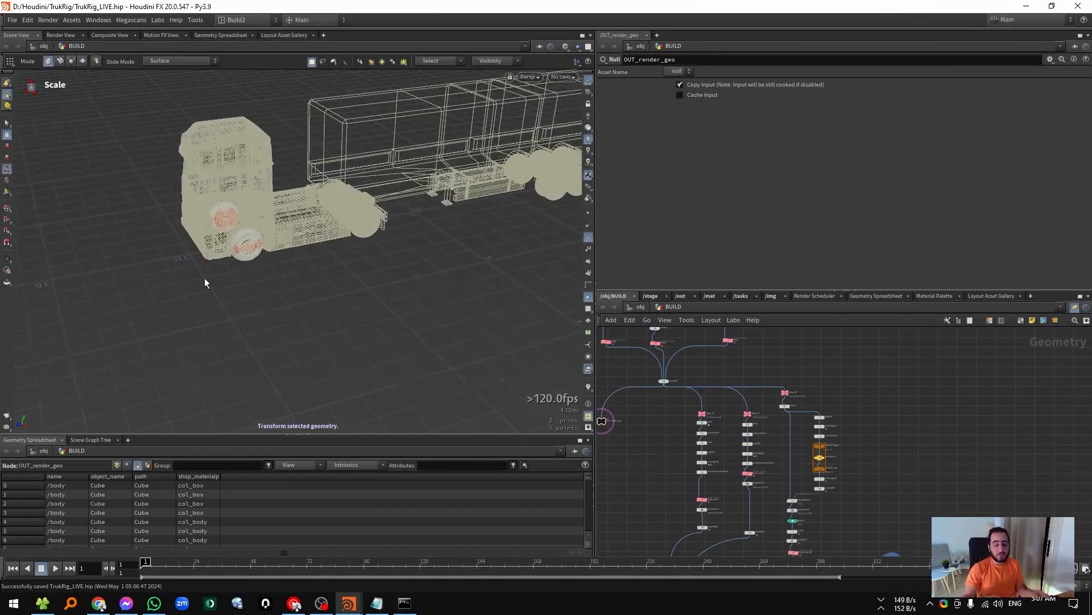
Display merge20 without the render geometry template and inspect the combined truck, trailer and wheels.
middle_drag(657, 514, 666, 302)
scroll(661, 415, down, 1)
drag(717, 456, 634, 487)
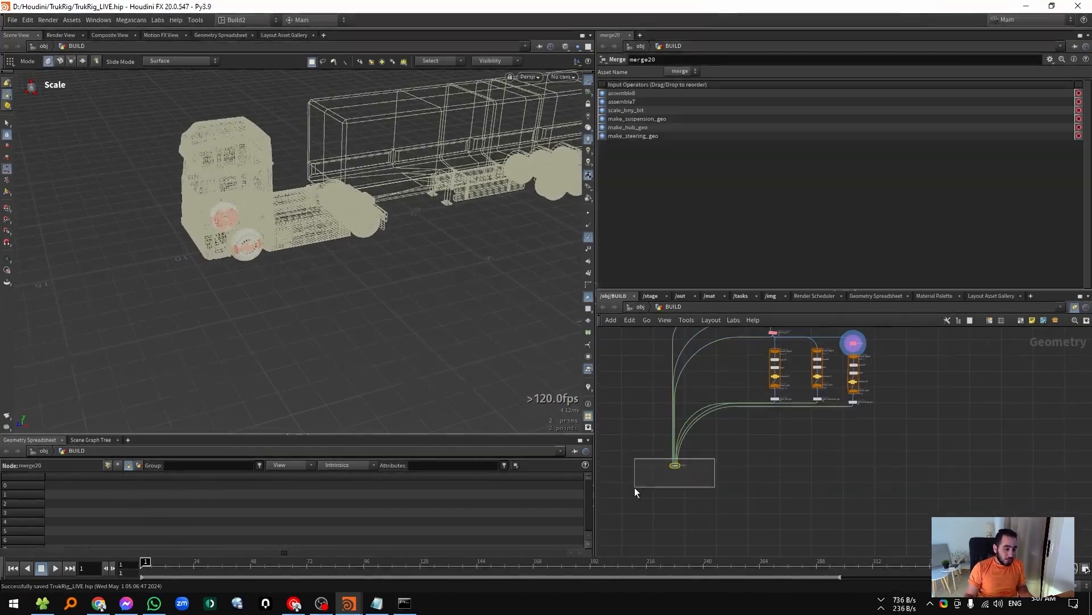
key(r)
key(Escape)
drag(330, 247, 425, 224)
key(e)
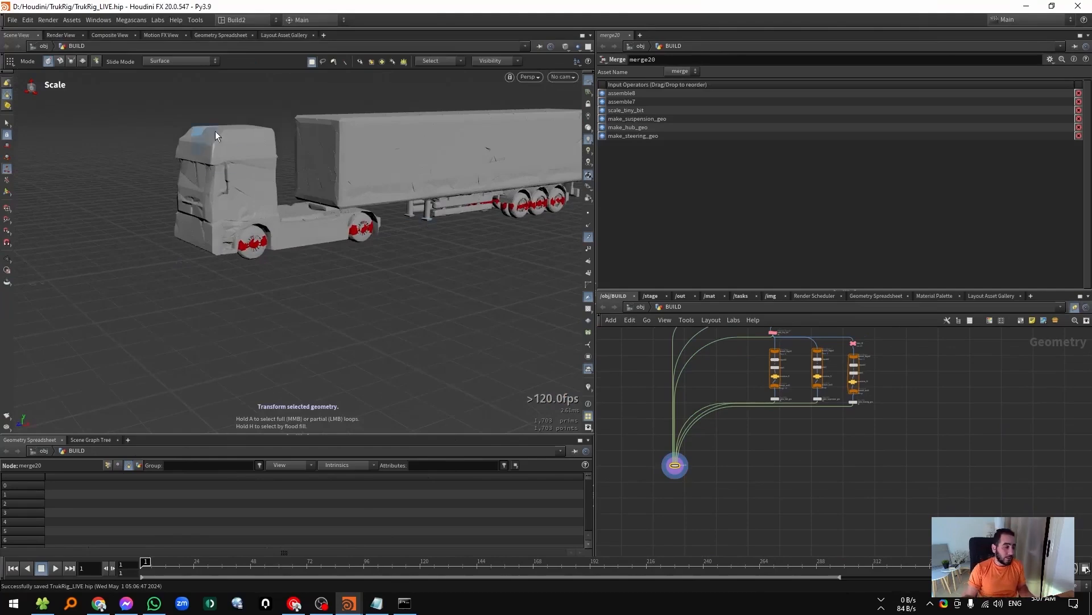
key(Escape)
scroll(335, 242, up, 4)
key(e)
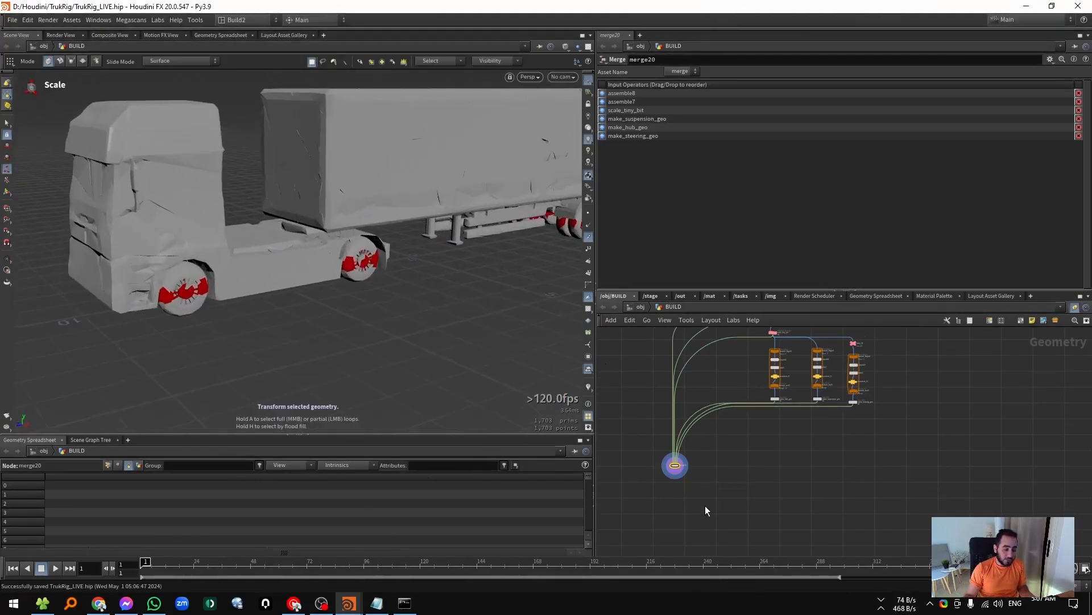
Add a Blast node connected to the output of merge20.
middle_drag(705, 505, 717, 458)
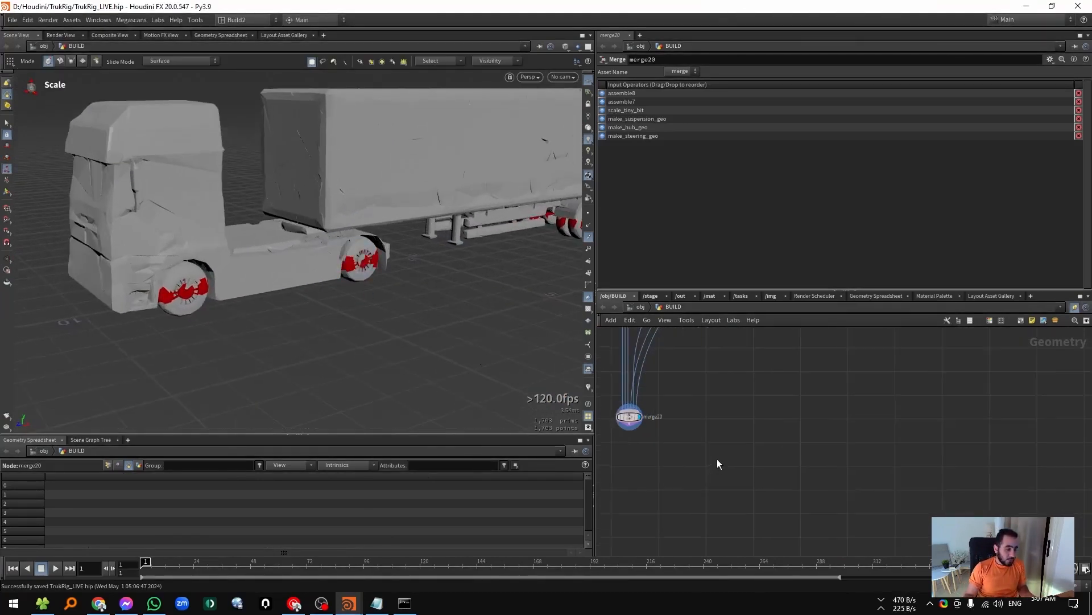
key(Tab)
text(blast)
key(Return)
click(753, 465)
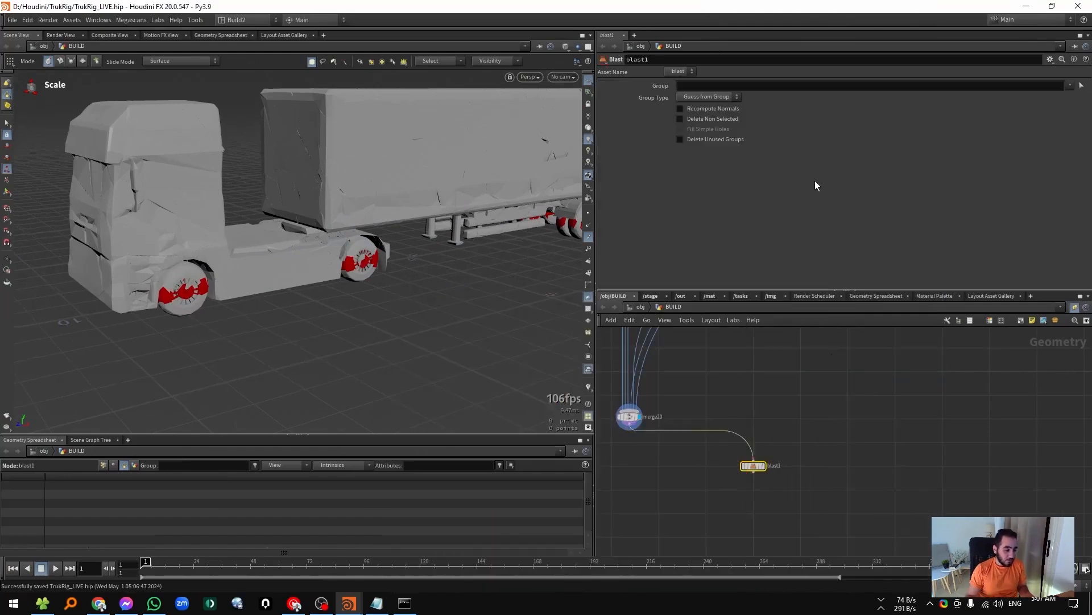
click(714, 86)
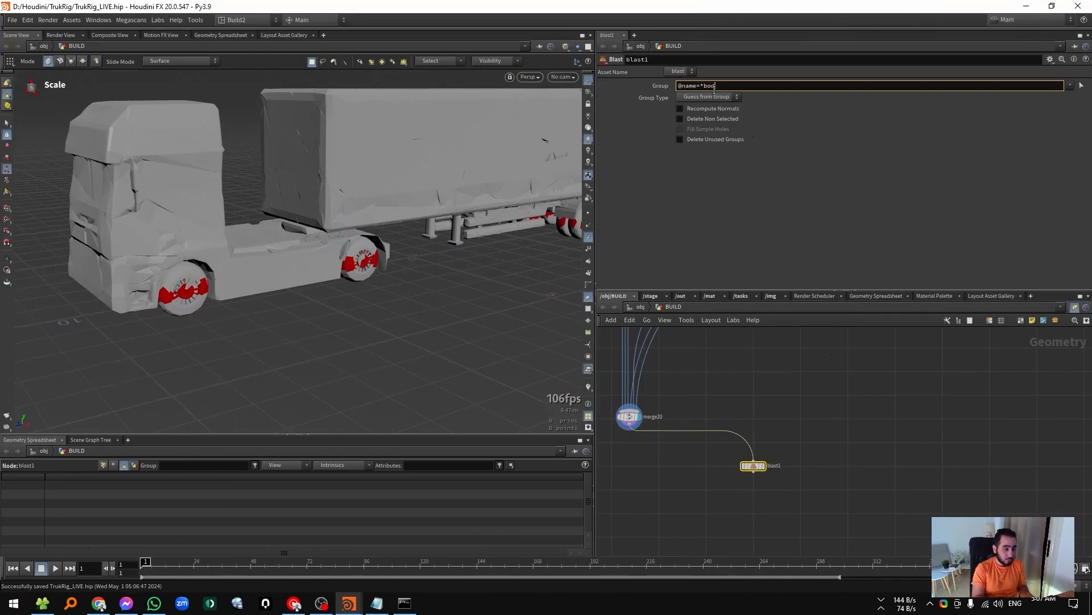
text(@name=*body*)
key(Return)
click(680, 118)
click(764, 466)
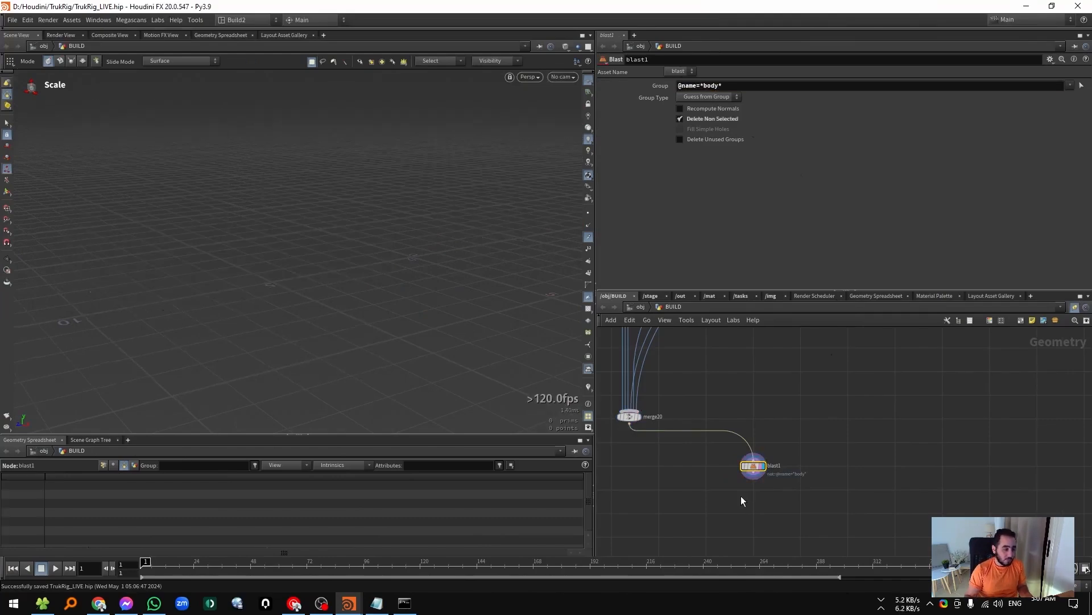
click(697, 139)
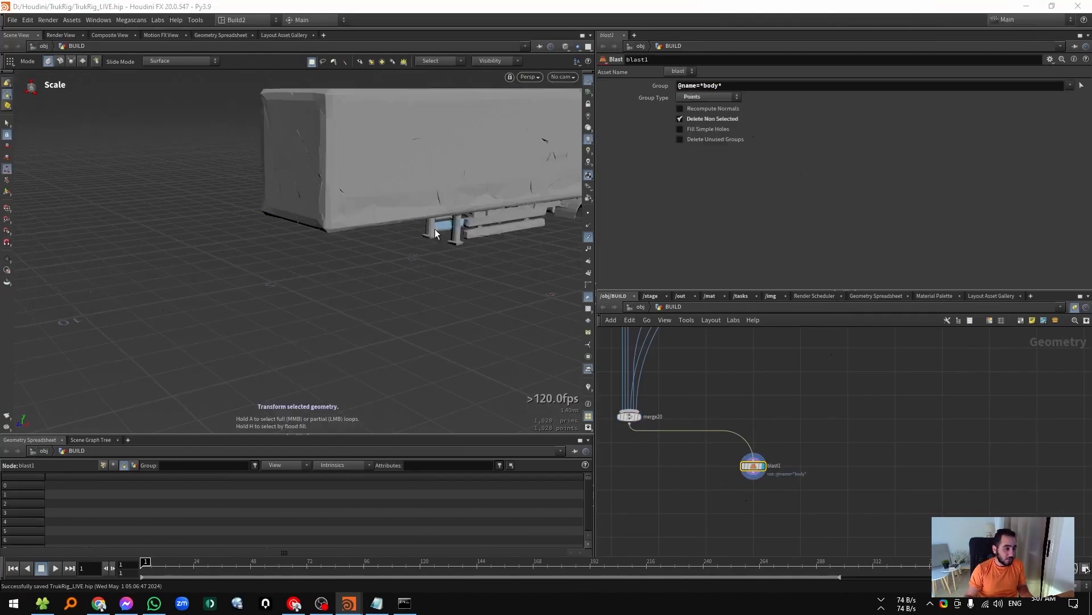
alt+drag(438, 229, 263, 239)
scroll(264, 240, down, 3)
Add a Connect Adjacent Pieces node to the output of blast1 and display it.
middle_drag(765, 527, 753, 479)
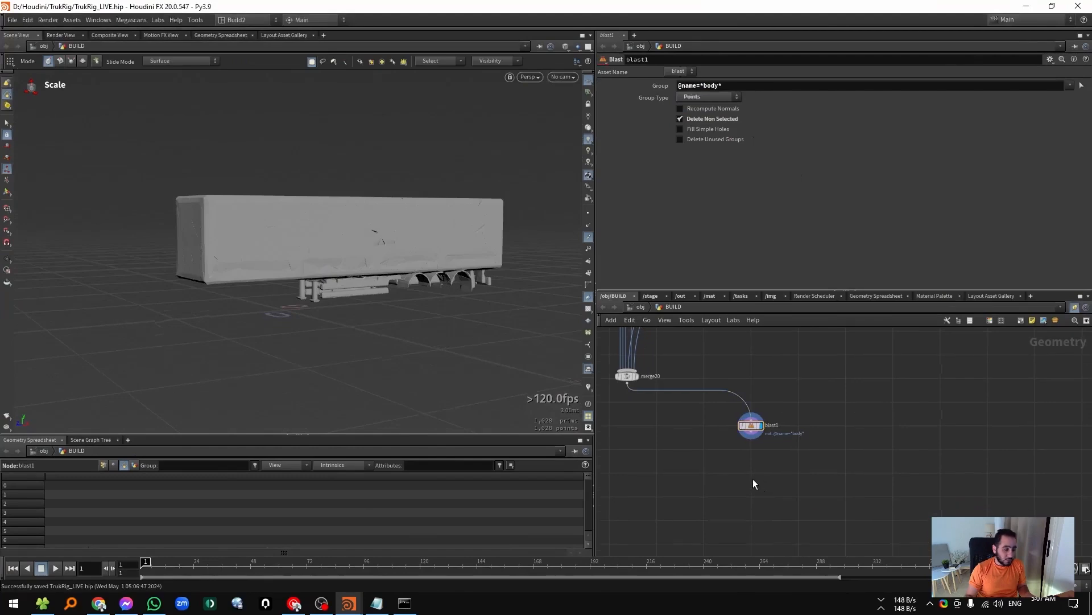
key(Tab)
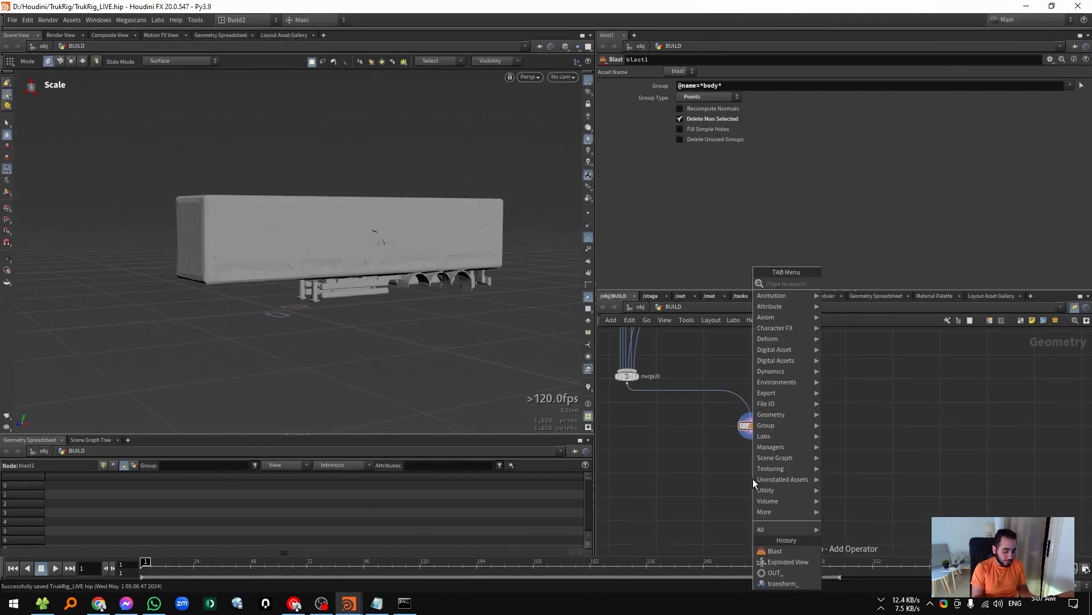
key(Escape)
click(753, 480)
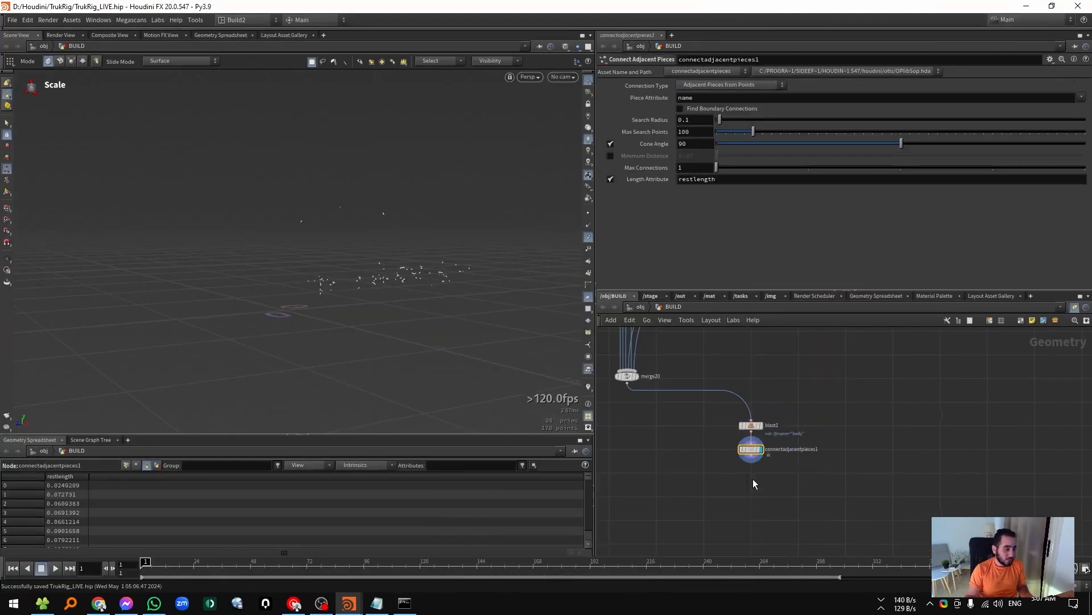
Set the Connect Adjacent Pieces search radius to 10 and max connections to 3.
drag(720, 120, 1032, 124)
drag(717, 167, 938, 169)
key(Escape)
drag(629, 284, 438, 221)
key(e)
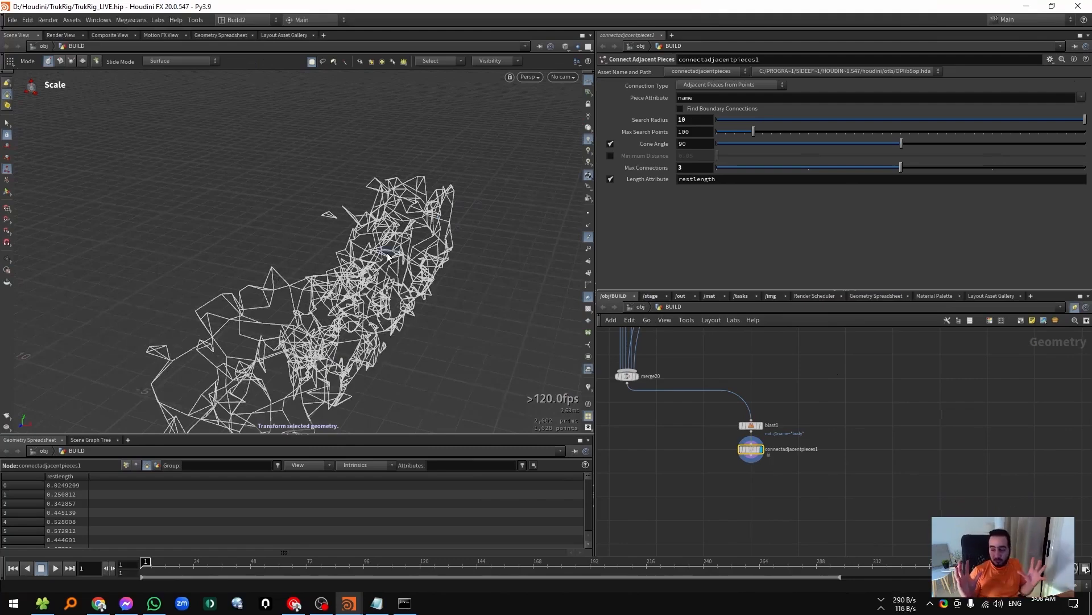
Raise Max Connections to 4 on the body's Connect Adjacent Pieces node and inspect the constraint network from several angles.
key(Escape)
drag(379, 256, 313, 249)
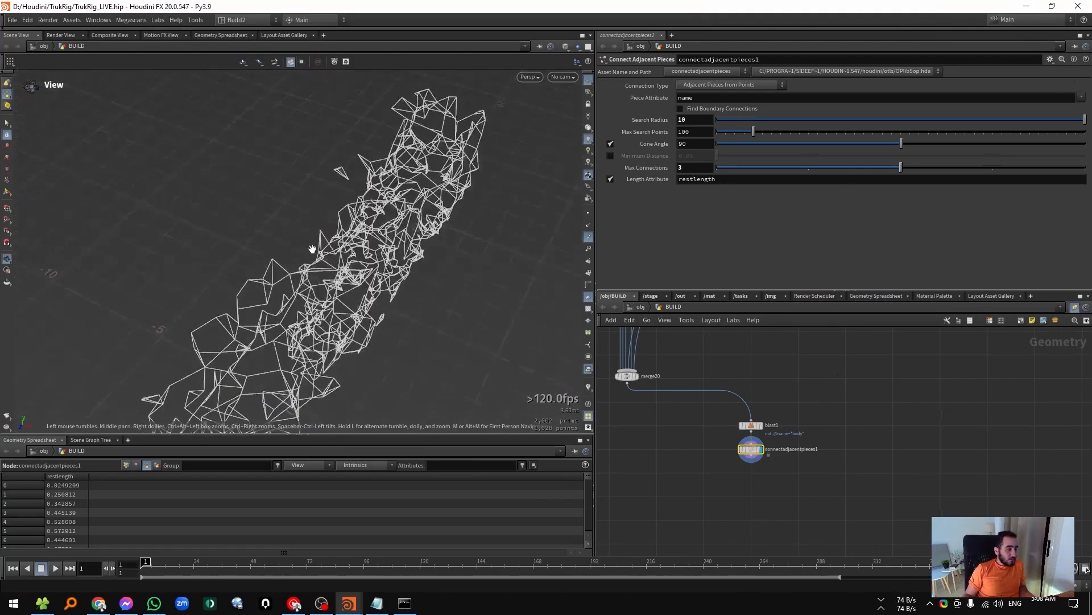
scroll(327, 205, up, 6)
key(e)
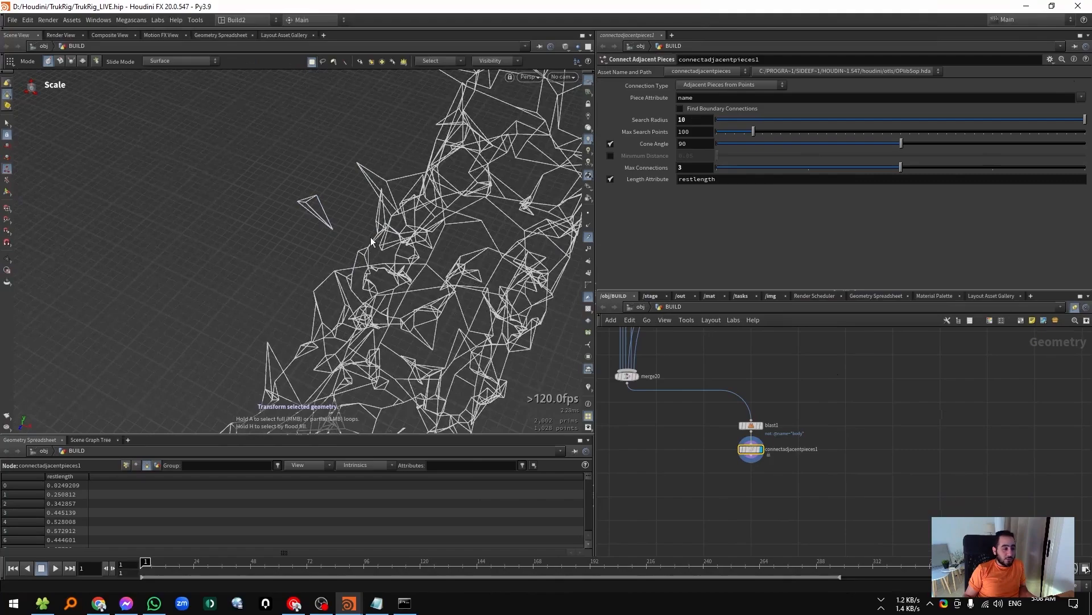
drag(917, 165, 971, 165)
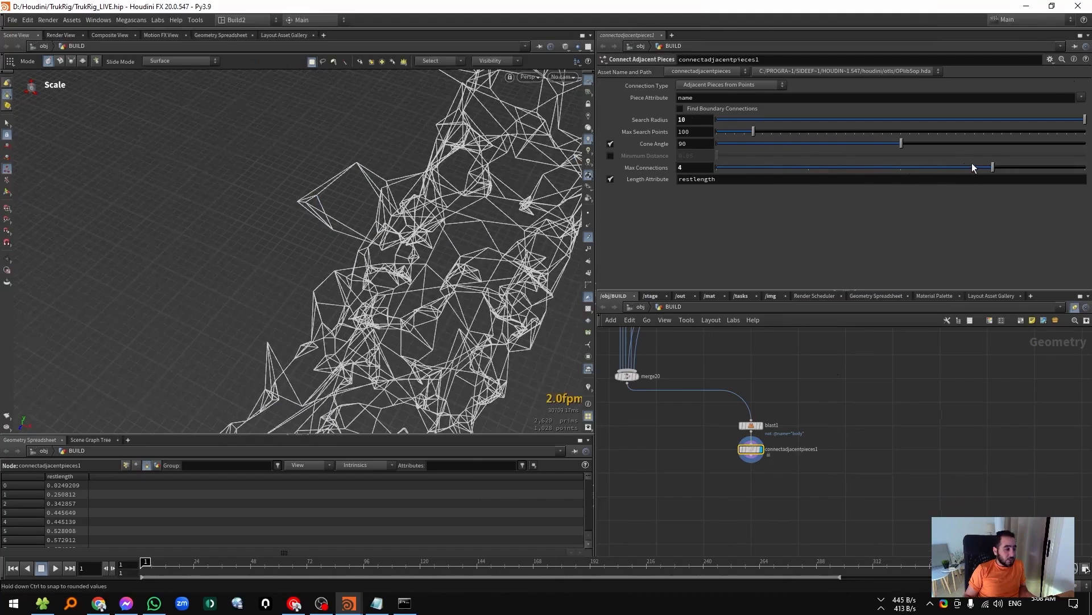
key(Escape)
drag(366, 224, 870, 175)
right_drag(227, 323, 311, 266)
mouse_move(311, 266)
mouse_down()
mouse_move(358, 262)
mouse_move(449, 318)
mouse_move(308, 260)
mouse_up()
middle_drag(263, 263, 191, 287)
drag(191, 286, 293, 251)
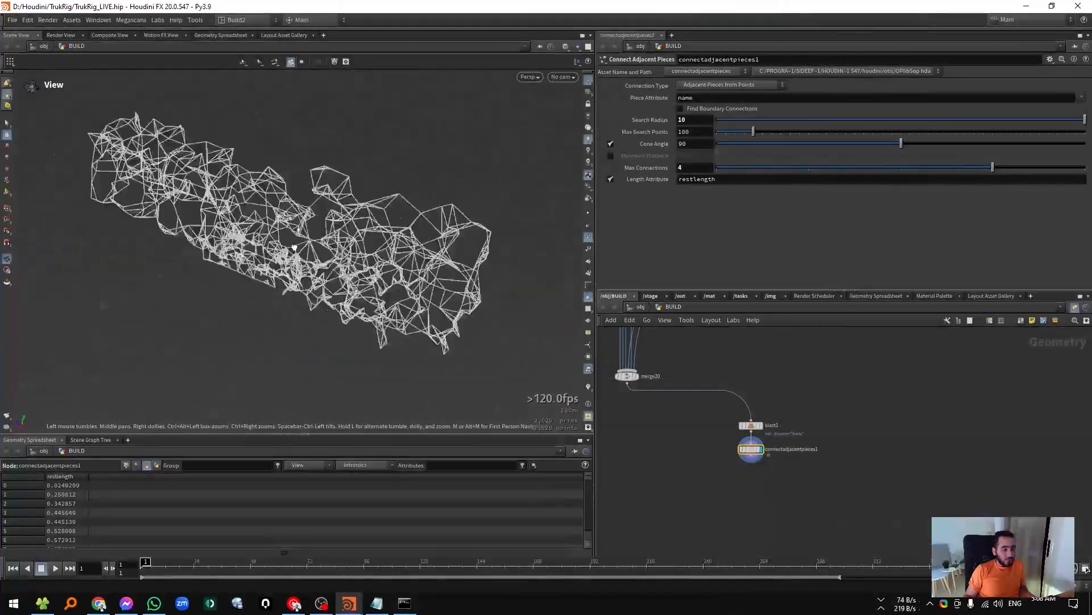
right_drag(292, 251, 181, 241)
Add a point wrangle to the output of connectadjacentpieces1 and display it.
middle_drag(776, 479, 745, 441)
key(Tab)
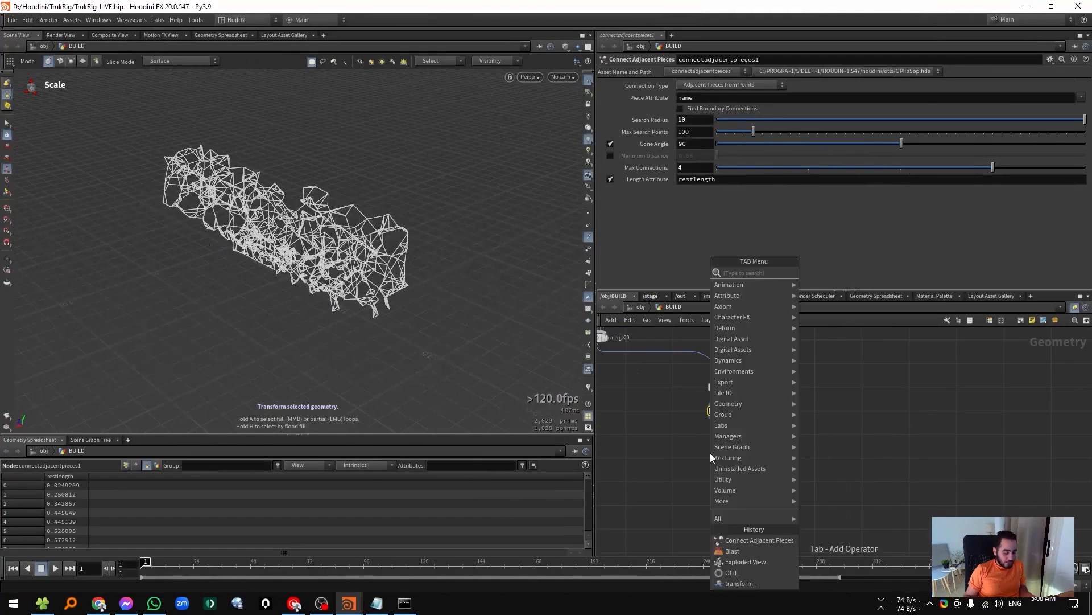
text(pw)
key(Return)
click(707, 446)
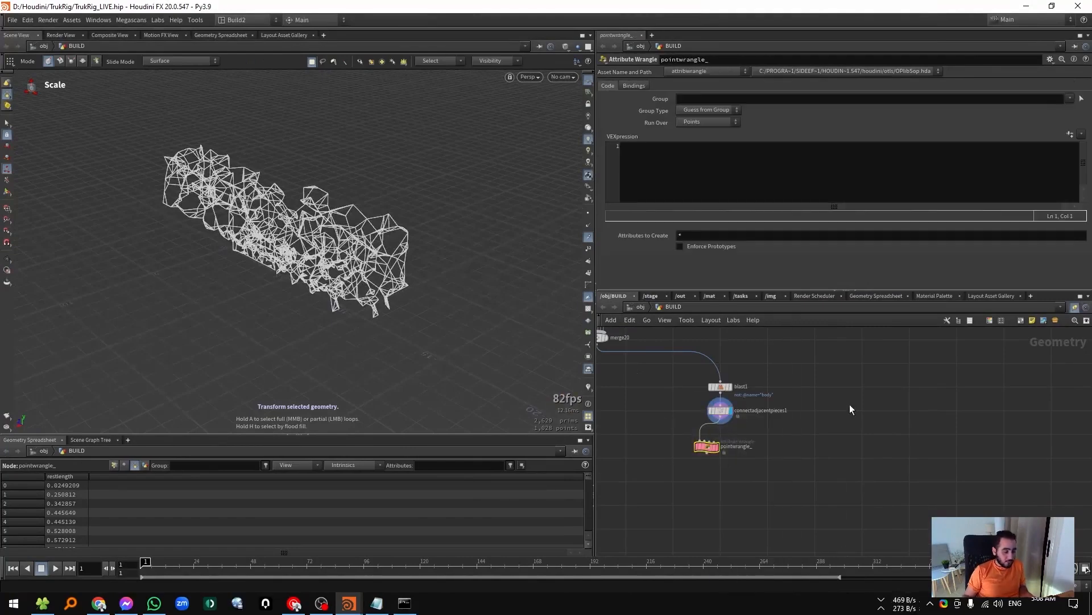
scroll(721, 461, up, 5)
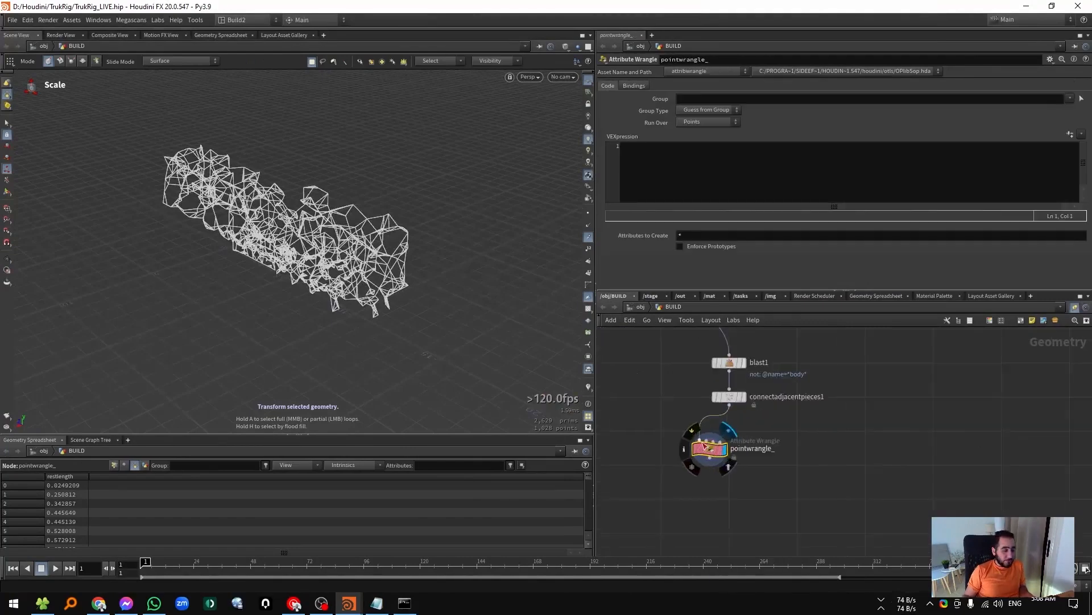
Write s@constraint_name='glue'; and f@strength=-1; in the point wrangle, and align the node beneath connectadjacentpieces1.
click(715, 187)
text(co)
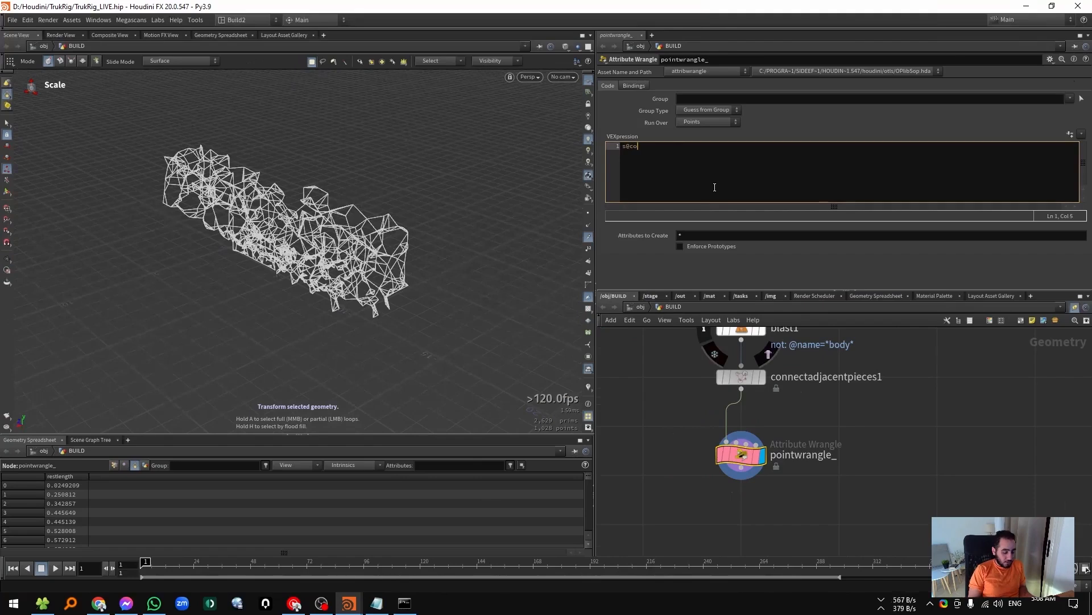
text(ns)
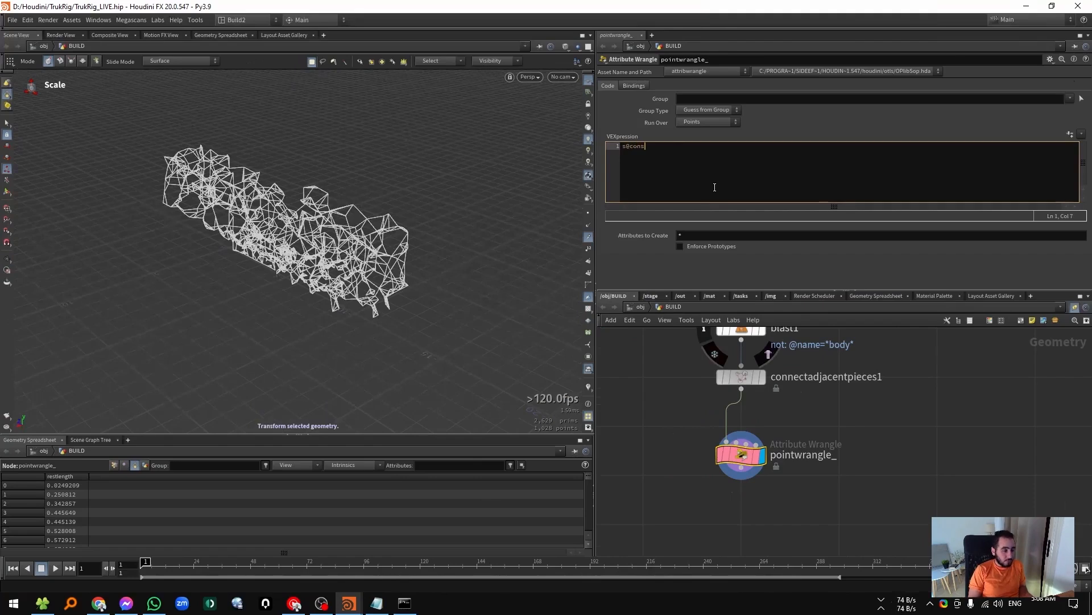
text(traint_name='glue)
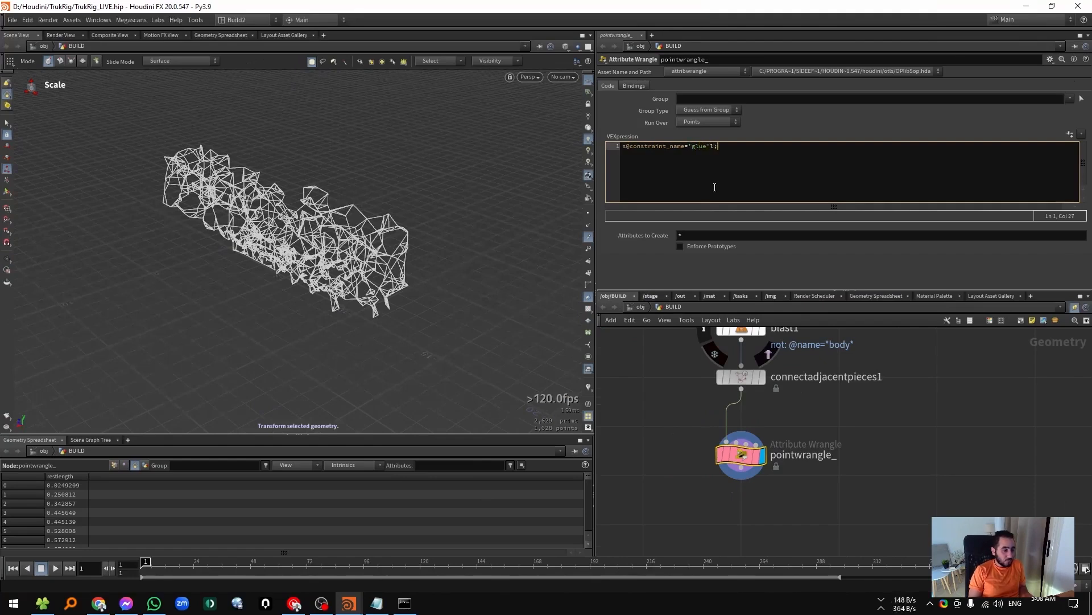
text(';)
key(Return)
text(f)
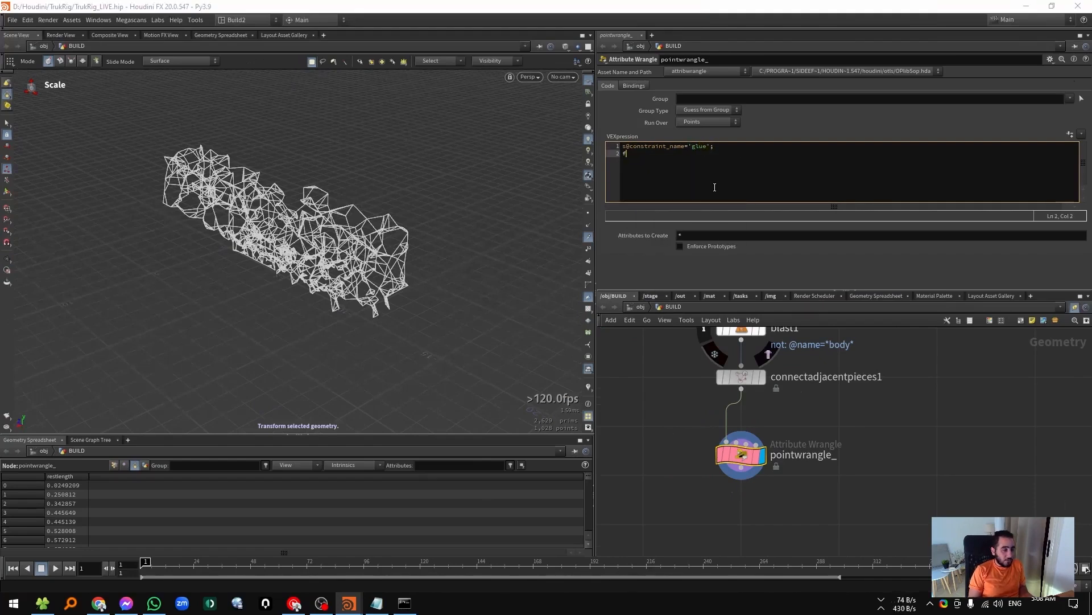
text(@strength=-1;)
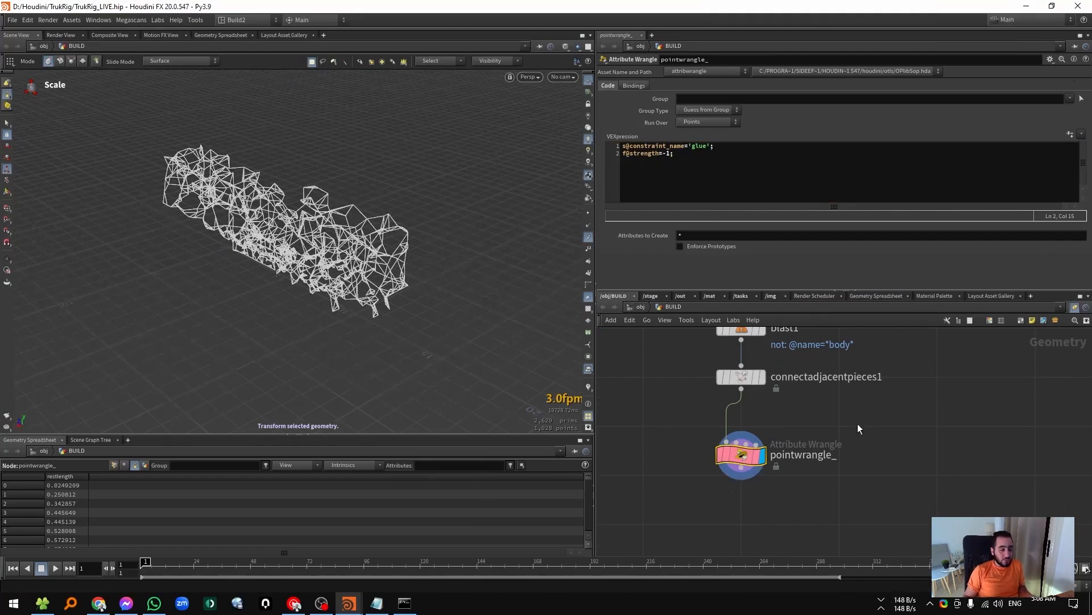
scroll(764, 411, down, 3)
drag(763, 473, 762, 458)
alt+drag(353, 318, 443, 290)
middle_drag(884, 476, 844, 479)
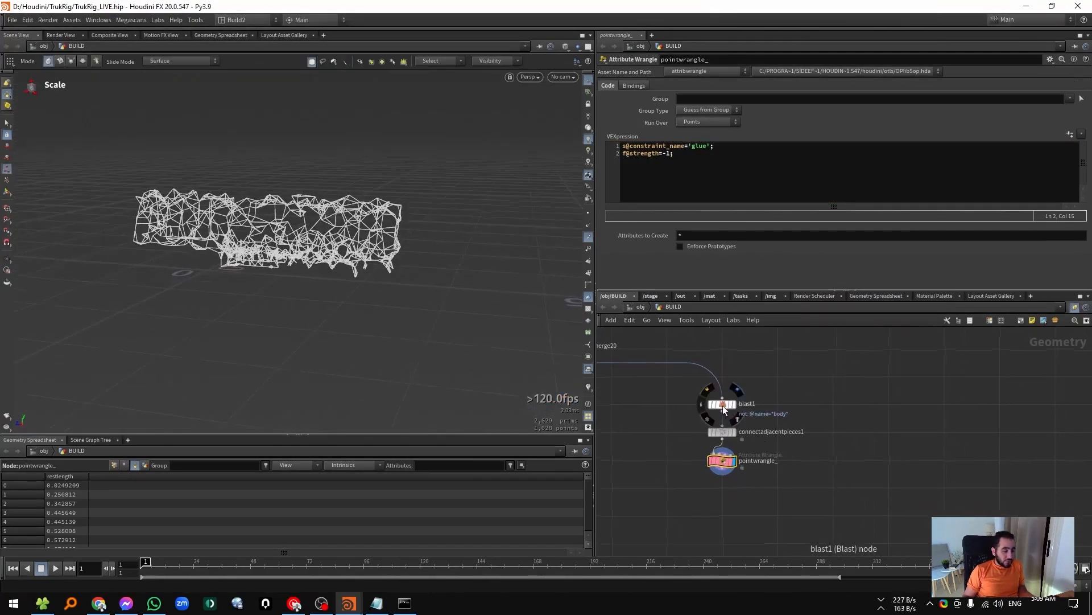
alt+drag(723, 406, 858, 404)
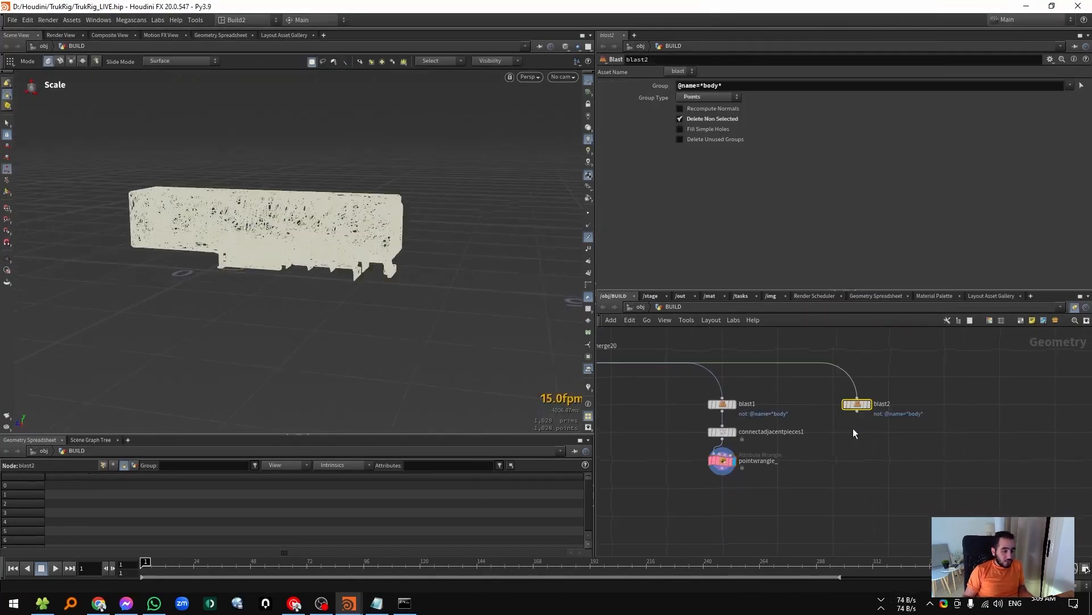
double_click(706, 86)
text(fron)
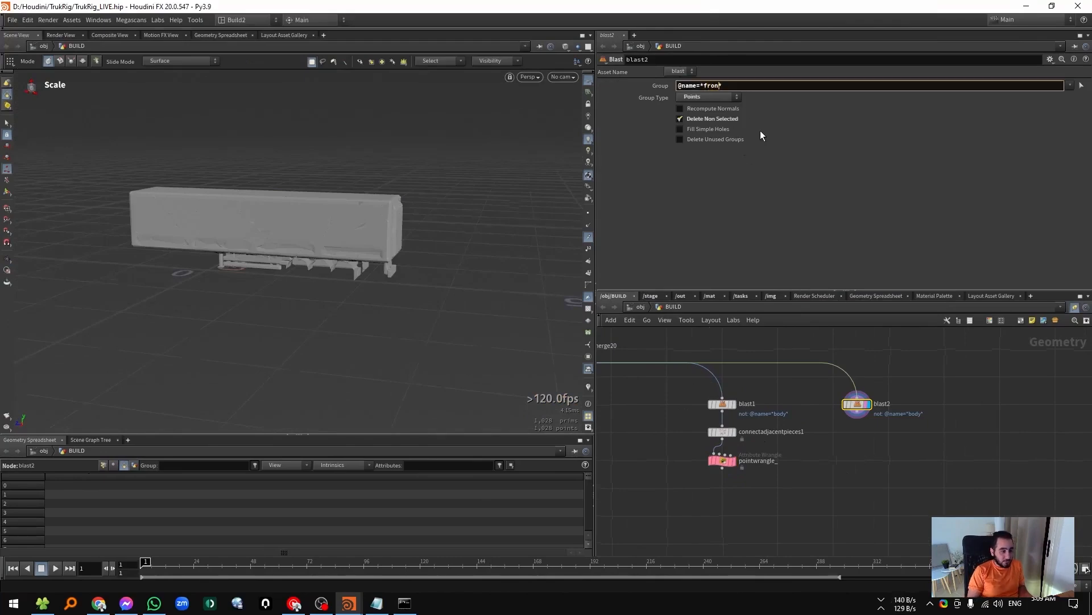
text(t)
key(Return)
Copy the body's Connect Adjacent Pieces and point wrangle nodes under the front Blast and display the resulting front constraints.
drag(755, 506, 716, 424)
alt+drag(723, 460, 852, 459)
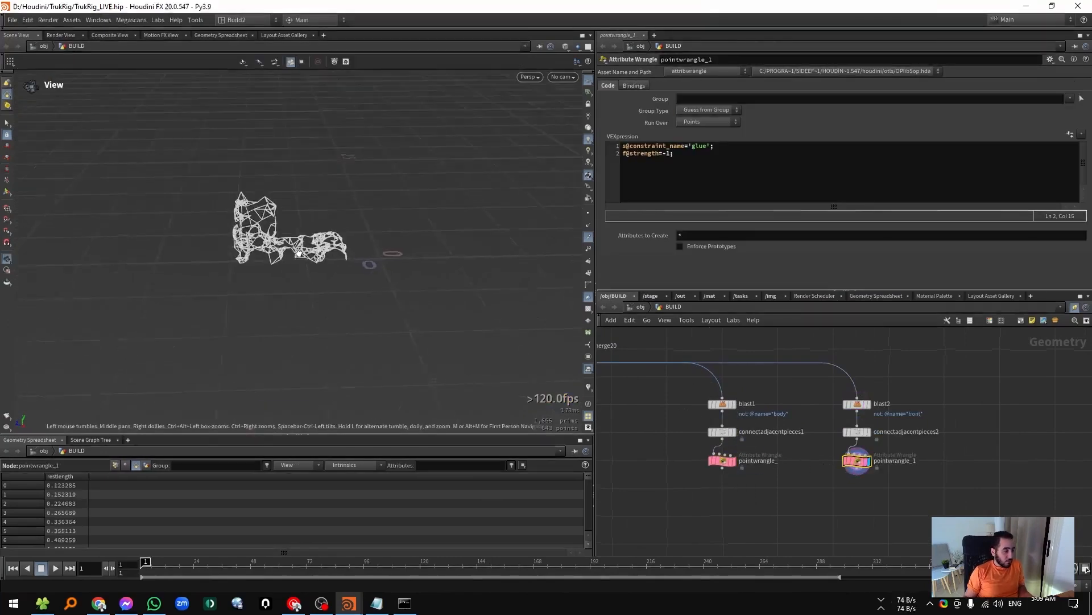
alt+drag(298, 254, 310, 248)
scroll(310, 248, up, 3)
middle_drag(943, 455, 862, 439)
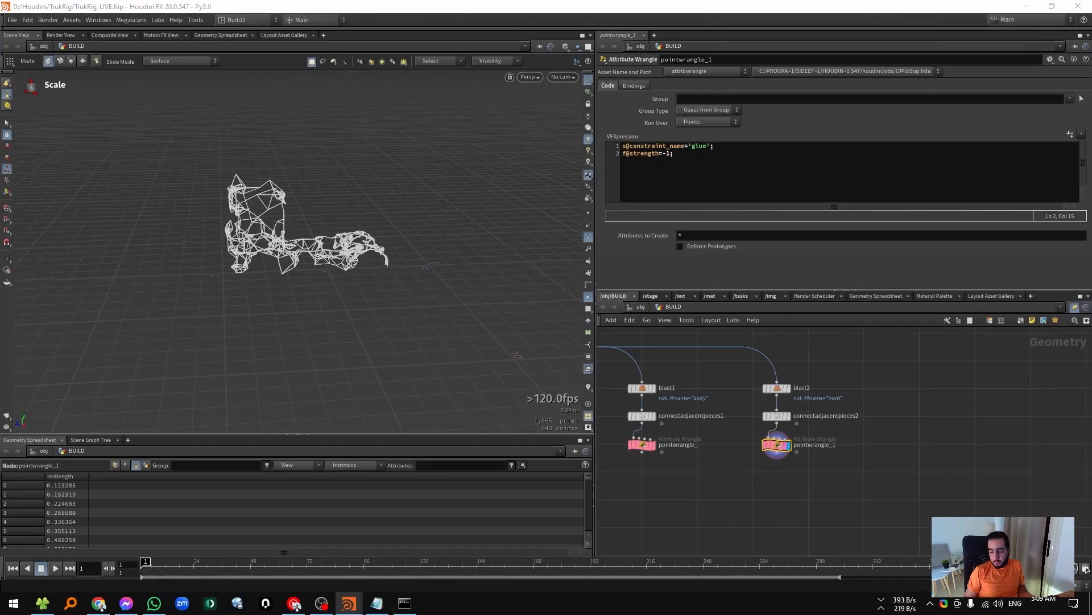
scroll(792, 427, down, 8)
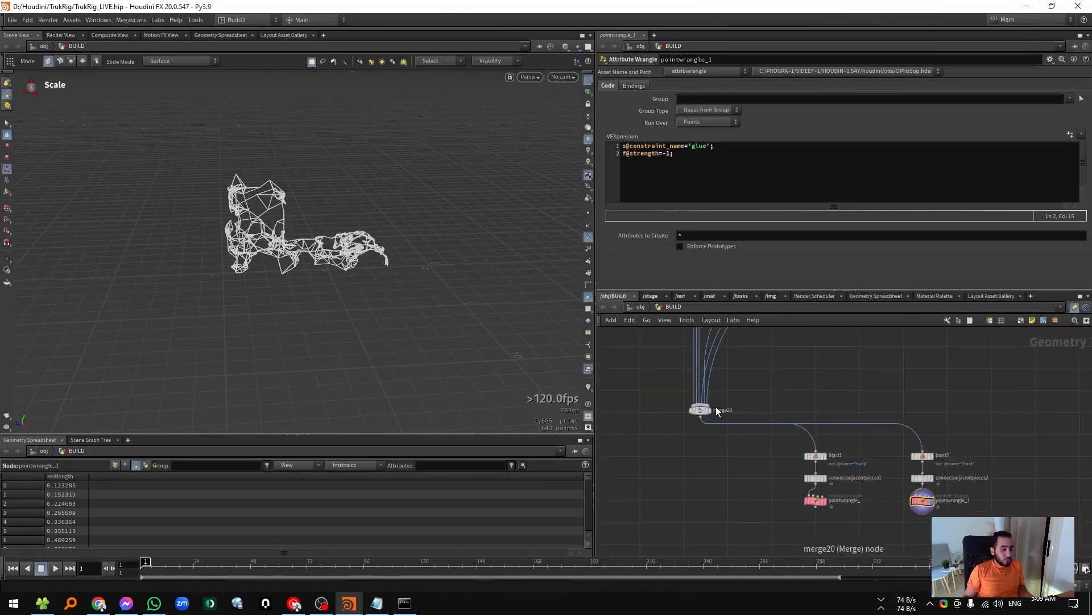
scroll(895, 462, up, 4)
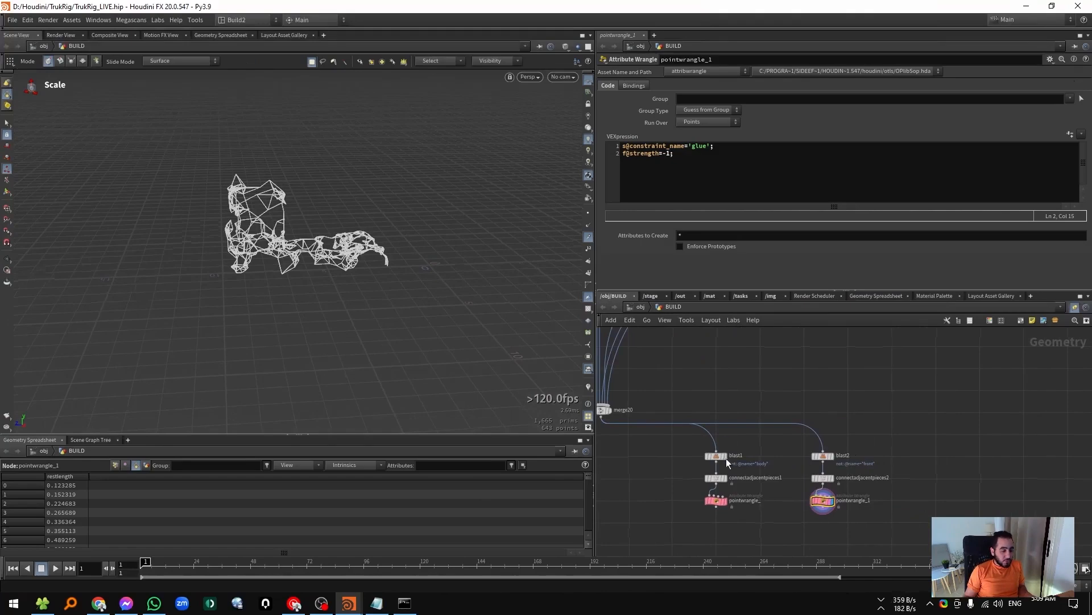
alt+drag(717, 459, 961, 457)
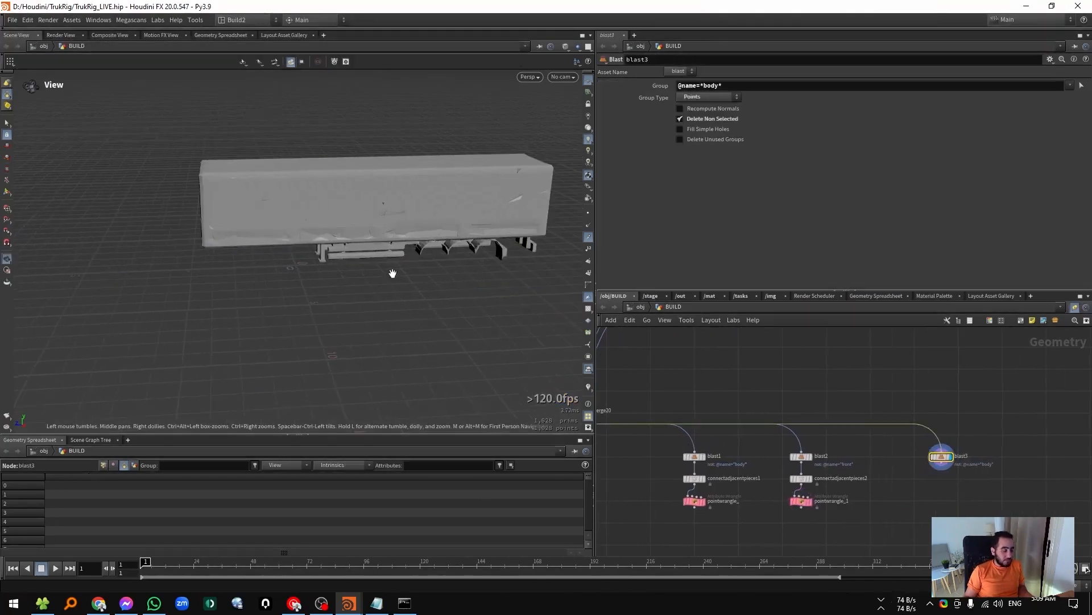
key(e)
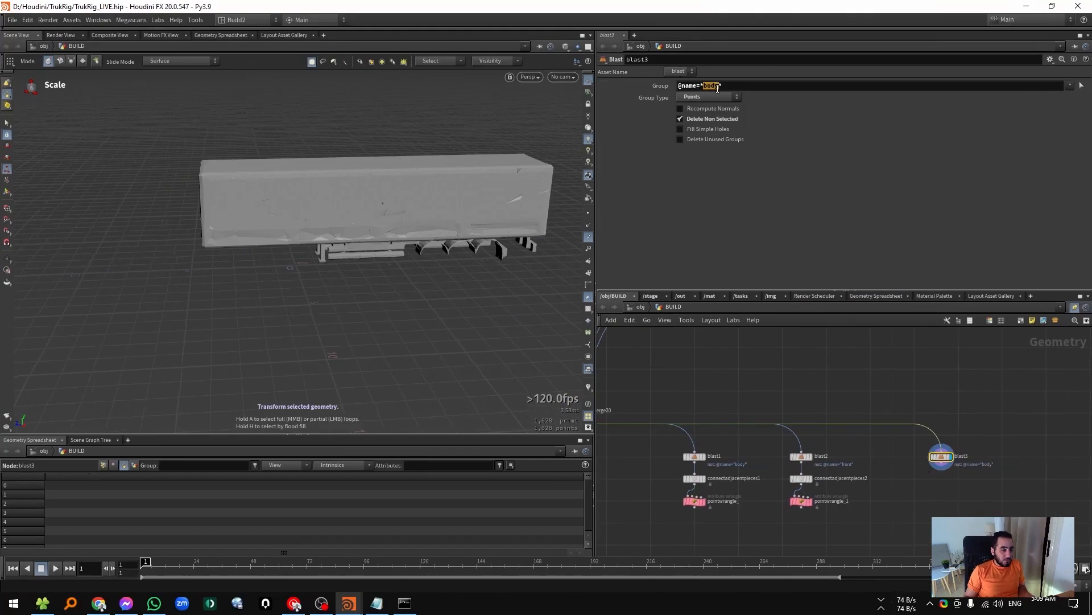
double_click(709, 87)
text(whee)
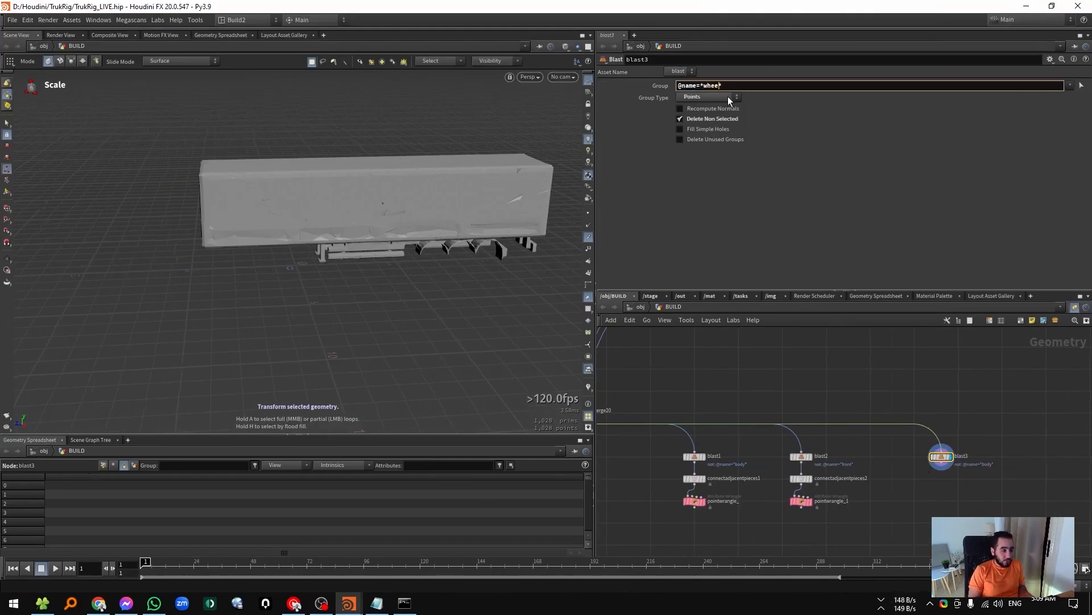
text(l)
key(Return)
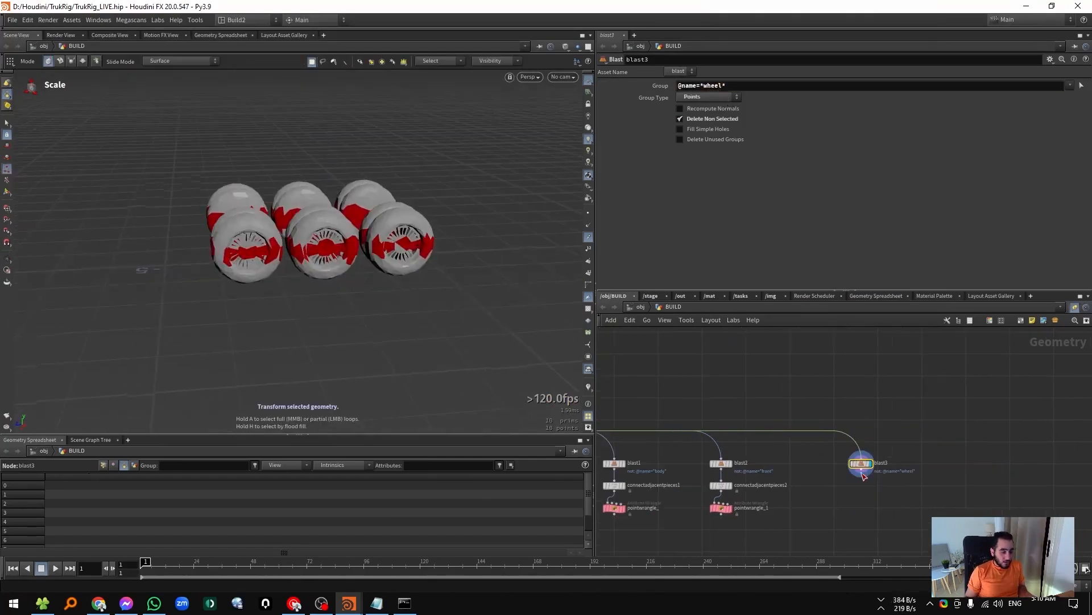
drag(863, 465, 963, 455)
middle_drag(931, 481, 822, 492)
alt+drag(853, 465, 965, 464)
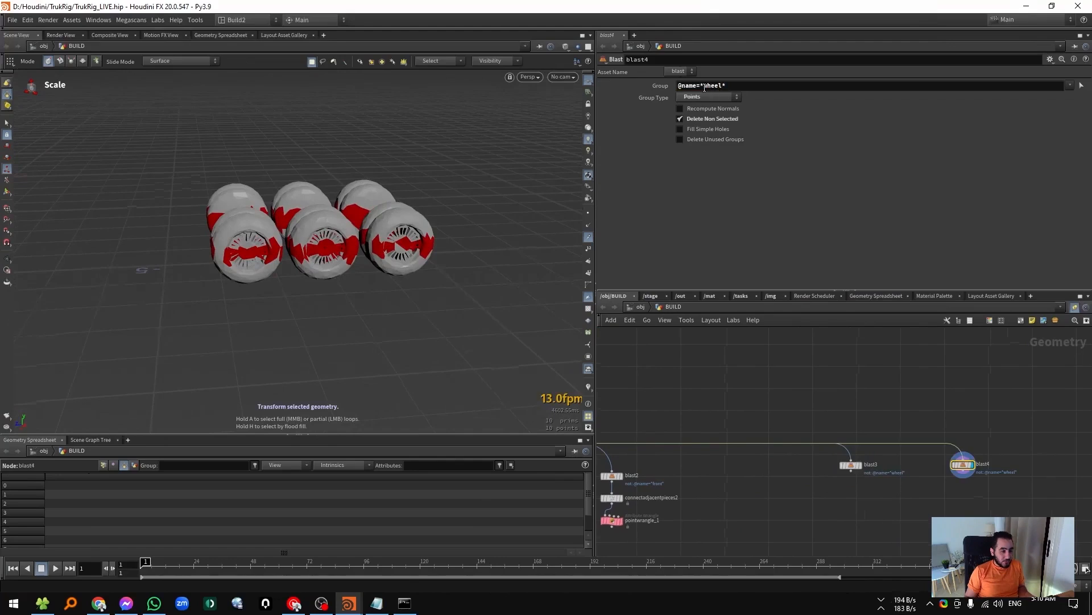
double_click(704, 87)
text(steeri)
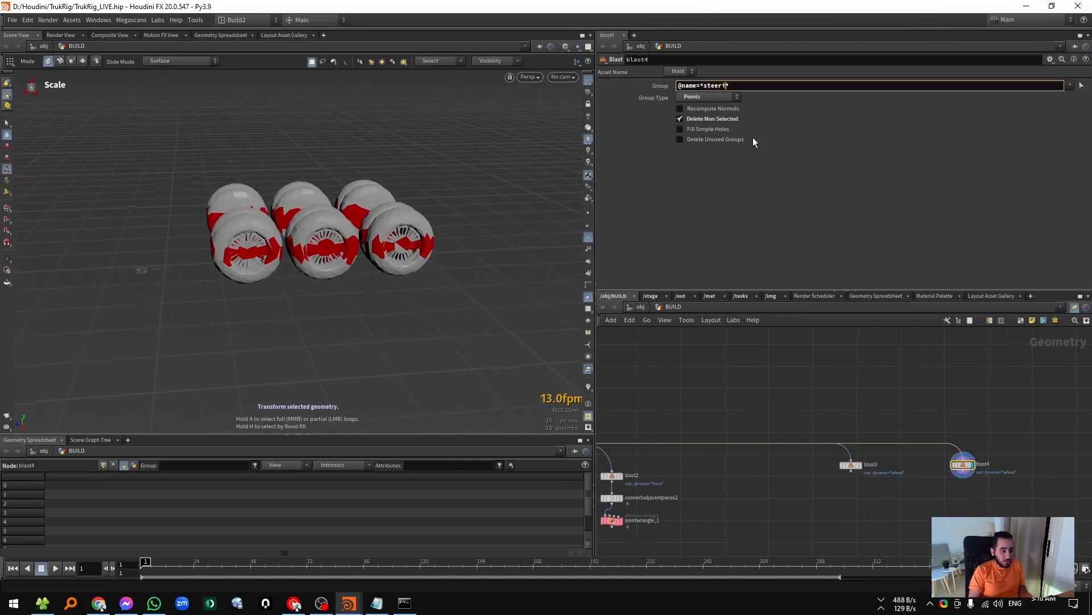
text(ng)
key(Return)
middle_drag(920, 493, 880, 490)
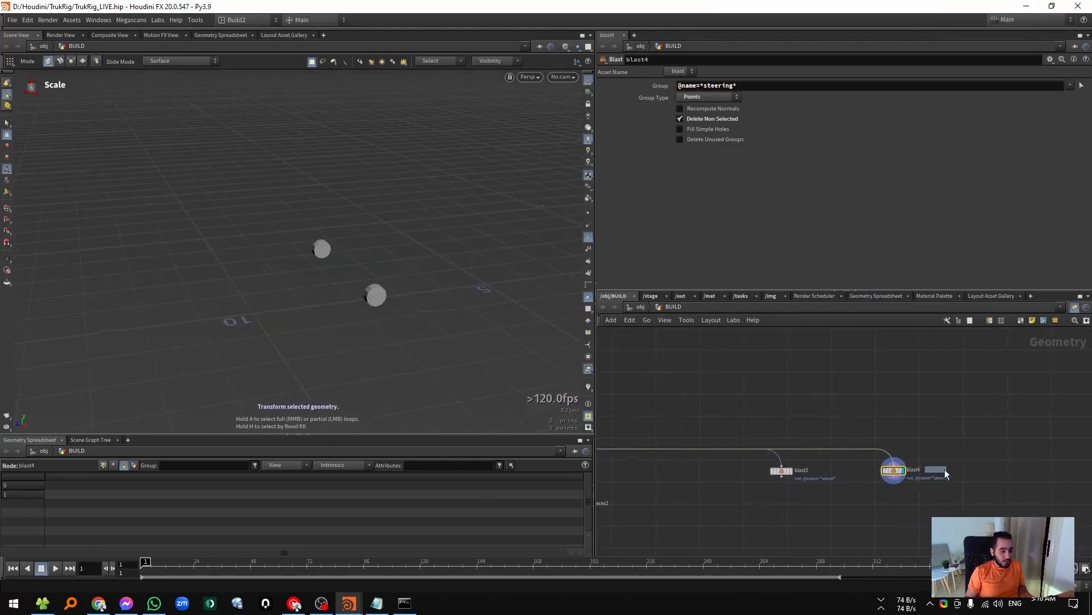
alt+drag(944, 472, 1008, 471)
double_click(705, 87)
text(hub)
key(Return)
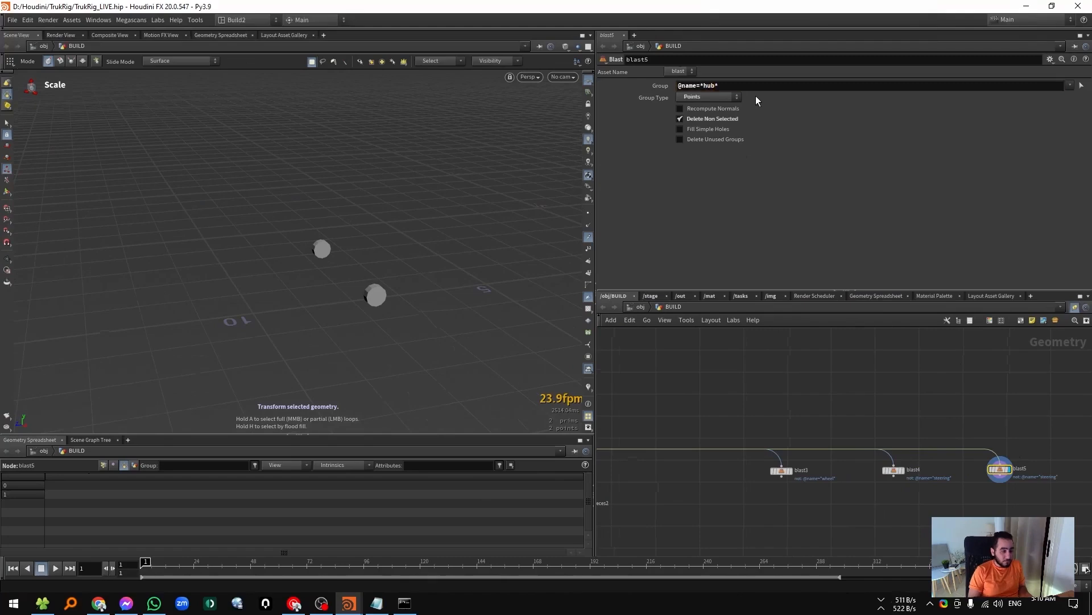
key(Escape)
scroll(216, 337, down, 3)
key(e)
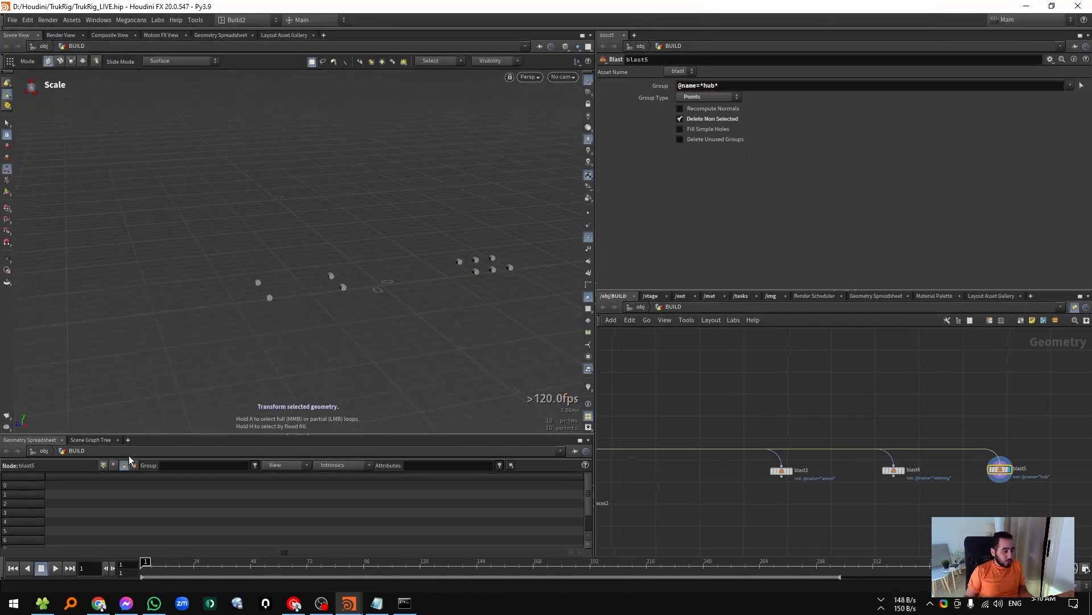
click(314, 467)
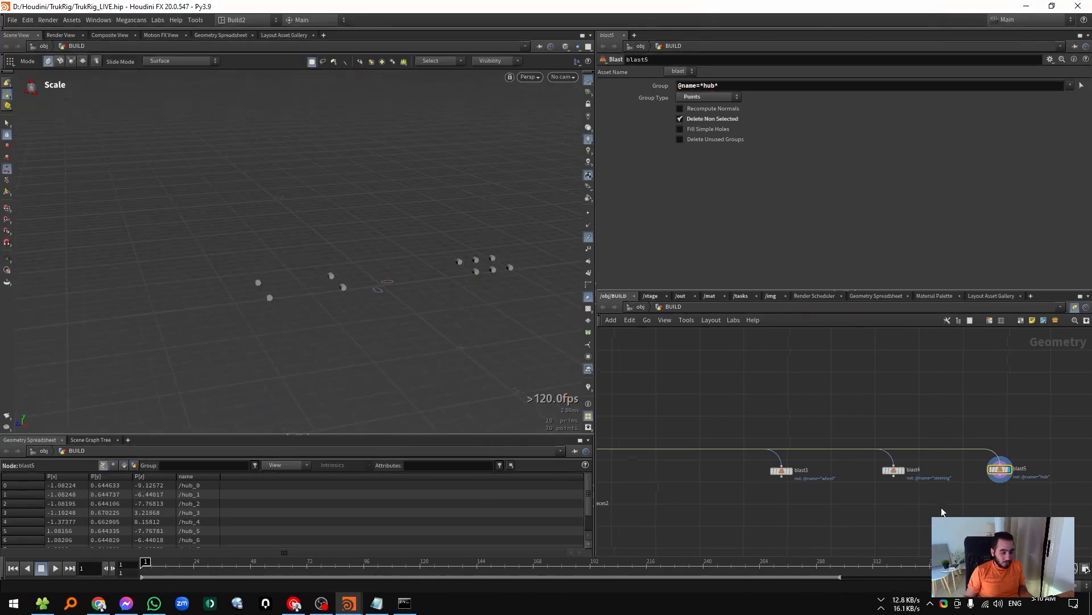
Arrange the Blasts in wheel, hub, steering order, display the wheel Blast and compare its point names with the hub Blast's.
middle_drag(941, 509, 853, 507)
drag(814, 472, 940, 467)
key(l)
click(704, 431)
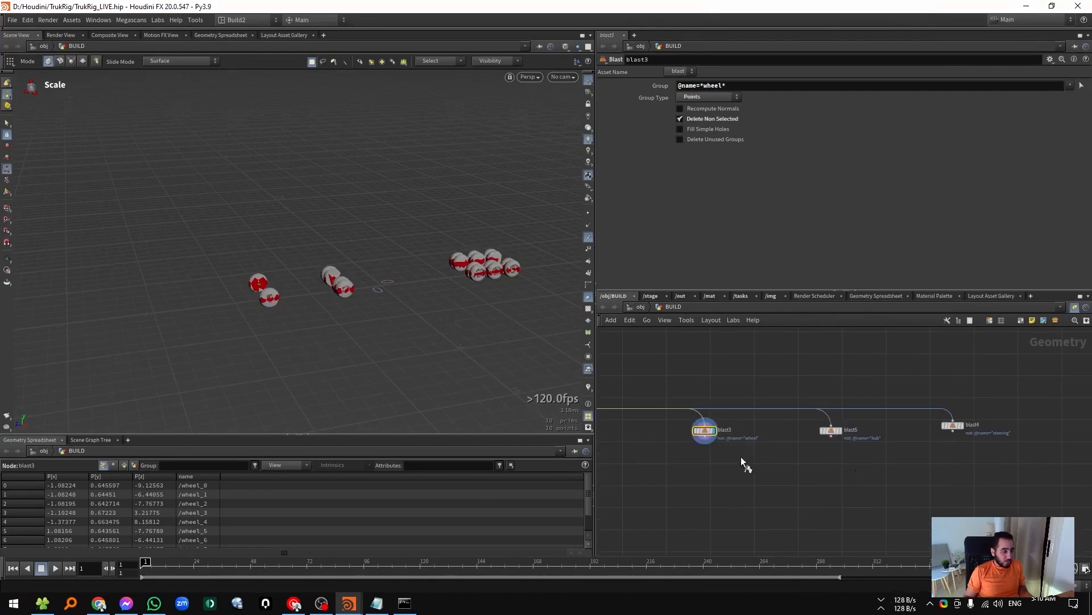
click(831, 430)
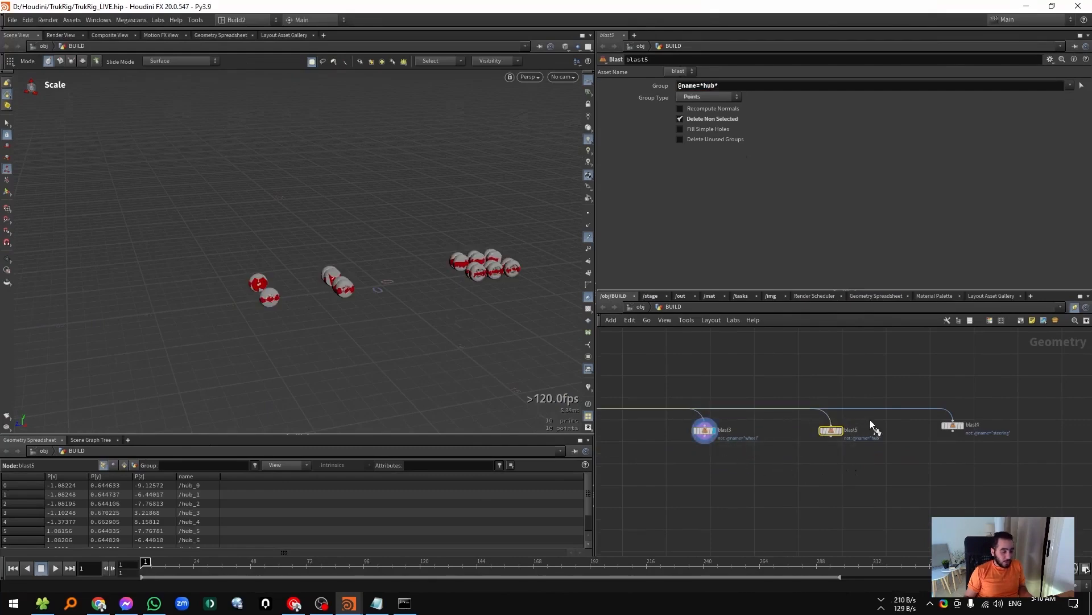
Display the wheel, hub and steering Blasts one after another and compare their geometry and point names.
click(952, 425)
click(705, 431)
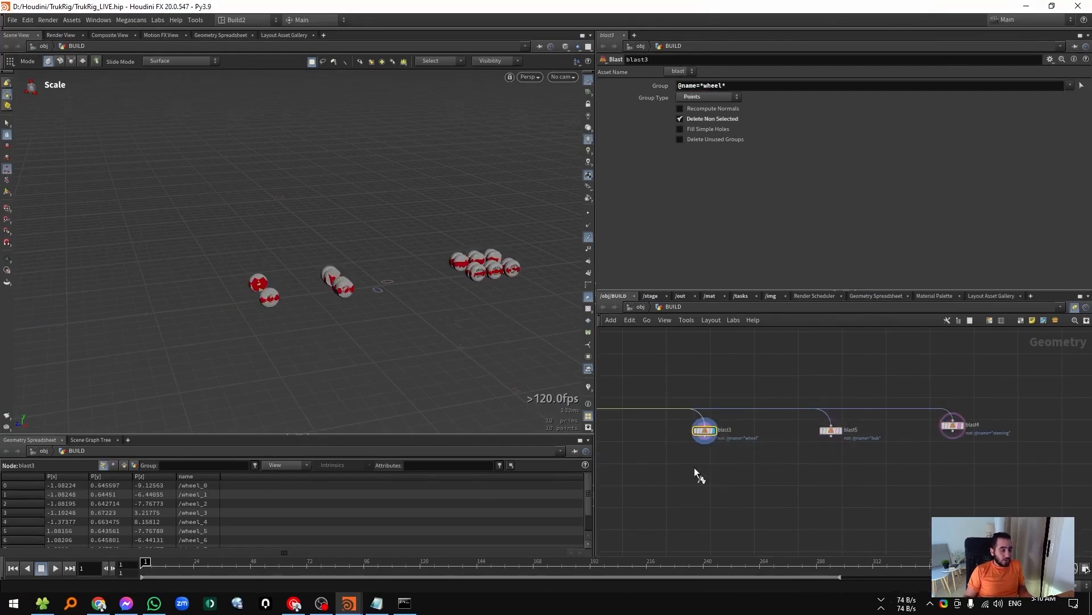
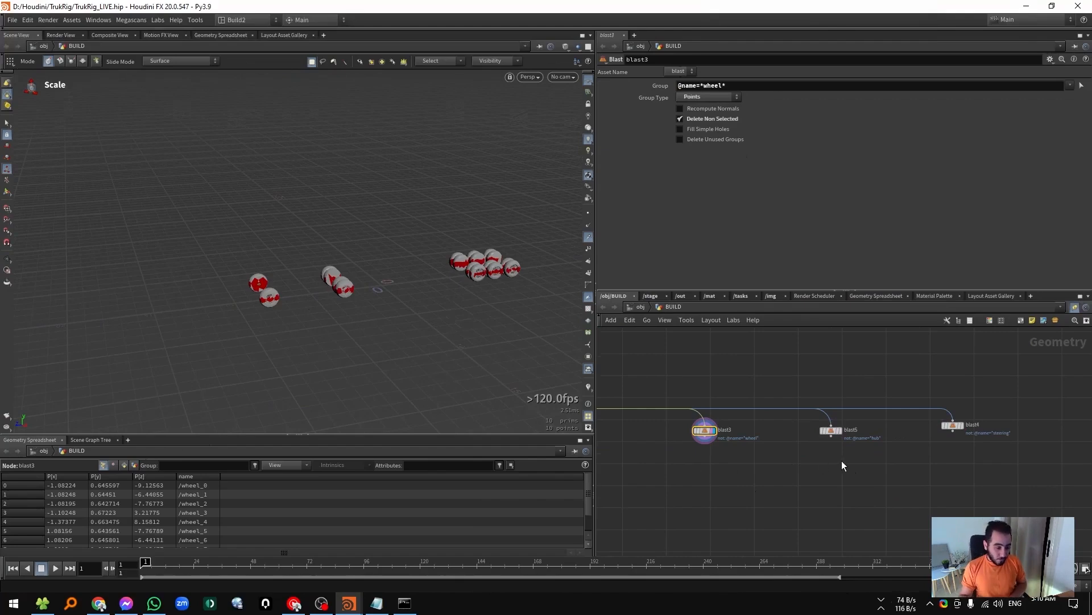
mouse_move(849, 458)
mouse_down()
mouse_move(829, 432)
mouse_move(830, 452)
mouse_up()
key(r)
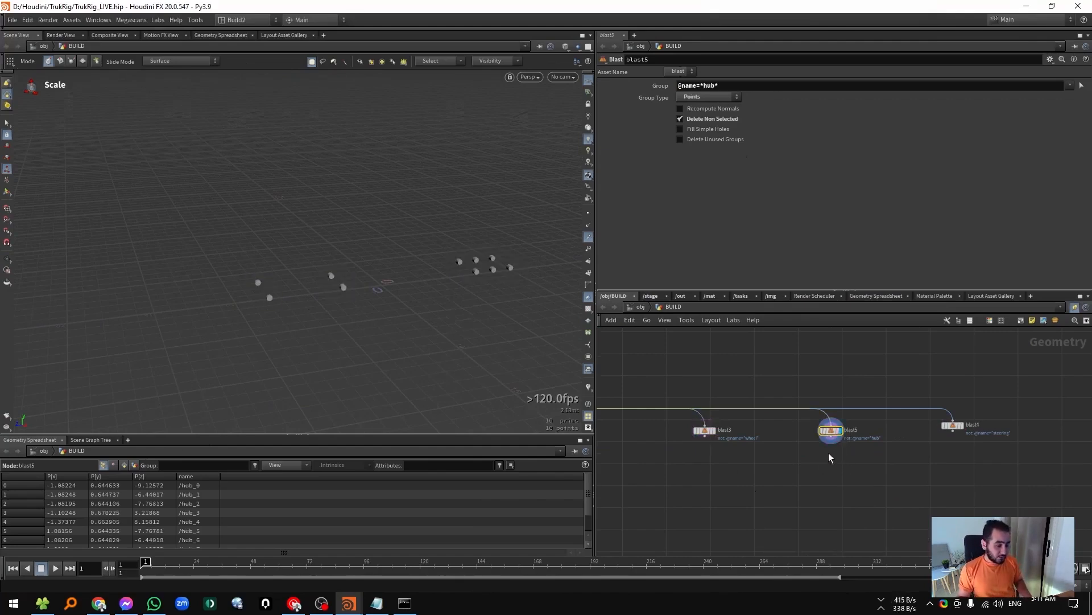
drag(750, 466, 677, 421)
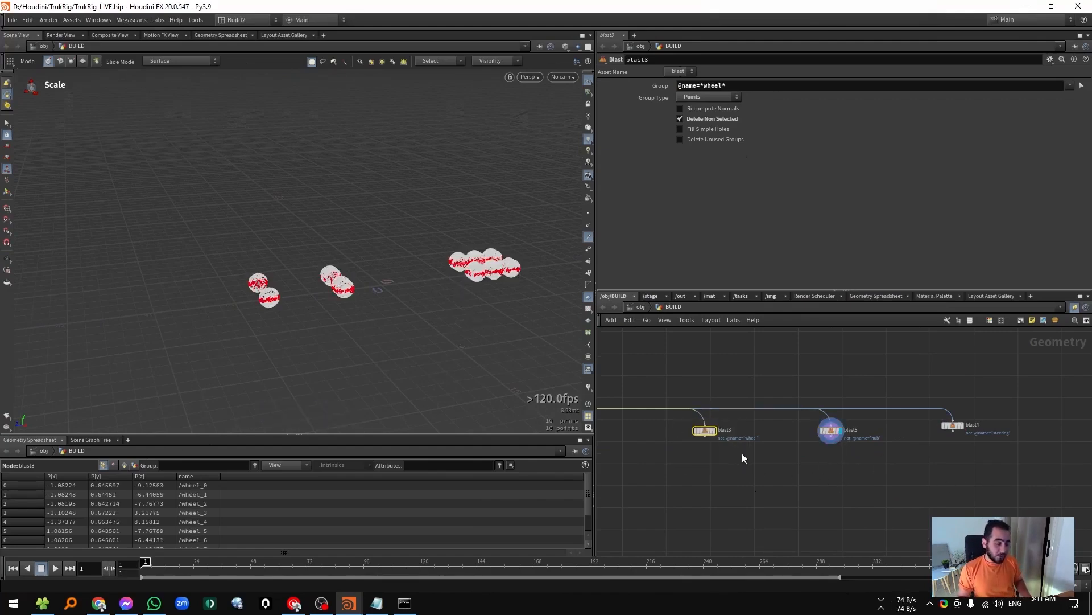
key(r)
drag(884, 454, 816, 432)
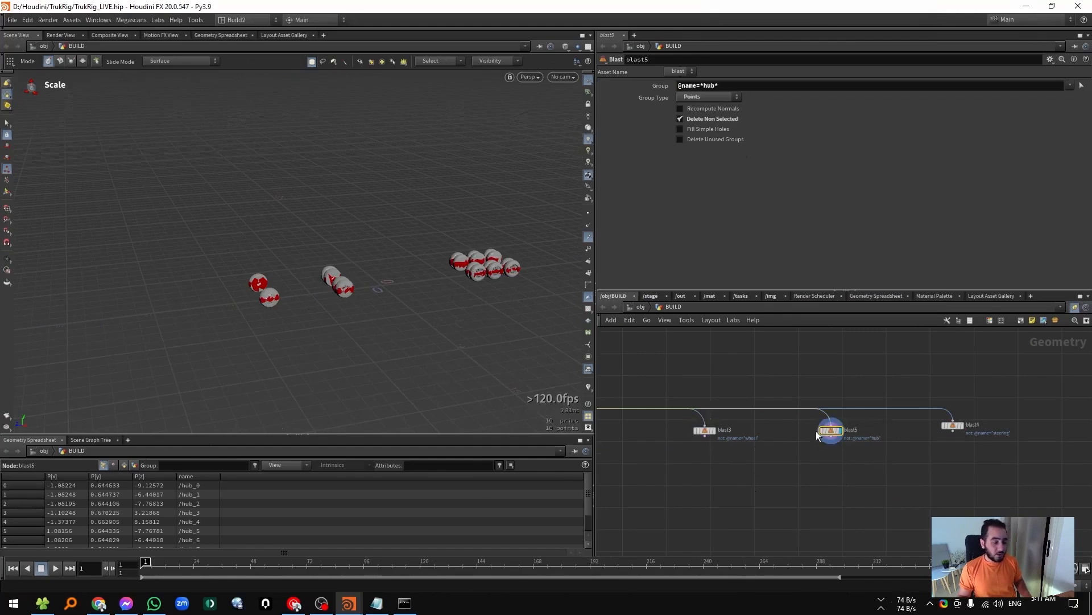
key(r)
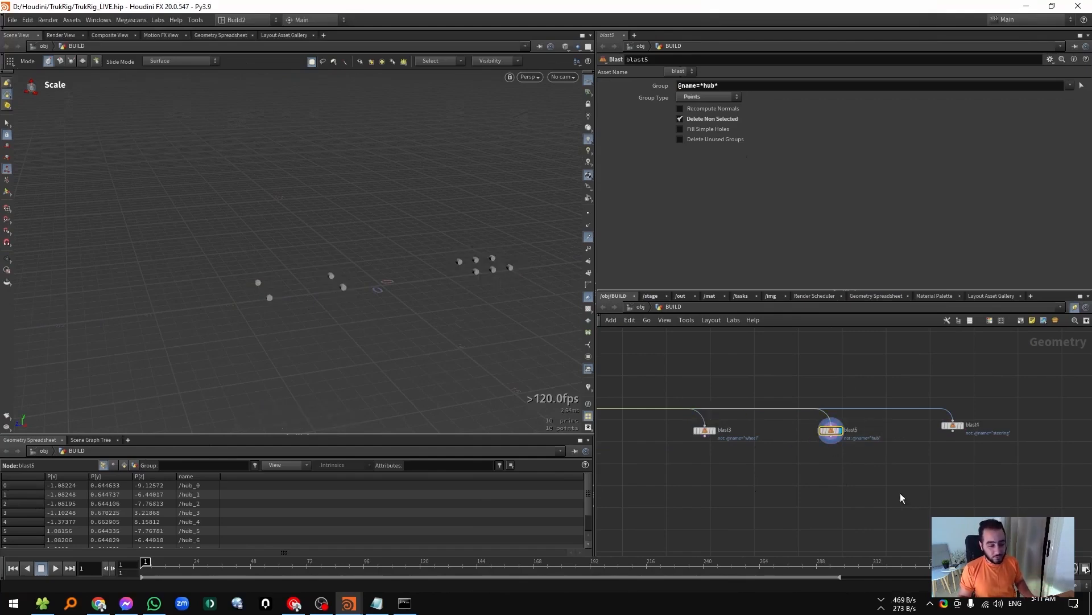
drag(953, 447, 946, 419)
key(r)
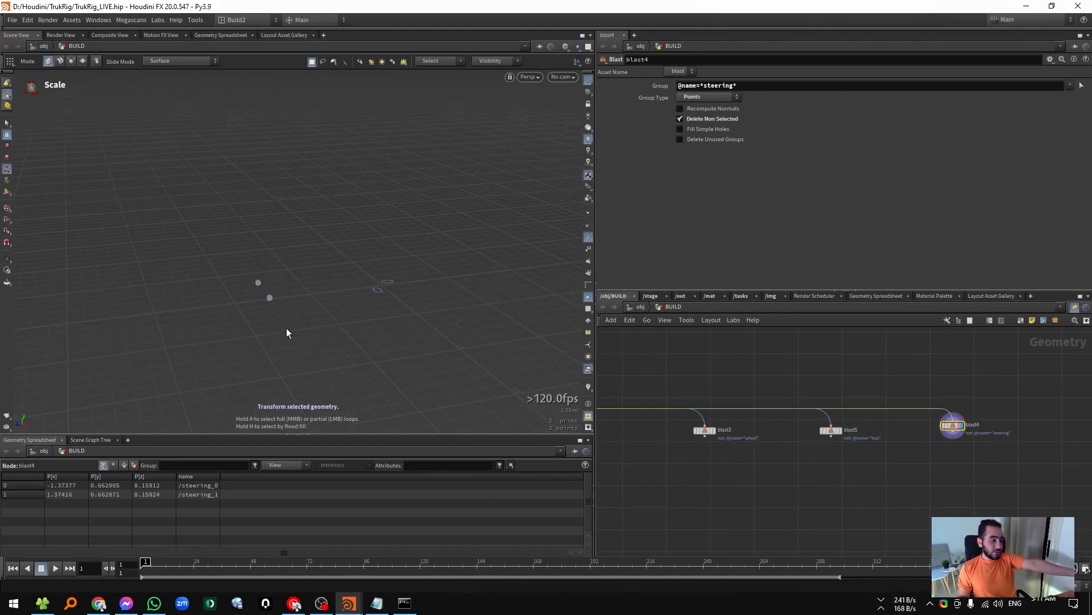
drag(688, 425, 713, 446)
key(r)
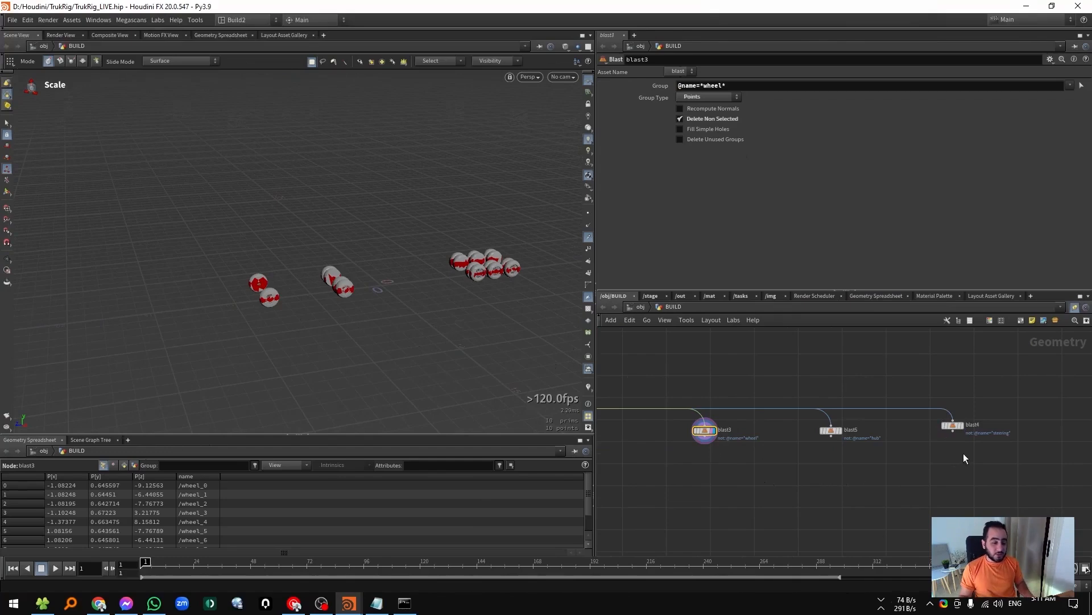
click(953, 425)
click(831, 431)
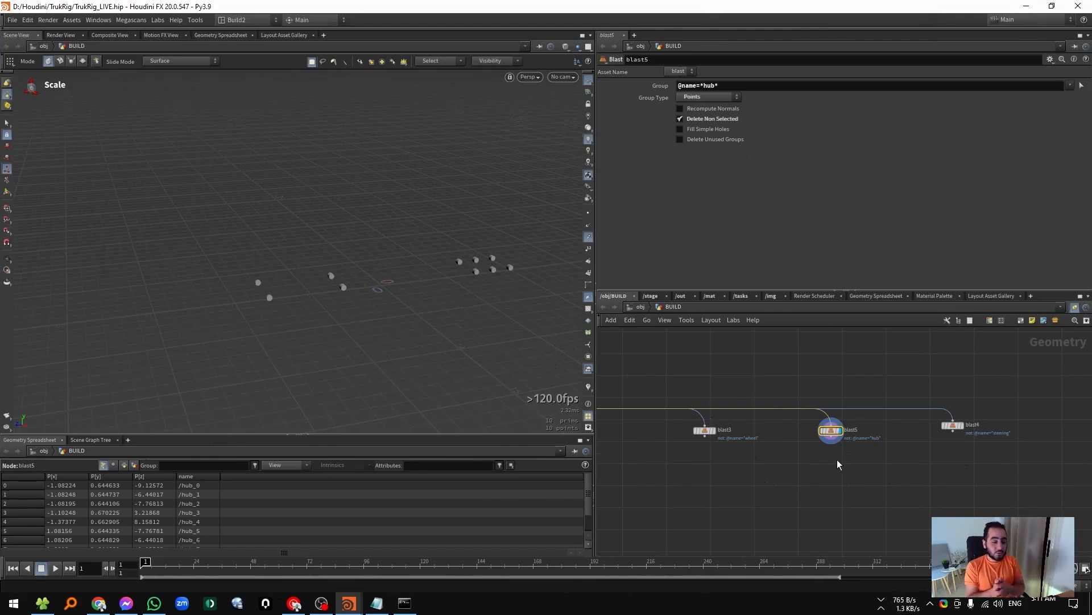
Merge the wheel and hub Blasts into a new Merge node below them, display it and save the scene.
scroll(734, 452, up, 2)
drag(727, 461, 683, 414)
key(r)
middle_drag(752, 498, 734, 445)
drag(907, 426, 690, 354)
key(ctrl+s)
key(alt+m)
click(778, 430)
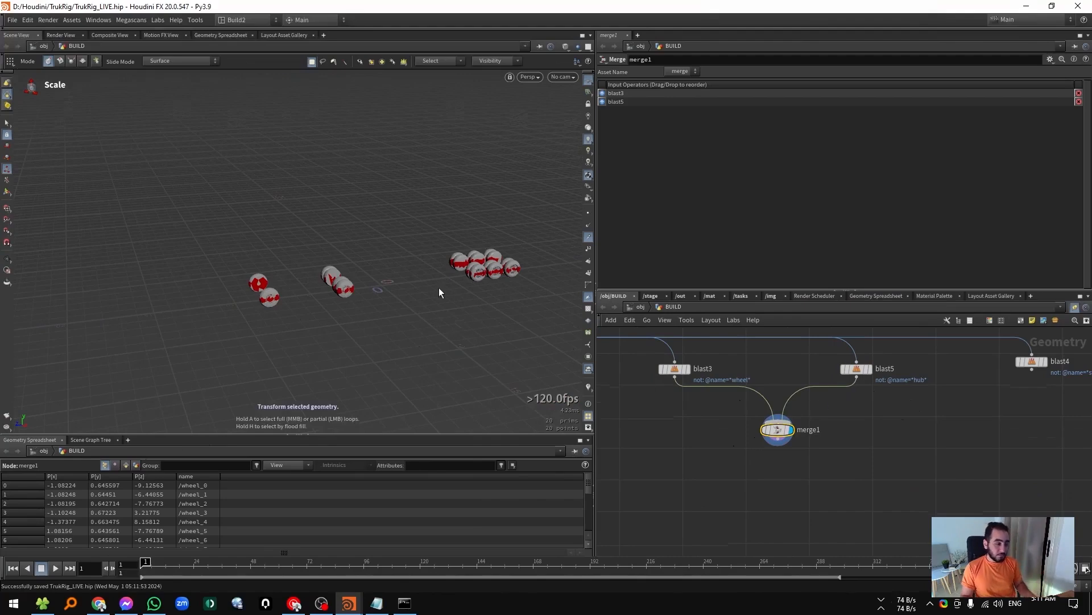
Add a displayed Connect Adjacent Pieces node below the wheel and hub Merge, and check the Merge's node info.
key(Tab)
text(coa)
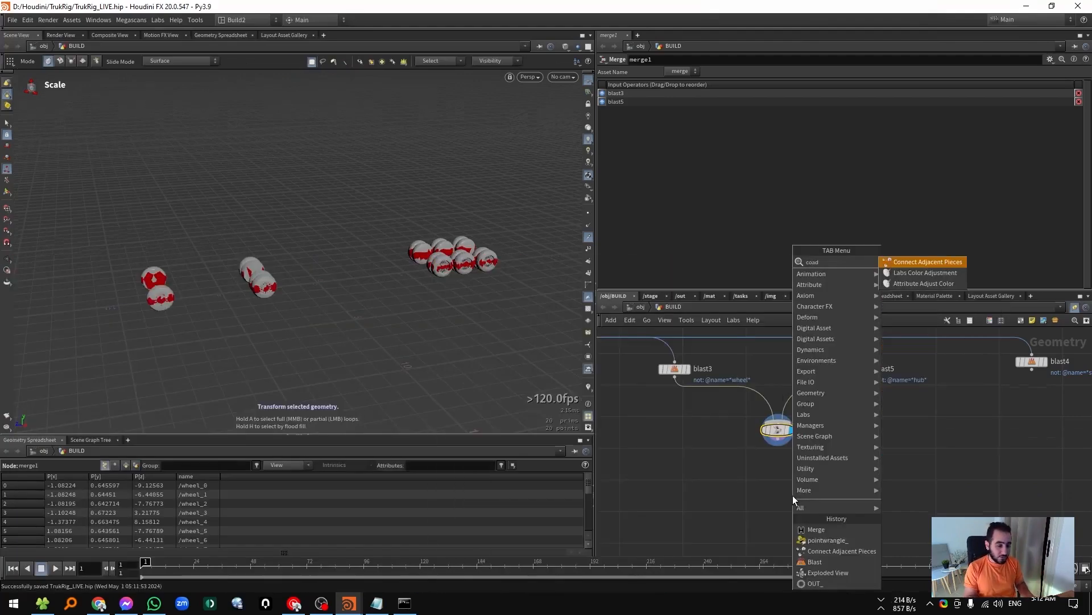
text(d)
key(Return)
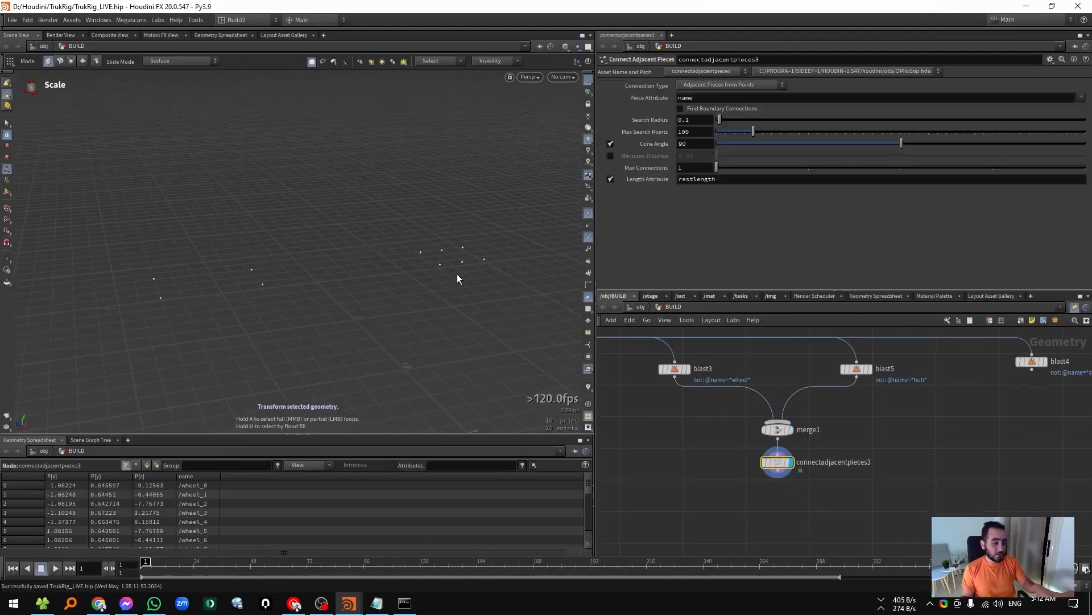
middle_click(777, 429)
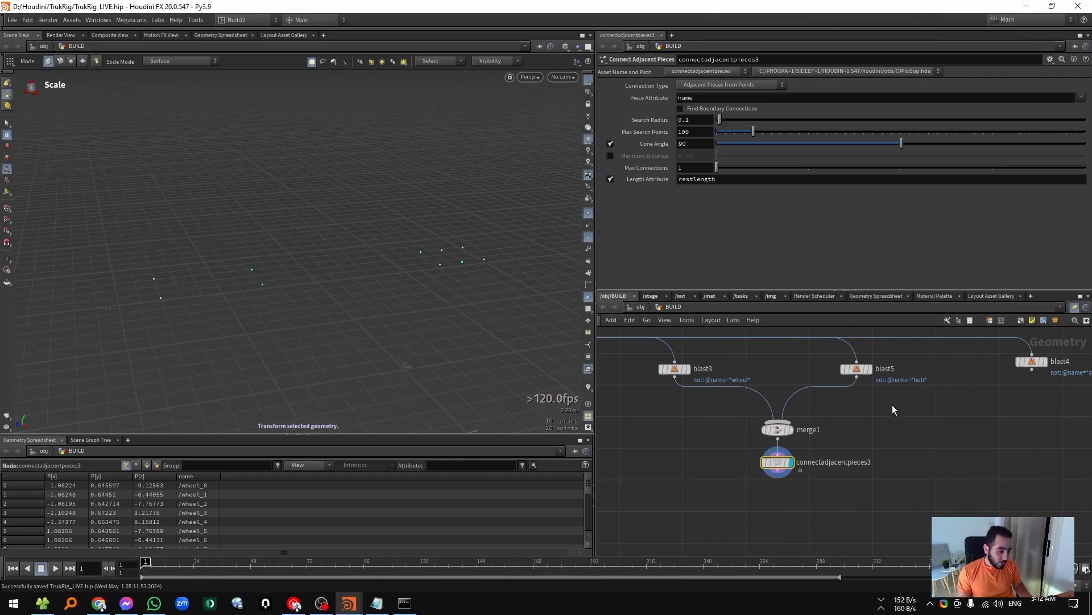
Copy a glue point wrangle from the body and front branches onto the output of connectadjacentpieces3.
middle_drag(759, 486, 856, 481)
scroll(696, 426, down, 7)
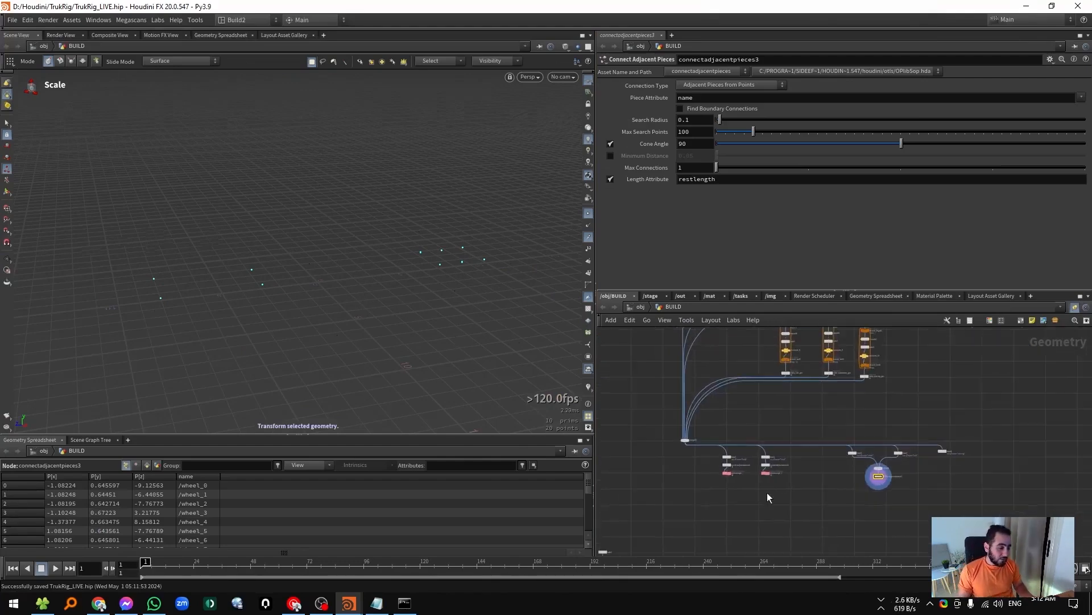
scroll(750, 479, up, 3)
alt+drag(783, 464, 975, 489)
scroll(988, 484, up, 3)
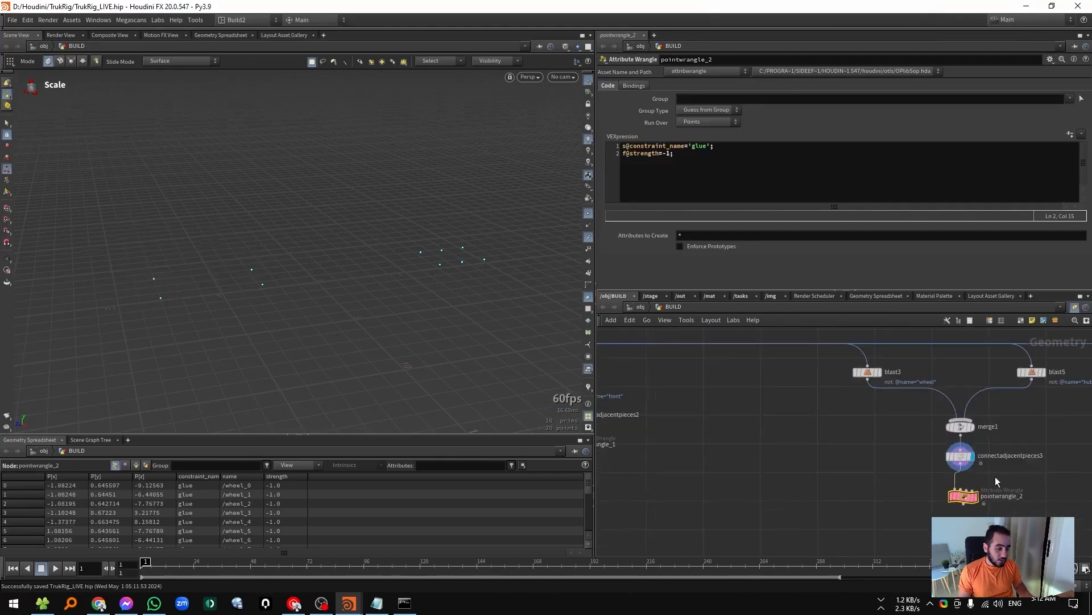
Display the copied wrangle and change its constraint_name value to 'twist'.
double_click(701, 146)
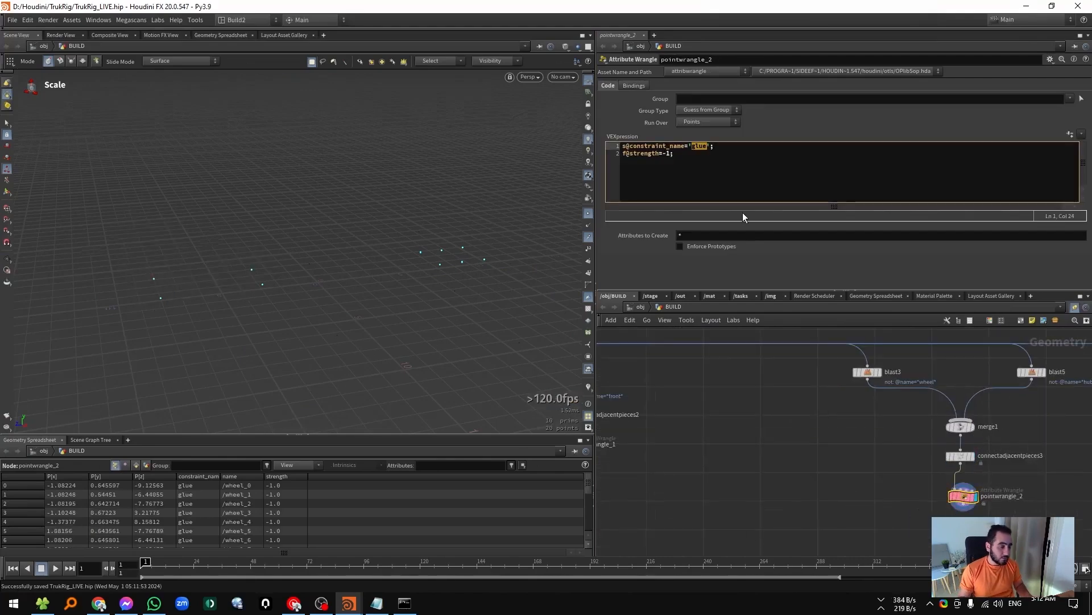
text(s)
key(BackSpace)
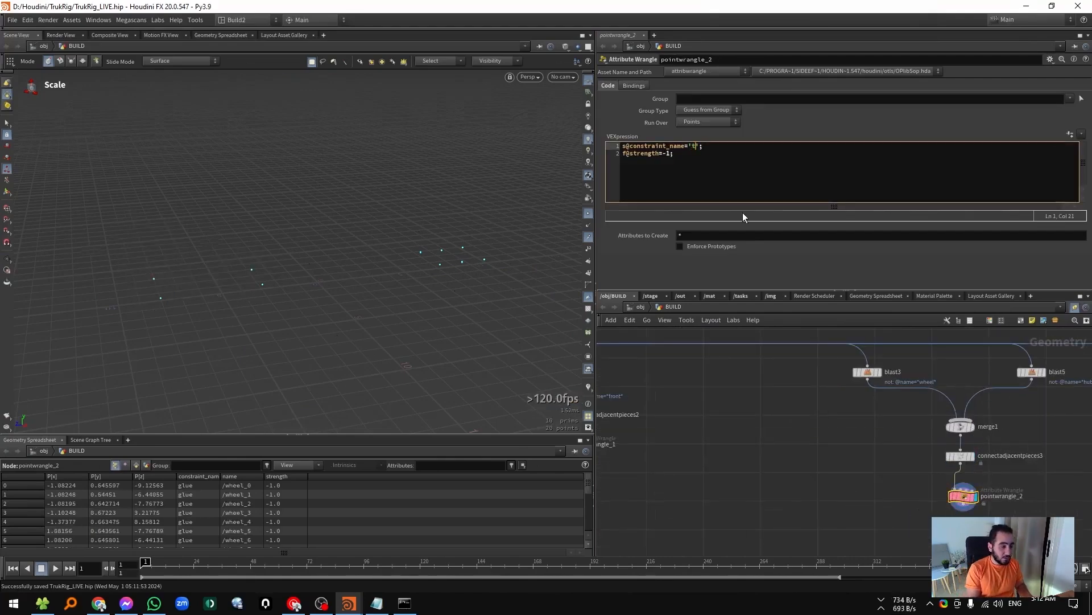
text(twist)
key(Down)
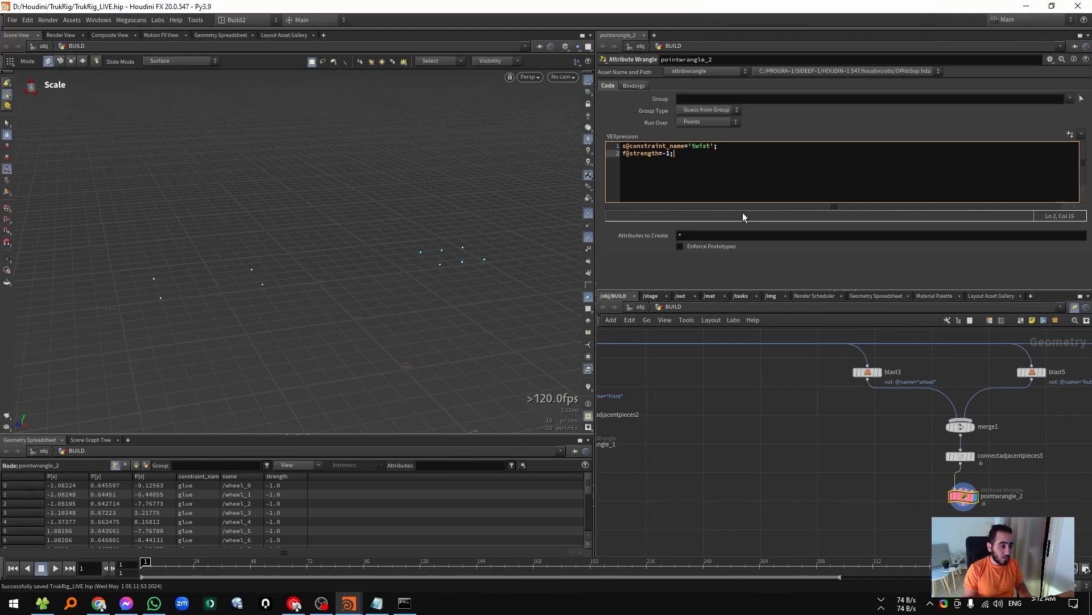
Replace the wrangle's strength line with s@constraint_type='all';.
key(shift+Home)
key(BackSpace)
text(s)
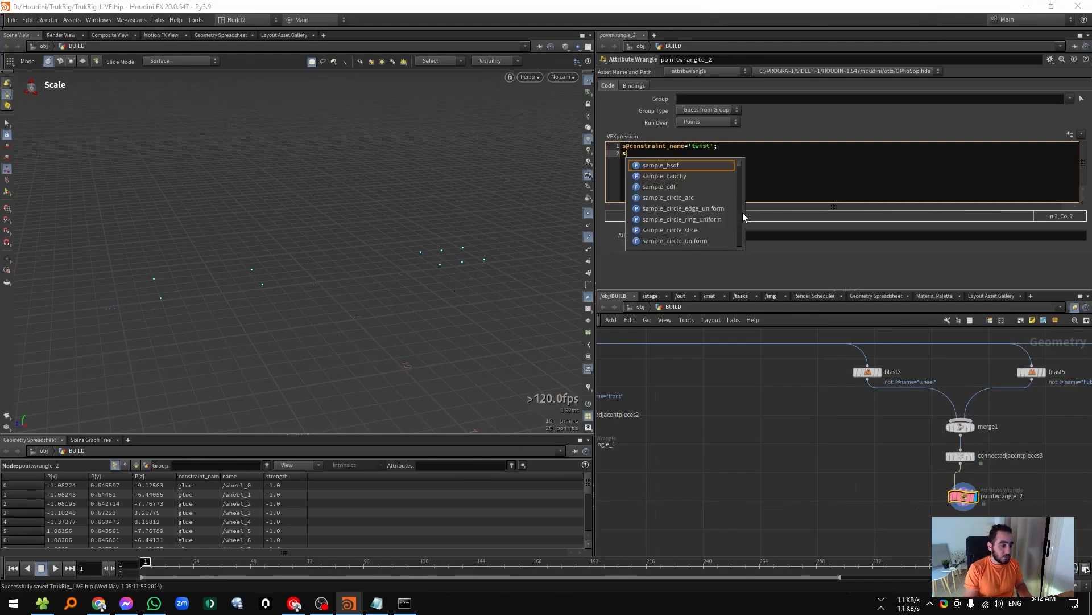
text(@constraint)
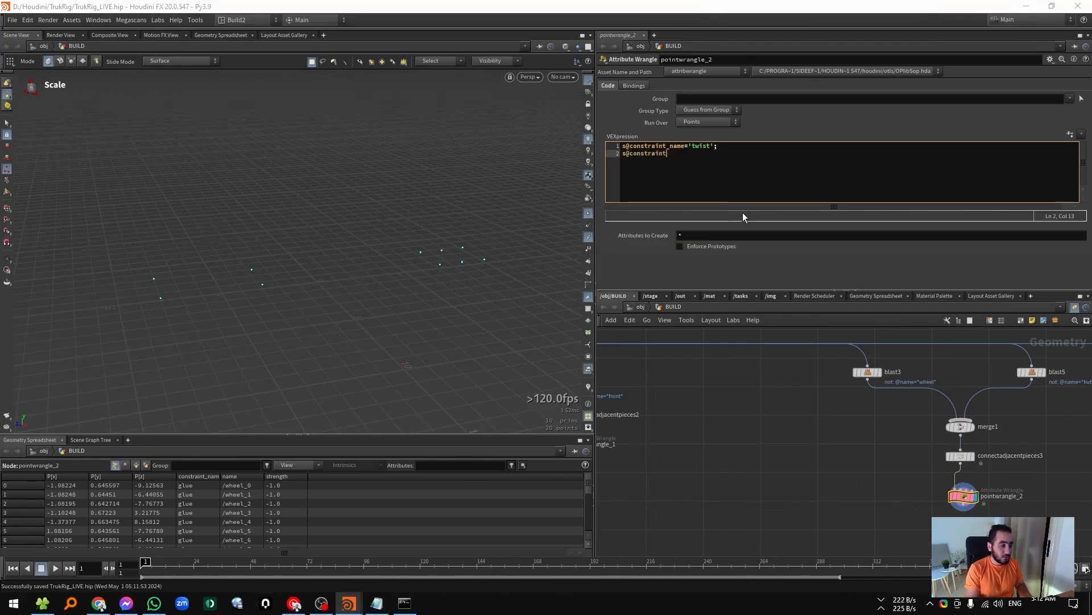
text(_type='all';)
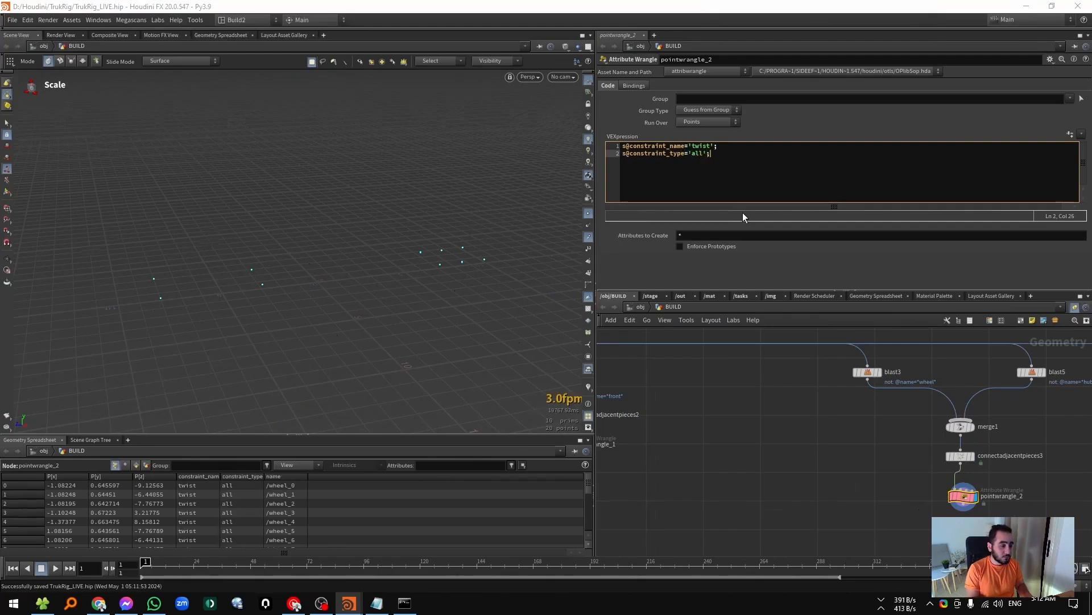
click(836, 490)
middle_drag(836, 489, 754, 469)
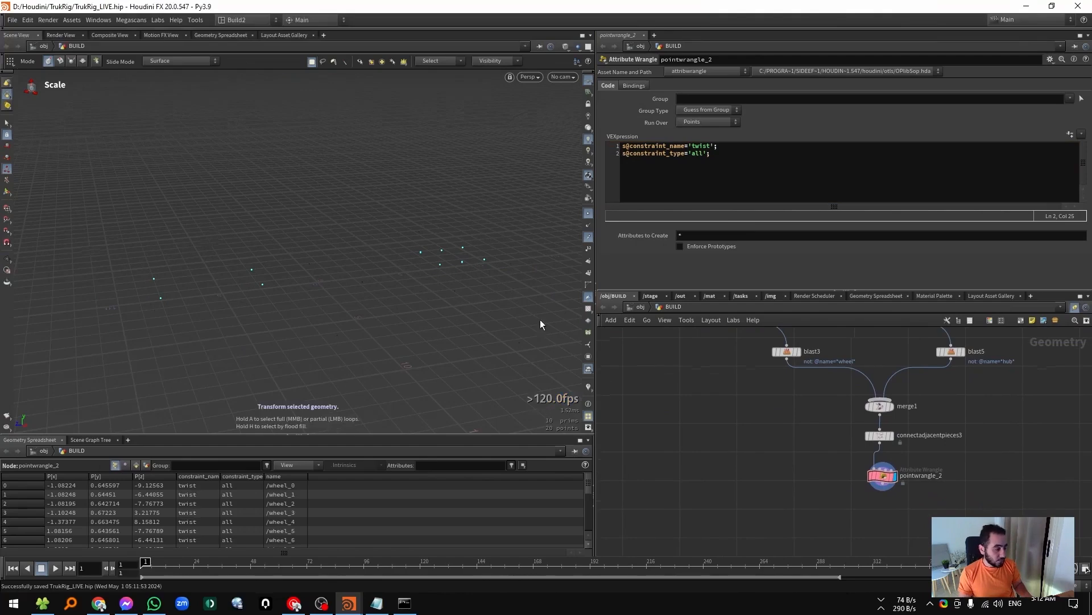
Add a dopnet_ DOP Network in the empty area below the constraint branches.
key(h)
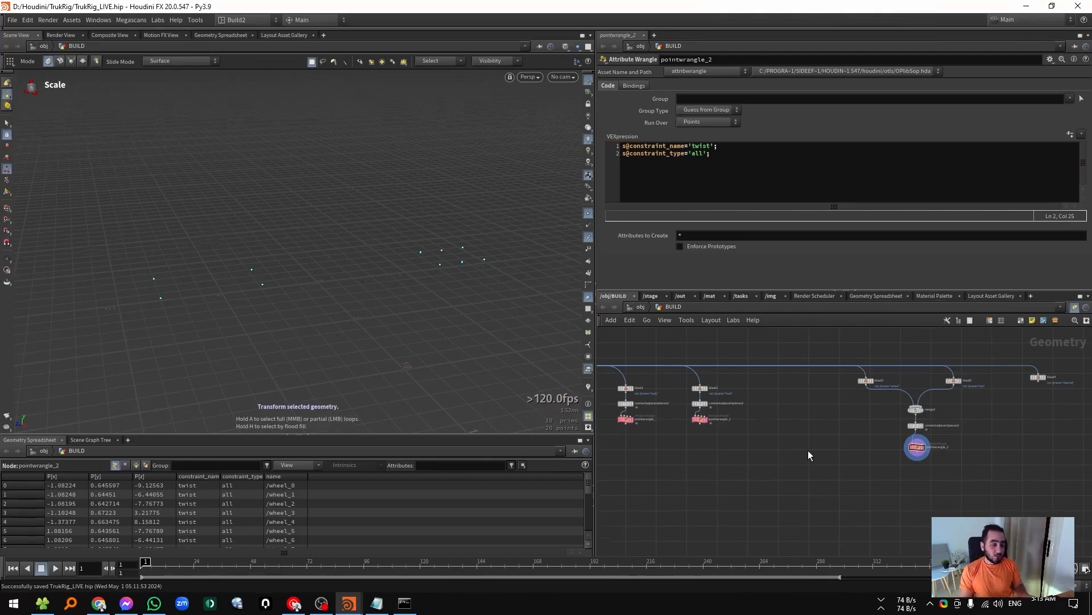
scroll(755, 464, down, 2)
scroll(780, 437, down, 2)
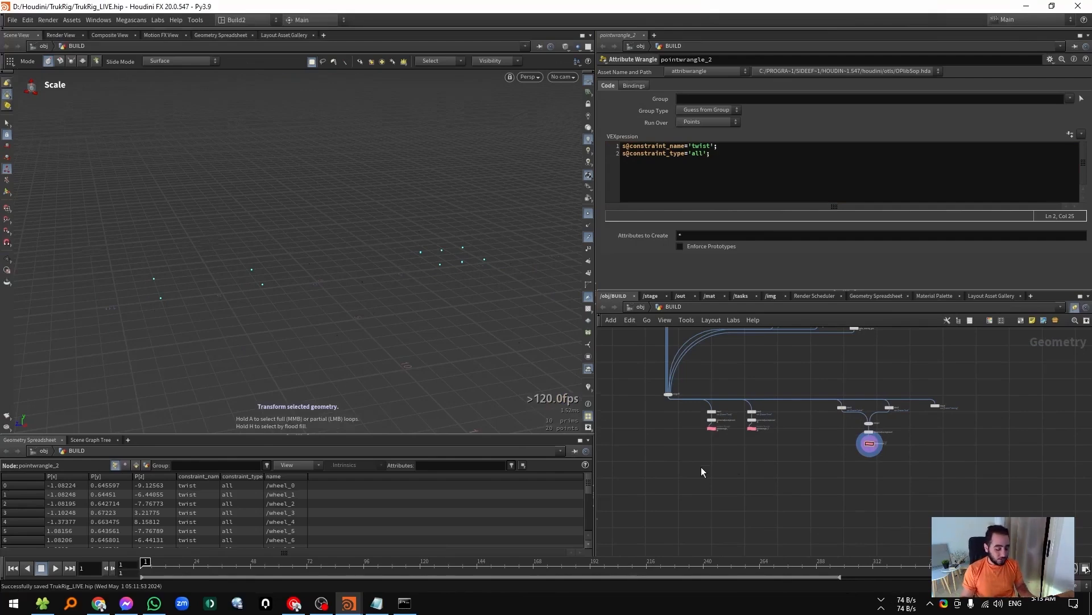
key(Tab)
text(do)
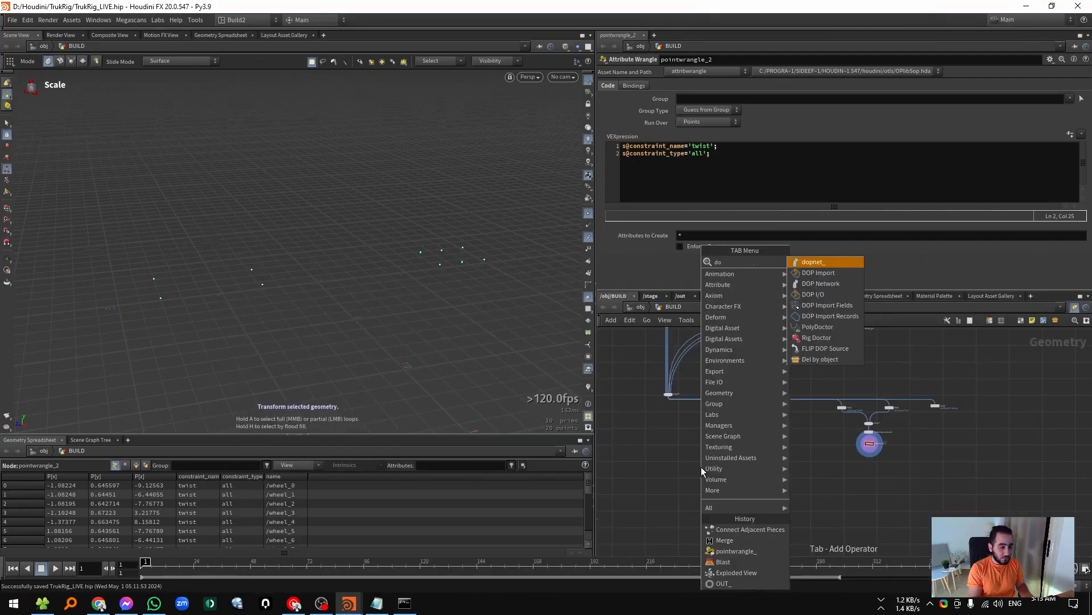
Merge the body and front glue wrangles, then combine that Merge with the twist wrangle in a second Merge.
click(725, 540)
click(749, 442)
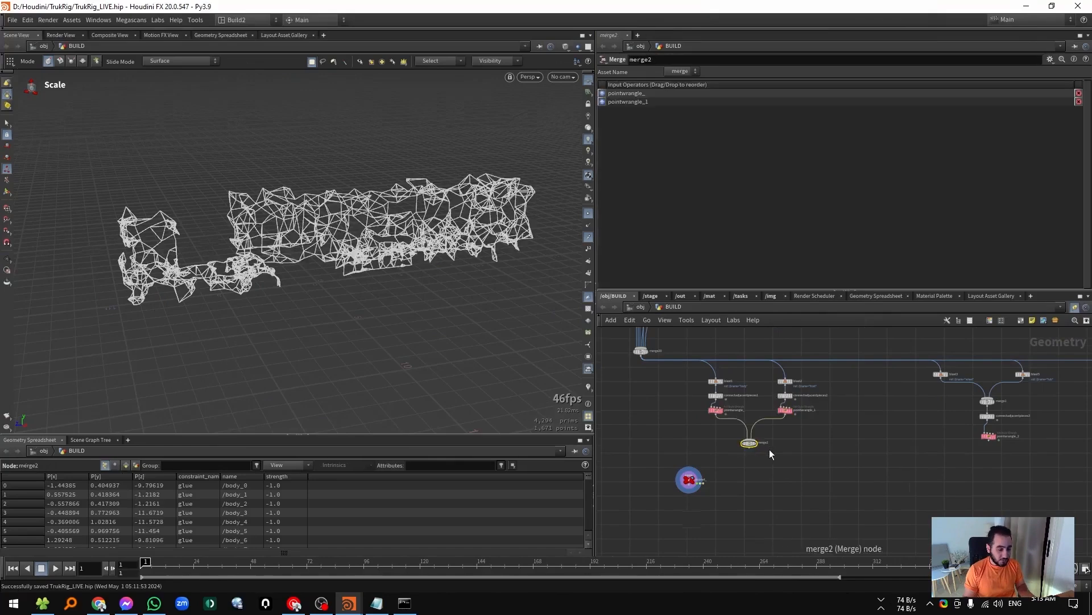
click(989, 436)
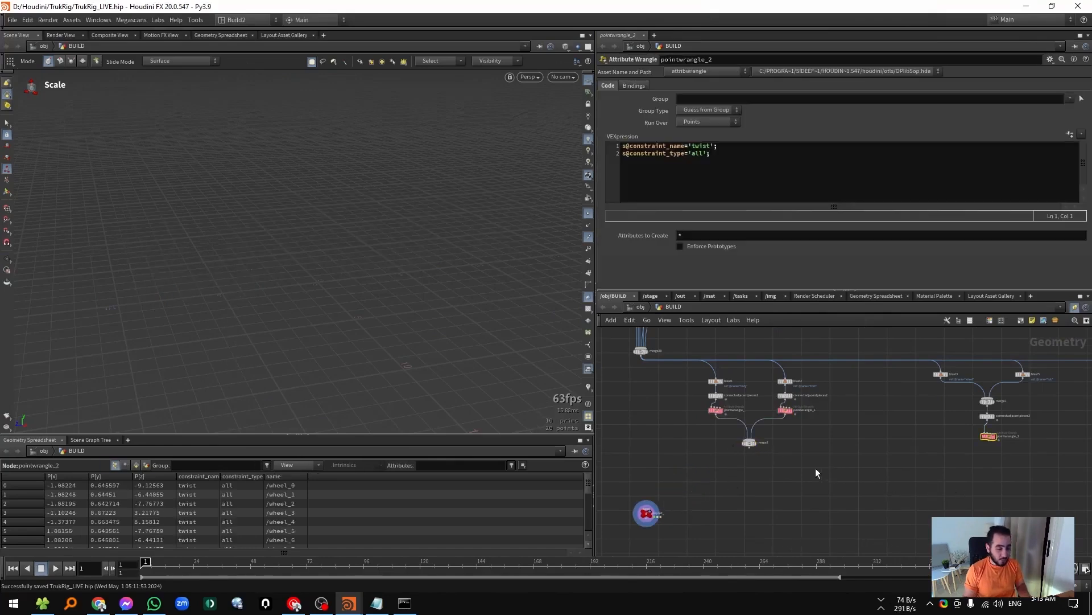
shift+click(749, 442)
key(Tab)
key(Return)
click(892, 480)
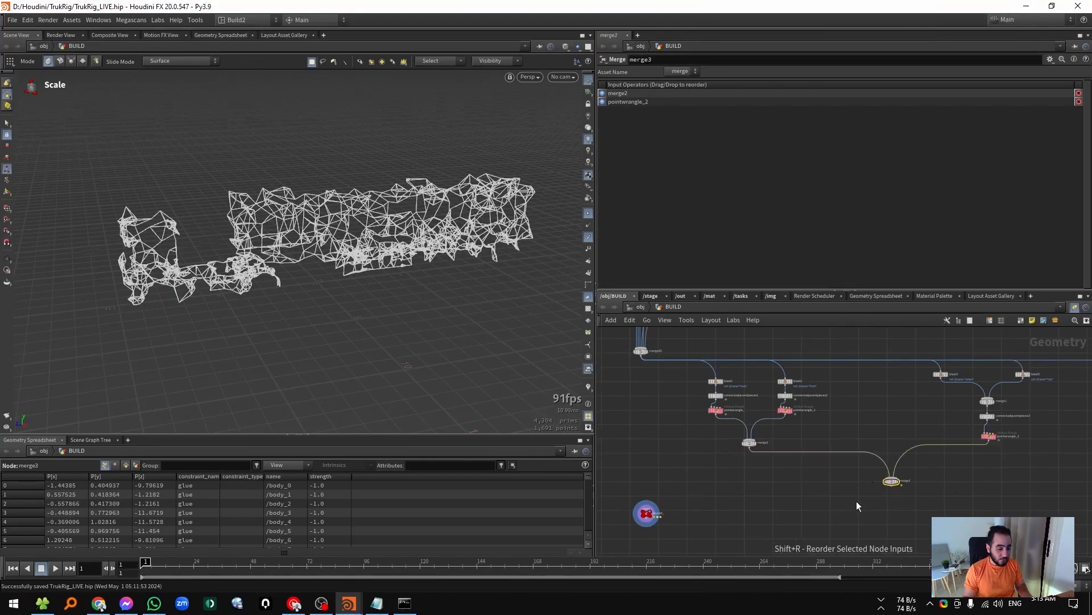
Wire the final constraint Merge and the merge20 geometry into the DOP Network, and inspect merge20's node info.
middle_drag(858, 506, 904, 478)
drag(938, 461, 686, 483)
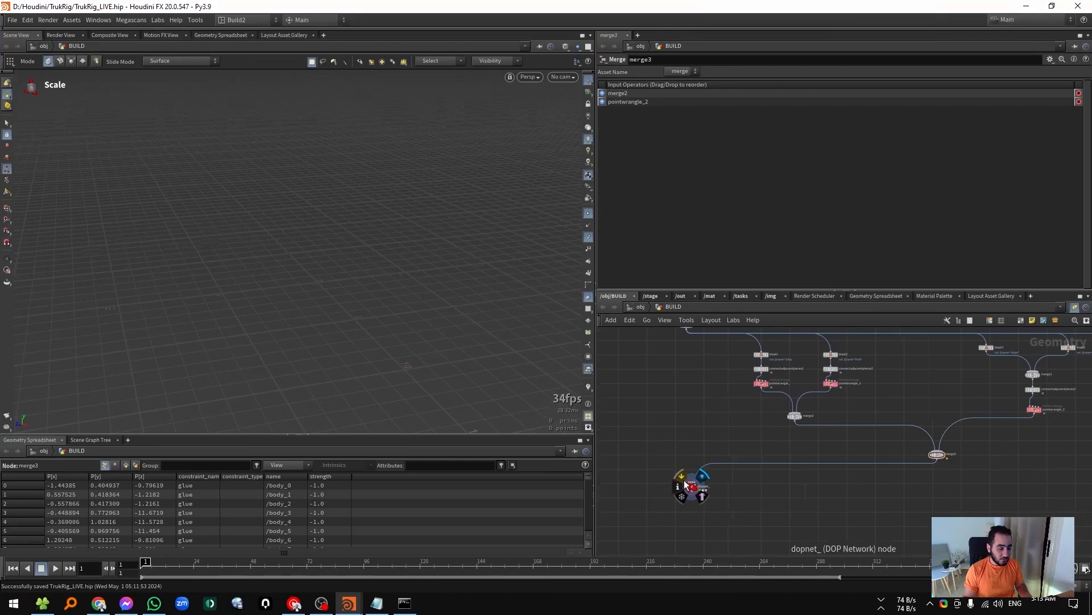
click(683, 483)
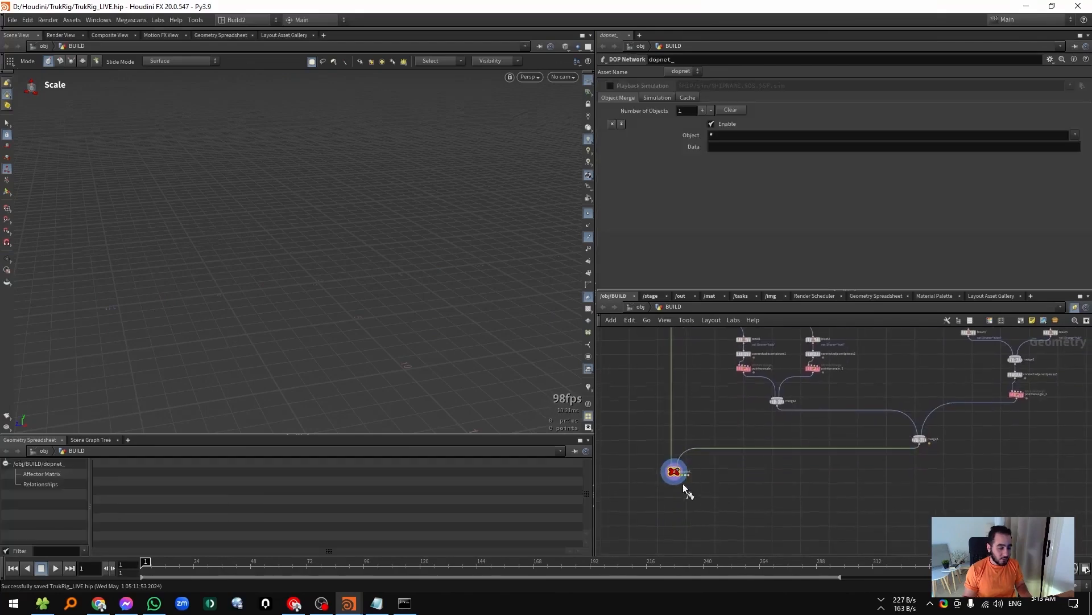
middle_drag(699, 398, 704, 473)
middle_click(696, 386)
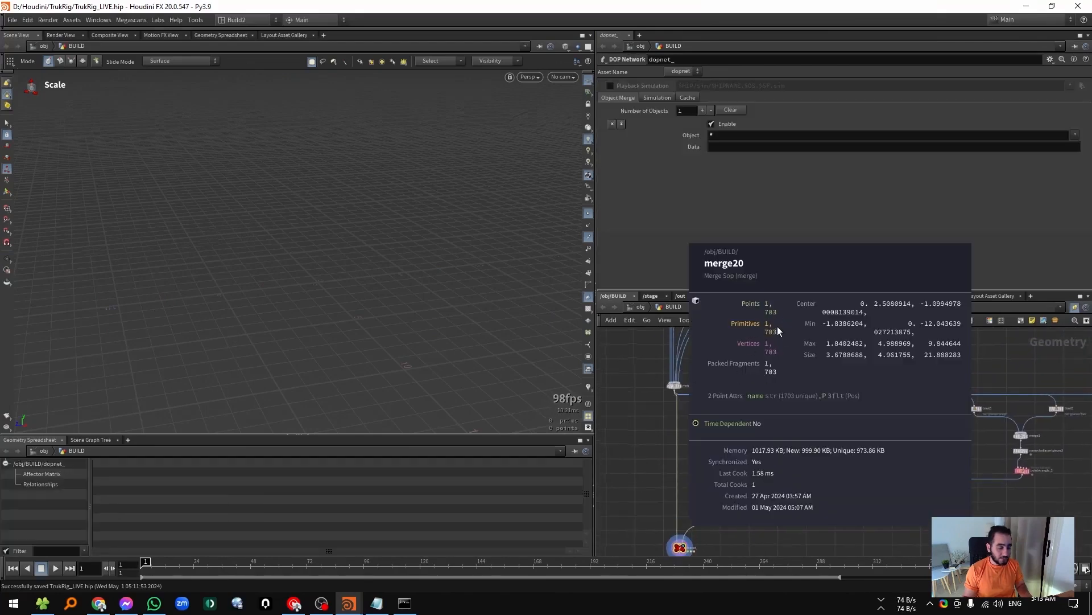
Inside the DOP Network, insert a Rigid Body Solver above gravity1, fed by an RBD Packed Object using First Context Geometry.
double_click(673, 475)
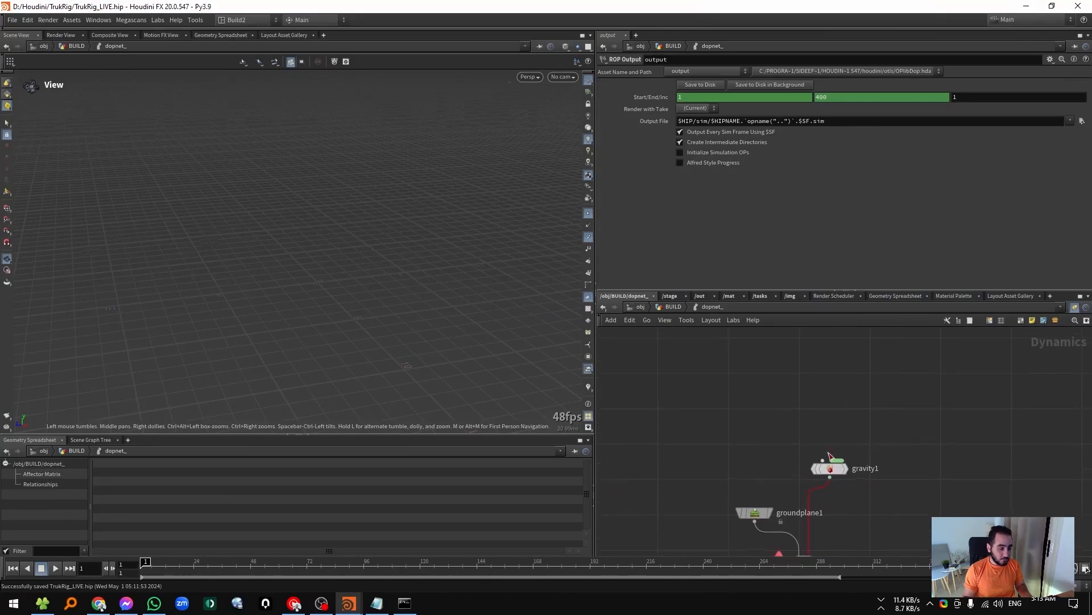
drag(823, 460, 714, 393)
text(rig)
key(Return)
text(rbdpacked)
key(Return)
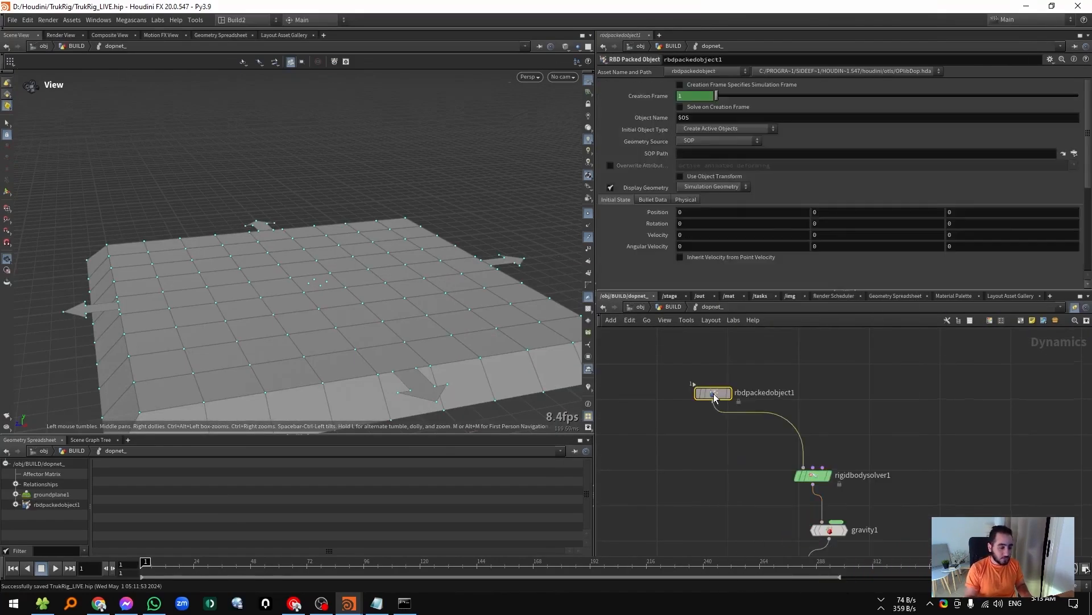
Add a Constraint Network and insert it between the RBD packed object and the rigid body solver.
key(Tab)
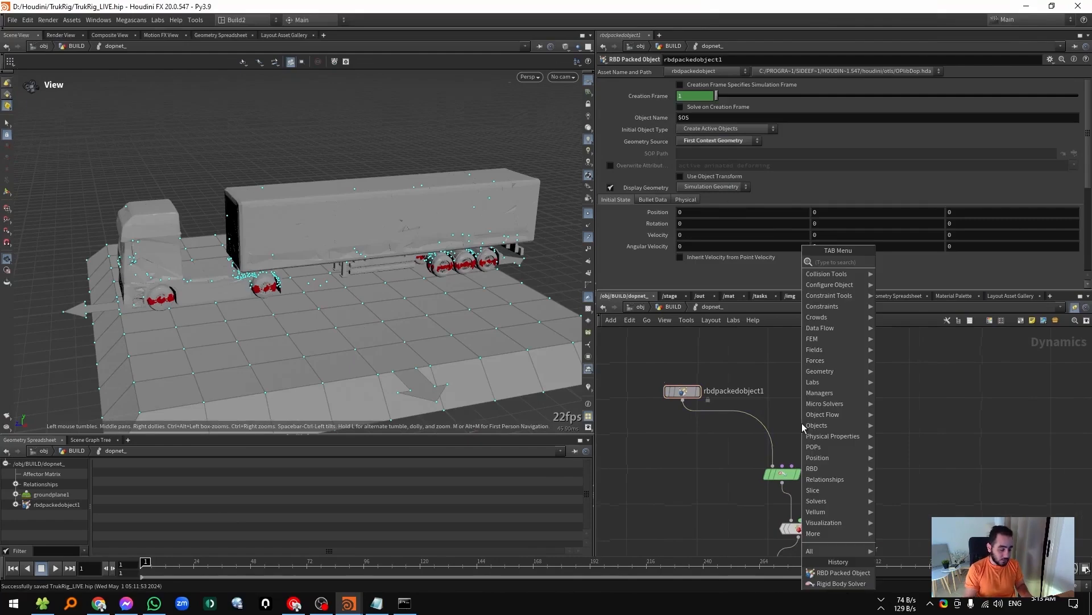
text(con)
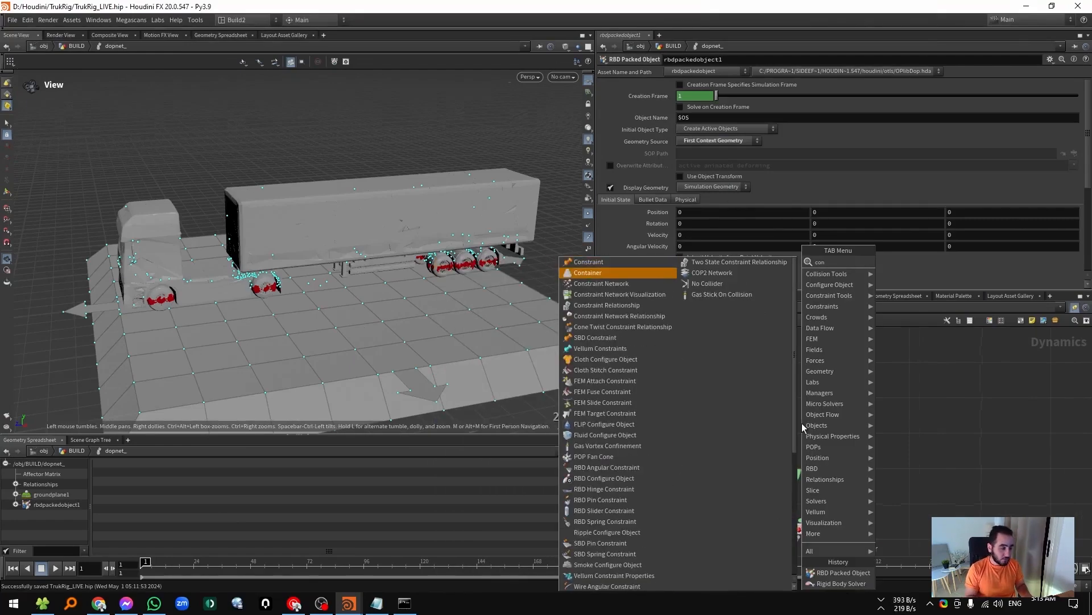
key(Down)
key(Return)
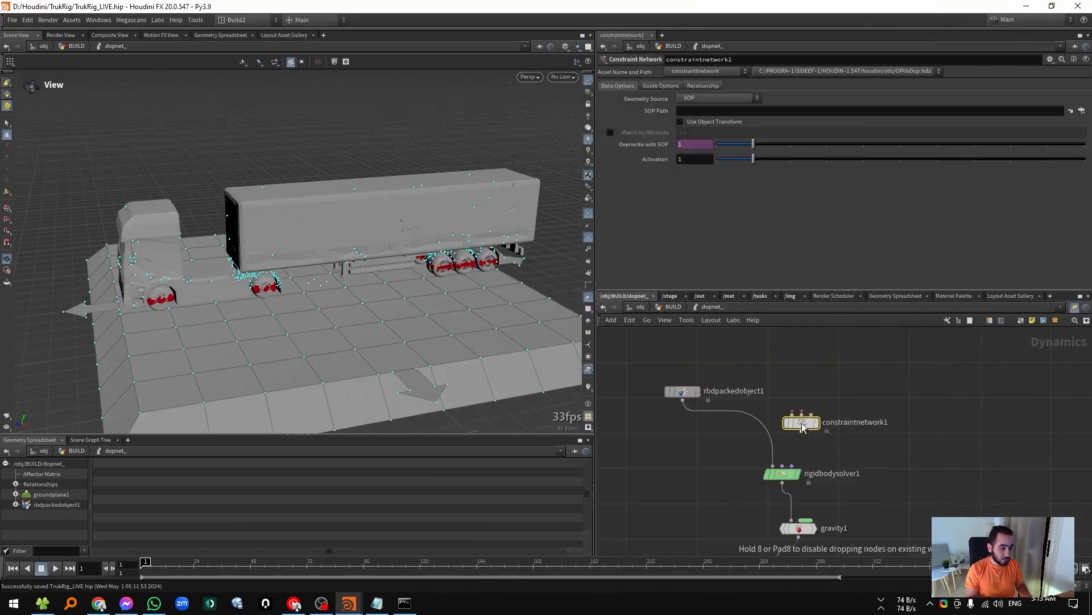
Add a Glue Constraint Relationship wired into the constraint network's second input and place it above the network.
key(Tab)
text(glue)
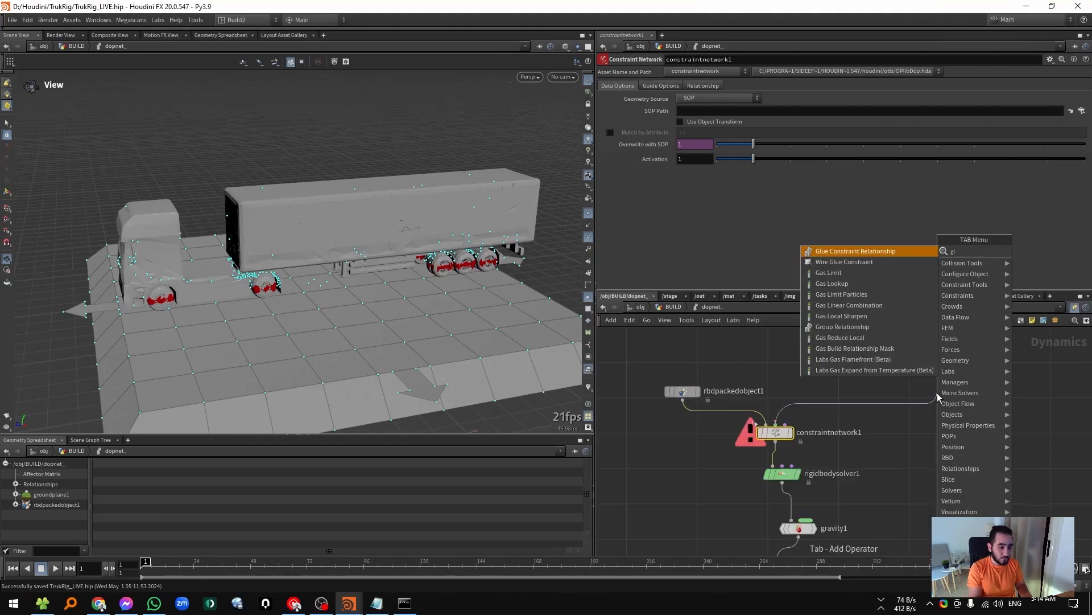
key(Return)
middle_drag(927, 476, 871, 528)
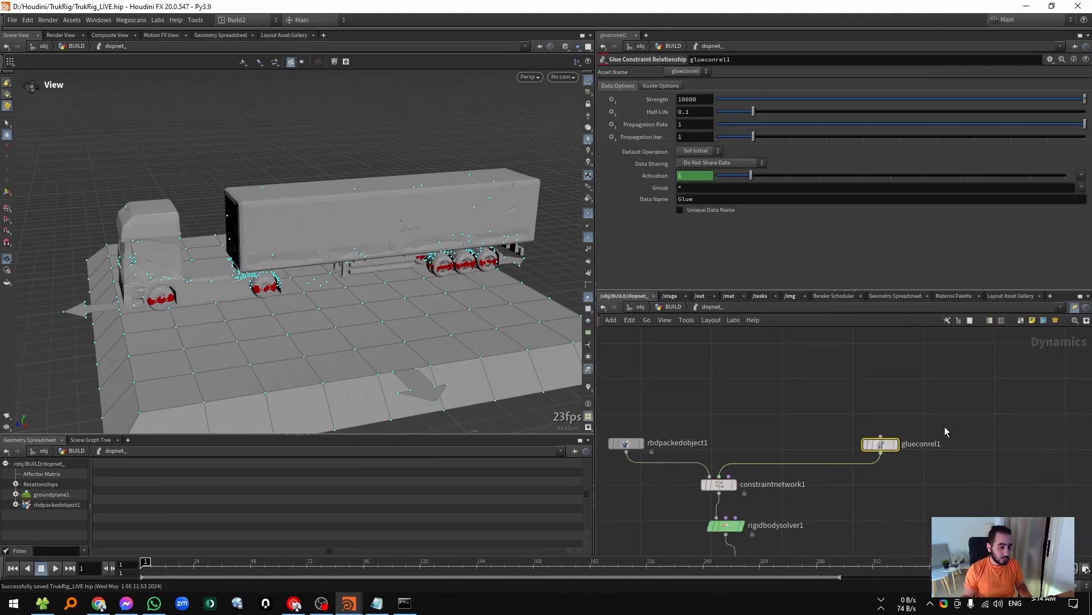
drag(944, 424, 610, 450)
drag(882, 443, 877, 362)
Set the glue constraint relationship's Data Name to glue.
click(876, 386)
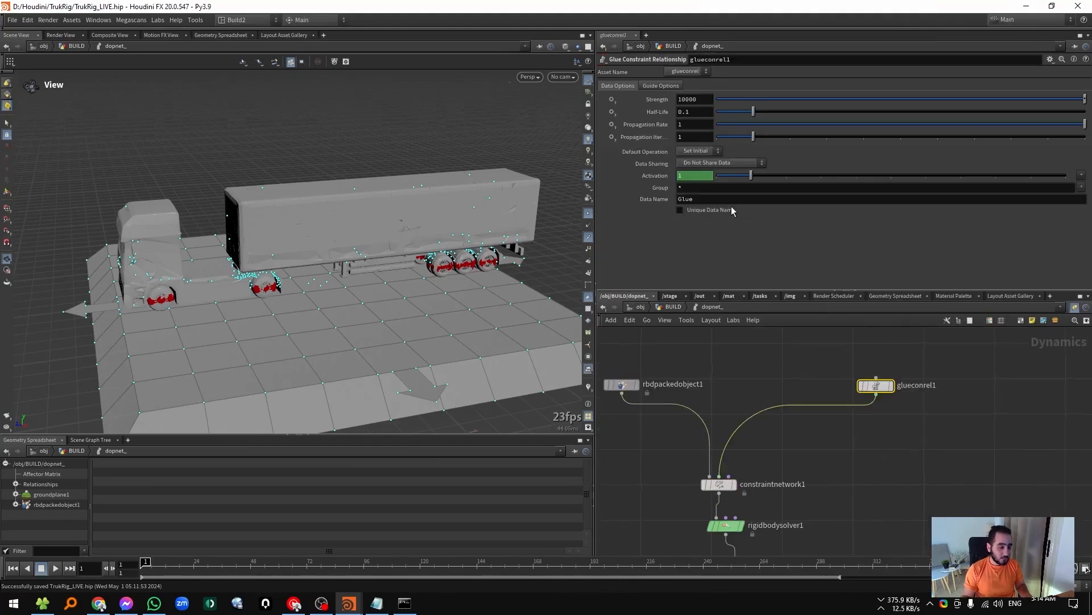
double_click(704, 199)
text(glue)
key(Return)
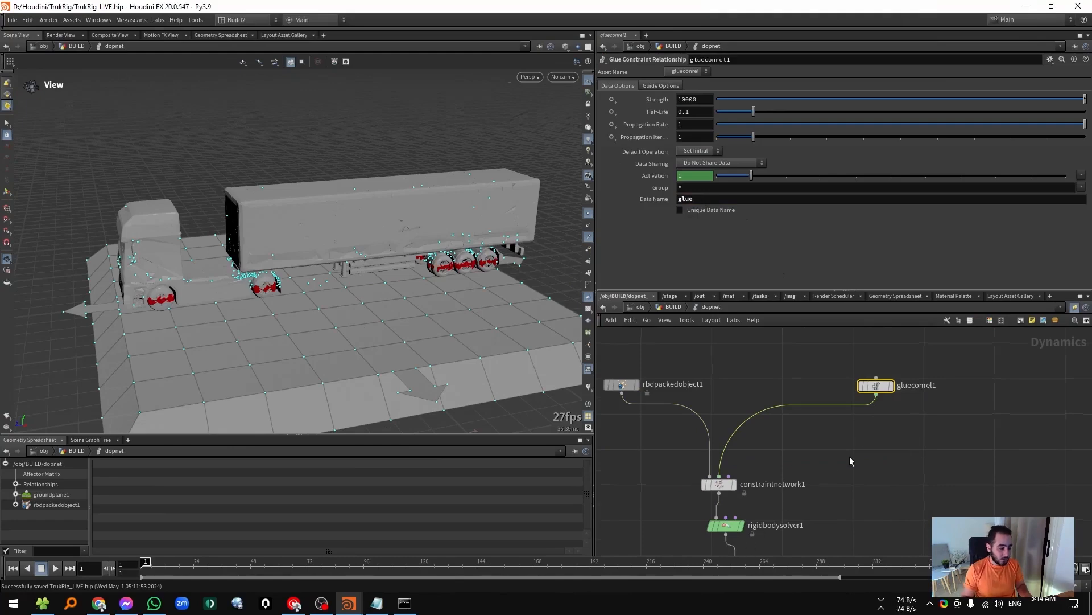
Add a Cone Twist Constraint Relationship and merge it with the glue relationship into the constraint network's second input.
drag(885, 390, 759, 390)
key(Tab)
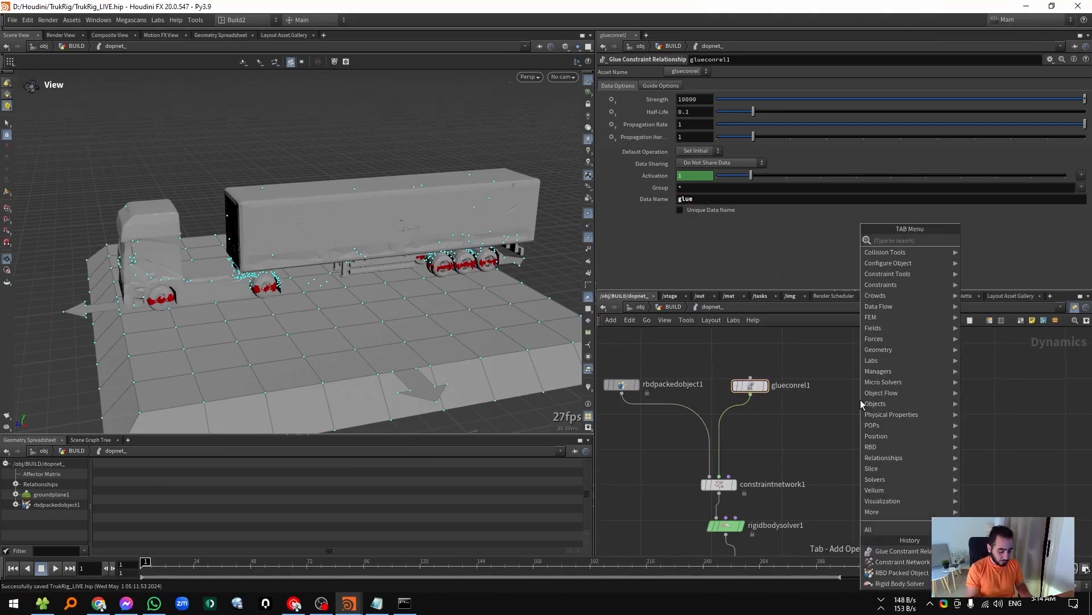
text(cone)
key(Return)
click(860, 400)
drag(932, 366, 742, 408)
alt+click(751, 394)
click(719, 476)
Set the cone twist constraint relationship's Data Name to twist.
click(861, 400)
scroll(726, 248, down, 10)
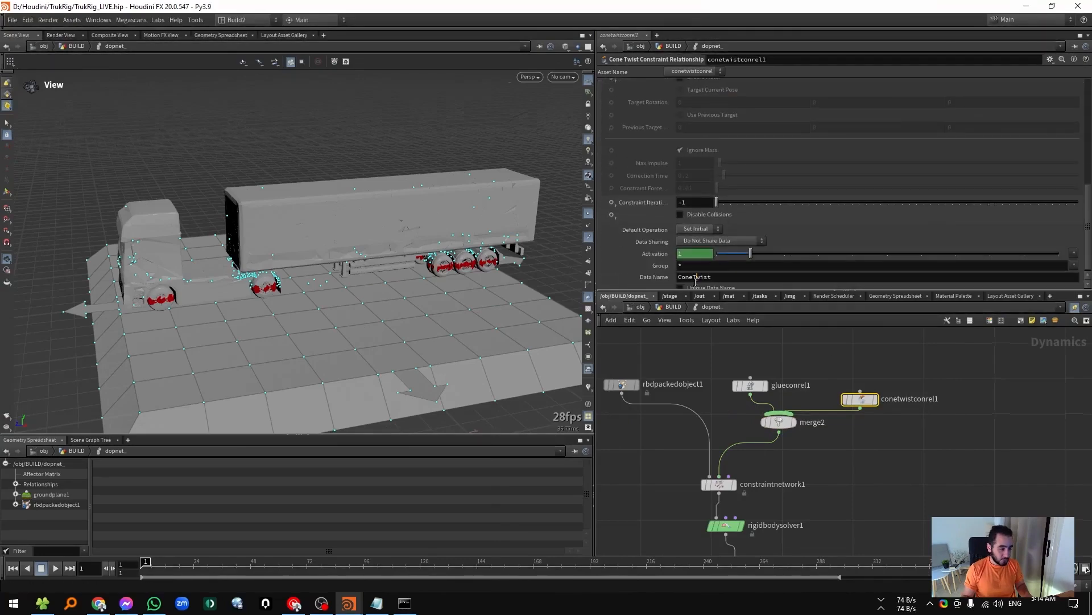
double_click(695, 277)
text(twist)
key(Return)
drag(456, 297, 435, 256)
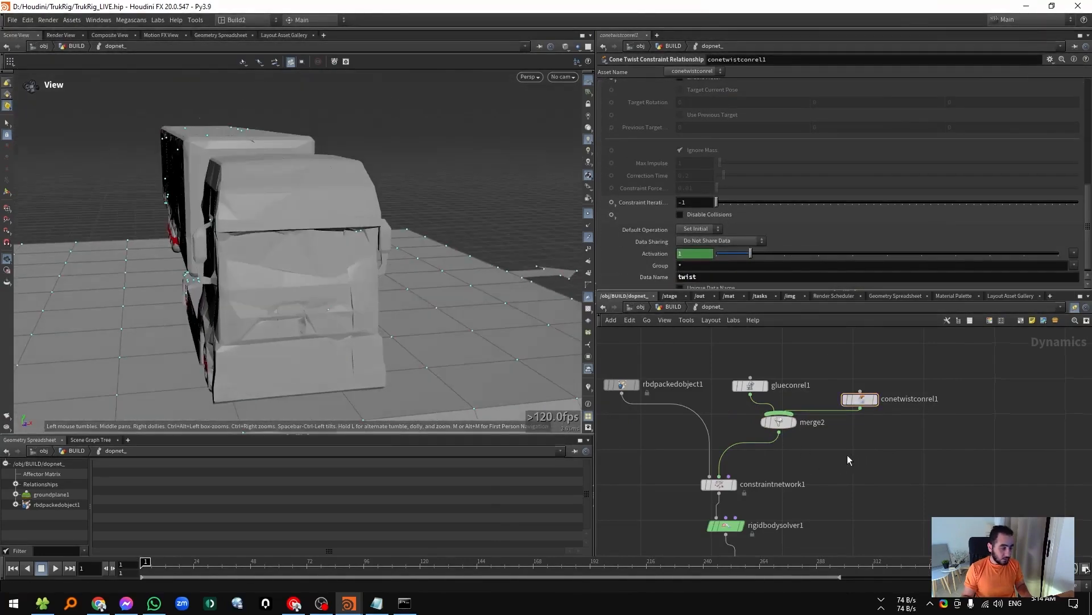
Set the constraint network's Geometry Source to Fourth Context Geometry.
click(719, 485)
click(718, 99)
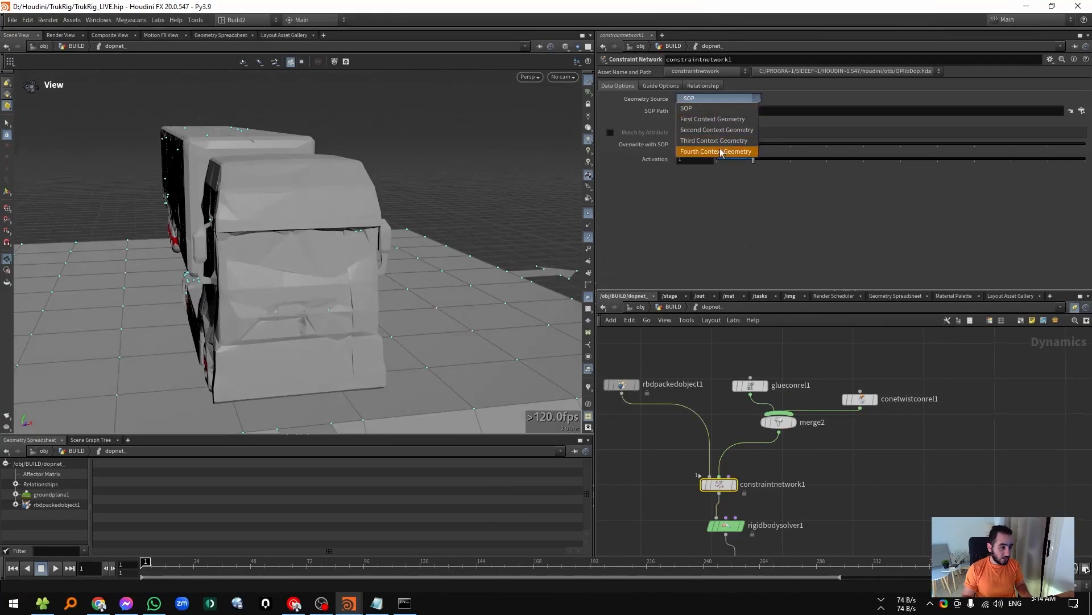
click(718, 151)
drag(545, 207, 575, 285)
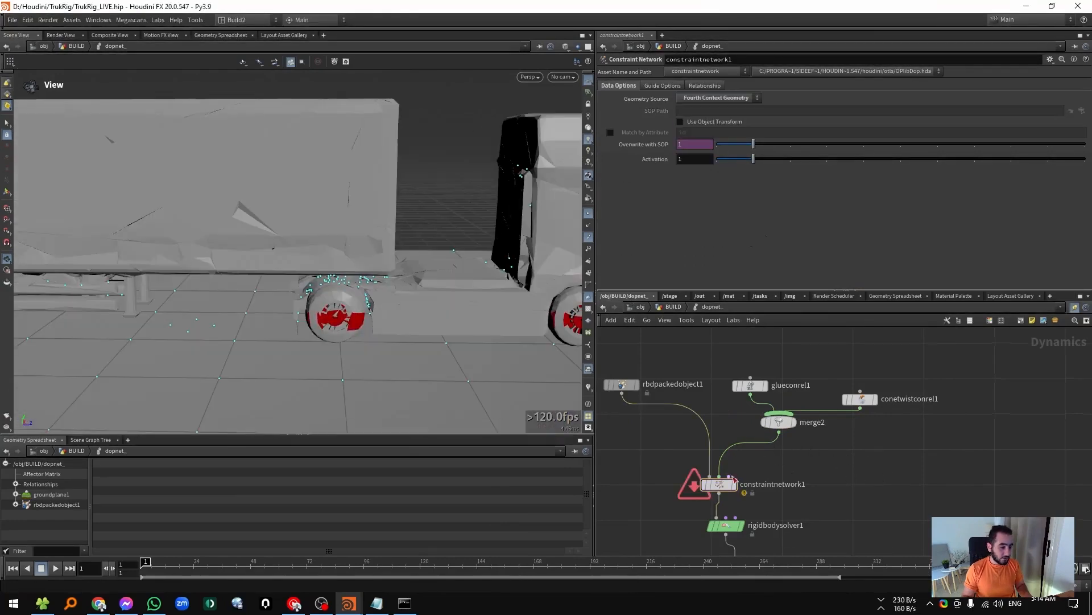
Go up to the BUILD level and set the two glue wrangles and the twist wrangle to run over Primitives.
drag(782, 367, 882, 405)
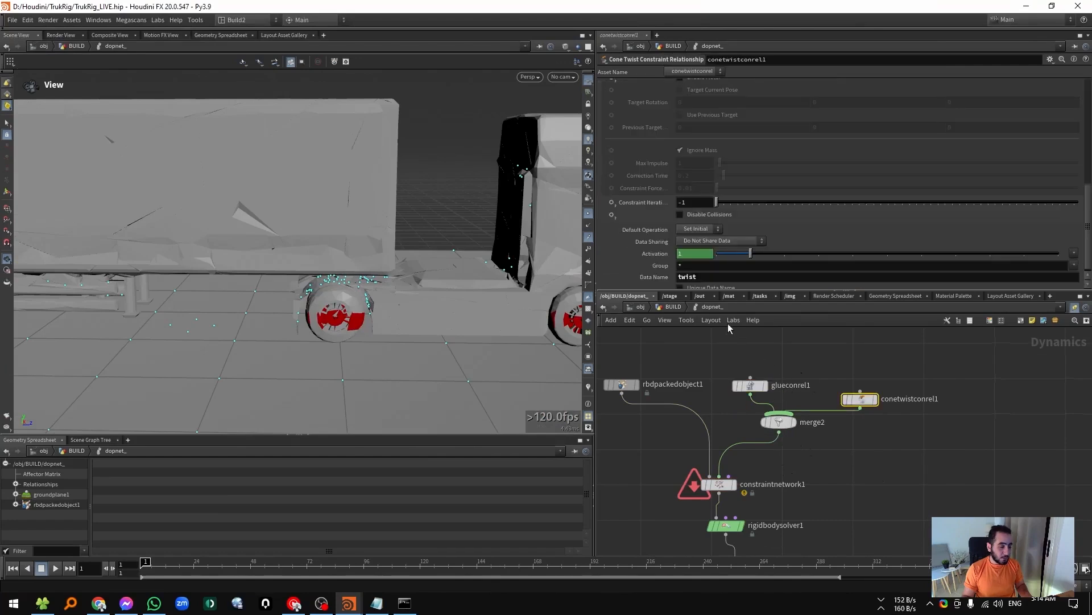
click(672, 307)
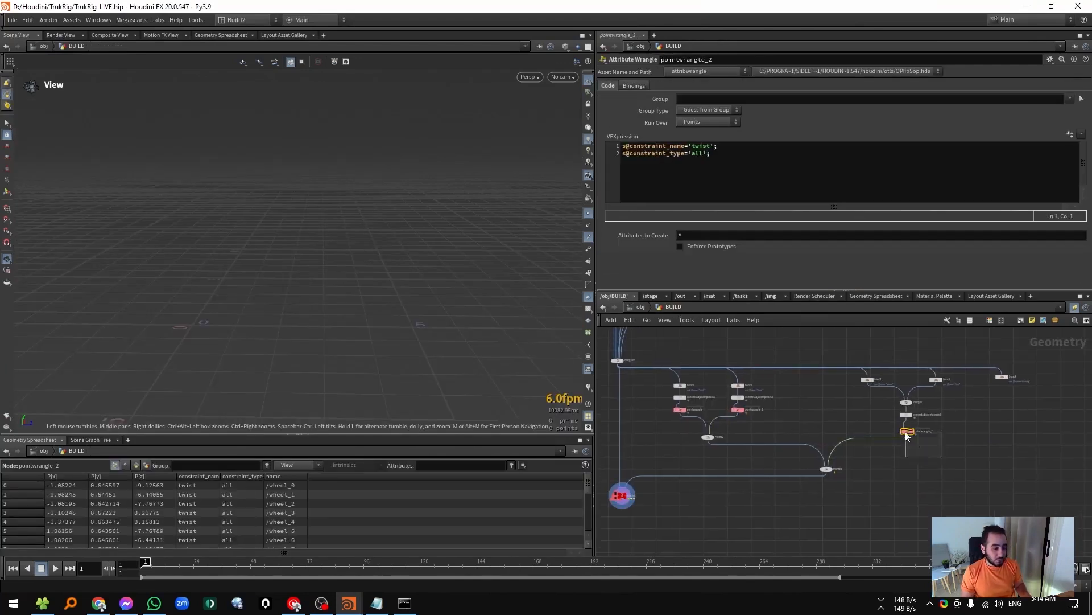
drag(906, 431, 875, 425)
drag(670, 405, 670, 406)
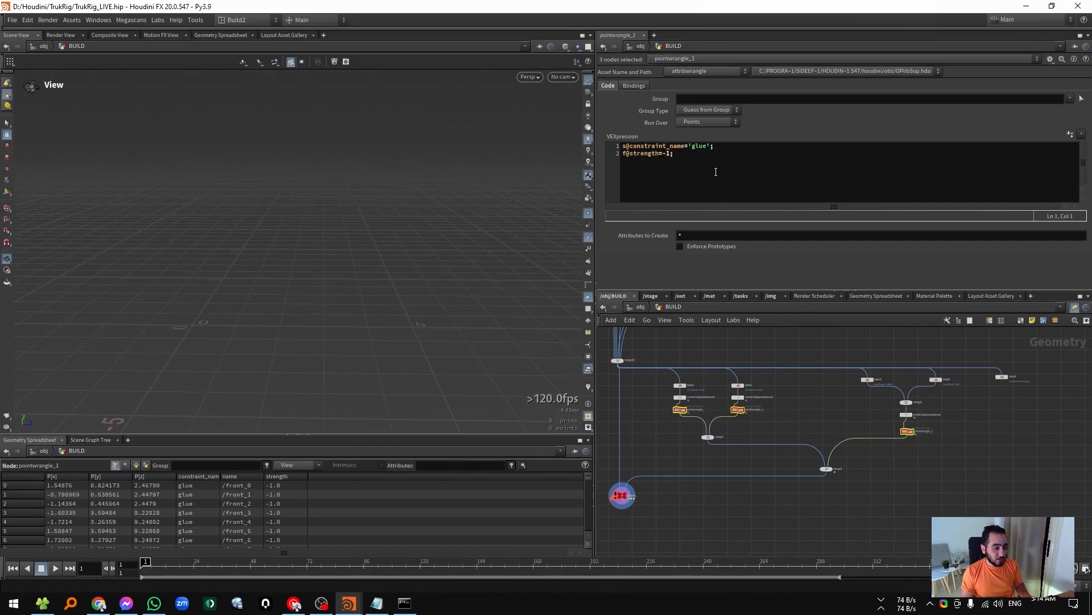
click(706, 122)
click(695, 140)
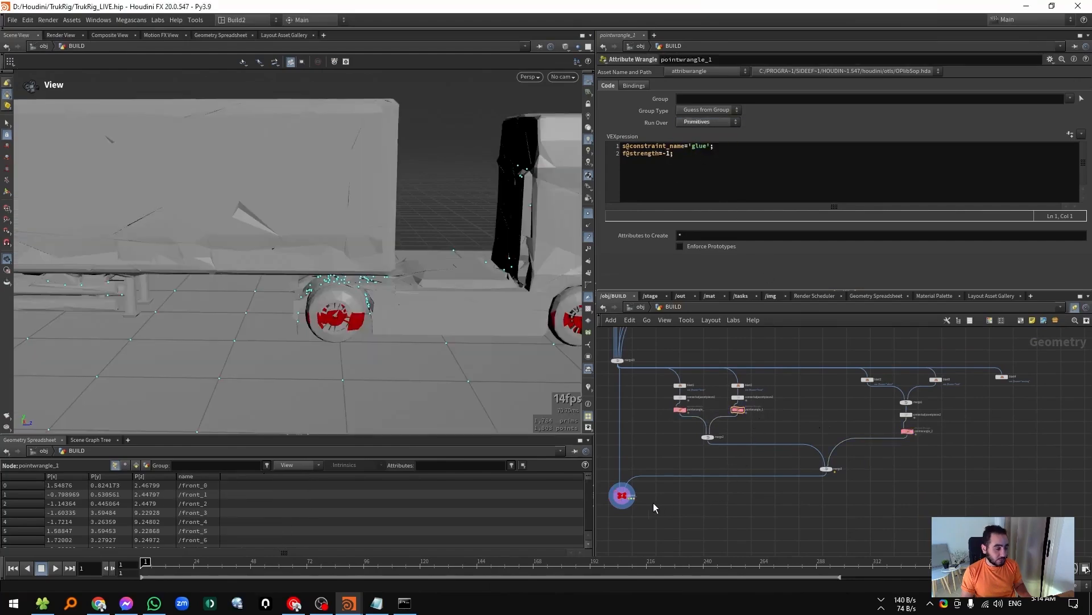
Return inside the DOP network and space out the RBD packed object, glue and cone twist nodes.
double_click(621, 495)
right_drag(557, 178, 219, 186)
drag(219, 186, 447, 185)
right_drag(111, 212, 301, 215)
drag(301, 216, 348, 188)
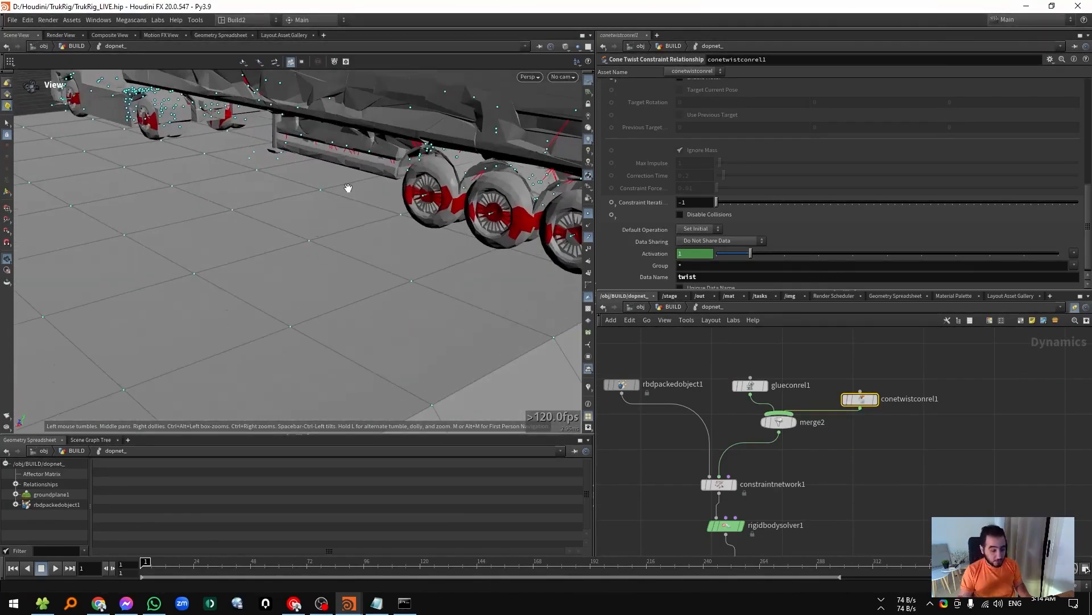
middle_drag(794, 378, 794, 412)
drag(626, 425, 637, 399)
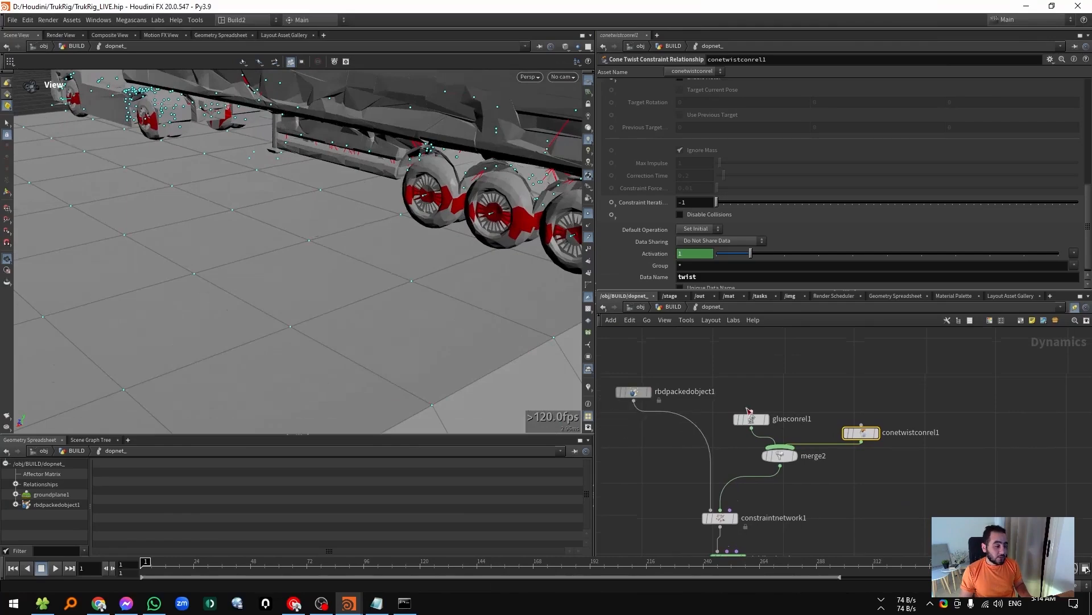
drag(750, 421, 750, 402)
drag(846, 437, 857, 412)
Play the simulation, rewind it to the first frame, and examine how the truck and its wheels behave.
key(Up)
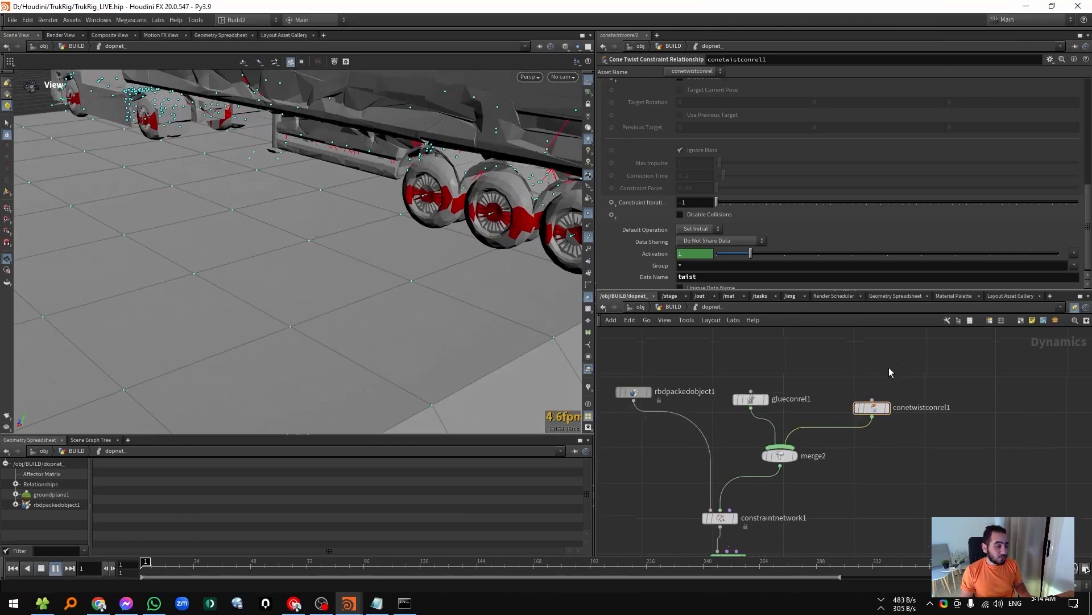
drag(358, 233, 421, 199)
key(ctrl+Up)
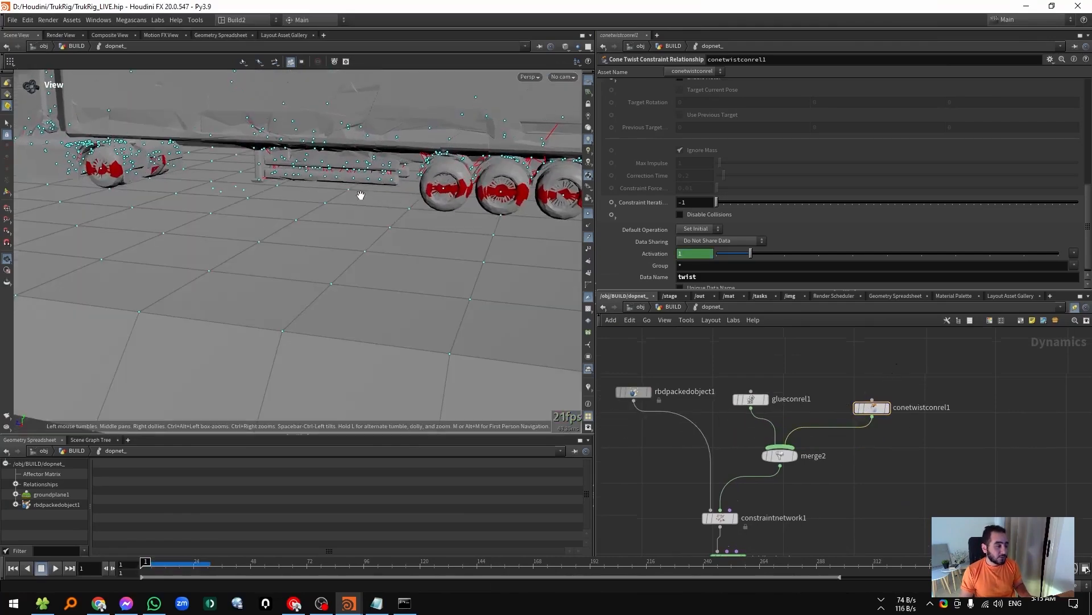
middle_drag(346, 204, 381, 276)
scroll(356, 198, down, 2)
middle_drag(320, 227, 357, 268)
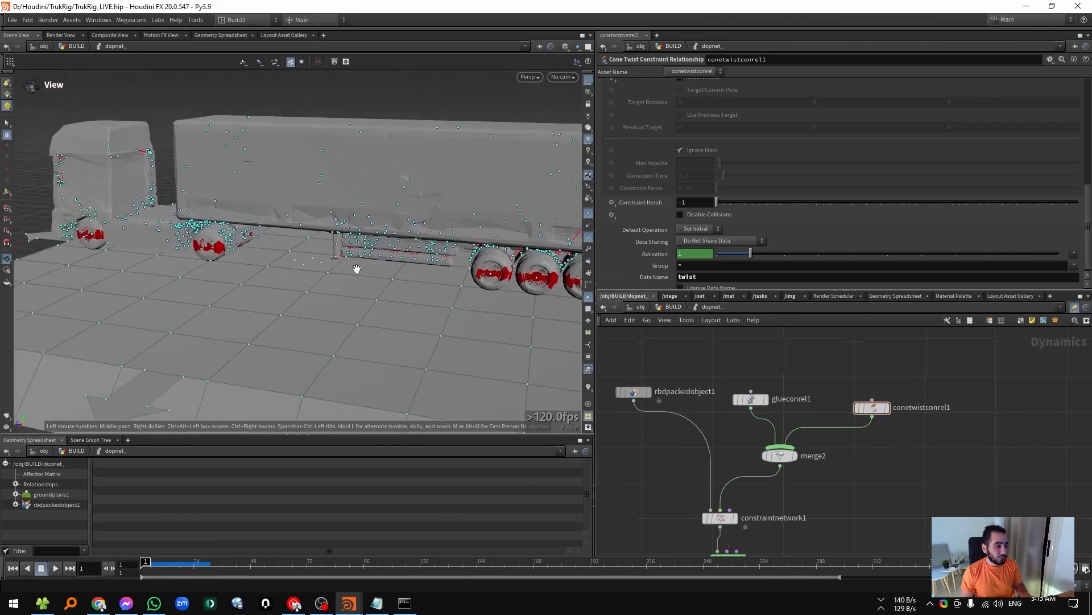
key(Up)
key(ctrl+Up)
Turn off the viewport's point display and the RBD packed object's Display Geometry to expose the constraint guides.
click(590, 213)
middle_drag(730, 366, 708, 344)
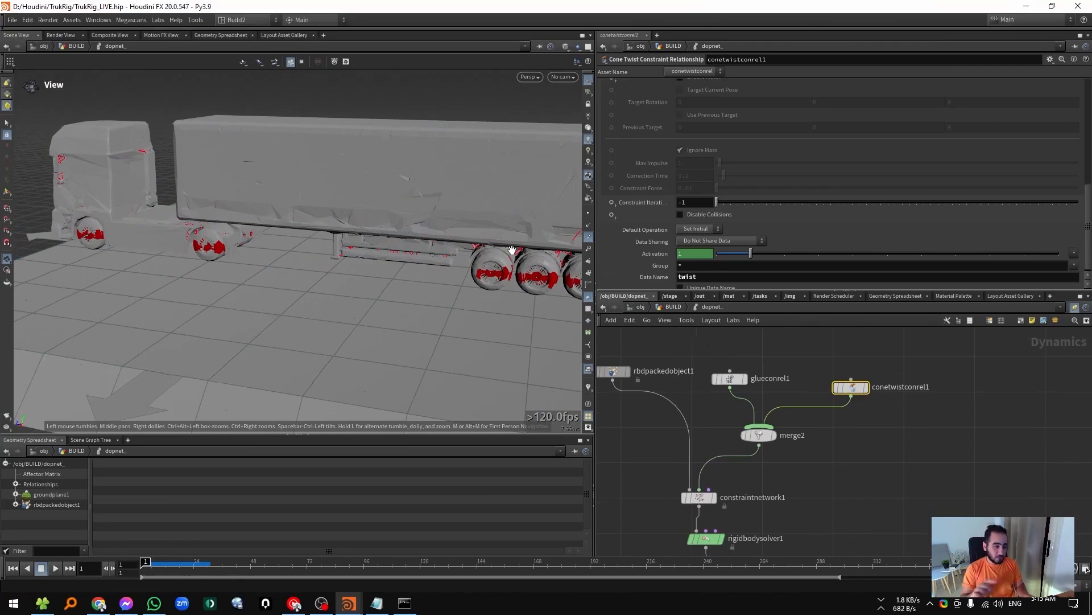
scroll(680, 193, up, 5)
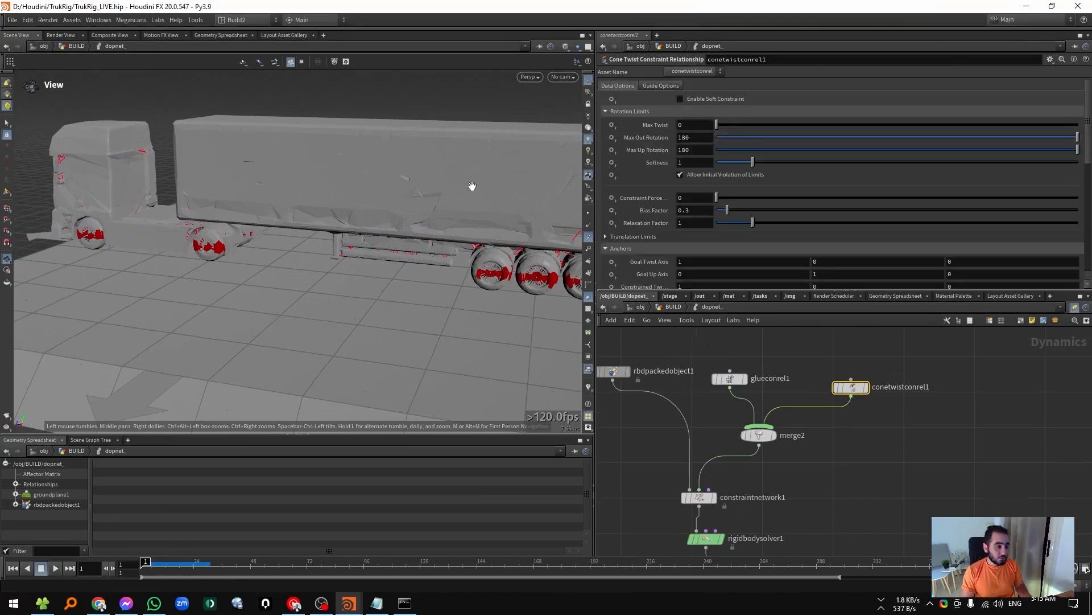
right_drag(472, 283, 532, 252)
middle_drag(532, 252, 415, 281)
right_drag(415, 281, 533, 254)
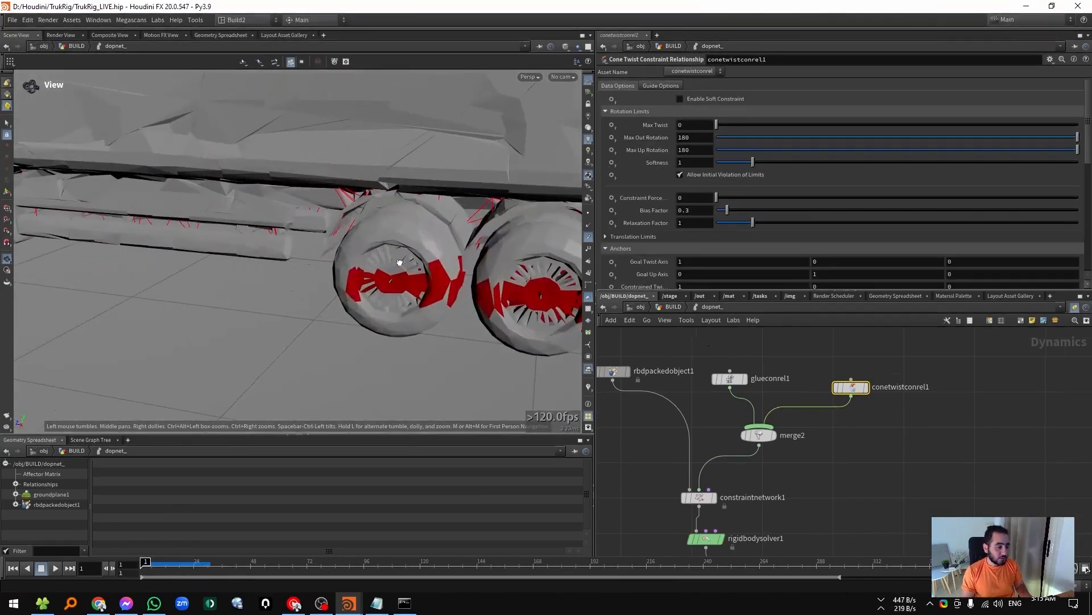
drag(400, 262, 420, 254)
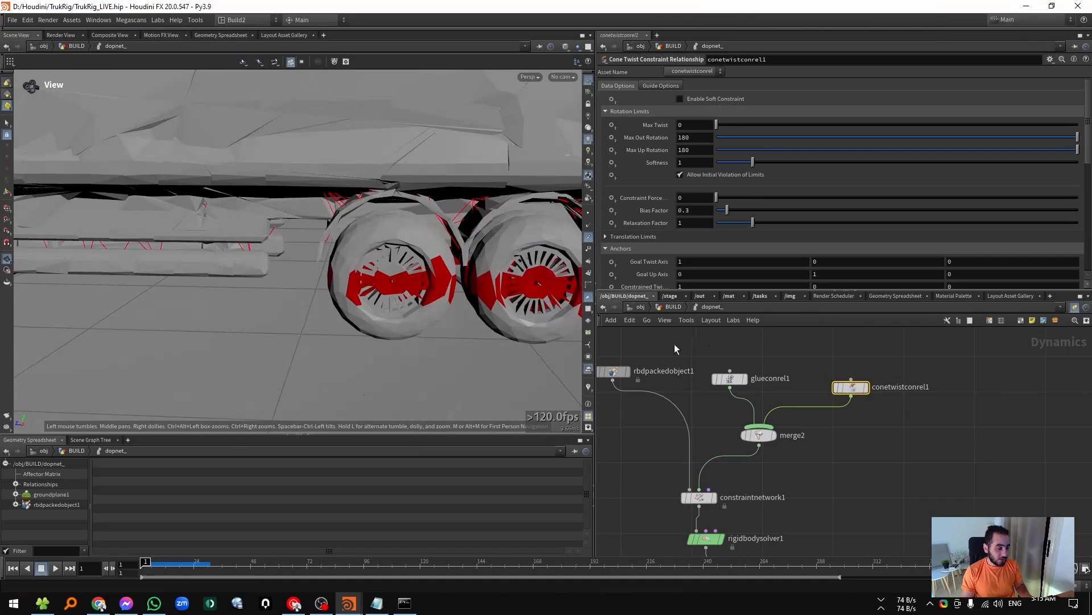
click(620, 371)
click(609, 186)
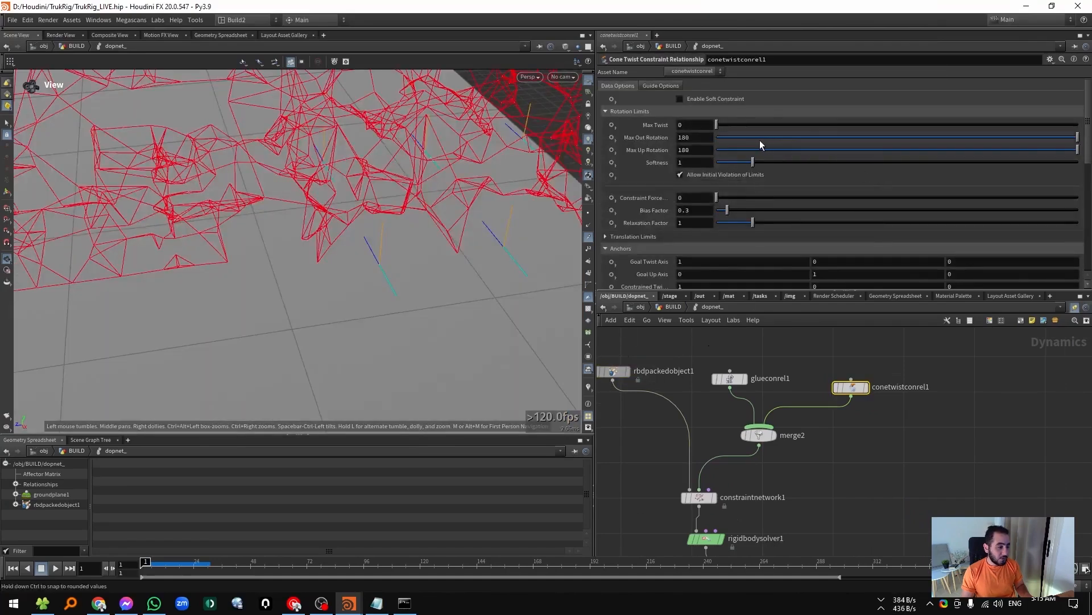
Set the cone twist constraint's Max Out Rotation and Max Up Rotation to 0 and Max Twist to 180.
drag(759, 139, 646, 148)
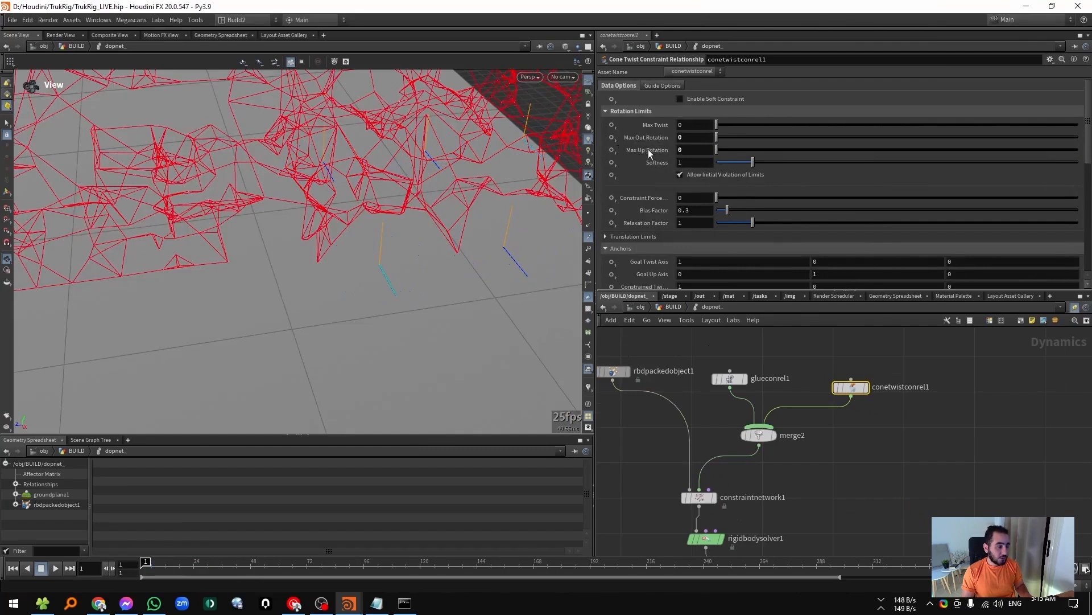
drag(425, 242, 377, 267)
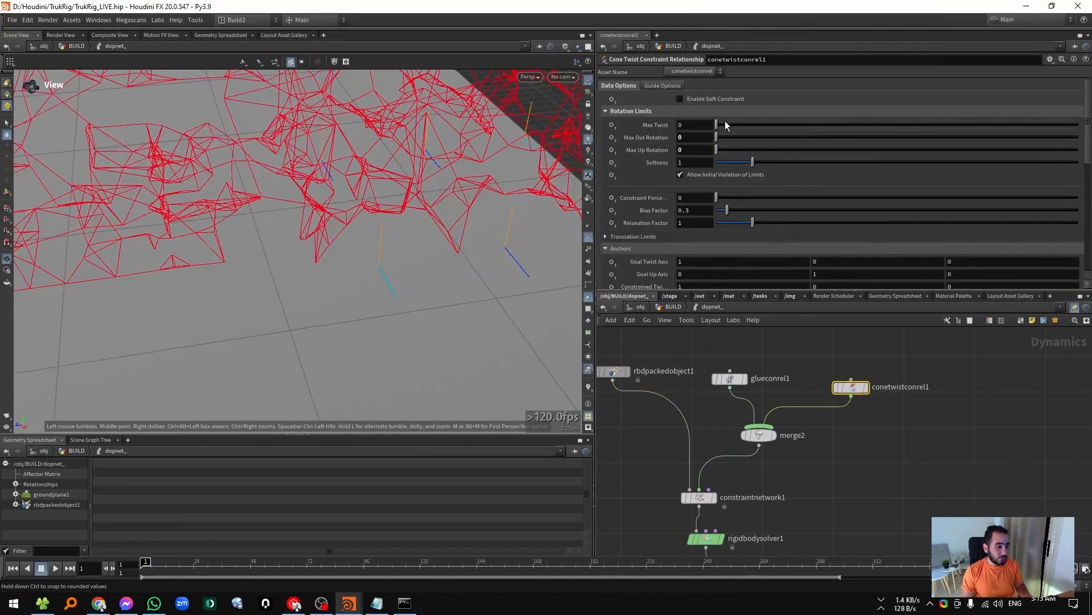
drag(719, 122, 1080, 137)
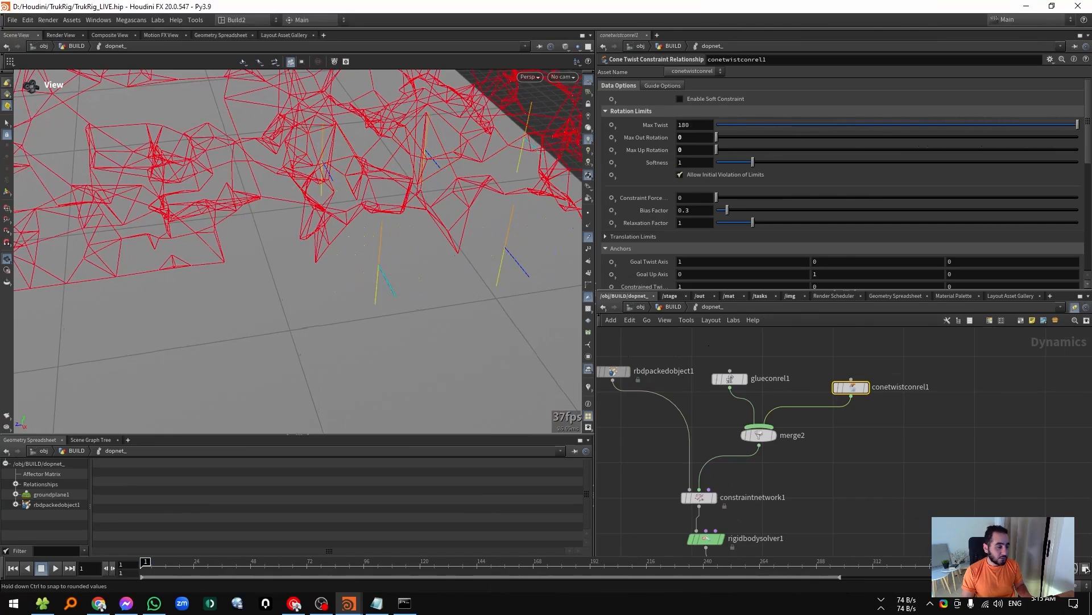
drag(393, 316, 383, 258)
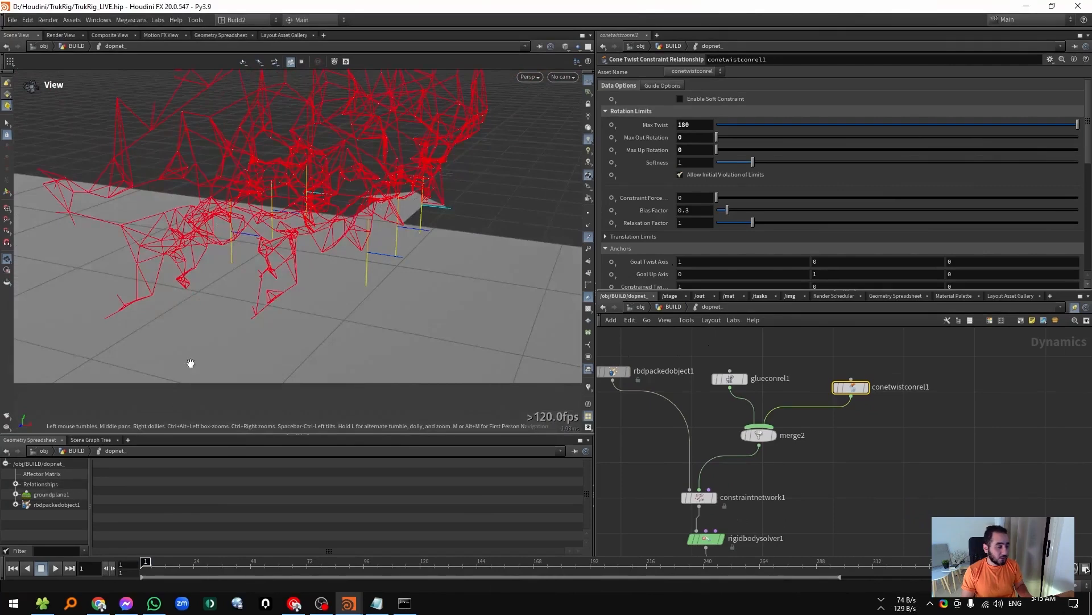
click(677, 86)
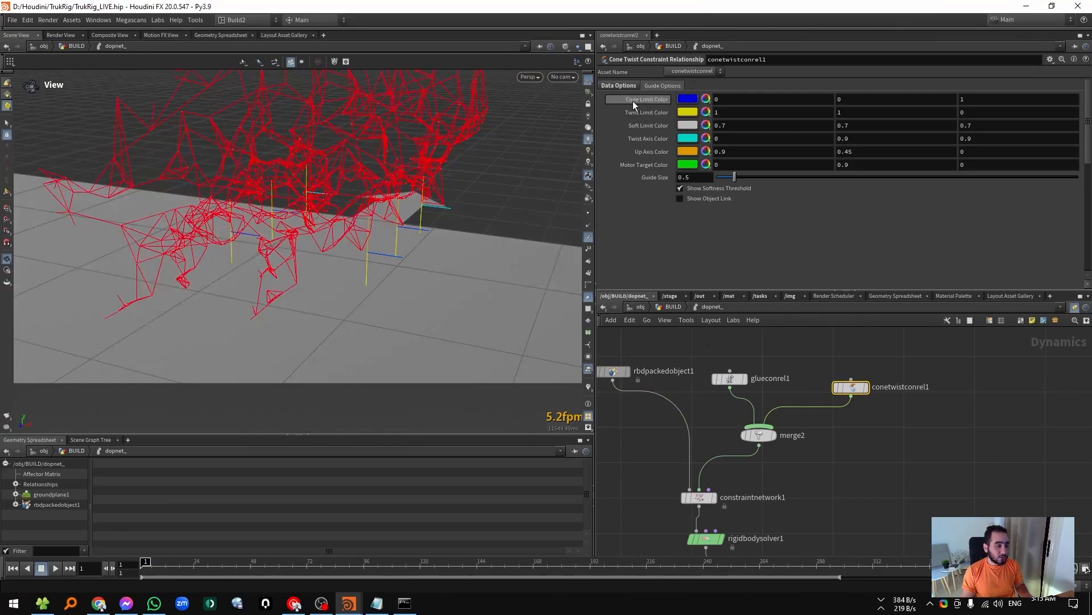
click(624, 86)
drag(733, 130, 1079, 125)
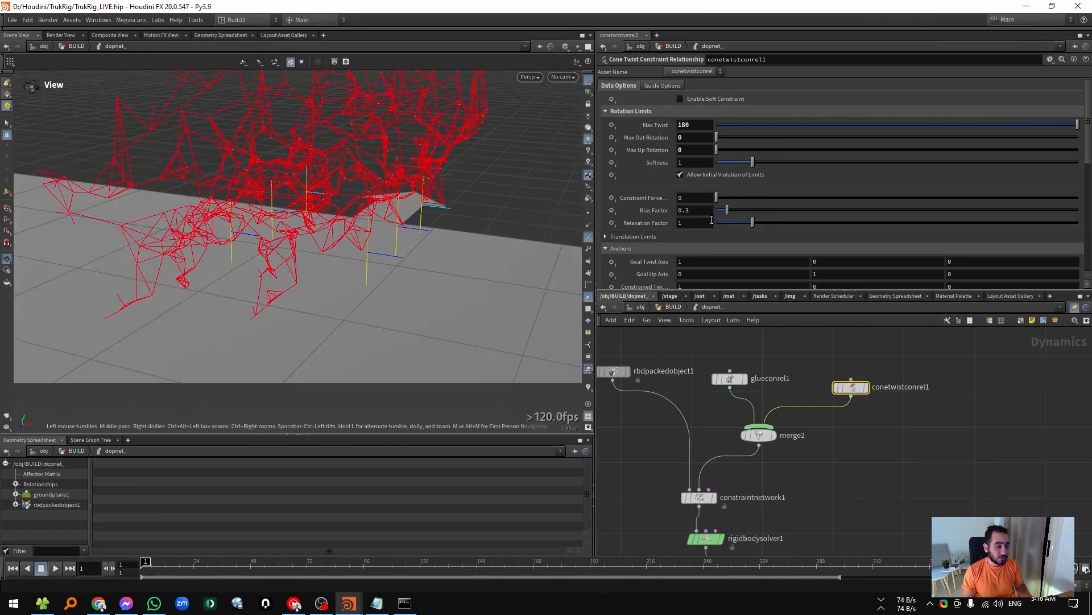
Compare the wheel guides in the viewport with the cone twist constraint's anchor axes and guide colors.
scroll(712, 220, down, 3)
drag(370, 239, 330, 173)
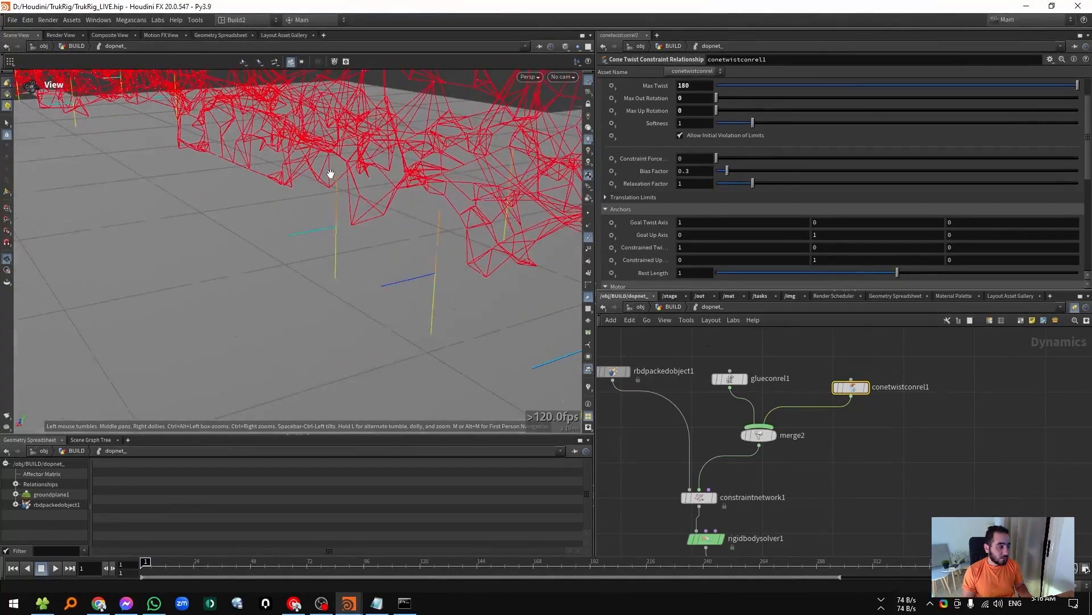
scroll(643, 124, down, 10)
click(660, 85)
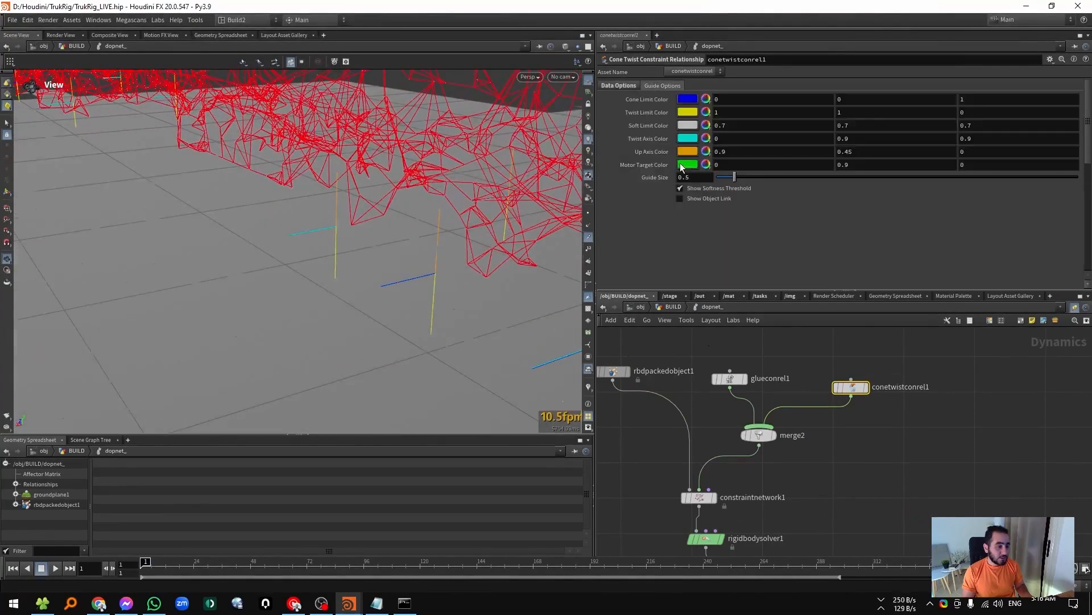
click(615, 85)
scroll(674, 250, down, 2)
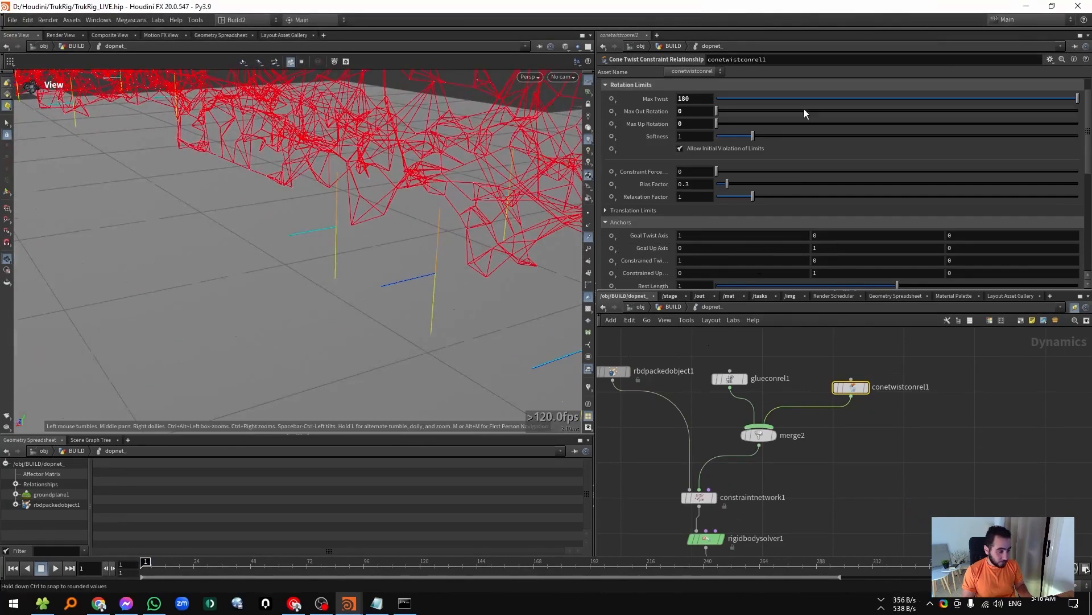
Keep the cone twist Max Twist at 180 and examine the wheel constraint guides from several angles.
drag(768, 99, 1077, 98)
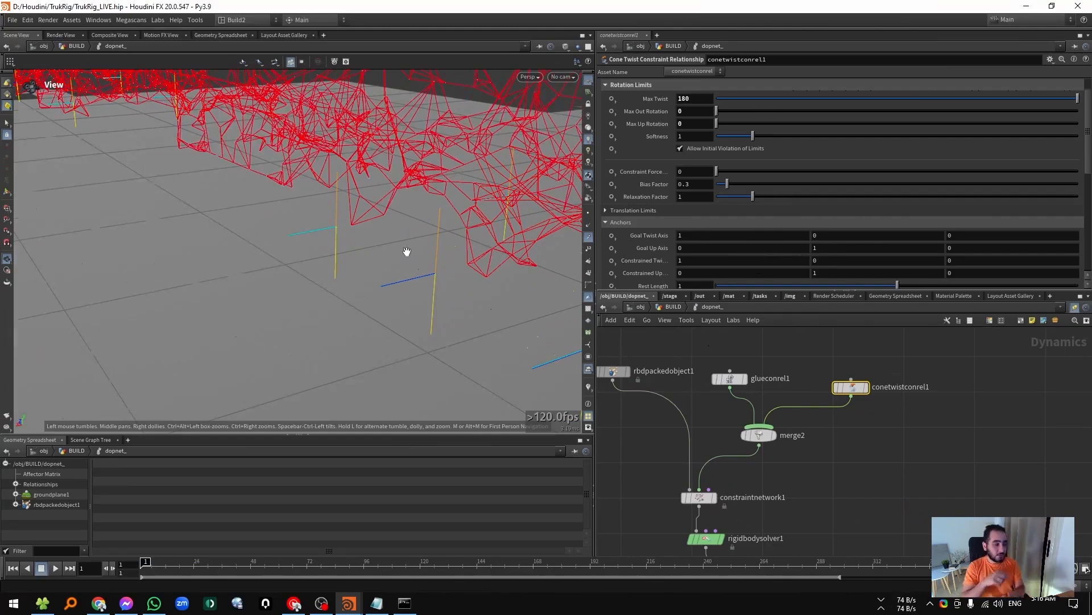
drag(446, 237, 93, 297)
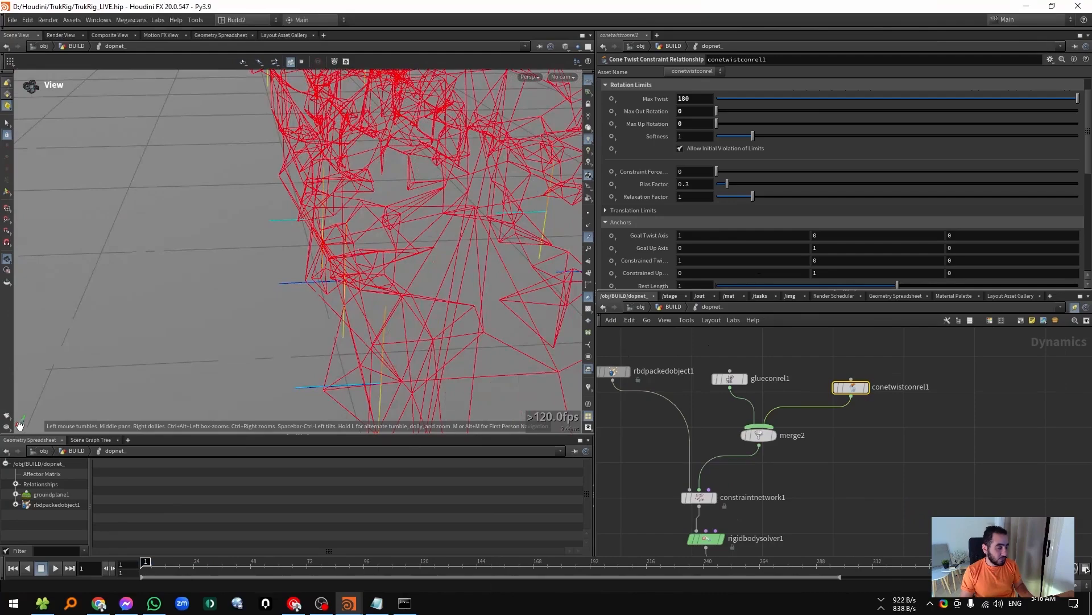
drag(274, 350, 13, 431)
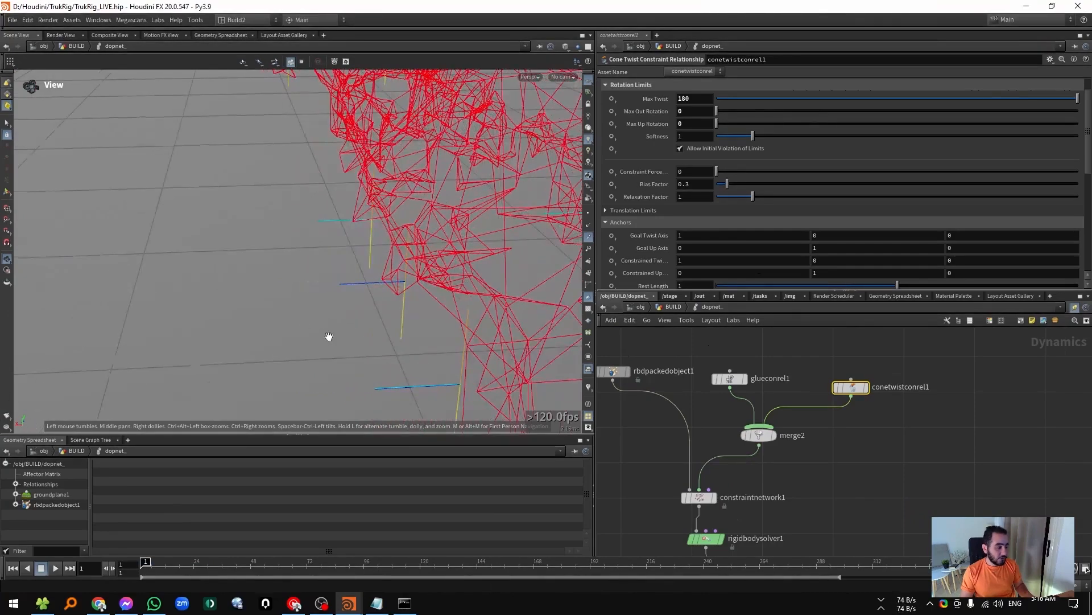
drag(329, 335, 404, 307)
Set the ground plane's Y position to -0.4 and X rotation to 1.9, and play the simulation.
middle_drag(639, 480, 718, 374)
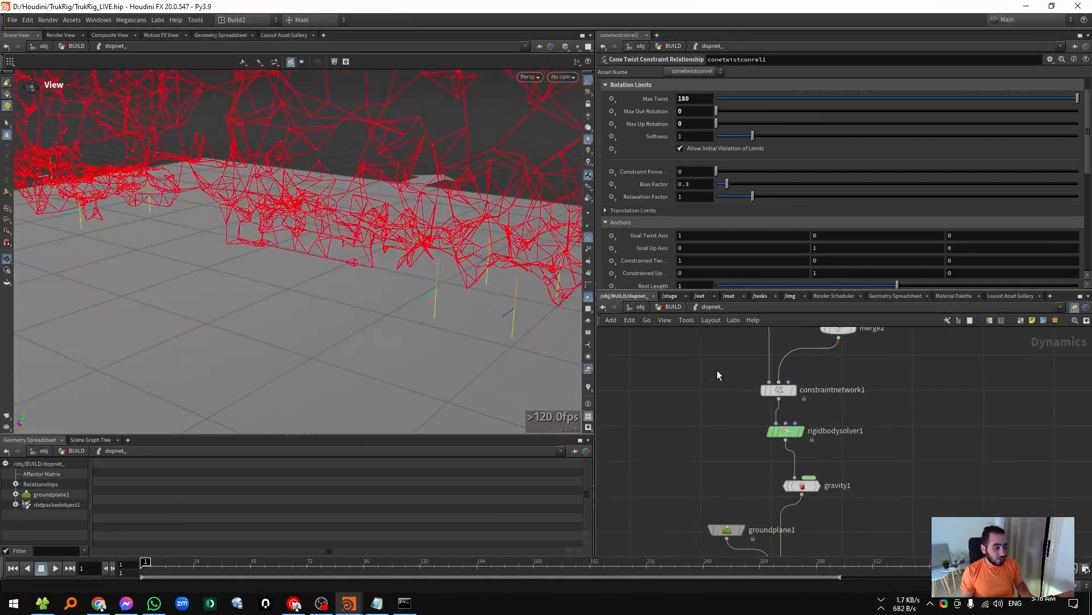
click(728, 529)
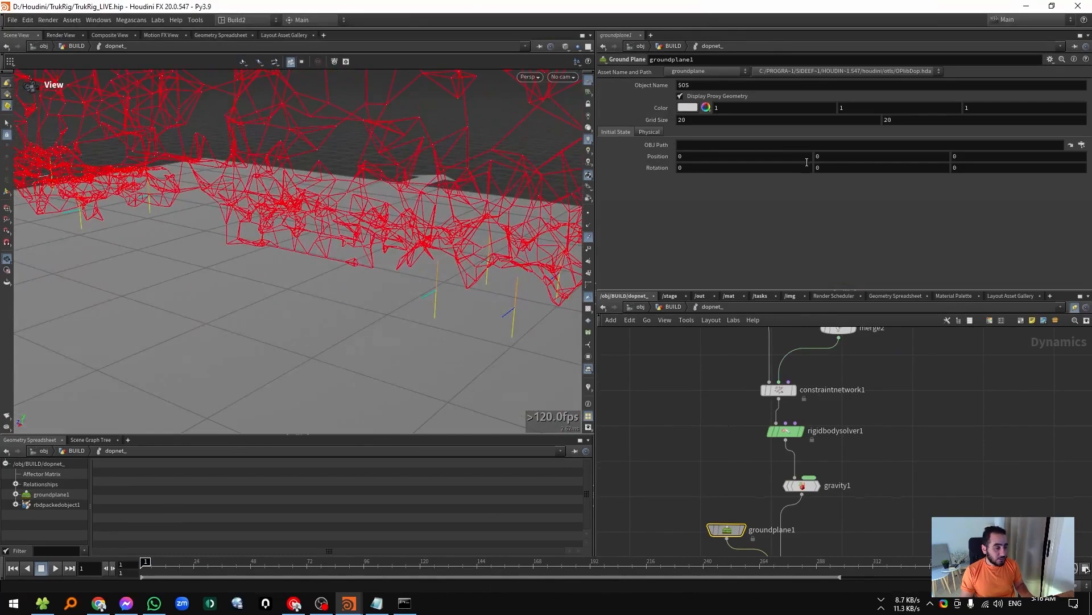
middle_drag(820, 157, 808, 156)
drag(397, 283, 277, 295)
middle_drag(688, 167, 687, 171)
drag(319, 302, 383, 263)
key(Up)
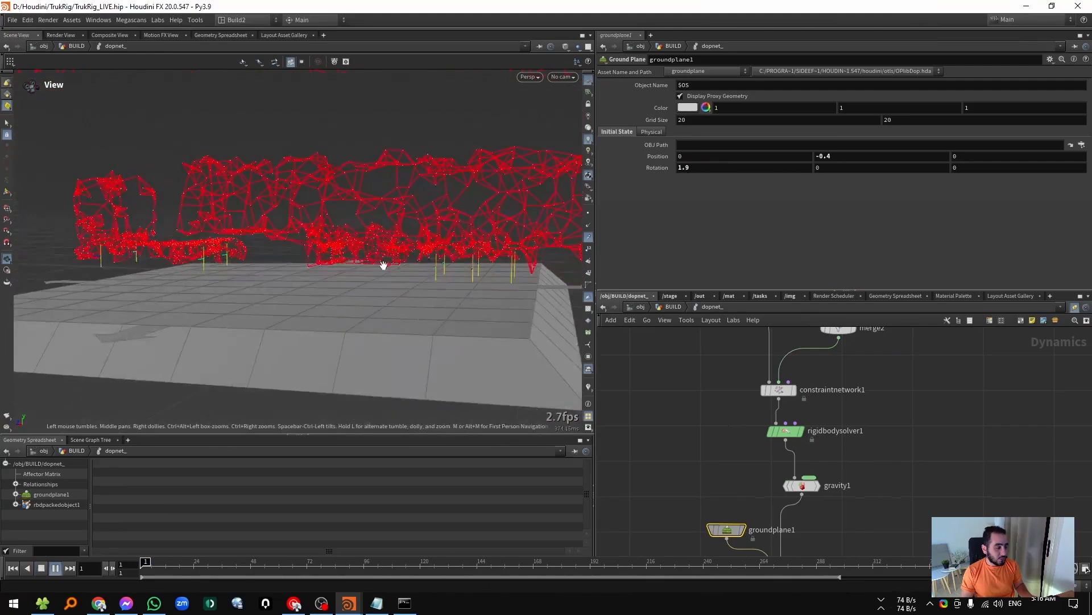
Turn the RBD packed object's Display Geometry back on, replay the simulation to watch the wheels, and return to the first frame.
middle_drag(673, 397, 753, 408)
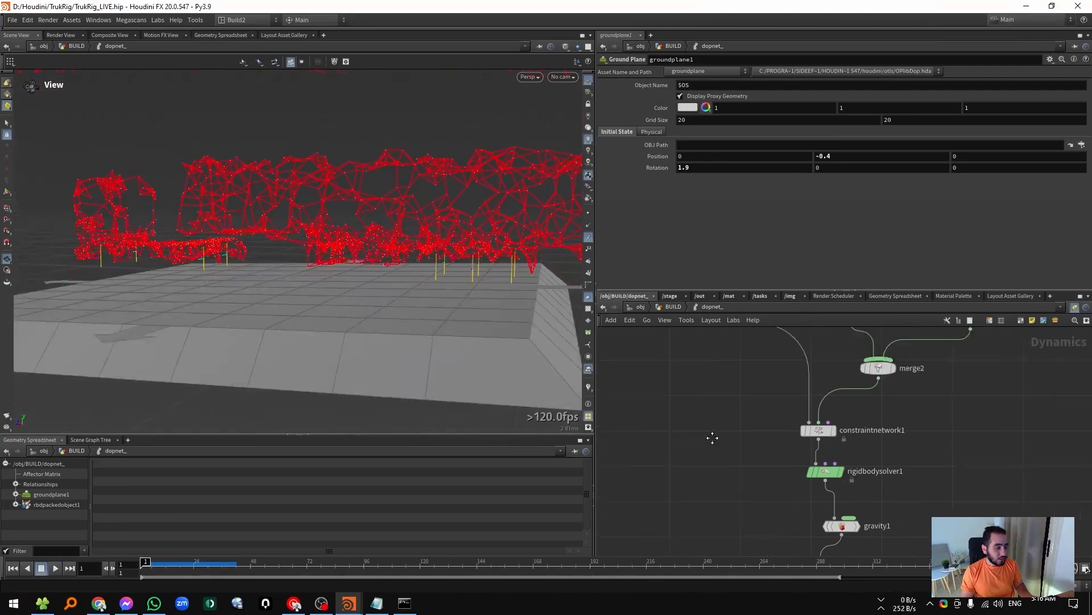
click(801, 388)
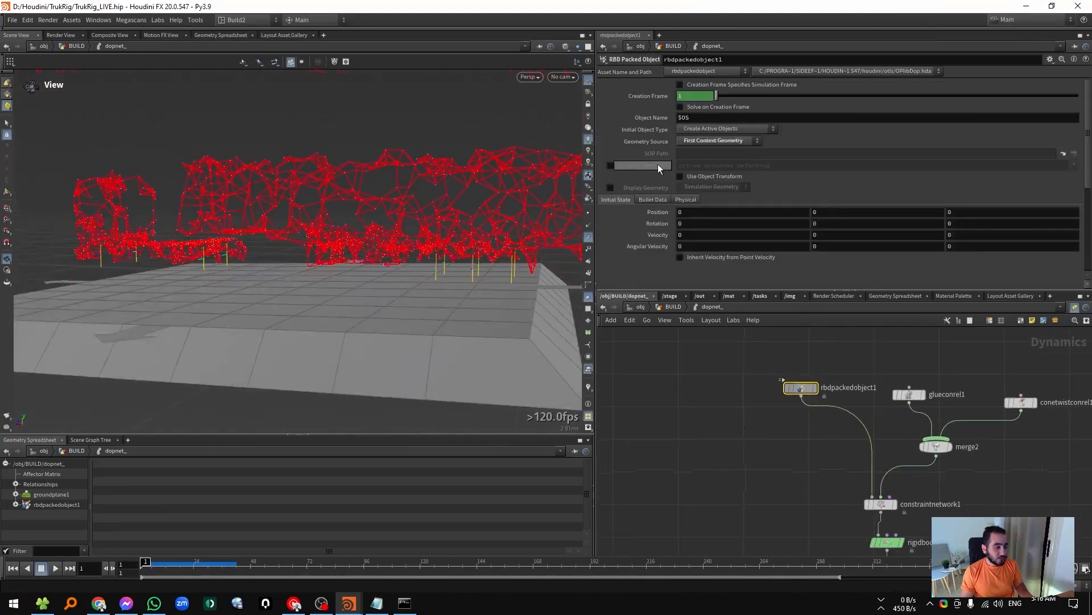
click(612, 189)
click(703, 387)
key(Up)
middle_drag(171, 307, 305, 302)
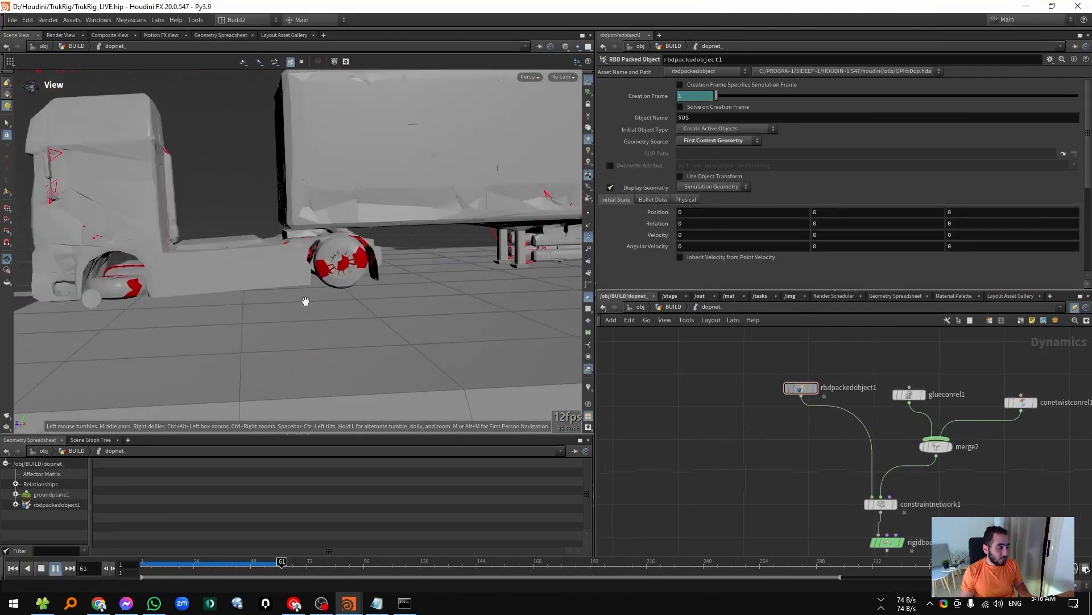
right_drag(305, 302, 330, 268)
key(ctrl+Up)
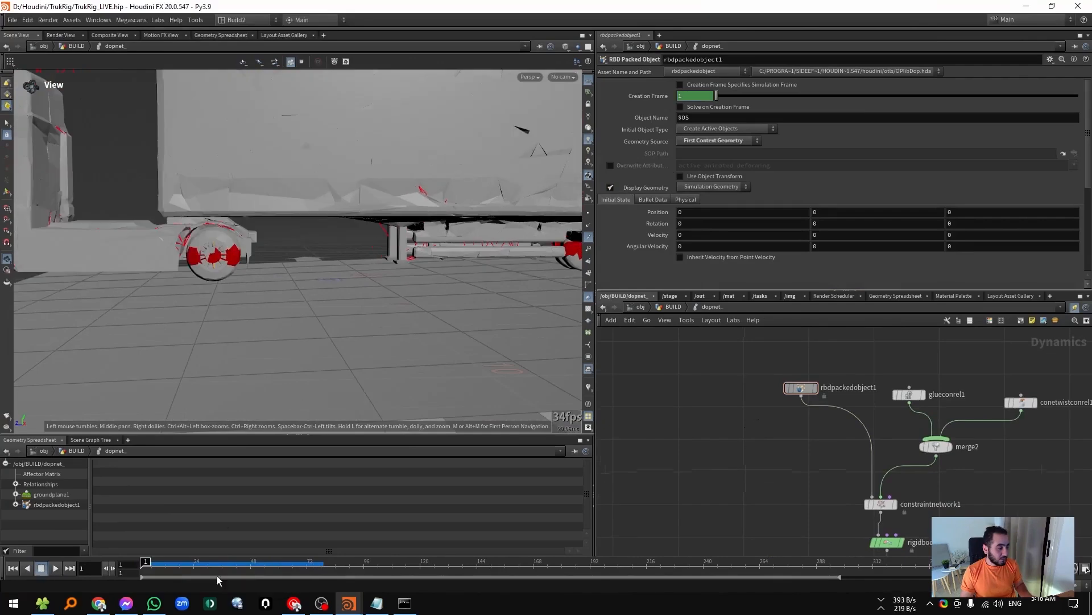
Save the scene, scrub through the cached frames, and return to the first frame with the truck cab in view.
drag(204, 563, 115, 575)
key(ctrl+s)
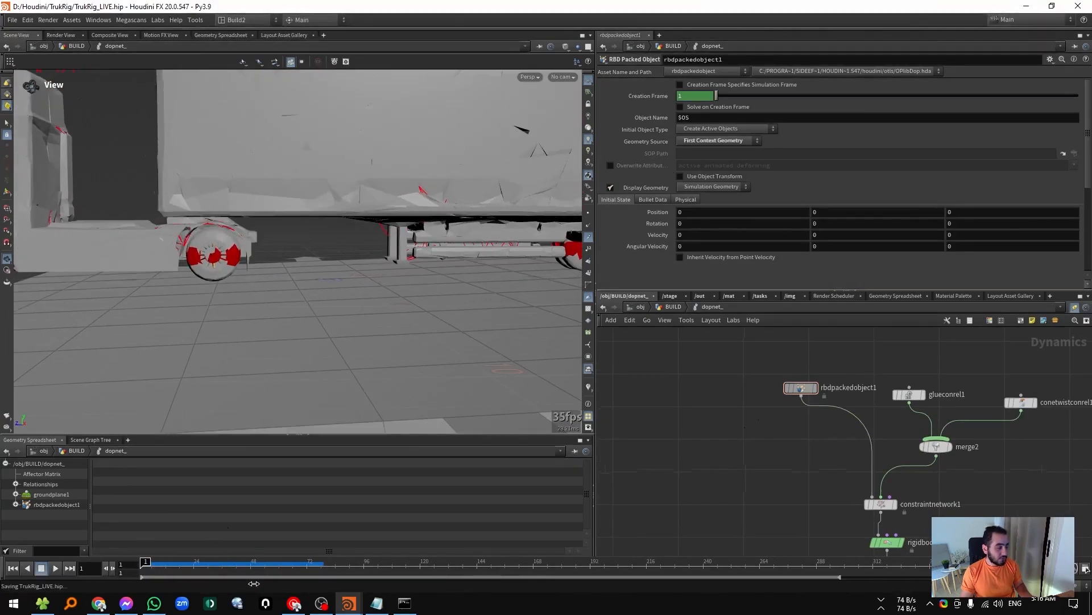
drag(200, 570, 261, 564)
key(ctrl+Up)
middle_drag(205, 292, 400, 343)
right_drag(400, 344, 203, 302)
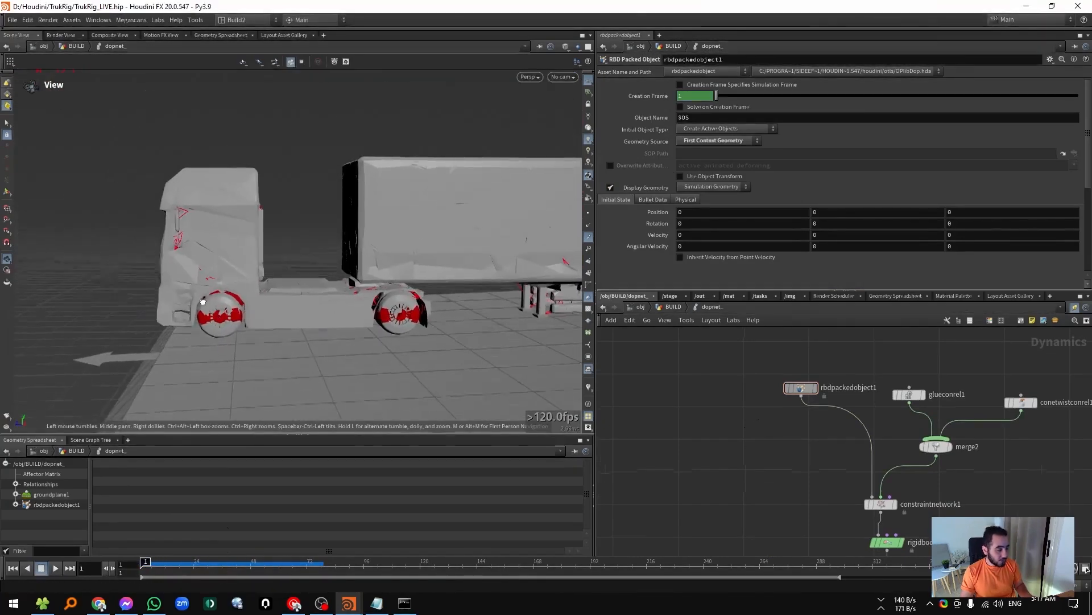
Review the cone twist constraint's anchor, motor and Disable Collisions settings against a close-up of a wheel and its hub.
click(1021, 401)
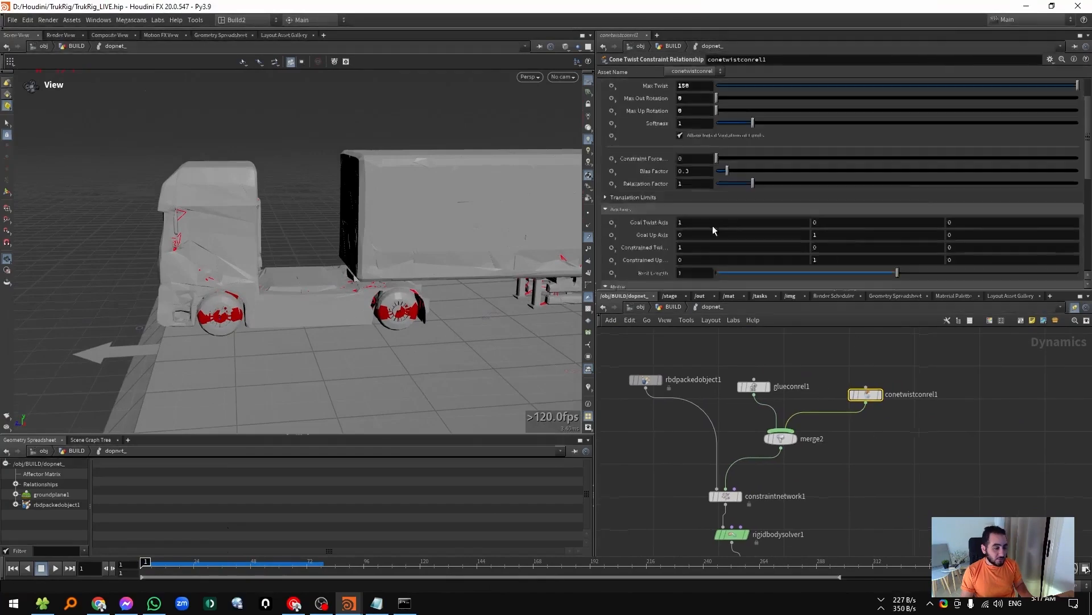
scroll(711, 228, down, 10)
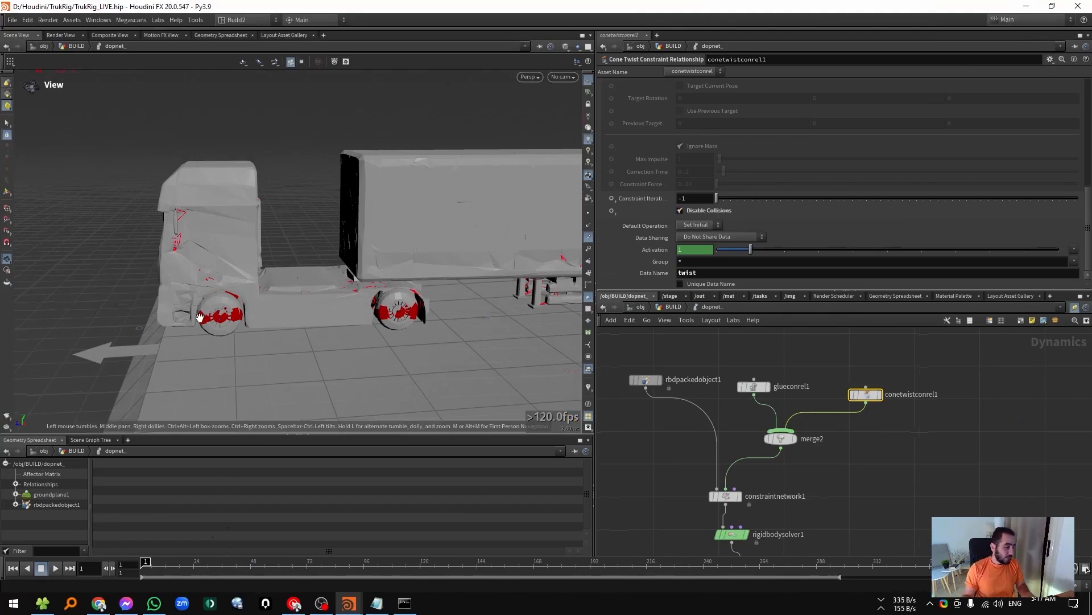
scroll(263, 300, up, 8)
drag(459, 322, 314, 293)
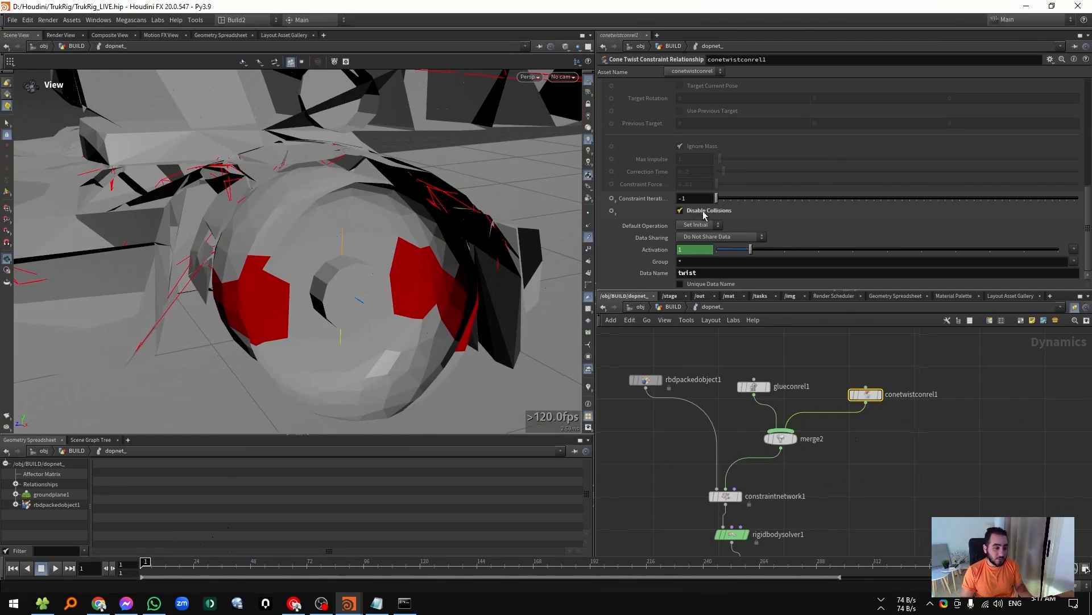
scroll(702, 210, up, 5)
Play the simulation while observing the cab's front wheels, and rewind it to the first frame.
key(h)
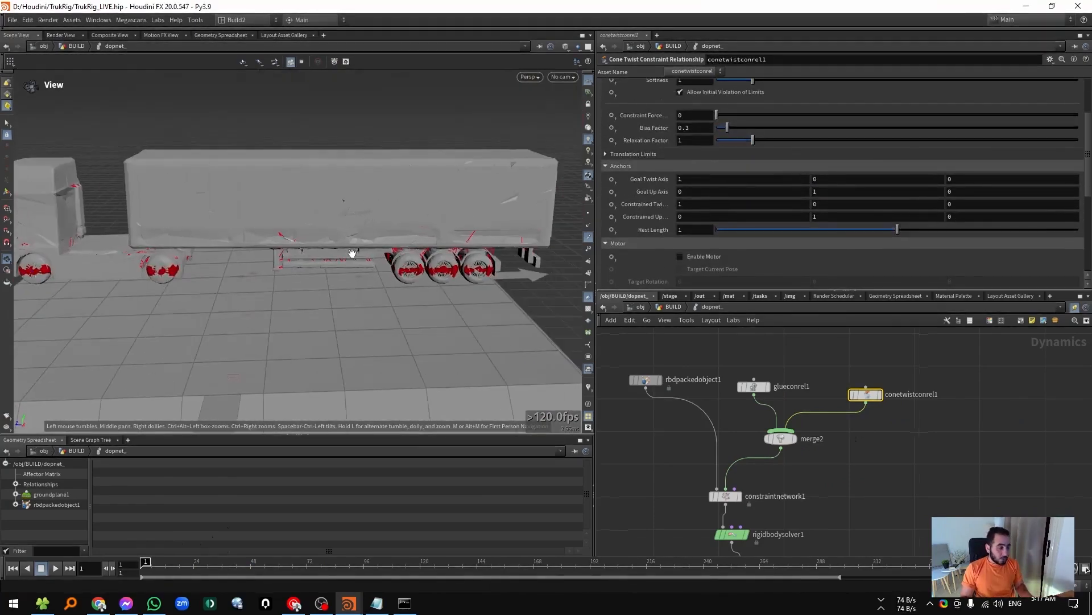
drag(155, 234, 214, 268)
scroll(277, 258, up, 4)
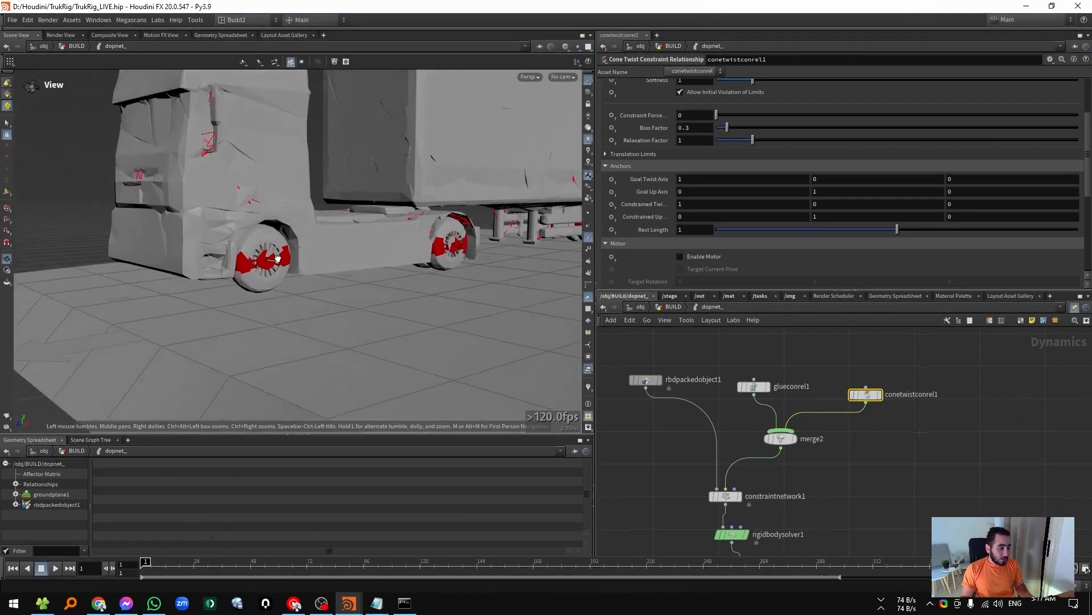
click(54, 568)
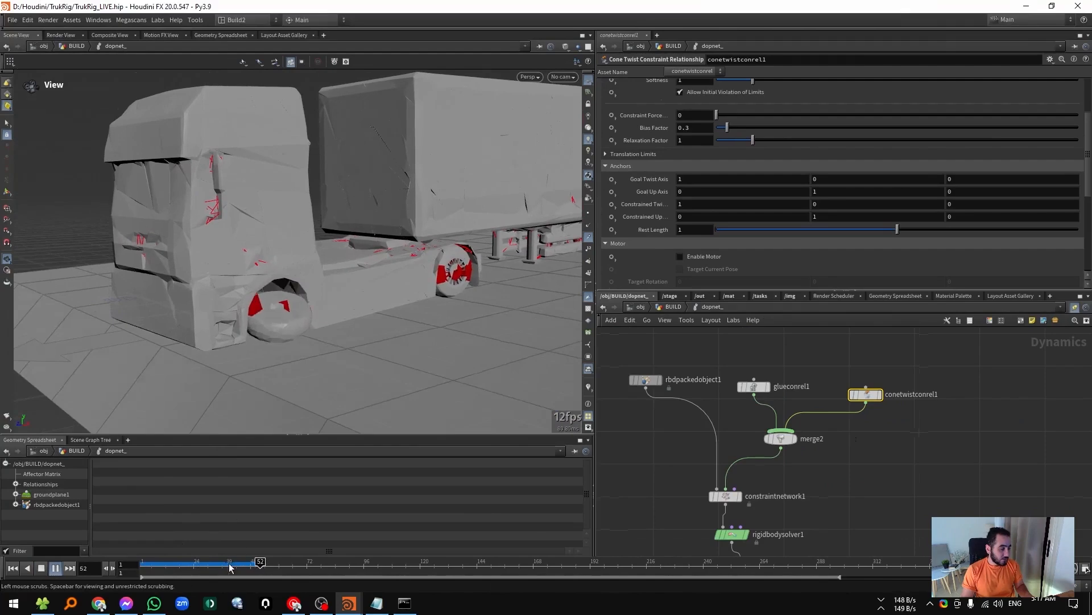
key(ctrl+Up)
In the BUILD network, duplicate the twist constraint wrangle and set the copy's constraint_name to 'steering'.
click(673, 306)
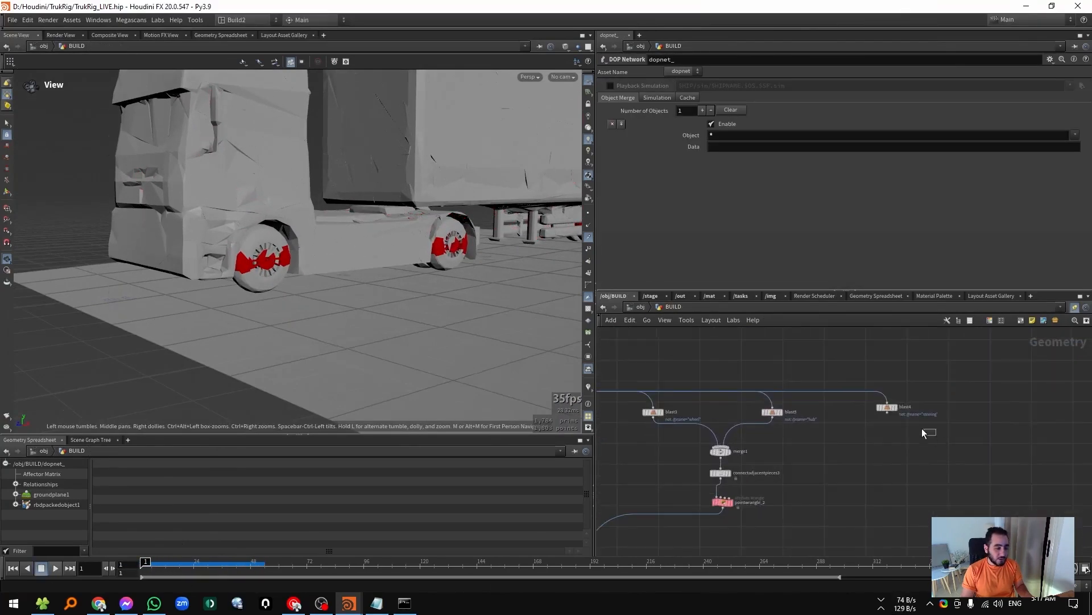
click(886, 408)
drag(810, 433, 766, 401)
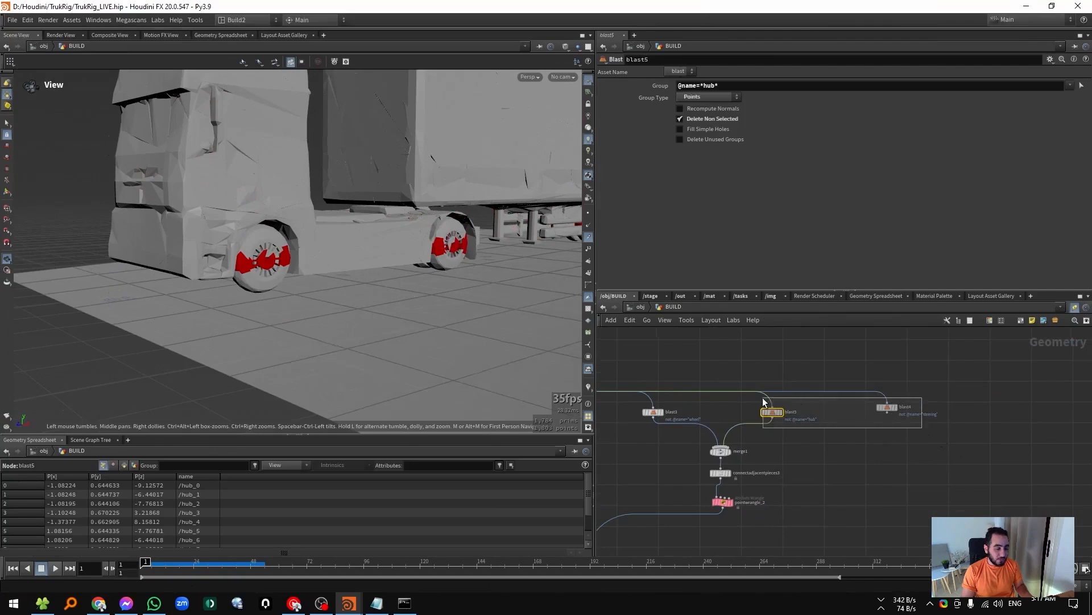
click(724, 504)
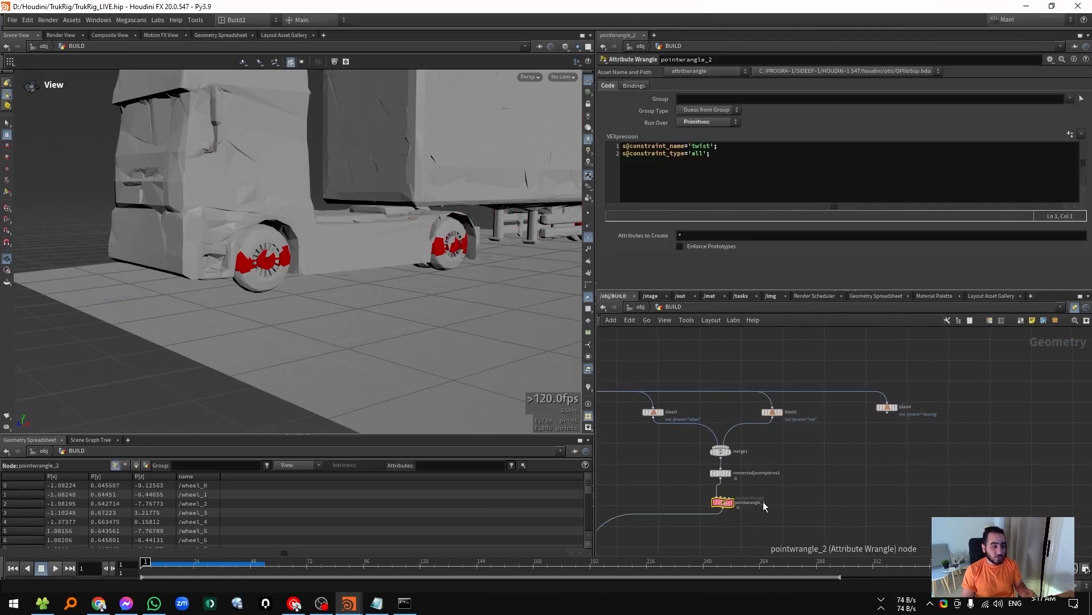
alt+drag(723, 501, 835, 501)
double_click(695, 146)
text(steering)
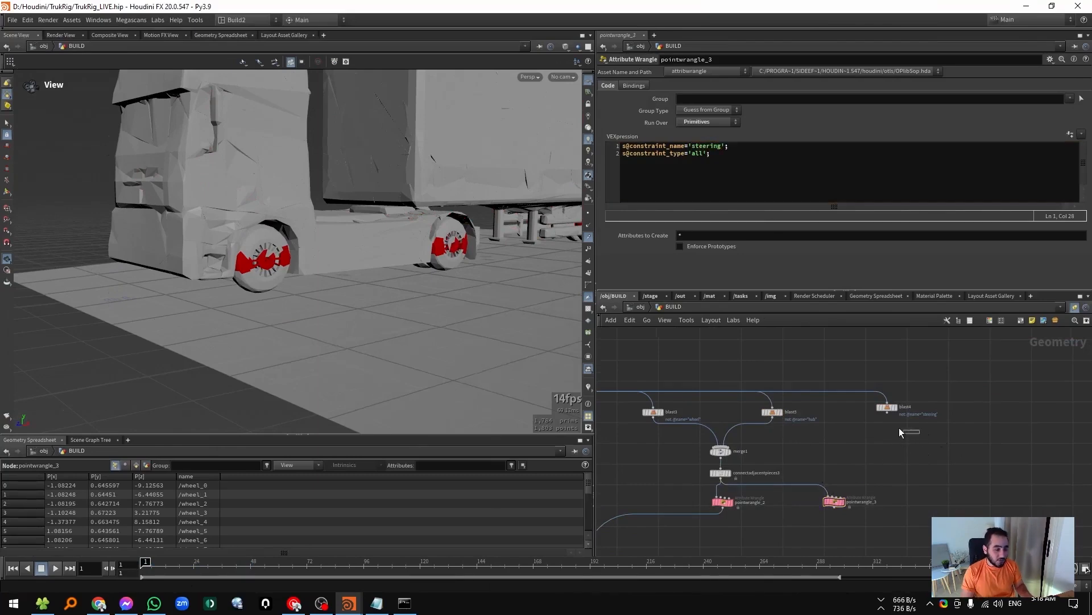
Merge the hub and steering blasts, and feed them through a copied Connect Adjacent Pieces node into the steering wrangle.
drag(766, 401, 763, 395)
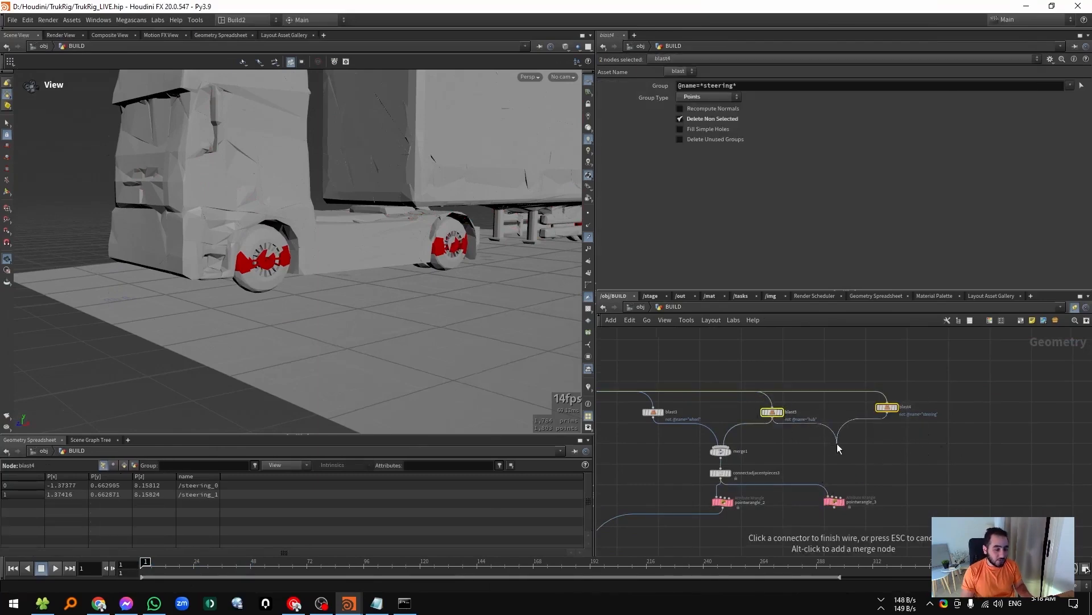
key(alt+m)
drag(931, 426, 862, 377)
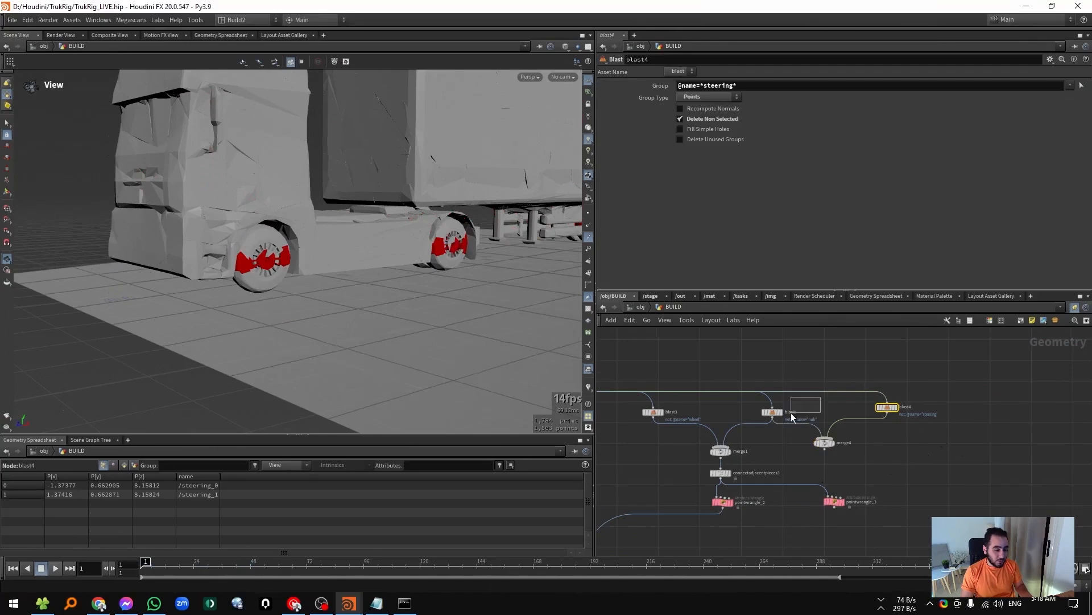
drag(791, 412, 767, 419)
key(r)
drag(852, 463, 818, 437)
key(r)
drag(916, 430, 881, 399)
key(r)
alt+drag(711, 473, 829, 473)
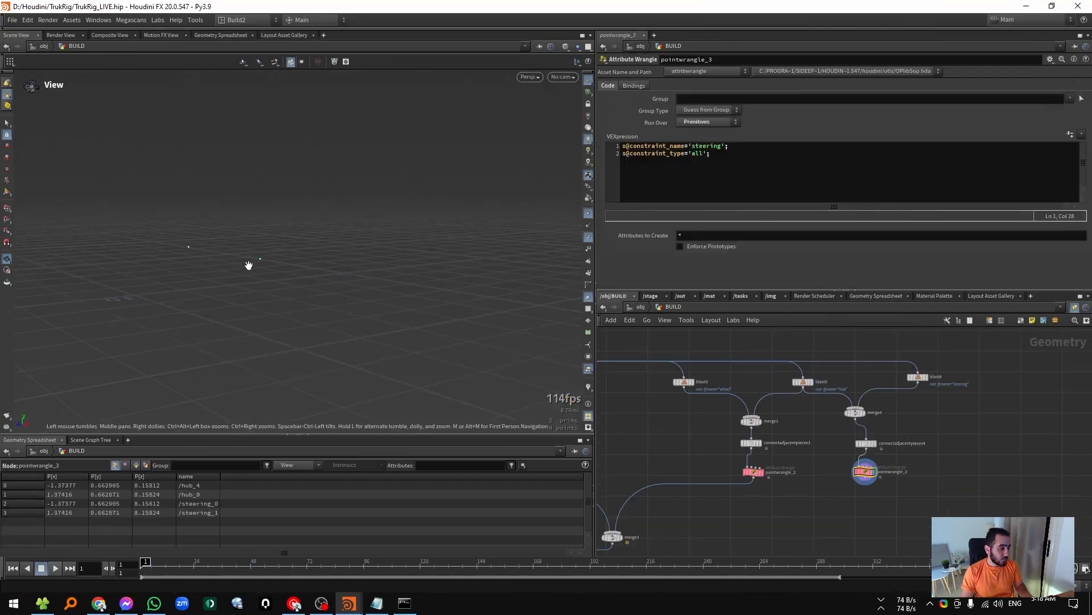
Display the new merge and the steering and hub blasts in turn to compare which pieces each contains.
click(847, 413)
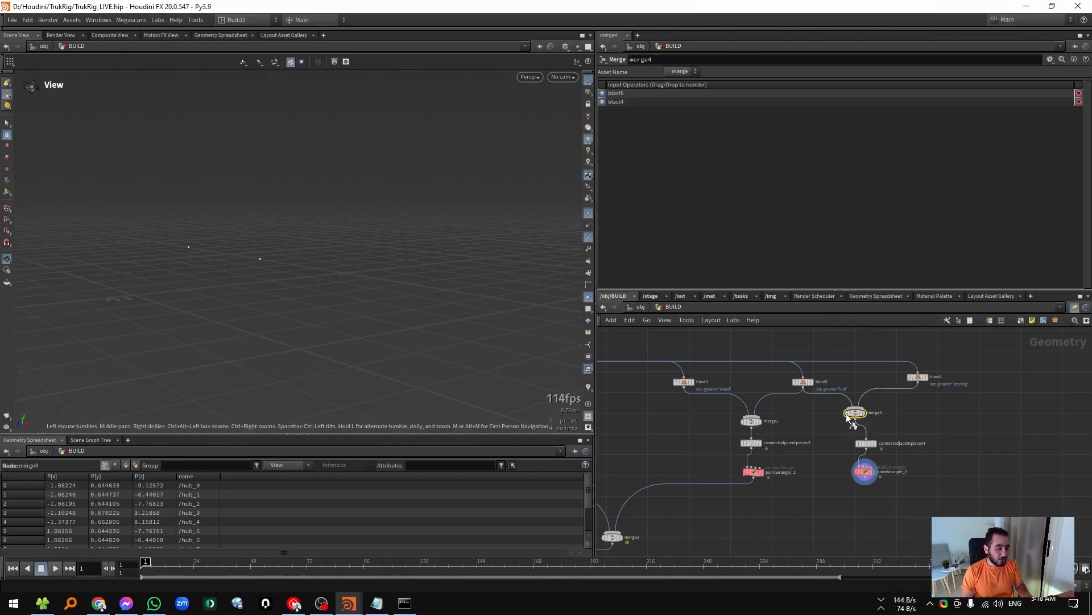
key(r)
drag(405, 378, 265, 265)
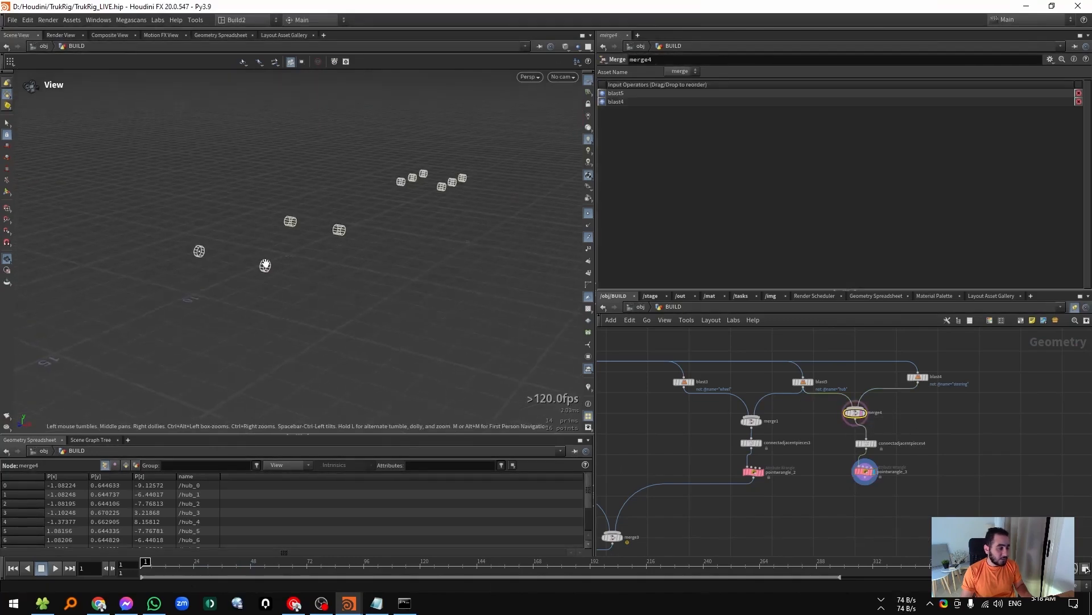
click(917, 376)
key(r)
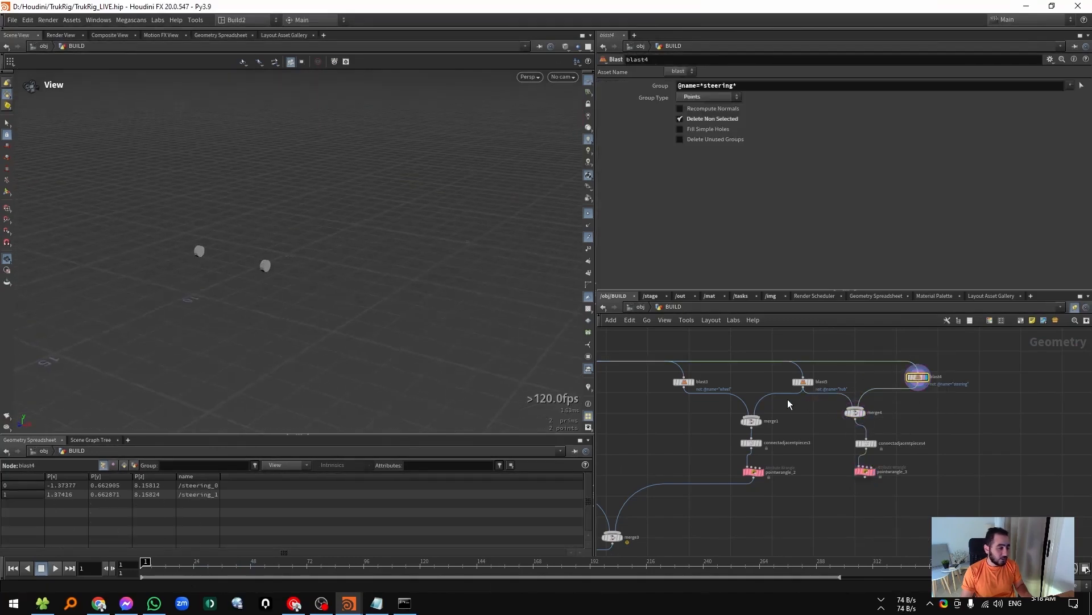
click(803, 382)
key(r)
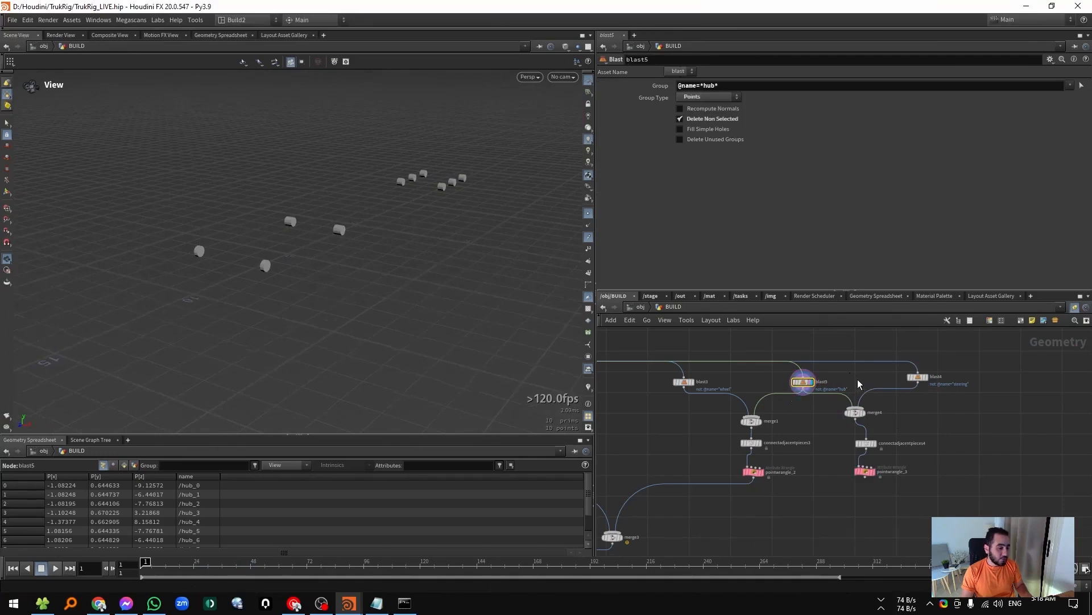
click(933, 378)
key(r)
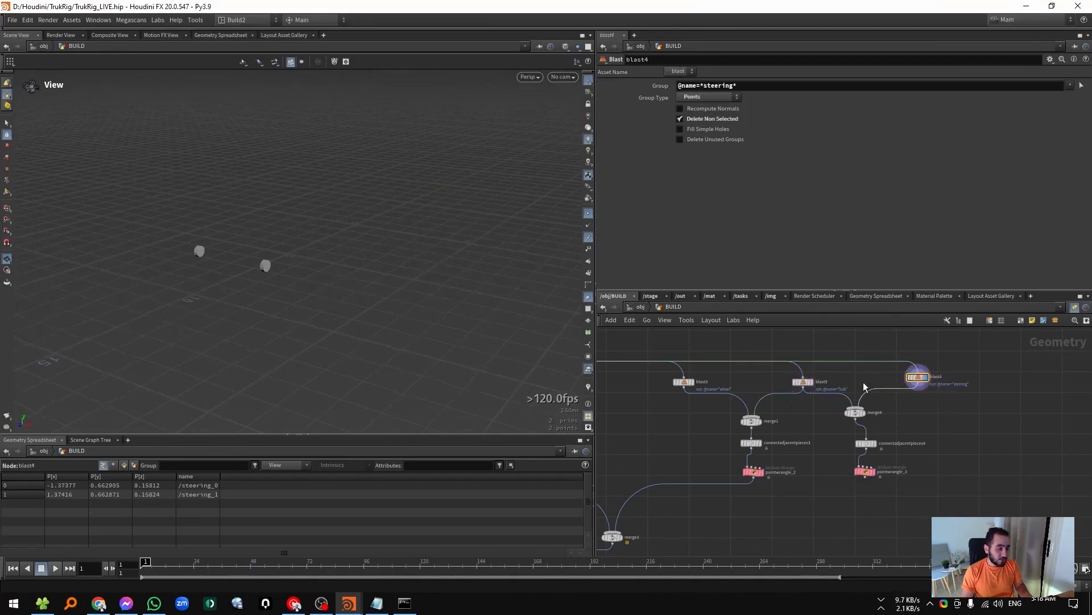
click(801, 382)
key(r)
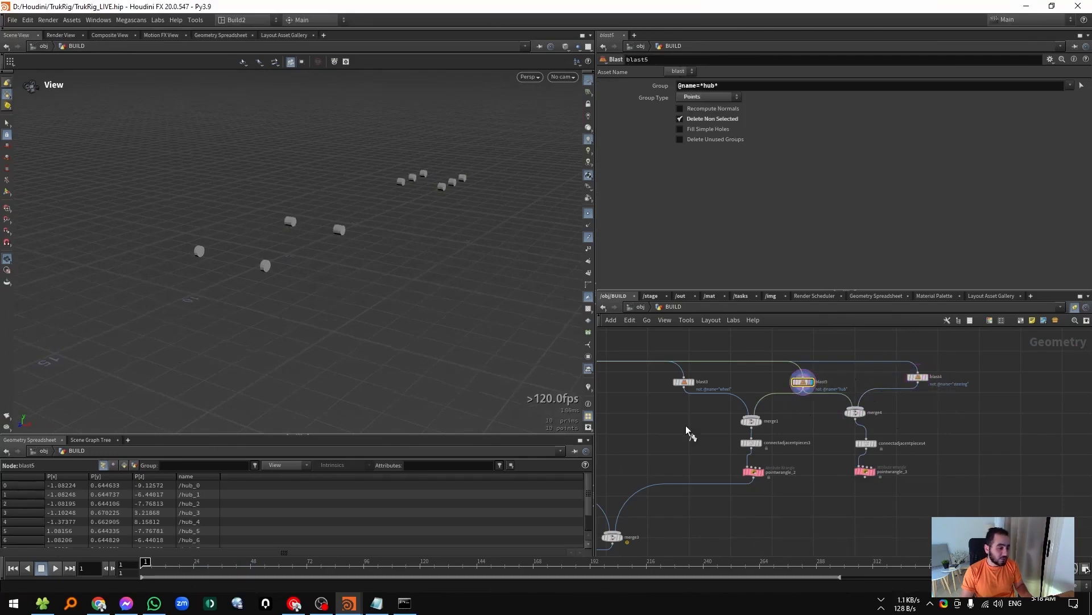
Sort the geometry spreadsheet by name and check the piece names in the hub blast, steering blast and steering wrangle.
click(205, 476)
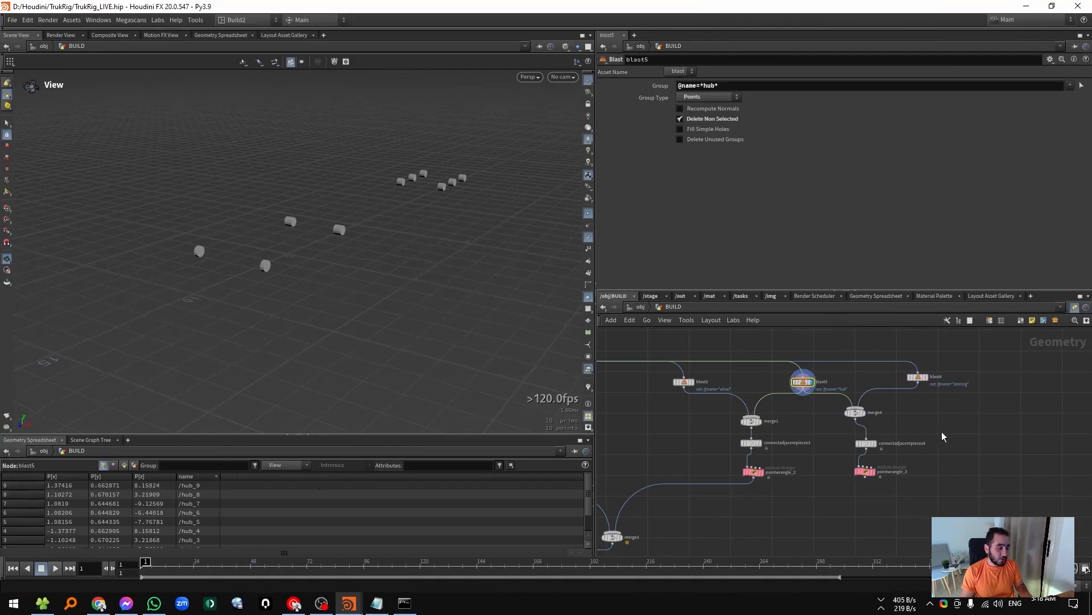
click(909, 374)
key(r)
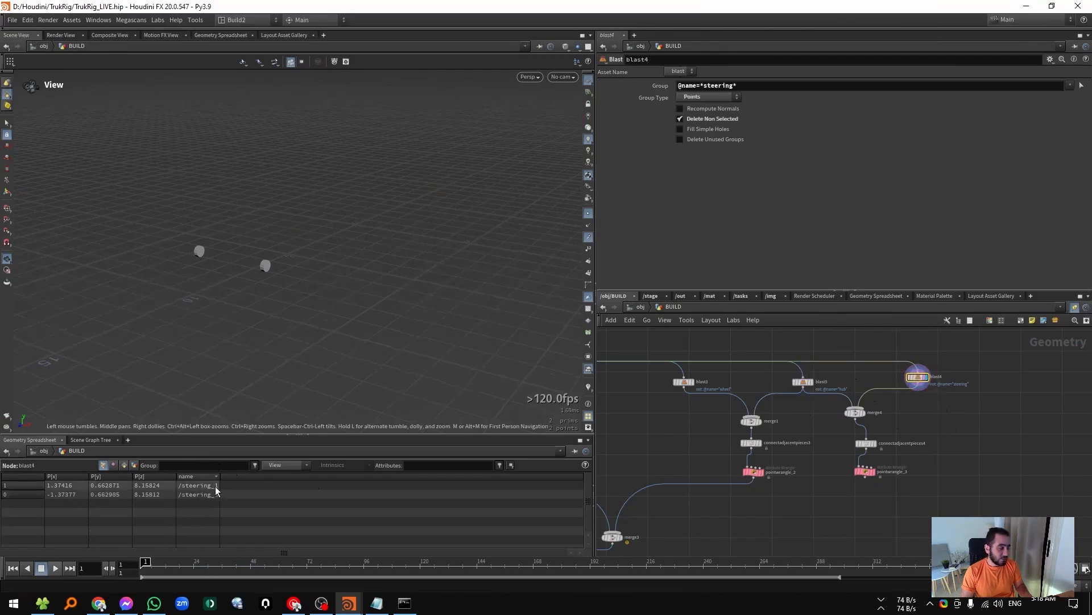
click(864, 472)
key(r)
Wire the steering wrangle into merge3 alongside the existing constraint branches.
middle_drag(842, 503, 867, 461)
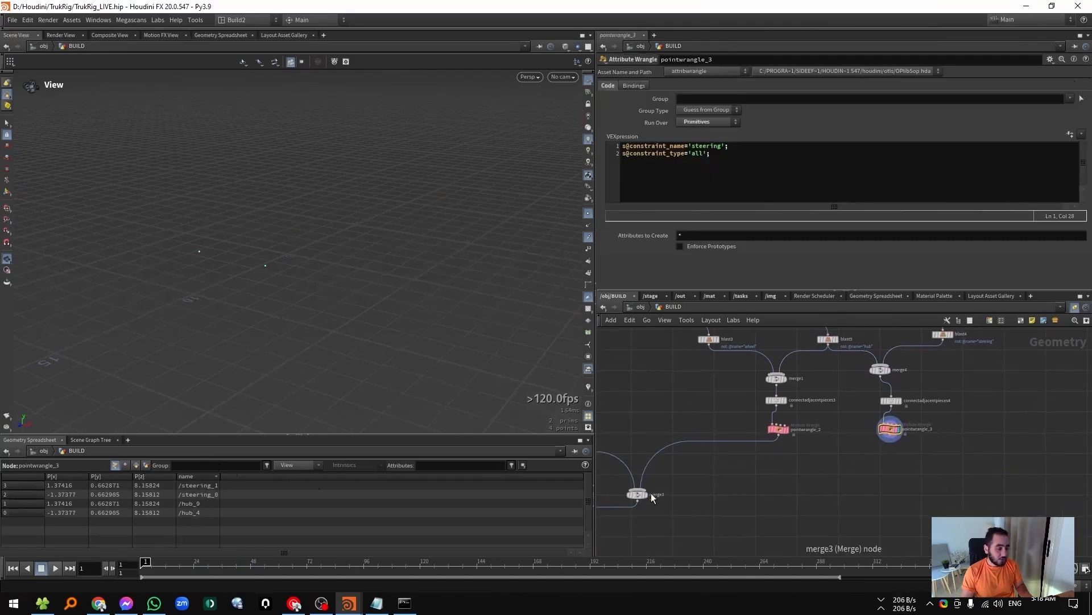
click(646, 493)
click(890, 436)
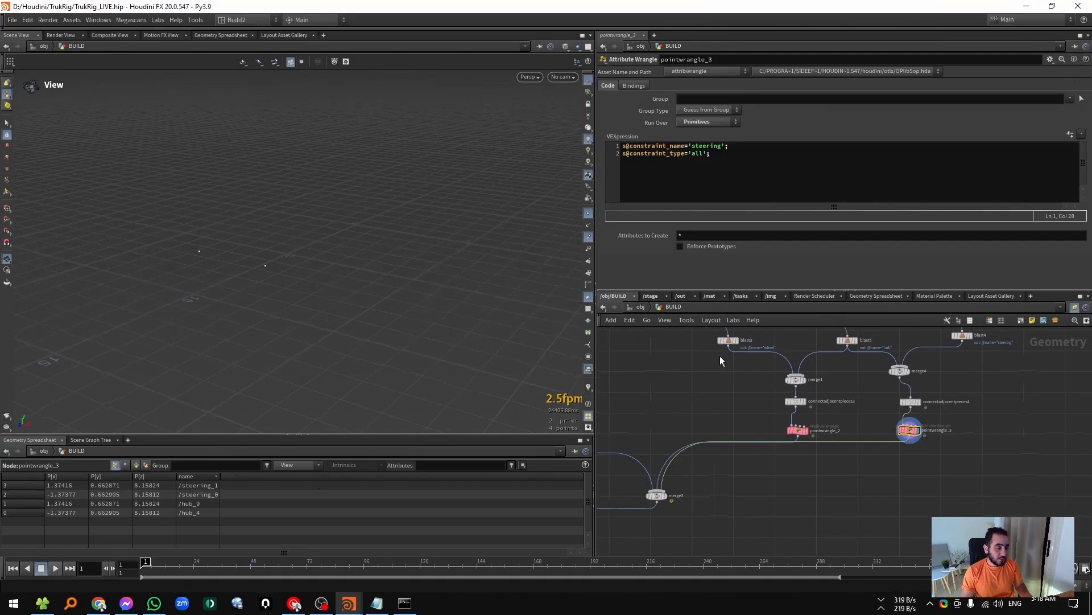
Inside the DOP network, duplicate the cone twist constraint relationship and space out the neighbouring constraint nodes.
click(856, 416)
scroll(861, 489, down, 5)
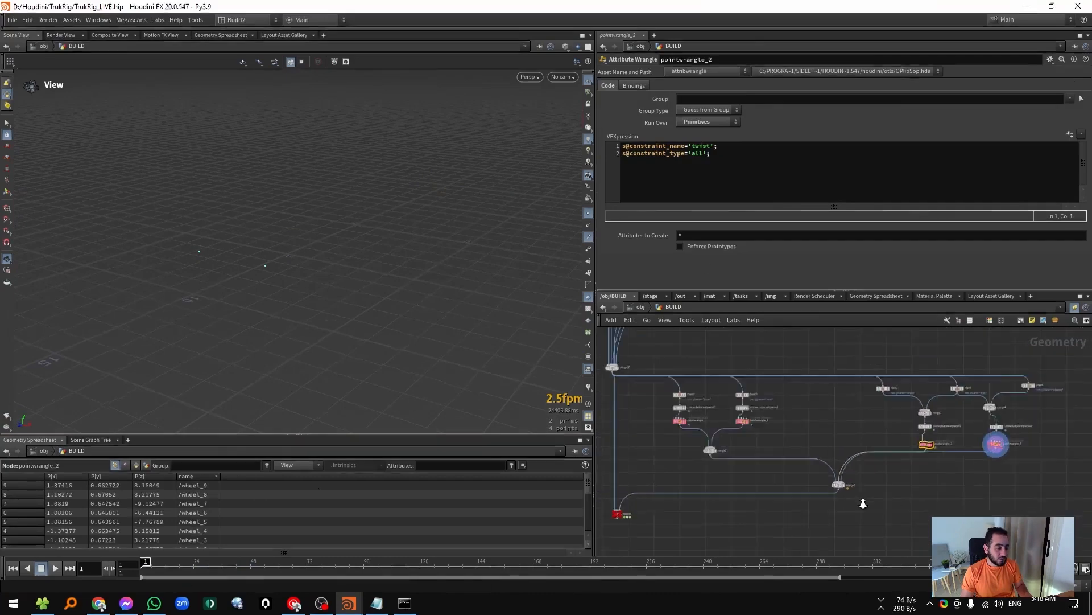
scroll(622, 507, up, 3)
double_click(631, 503)
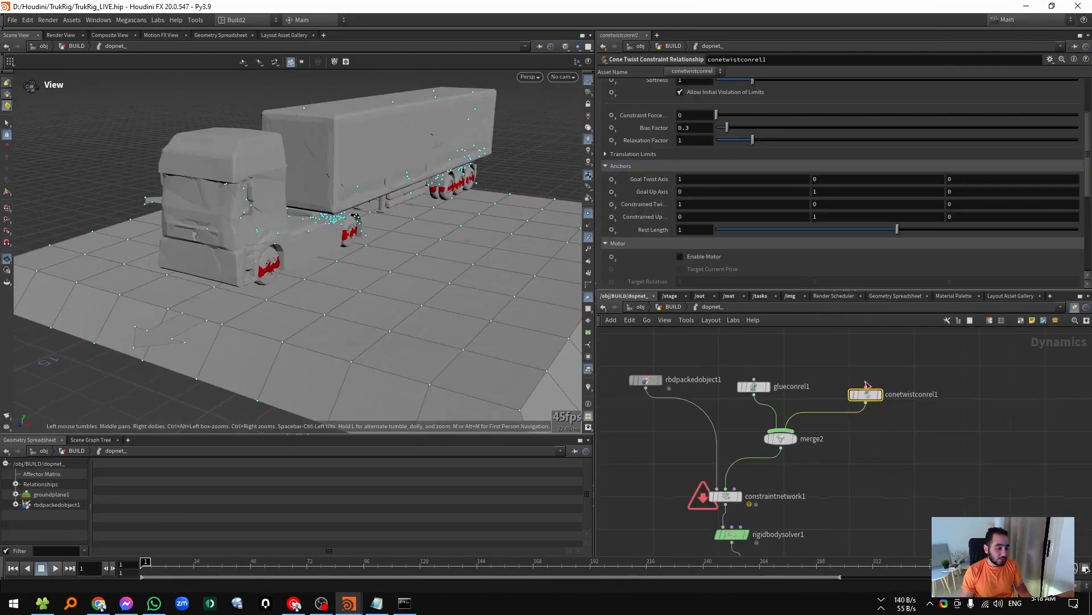
drag(866, 385, 910, 401)
drag(791, 392, 792, 355)
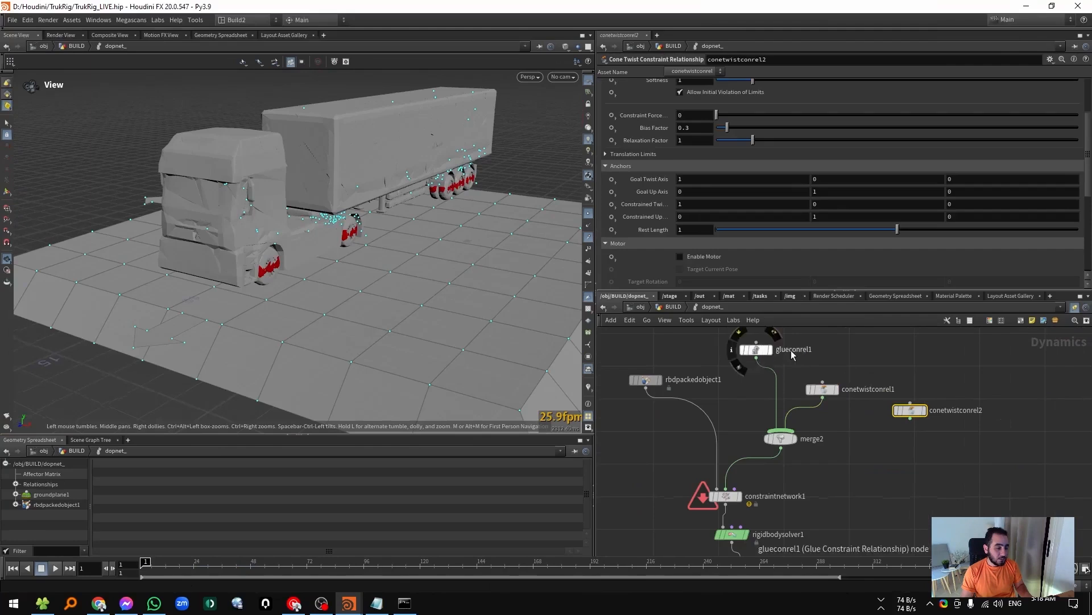
Rename the original cone twist constraint node twist and its copy steering.
double_click(871, 391)
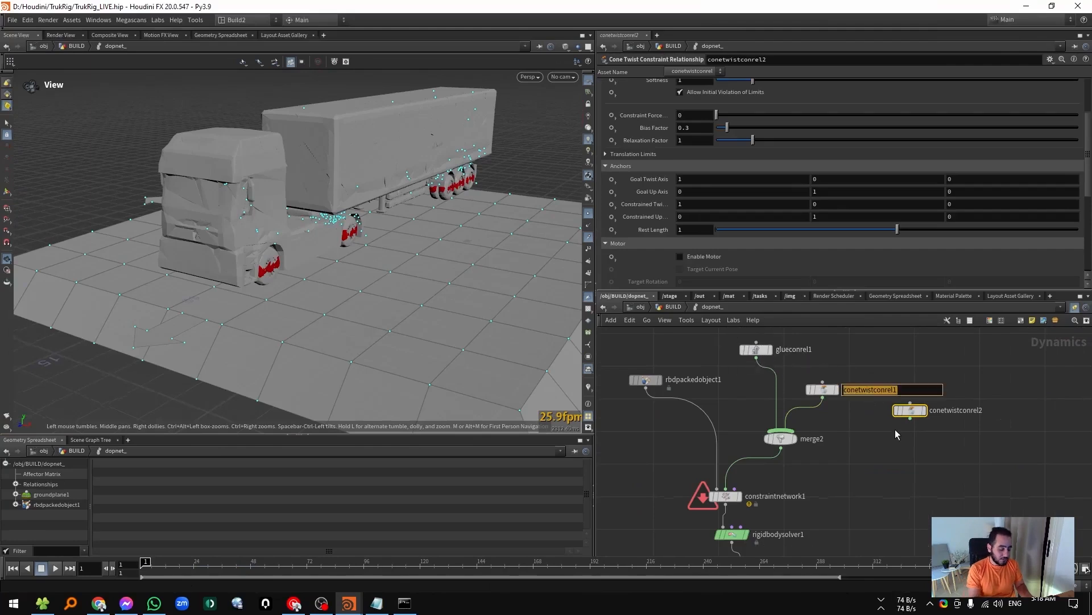
text(t)
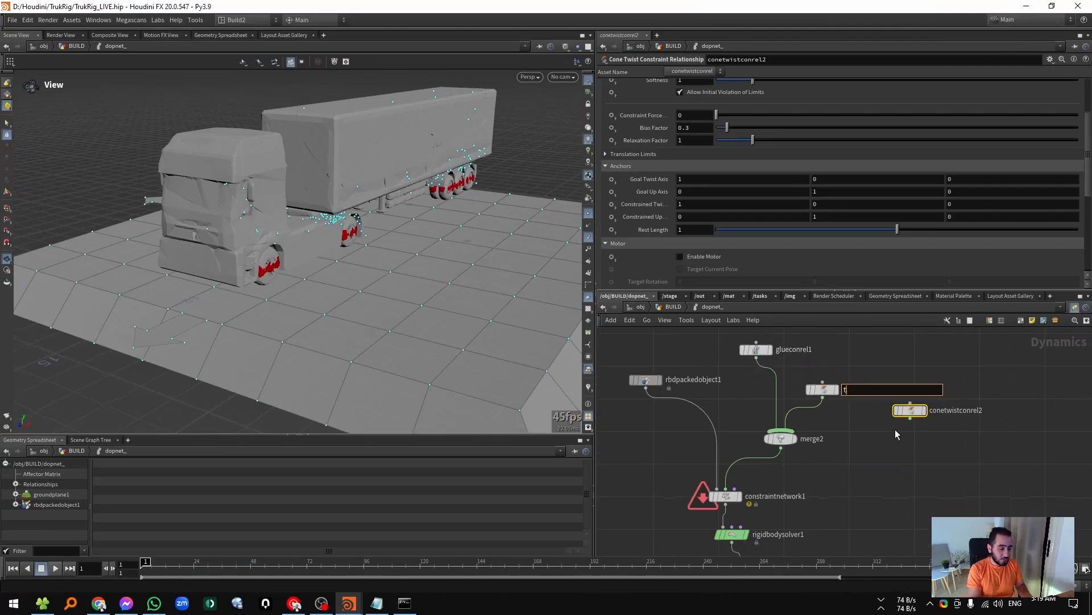
text(wist)
key(Return)
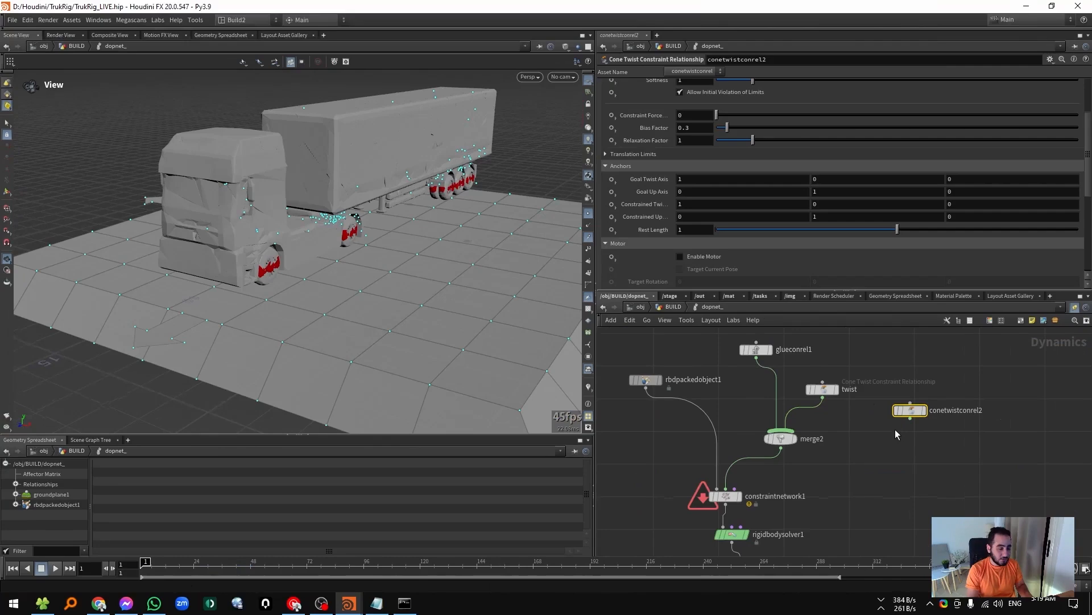
double_click(959, 411)
text(steeri)
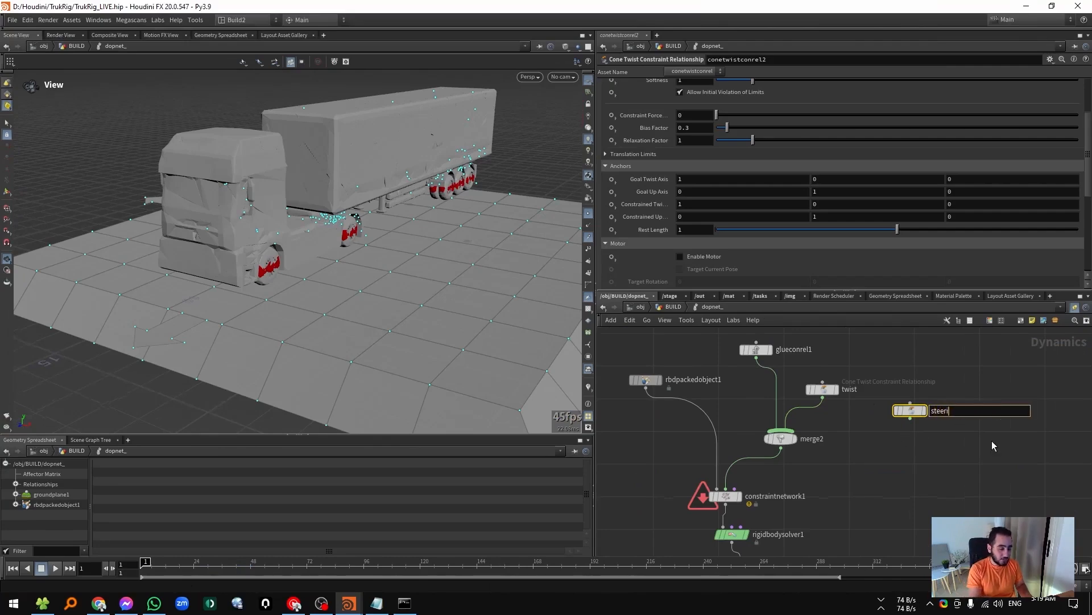
text(ng)
key(Return)
Wire the steering constraint into merge2 and set its data name to steering.
drag(780, 431, 910, 429)
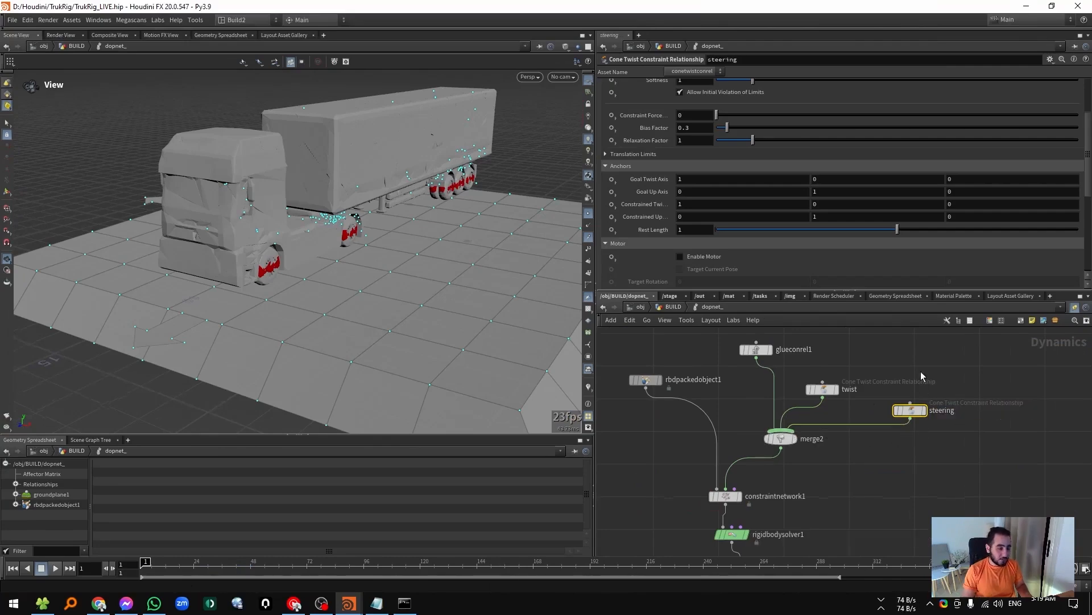
scroll(776, 231, down, 8)
click(699, 273)
text(steer)
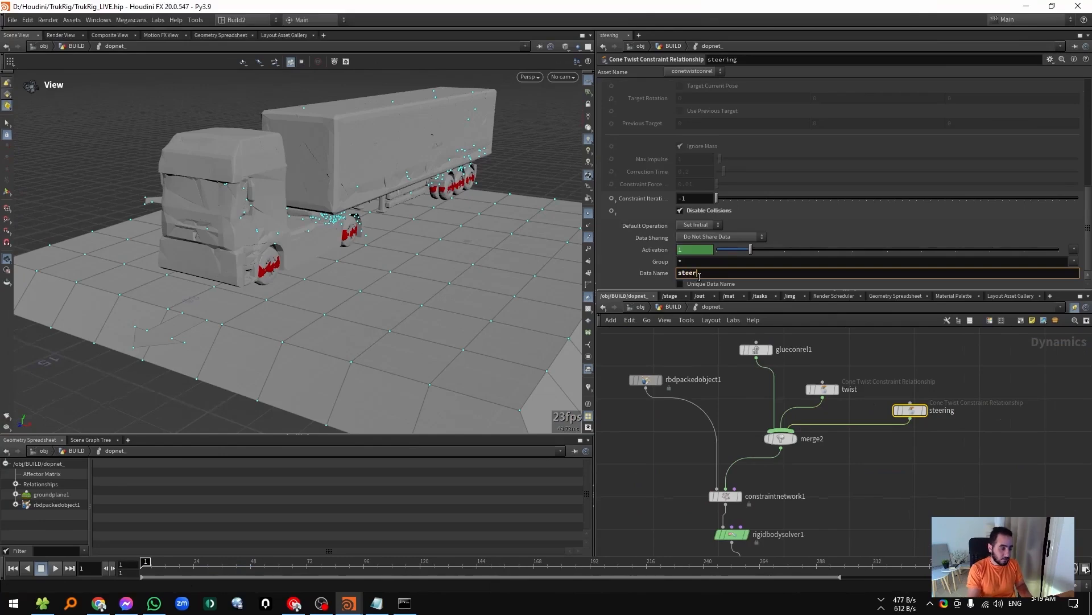
text(ing)
key(Return)
Set the steering constraint's Max Twist rotation limit to 0.
scroll(284, 239, up, 5)
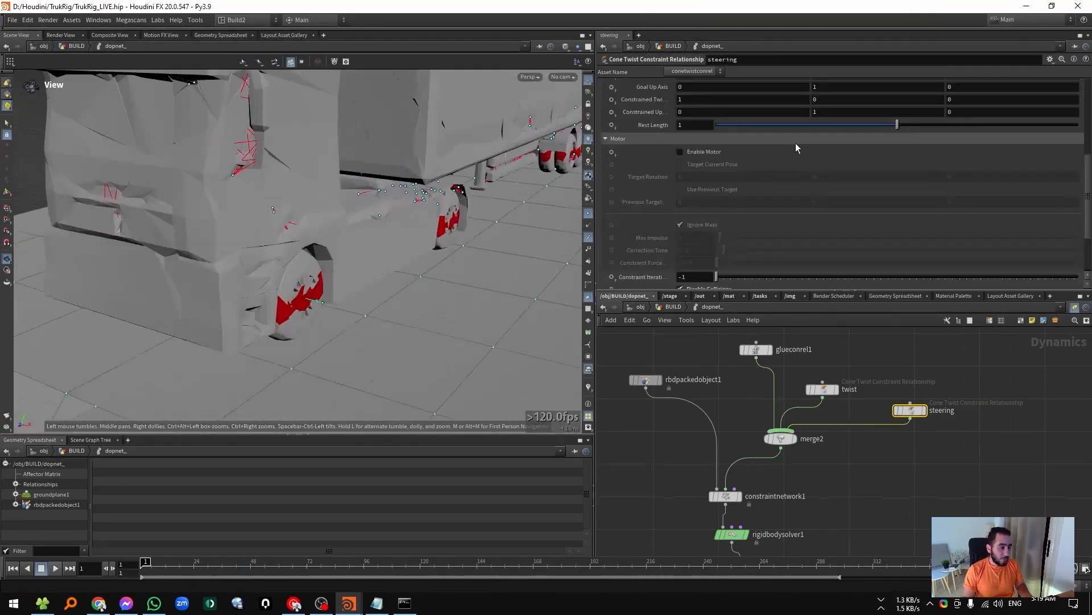
scroll(796, 148, up, 8)
scroll(796, 147, up, 2)
drag(352, 251, 294, 252)
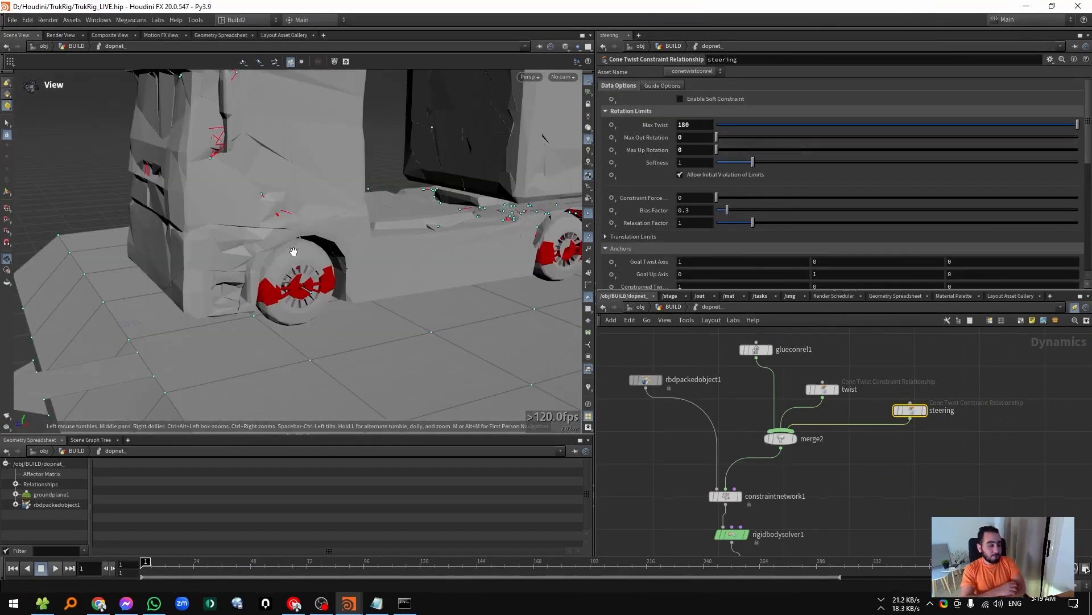
drag(752, 122, 711, 124)
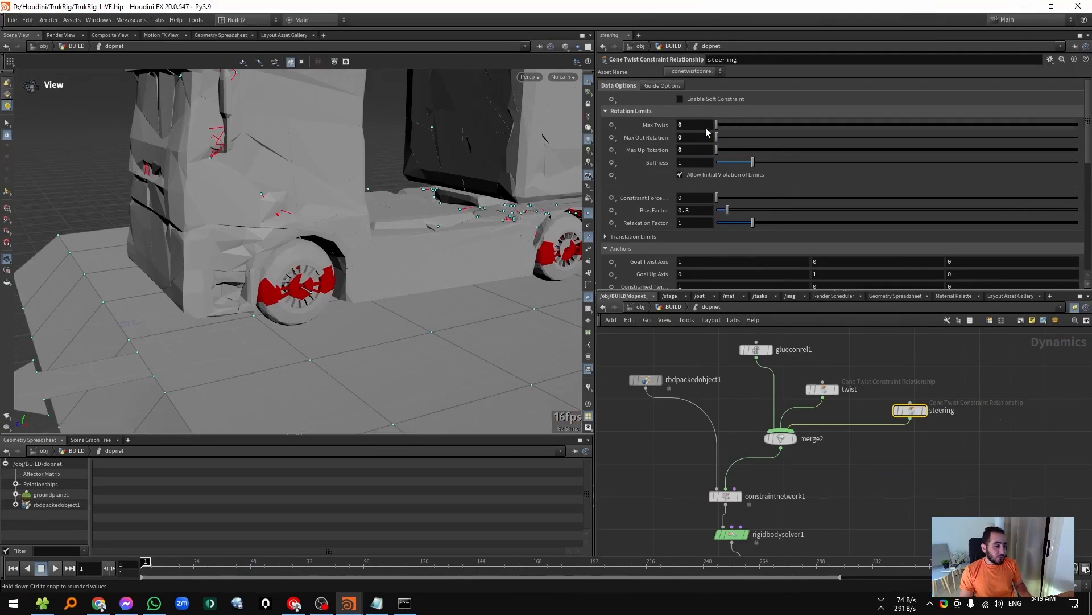
Set the steering constraint's Max Out Rotation to 50, checking its guide at the front wheel.
drag(284, 267, 250, 305)
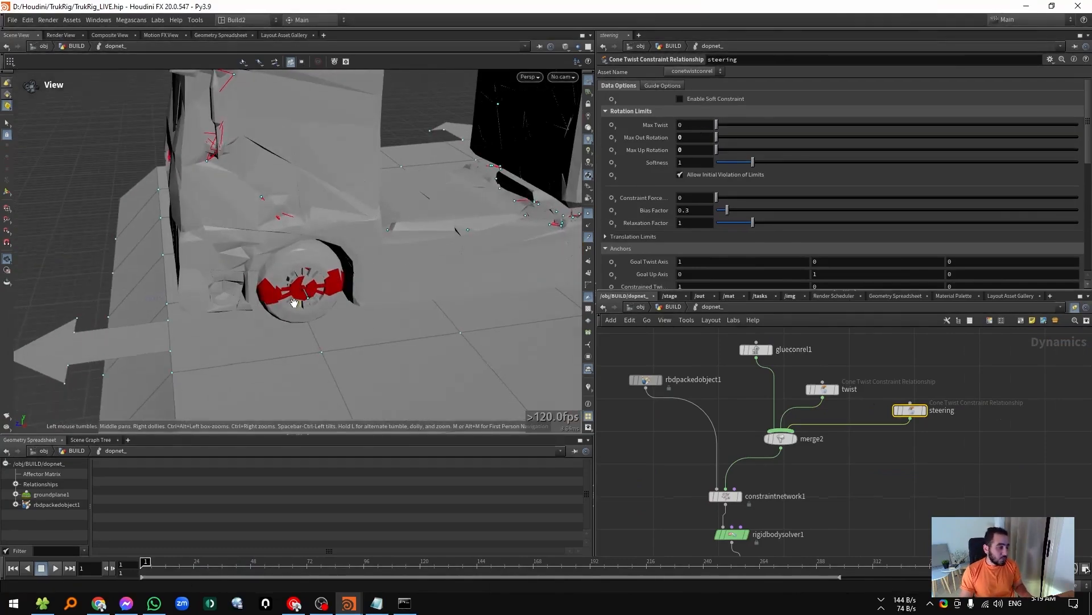
drag(717, 137, 780, 137)
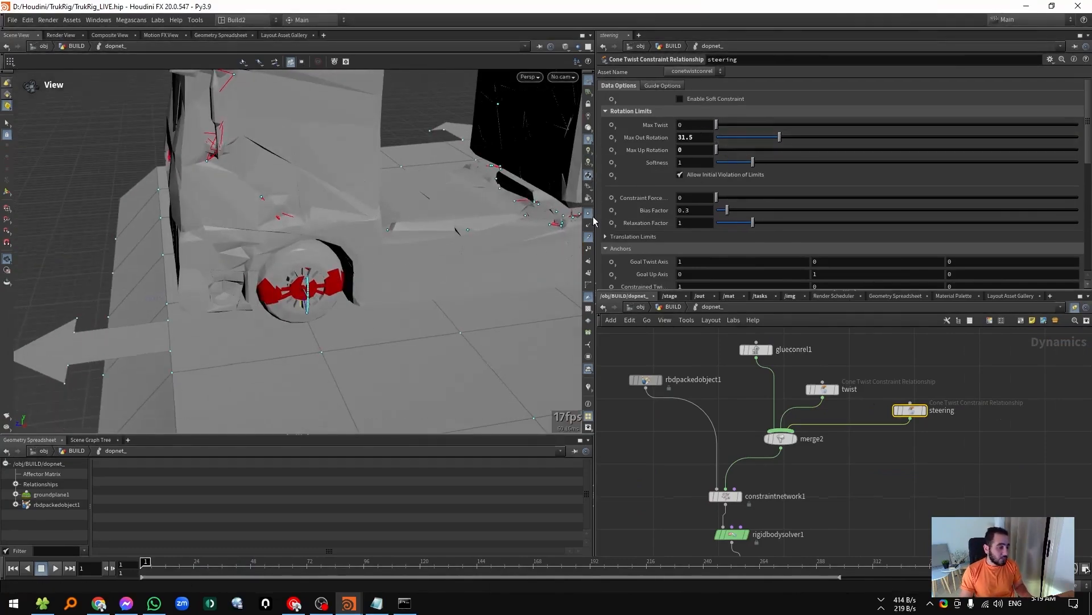
drag(473, 239, 328, 303)
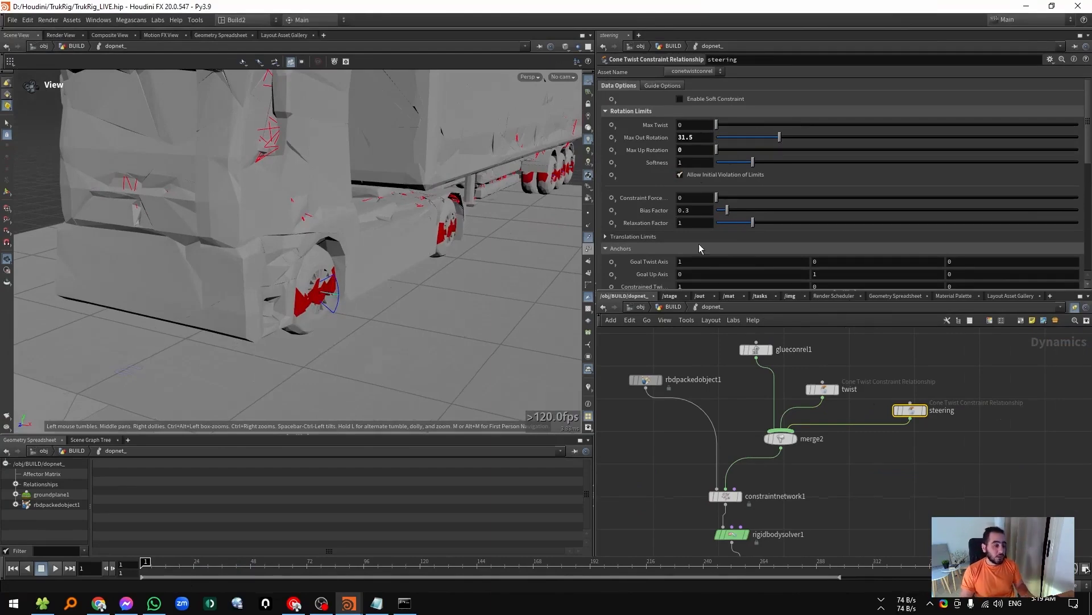
drag(786, 139, 812, 139)
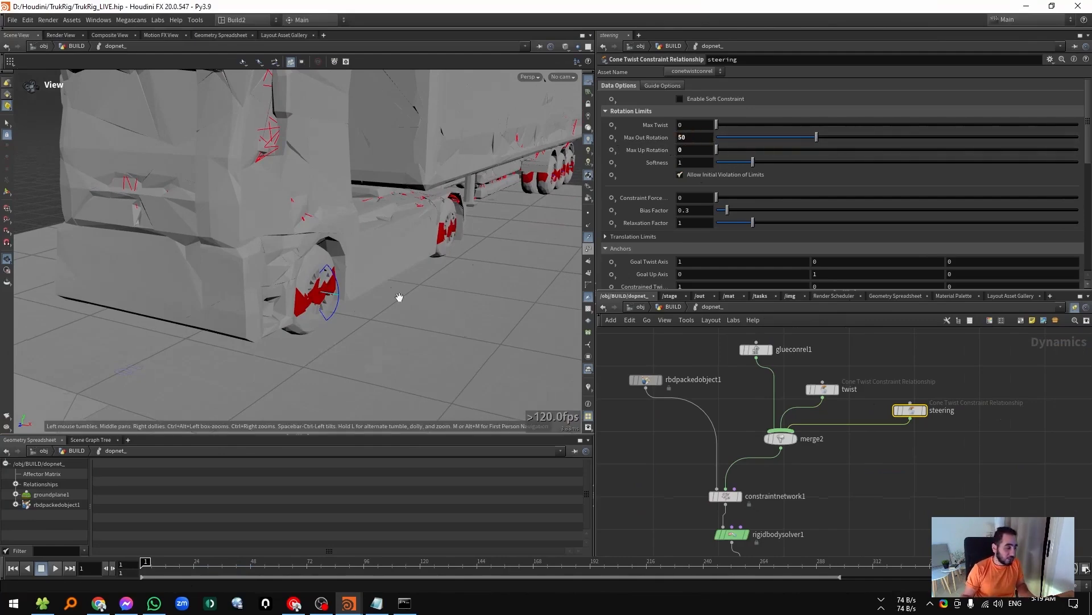
Link the steering constraint's Constrained Twist Axis and Constrained Up Axis to the matching goal axes with relative channel references.
drag(320, 296, 636, 265)
scroll(684, 213, down, 2)
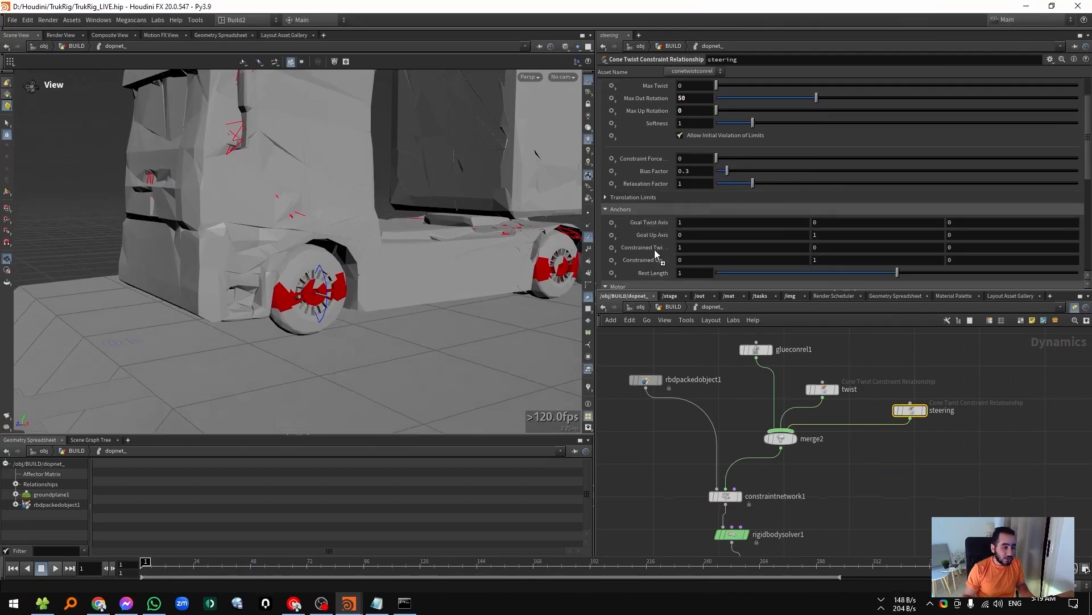
drag(653, 251, 653, 250)
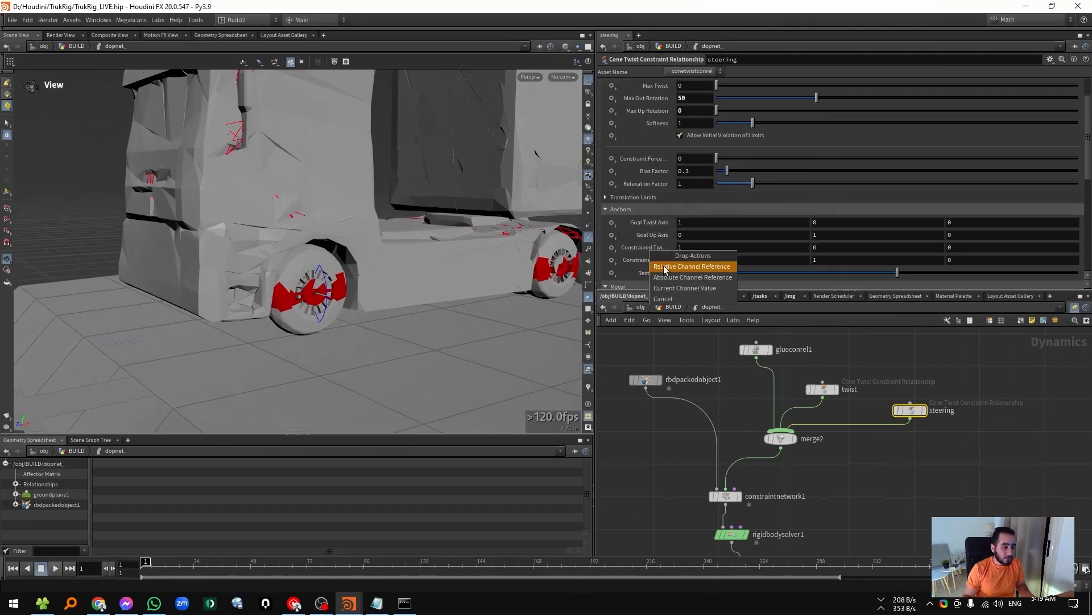
click(700, 264)
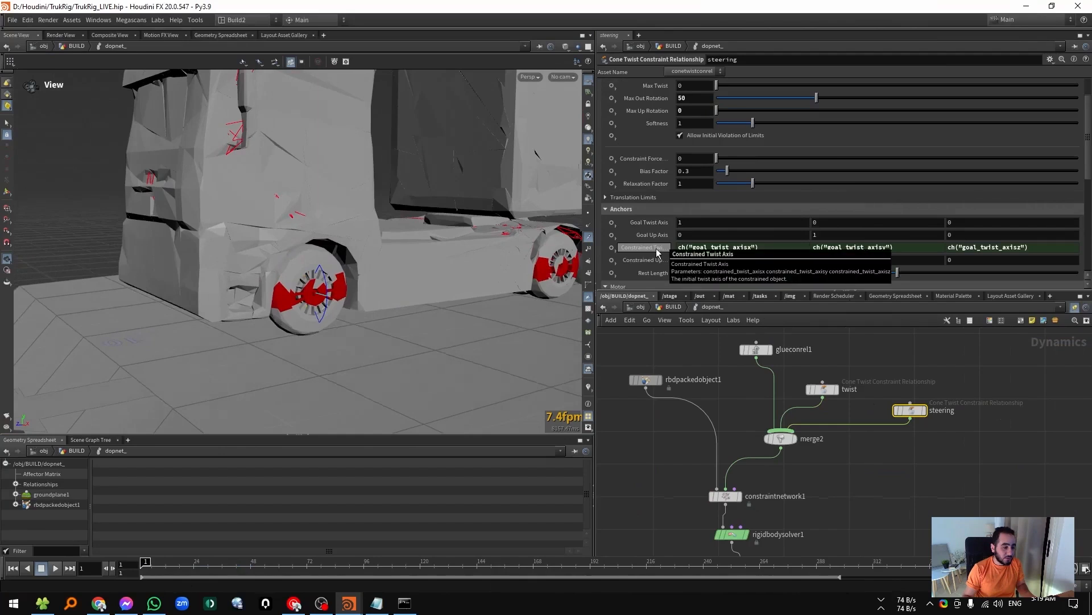
drag(654, 260, 654, 262)
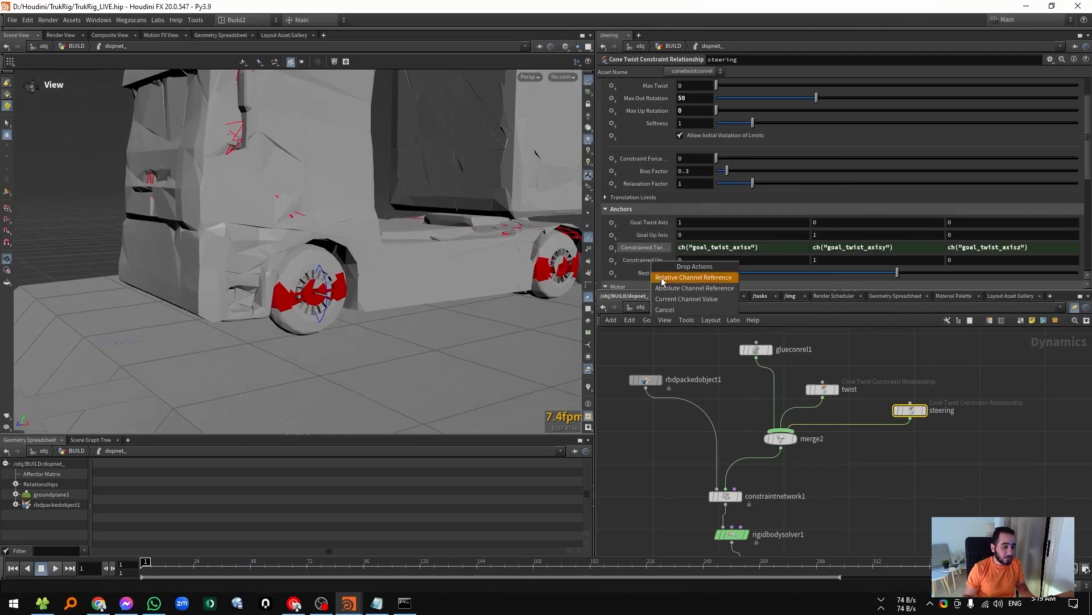
click(662, 278)
click(651, 262)
click(649, 248)
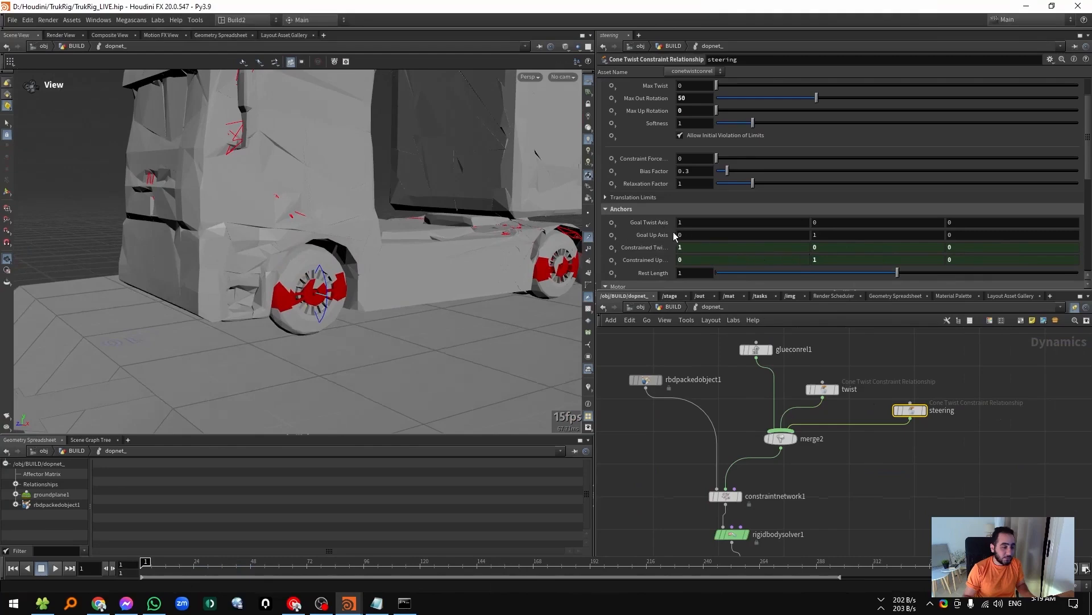
Set the steering constraint's Goal Twist Axis to 0, 0, 1.
drag(325, 296, 453, 243)
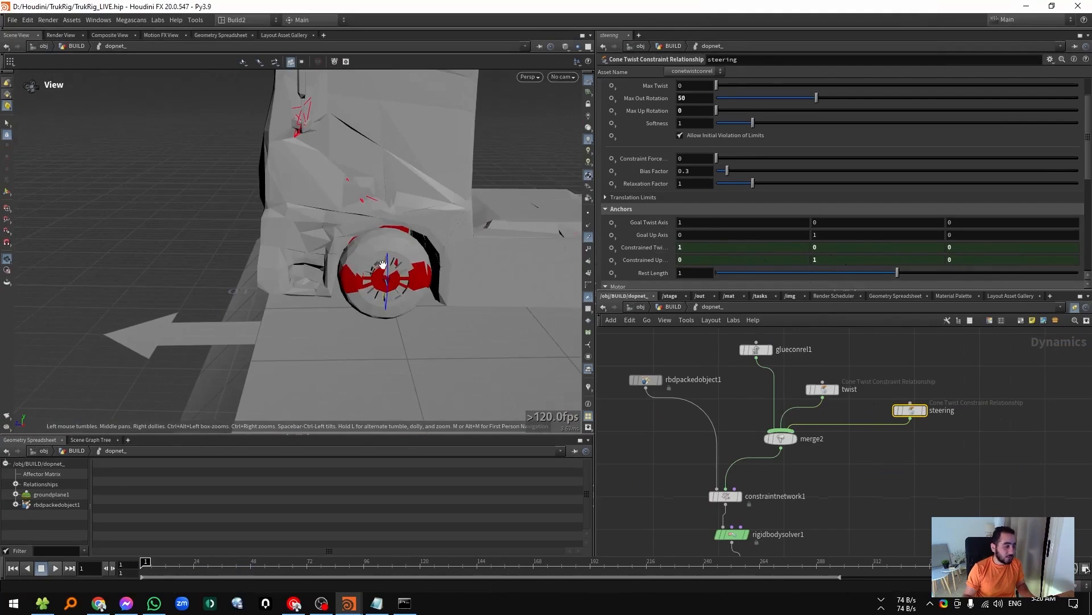
click(745, 226)
text(0)
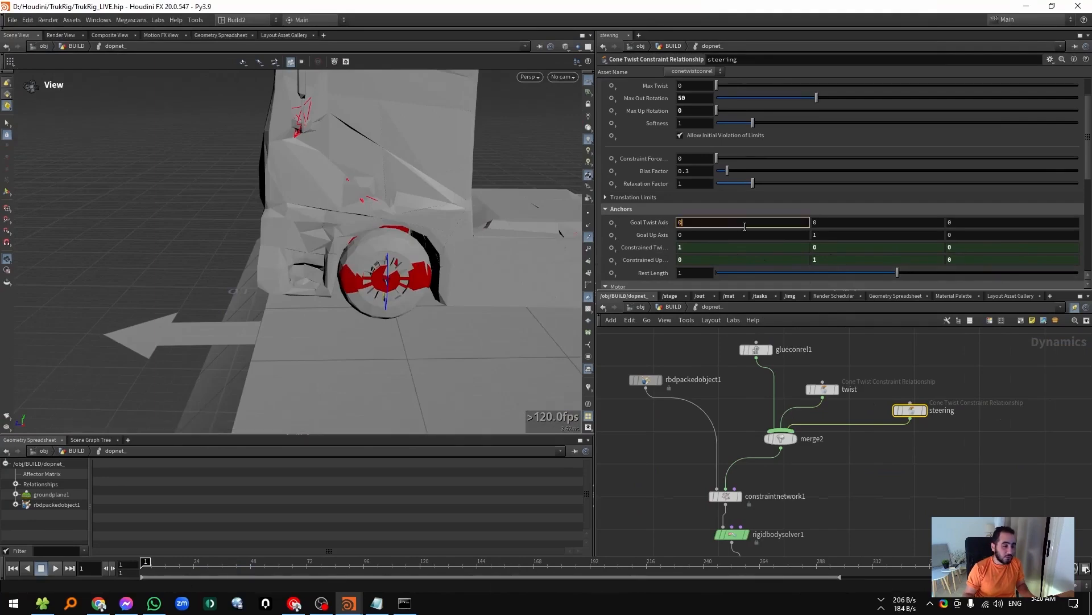
key(Tab)
key(Tab)
text(1)
key(Return)
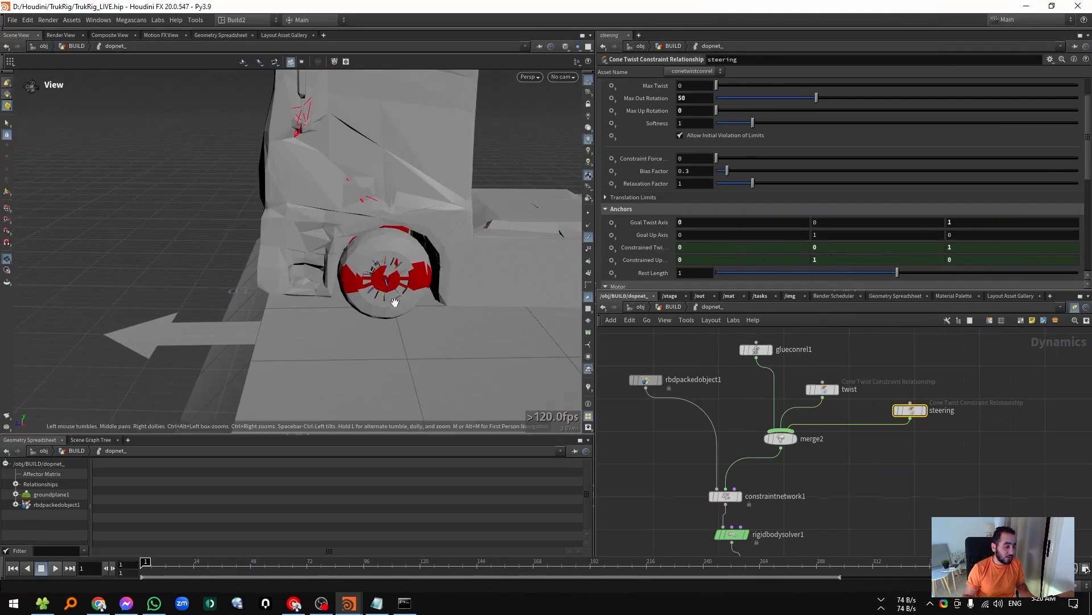
Turn off Display Geometry on rbdpackedobject1 and examine the orientation of the steering constraint guides.
scroll(361, 281, up, 5)
drag(361, 281, 402, 292)
click(646, 379)
click(611, 188)
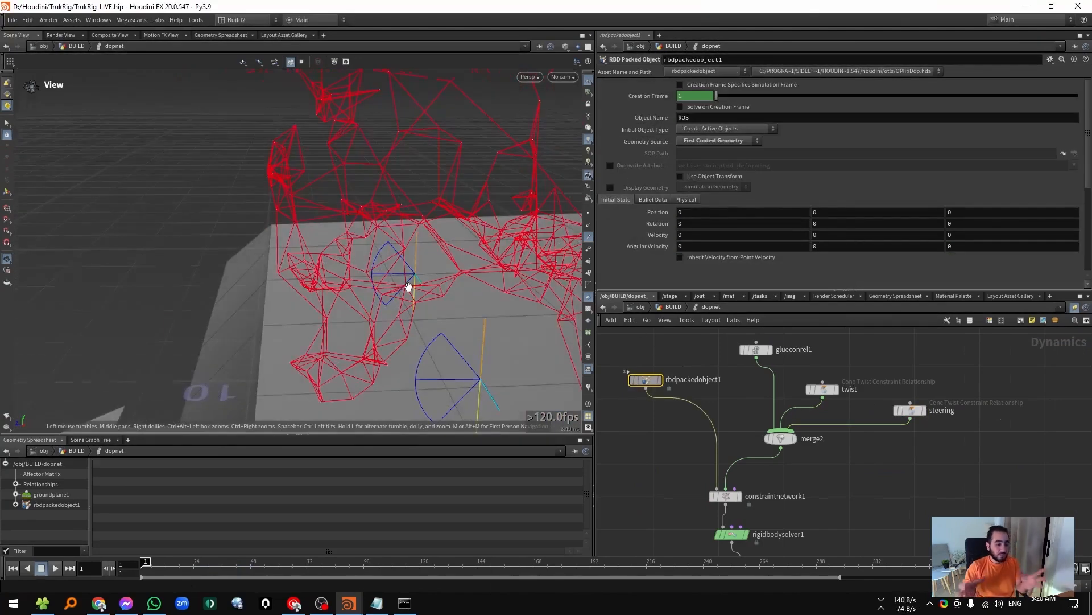
drag(409, 286, 439, 246)
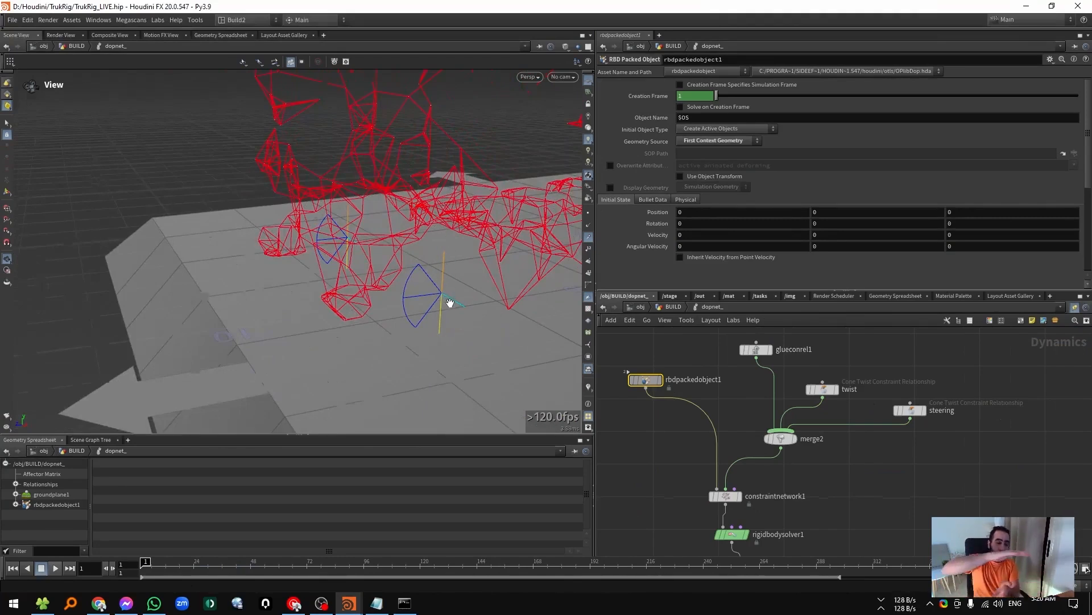
Set the steering constraint's Goal Up Axis to 1, 0, 0.
click(909, 410)
click(689, 234)
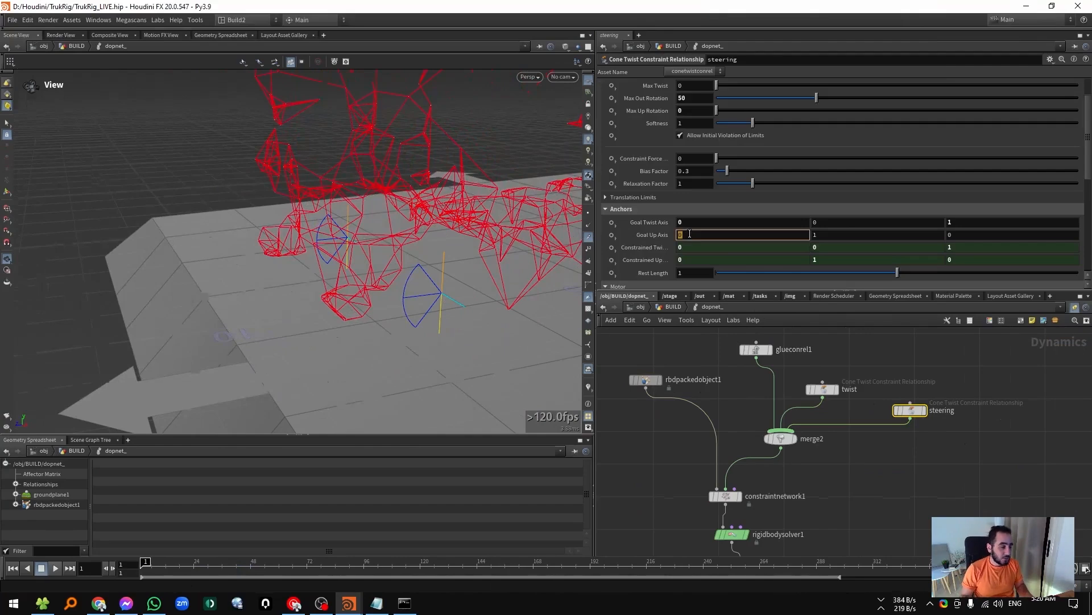
text(1)
key(Tab)
text(0)
key(Return)
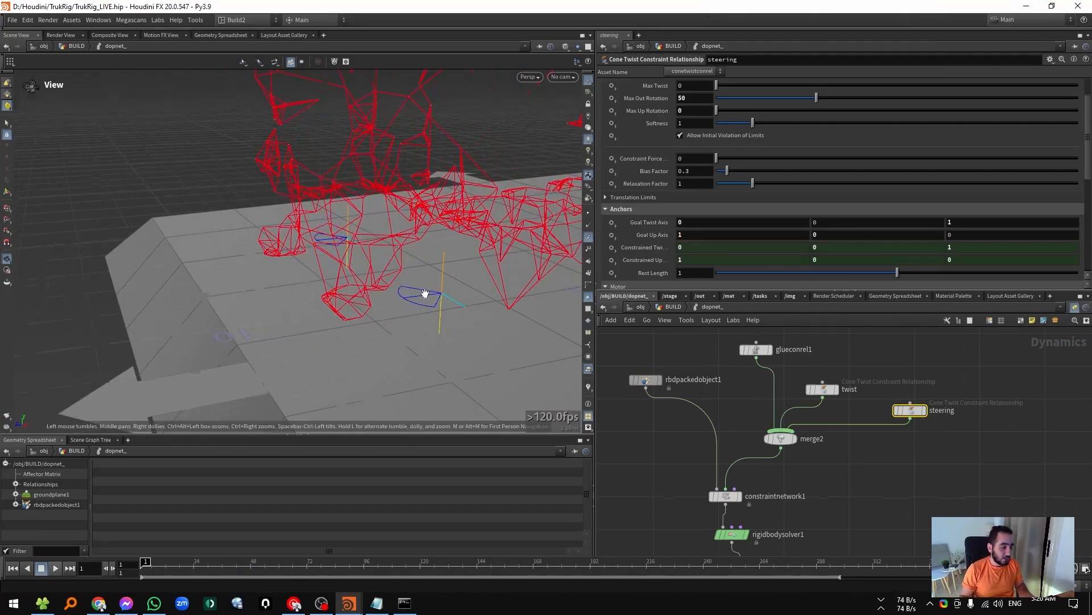
Turn Display Geometry back on for rbdpackedobject1 and play the simulation to check the front wheels.
mouse_move(424, 294)
mouse_down()
mouse_move(465, 297)
mouse_move(369, 326)
mouse_move(418, 297)
mouse_up()
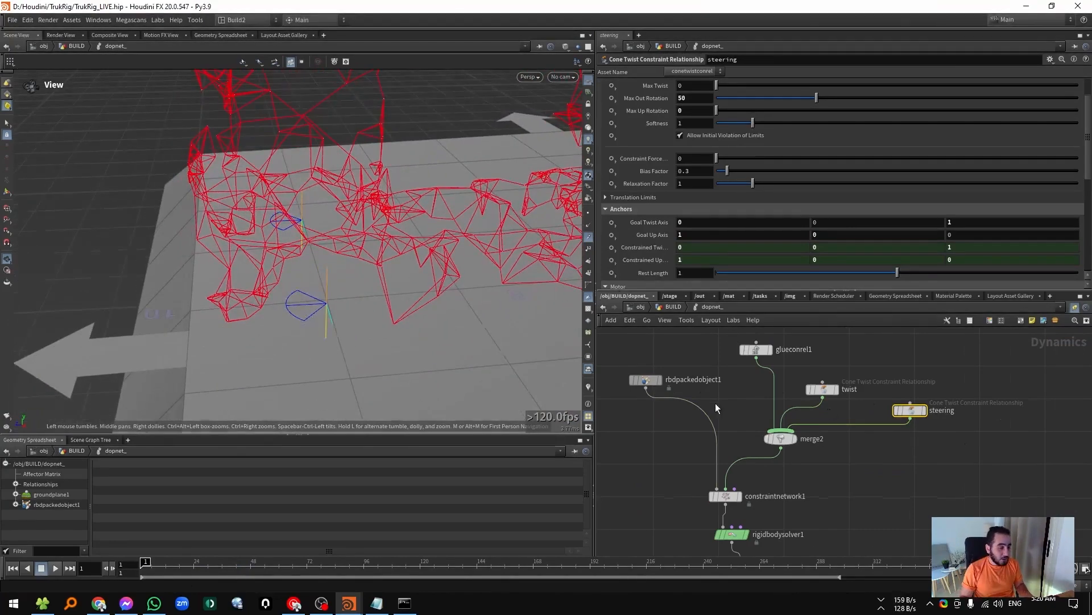
click(645, 380)
click(610, 187)
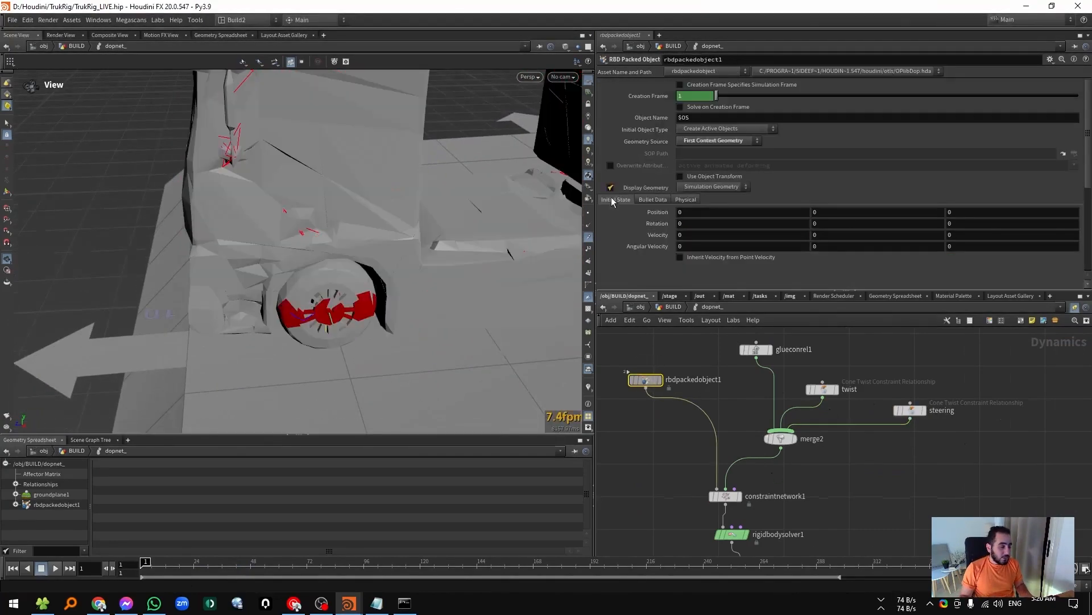
right_drag(367, 243, 314, 263)
drag(314, 263, 310, 239)
key(Up)
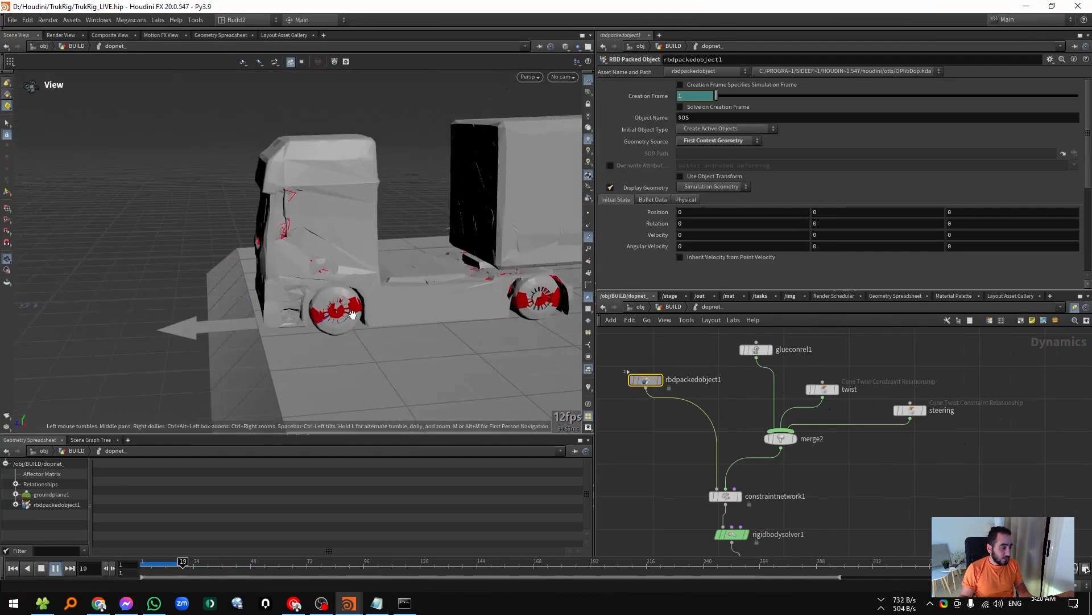
drag(334, 302, 234, 302)
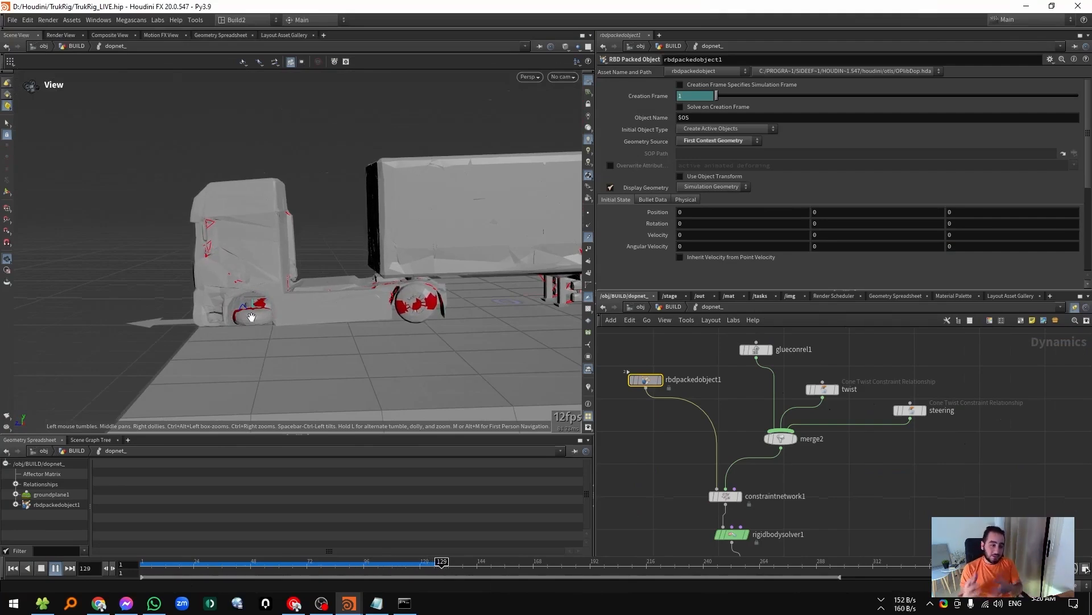
Rewind the simulation to the first frame and return to the BUILD geometry network.
key(ctrl+Up)
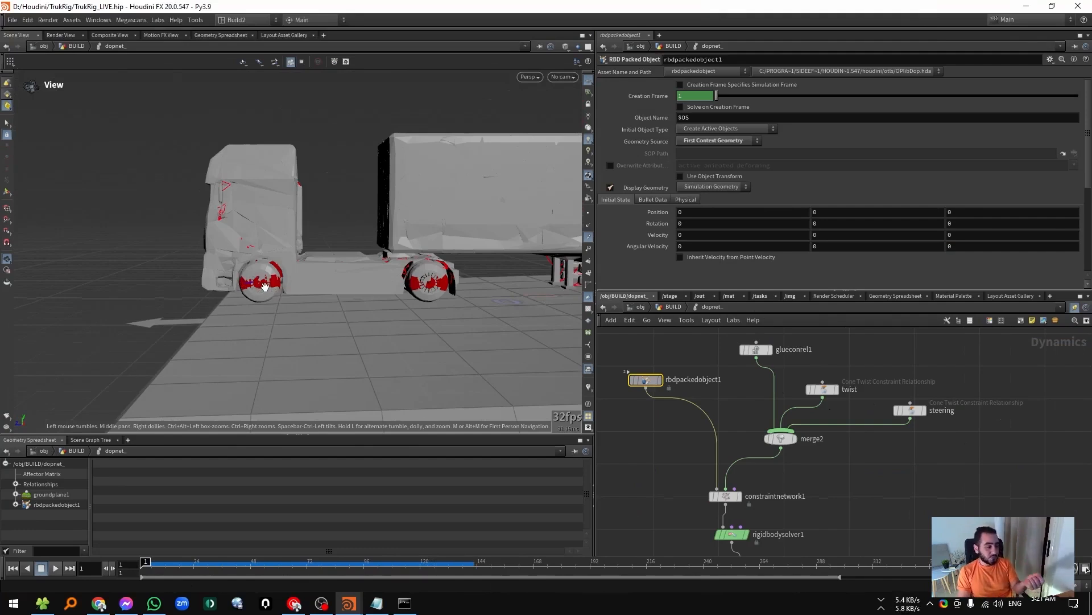
click(674, 307)
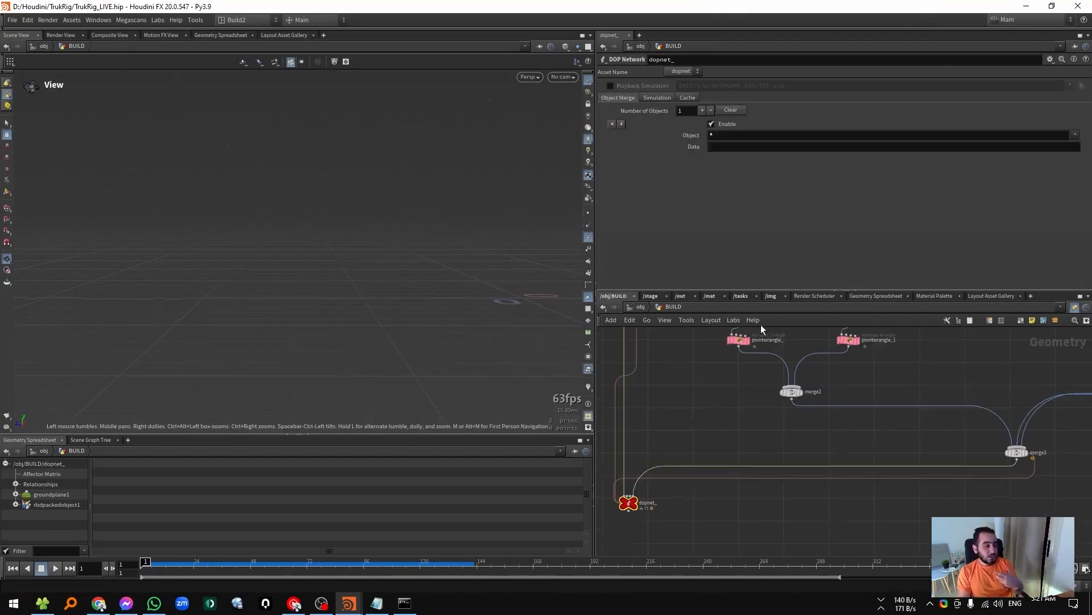
scroll(891, 432, down, 5)
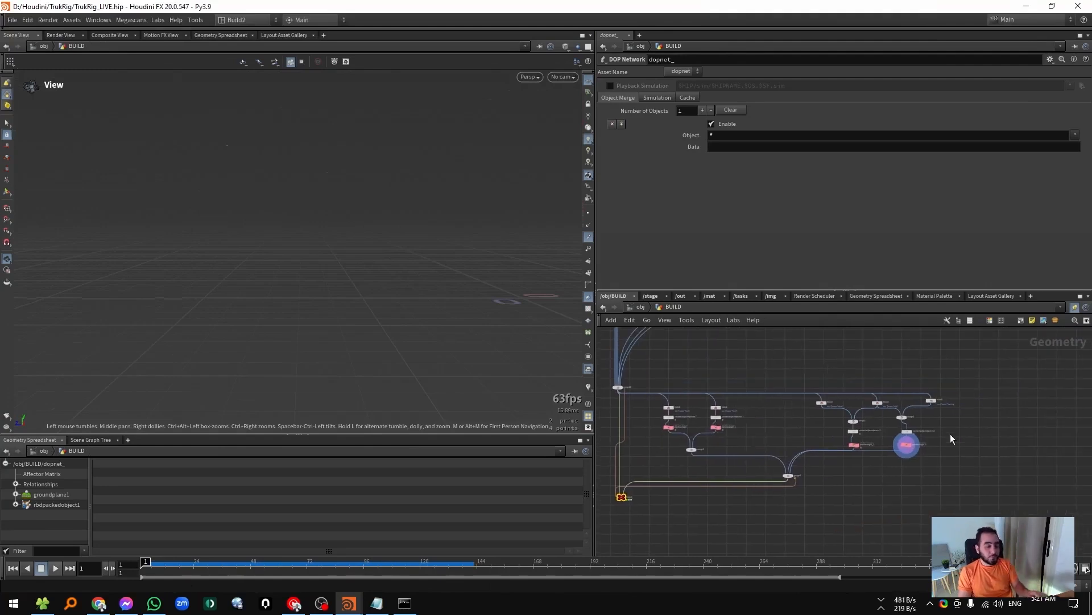
Merge the wheel pieces from blast3 and the steering pieces from blast4 in a new Merge node beside merge4.
scroll(951, 433, up, 4)
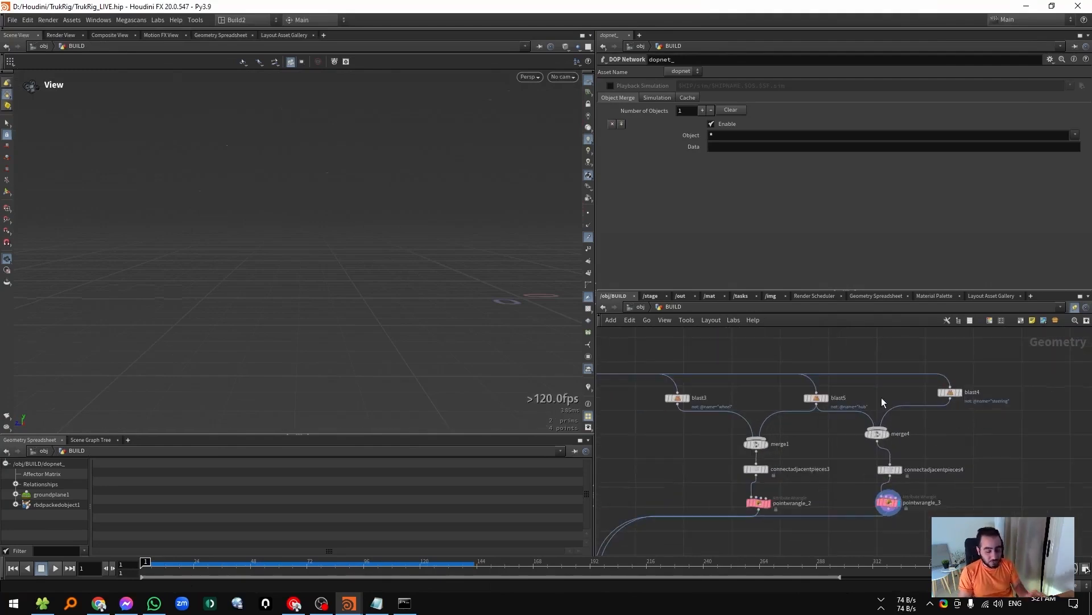
click(950, 392)
click(677, 398)
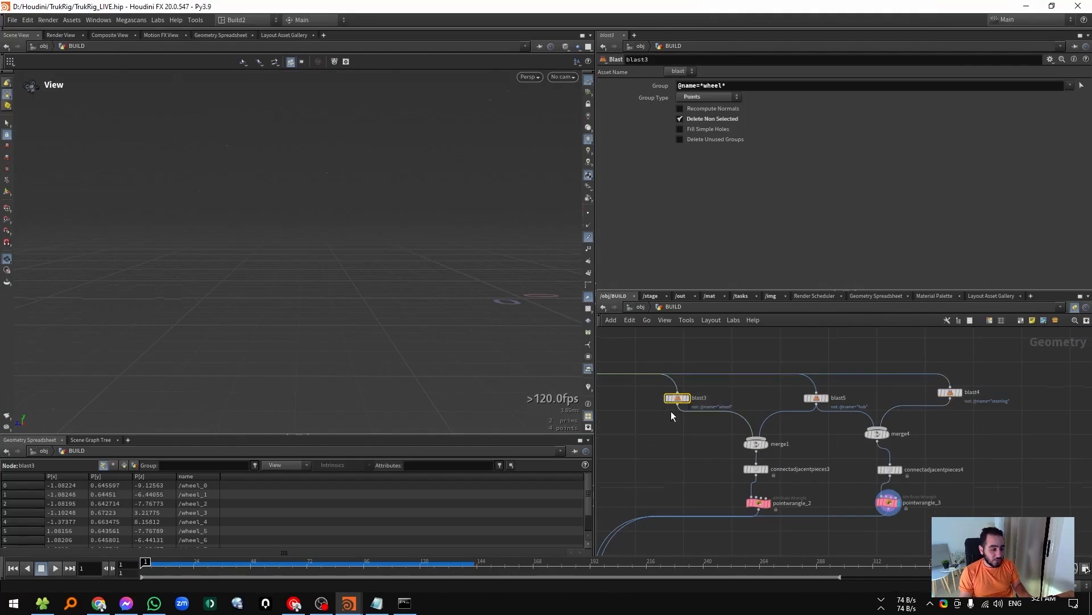
drag(991, 406, 924, 367)
key(alt+m)
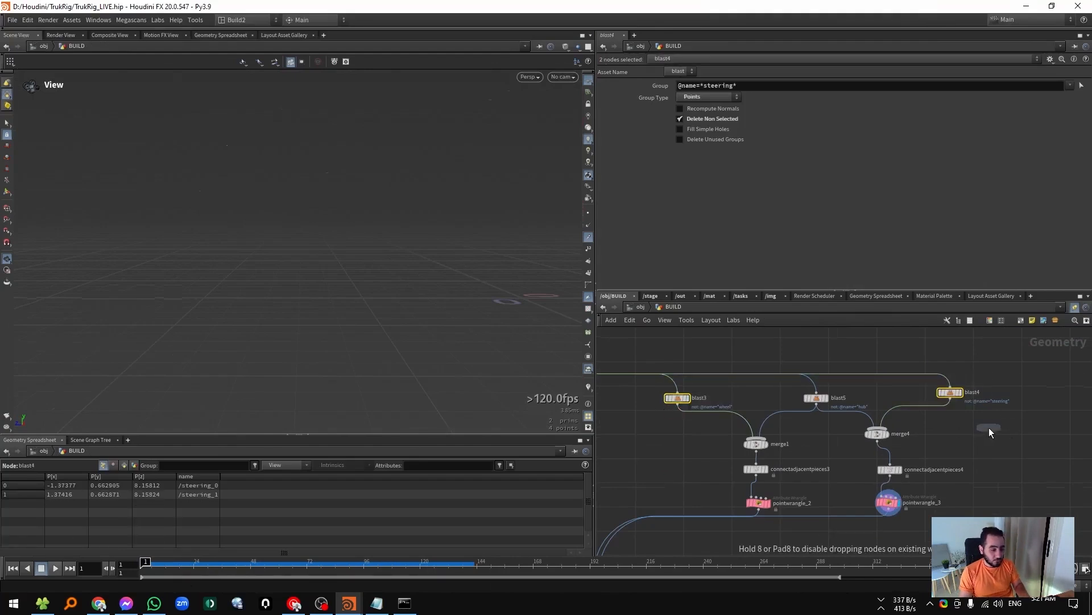
click(989, 428)
Display blast3, blast4 and their new merge in turn to check the wheel and steering pieces.
drag(646, 402, 646, 404)
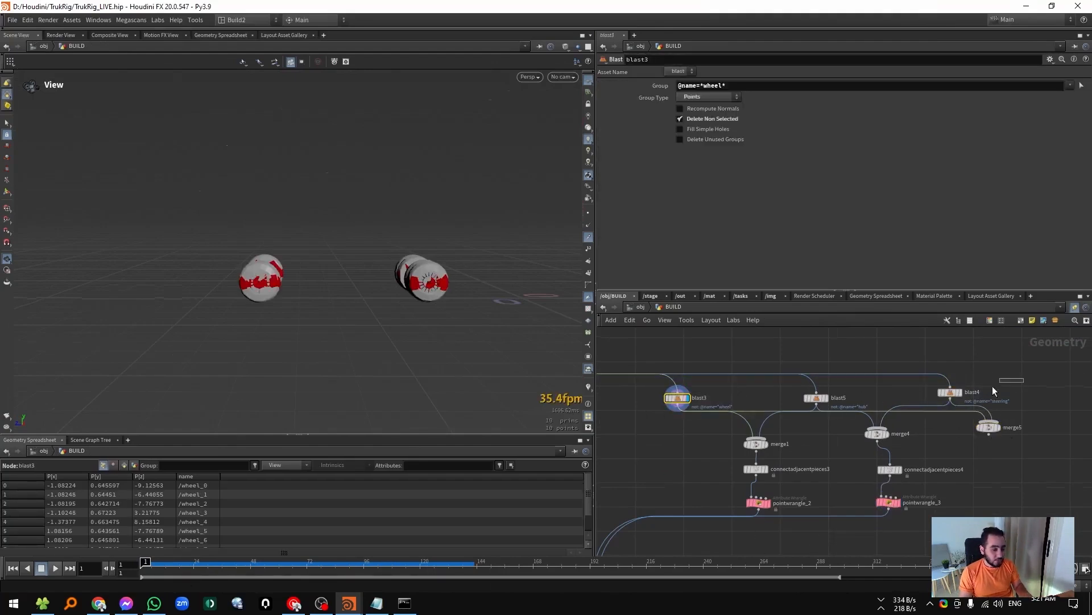
drag(993, 391, 936, 405)
middle_drag(1003, 458, 925, 443)
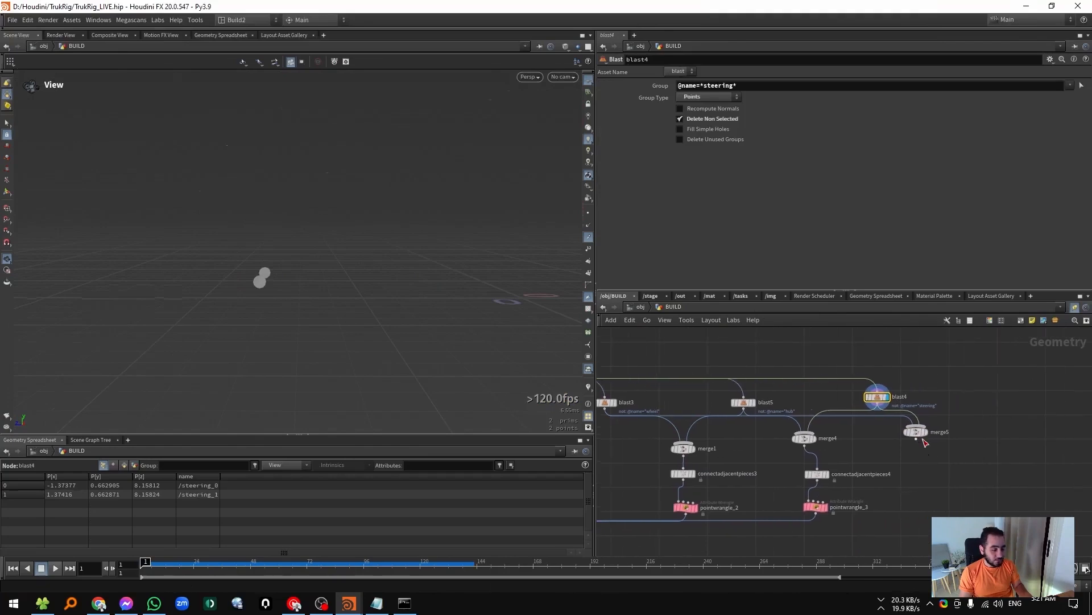
click(915, 433)
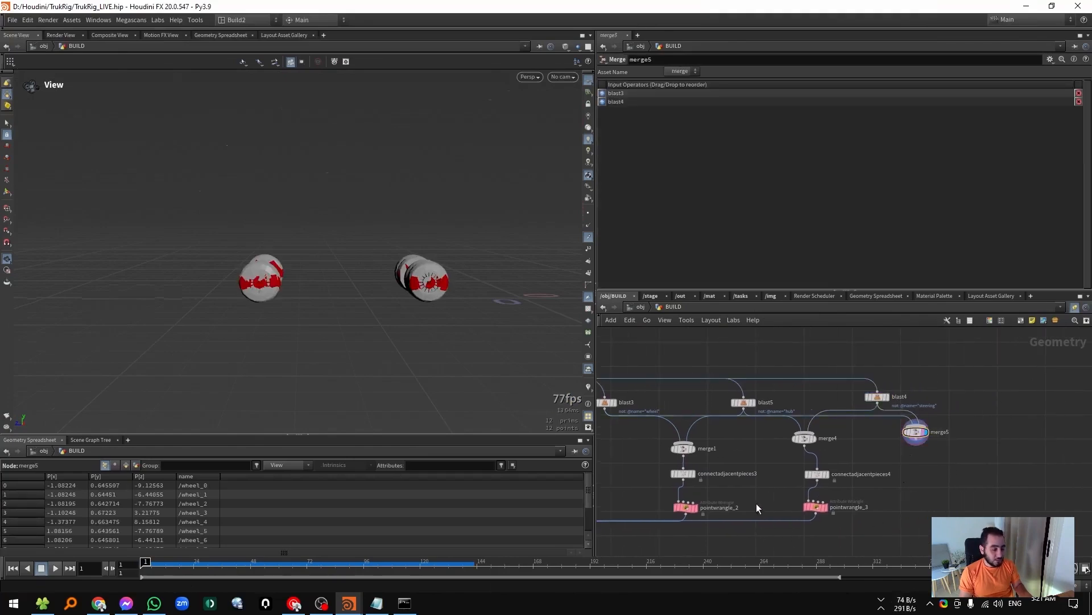
Duplicate the twist wrangle pointwrangle_2, feed it from the new wheel-steering merge, and wire its output into the constraint merge.
click(687, 507)
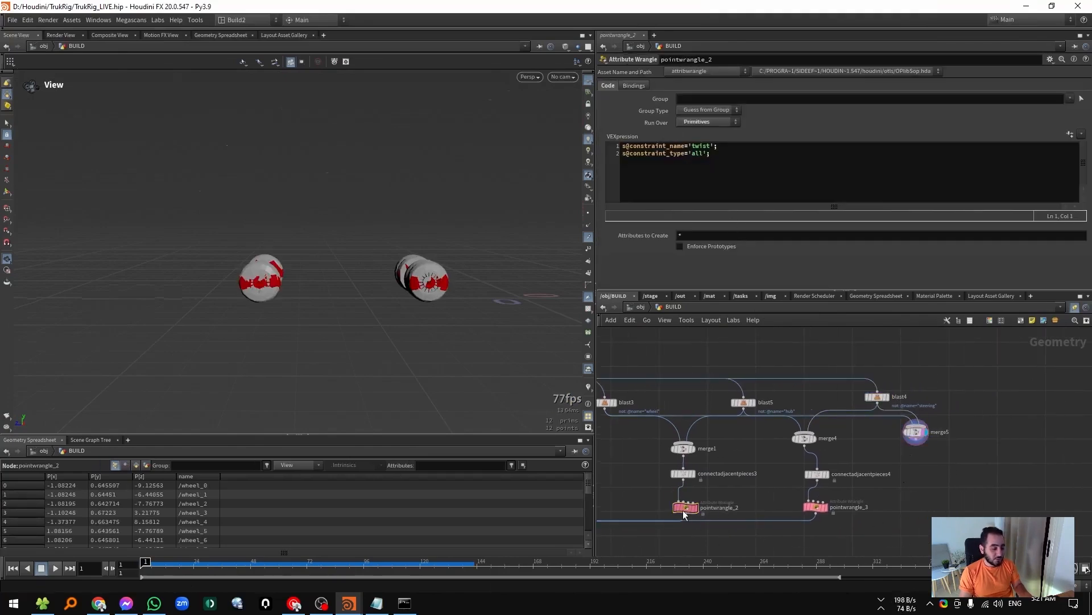
click(922, 510)
click(918, 442)
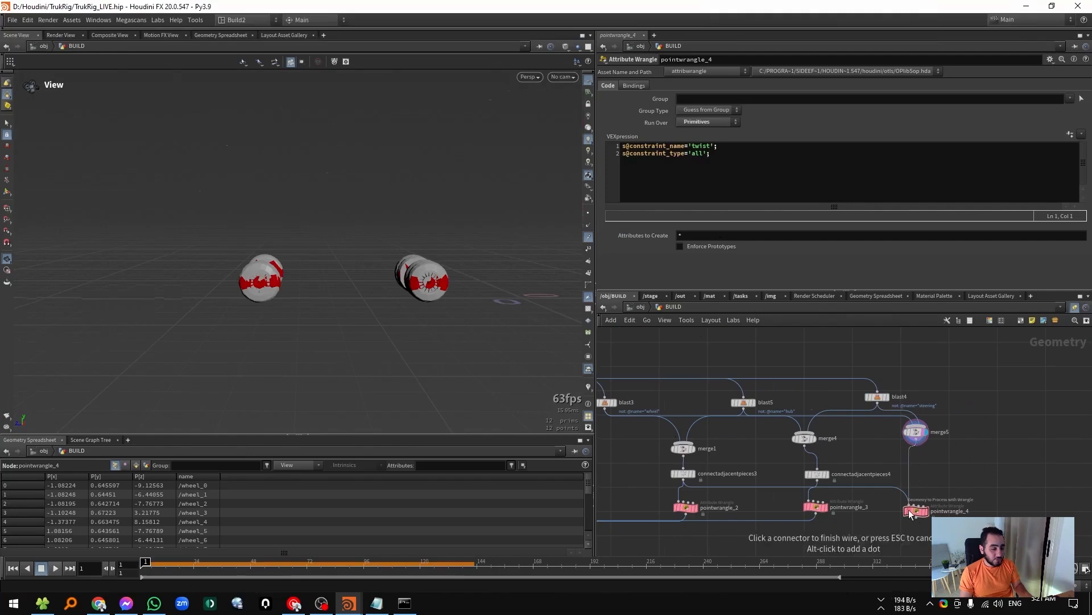
click(916, 505)
middle_drag(873, 545, 817, 505)
Enter dopnet_ and play the simulation, examining the truck's front wheels from several angles.
double_click(683, 489)
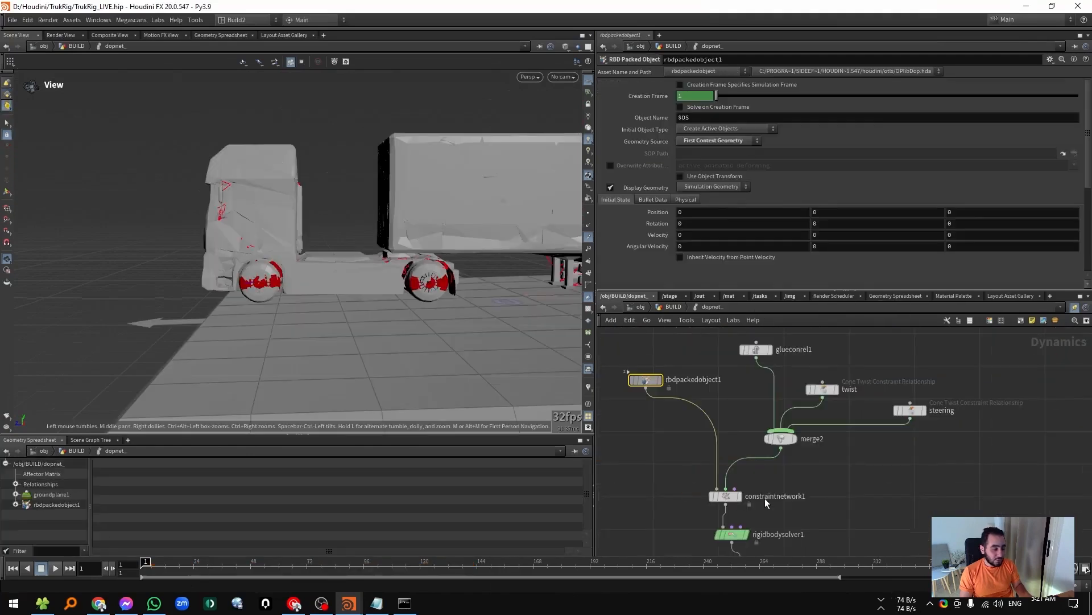
click(878, 474)
key(Up)
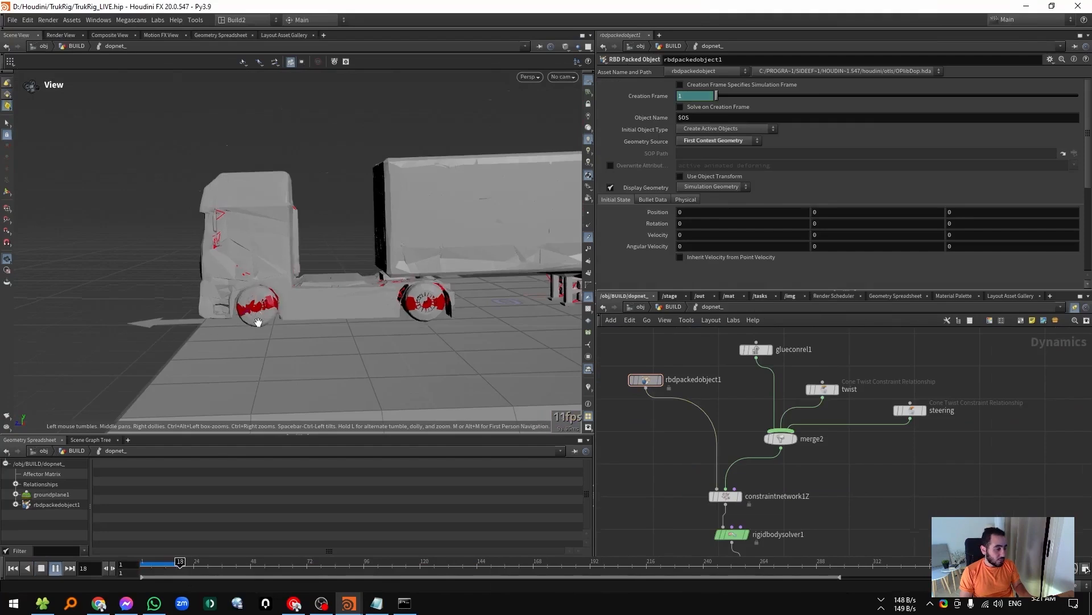
drag(330, 306, 382, 294)
drag(319, 311, 183, 312)
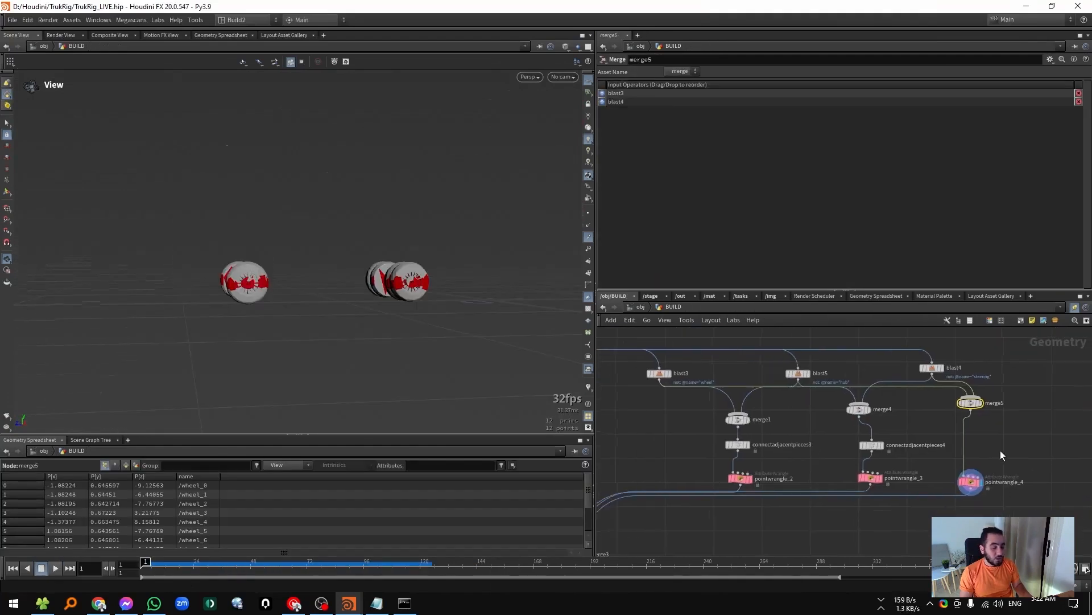
Insert a copy of connectadjacentpieces4 between the wheel-steering merge and its wrangle, and save the scene.
alt+drag(868, 445, 963, 447)
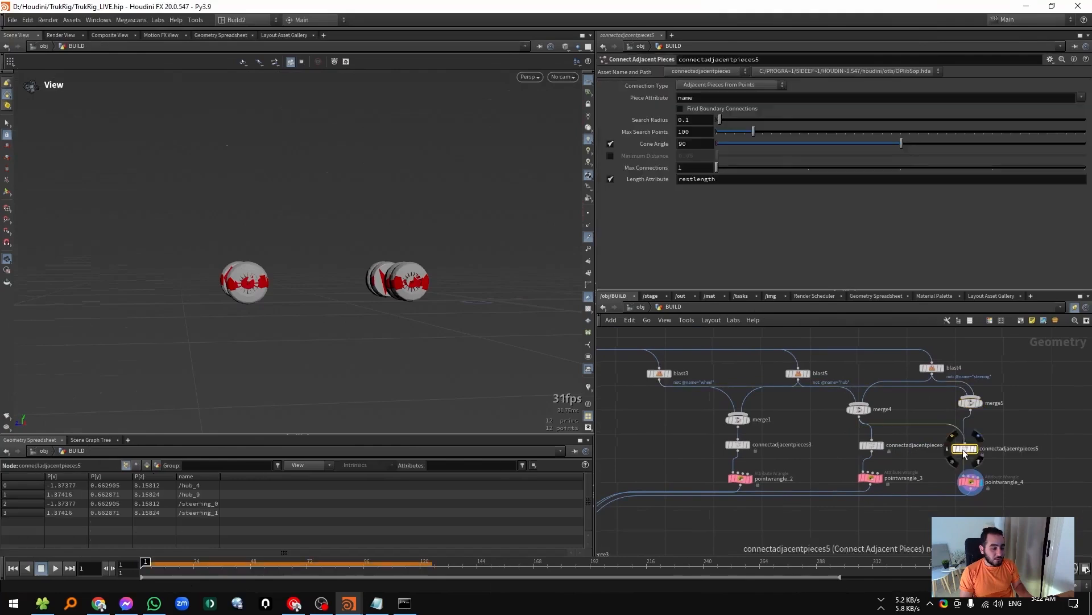
key(ctrl+s)
Return to dopnet_ and replay the simulation from the first frame to check how the front wheels stay attached.
middle_drag(792, 502, 767, 487)
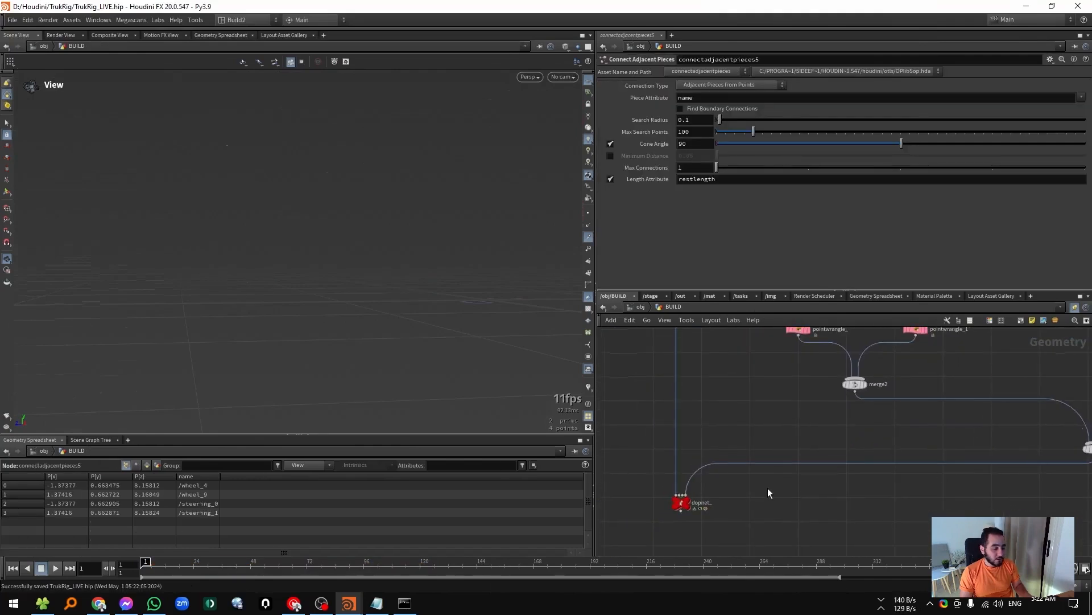
double_click(637, 522)
key(Up)
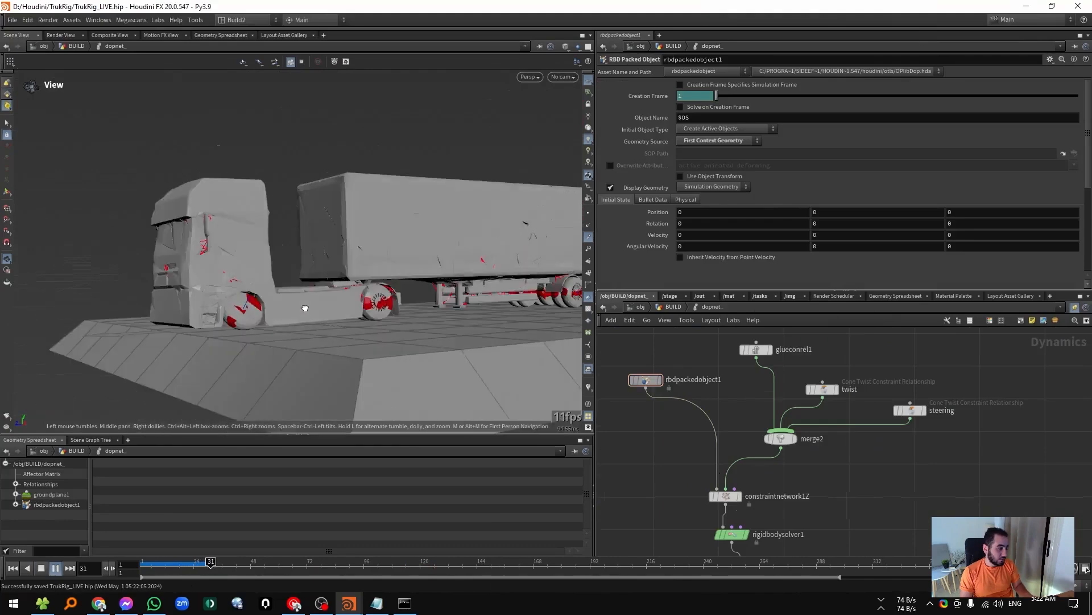
key(ctrl+Up)
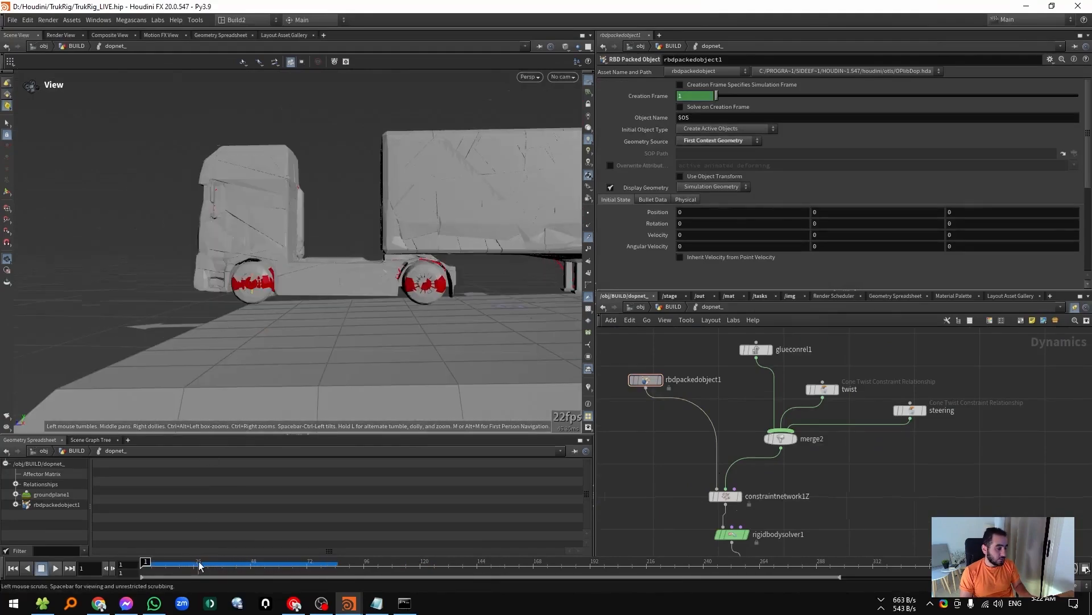
mouse_move(144, 568)
mouse_down()
mouse_move(207, 568)
mouse_move(142, 567)
mouse_up()
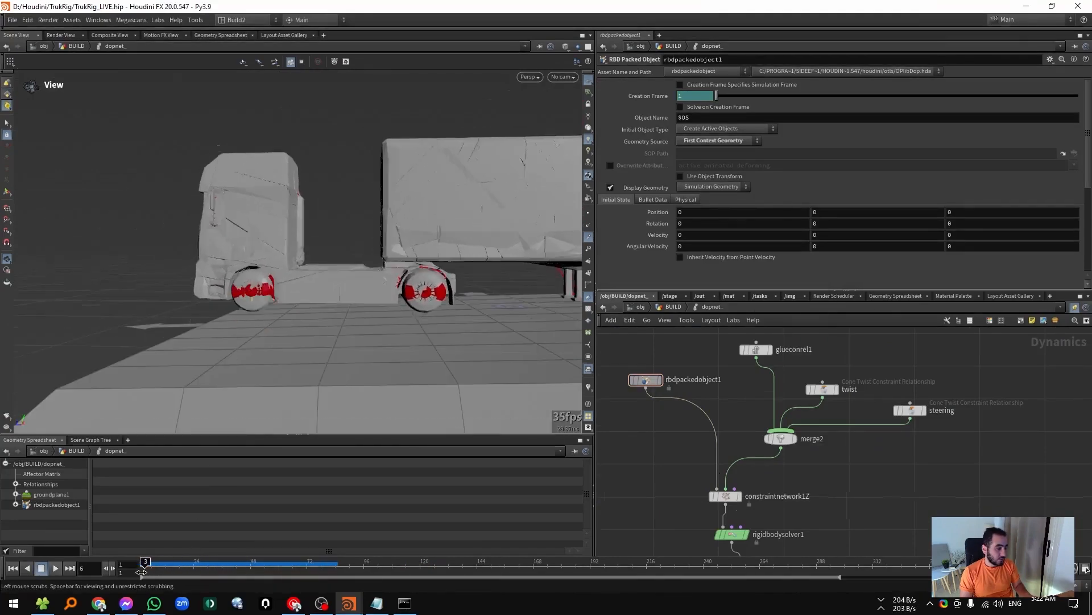
key(Up)
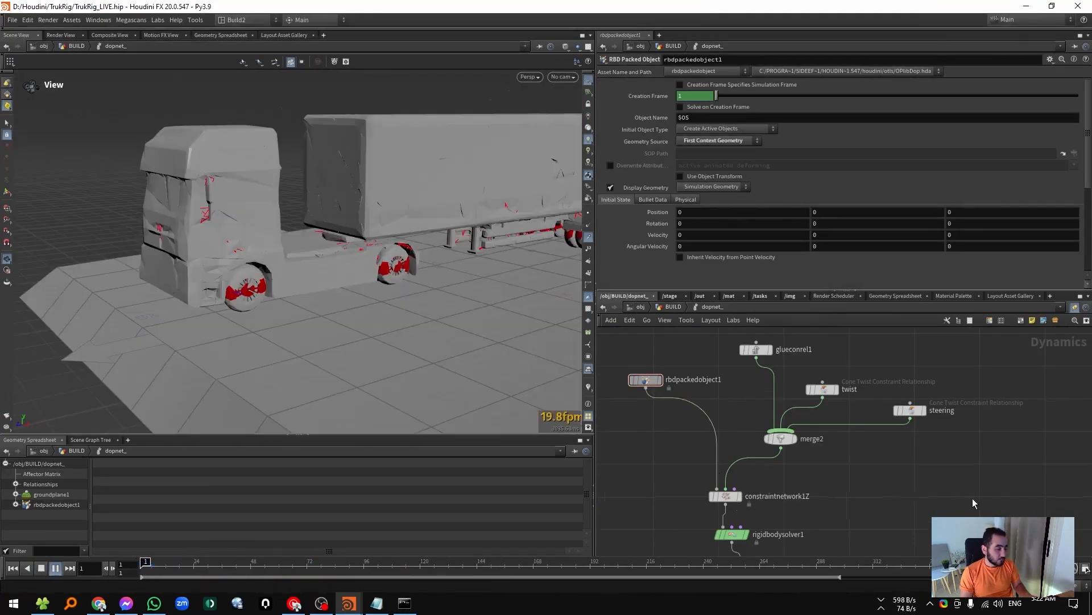
Return the simulation to its first frame and go up from the dopnet to the BUILD geometry network.
key(ctrl+Up)
drag(439, 268, 360, 302)
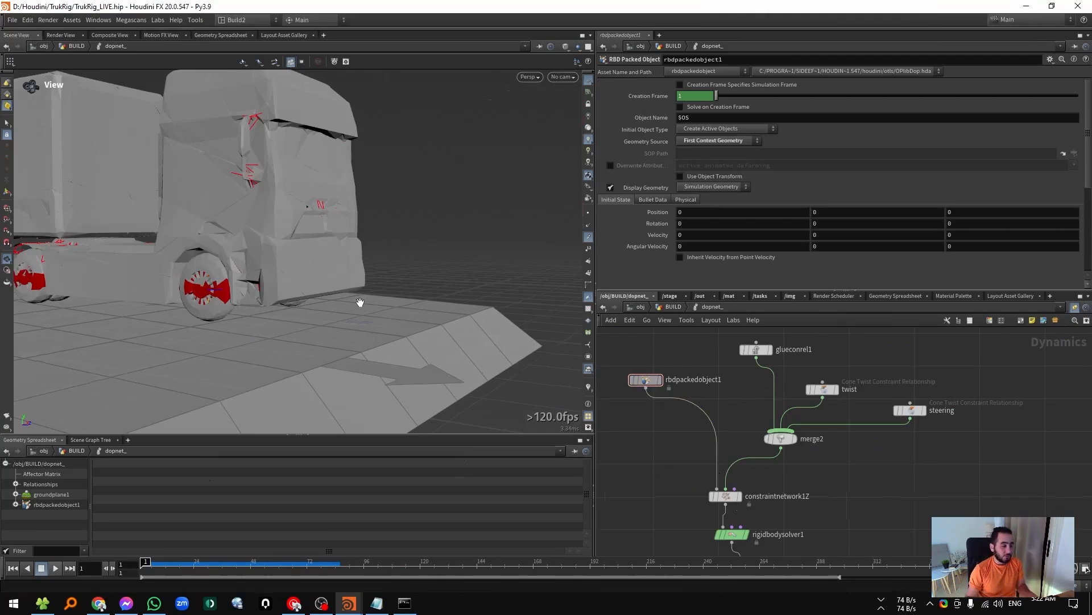
key(u)
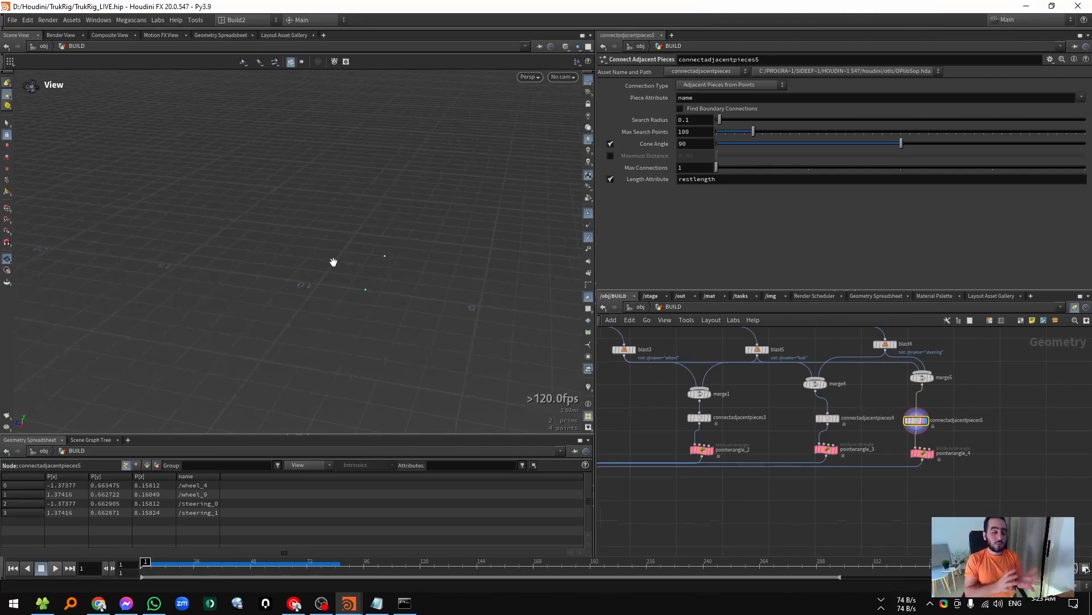
Duplicate the Blast node that keeps the hub points, place the copy beyond the steering branch and display it.
scroll(910, 414, down, 5)
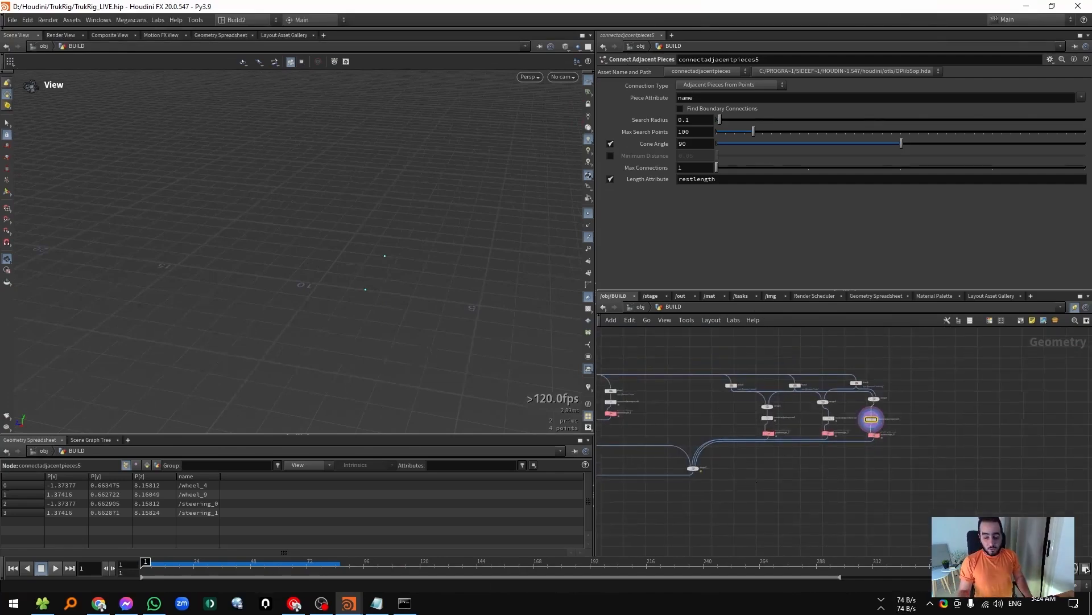
middle_drag(937, 463, 868, 432)
scroll(1023, 421, down, 1)
scroll(741, 408, up, 5)
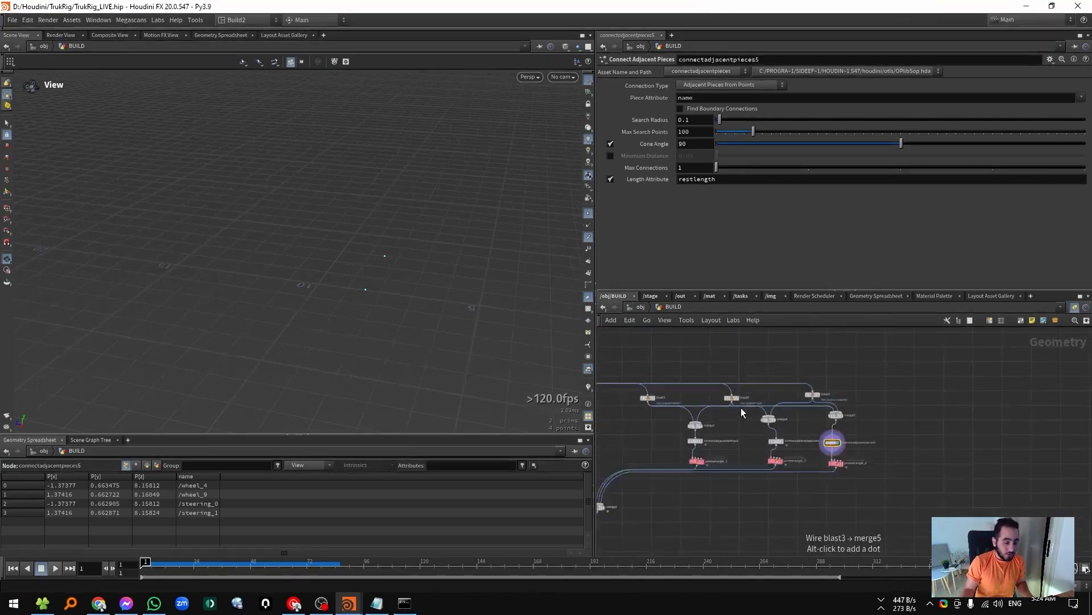
drag(622, 396, 971, 410)
key(r)
scroll(634, 435, down, 3)
scroll(681, 410, up, 3)
scroll(681, 408, up, 1)
key(r)
scroll(706, 395, down, 3)
middle_drag(927, 437, 791, 438)
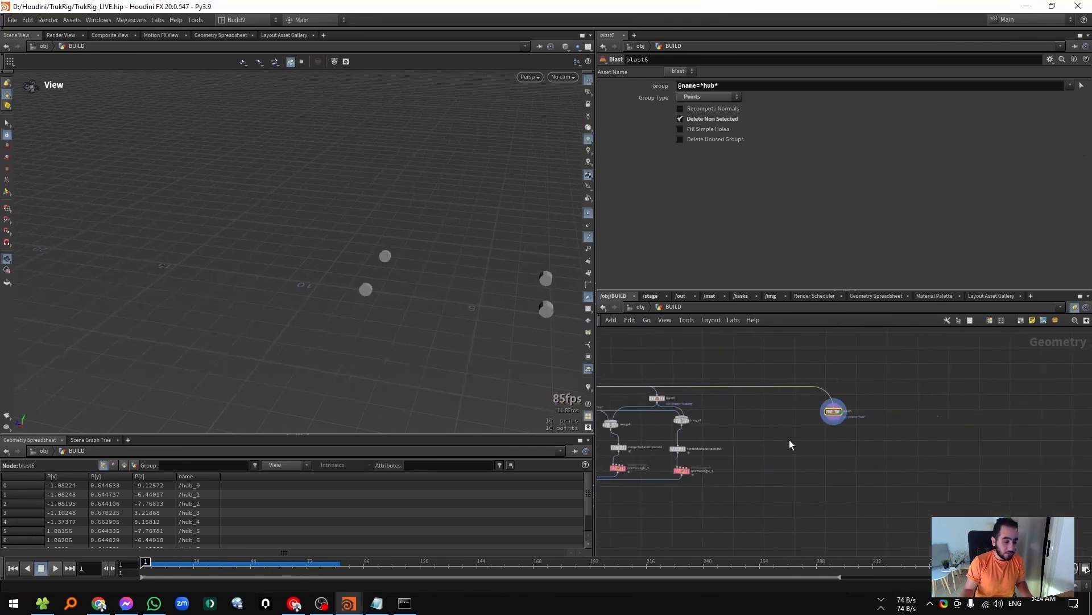
scroll(791, 437, up, 3)
alt+drag(865, 394, 984, 397)
double_click(711, 87)
text(suspension)
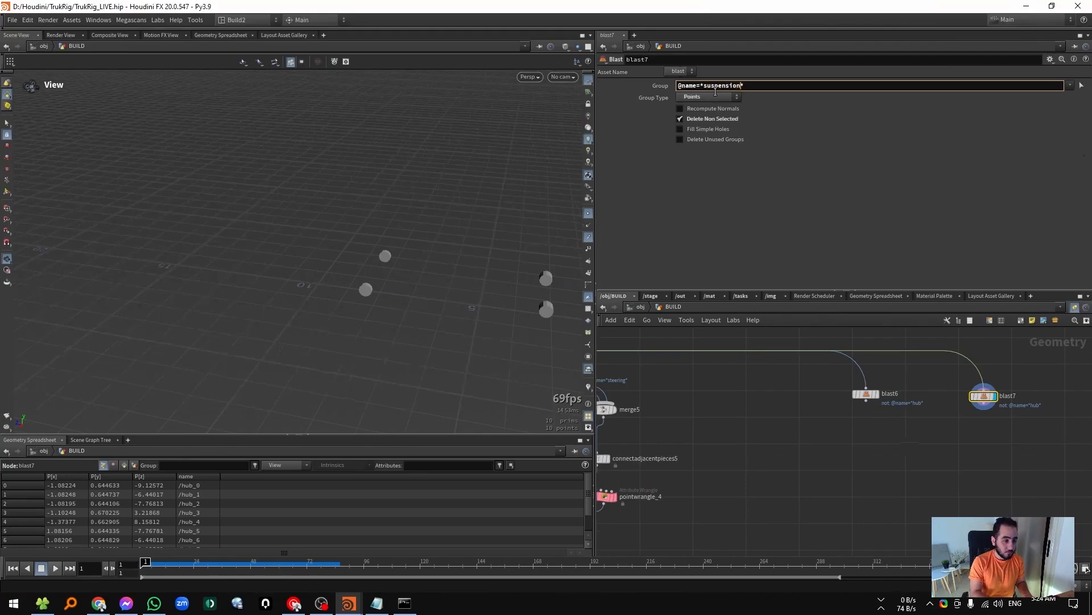
key(Return)
Combine the new hub and suspension Blast nodes in a Merge node and display the merged points.
click(877, 393)
scroll(224, 305, down, 4)
drag(225, 305, 366, 275)
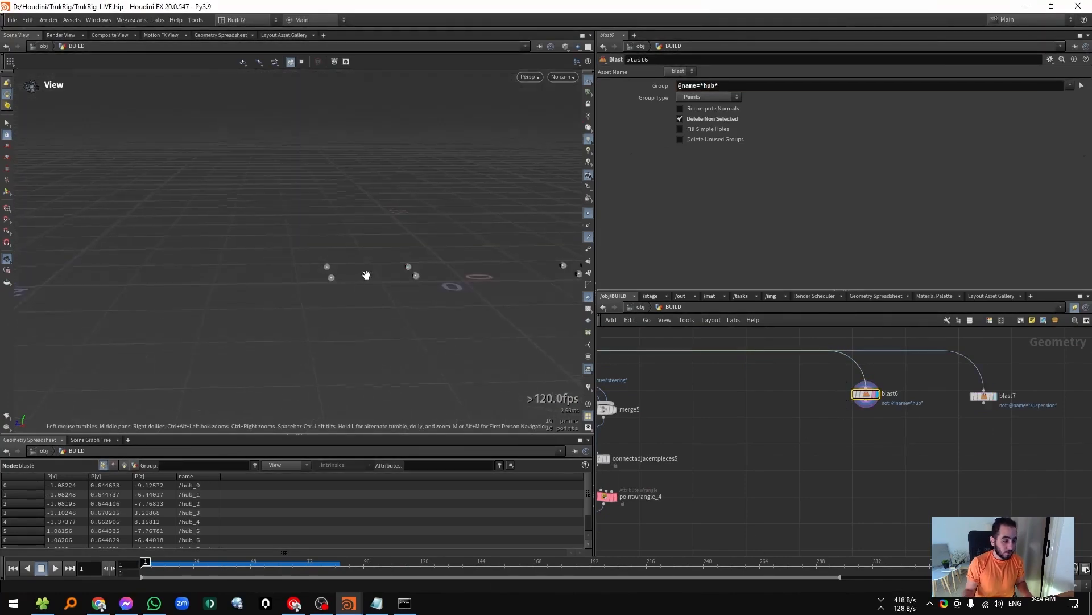
middle_drag(366, 275, 257, 276)
drag(976, 444, 1005, 367)
key(r)
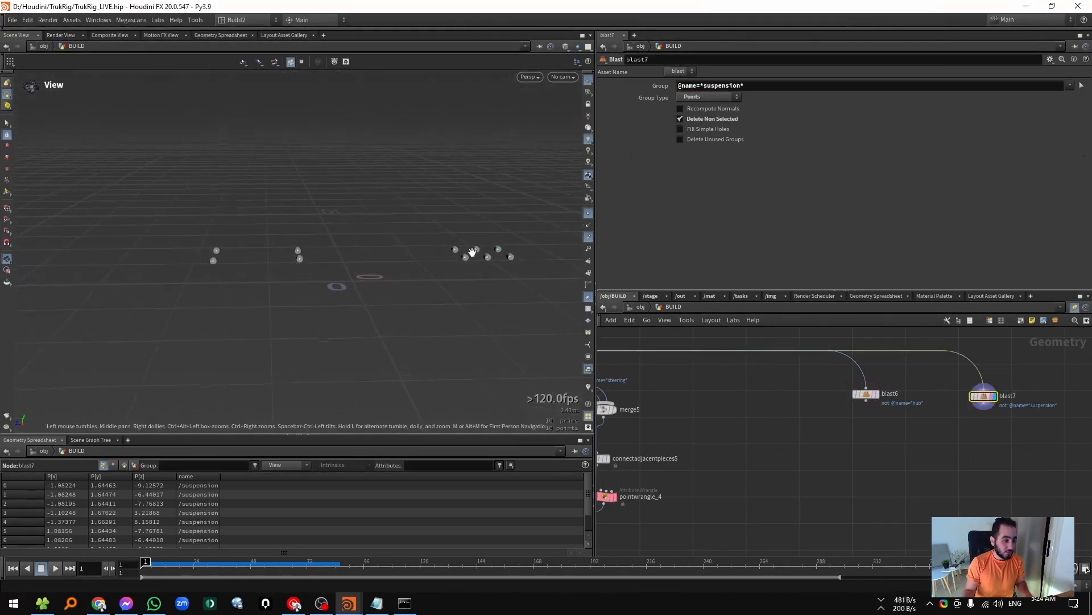
drag(1007, 426, 851, 389)
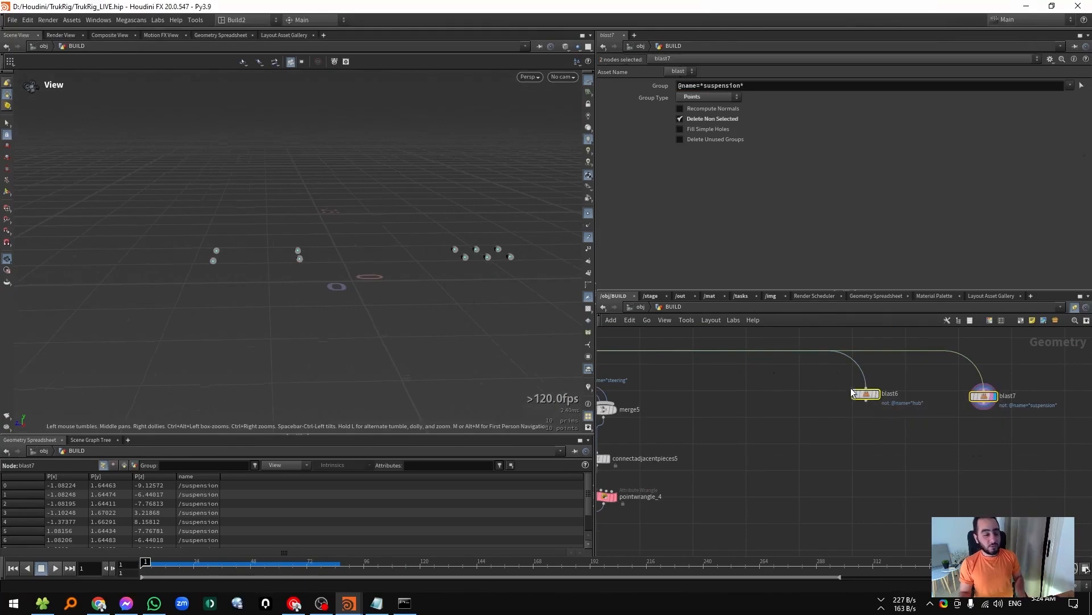
key(alt+m)
click(931, 440)
key(r)
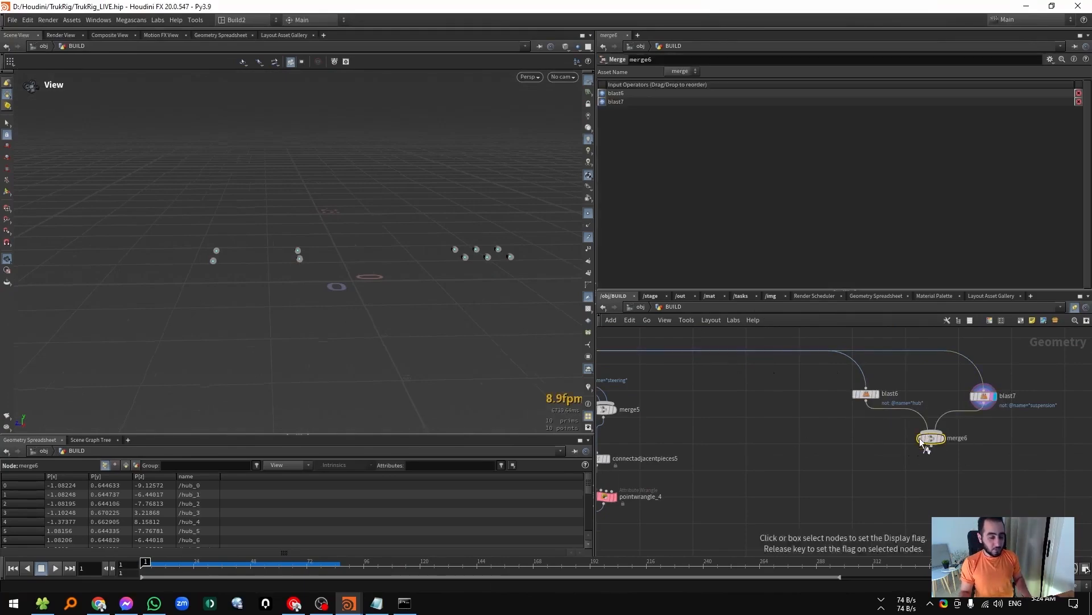
Add a Connect Adjacent Pieces node below the new merge, using Adjacent Pieces from Points with a search radius of 2.01.
key(Tab)
text(cad)
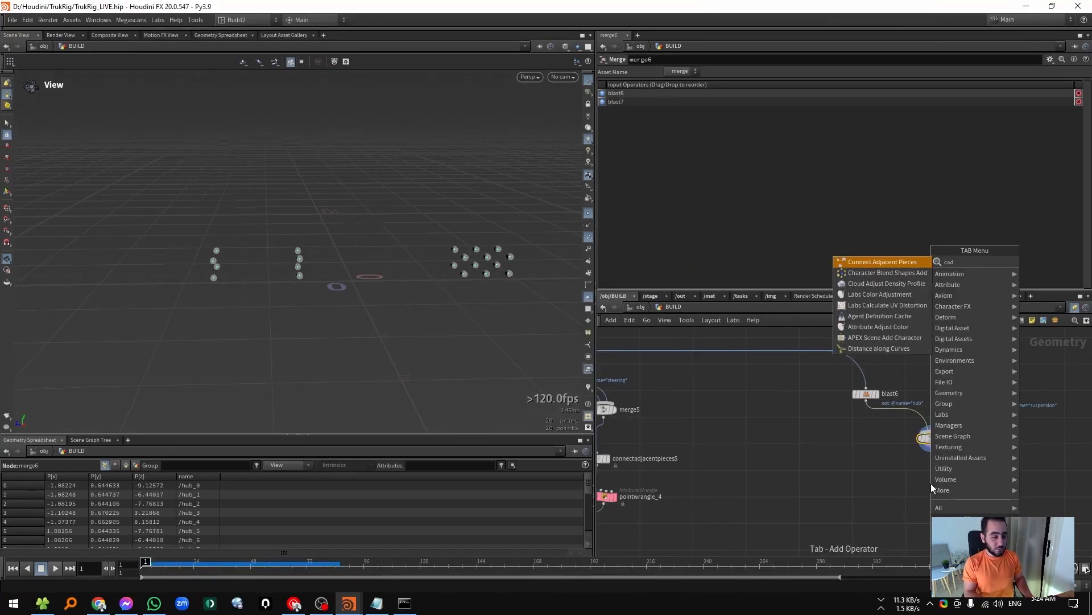
key(Return)
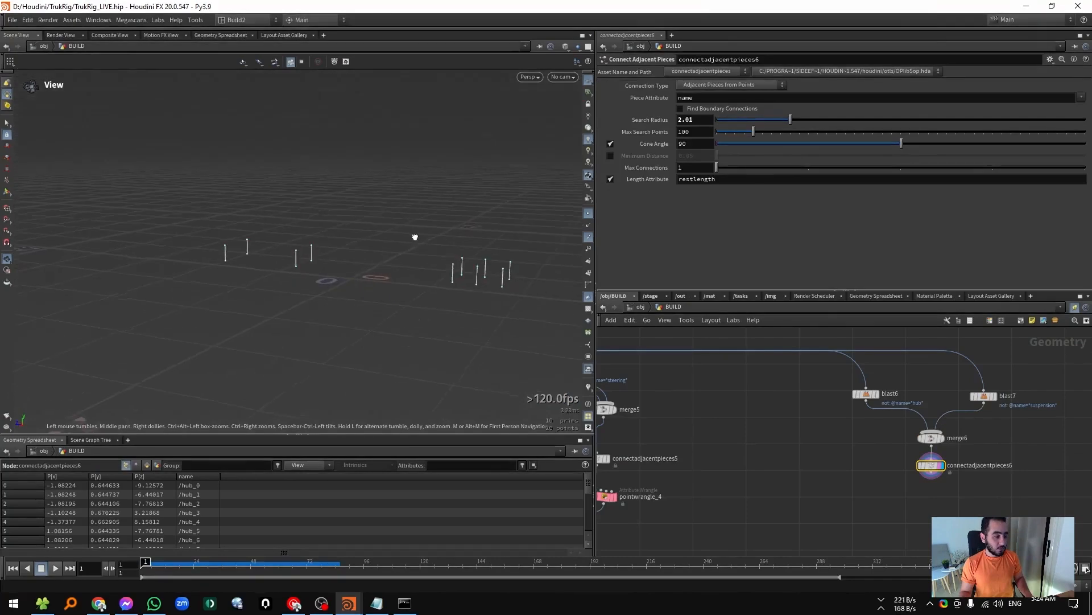
click(931, 437)
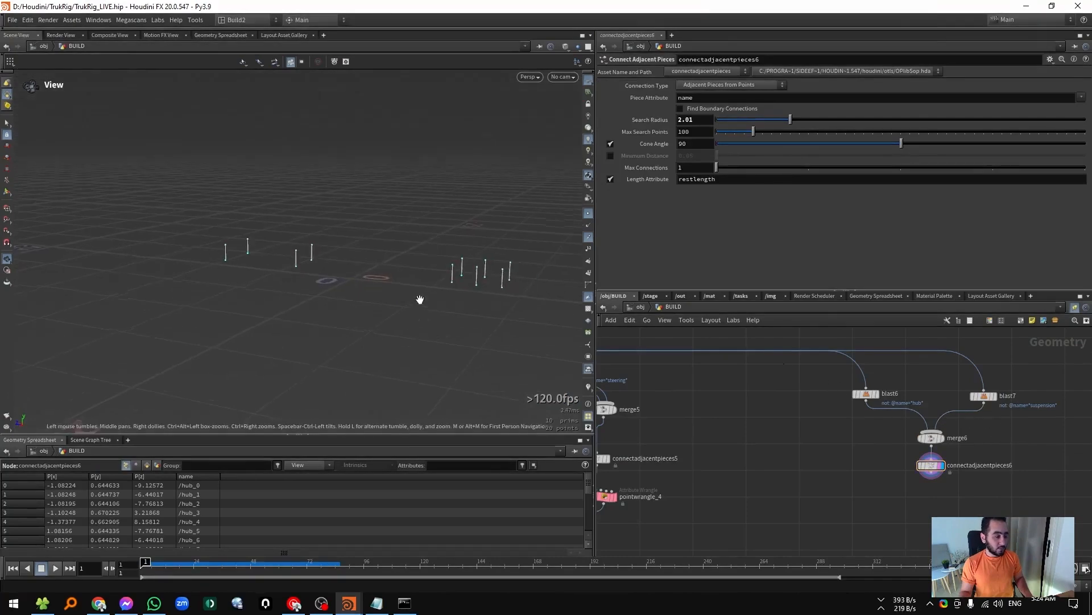
drag(487, 242, 491, 274)
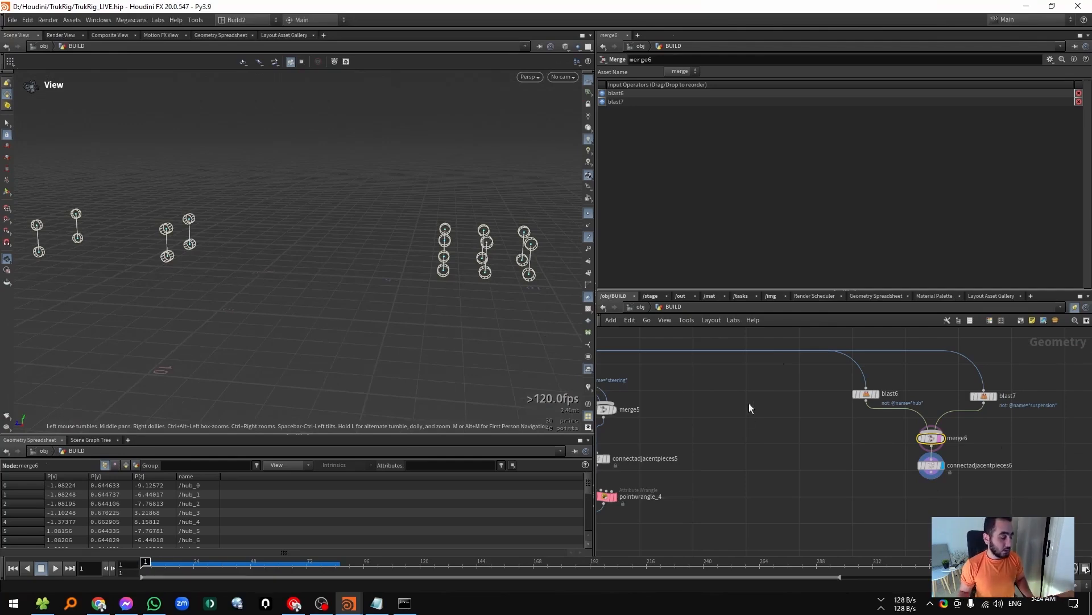
Duplicate the last constraint wrangle below the new Connect Adjacent Pieces node and wire that node into the copy's first input.
scroll(826, 428, down, 3)
middle_drag(740, 424, 767, 394)
scroll(900, 468, up, 2)
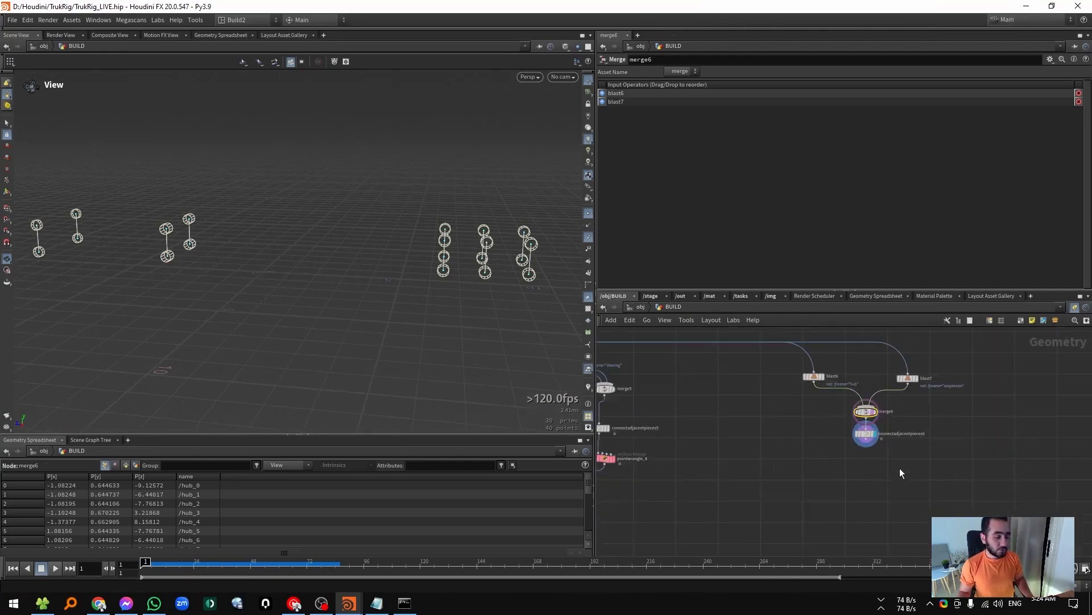
scroll(911, 475, down, 3)
click(908, 441)
scroll(869, 433, up, 2)
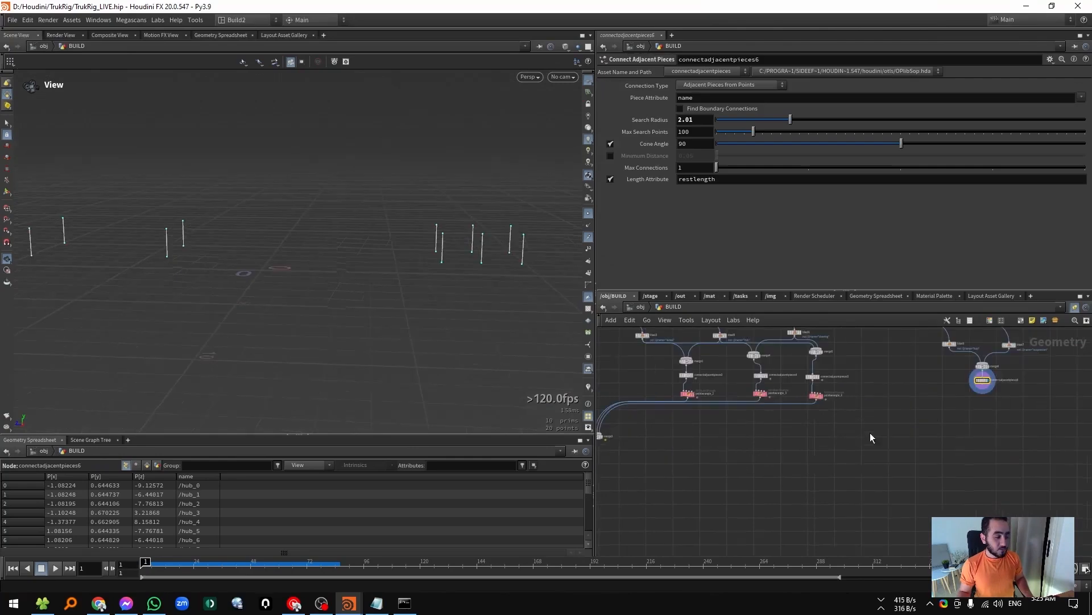
scroll(984, 414, up, 2)
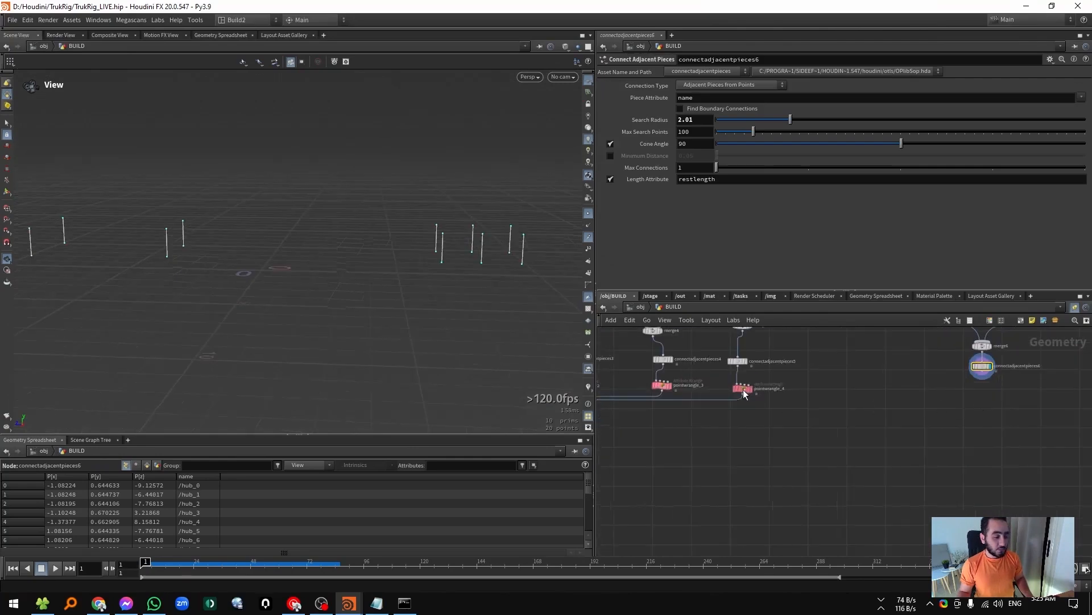
alt+drag(743, 389, 984, 395)
scroll(984, 390, up, 2)
click(974, 390)
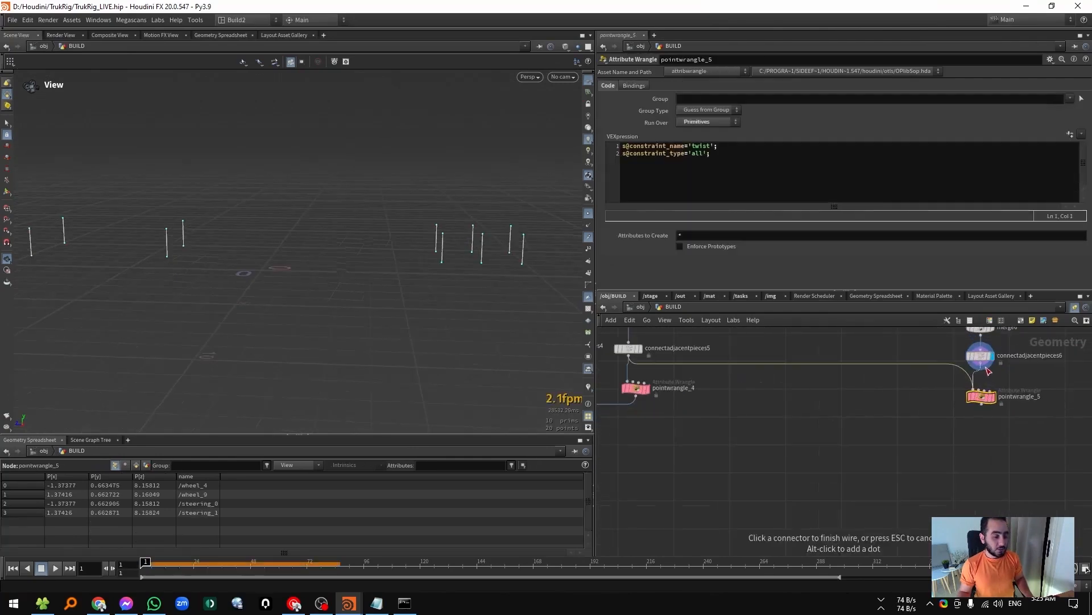
click(981, 364)
Set the new wrangle's constraint_name to 'spring', display it and connect its output to the merge that feeds the dopnet.
double_click(703, 146)
text(spr)
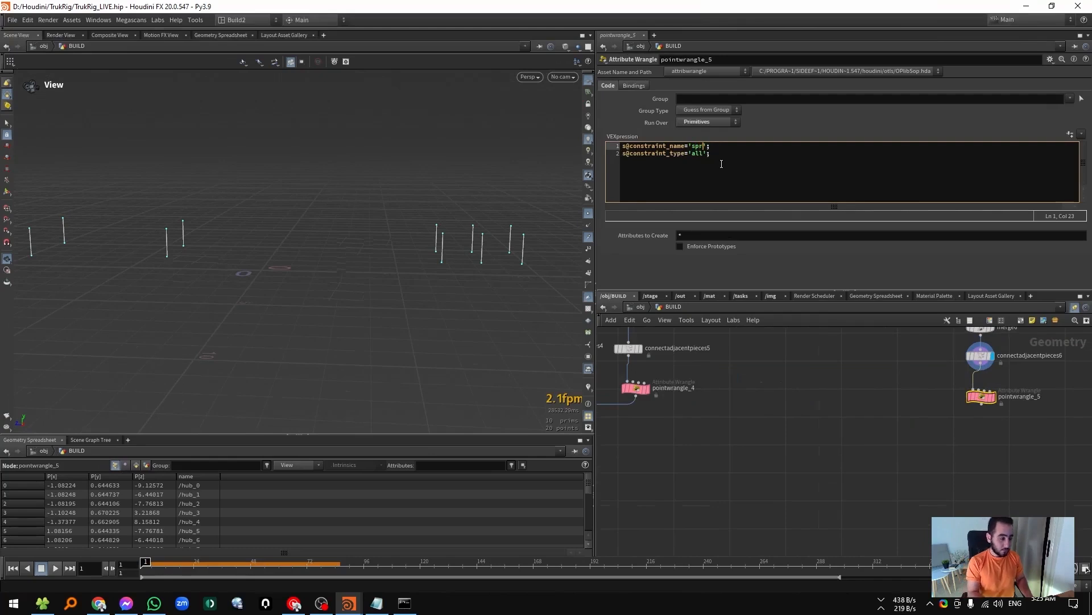
text(ing)
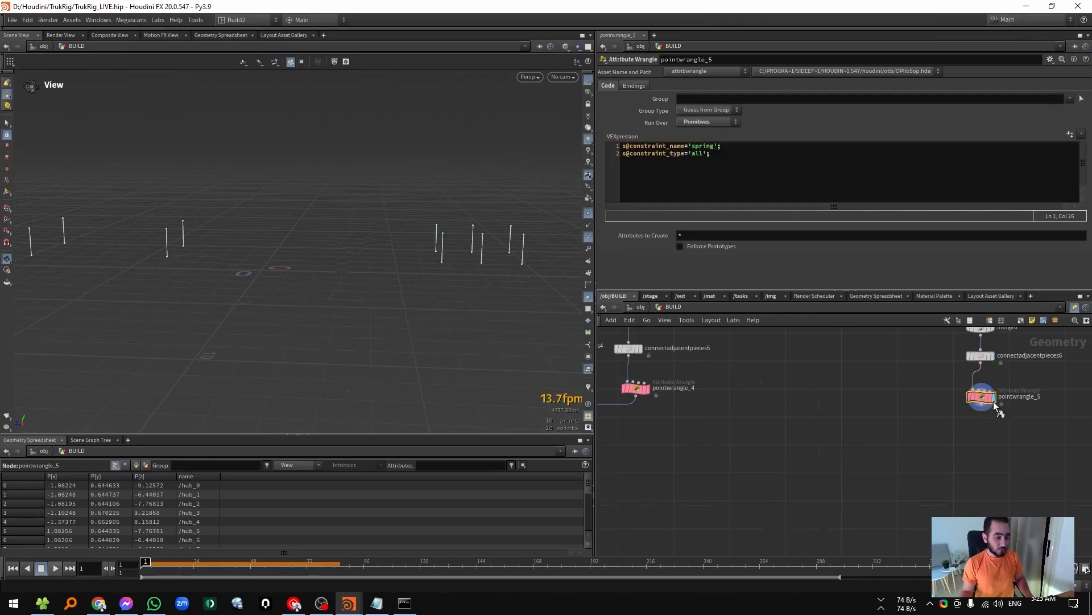
click(986, 412)
scroll(986, 412, down, 3)
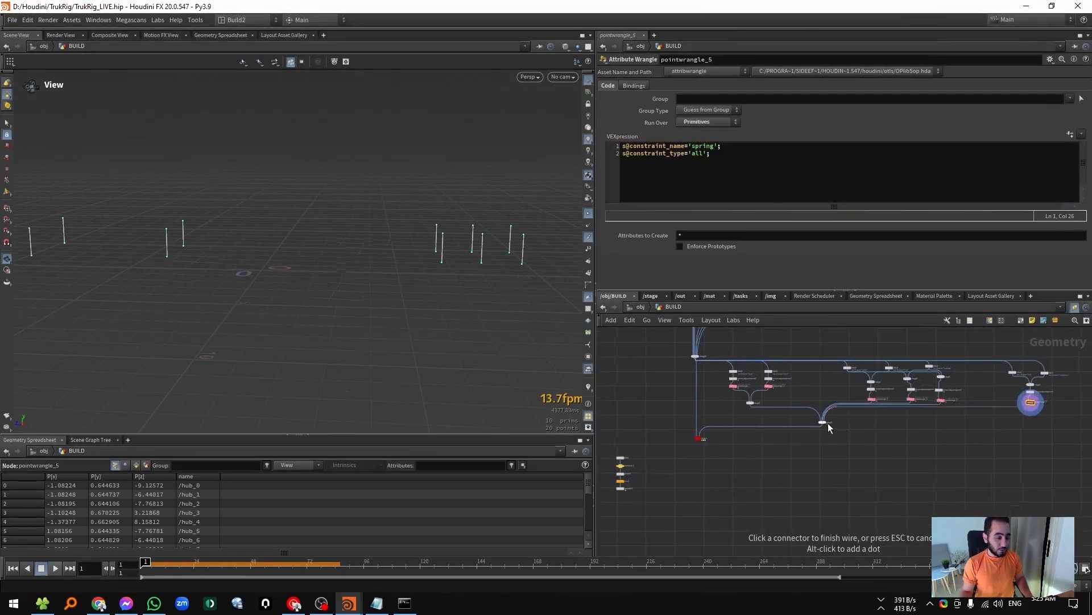
click(828, 423)
Enter the dopnet and move the twist and steering constraint nodes higher to make room for another one.
scroll(706, 437, up, 5)
middle_drag(702, 437, 812, 411)
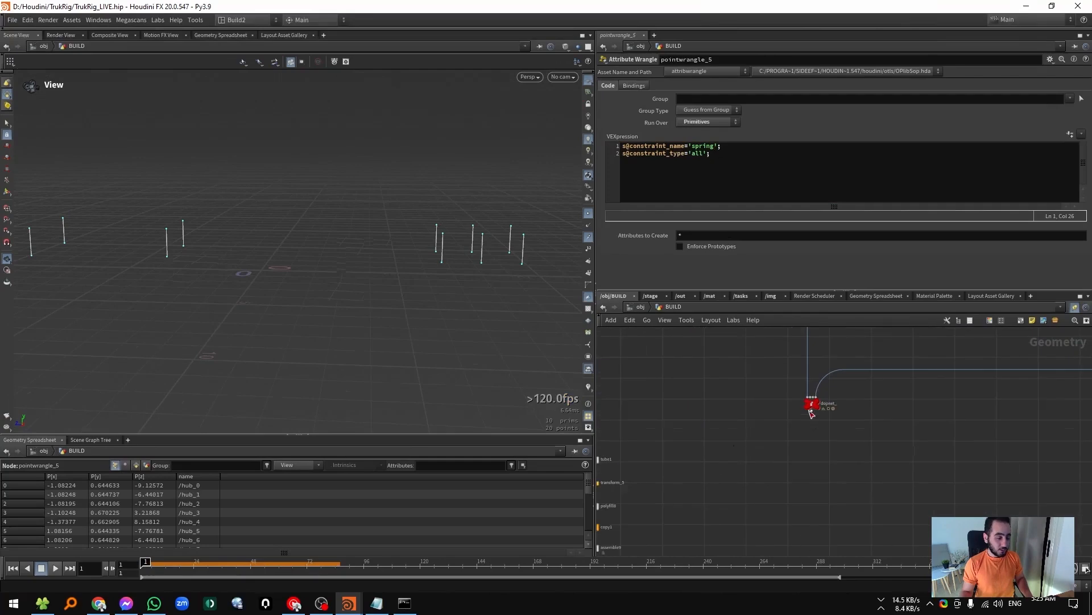
double_click(812, 411)
middle_drag(830, 453, 726, 473)
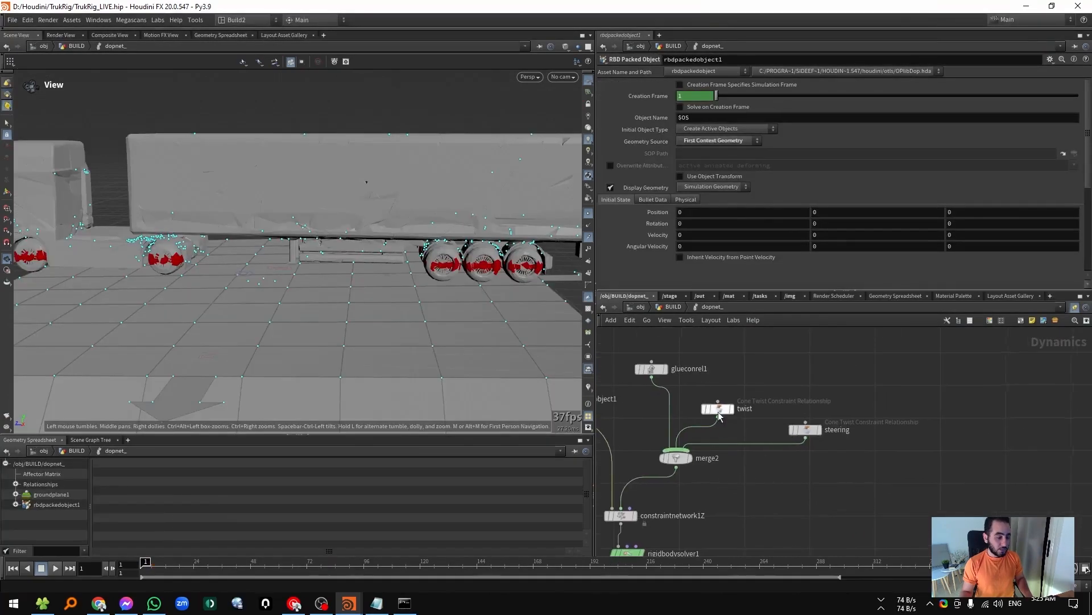
drag(719, 412, 711, 382)
drag(809, 427, 775, 400)
Add a Bullet Soft Constraint Relationship node below the steering node.
key(Tab)
text(s)
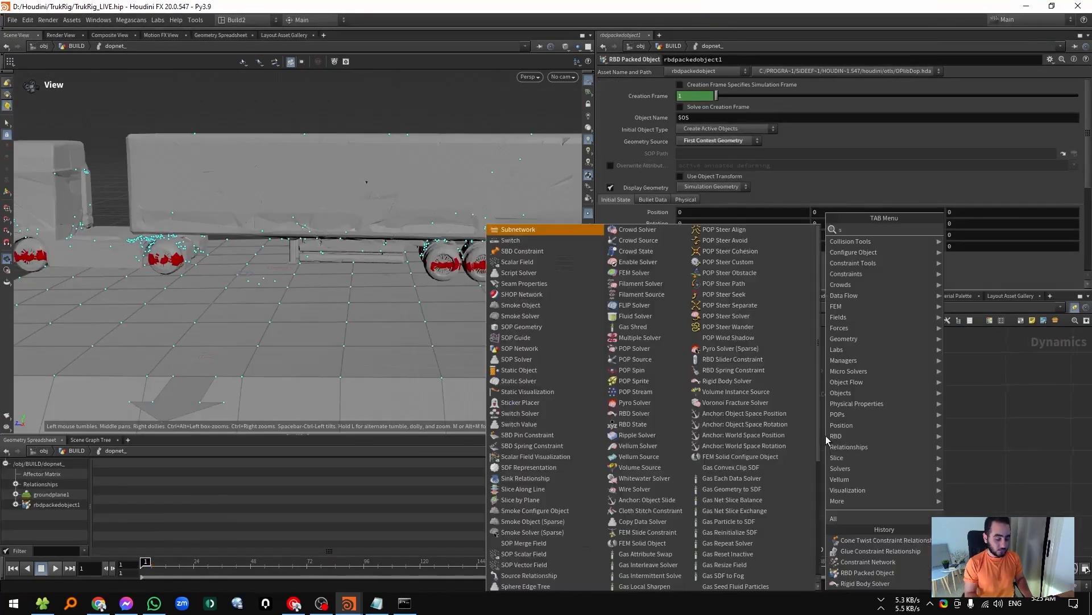
text(of)
key(Down)
key(Down)
key(Down)
key(Down)
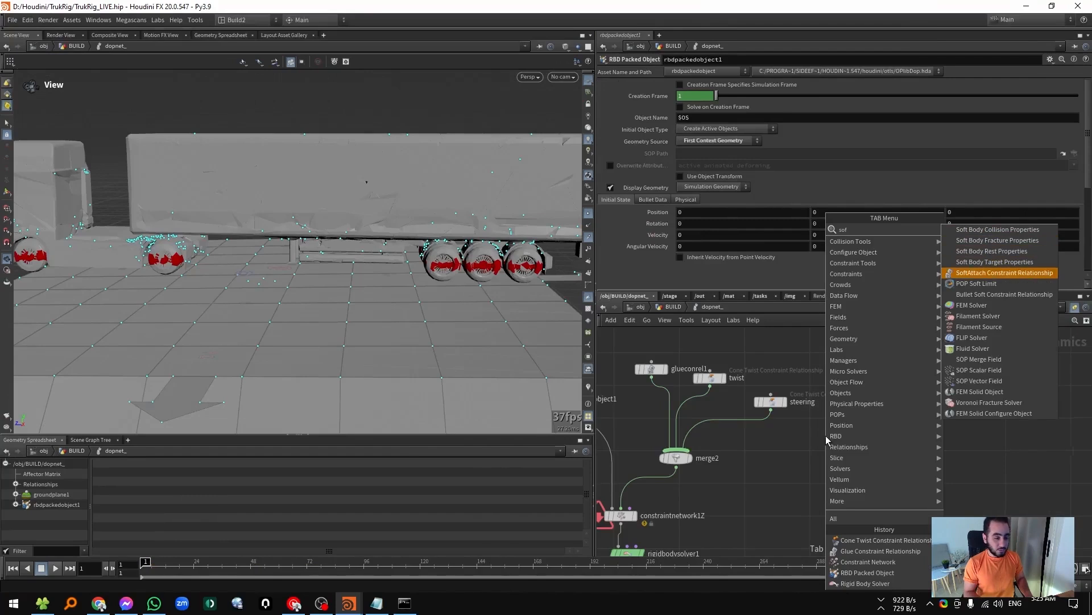
key(Down)
key(Down)
key(Return)
click(825, 435)
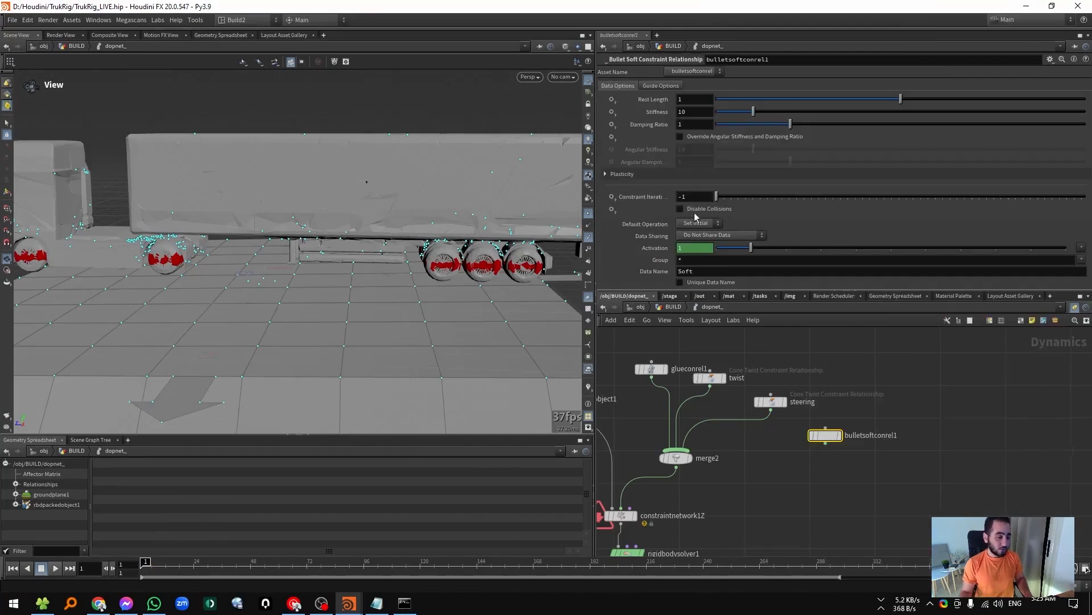
Set the soft constraint's data name to spring and wire the node into the constraint relationships merge.
double_click(700, 271)
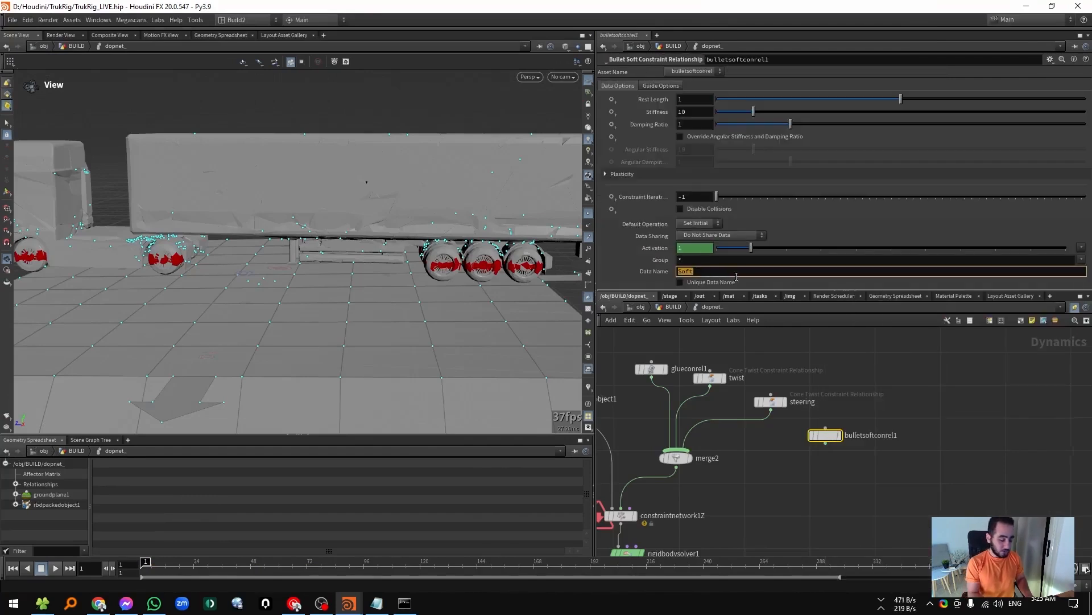
text(spring)
key(Return)
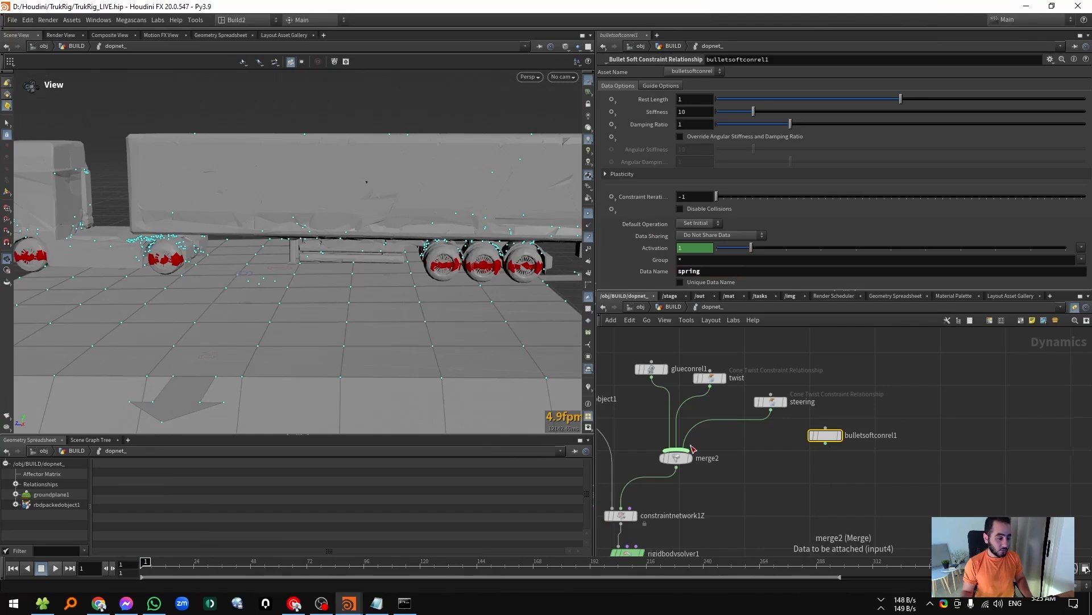
drag(678, 449, 826, 443)
drag(825, 435, 810, 425)
Play the simulation to check the truck's suspension behaviour at the wheels, and rewind to the first frame.
key(Up)
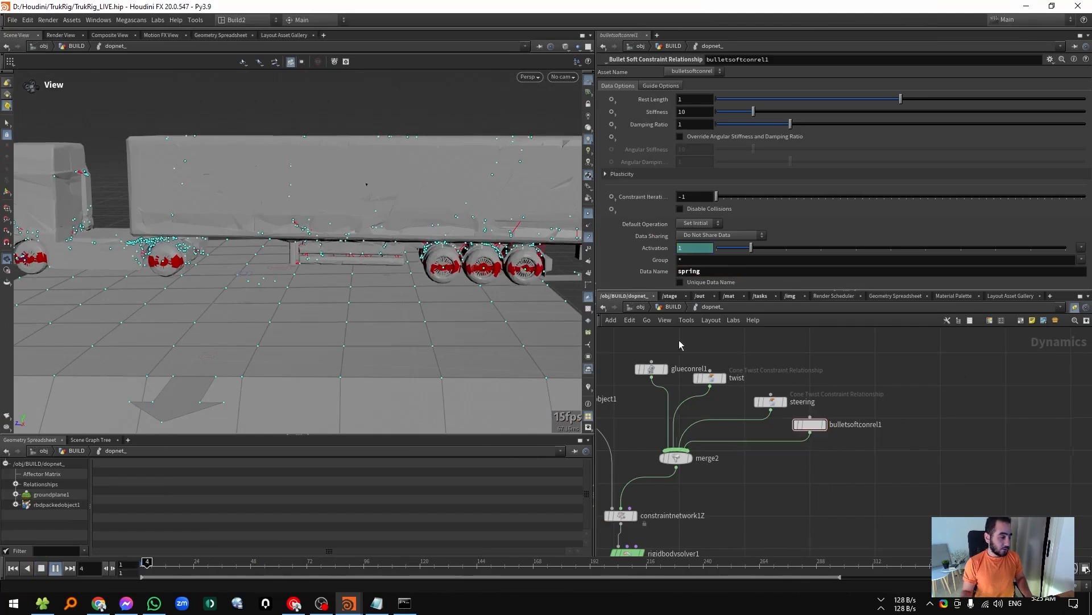
middle_drag(305, 256, 473, 259)
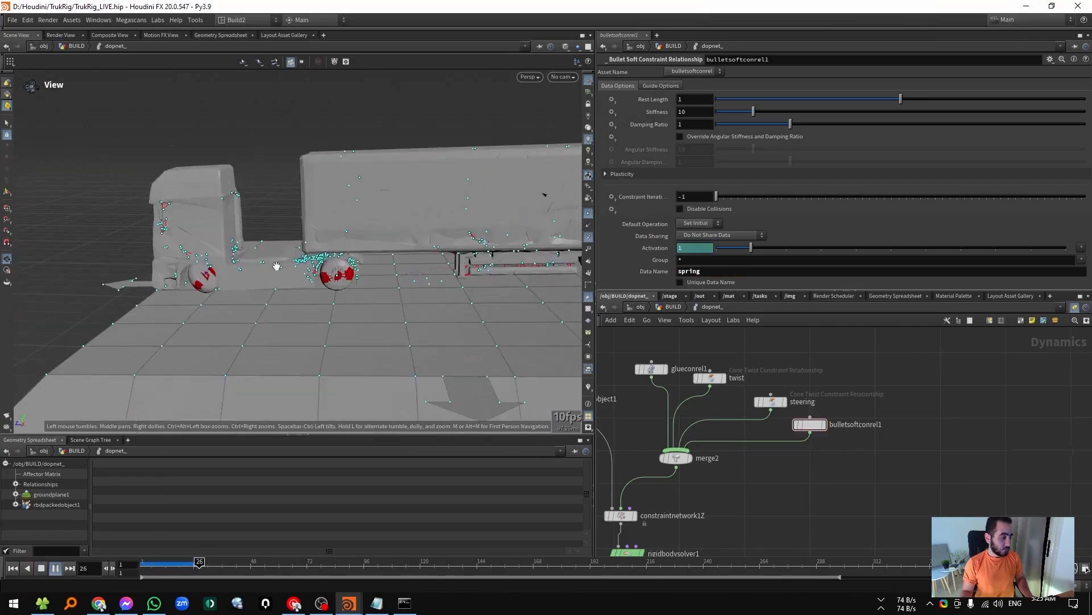
scroll(275, 266, up, 5)
drag(276, 266, 181, 229)
key(Up)
key(ctrl+Up)
Set the soft constraint's stiffness to 1000, replay the simulation to check the suspension and rewind it.
click(697, 112)
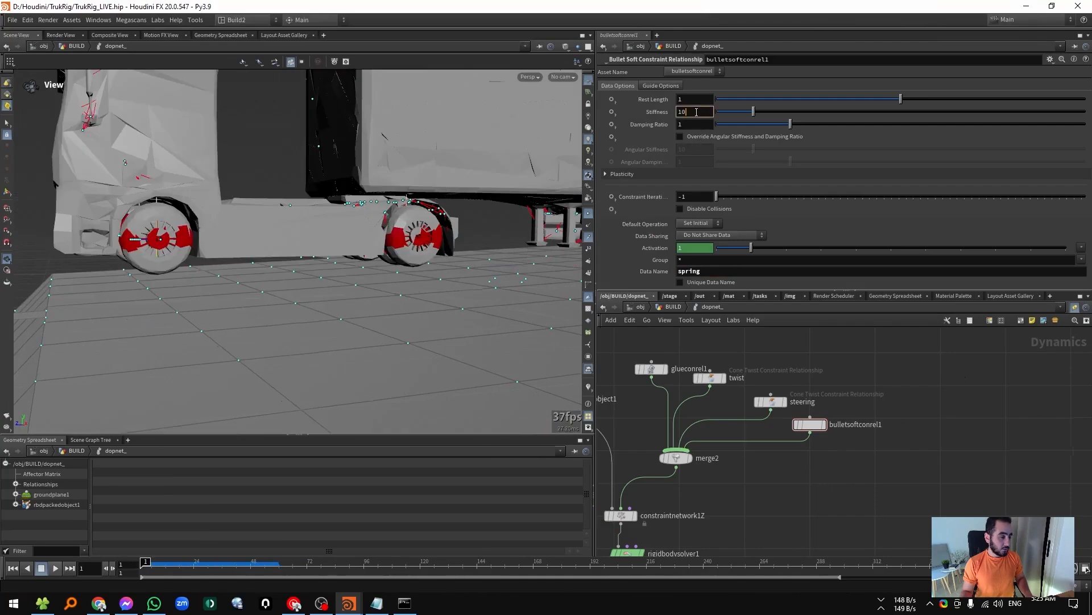
text(00)
key(Return)
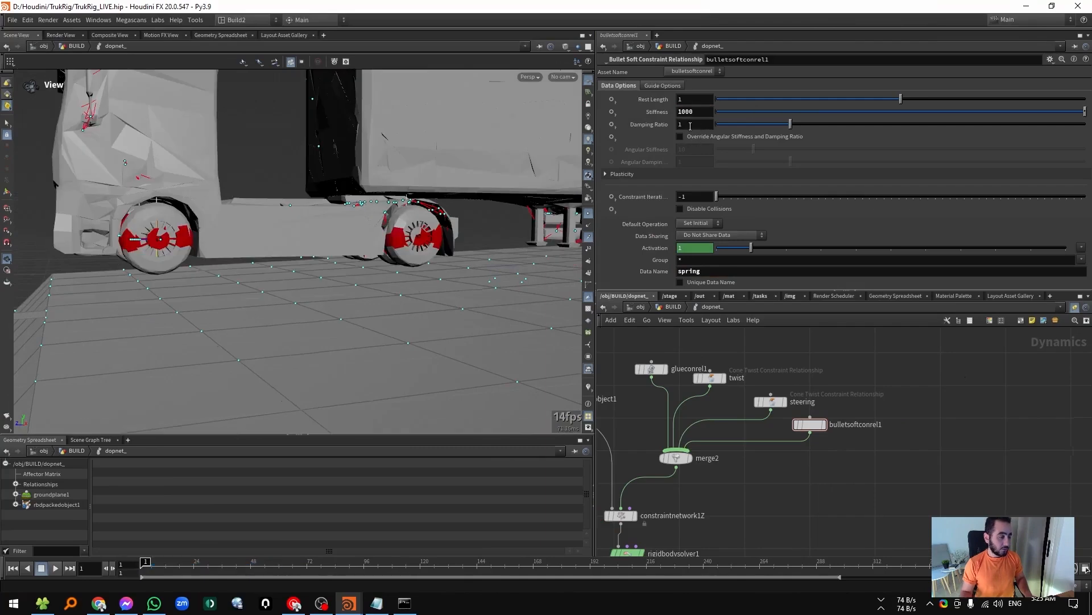
key(Up)
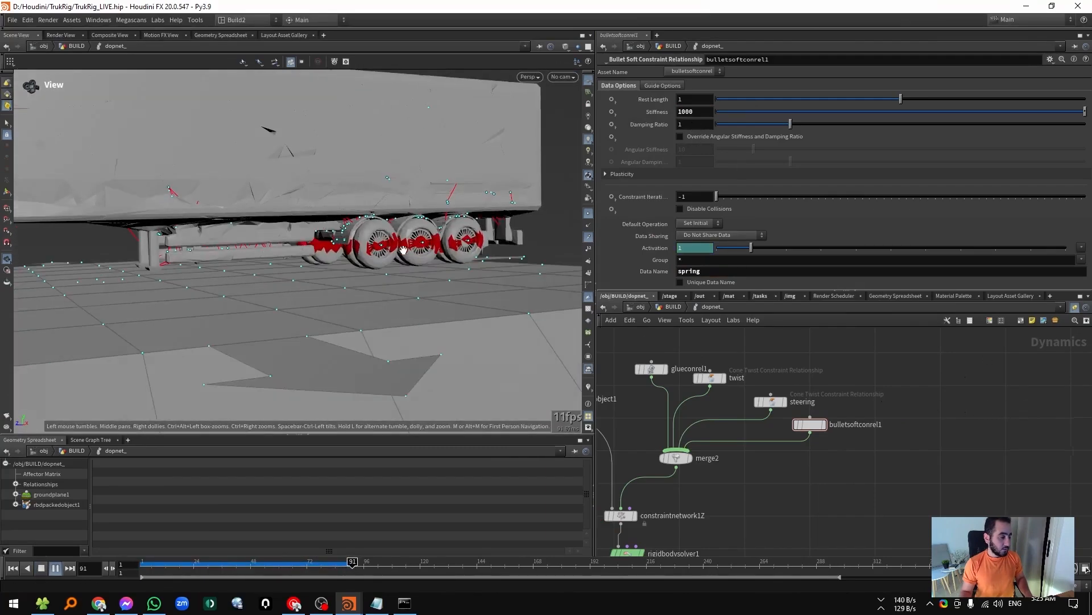
key(ctrl+Up)
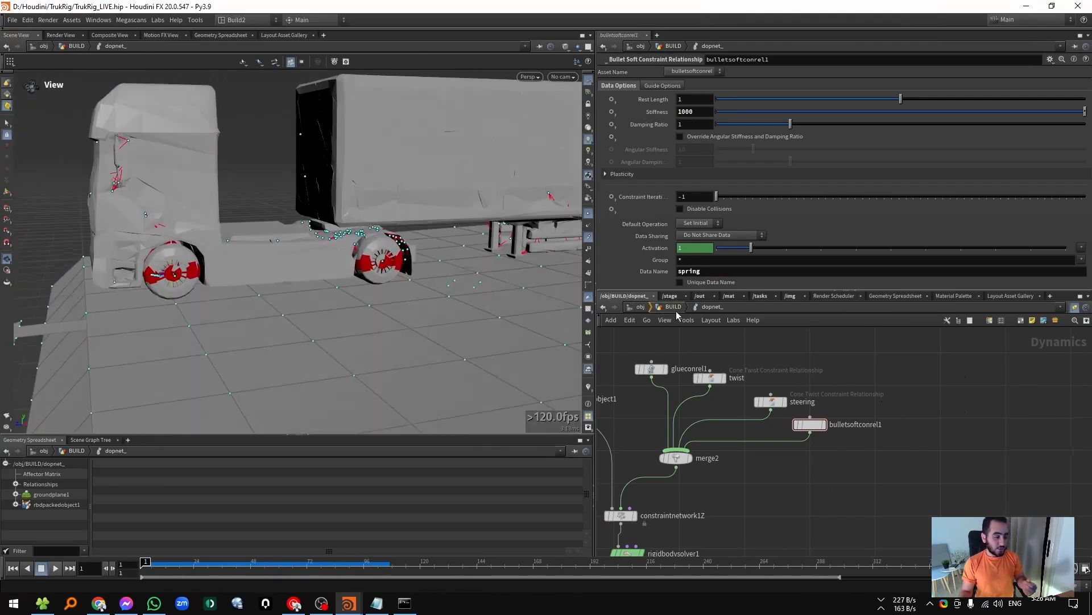
Return to the BUILD geometry network and display the blast node that isolates the suspension pieces to examine them.
click(673, 307)
scroll(969, 450, up, 2)
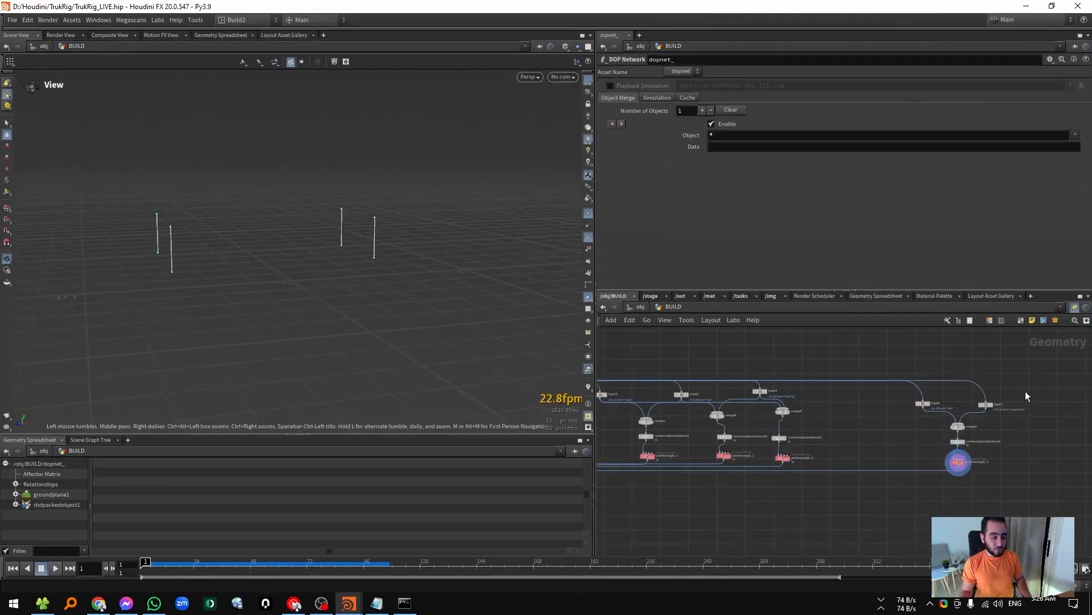
click(986, 405)
scroll(1033, 415, up, 3)
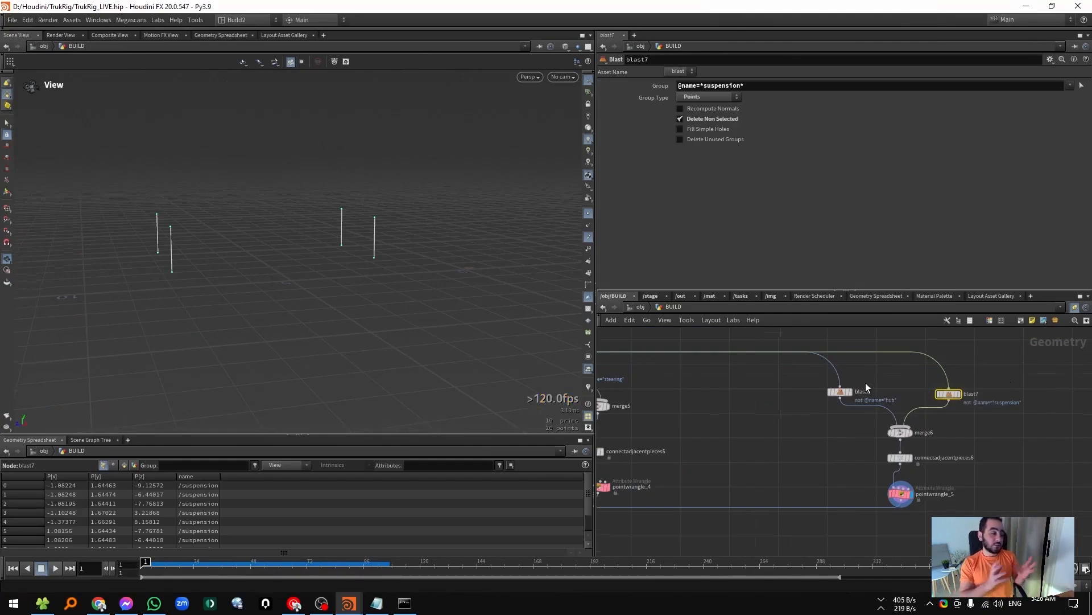
scroll(865, 383, down, 3)
drag(796, 390, 895, 470)
mouse_move(857, 460)
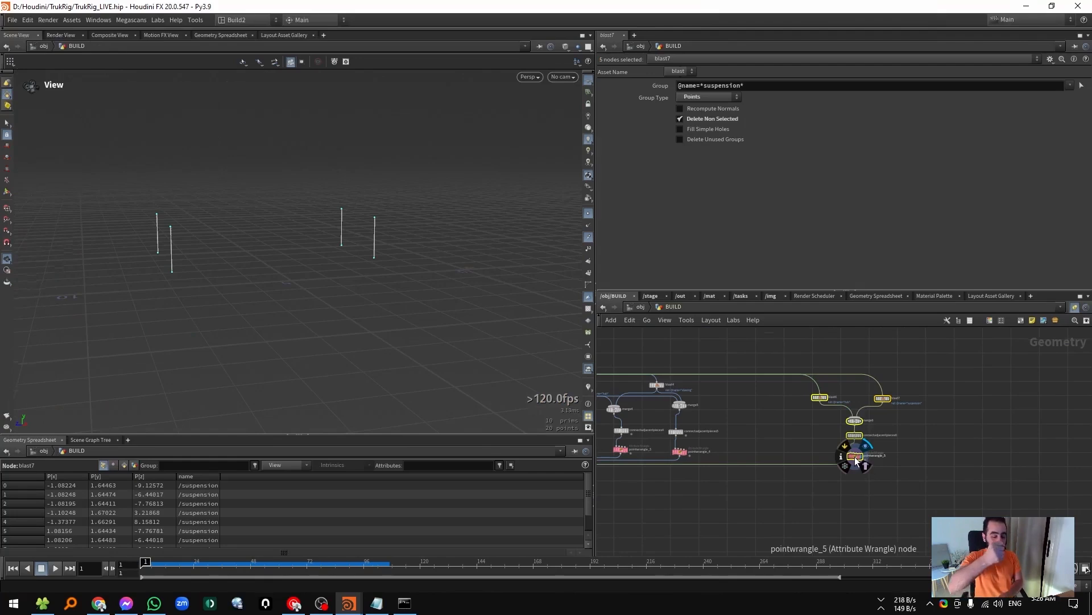
scroll(927, 417, up, 2)
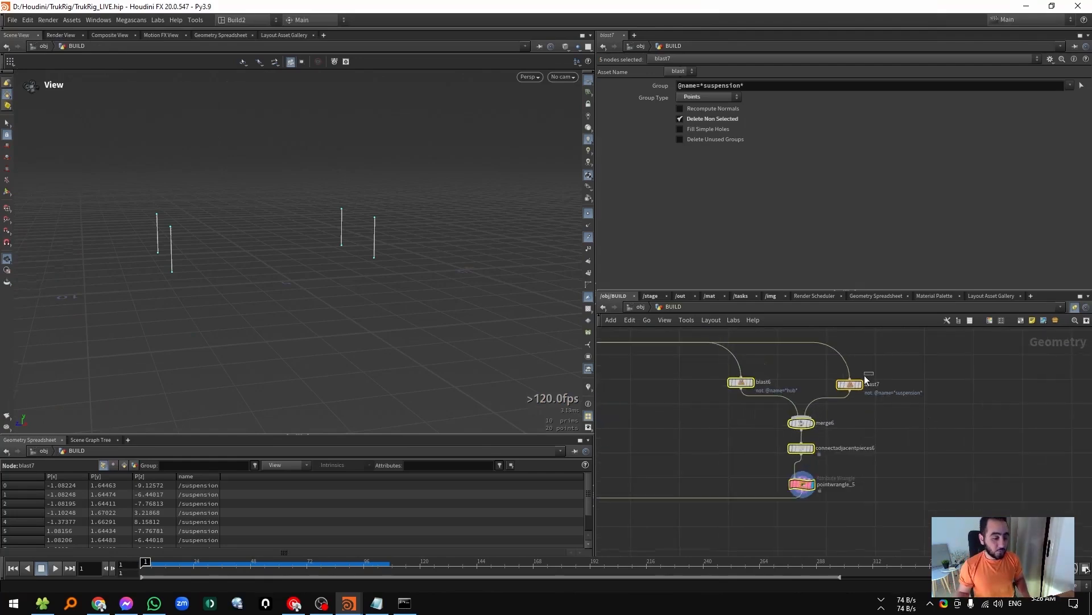
click(854, 387)
drag(400, 193, 426, 214)
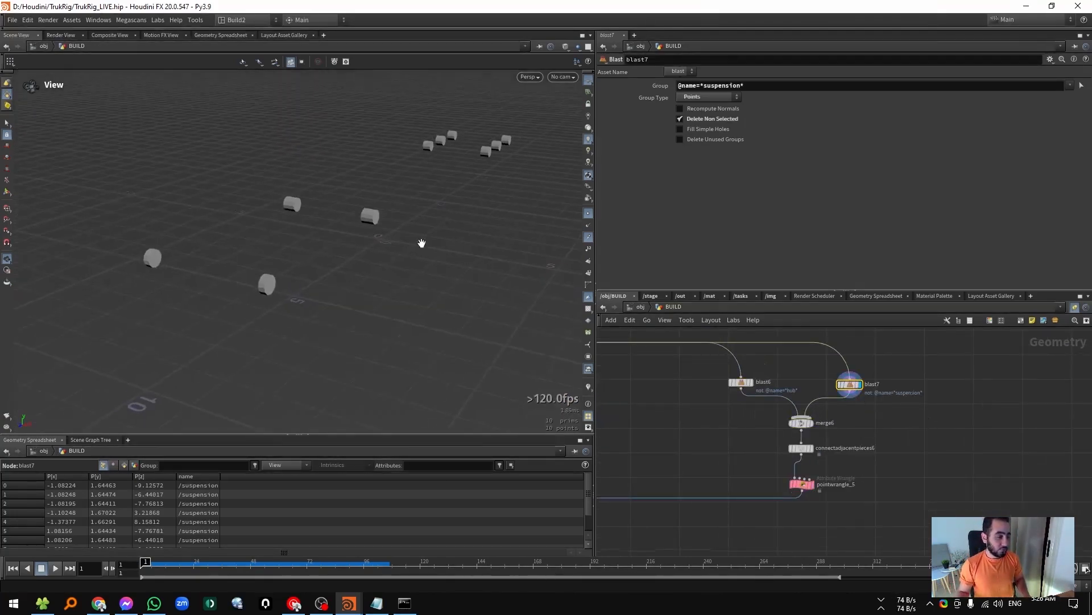
Duplicate the suspension blast node beside the body and front branches, and shift the hinge, steering and spring branches aside to make room.
scroll(740, 441, down, 5)
middle_drag(717, 441, 938, 437)
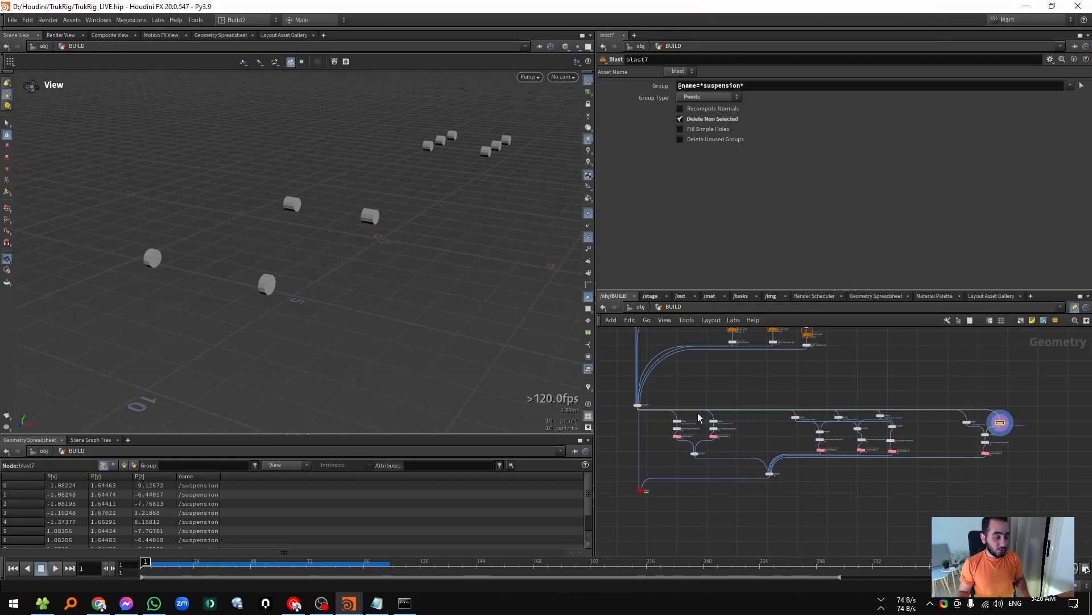
scroll(700, 417, up, 3)
scroll(1011, 431, down, 4)
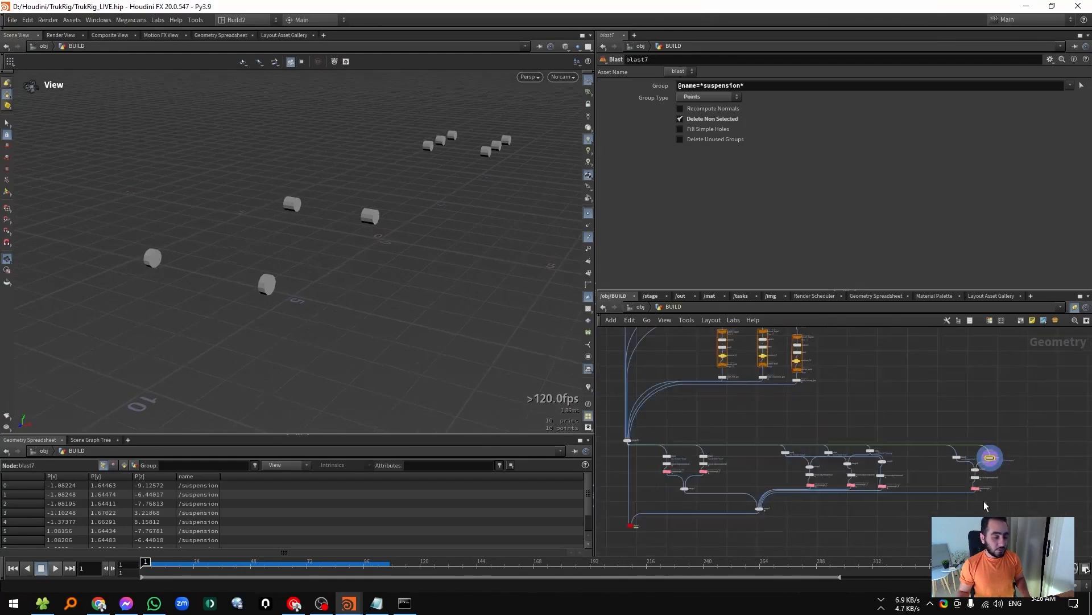
alt+drag(1027, 444, 777, 448)
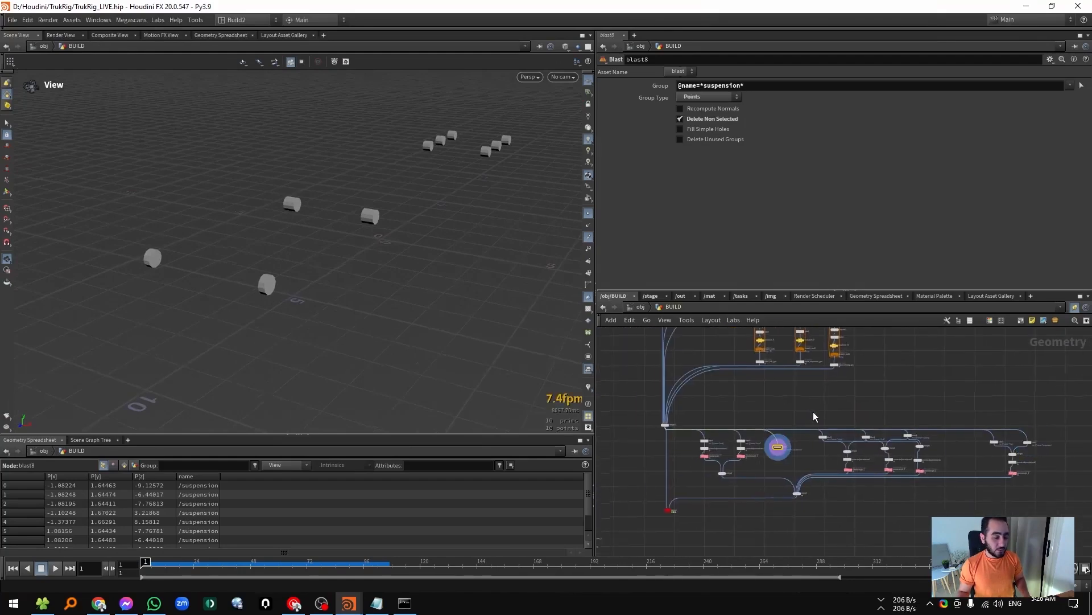
drag(808, 410, 1043, 496)
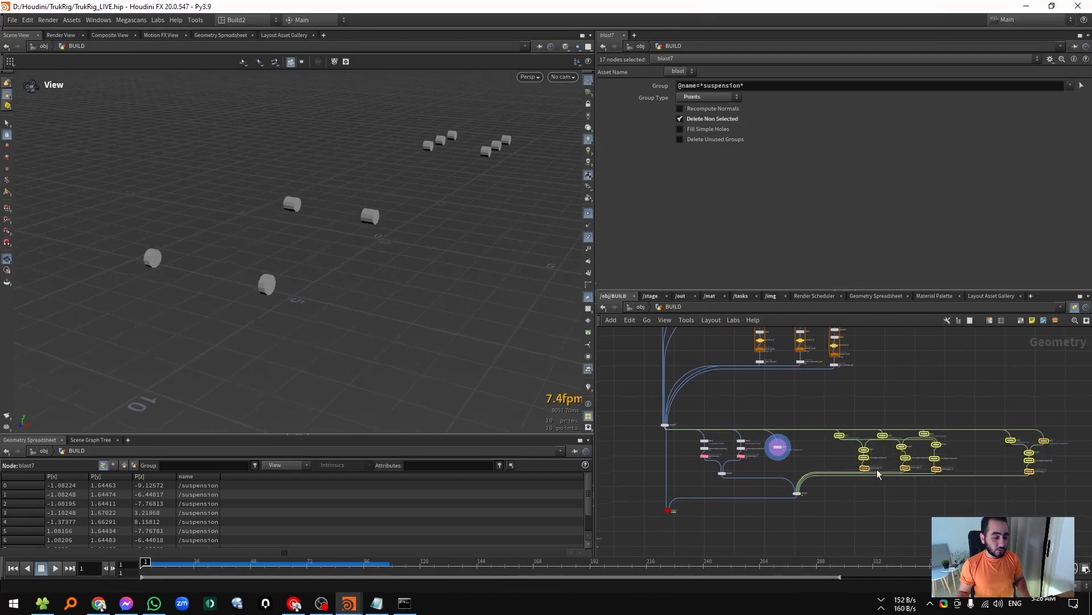
Merge the body blast with the duplicated suspension blast in a new Merge node below them.
scroll(759, 470, up, 5)
click(805, 411)
middle_drag(765, 438, 860, 440)
scroll(860, 440, up, 3)
shift+click(643, 384)
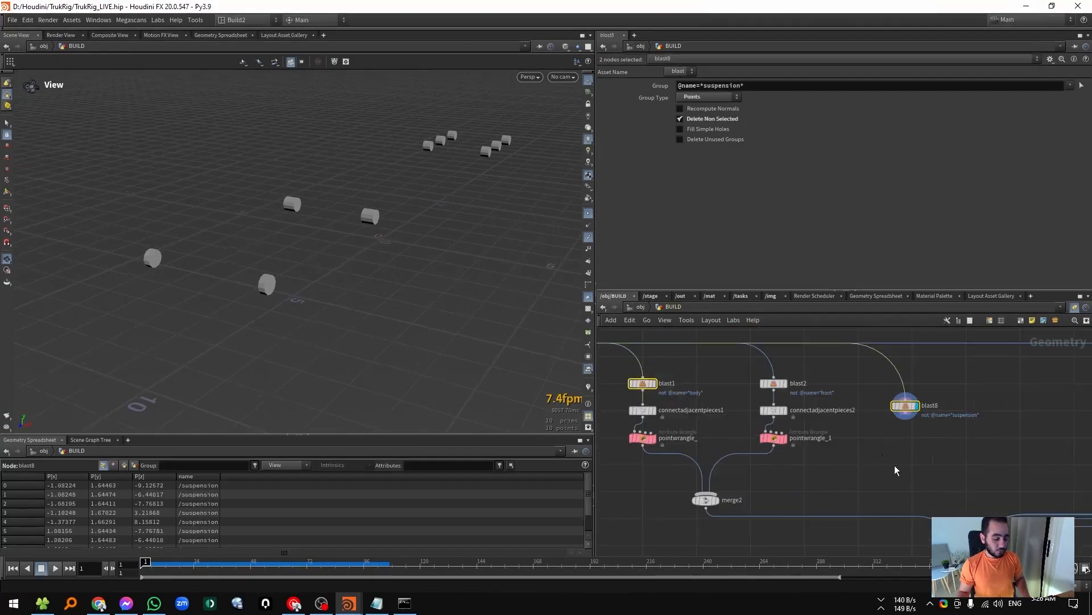
key(alt+m)
click(880, 450)
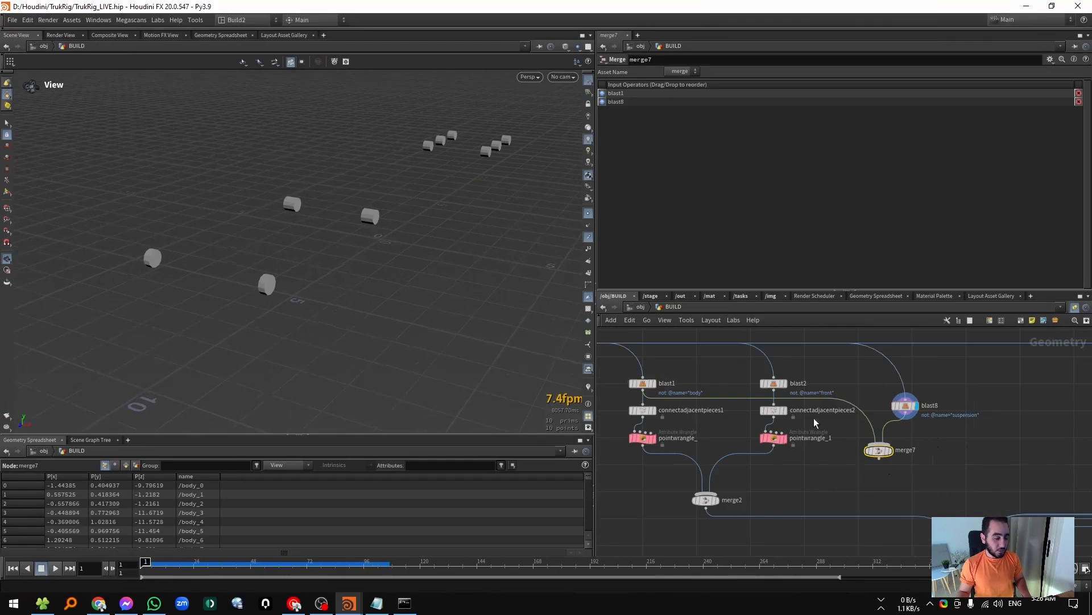
Merge the front blast with the duplicated suspension blast in a second Merge node.
click(774, 386)
shift+click(913, 404)
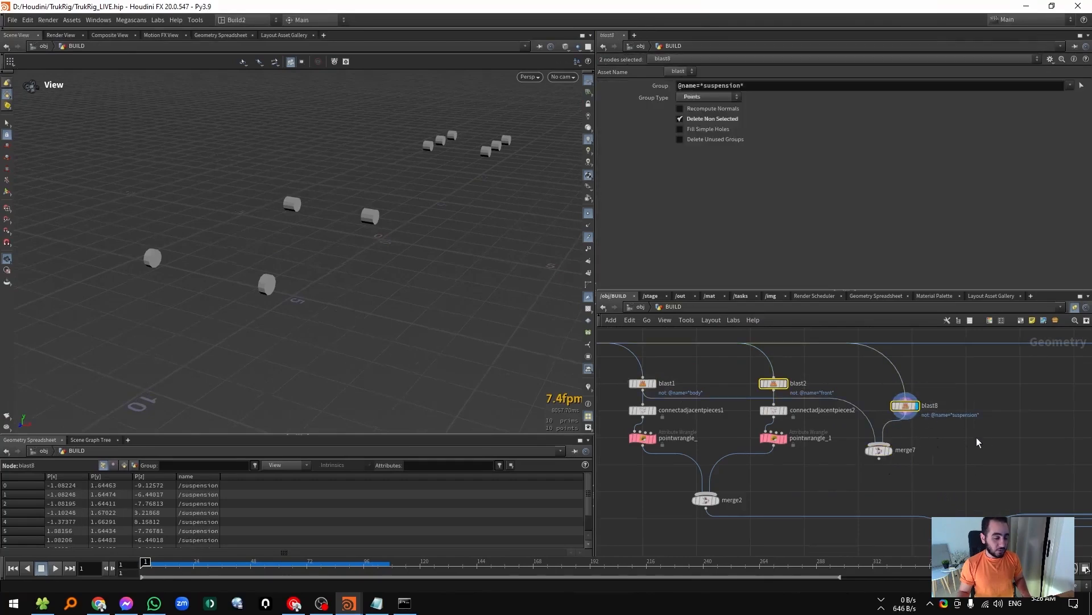
key(alt+m)
click(988, 447)
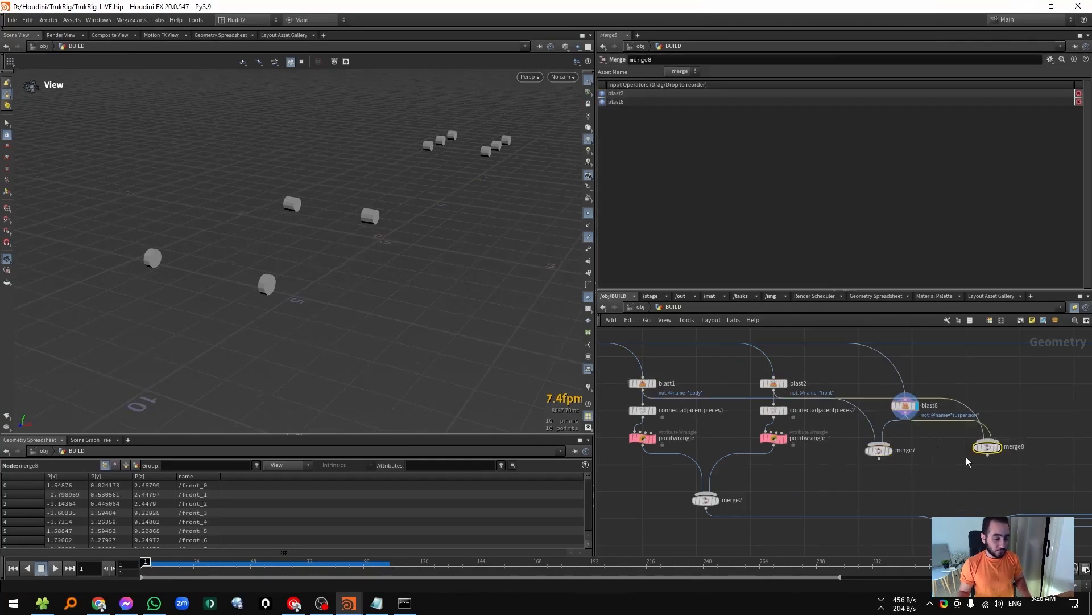
Display the body and suspension merge and add a Connect Adjacent Pieces node below it.
drag(869, 453, 868, 450)
key(r)
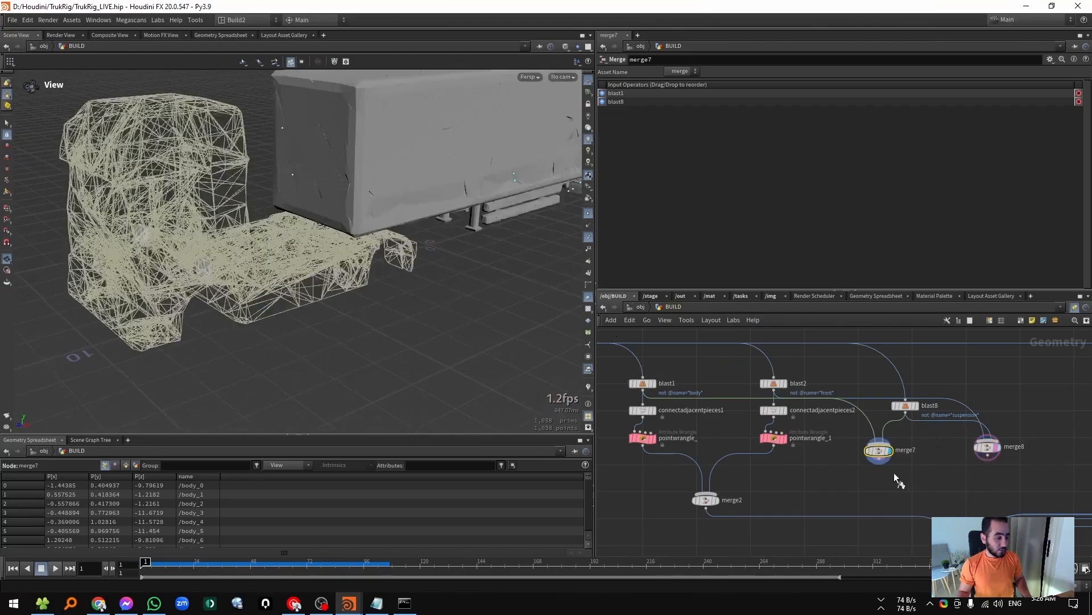
drag(421, 228, 327, 202)
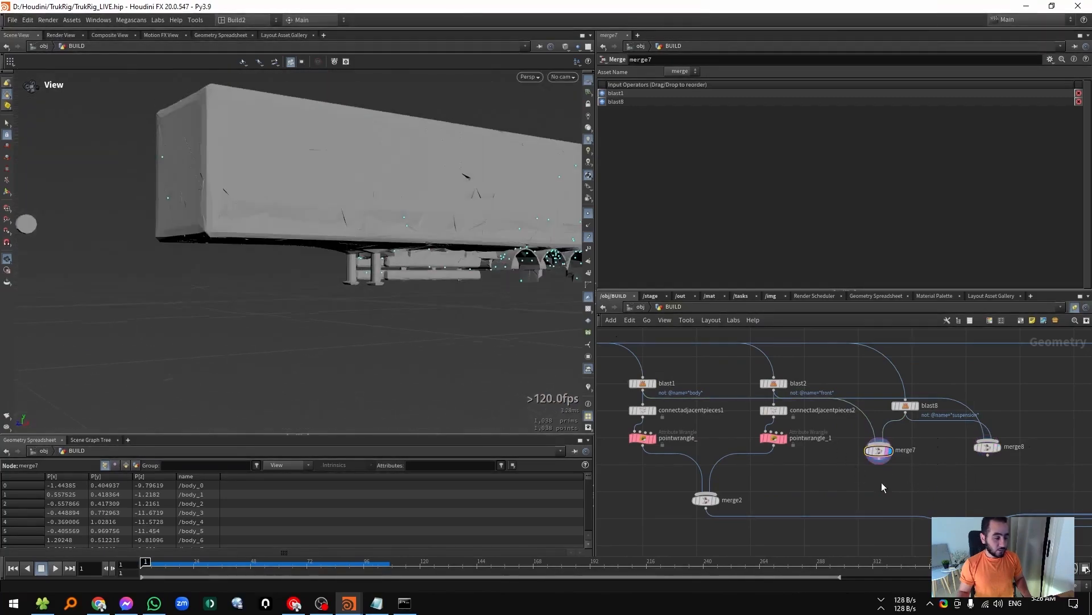
key(Tab)
text(co ad)
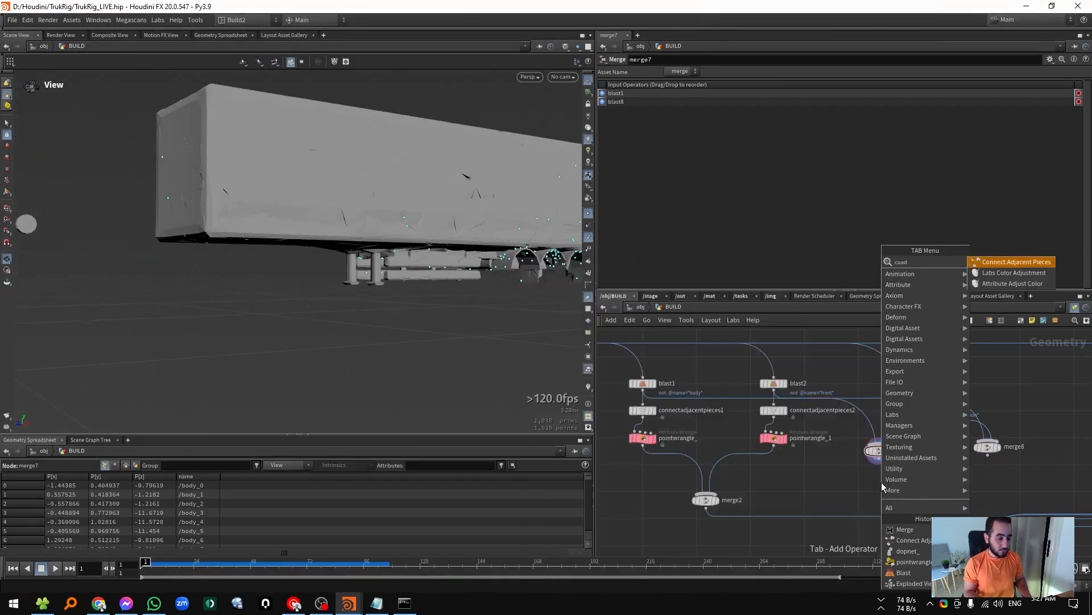
key(Return)
key(Return)
Display the new Connect Adjacent Pieces node, set its search radius to 0.62 and save the scene.
key(r)
mouse_move(719, 119)
mouse_down()
mouse_move(748, 117)
mouse_move(739, 118)
mouse_up()
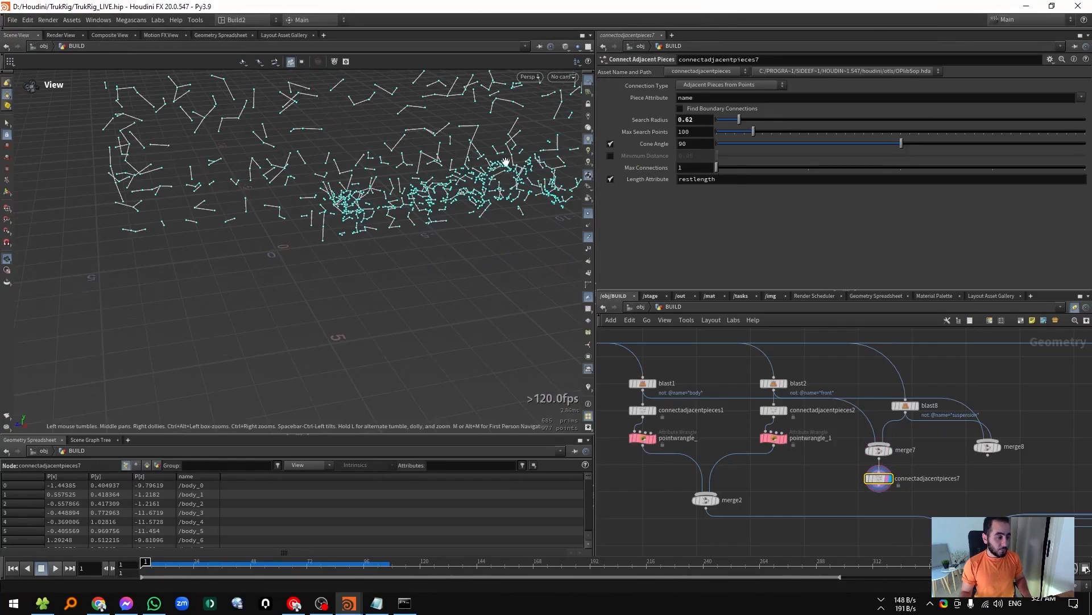
drag(507, 163, 306, 209)
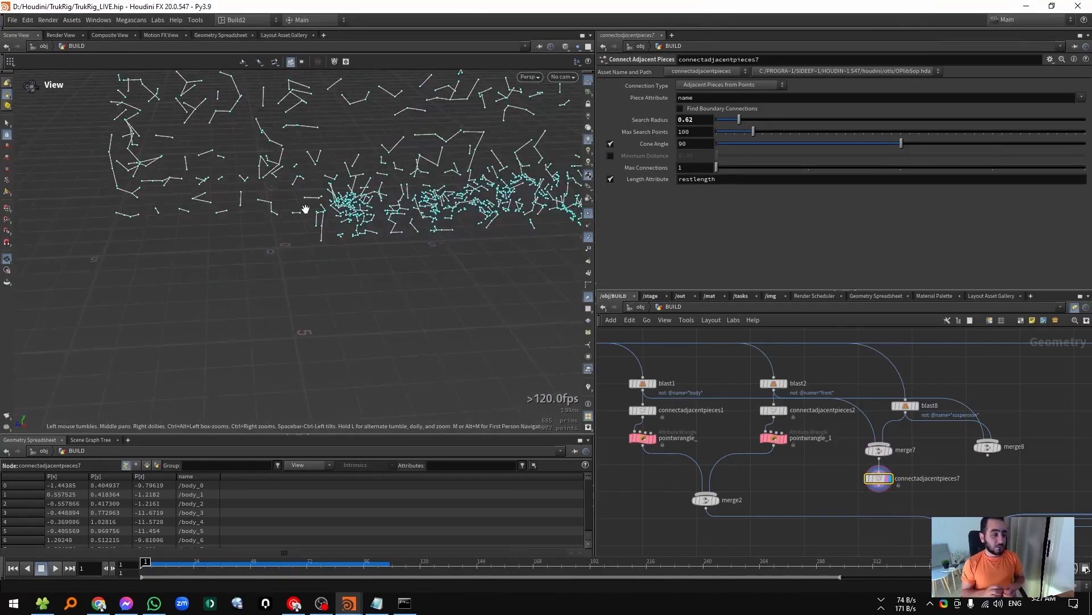
key(ctrl+s)
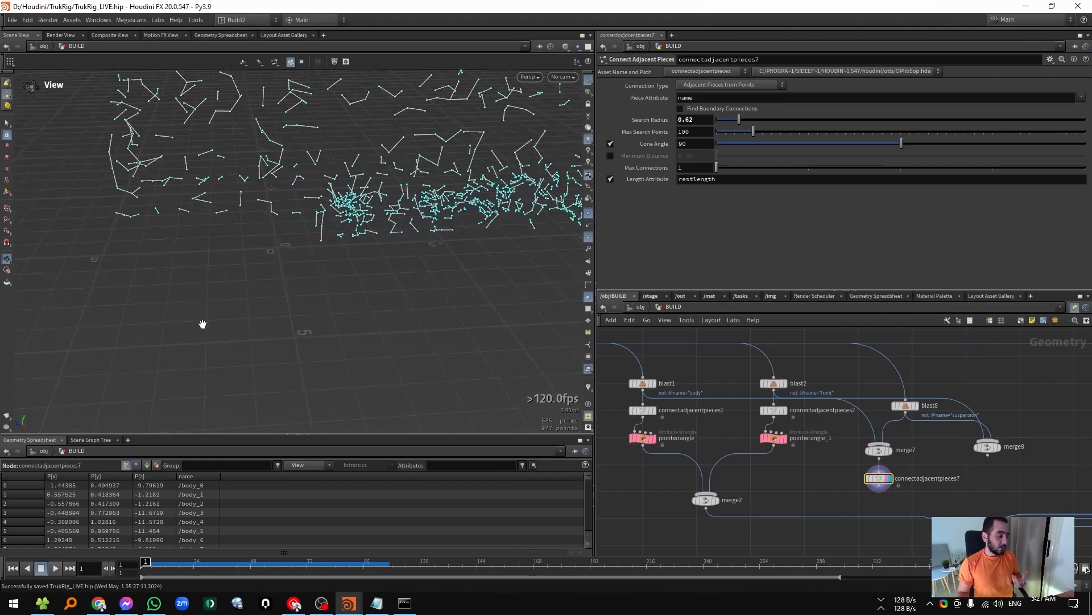
Widen the name column in the geometry spreadsheet and sort the points by name to check the suspension entries.
click(199, 476)
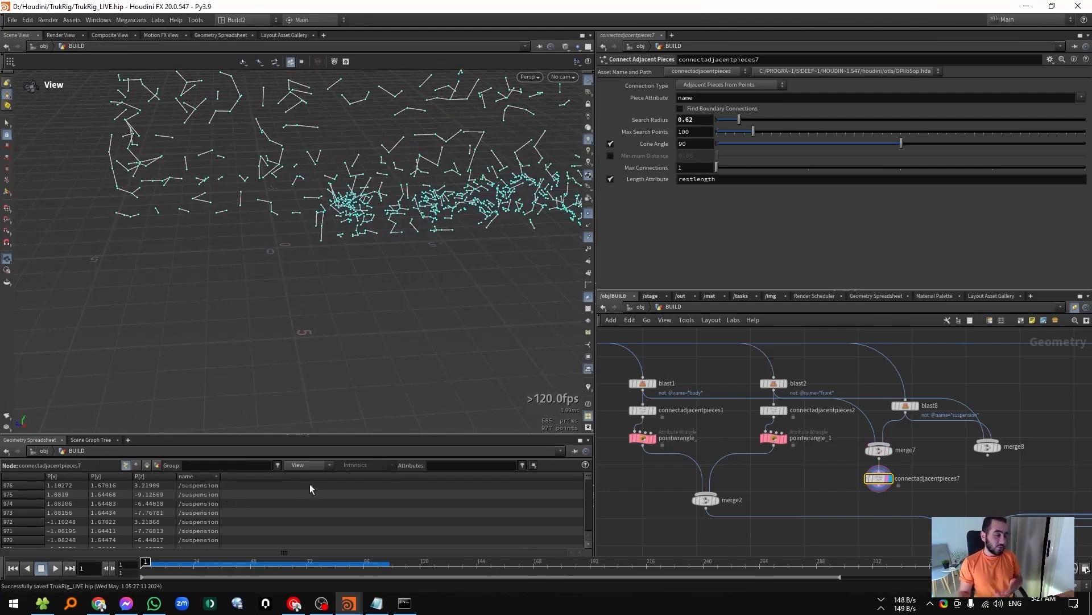
drag(219, 476, 267, 476)
click(243, 477)
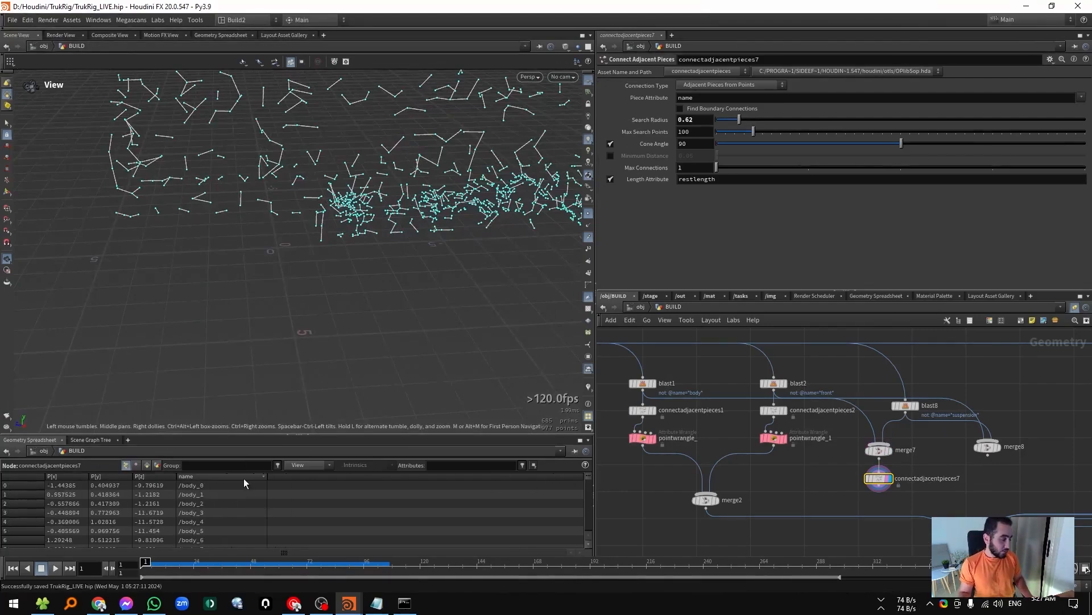
click(243, 476)
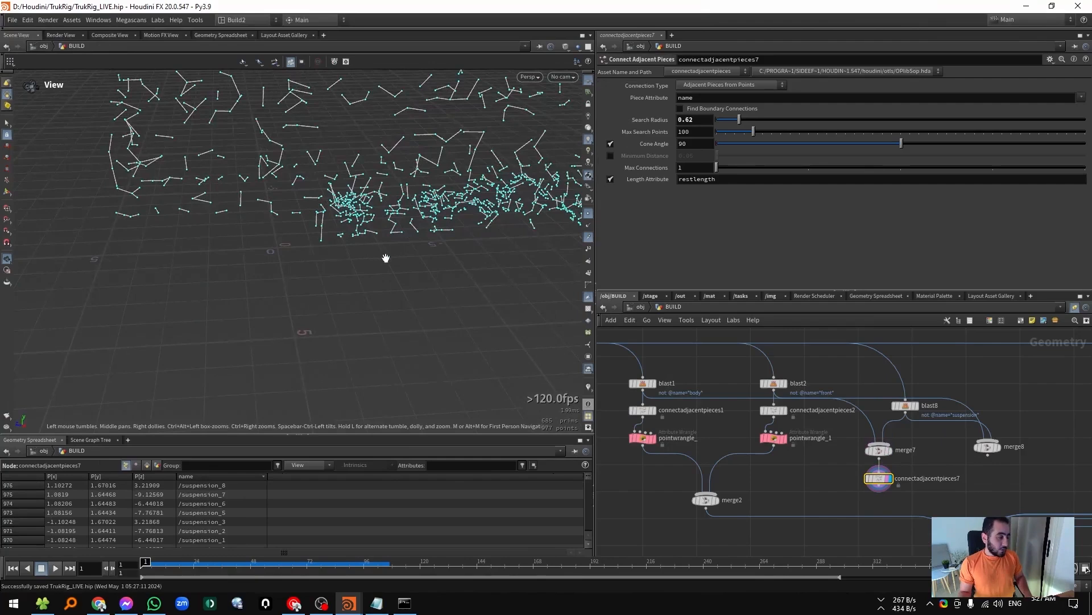
Select one connection line in the viewport and limit the spreadsheet to selected elements to examine its point names.
drag(386, 259, 349, 153)
click(359, 160)
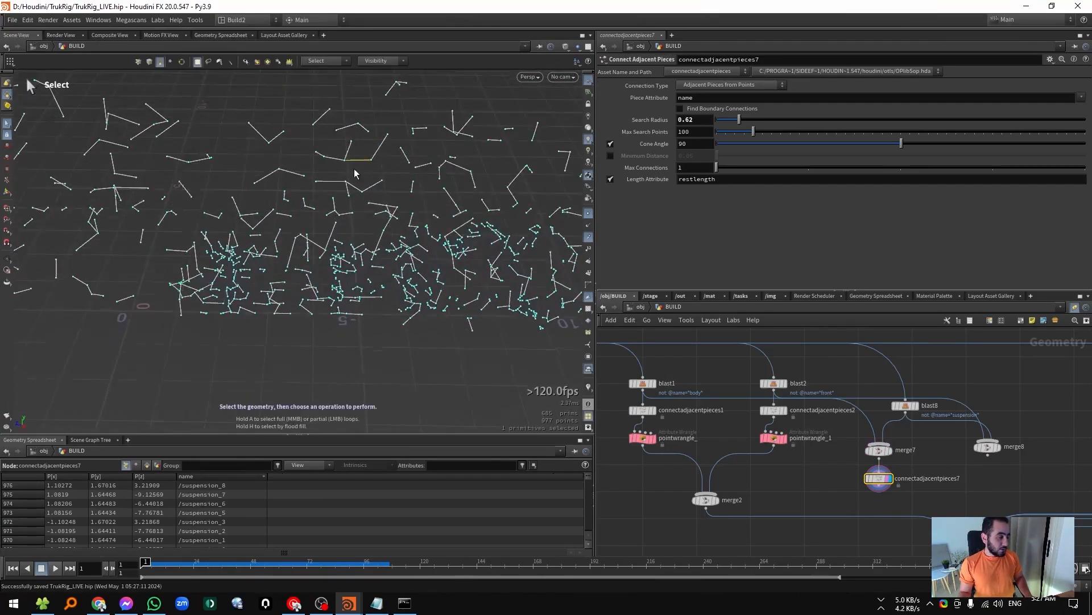
click(298, 465)
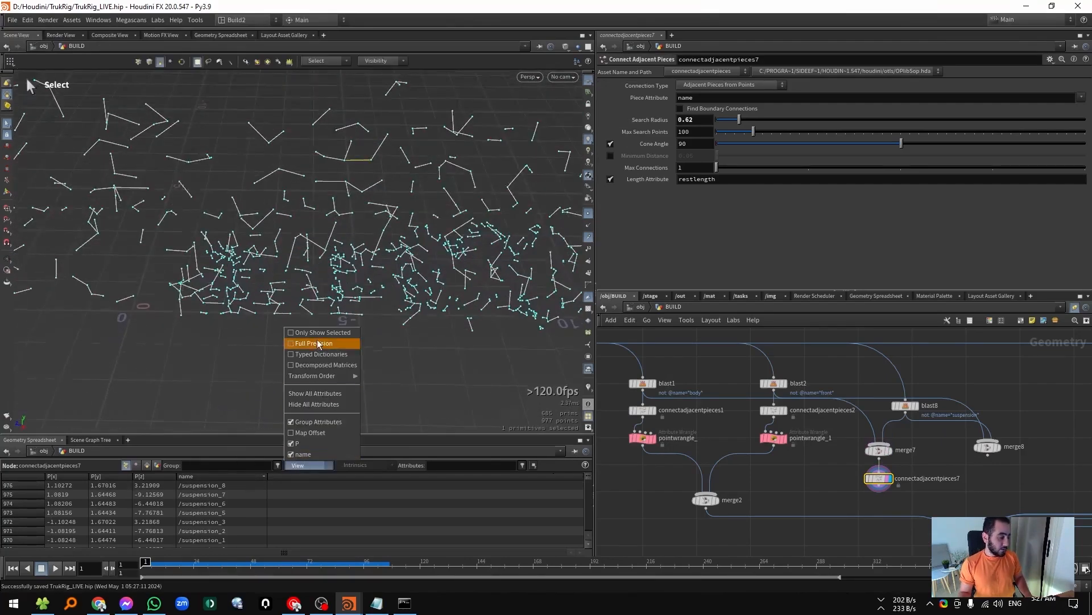
click(316, 343)
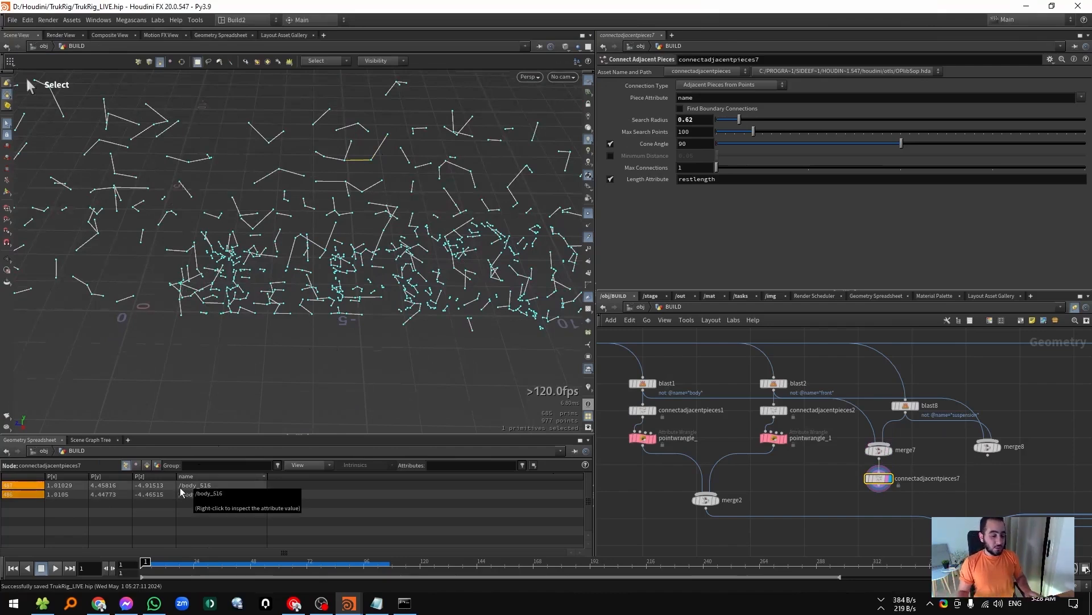
Add an Attribute Wrangle below the body and suspension Connect Adjacent Pieces node and set it to run over Primitives.
scroll(884, 501, up, 3)
key(Tab)
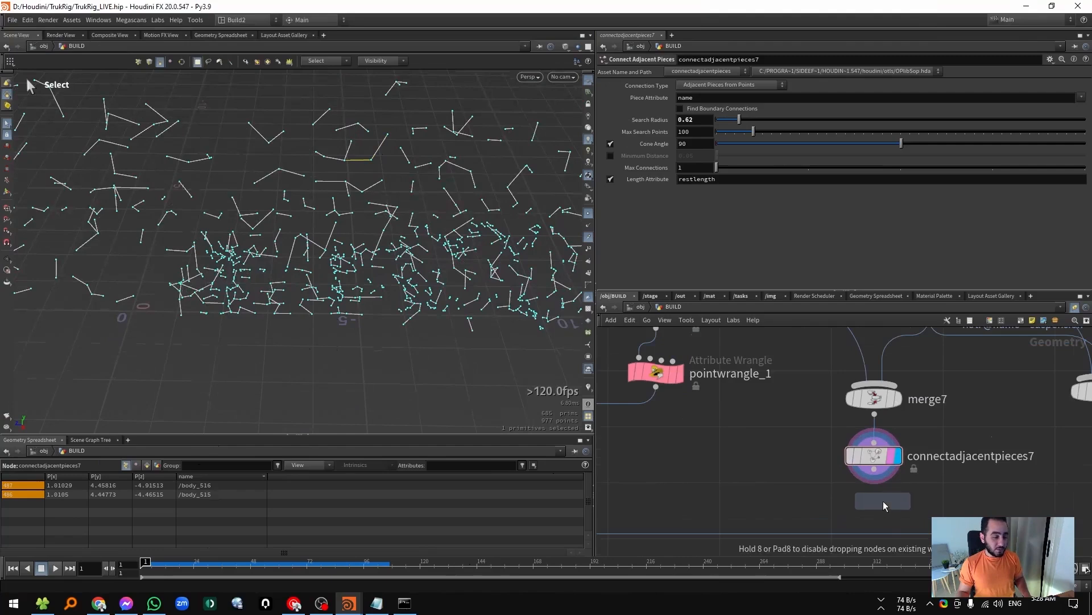
click(882, 503)
click(875, 469)
click(861, 497)
click(901, 513)
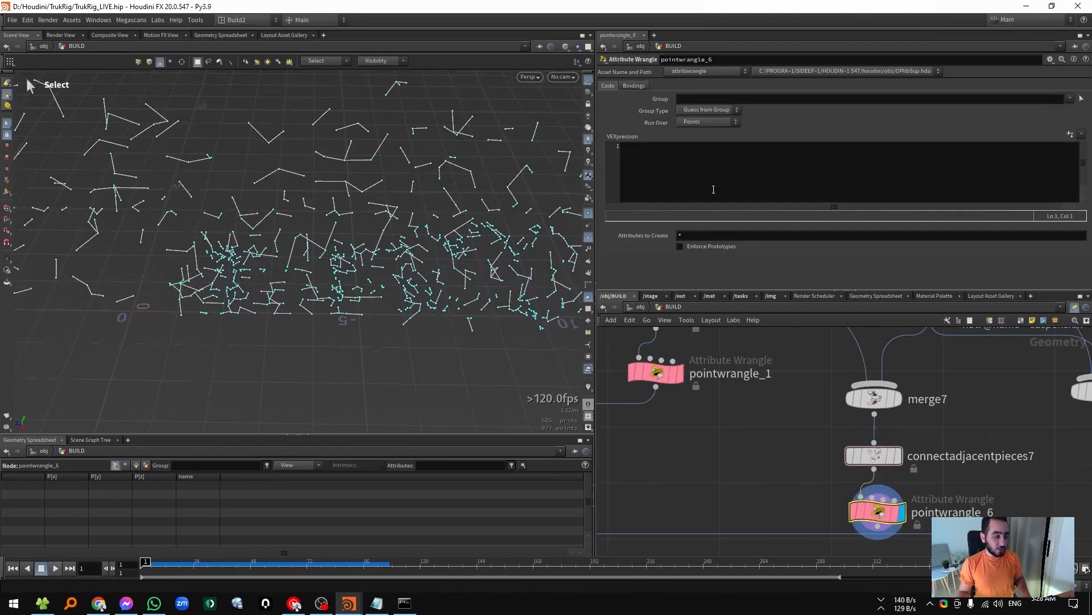
click(708, 121)
click(703, 142)
scroll(415, 154, down, 3)
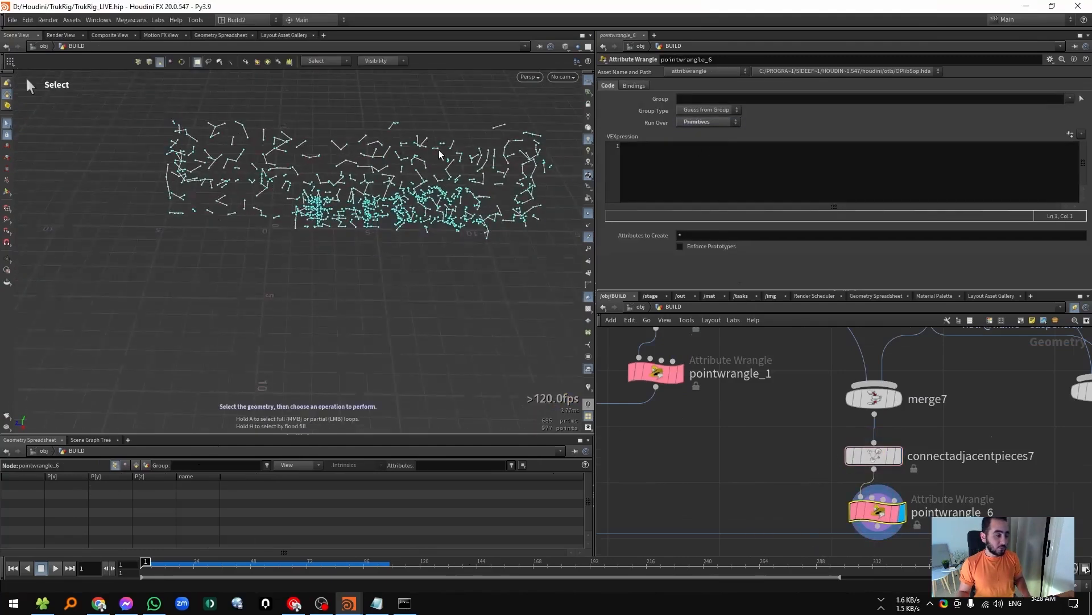
click(633, 172)
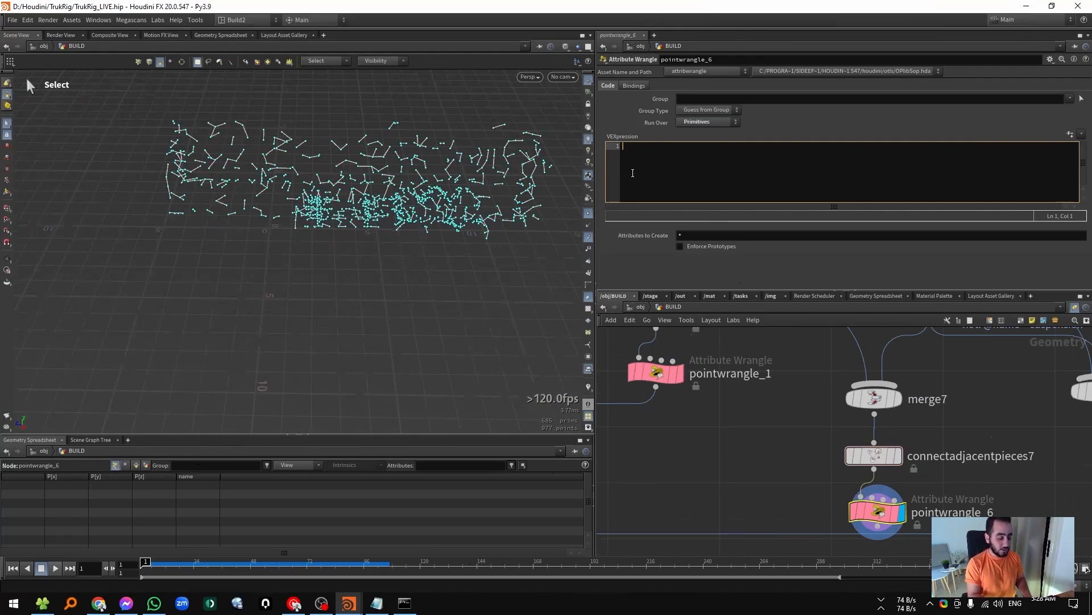
text(rim)
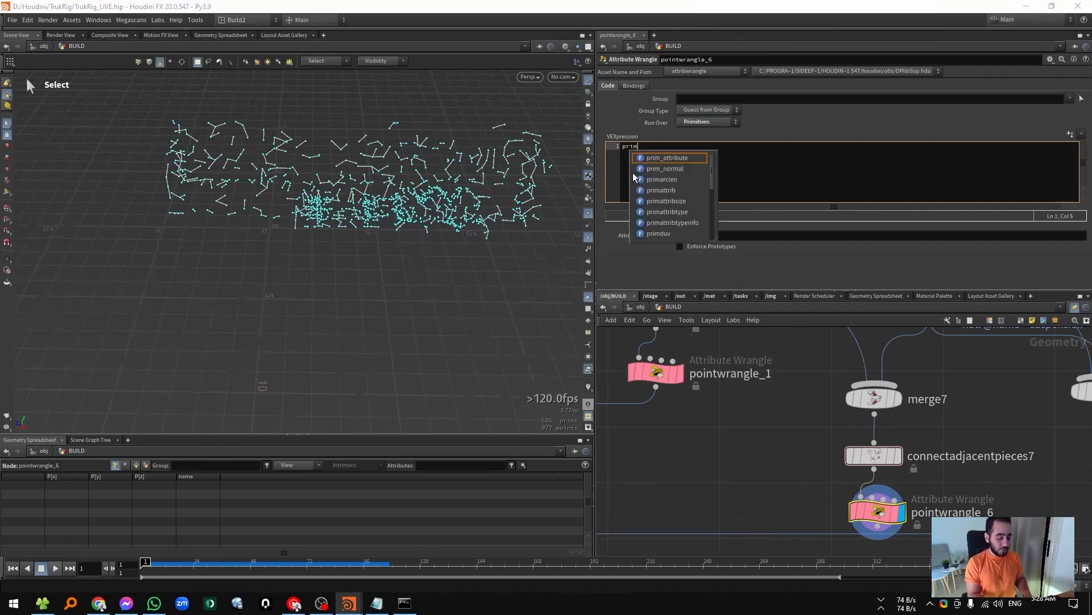
text(points()
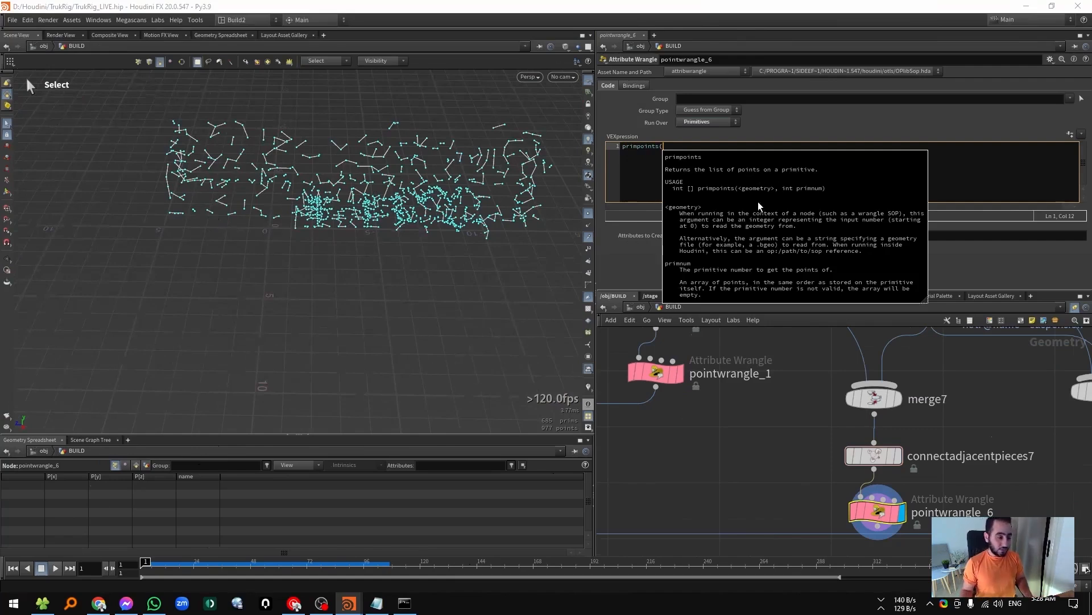
text(0, )
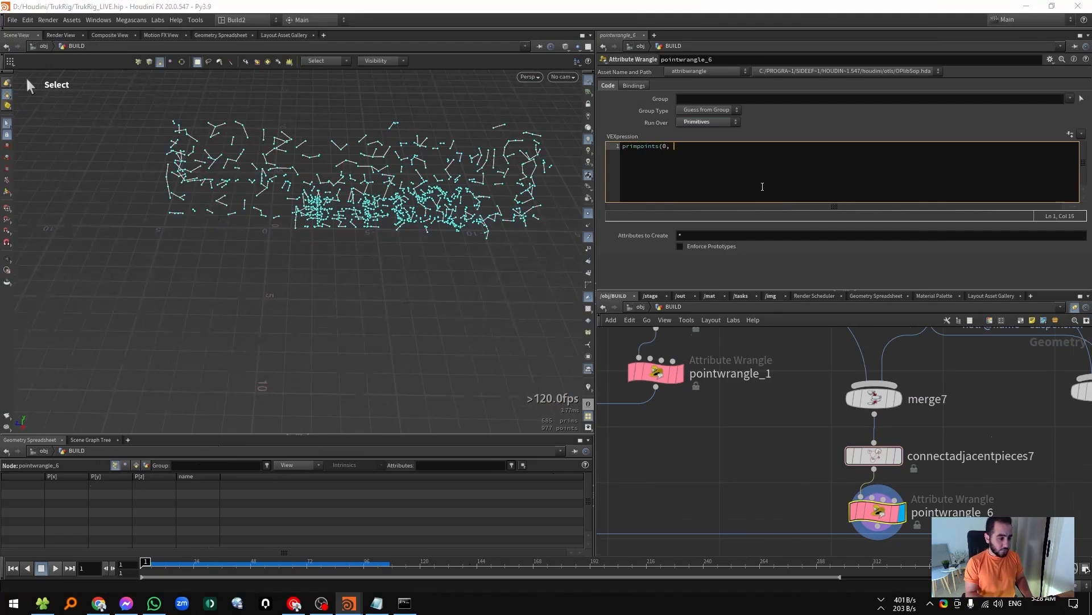
text(@primnum)
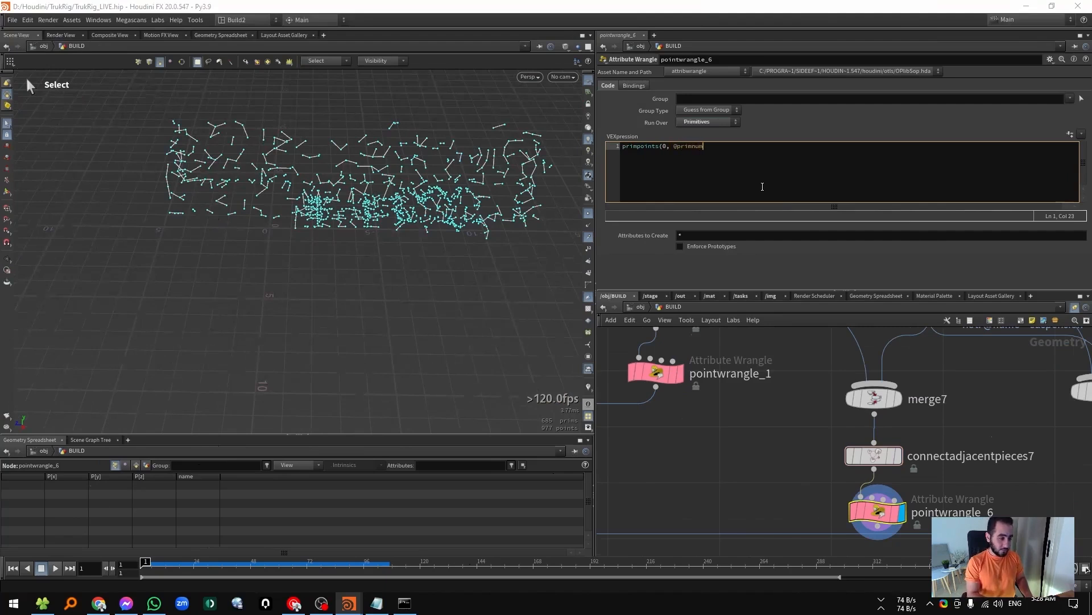
key(Home)
text(int )
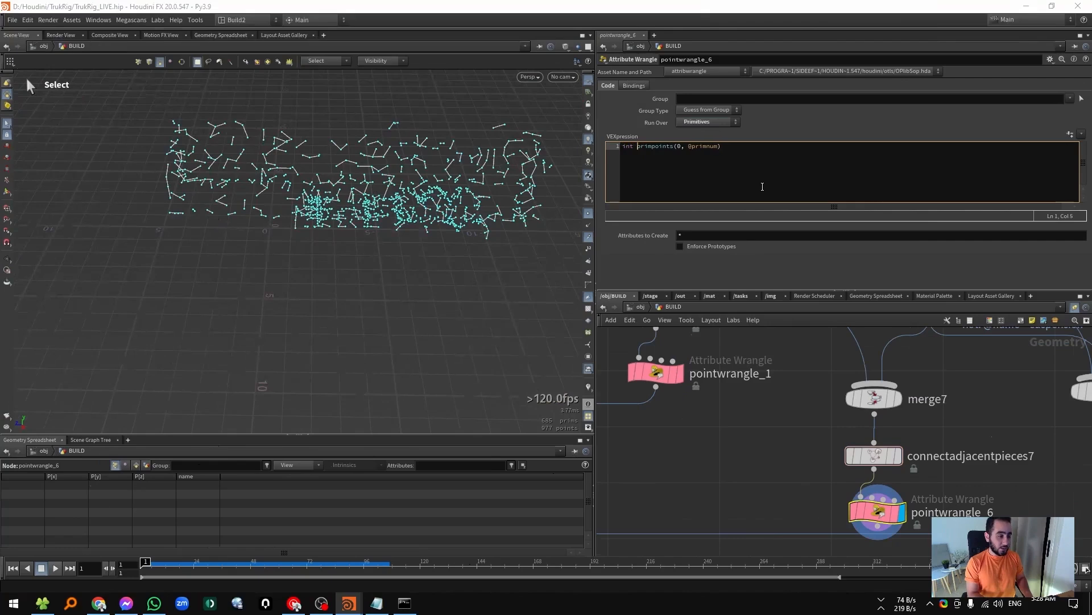
text(pts[] )
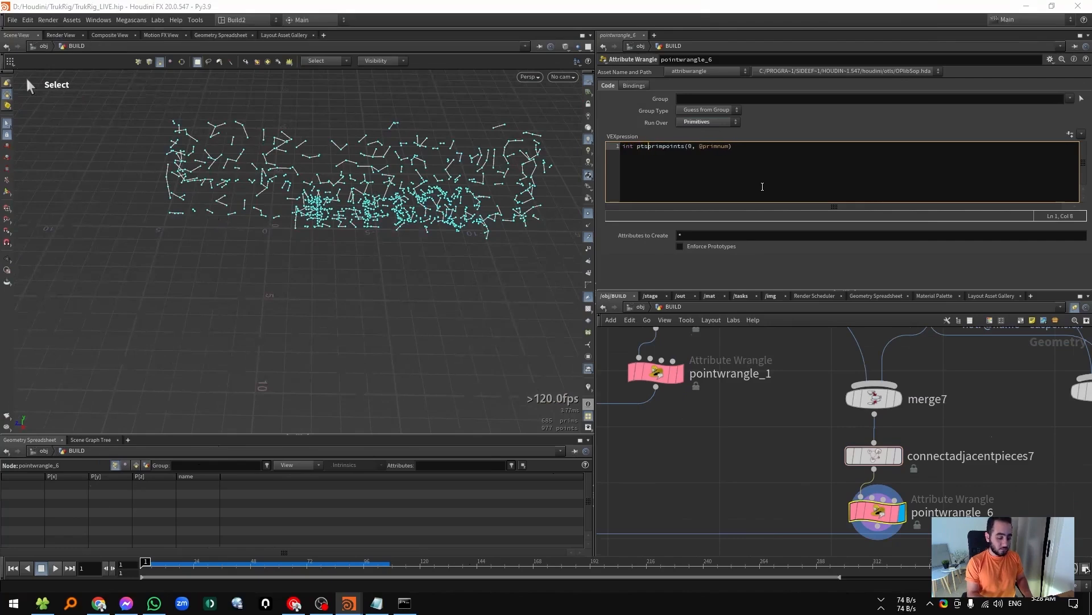
text(=)
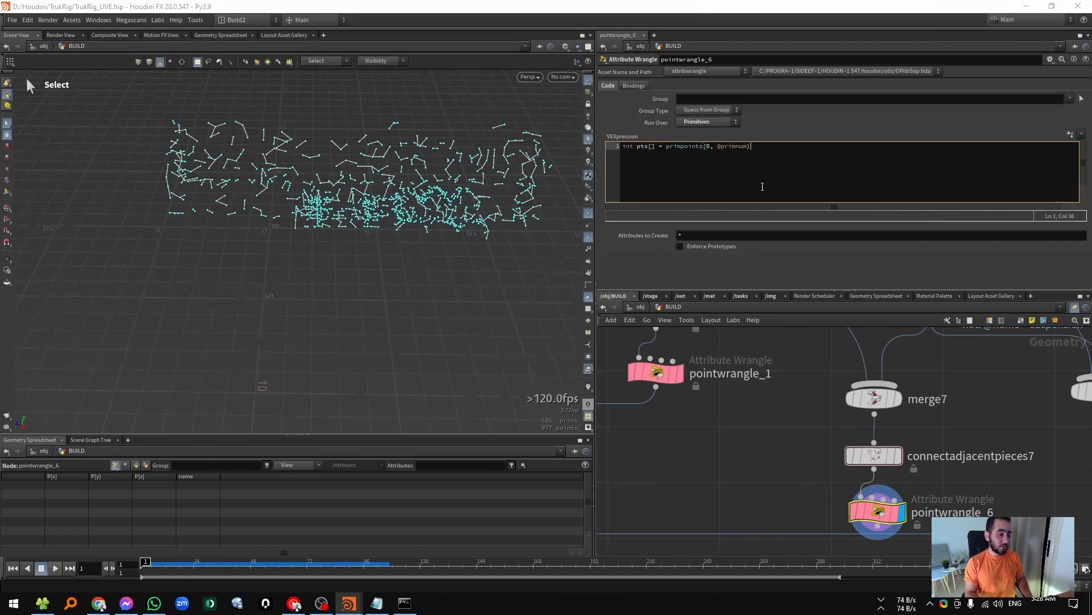
key(End)
text(;)
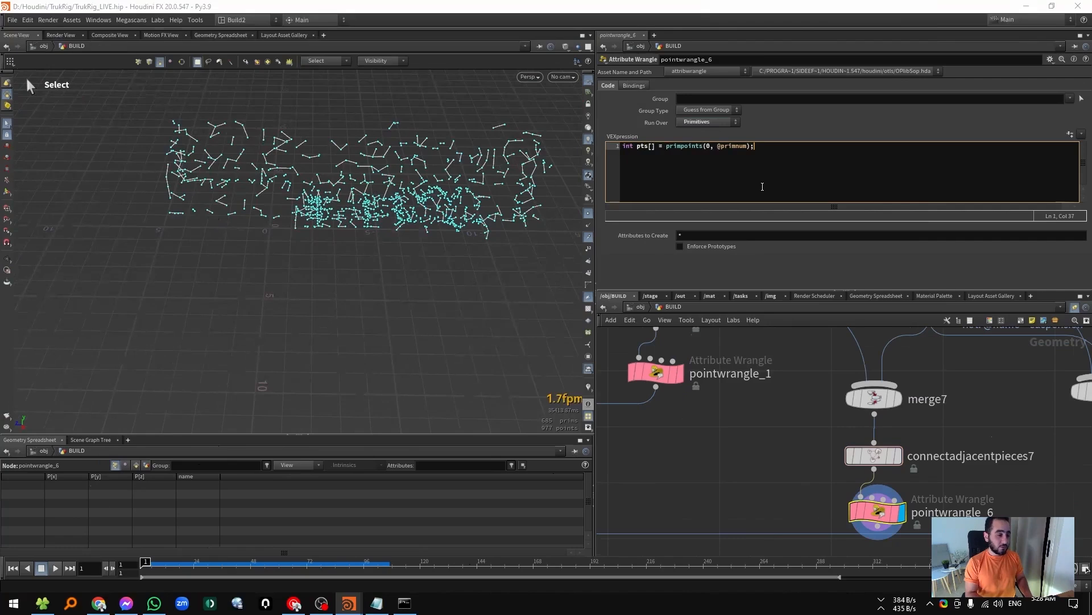
key(Return)
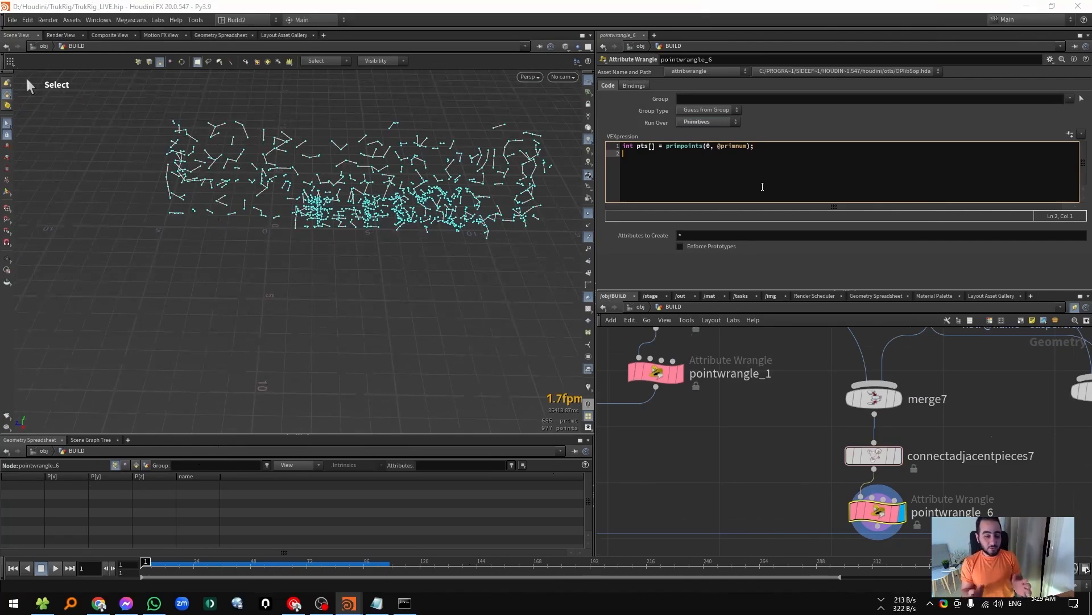
drag(792, 382, 889, 474)
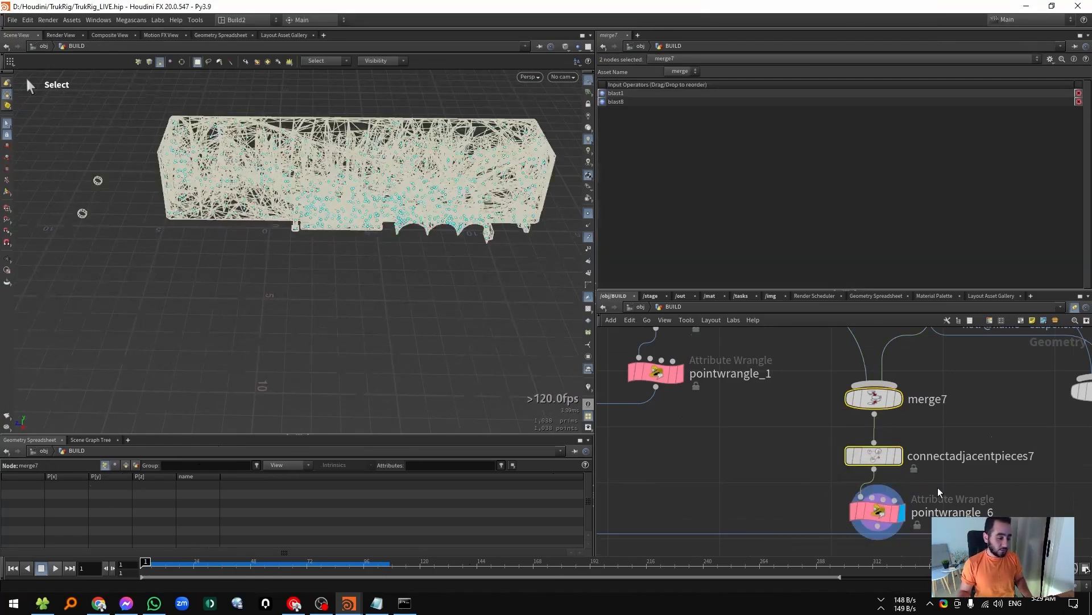
click(881, 457)
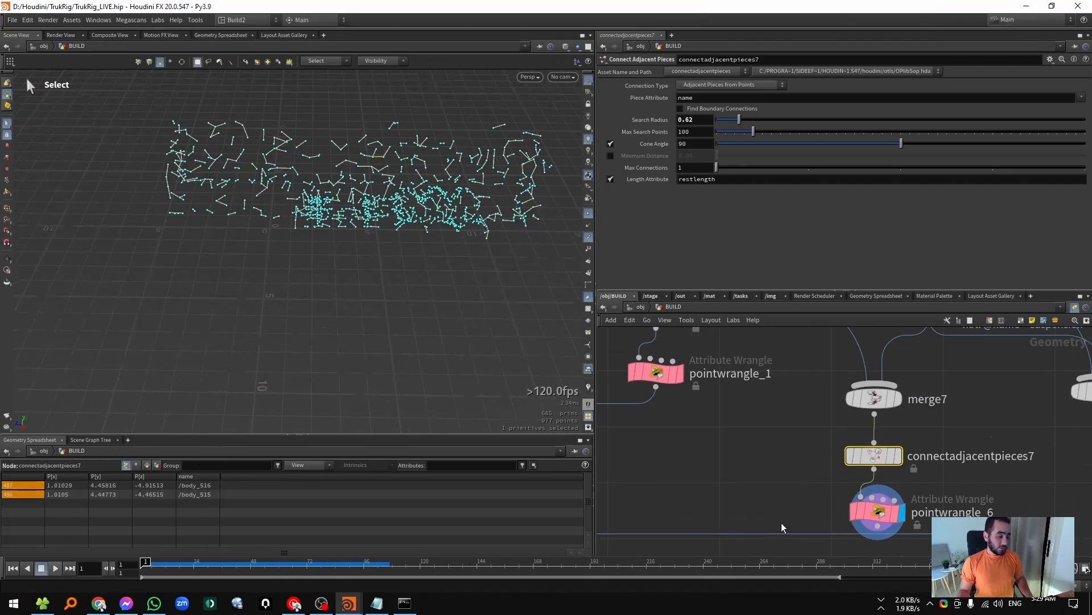
click(850, 502)
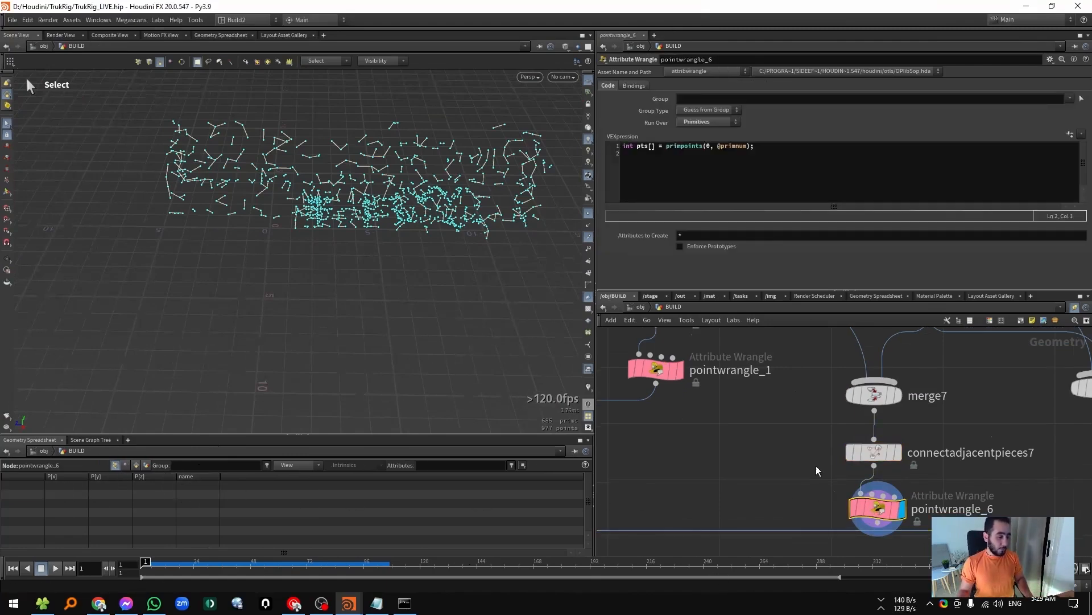
key(Up)
key(Down)
key(Up)
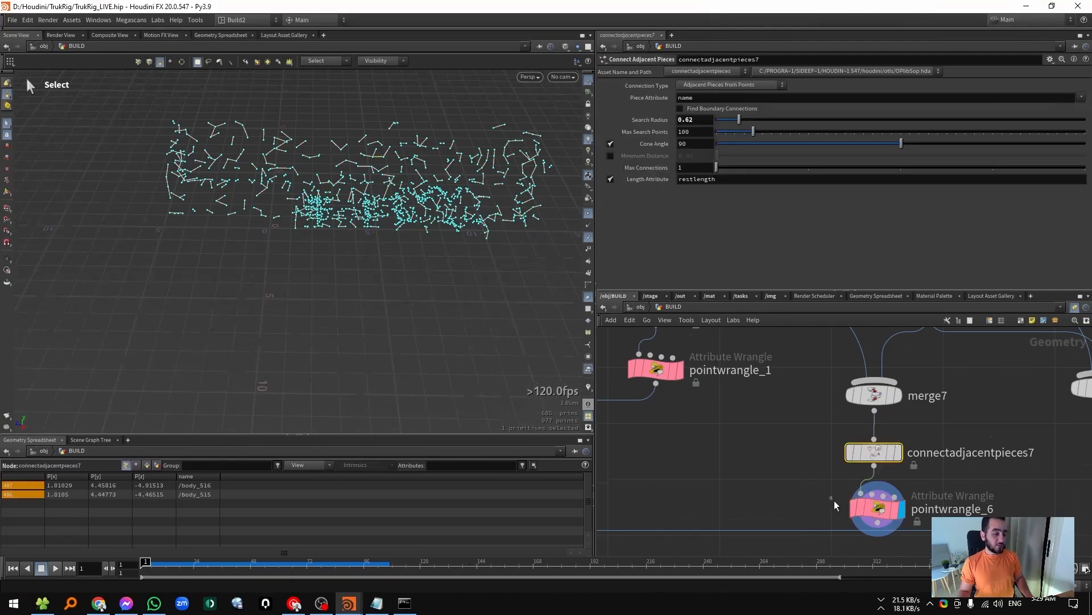
key(Down)
key(Up)
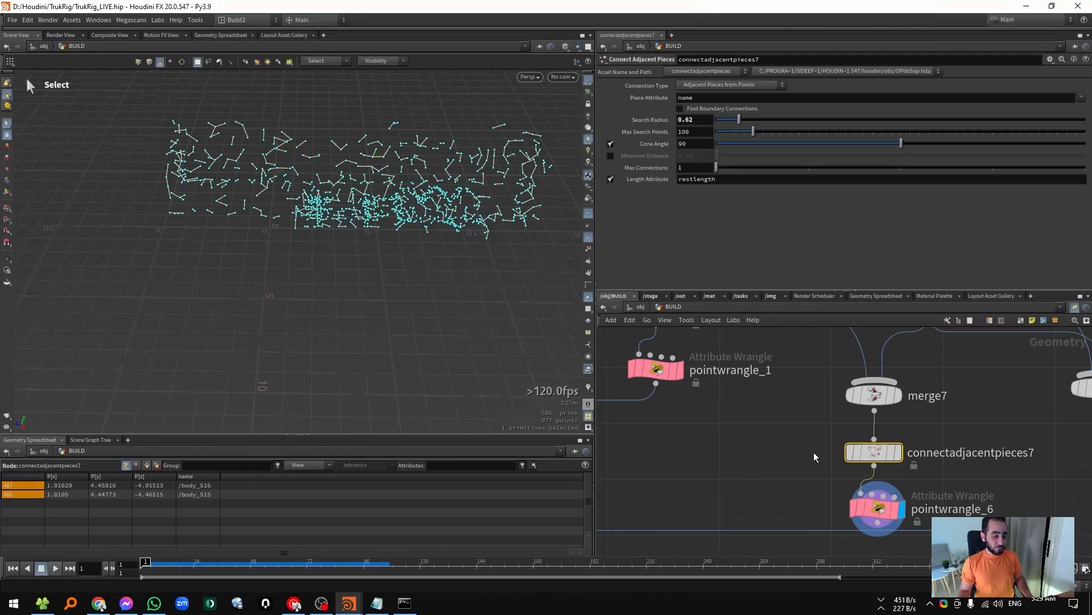
Select connection lines of the Connect Adjacent Pieces node along the truck's lower edge and check their point names in the spreadsheet.
click(874, 396)
click(874, 452)
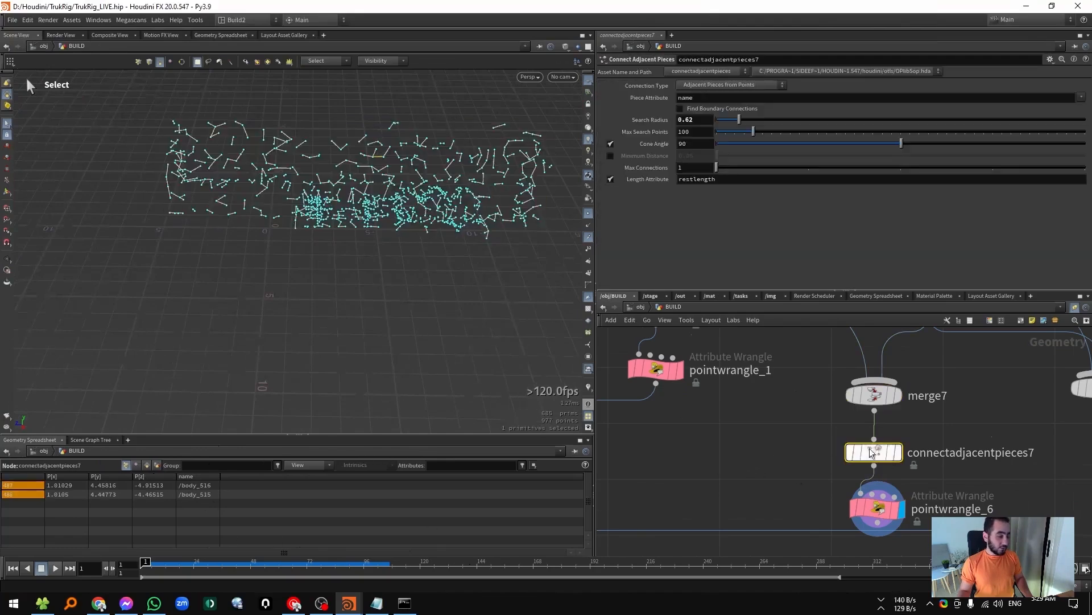
click(426, 219)
click(400, 225)
alt+right_drag(380, 230, 497, 187)
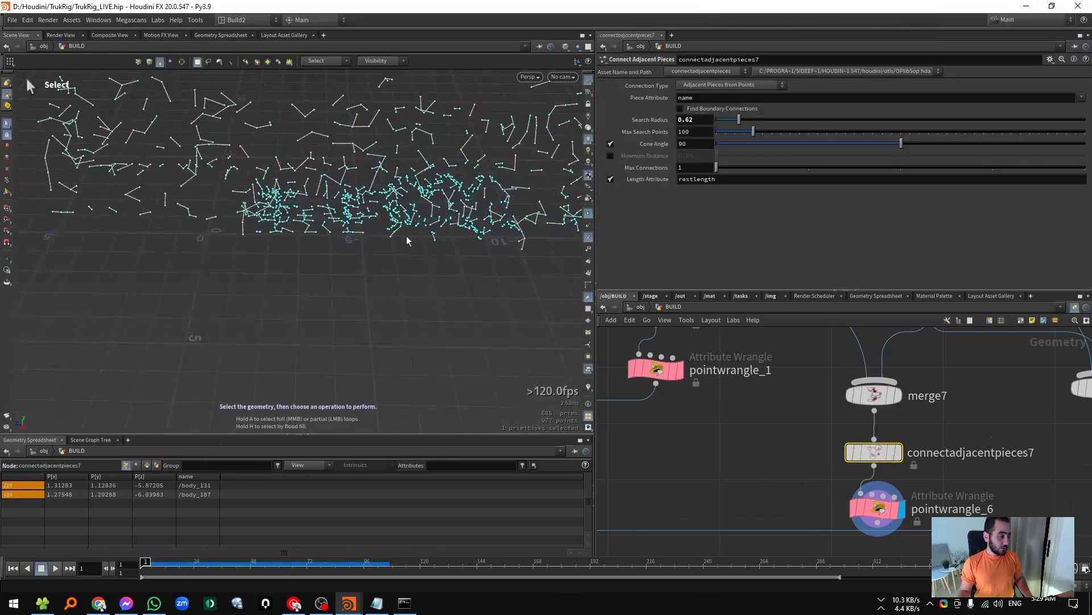
scroll(358, 232, up, 3)
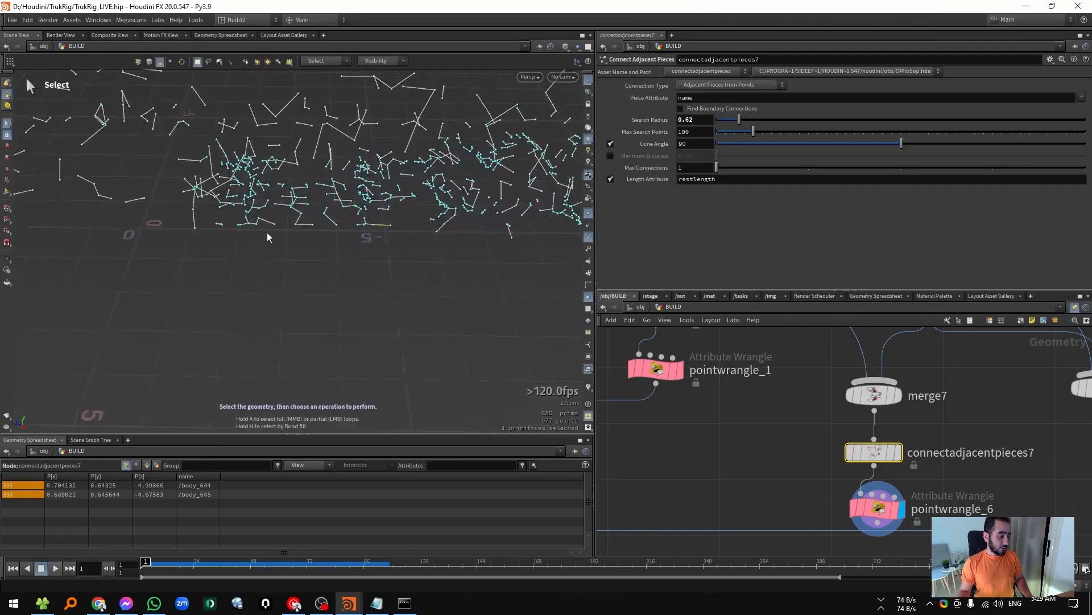
click(250, 224)
drag(187, 216, 342, 234)
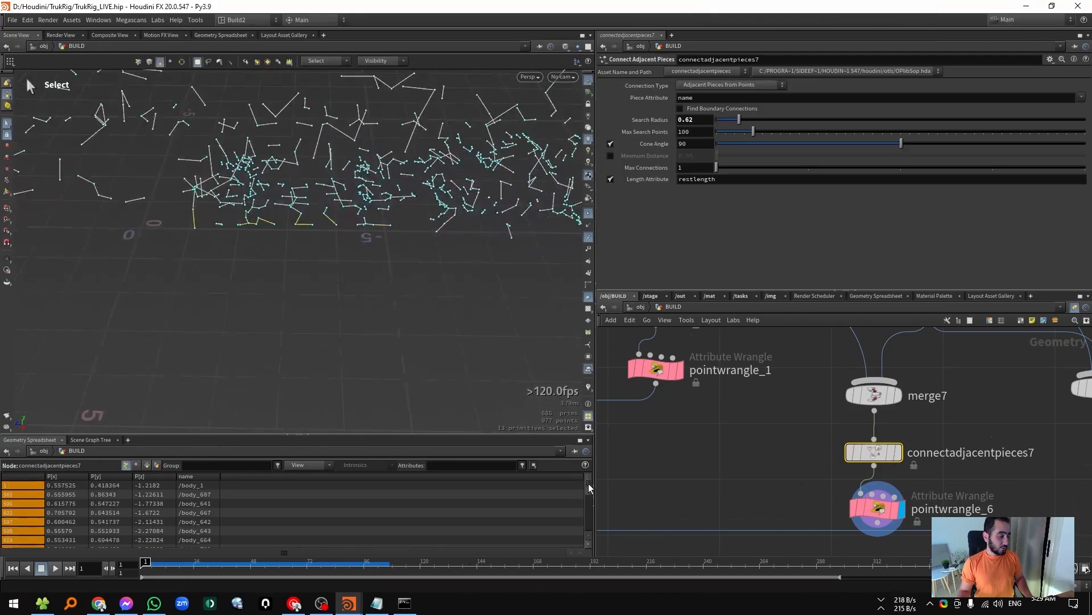
drag(588, 483, 586, 528)
shift+drag(326, 309, 481, 171)
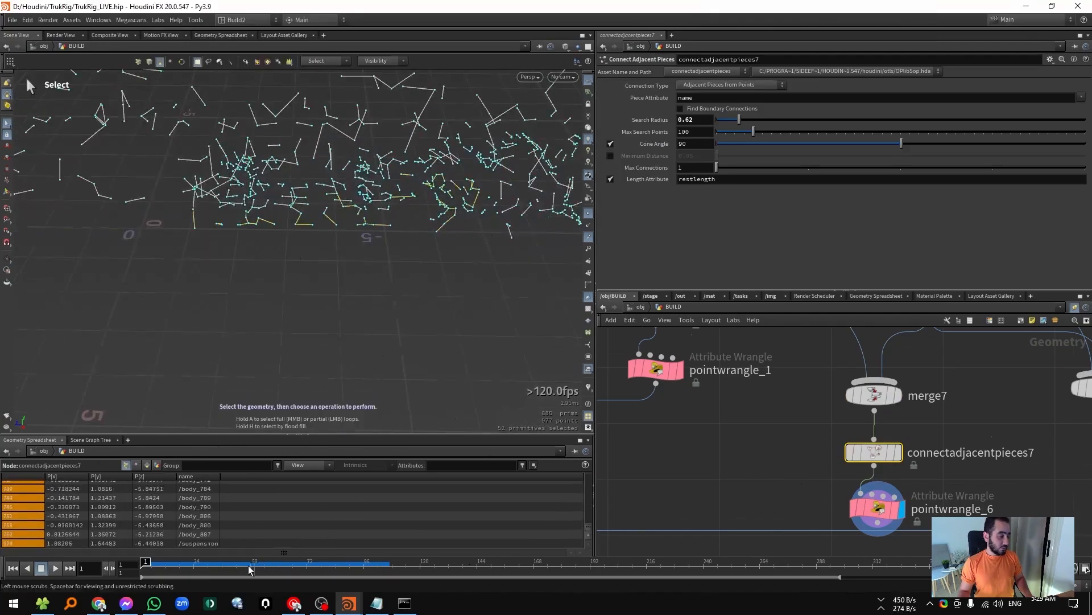
Isolate a single connection line joining a suspension piece to the body and examine its two end points.
key(Escape)
drag(319, 273, 522, 180)
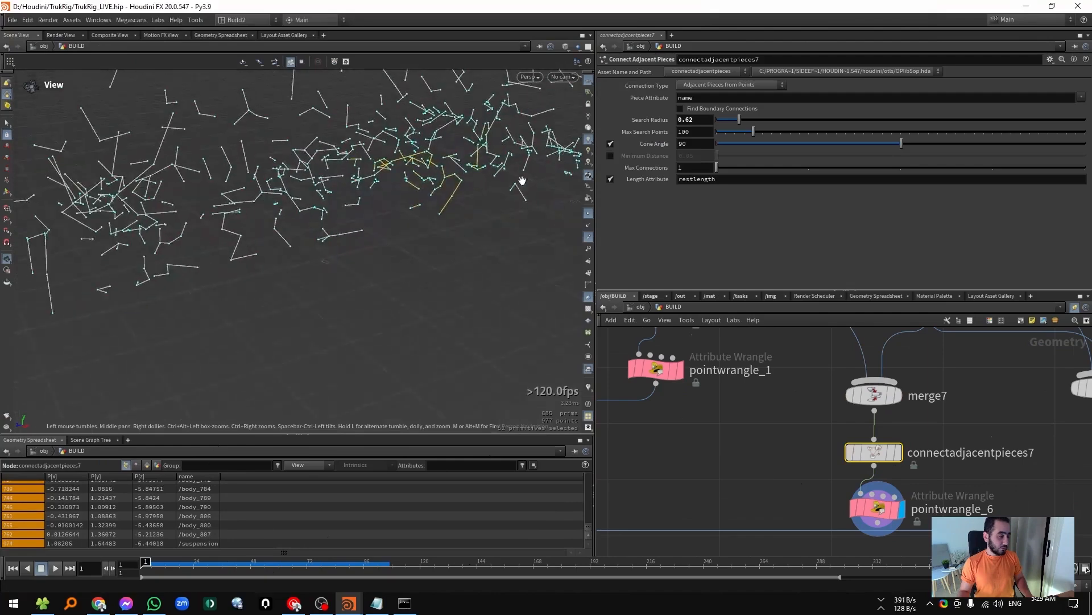
key(s)
click(458, 206)
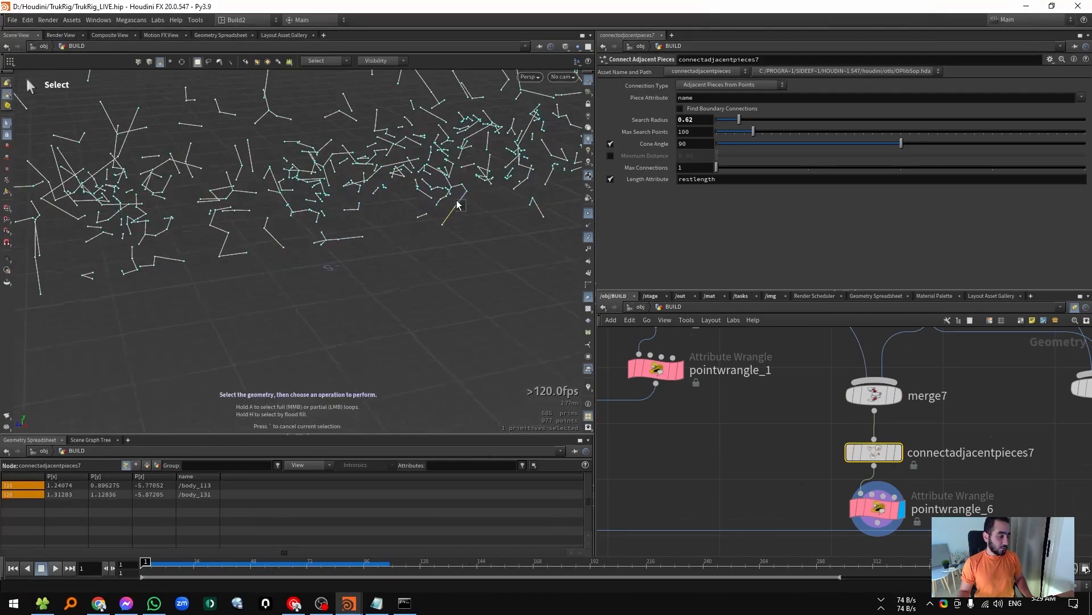
alt+middle_drag(439, 255, 426, 282)
shift+click(451, 225)
mouse_move(451, 214)
shift+mouse_down()
mouse_move(432, 230)
mouse_move(415, 209)
shift+mouse_up()
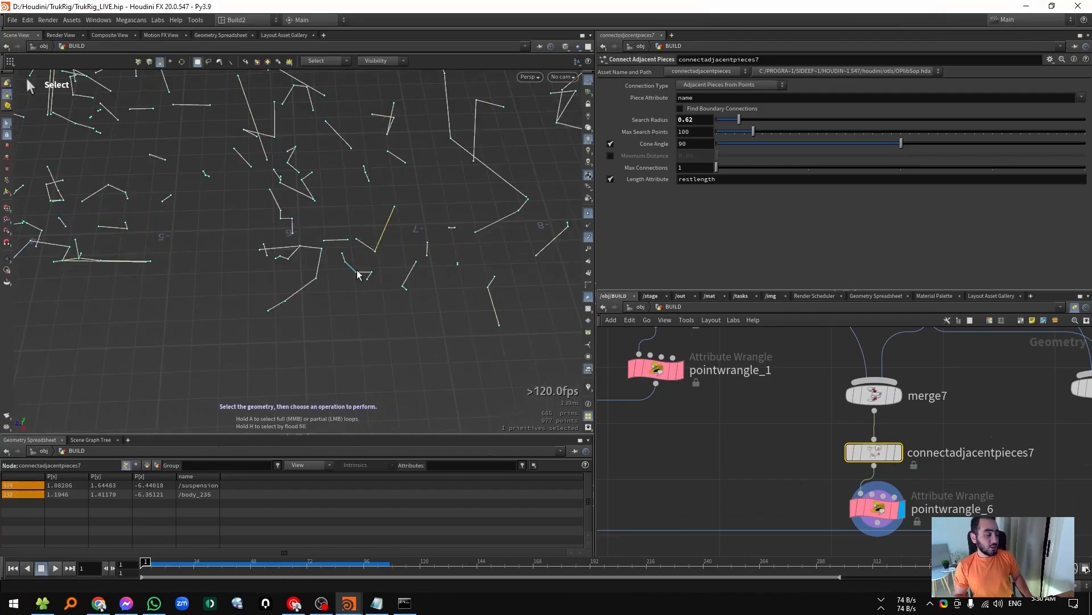
key(Escape)
drag(373, 249, 416, 240)
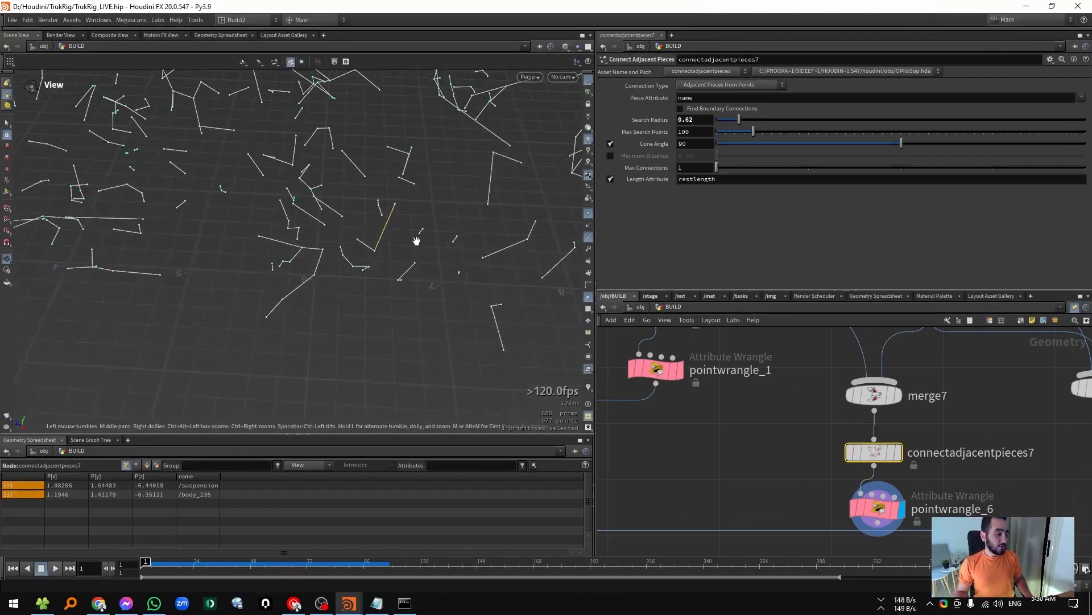
Overlay the merged body and suspension geometry as a template and widen the name column to read the selected line's full point names.
click(898, 394)
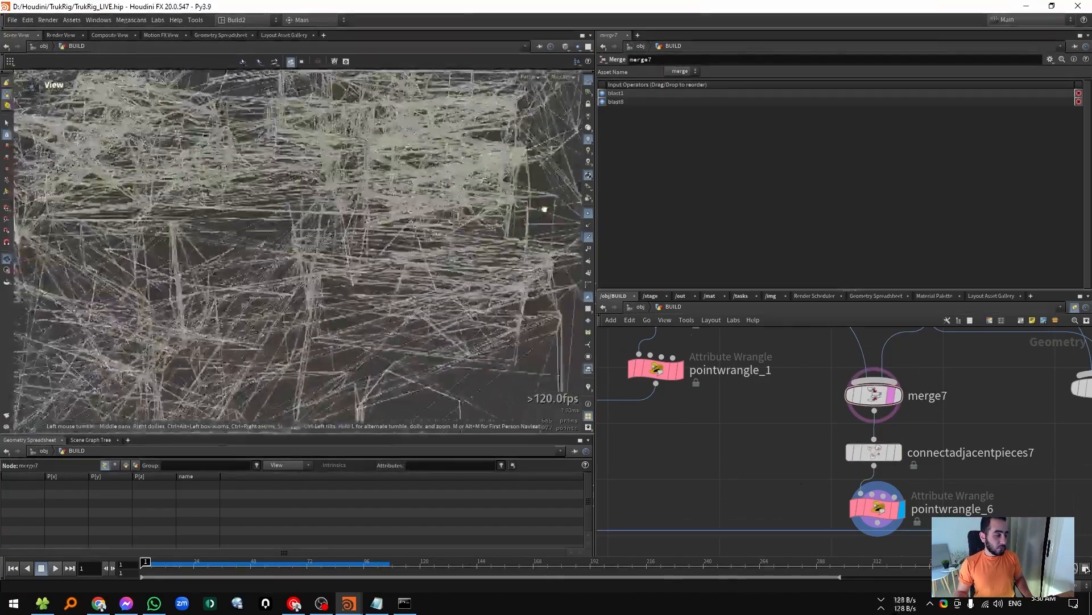
right_drag(545, 210, 658, 232)
key(s)
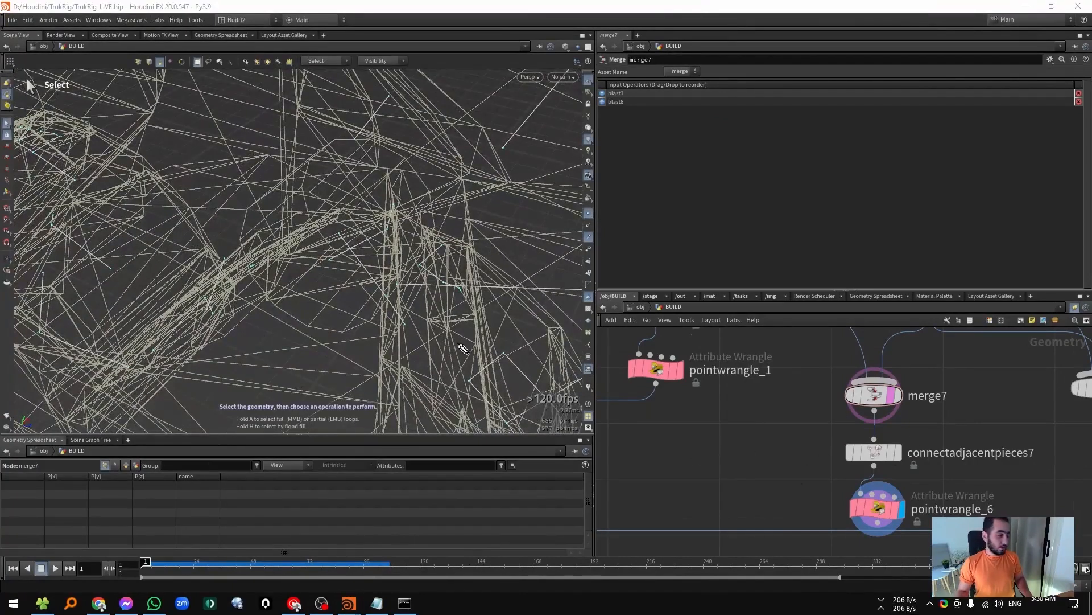
mouse_move(272, 185)
mouse_down()
mouse_move(254, 195)
mouse_move(262, 299)
mouse_move(345, 338)
mouse_move(399, 280)
mouse_move(334, 148)
mouse_move(392, 155)
mouse_move(438, 224)
mouse_move(429, 270)
mouse_move(395, 316)
mouse_up()
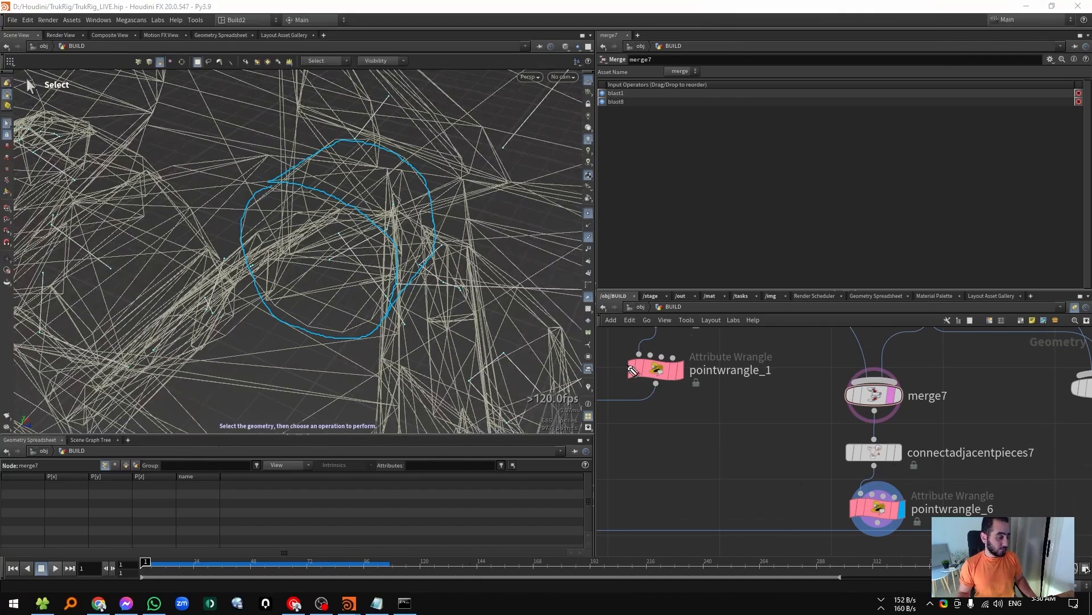
click(360, 243)
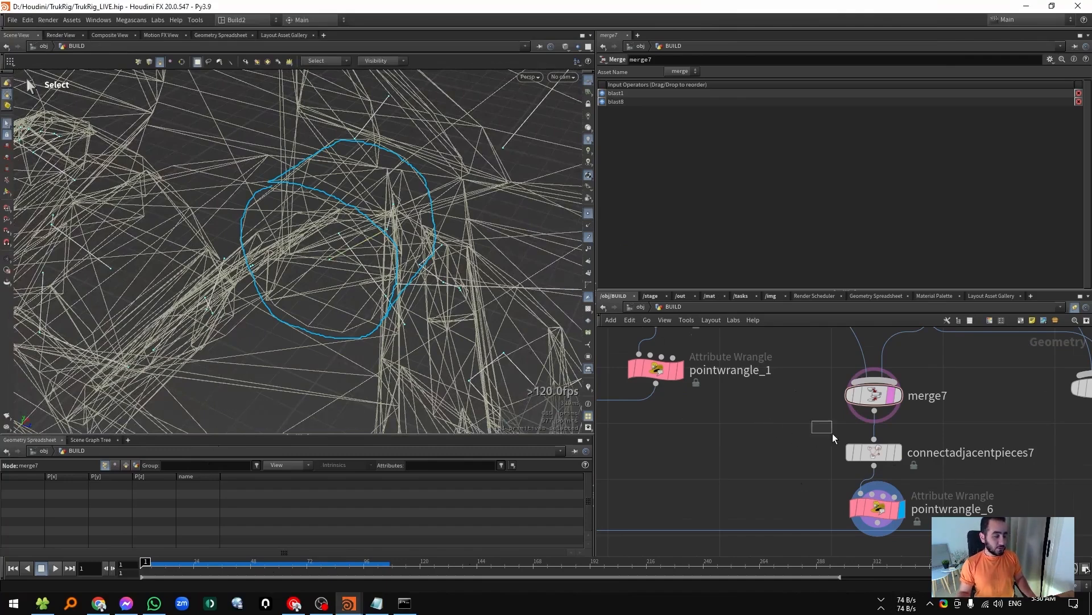
click(874, 452)
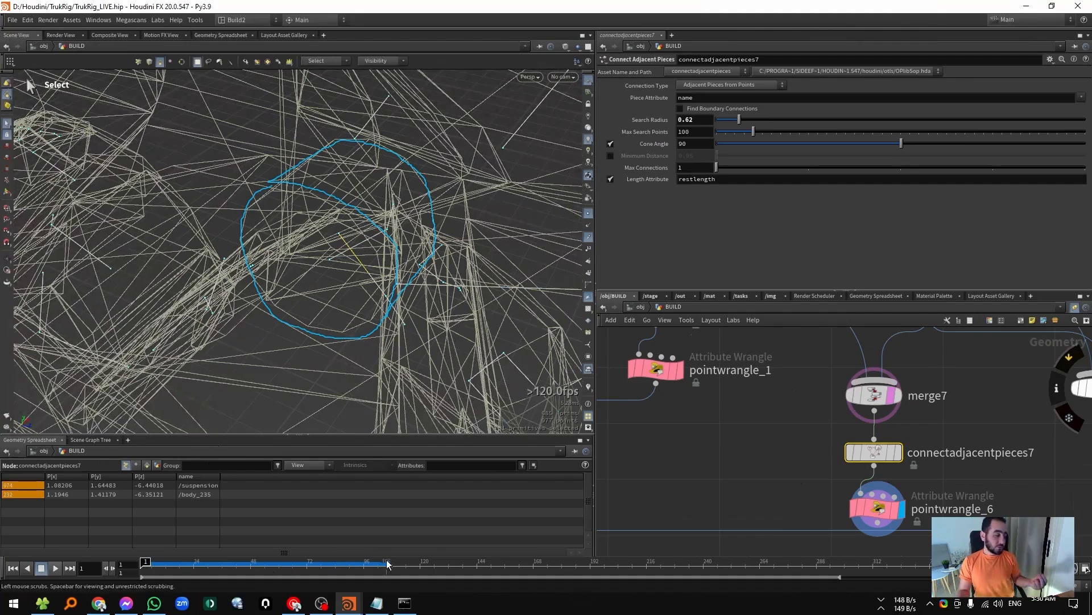
drag(219, 476, 241, 476)
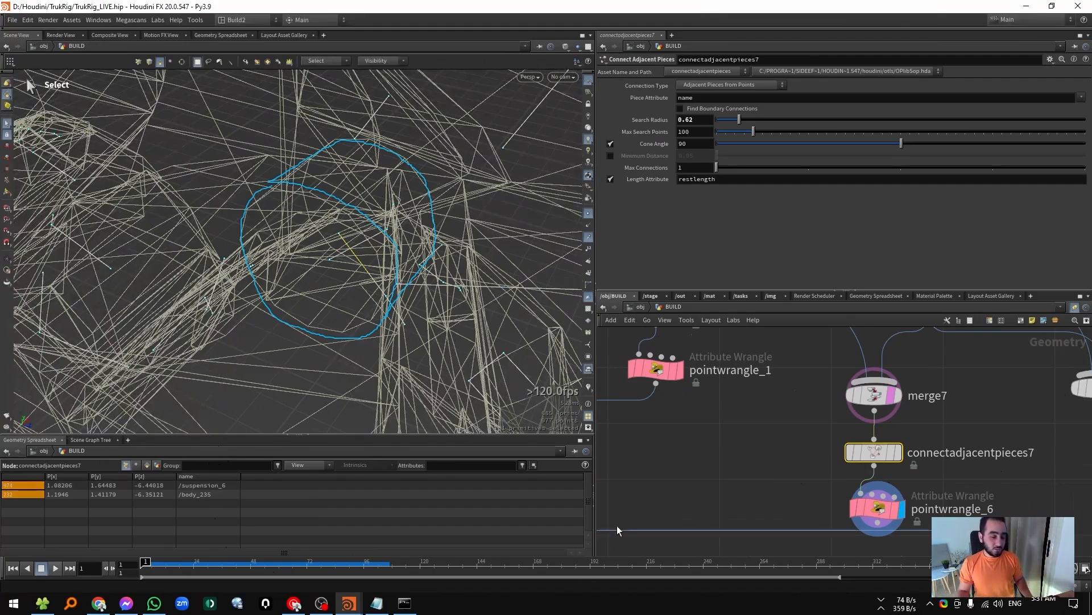
Return to the primitive wrangle and add the line string n1 = point(0, 'name', pts[0]); to read the first point's name.
click(883, 514)
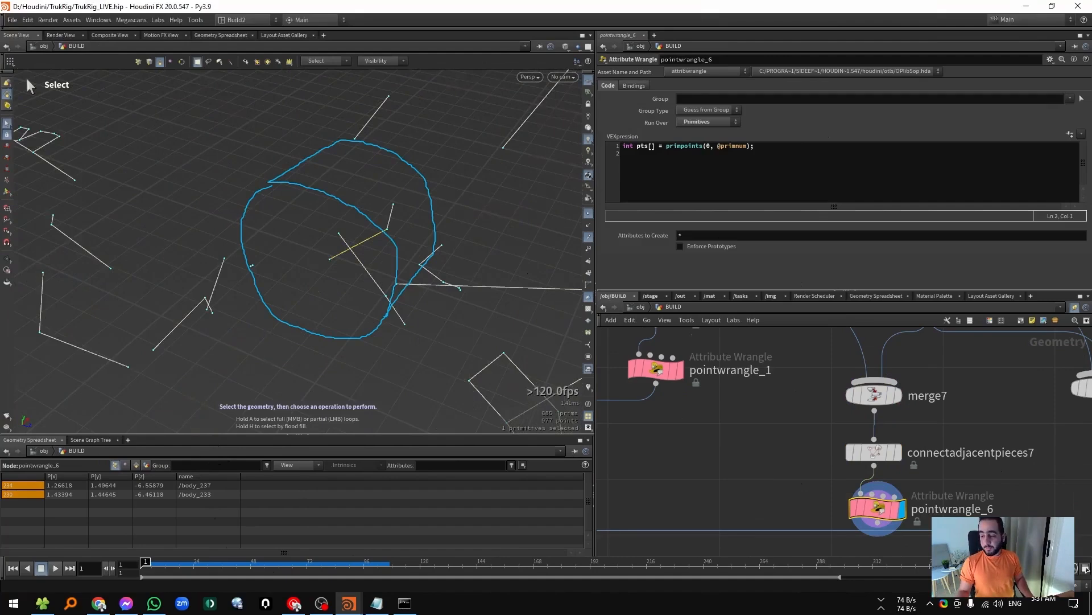
key(Escape)
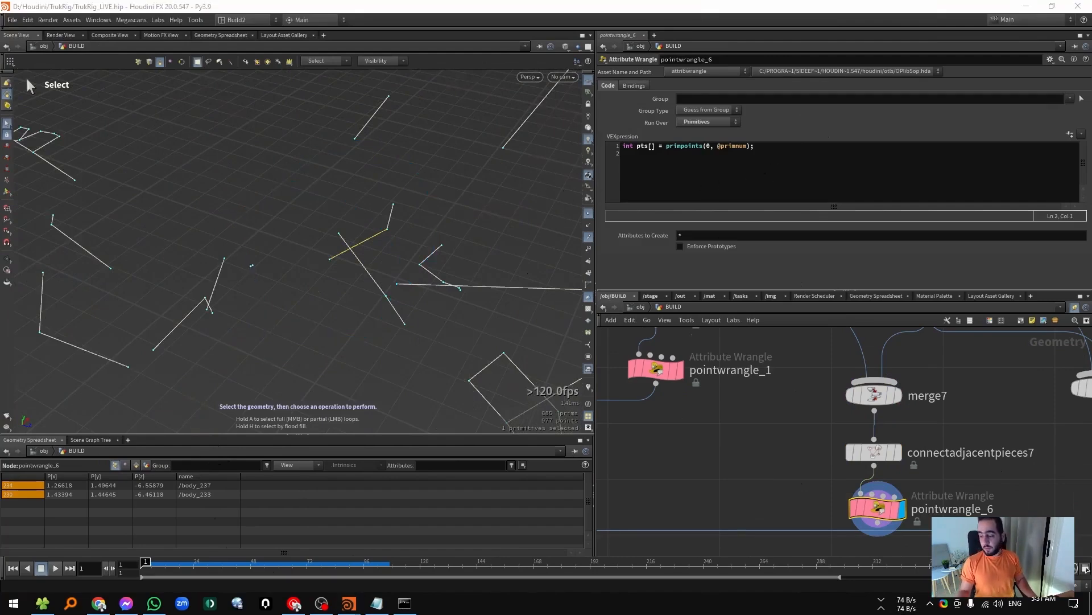
click(791, 185)
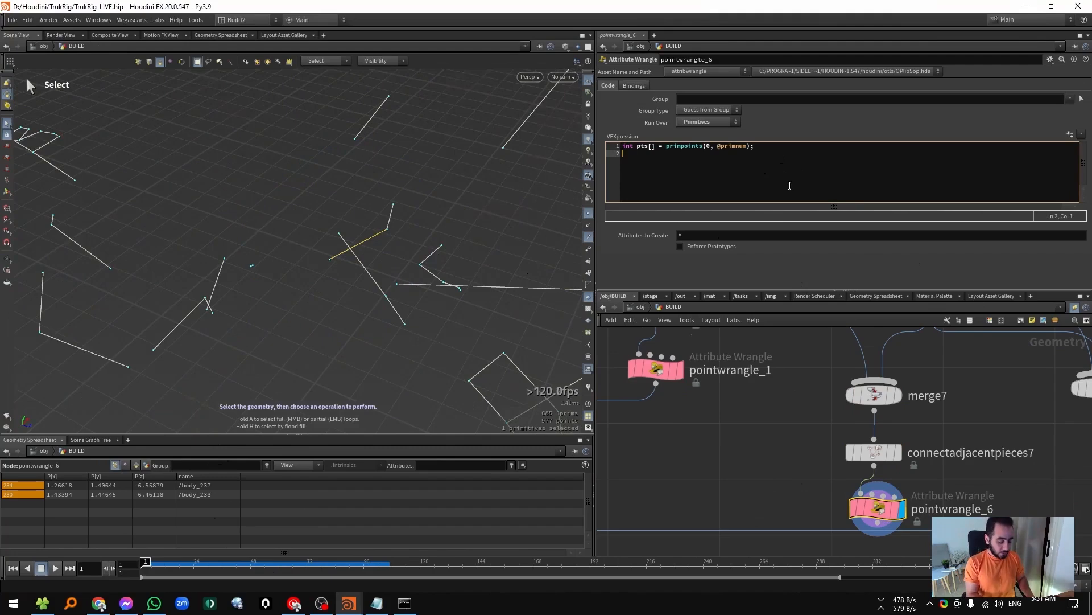
text(string )
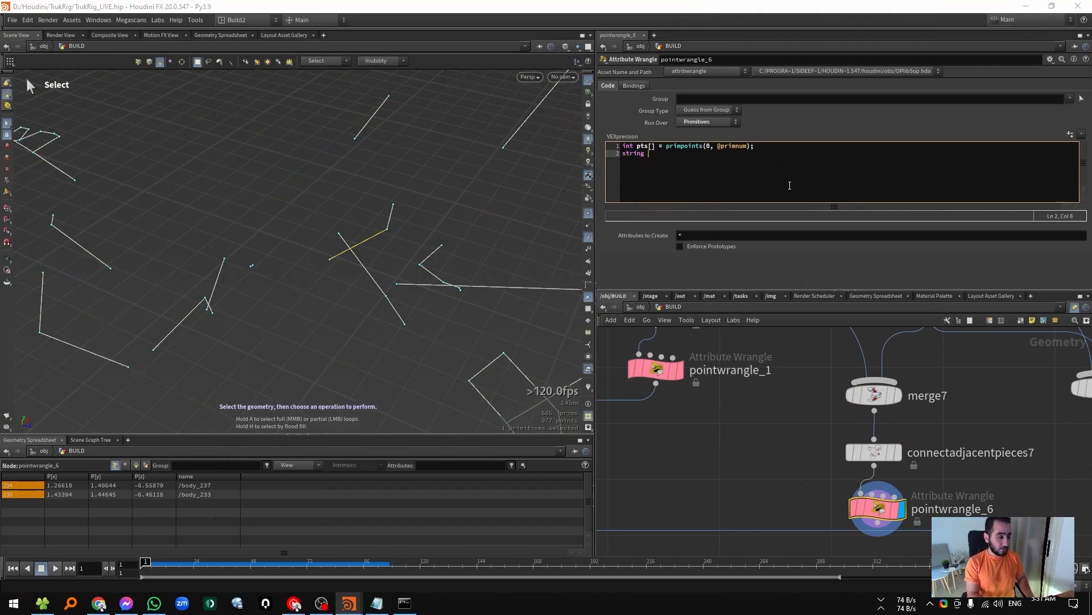
text(nl =)
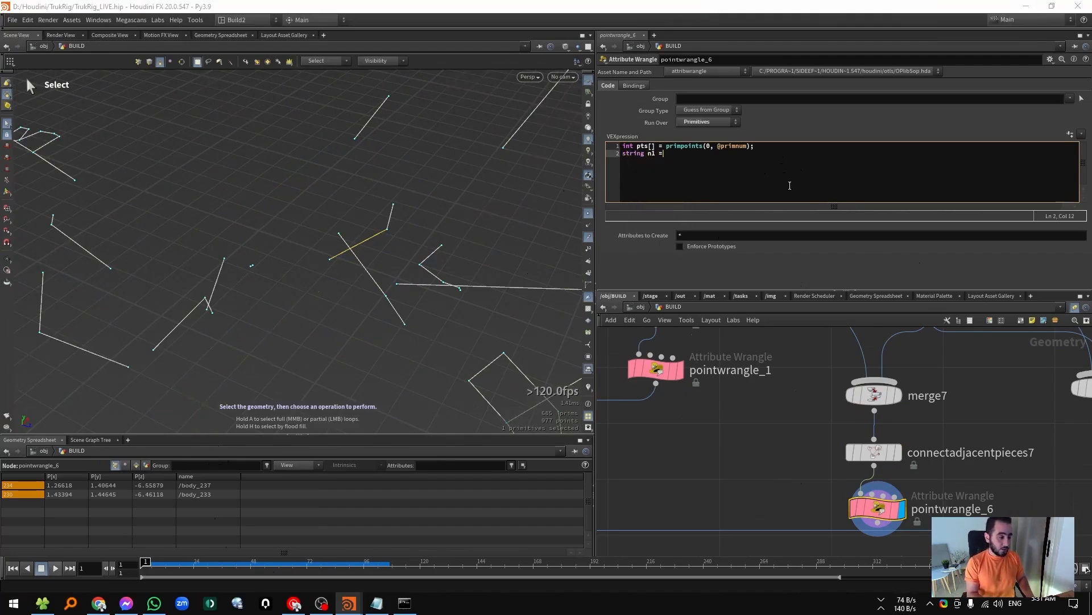
text( poi)
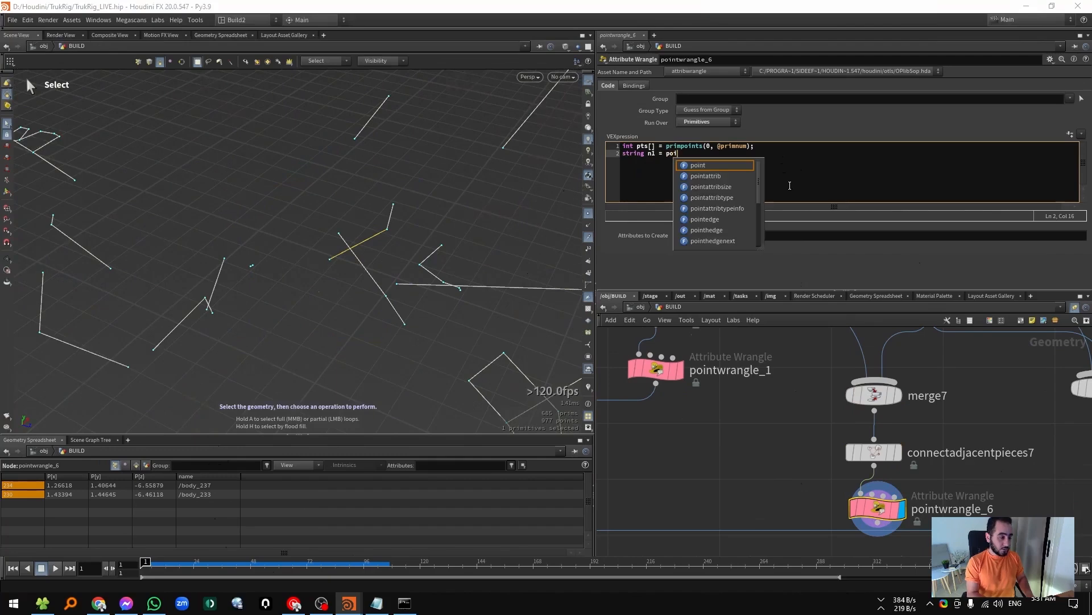
text(nt()
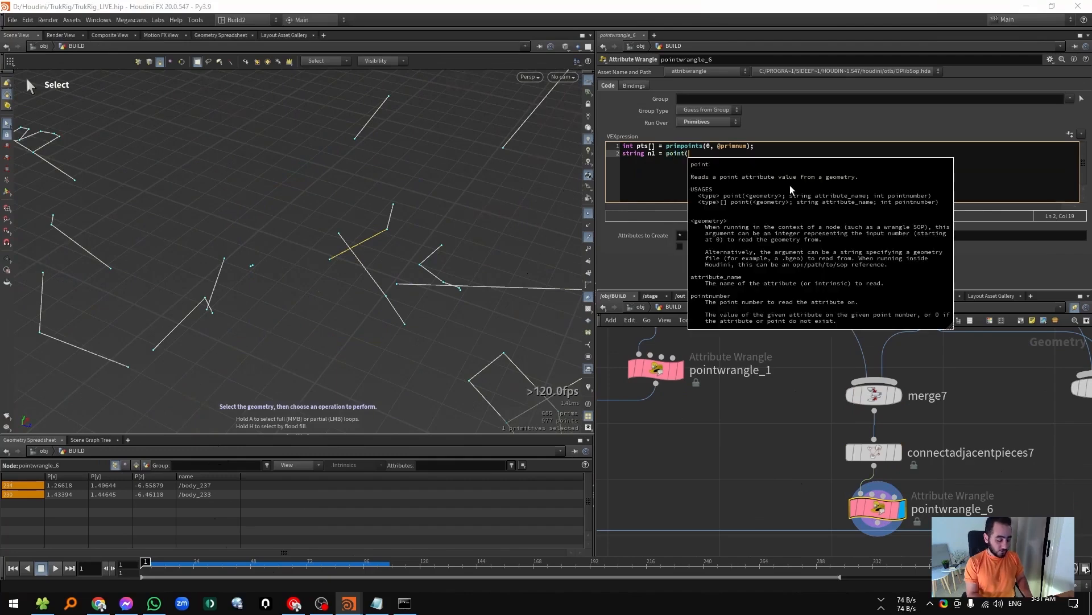
text(0)
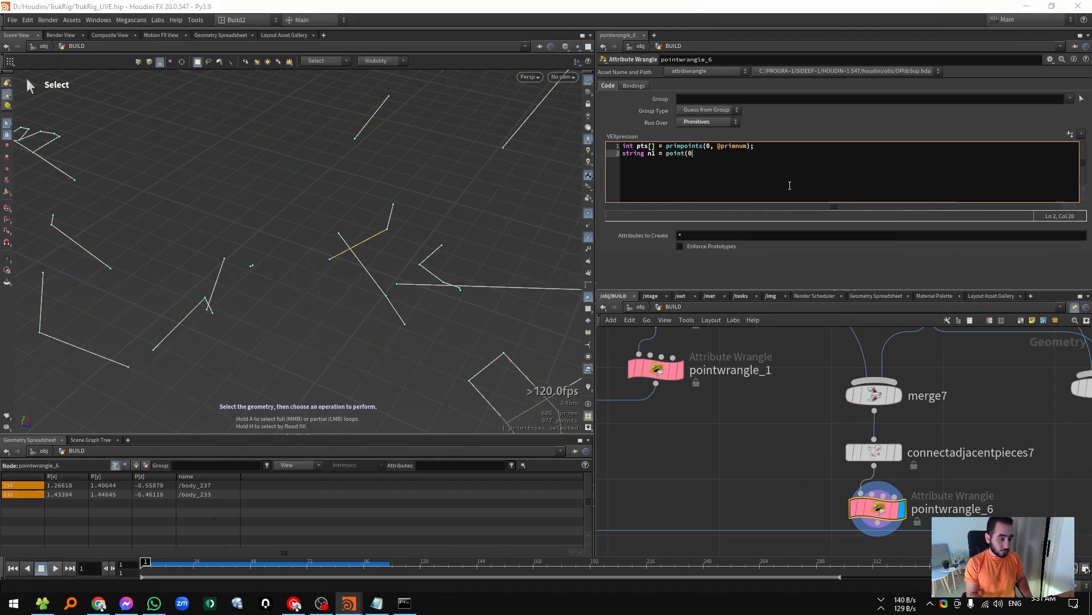
text(, 'name')
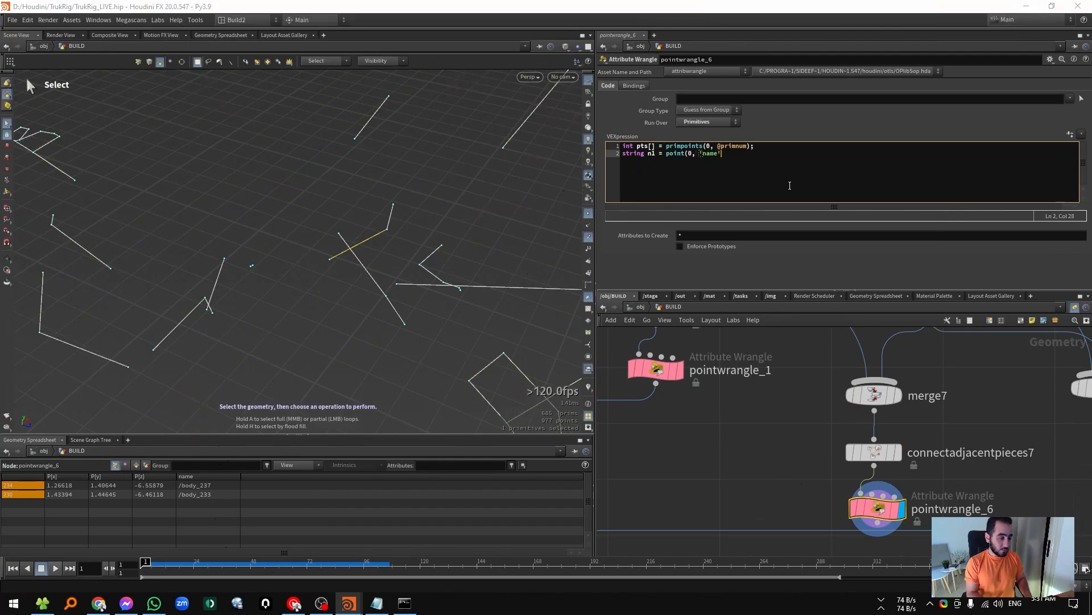
text(, pts[0]);)
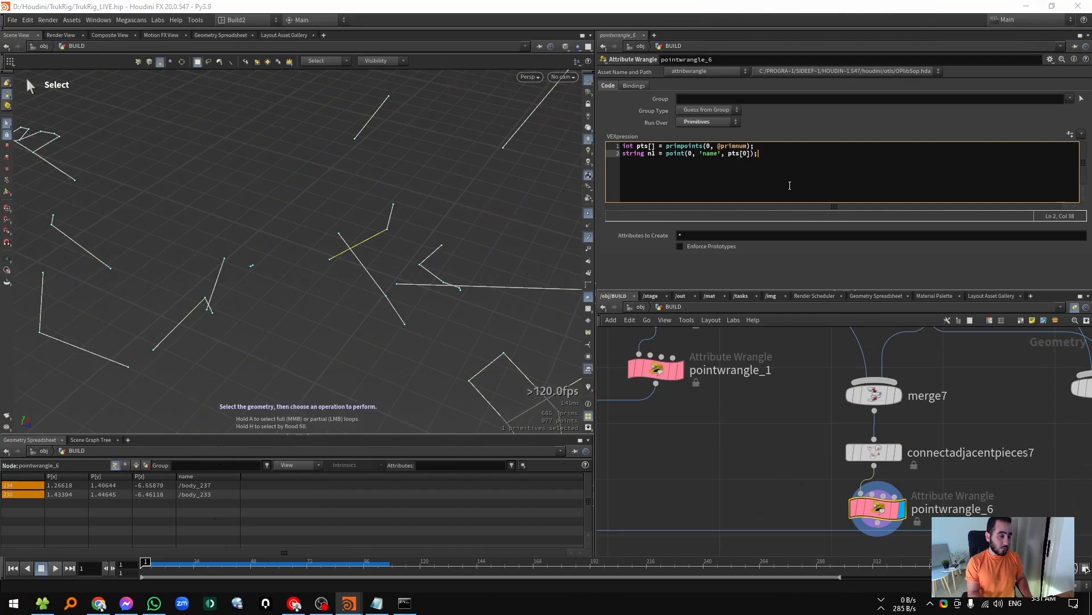
key(Return)
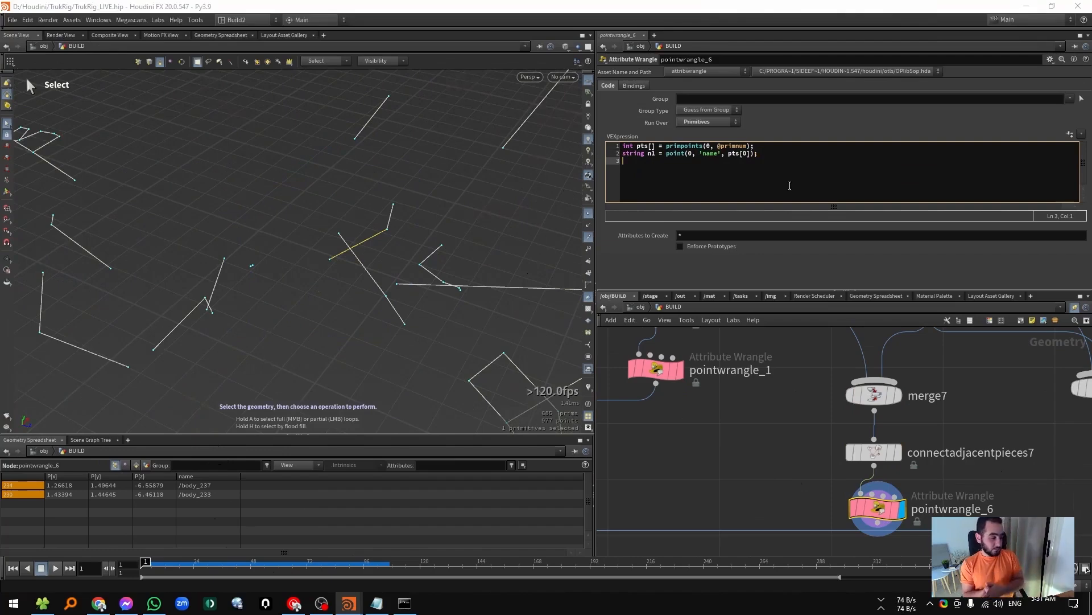
Store the name as a primitive attribute with s@n1=n1; and compare the primitive's value with its point names in the spreadsheet.
text(s)
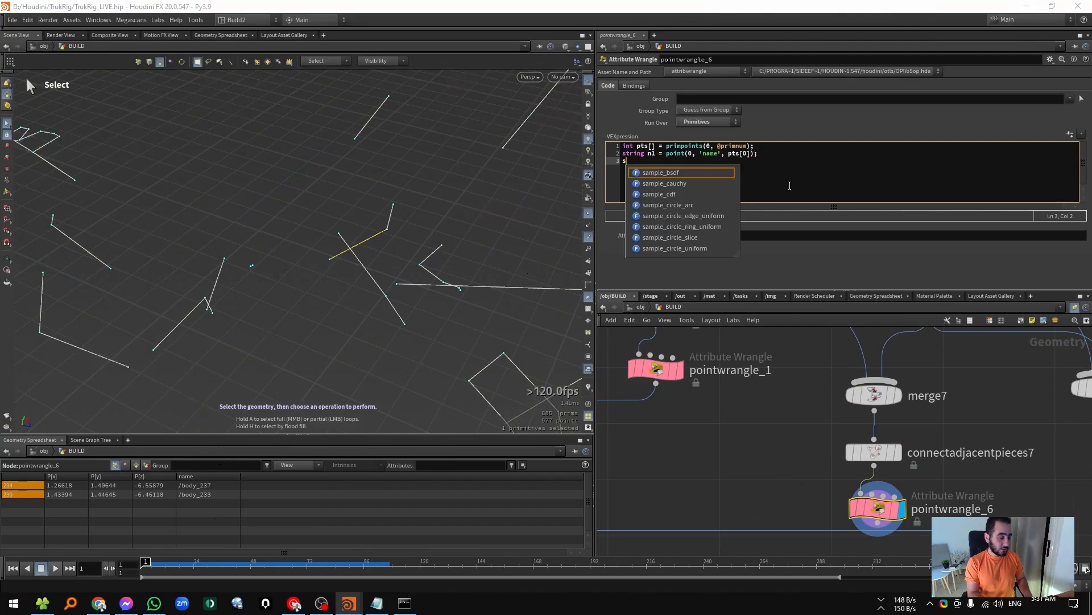
text(@n1=n1;)
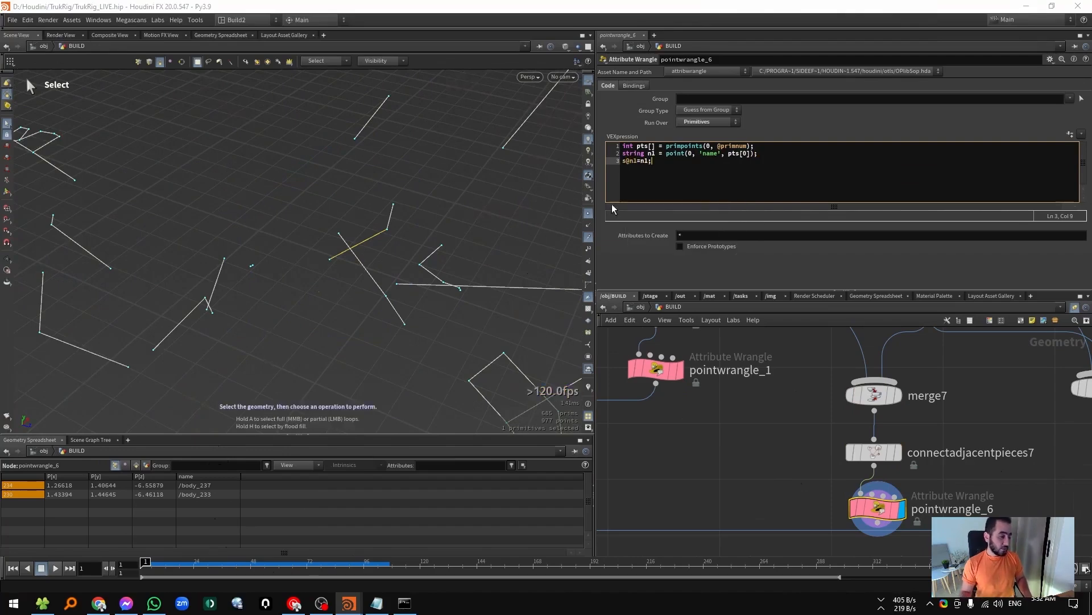
click(136, 465)
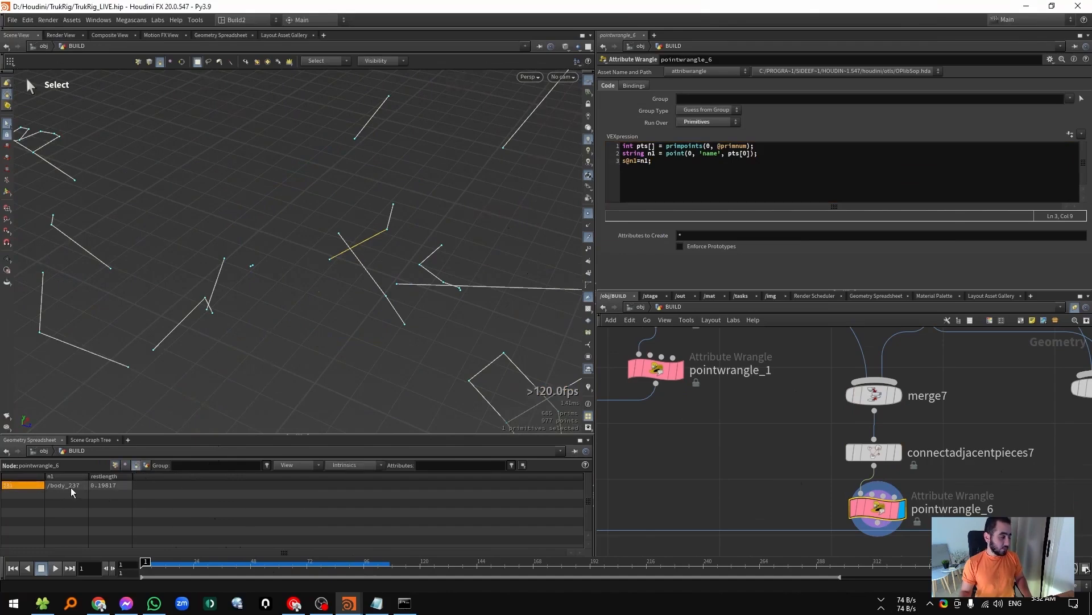
click(115, 465)
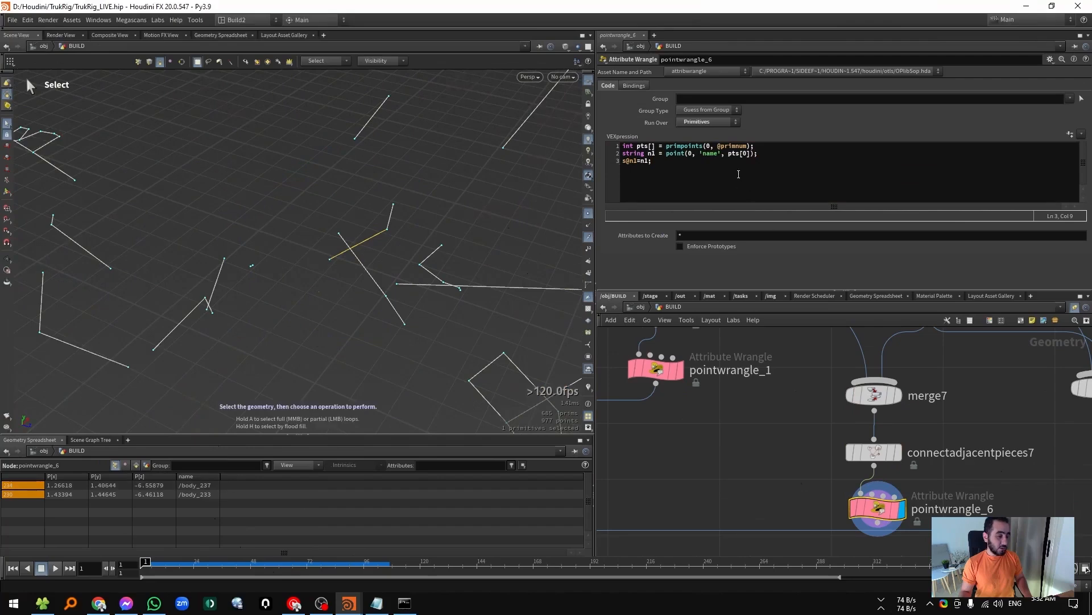
Change the point index to pts[1], save the scene, and compare the n1 primitive attribute with the second point's name.
double_click(744, 154)
text(1)
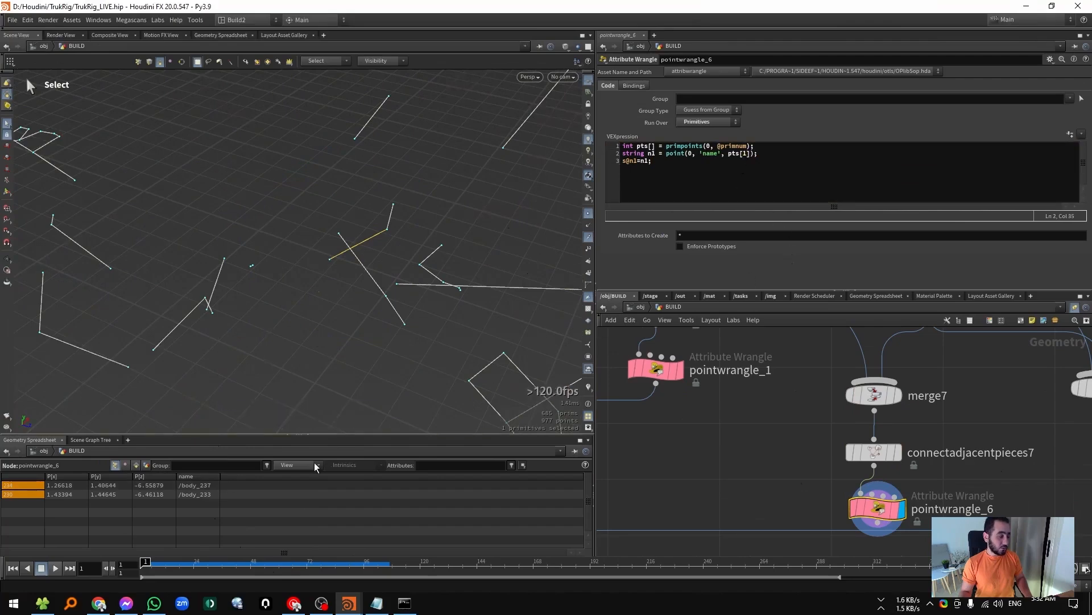
key(ctrl+s)
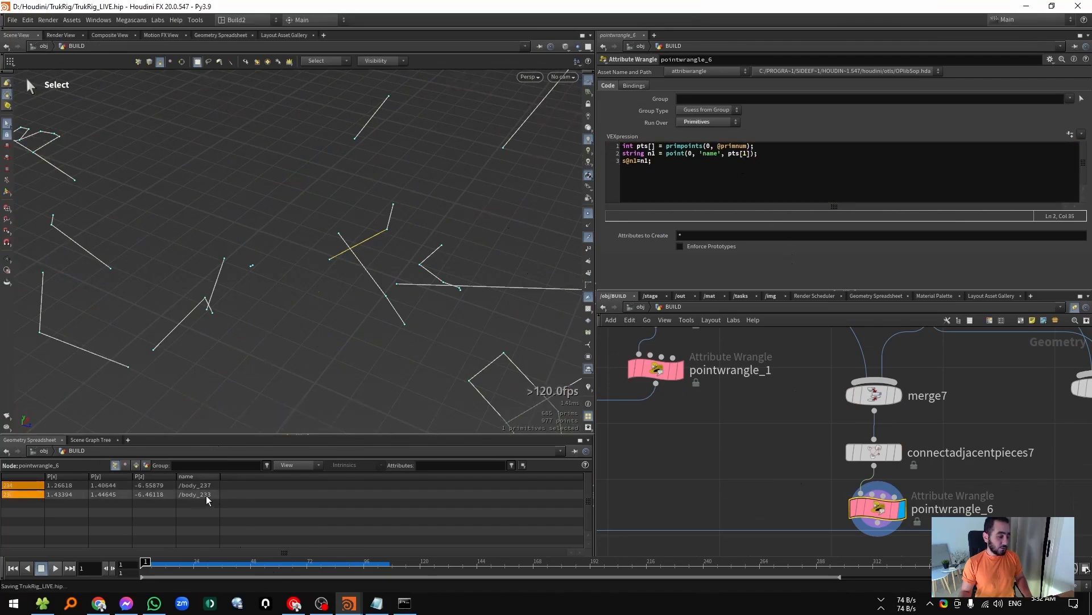
click(136, 465)
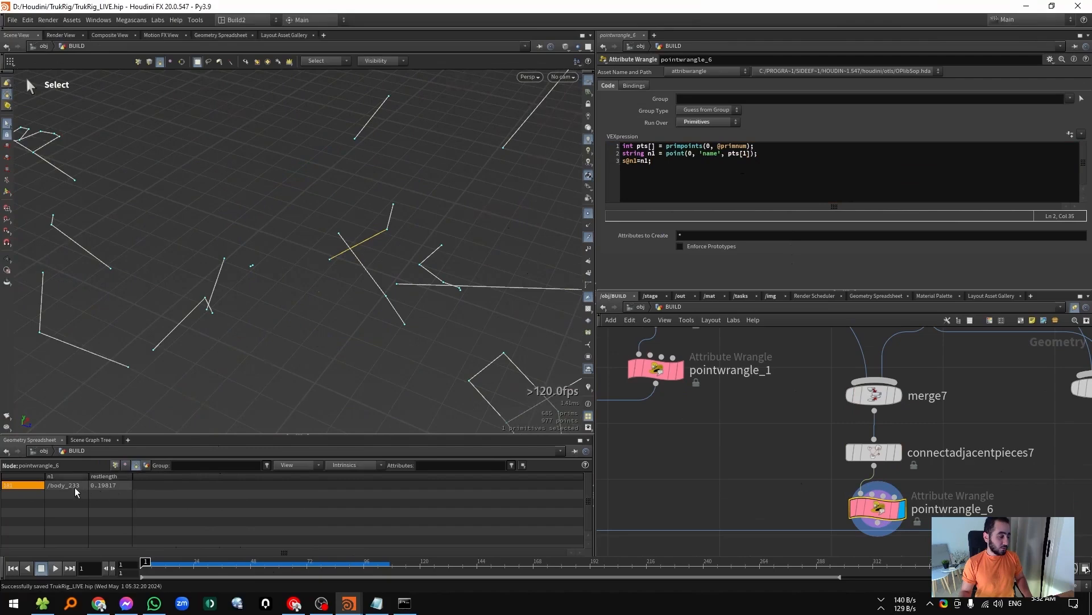
click(114, 465)
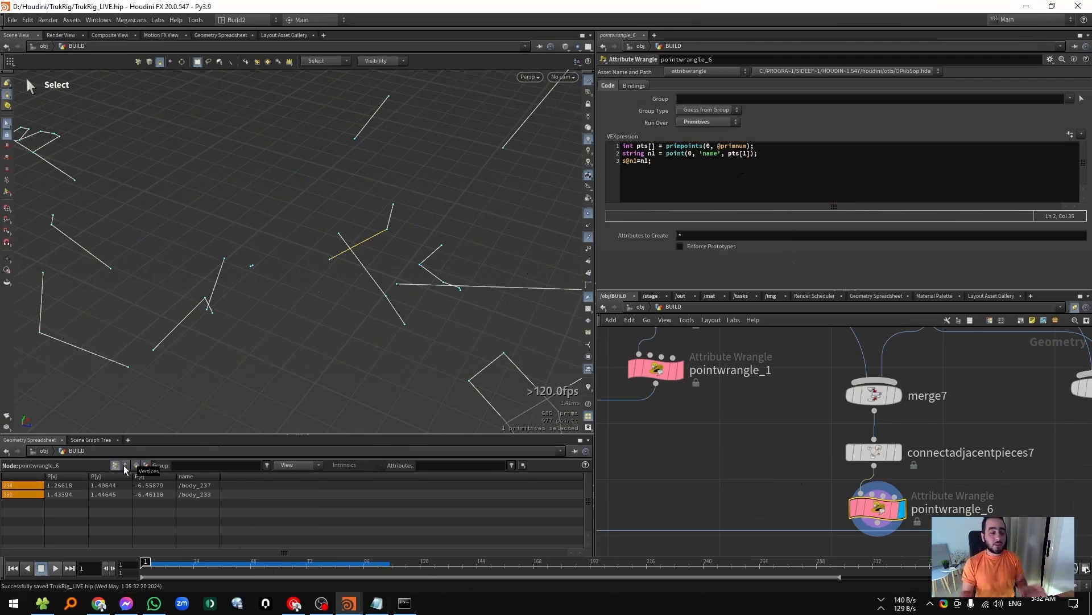
drag(653, 161, 624, 168)
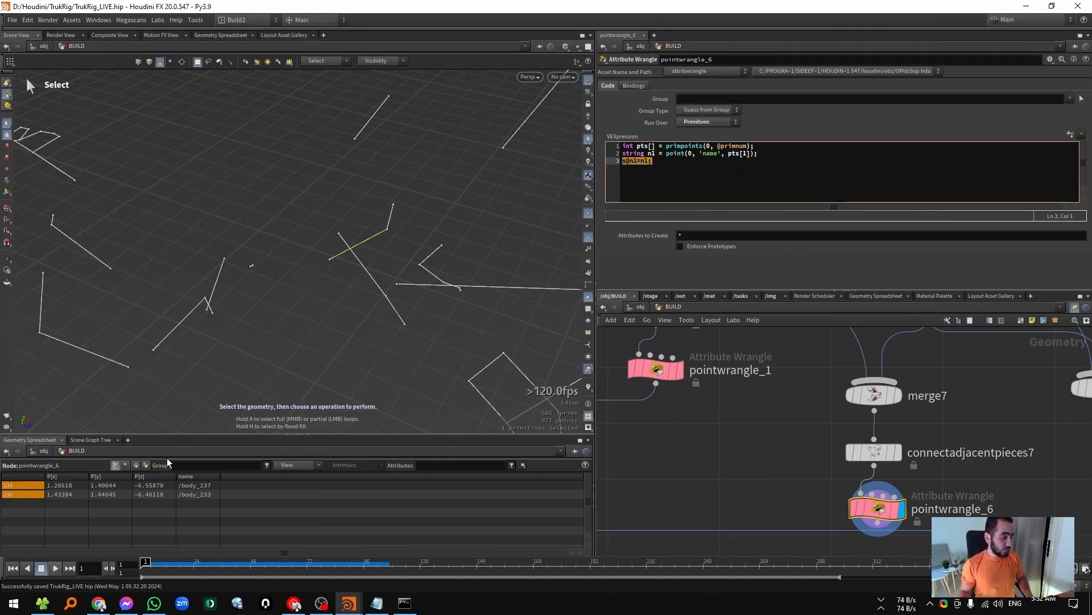
click(136, 465)
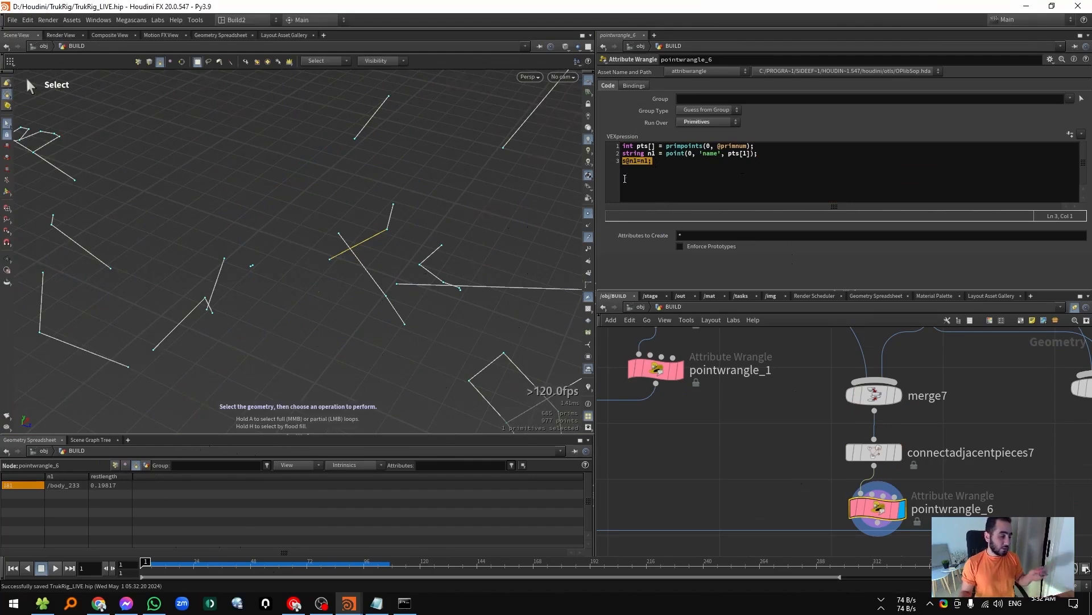
click(647, 163)
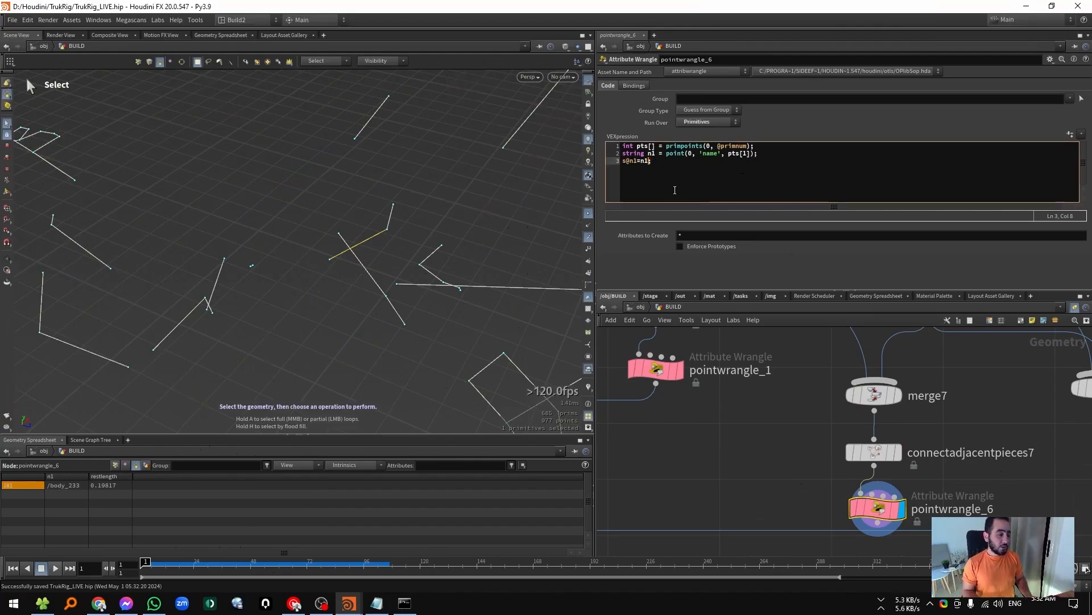
text(sp)
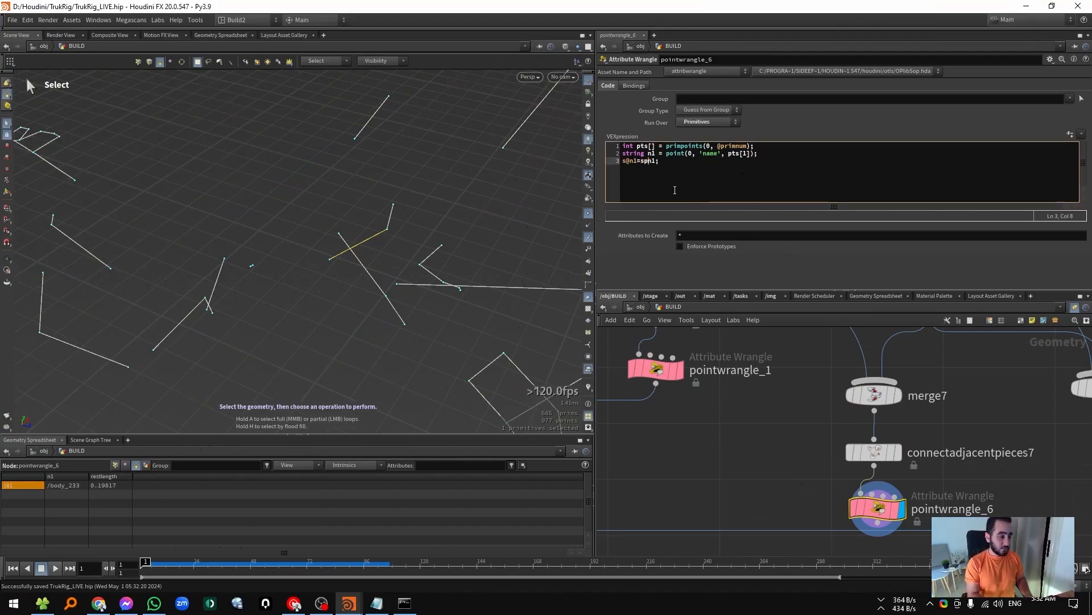
text(lit()
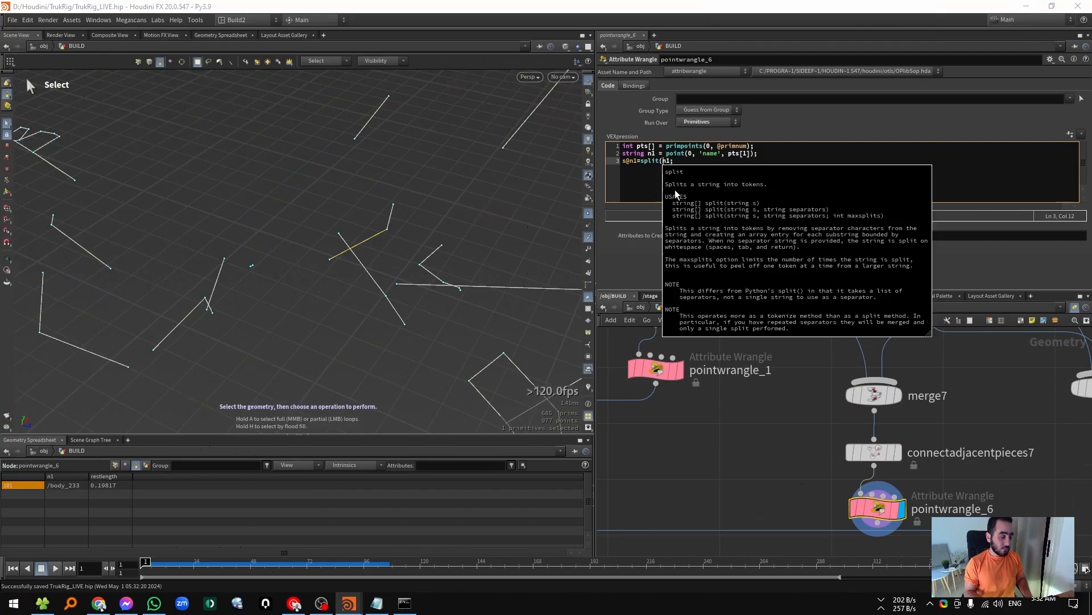
key(Left)
key(Left)
key(Left)
key(Left)
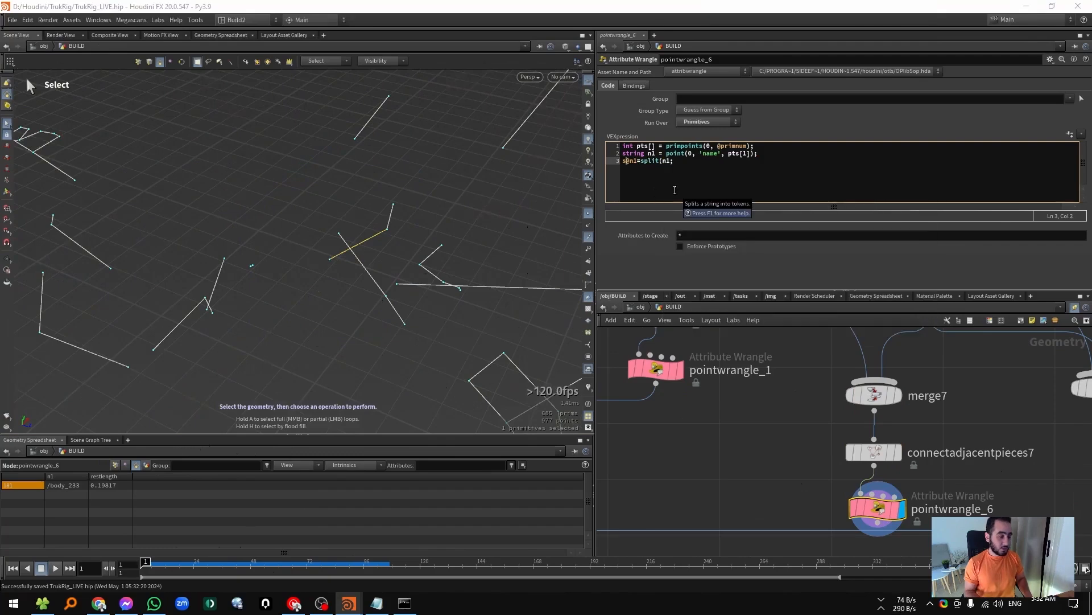
text([])
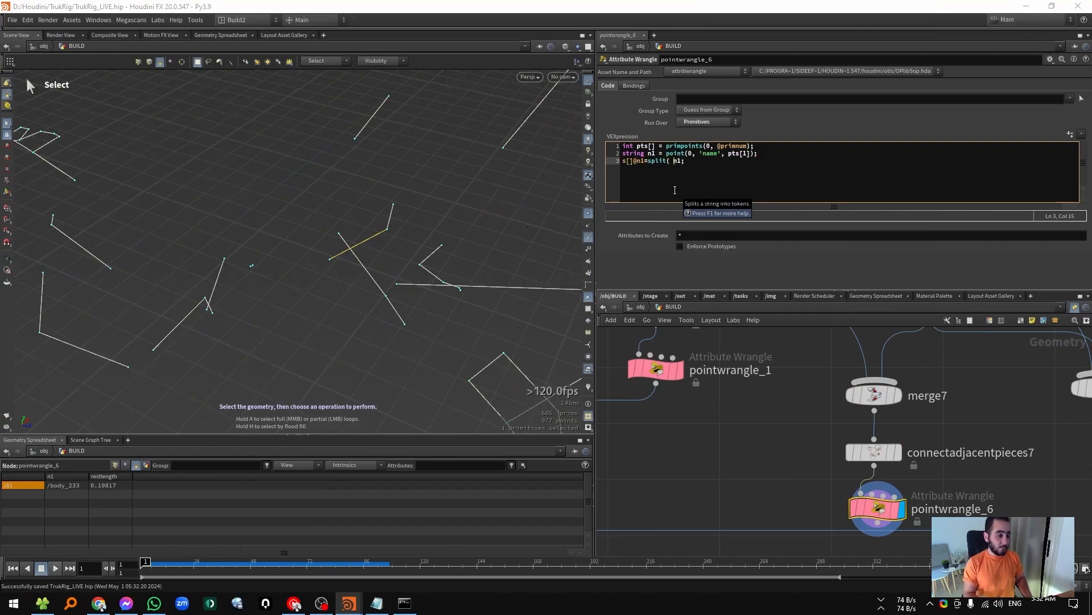
Check the split function's usage, complete the call as split(n1,'_'); and widen the n1 column to read the whole array.
key(F1)
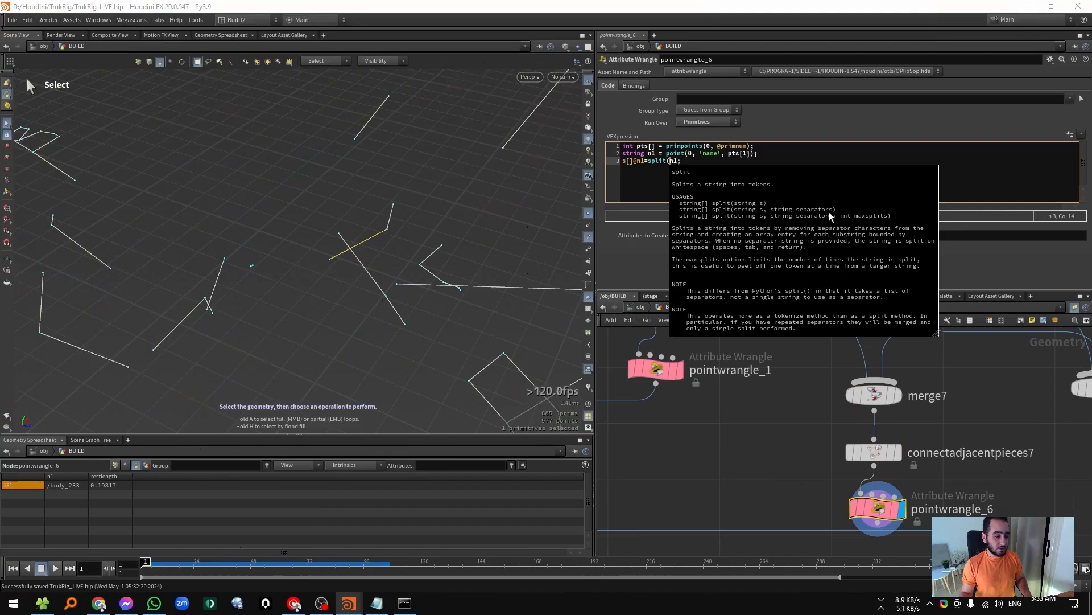
click(679, 161)
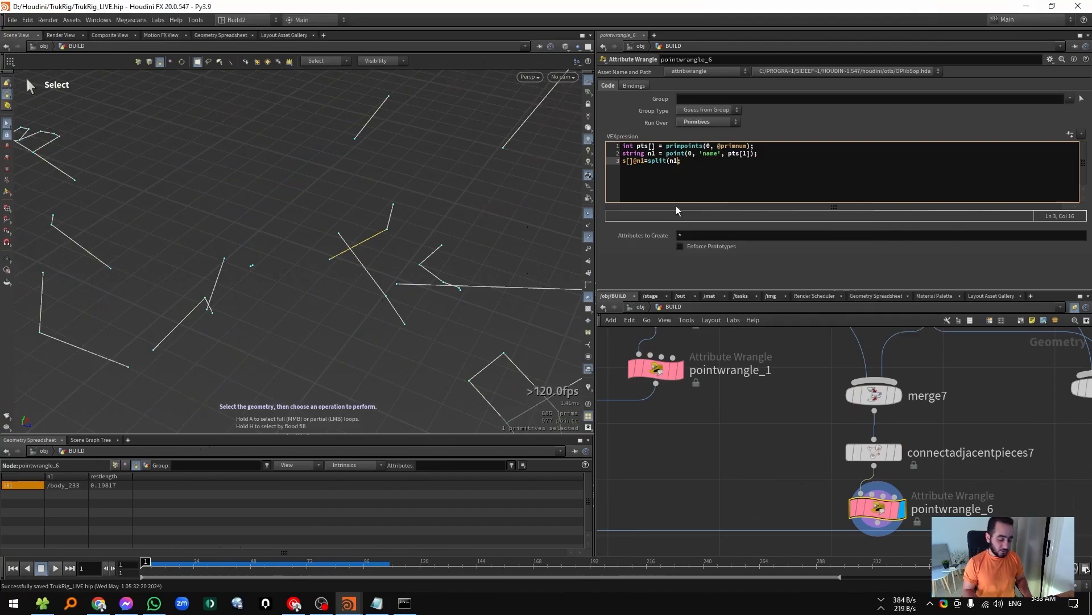
text(,')
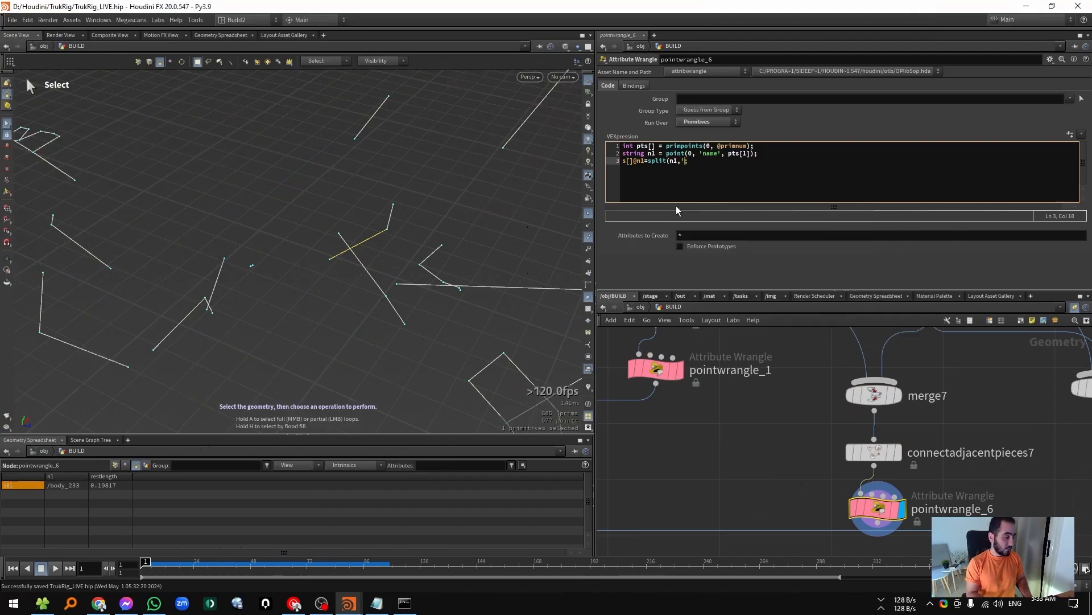
text(_'))
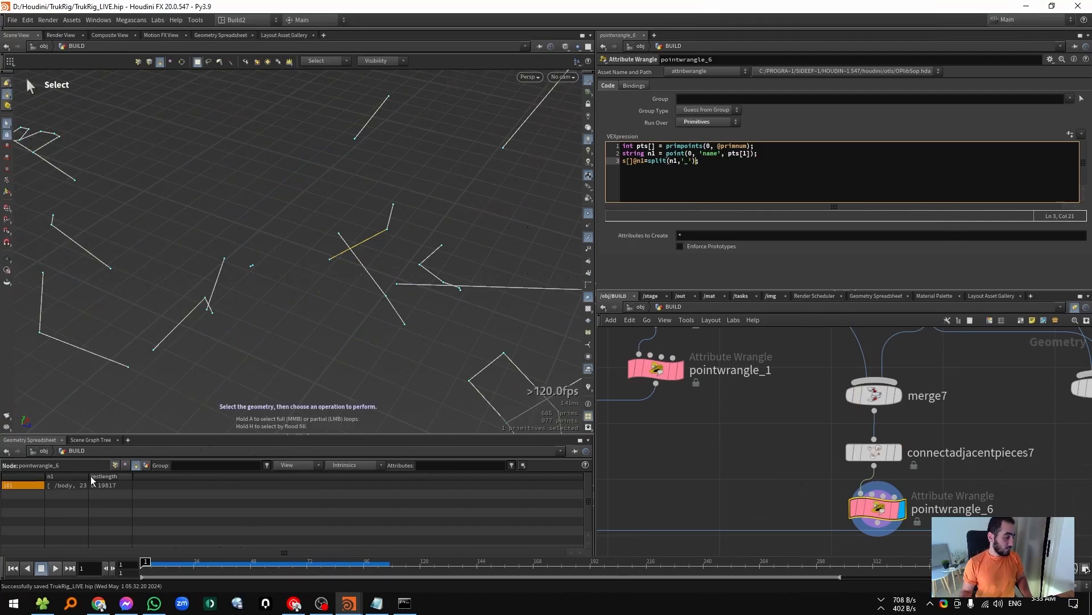
drag(89, 476, 124, 475)
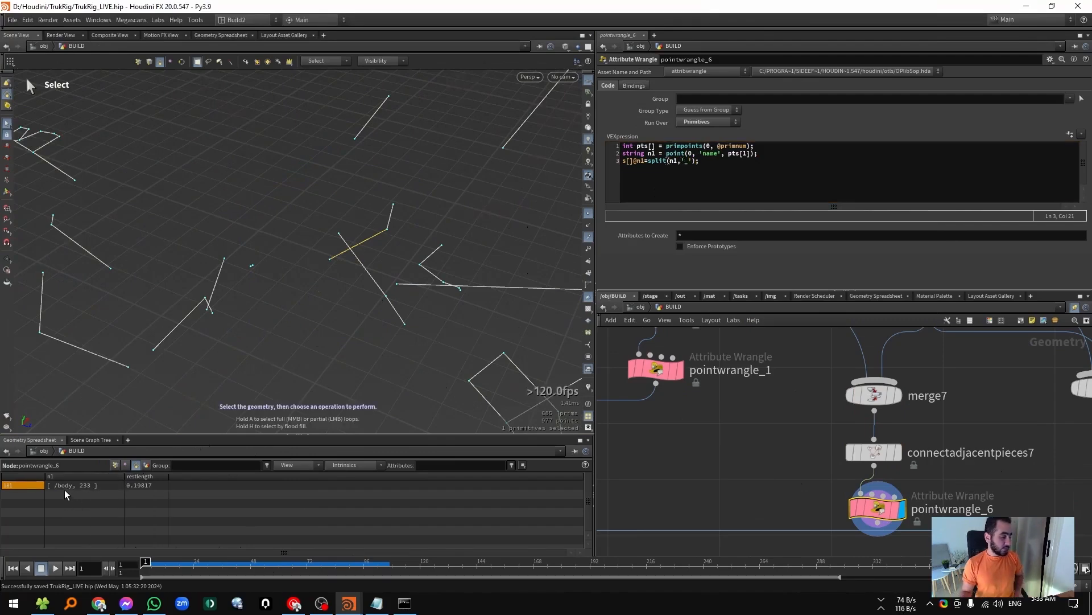
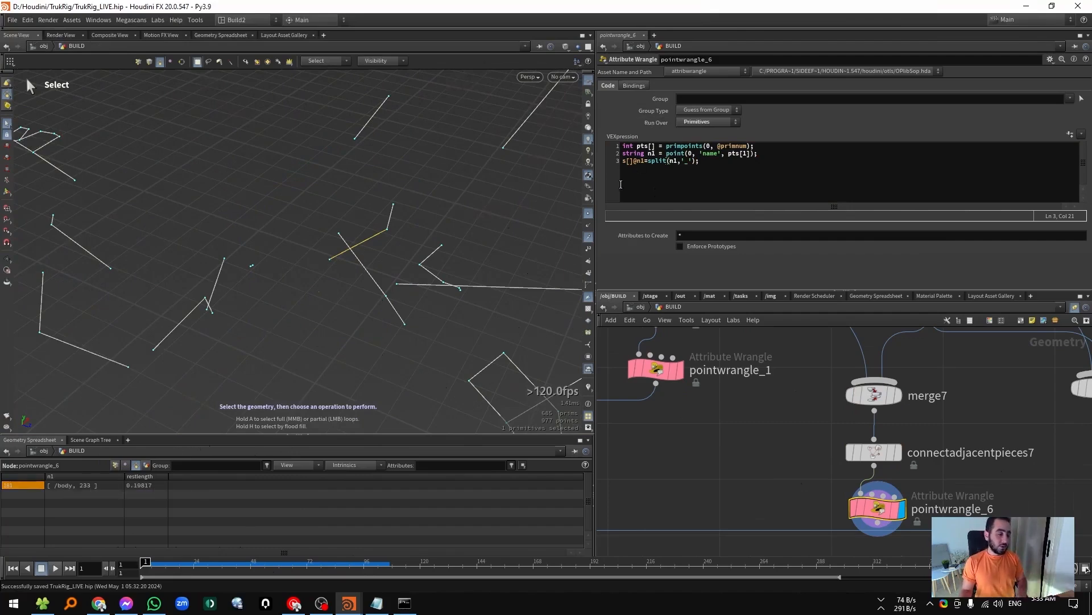
Make n1 a plain string attribute holding only the first split token, s@n1=split(n1,'_')[0];.
click(632, 161)
key(BackSpace)
key(BackSpace)
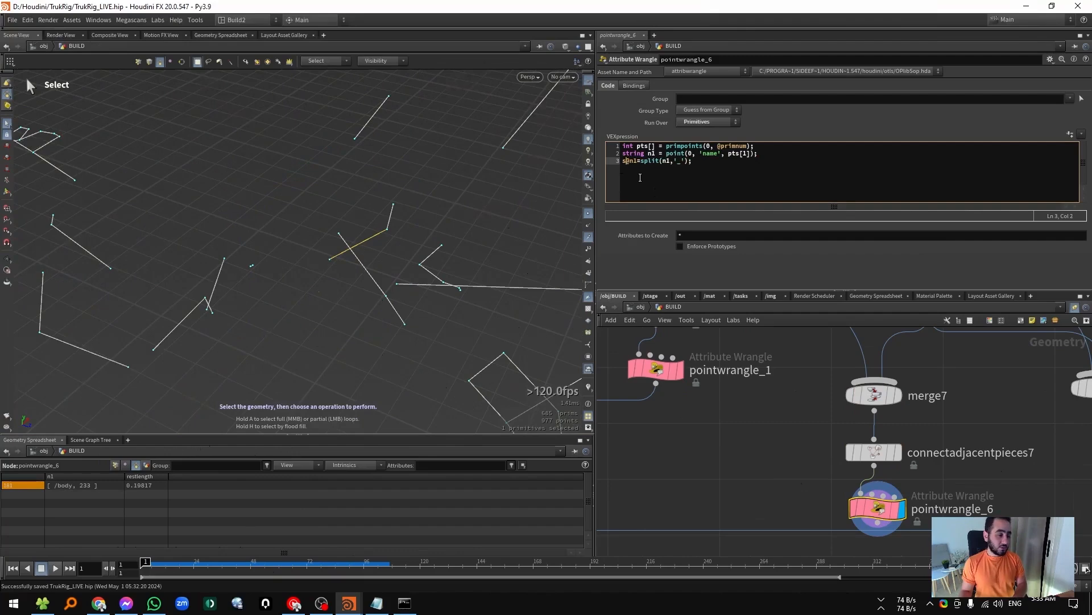
click(687, 165)
text([0)
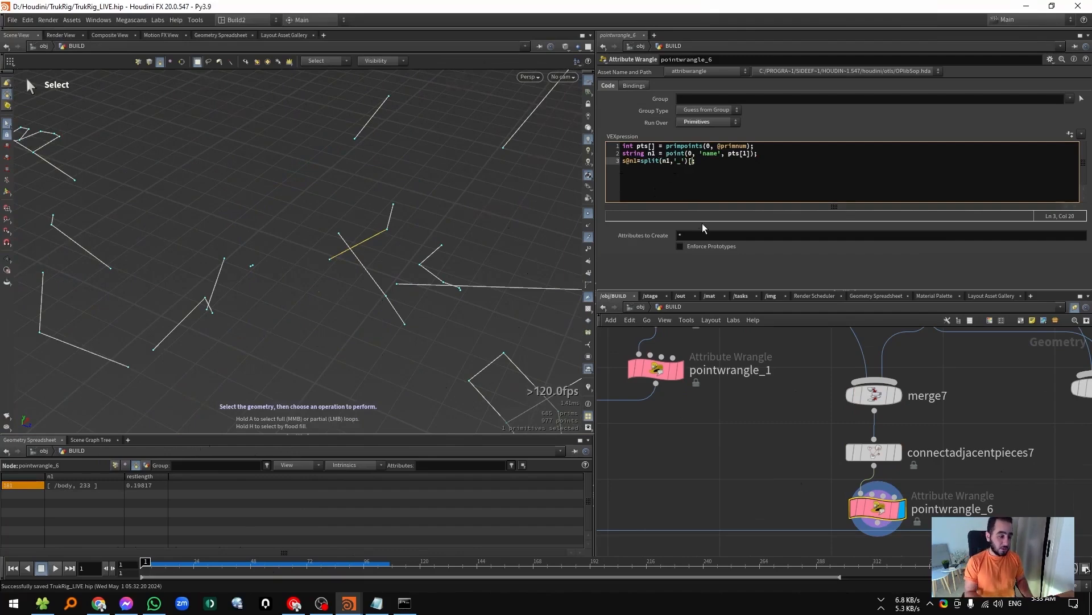
key(ctrl+Return)
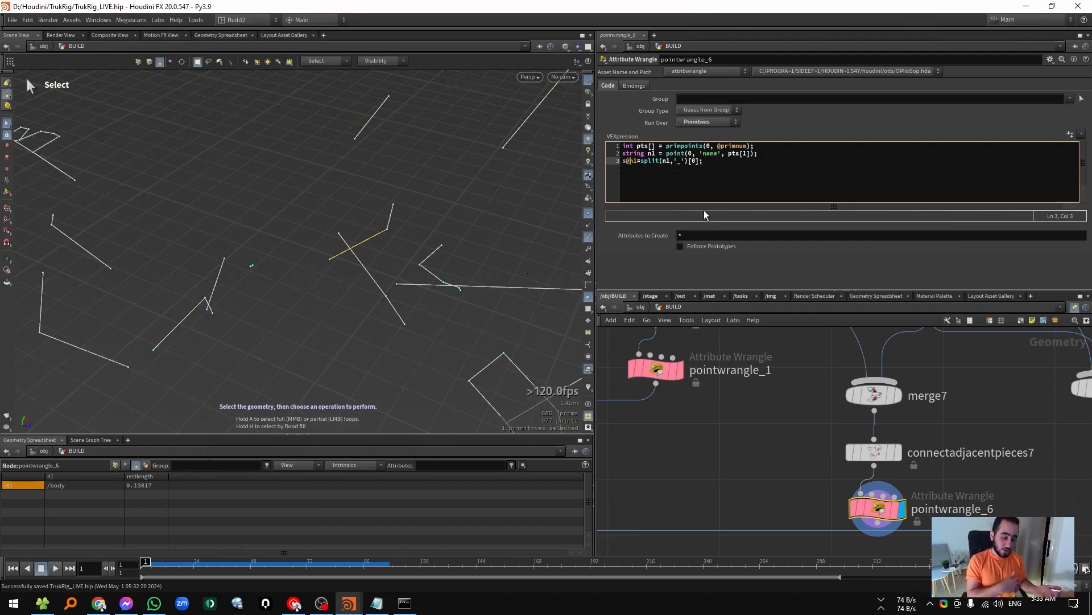
Turn the wrangle's last line into a local variable declaration, string nn1=split(n1,'_')[0];.
key(BackSpace)
key(BackSpace)
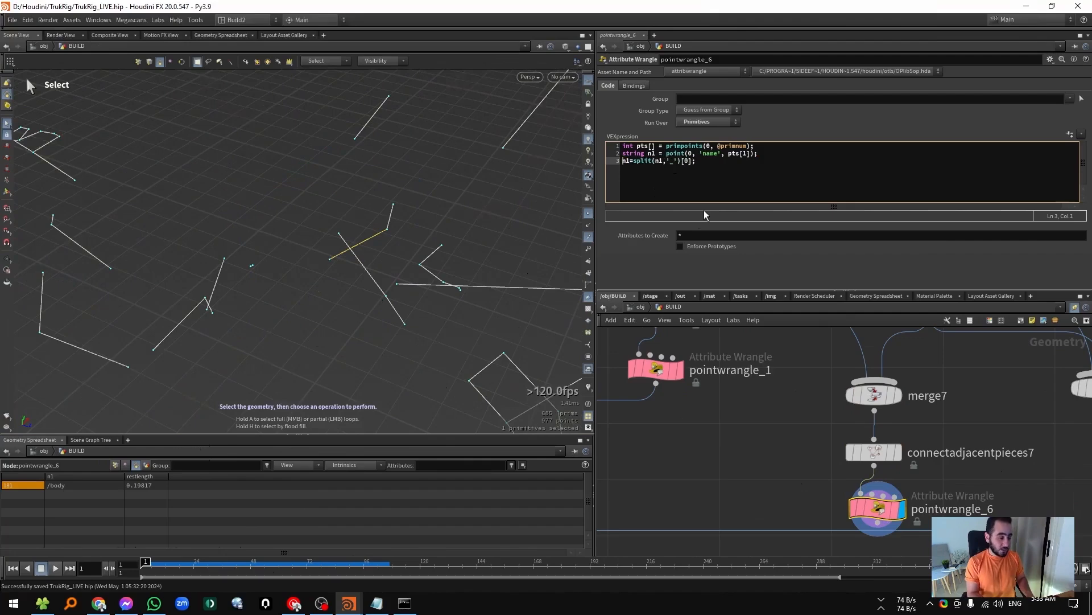
text(string)
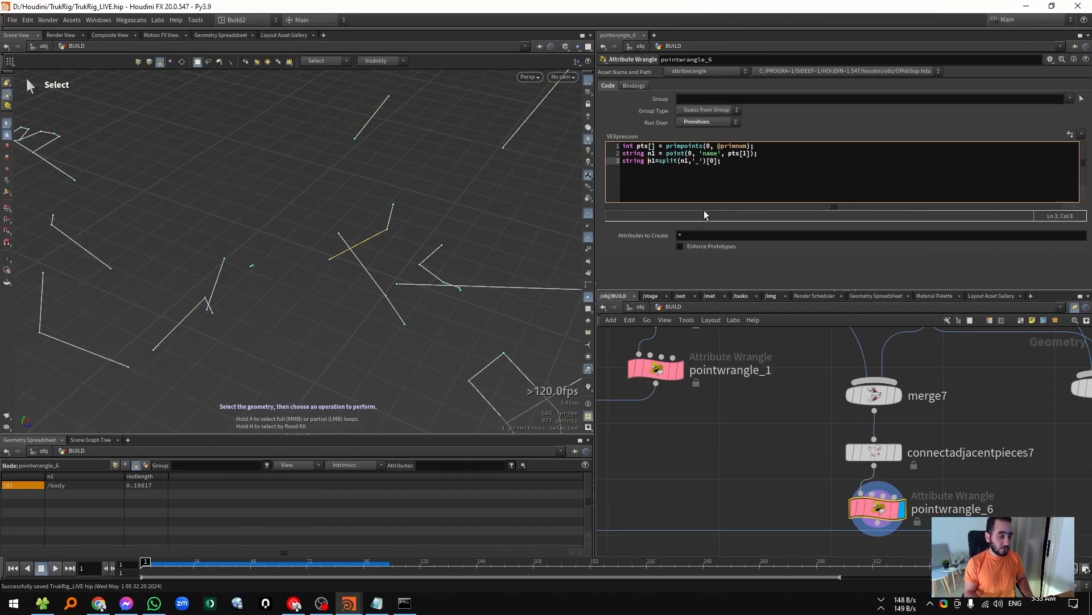
key(Right)
text(n)
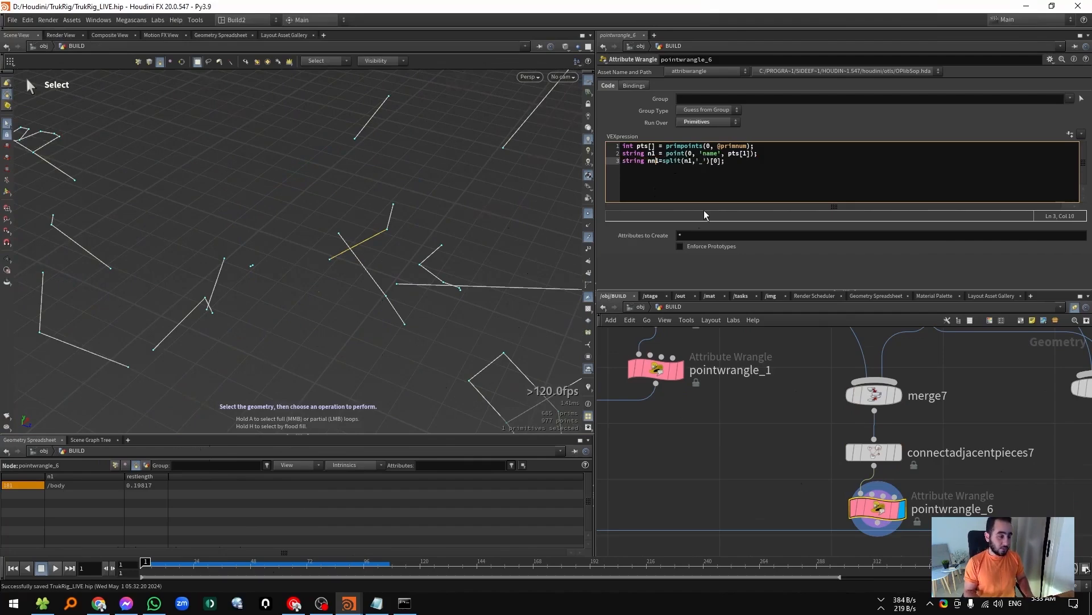
key(Up)
key(Right)
triple_click(714, 161)
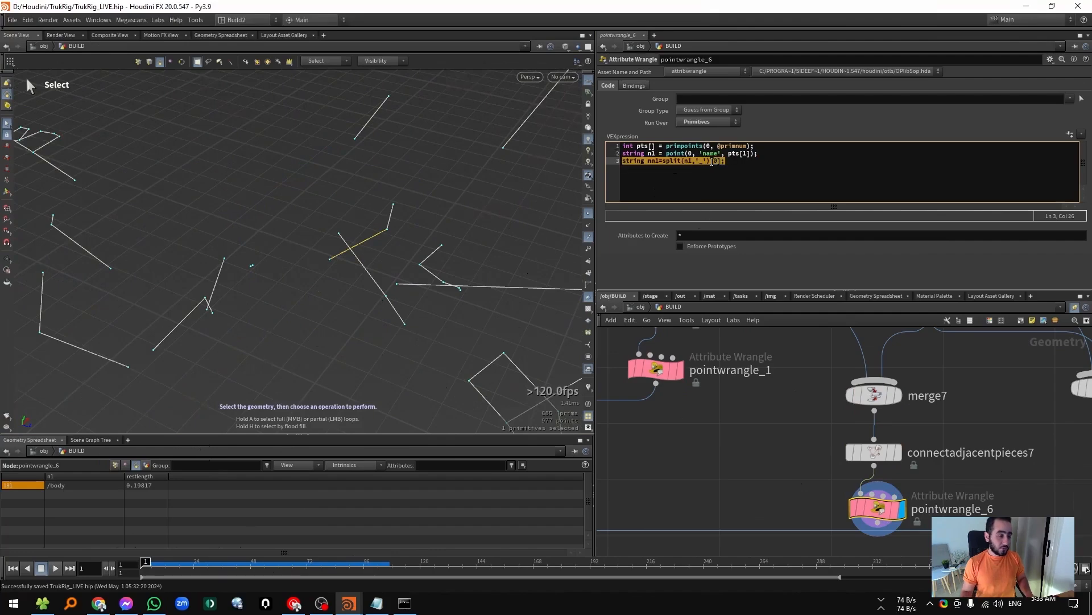
click(745, 161)
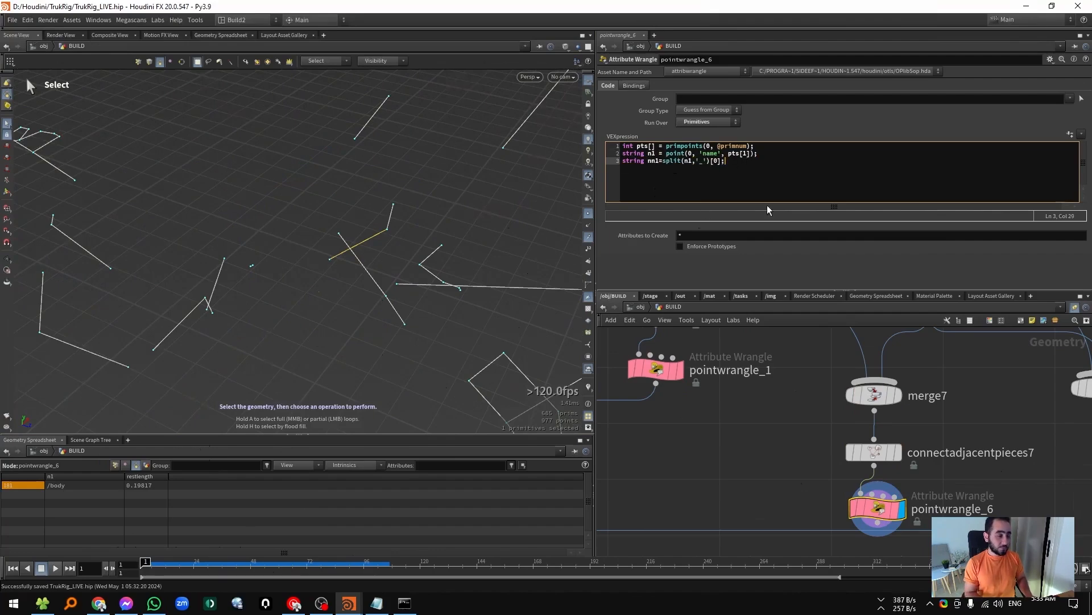
Duplicate the n1 and nn1 declaration lines at the end of the wrangle code.
key(shift+Up)
key(shift+Home)
key(ctrl+c)
key(End)
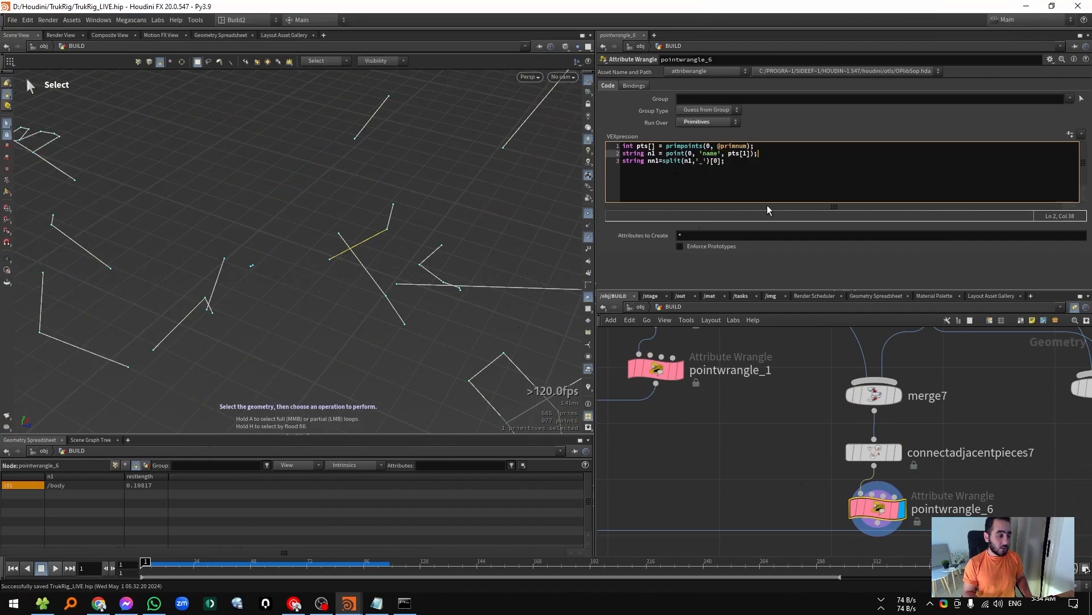
key(Down)
key(Return)
key(ctrl+v)
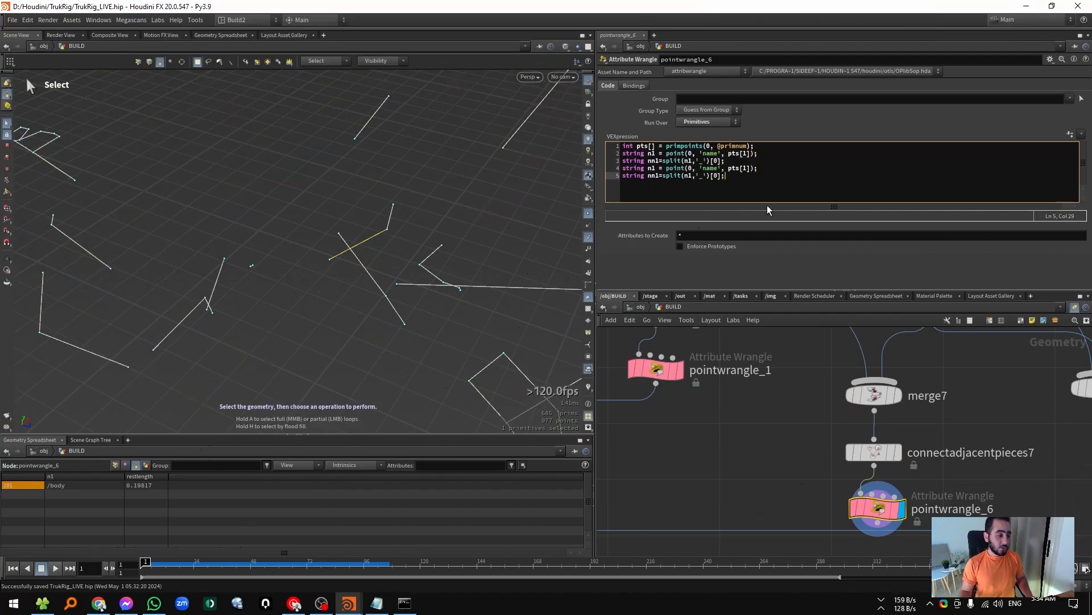
Rename the copied variables to n2 and nn2, set the copied point index to pts[2], and separate the two blocks with a blank line.
click(652, 168)
key(BackSpace)
text(2)
key(Down)
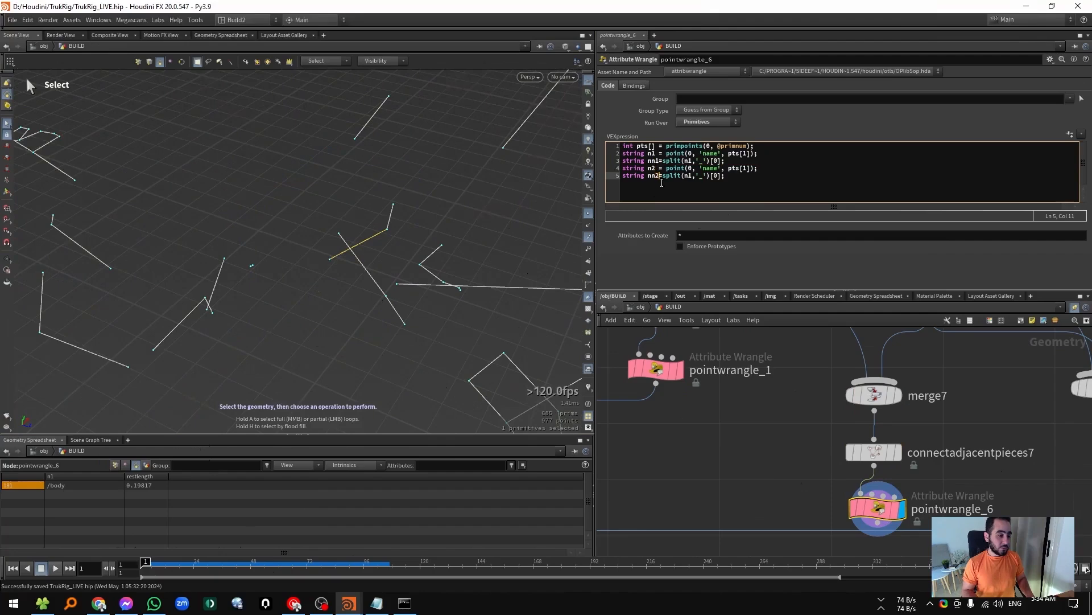
key(Right)
key(Right)
key(Right)
key(Right)
key(Right)
key(Right)
key(Right)
key(Right)
key(Right)
key(Right)
key(Right)
key(Right)
key(Right)
key(Right)
key(Up)
key(Down)
key(Return)
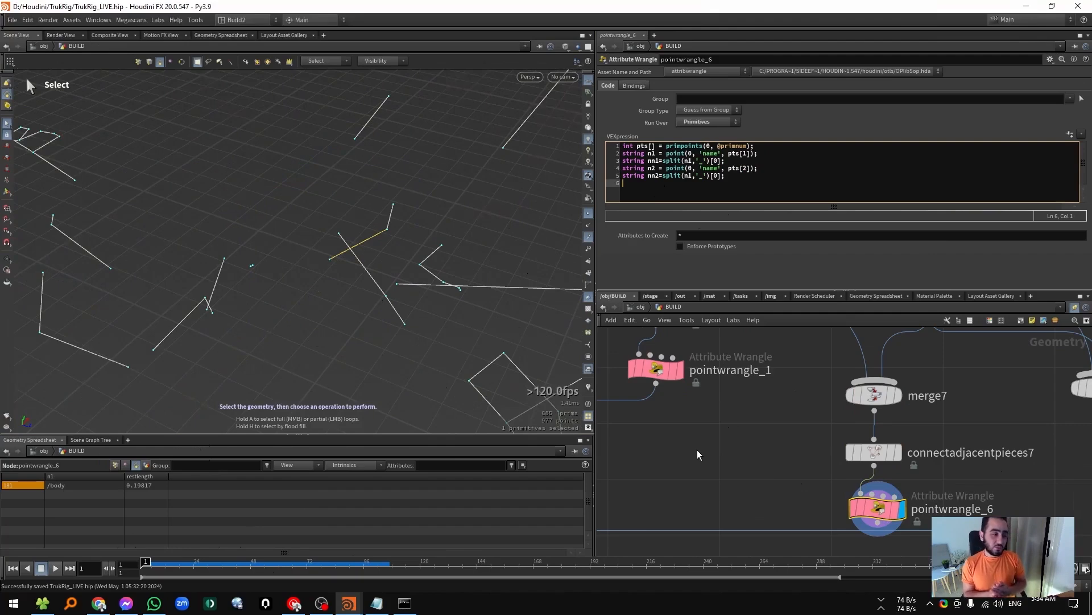
click(729, 162)
key(Return)
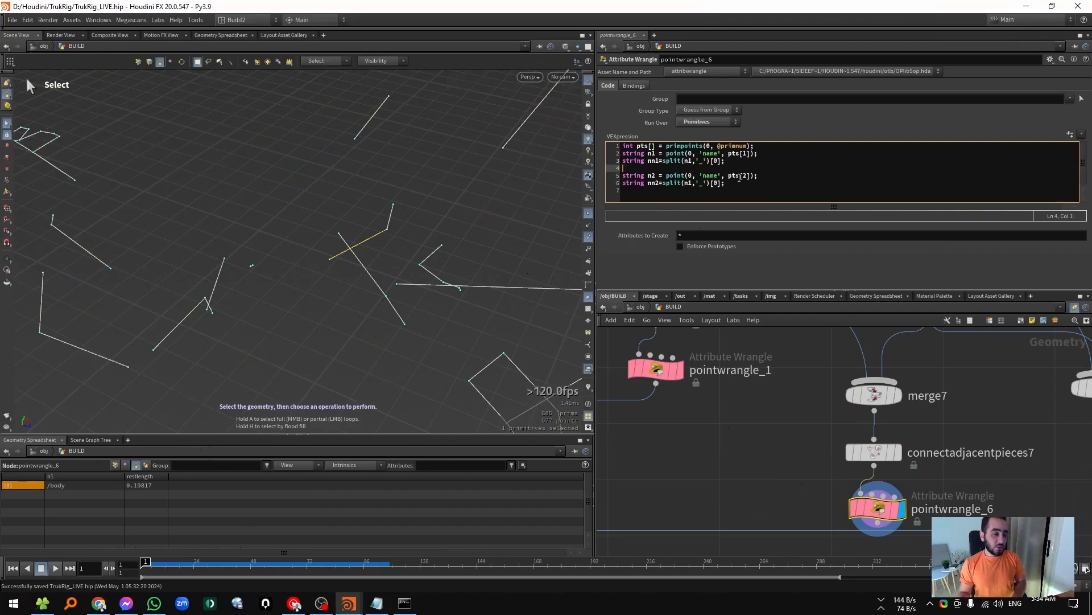
click(727, 192)
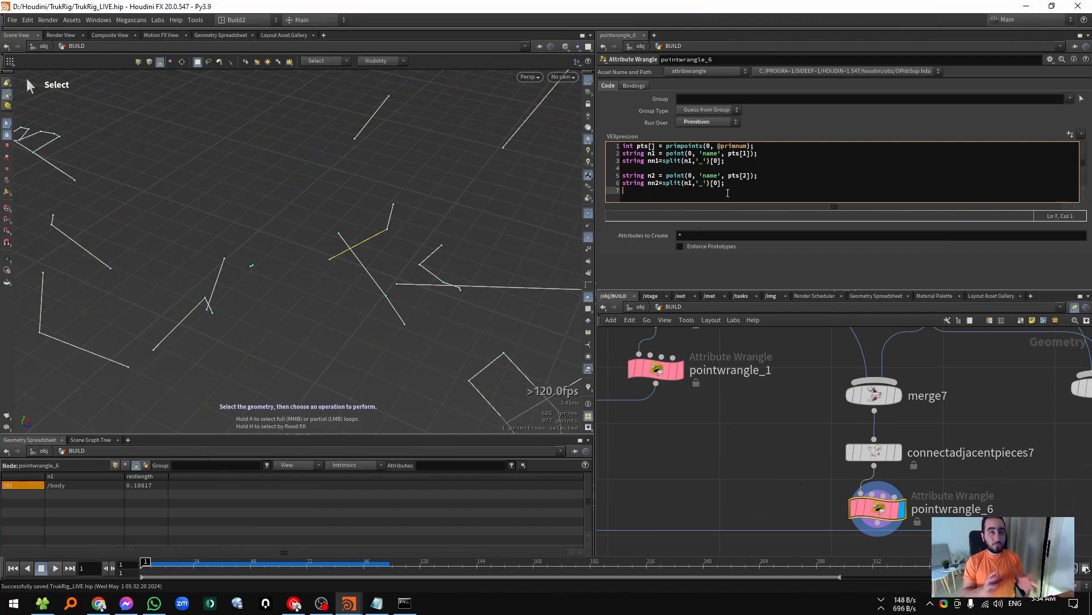
text(if)
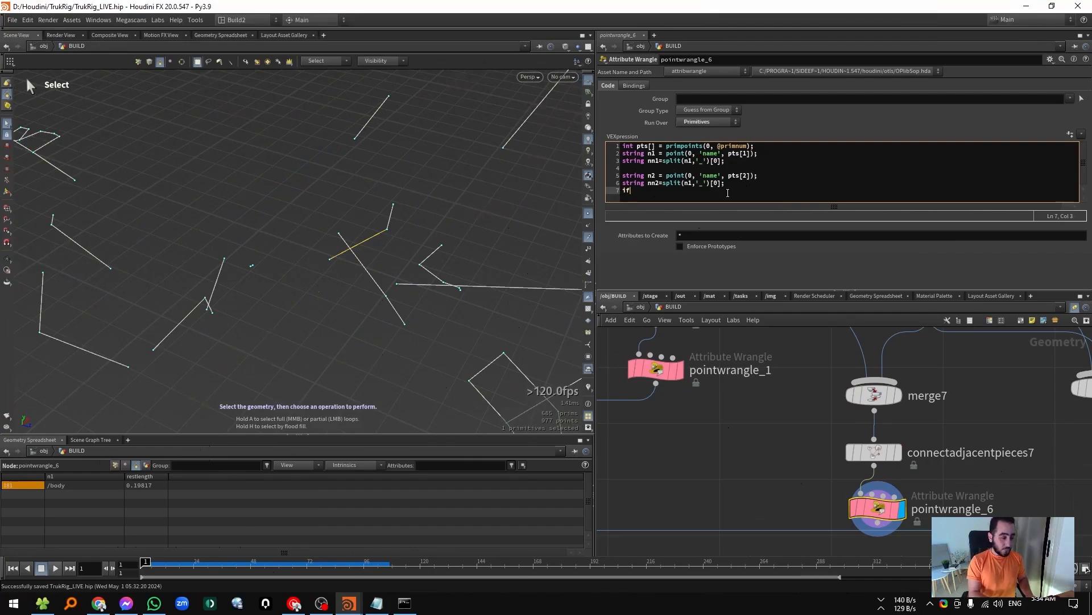
text((nn1)
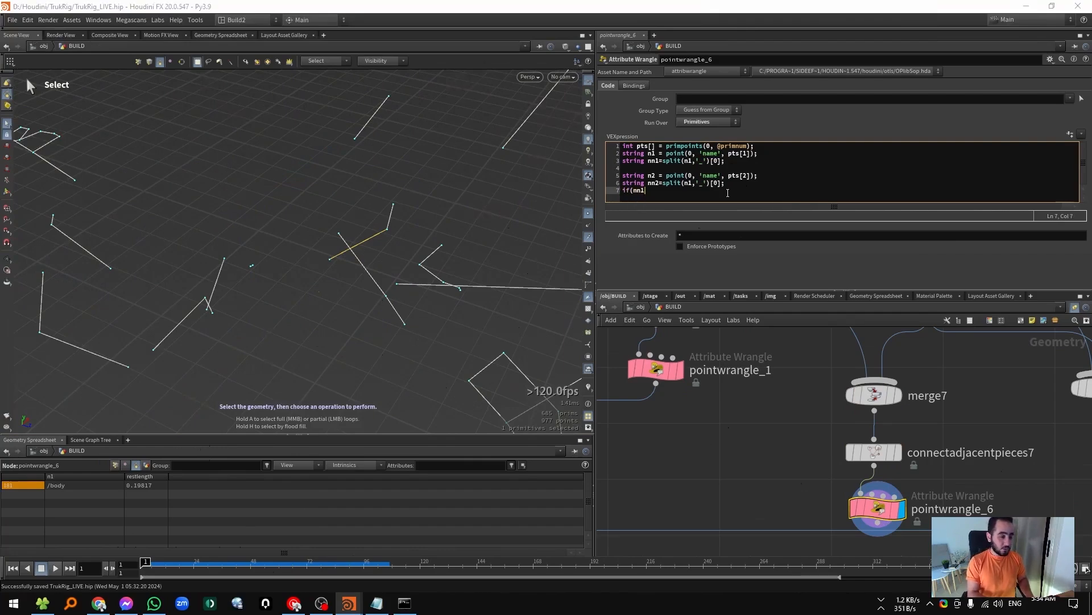
text(==nn2))
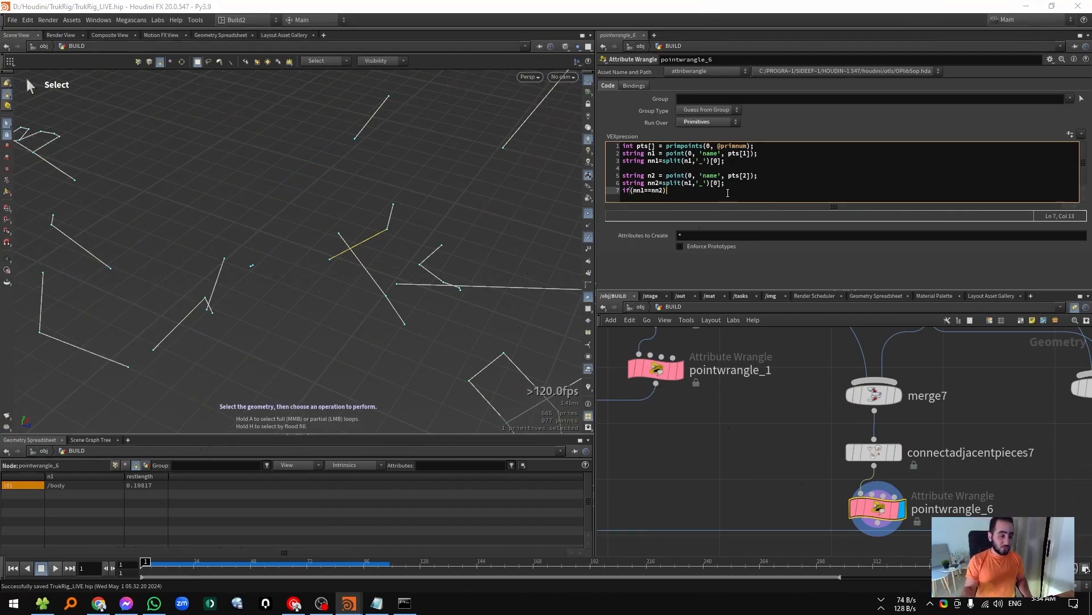
text(re)
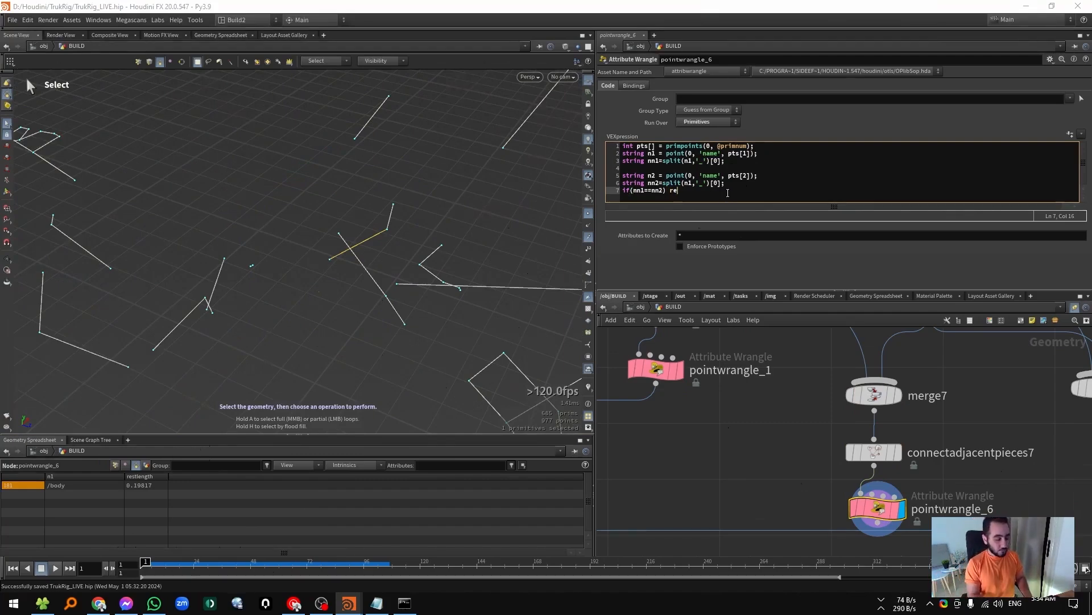
text(mo)
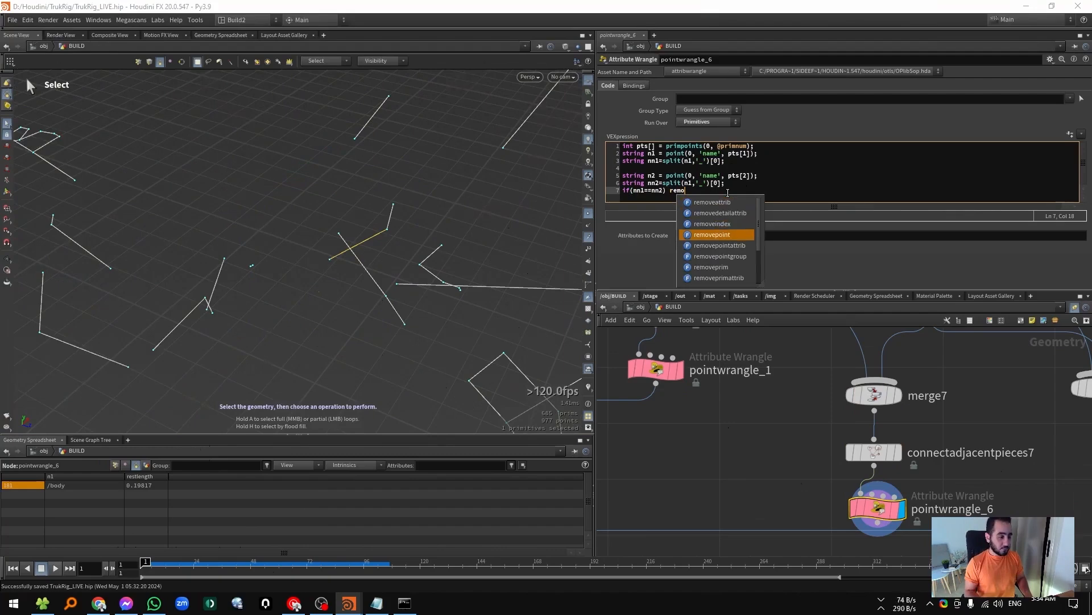
key(Down)
key(Down)
key(Down)
key(Return)
text((0,)
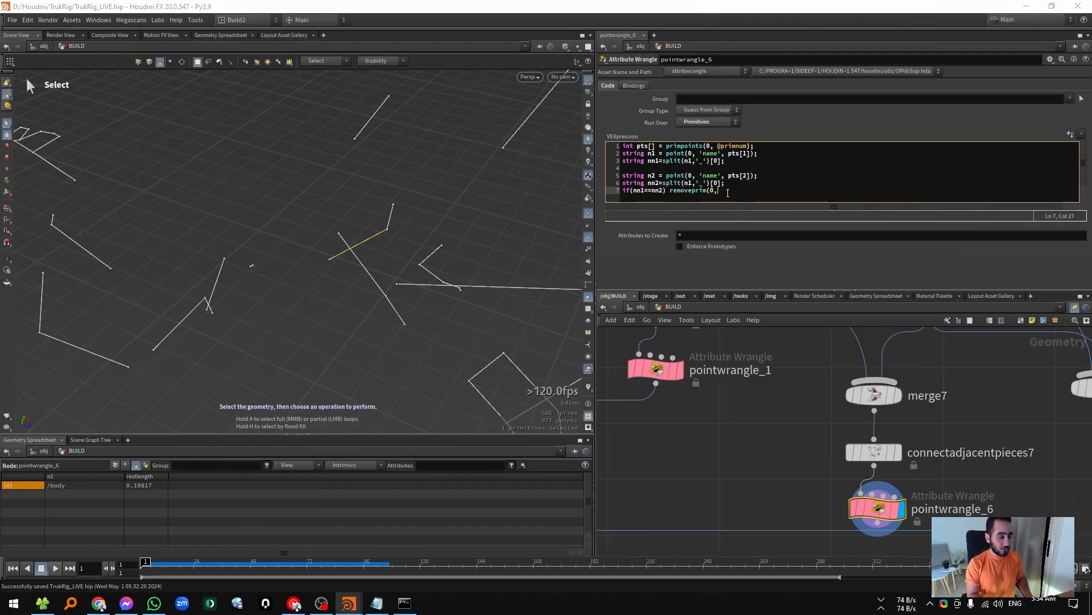
text( @primnu)
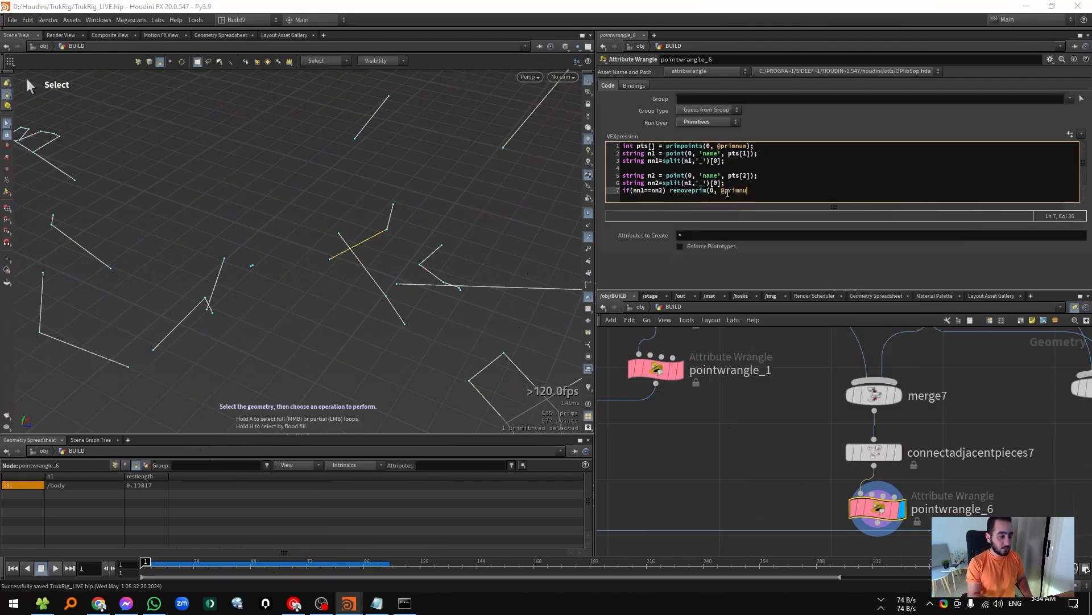
text(m,.)
key(BackSpace)
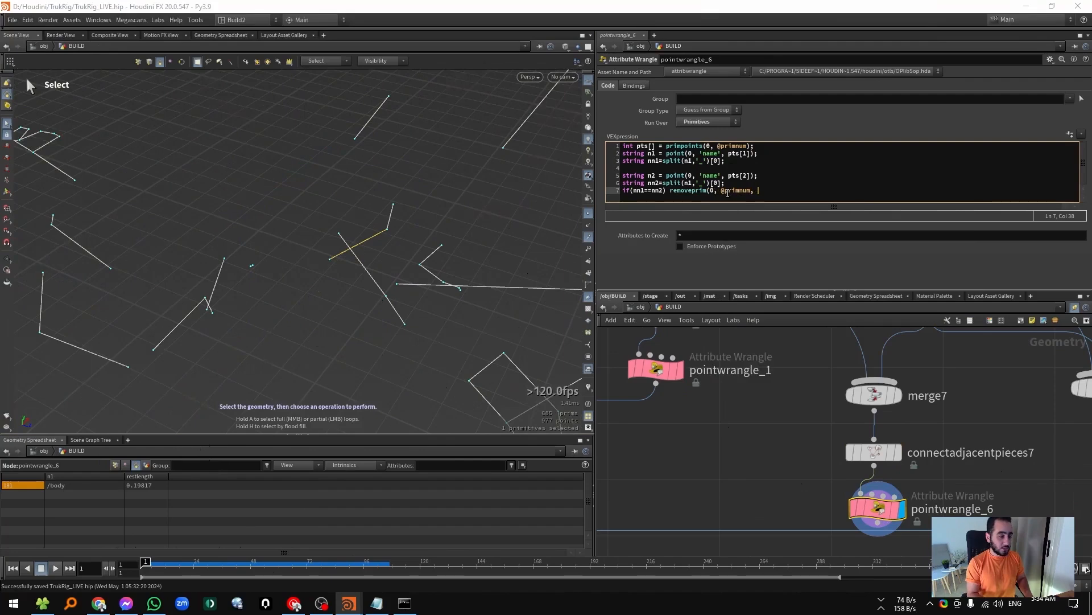
text(;)
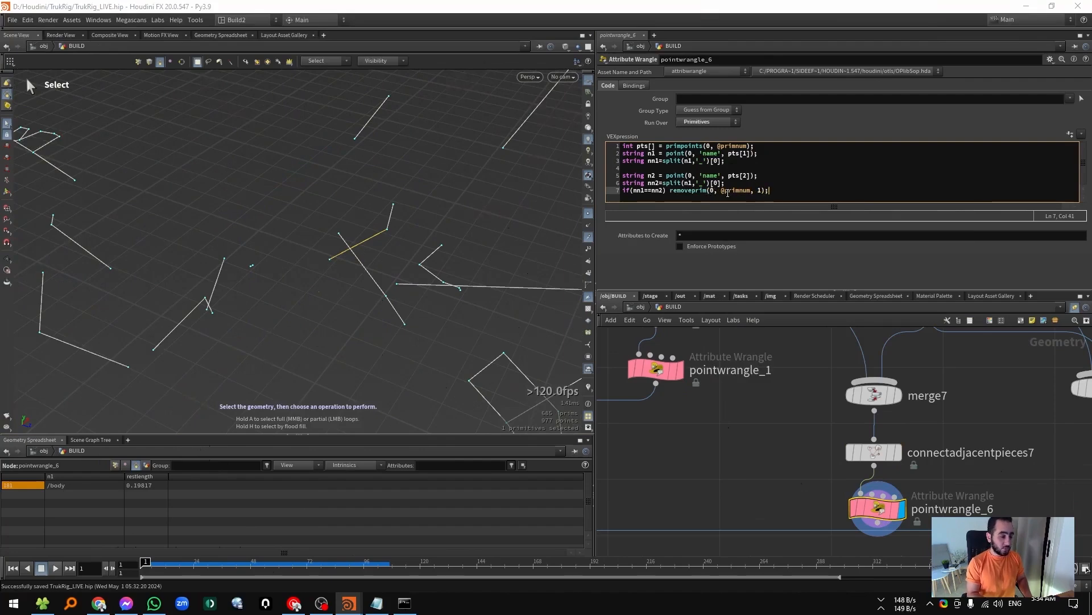
key(Escape)
key(s)
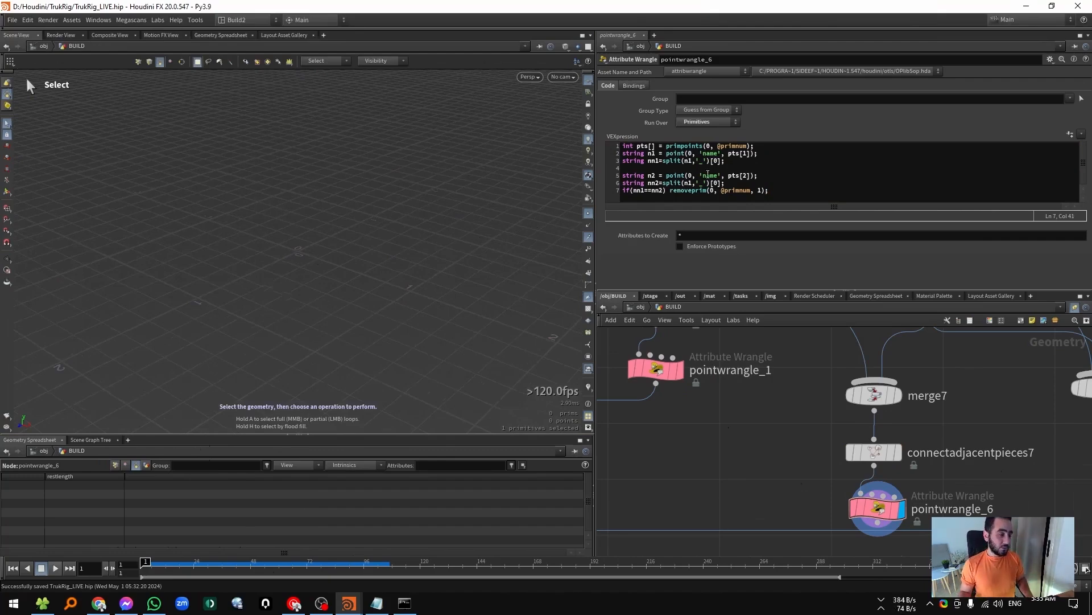
Correct the point indices to pts[0] for n1 and pts[1] for n2, and apply the code.
click(745, 153)
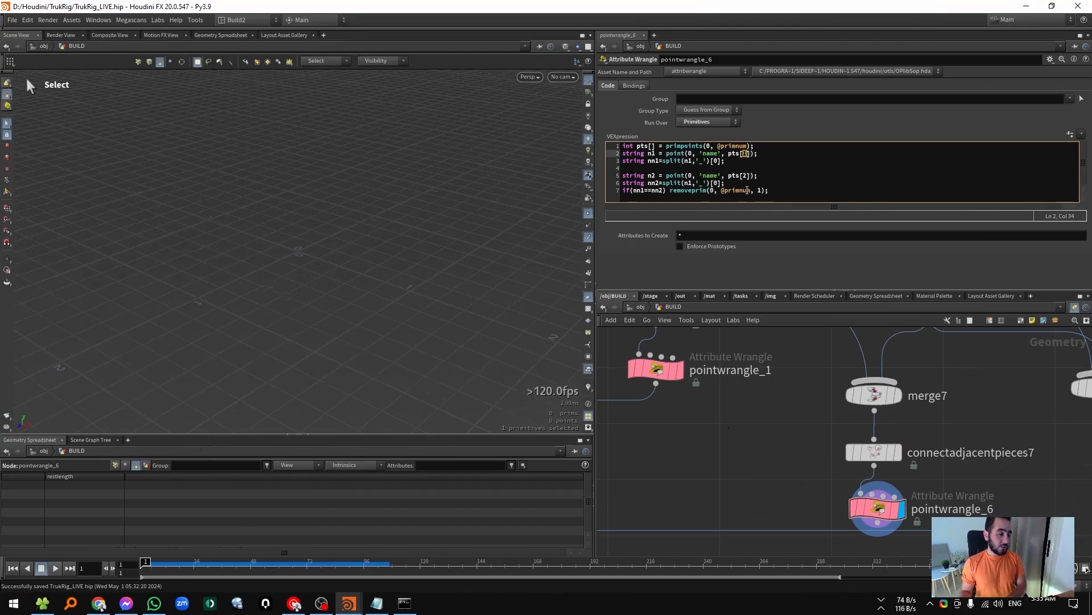
click(745, 176)
click(749, 419)
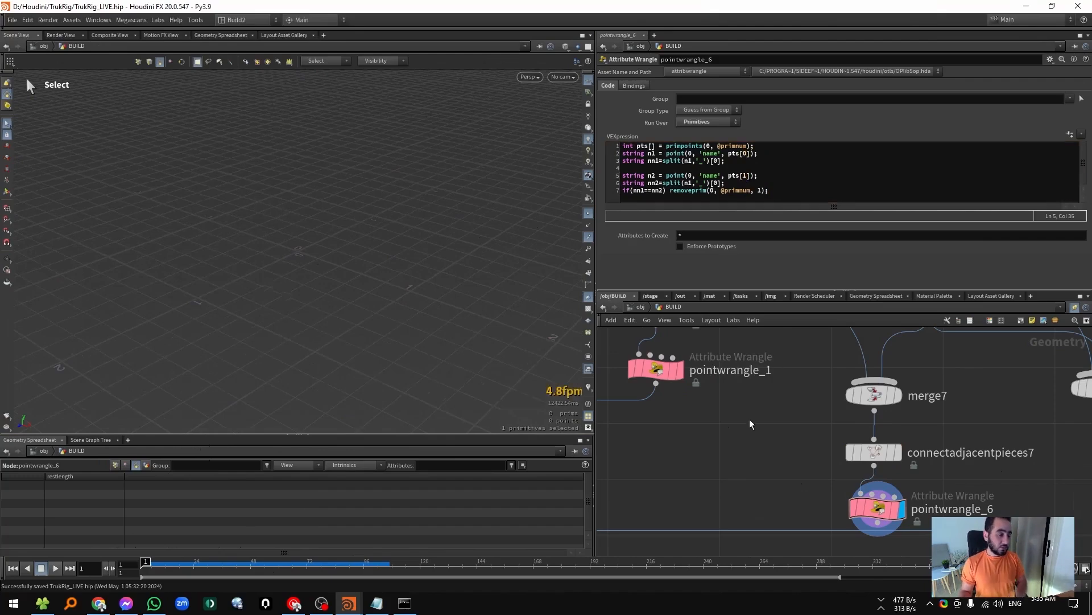
alt+drag(351, 262, 368, 245)
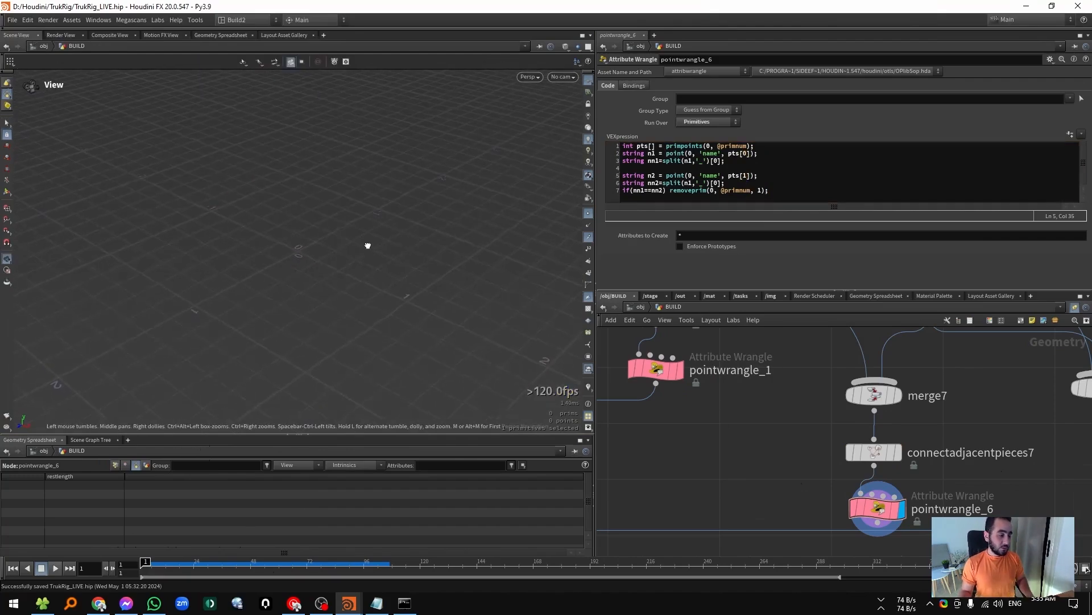
Make the nn2 line split n2 instead of n1, apply the code, and frame the resulting geometry.
drag(689, 178, 690, 181)
click(691, 182)
key(BackSpace)
text(2)
click(736, 252)
key(space+g)
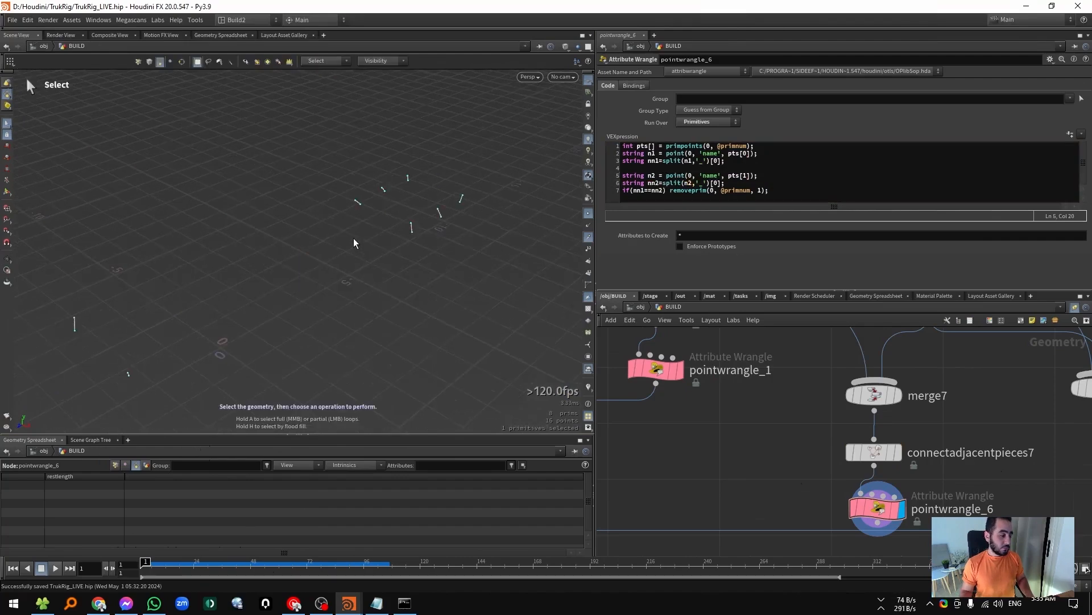
Select one of the remaining connection lines and check its two points' names in the spreadsheet.
scroll(354, 245, down, 3)
alt+drag(358, 246, 257, 267)
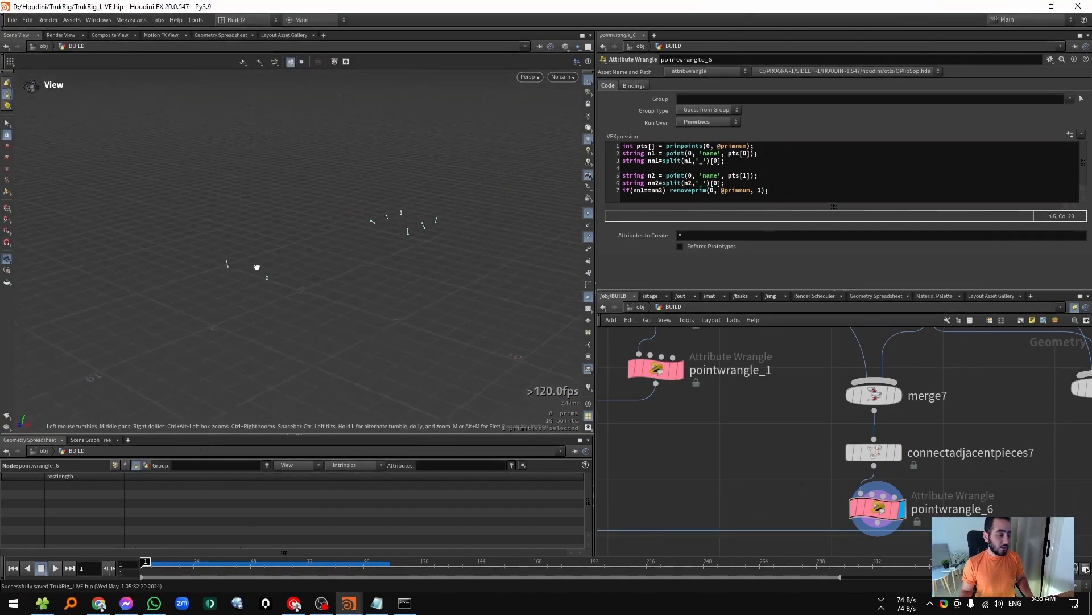
click(409, 233)
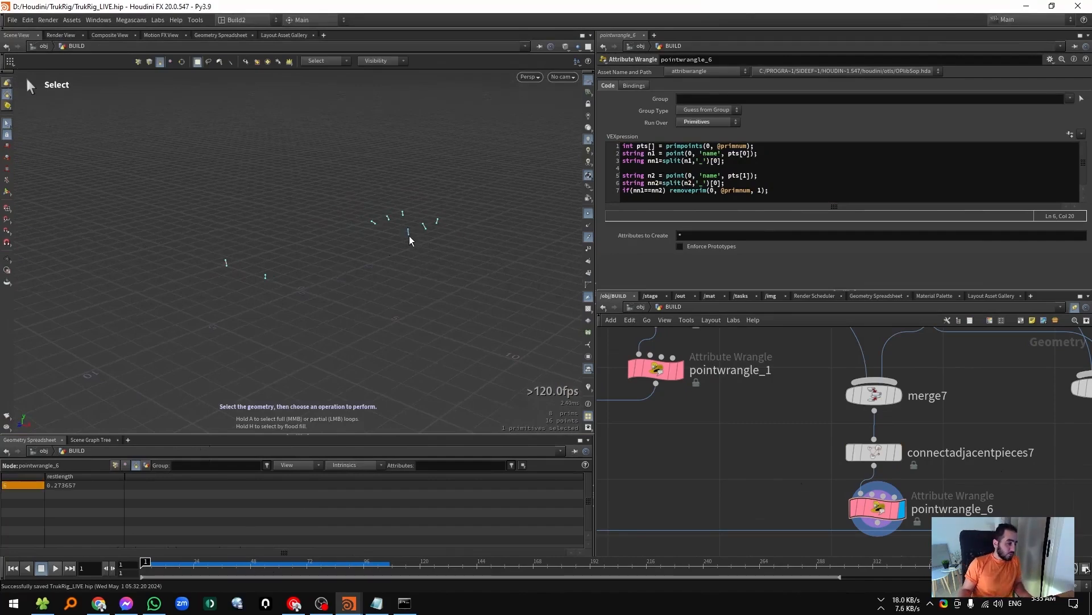
click(115, 464)
drag(270, 478, 273, 479)
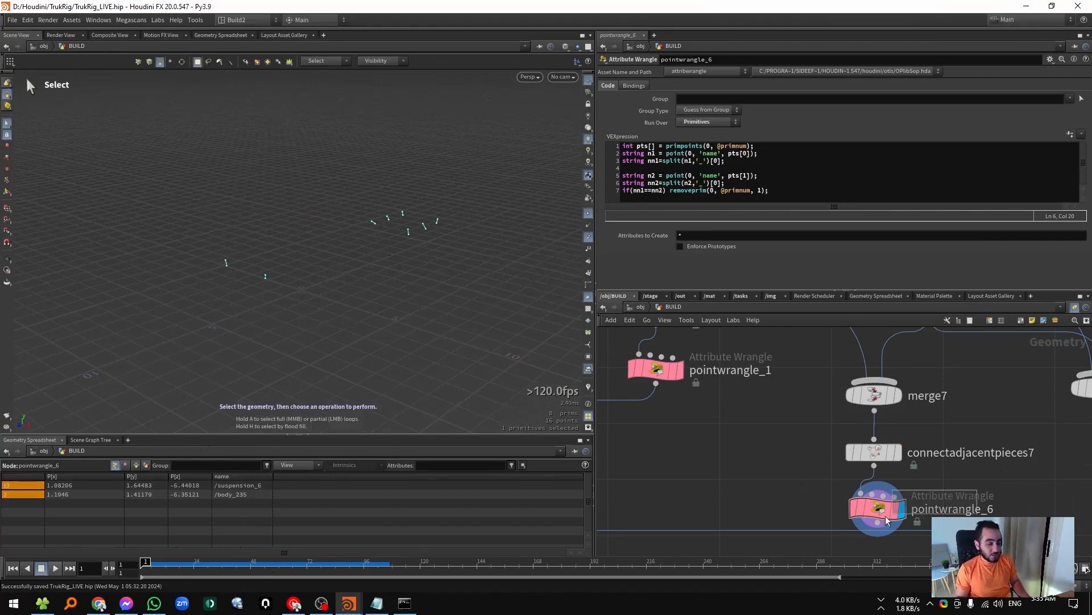
Insert a blank line before the if statement in the wrangle code.
click(736, 184)
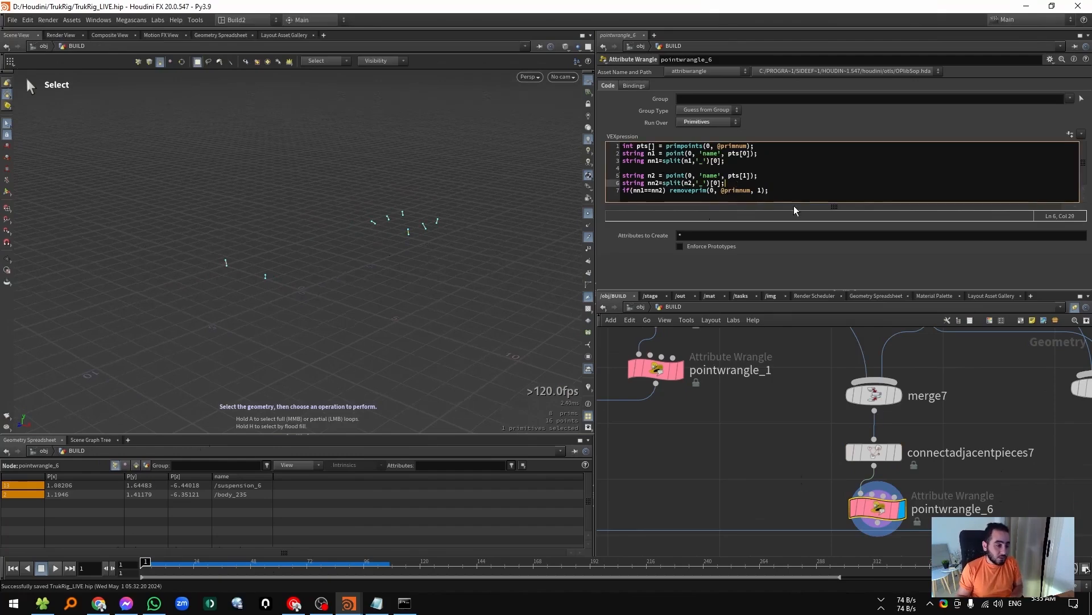
key(Return)
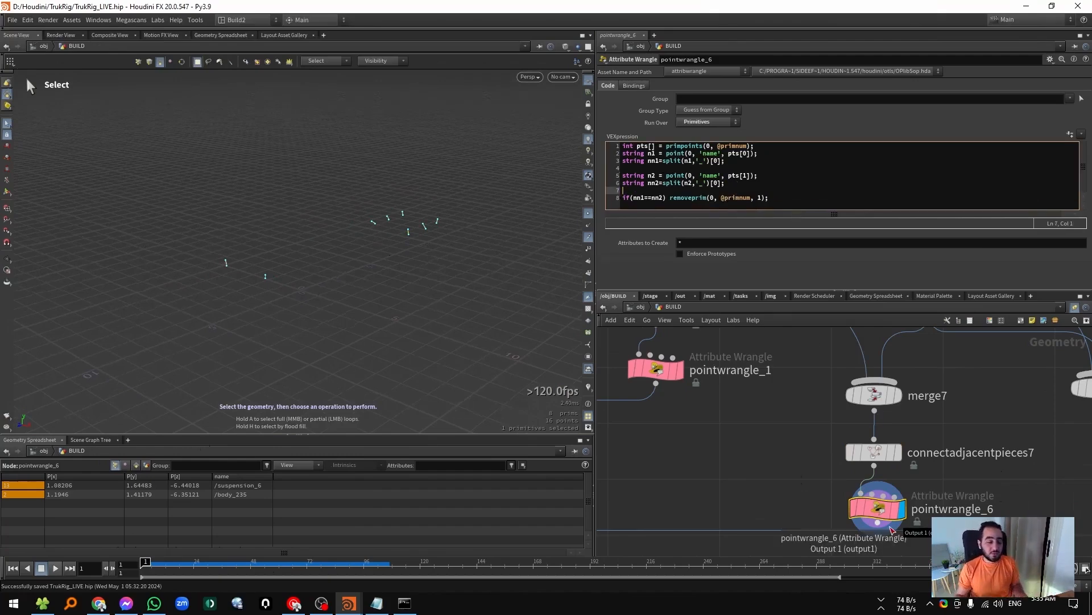
Copy connectadjacentpieces7 together with pointwrangle_6 and place the connected copies below merge8.
scroll(782, 448, down, 5)
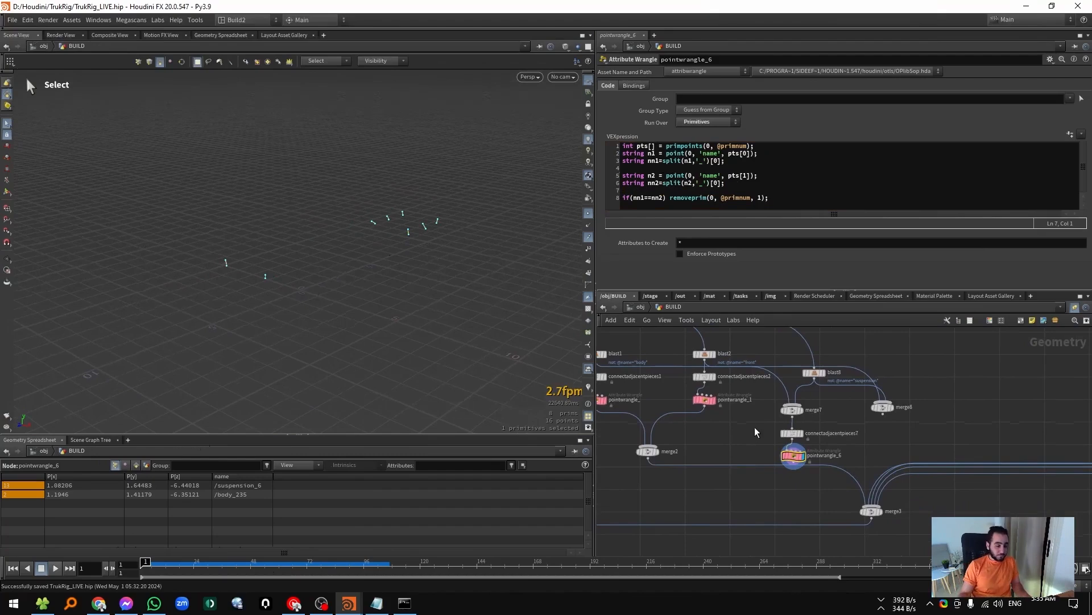
scroll(917, 409, up, 3)
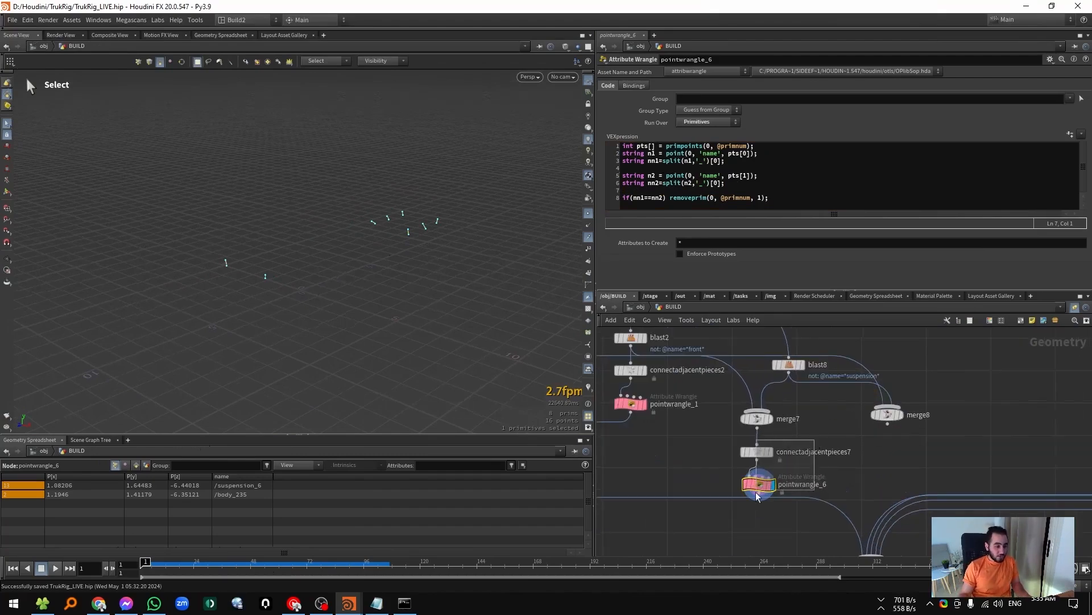
shift+click(757, 451)
drag(877, 458, 900, 452)
Display merge8 and the copied wrangle pointwrangle_7 in turn, and examine the connection lines between the suspension and the front.
alt+middle_drag(276, 297, 344, 307)
alt+drag(343, 307, 405, 295)
click(900, 415)
key(Escape)
scroll(342, 349, up, 5)
click(929, 476)
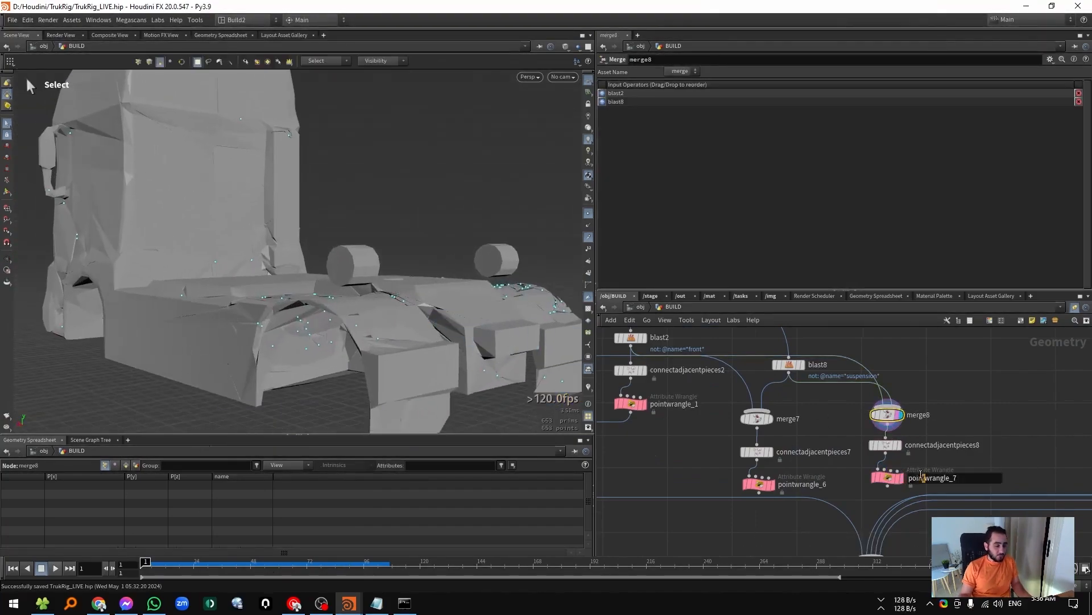
click(902, 479)
click(887, 477)
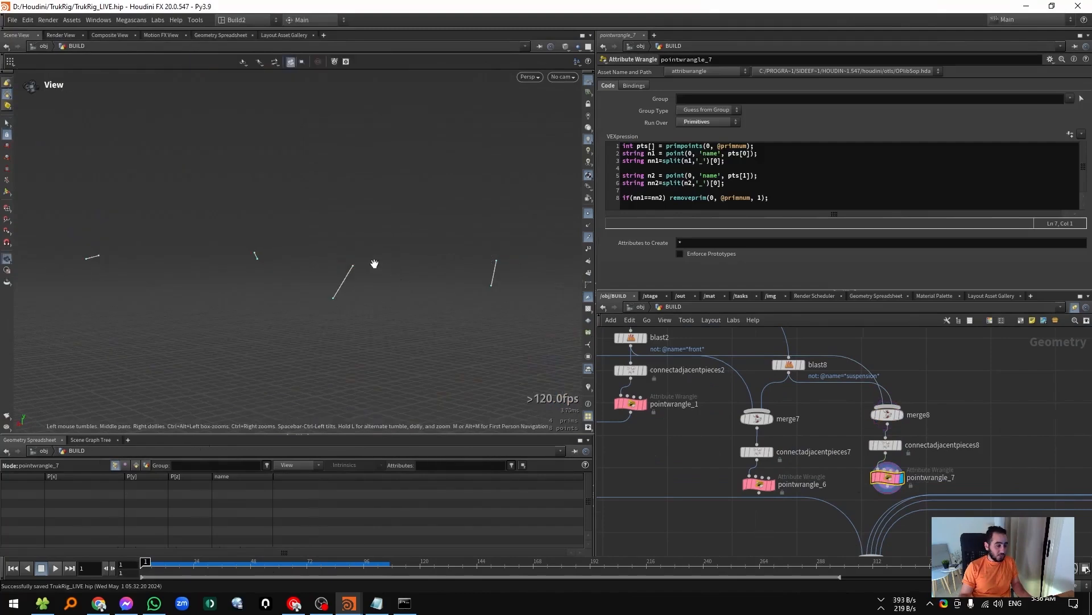
alt+drag(374, 264, 341, 271)
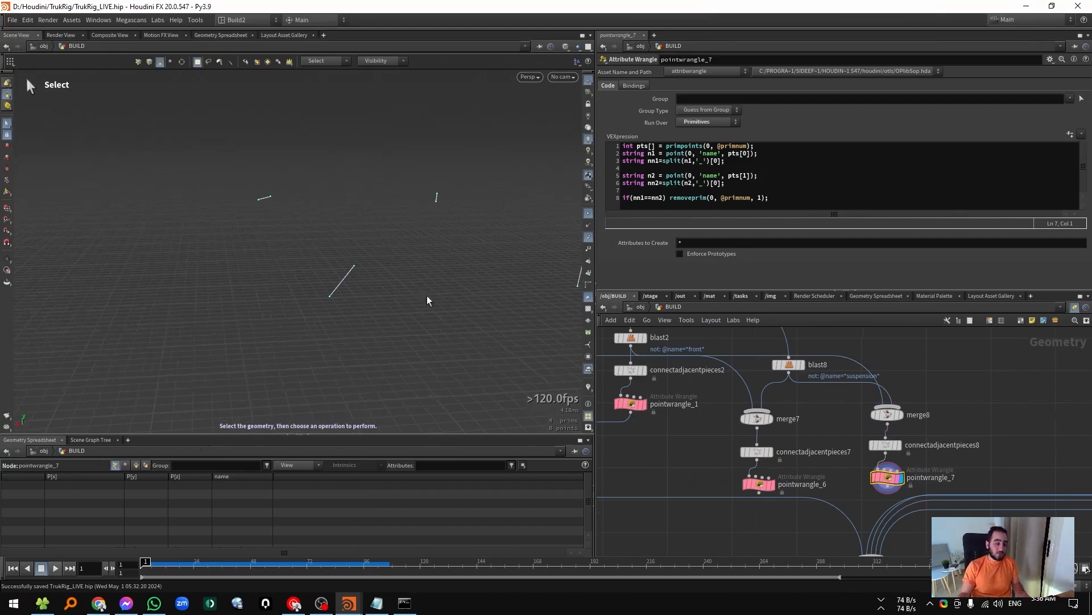
Connect the outputs of pointwrangle_6 and pointwrangle_7 to merge2 alongside the body and front connections.
click(757, 484)
click(770, 484)
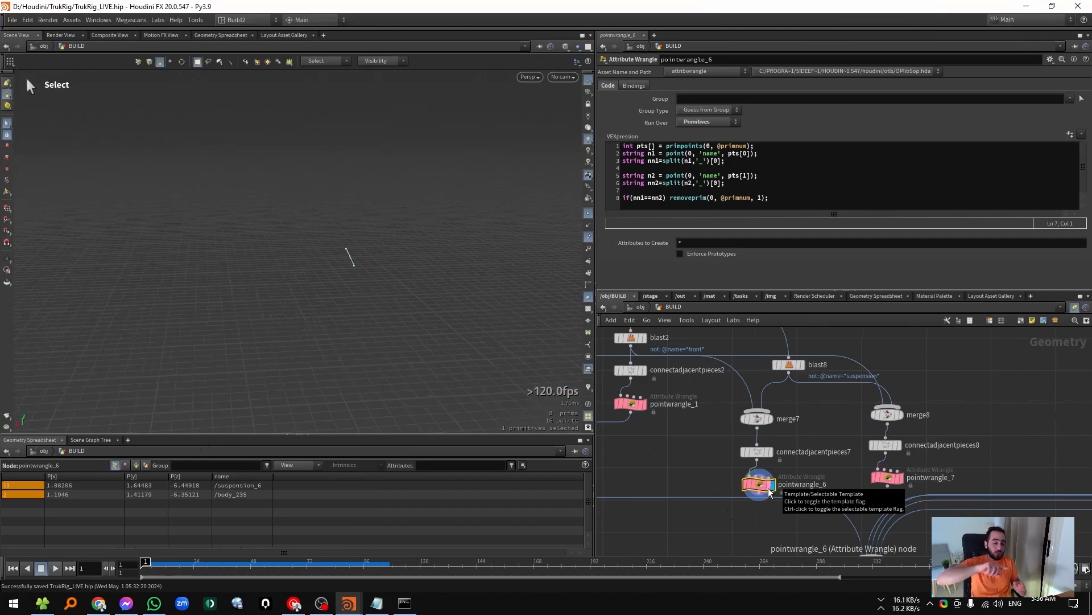
drag(958, 462, 721, 510)
key(r)
middle_drag(919, 514, 937, 479)
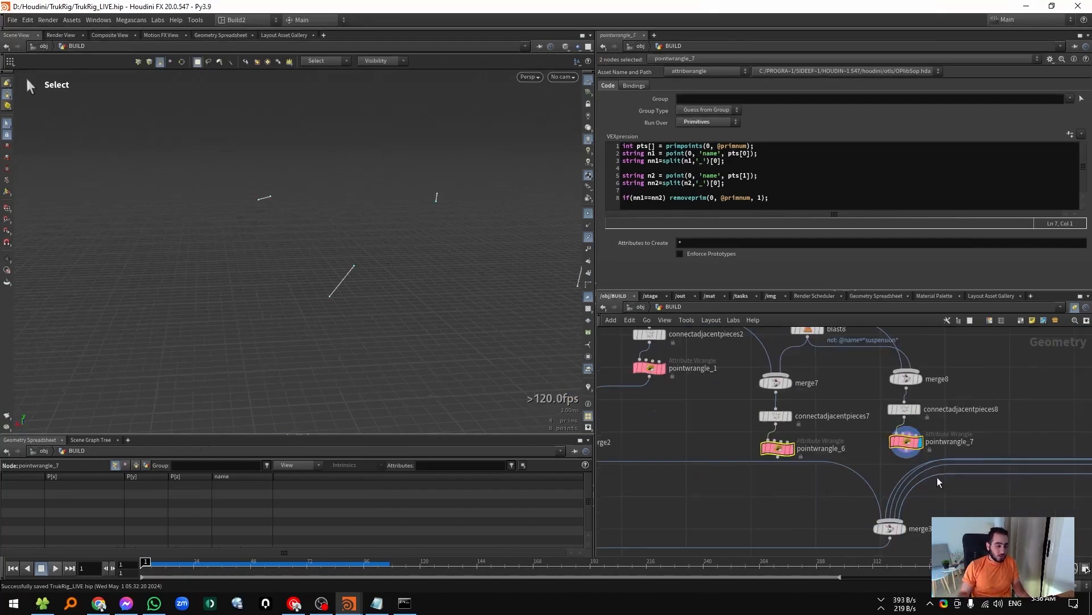
click(777, 456)
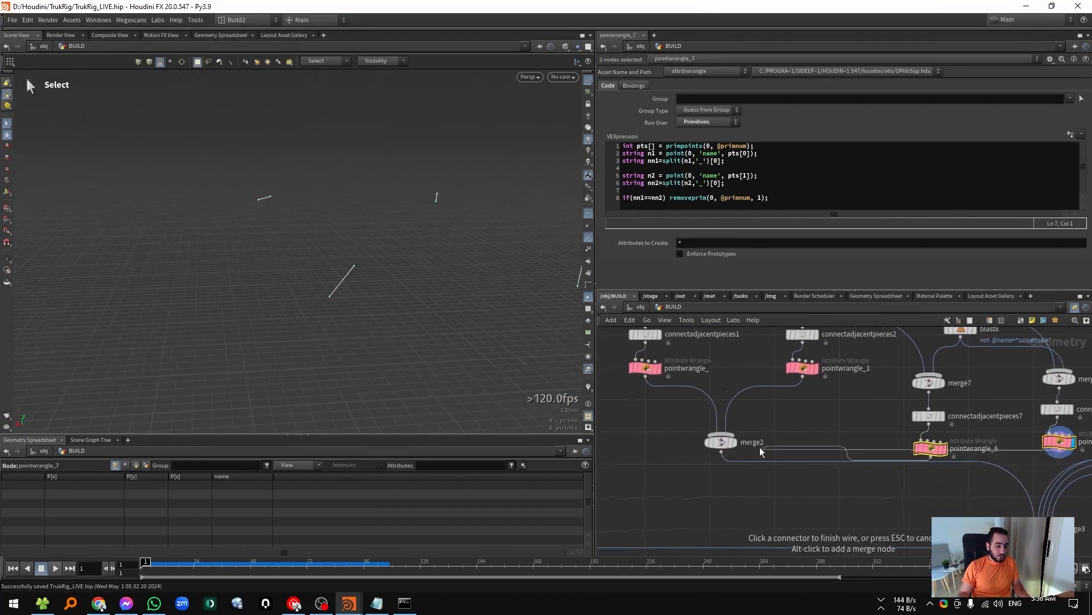
click(741, 439)
Move the merge3 and merge2 nodes further down to space out the constraint network.
scroll(759, 452, down, 5)
drag(852, 477, 846, 507)
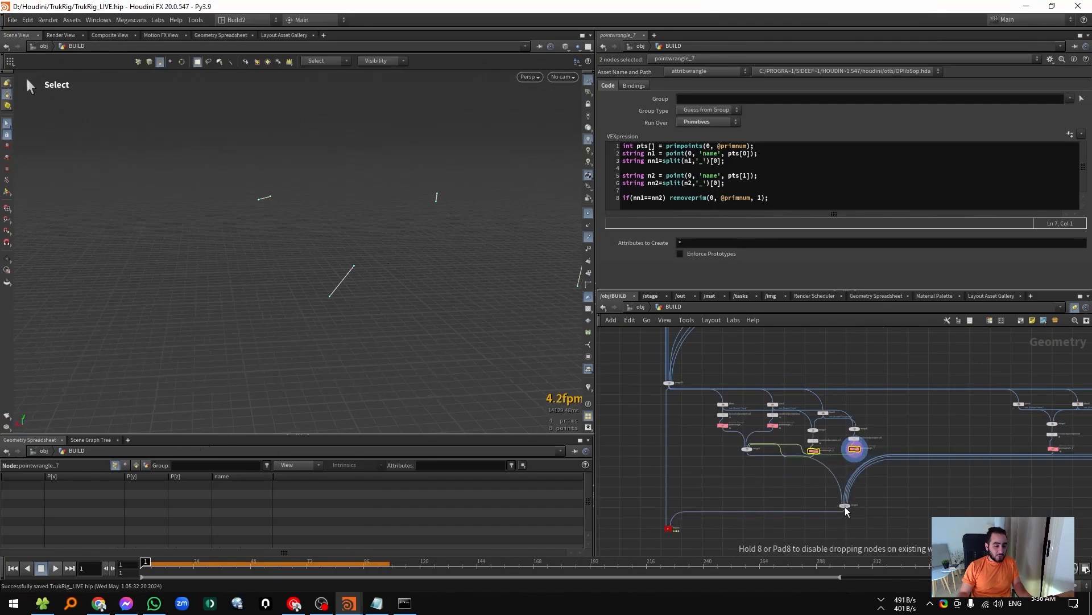
drag(748, 450, 748, 479)
scroll(808, 468, up, 3)
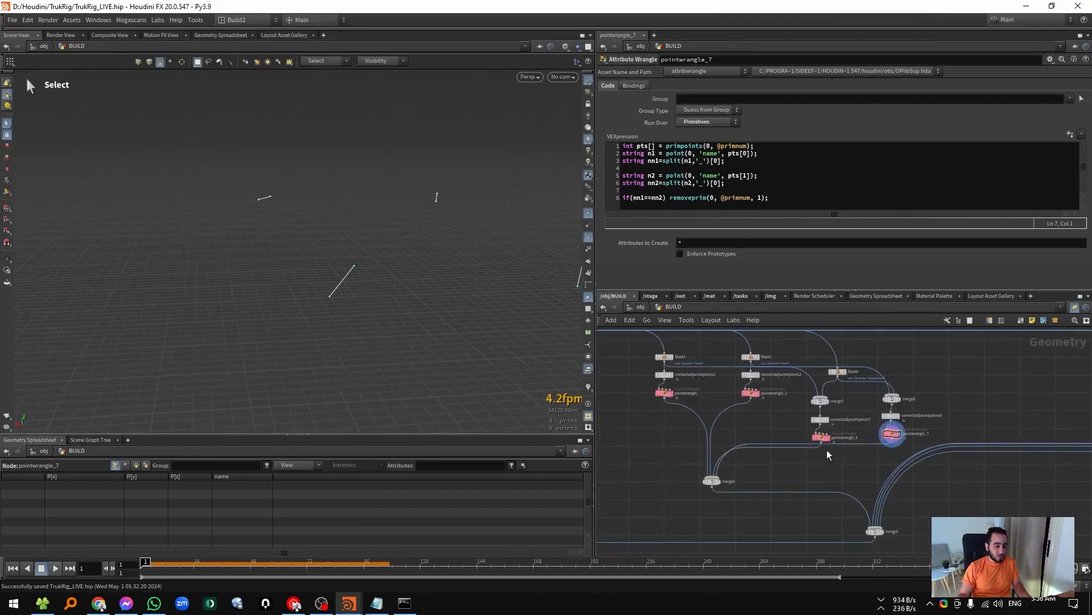
scroll(785, 457, up, 2)
Copy the glue constraint wrangle, delete the separate body and front glue wrangles, and insert the copy after merge2.
mouse_move(745, 382)
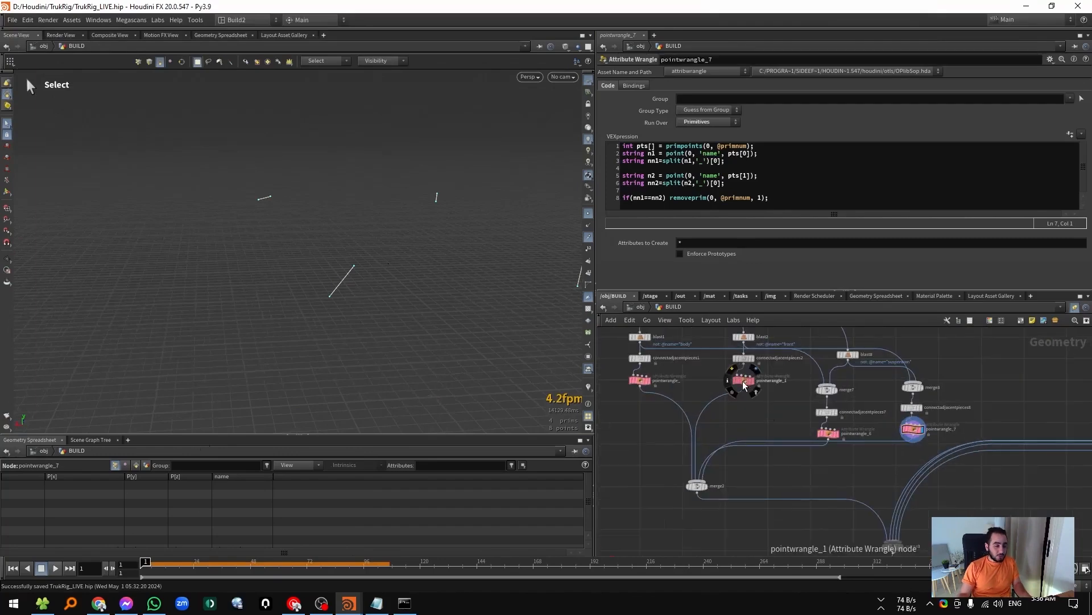
alt+drag(744, 382, 763, 413)
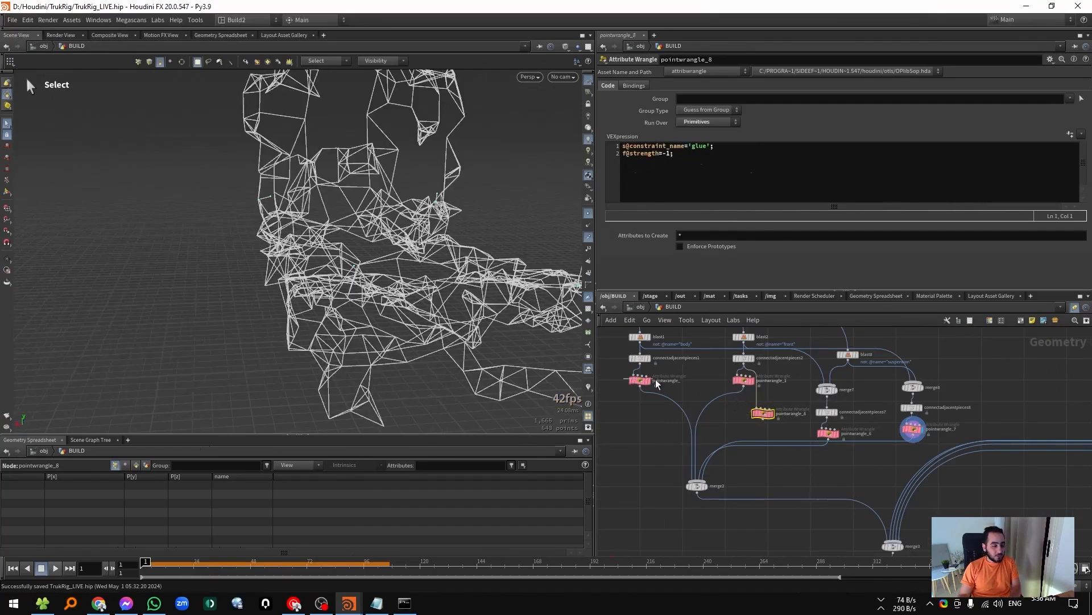
key(Delete)
drag(742, 399, 734, 501)
Display pointwrangle_6, pointwrangle_7 and the glue wrangle after merge2 in turn, and check the glue wrangle's primitive attributes in the spreadsheet.
click(829, 433)
key(r)
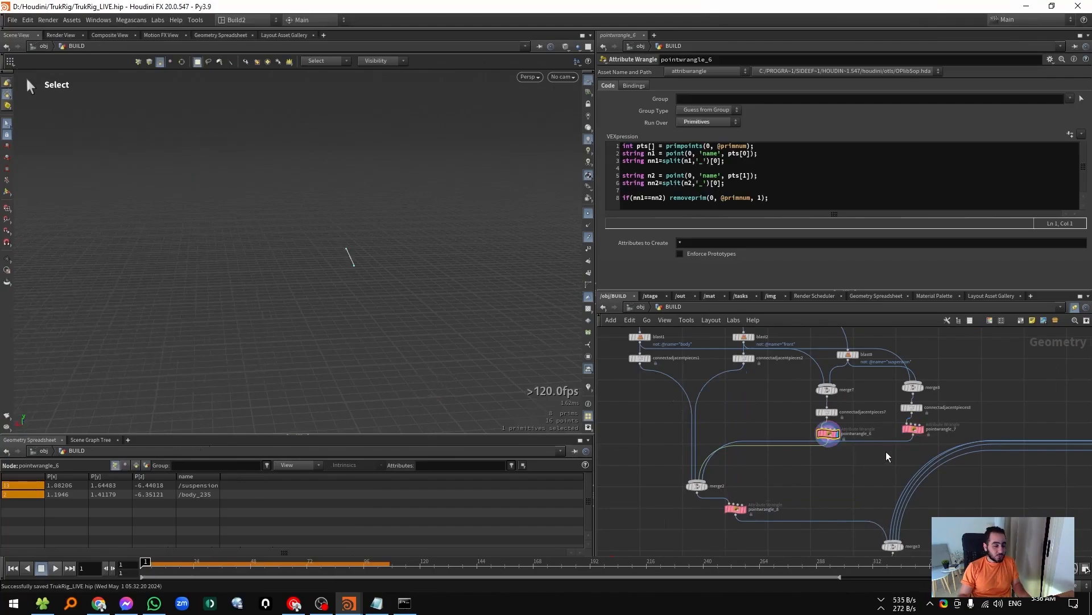
click(912, 429)
key(r)
click(735, 509)
key(r)
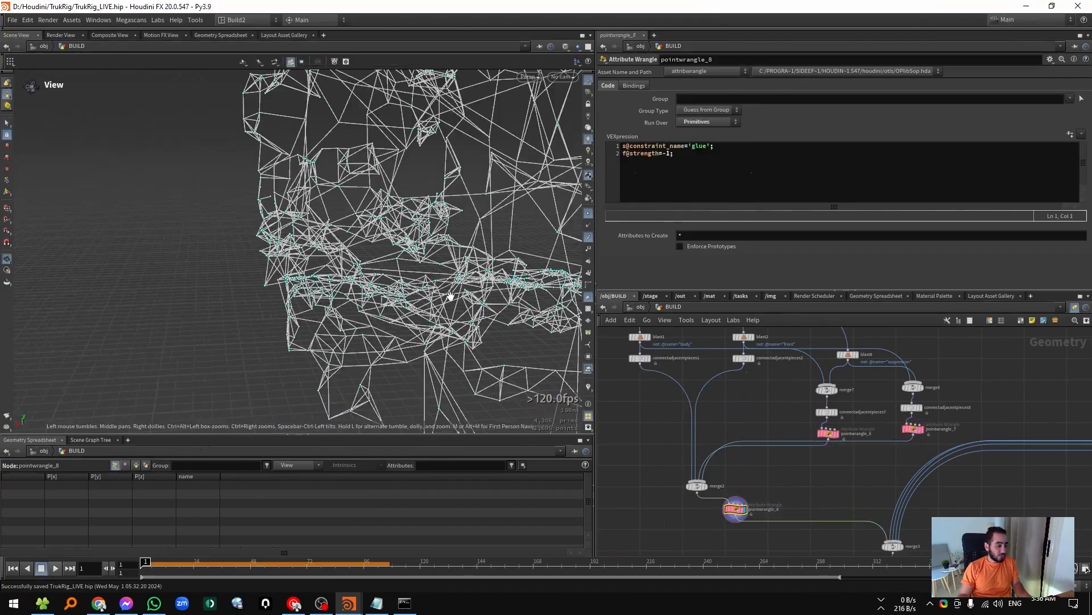
alt+drag(449, 295, 228, 344)
click(136, 465)
alt+drag(326, 325, 204, 342)
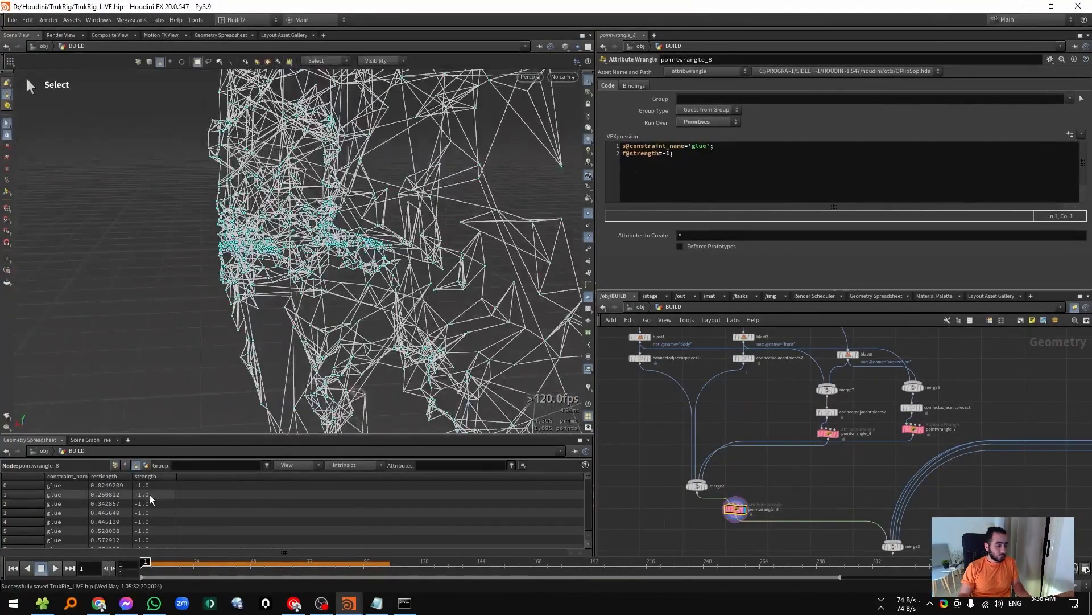
Enter the dopnet_ network, play the simulation repeatedly, and examine how the truck moves on its wheels.
middle_drag(626, 500, 742, 410)
scroll(741, 410, down, 3)
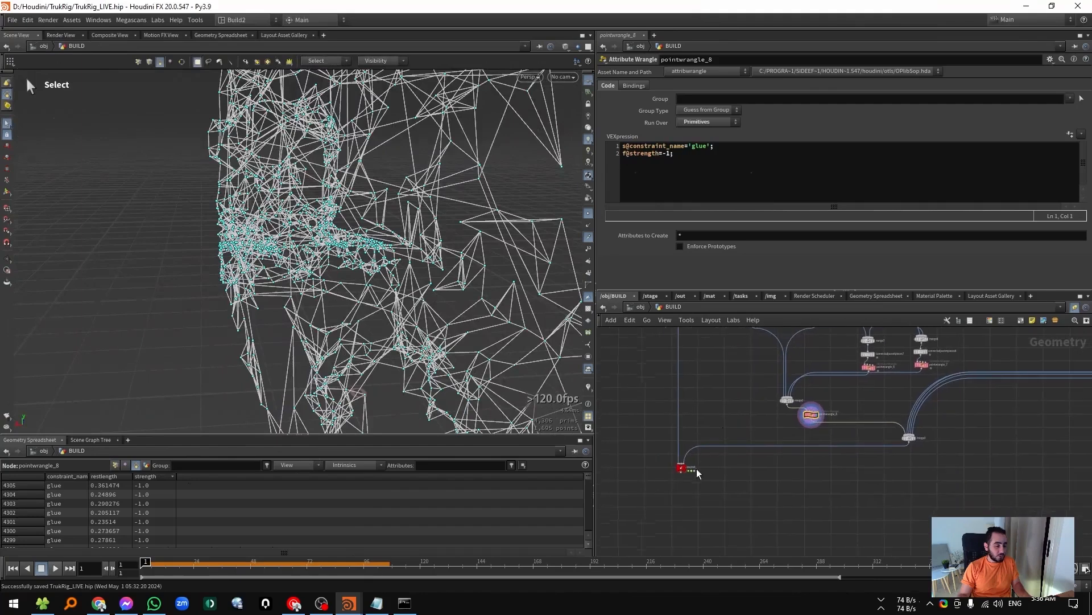
scroll(694, 476, up, 4)
double_click(676, 458)
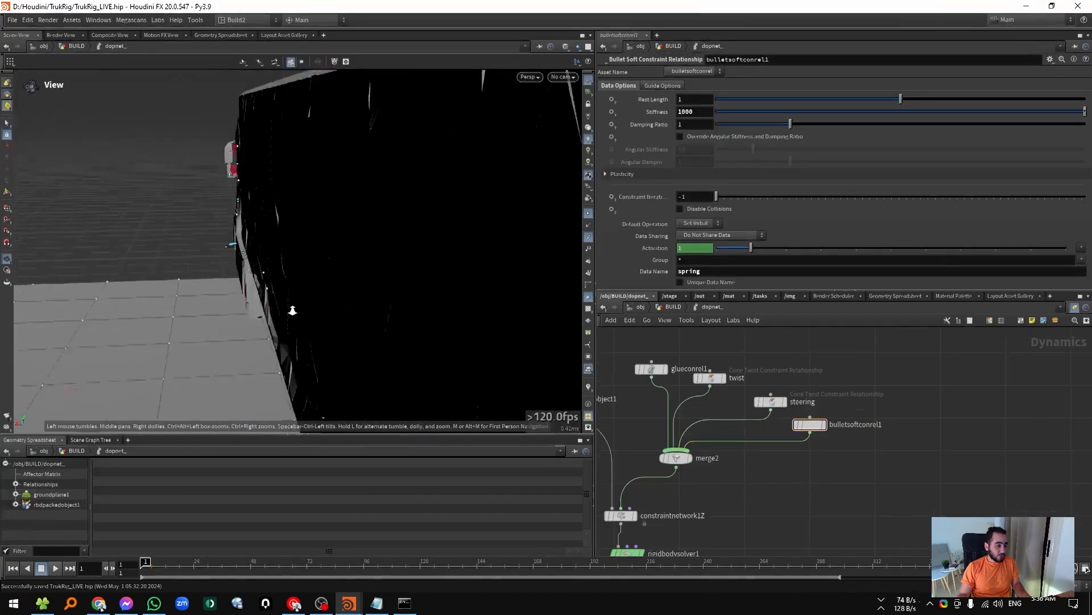
drag(290, 310, 353, 244)
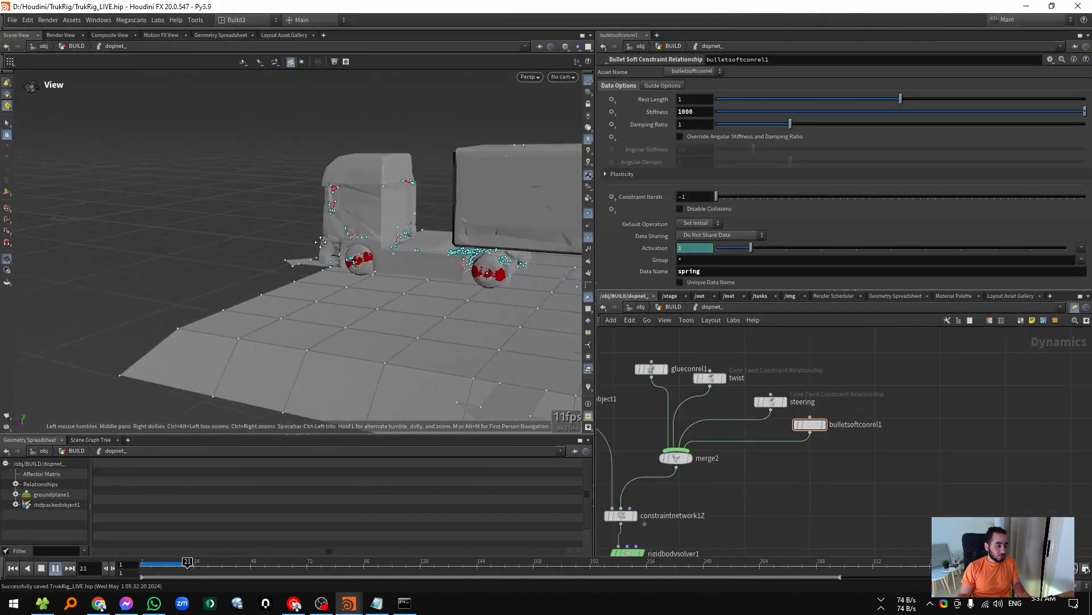
scroll(280, 244, up, 5)
scroll(326, 249, down, 5)
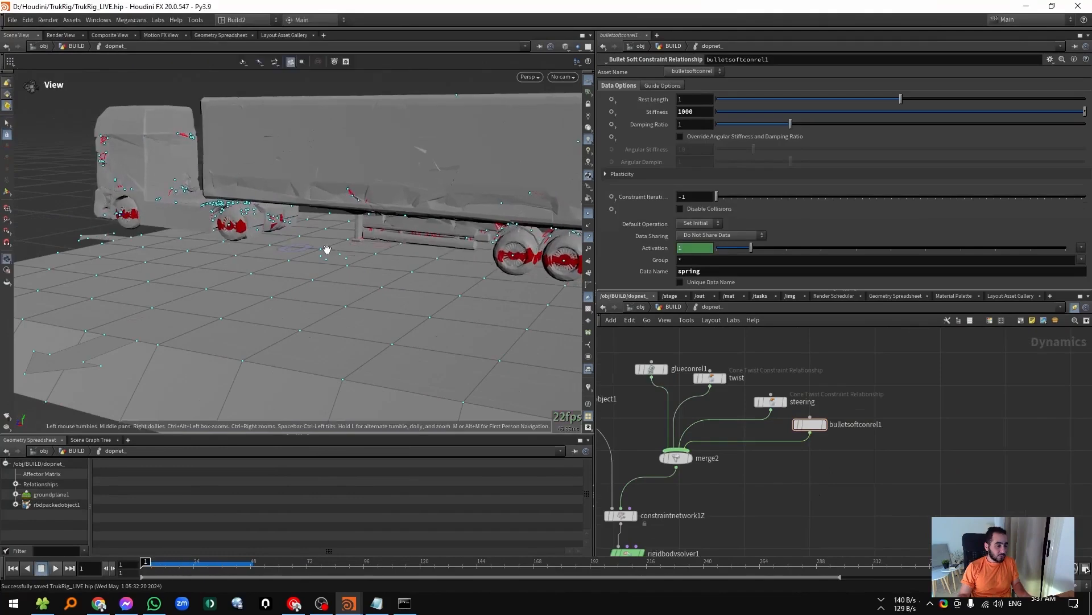
drag(327, 248, 328, 194)
key(Up)
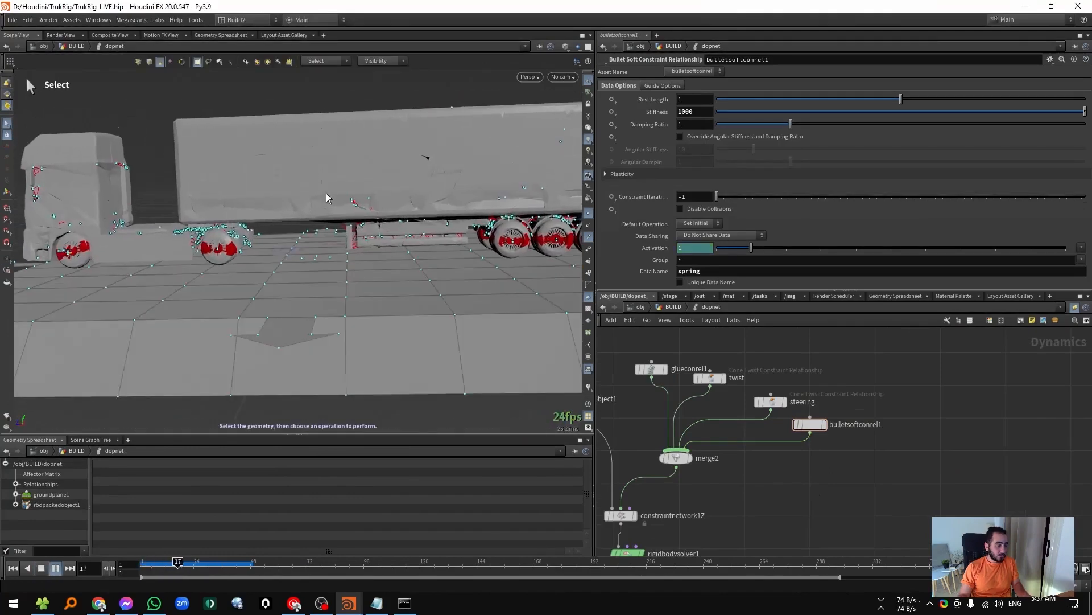
key(ctrl+Up)
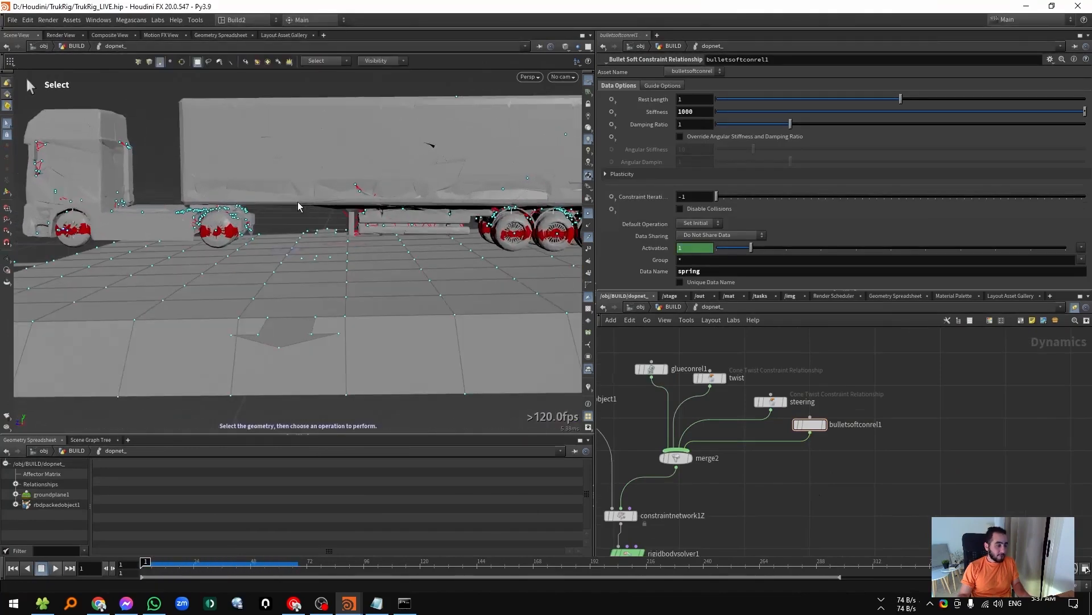
key(Up)
key(ctrl+Up)
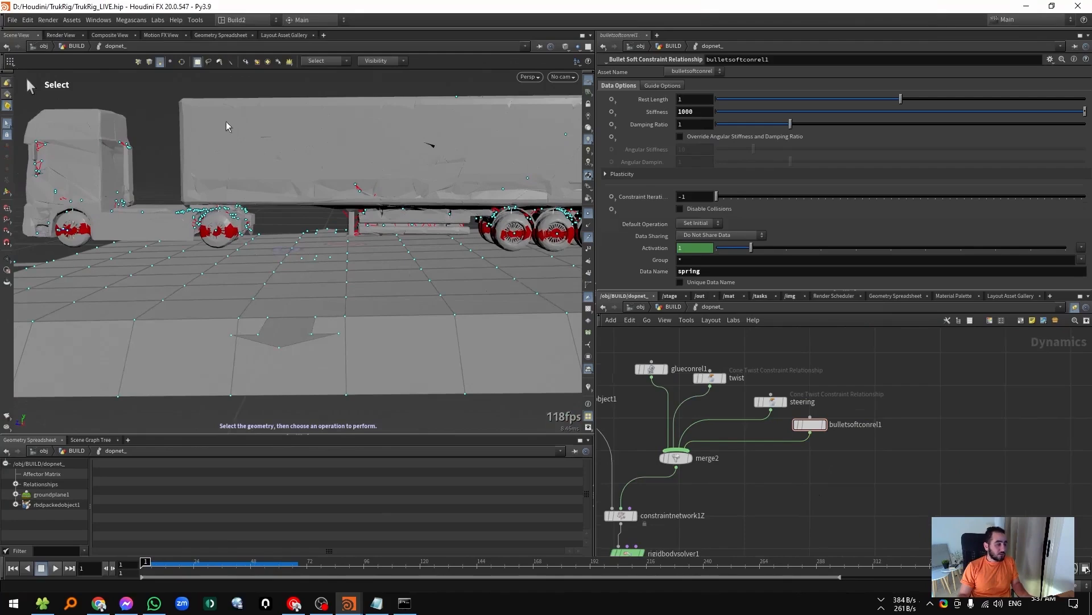
drag(122, 175, 145, 179)
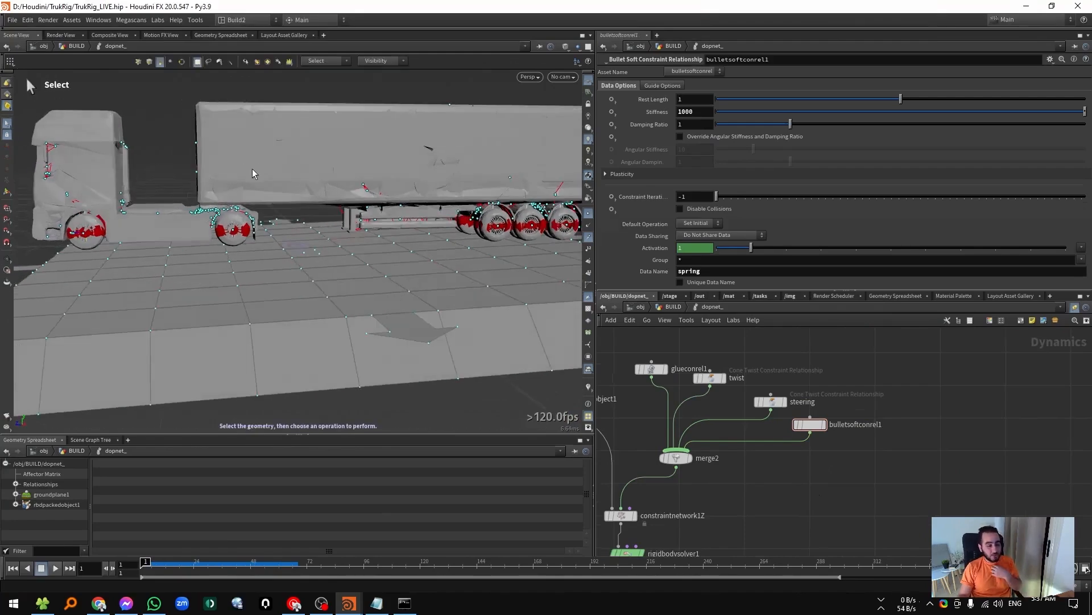
Move the rbdpackedobject1 node down beside merge2 and save the scene file.
middle_drag(687, 371, 827, 368)
drag(683, 403, 659, 461)
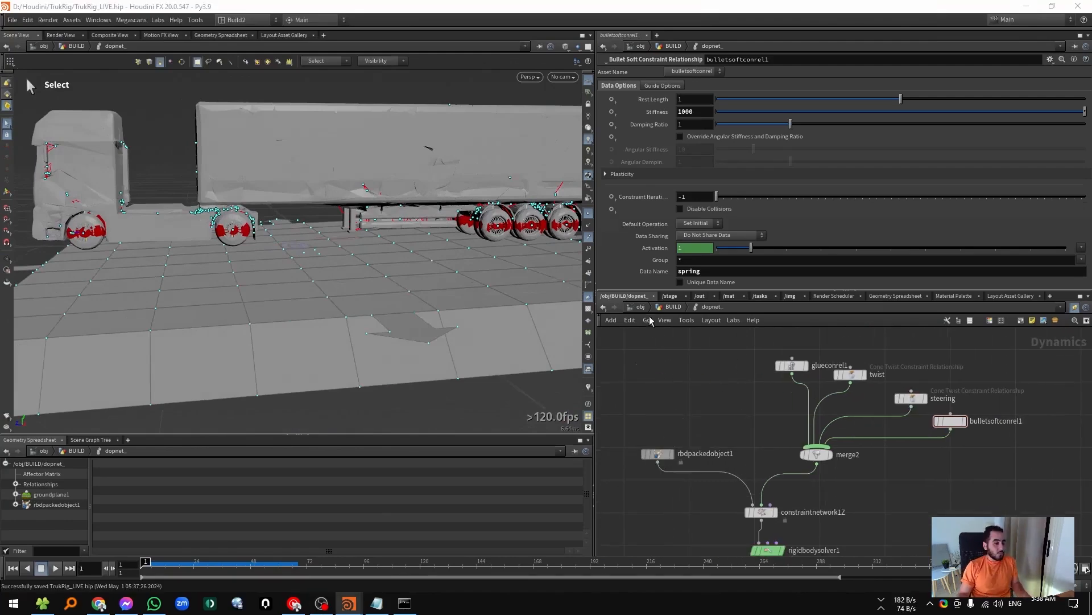
key(ctrl+s)
Return to the BUILD network, display merge20, and inspect the merged truck geometry.
drag(410, 188, 376, 196)
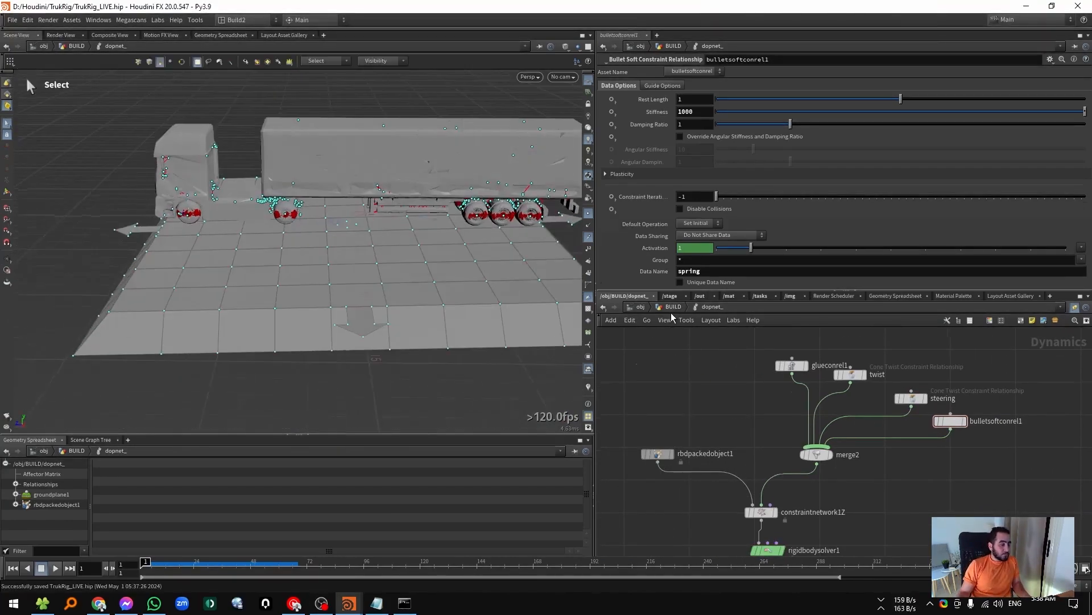
key(u)
mouse_move(720, 400)
middle_down()
mouse_move(719, 473)
mouse_move(736, 489)
middle_up()
scroll(736, 488, down, 1)
alt+drag(393, 208, 419, 217)
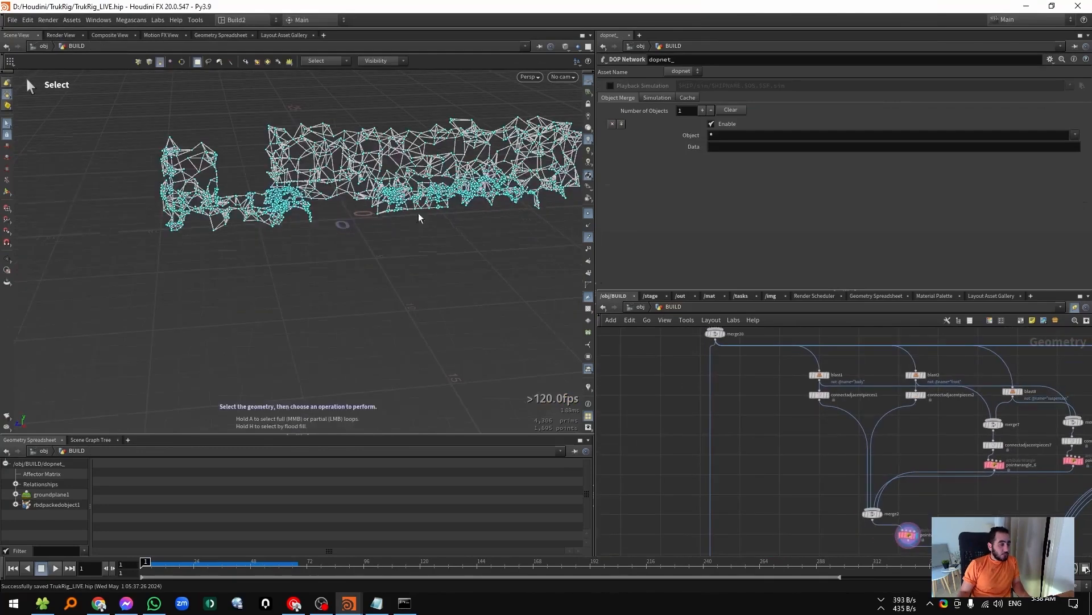
drag(728, 372, 697, 335)
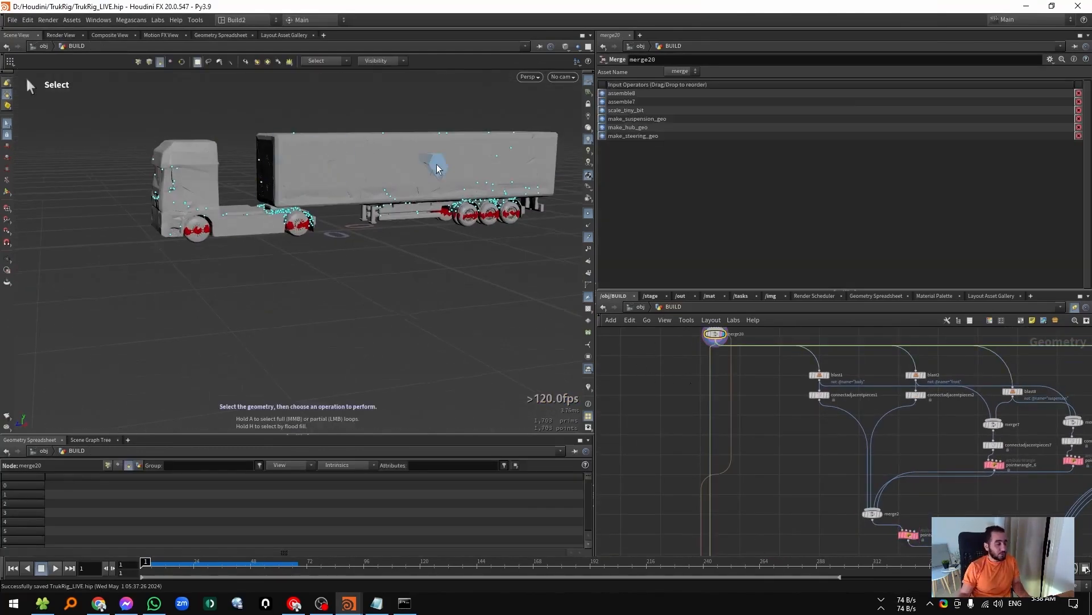
key(Escape)
alt+drag(334, 168, 339, 192)
click(693, 412)
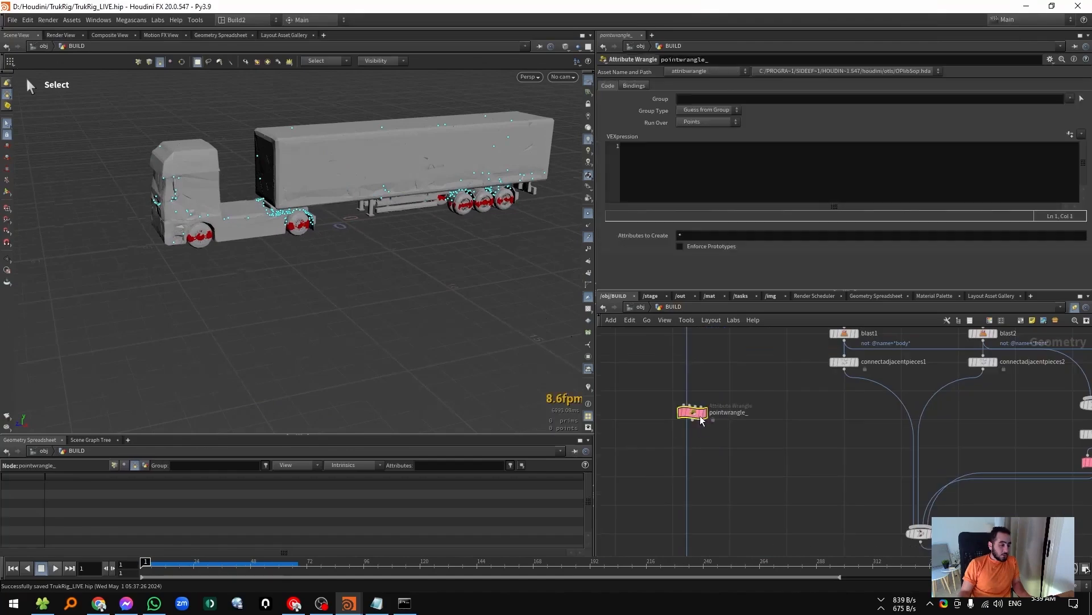
drag(687, 414, 686, 408)
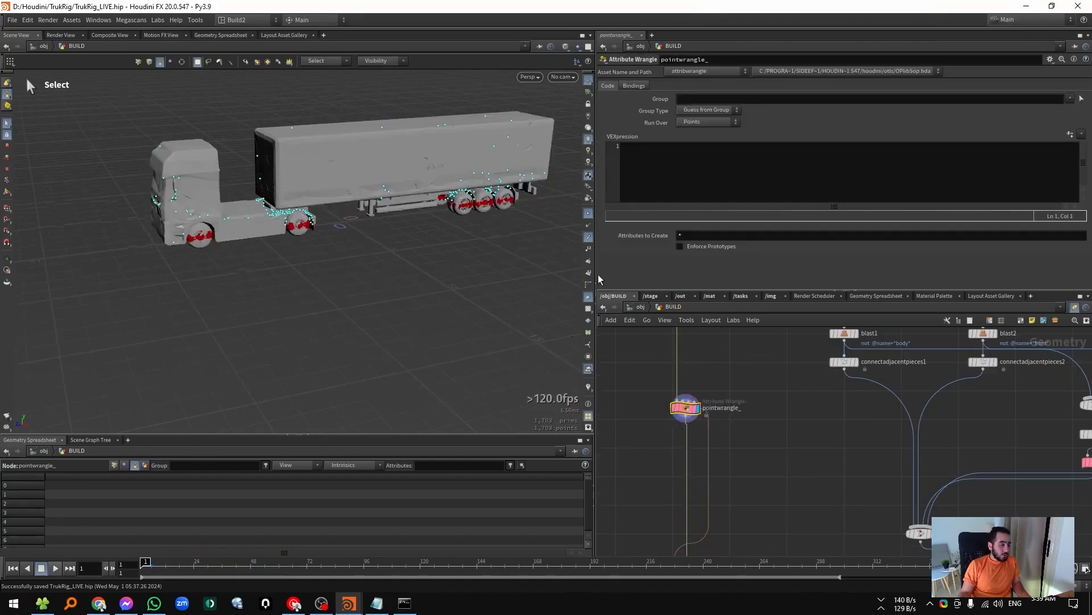
alt+drag(308, 181, 222, 146)
alt+middle_drag(307, 165, 234, 170)
scroll(245, 173, down, 2)
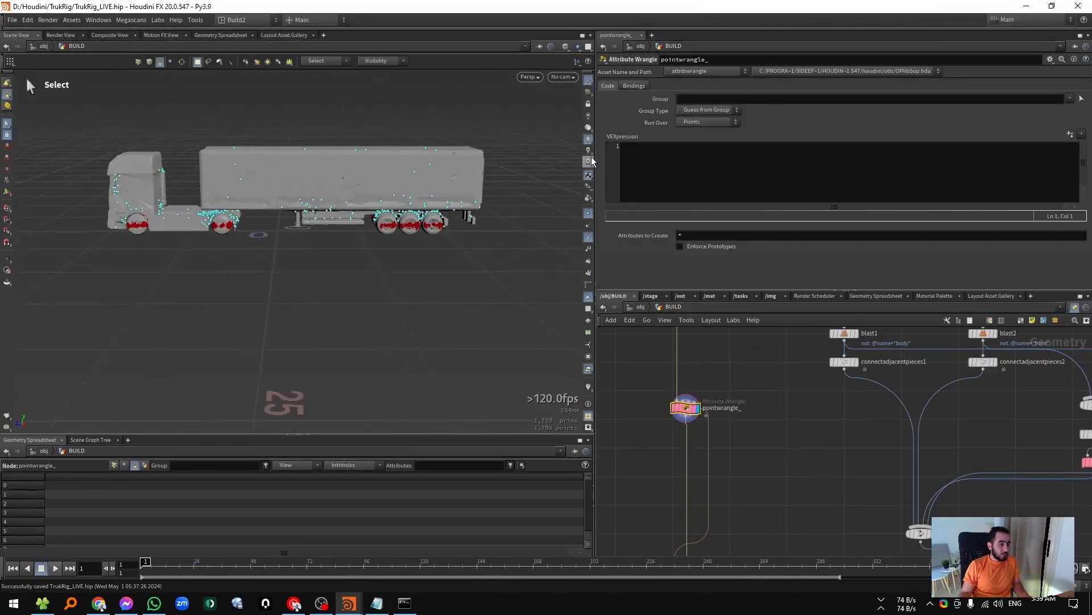
click(653, 157)
text(@density=1;)
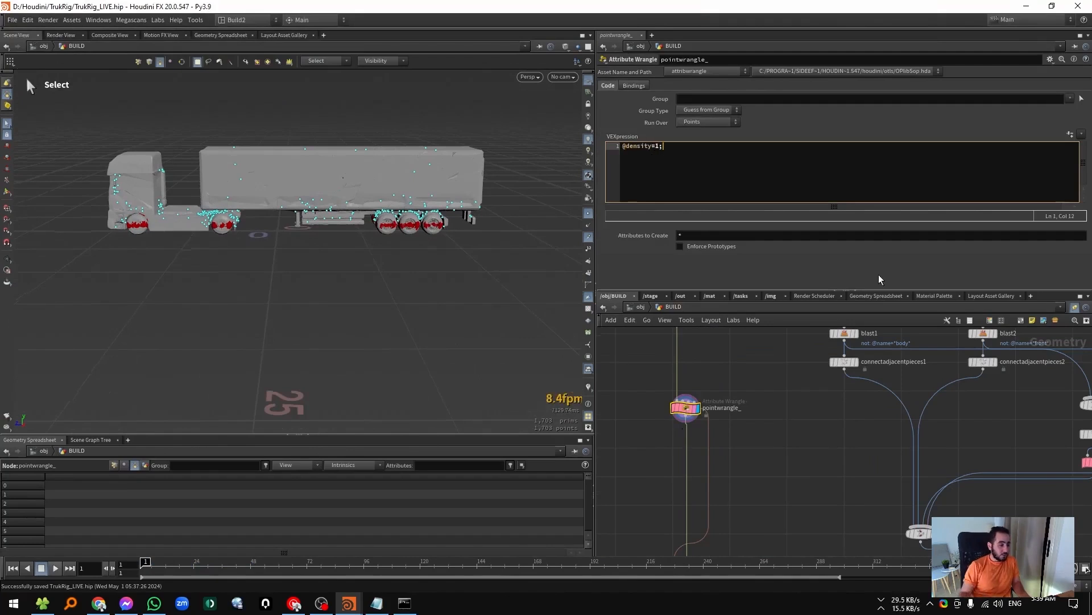
Enter dopnet_ and set the physical density of rbdpackedobject1 to 1.
click(830, 493)
scroll(829, 492, down, 4)
middle_drag(789, 510, 771, 431)
scroll(760, 515, up, 3)
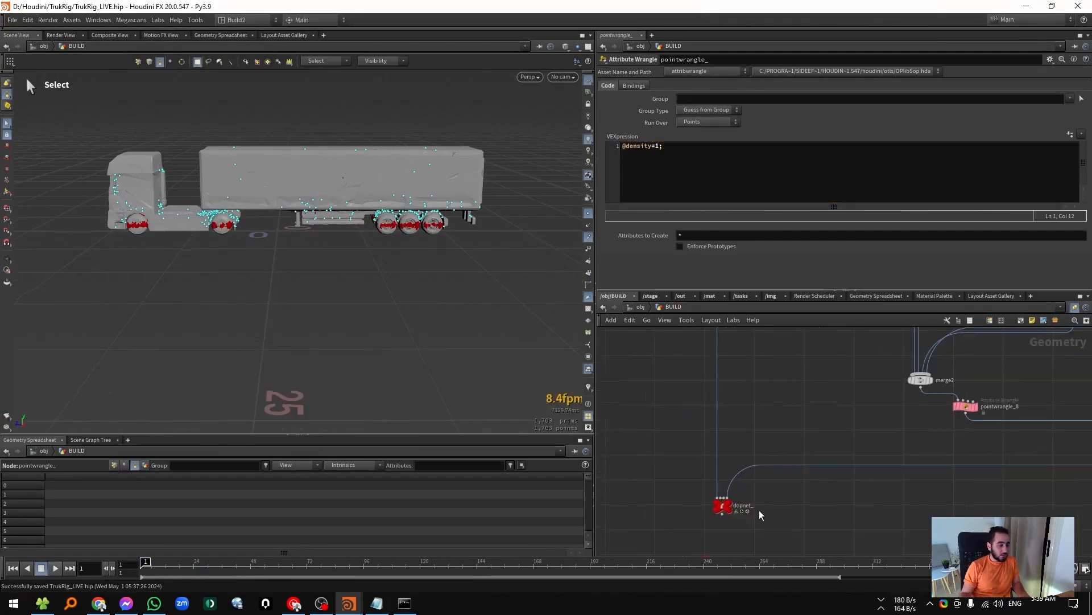
double_click(722, 506)
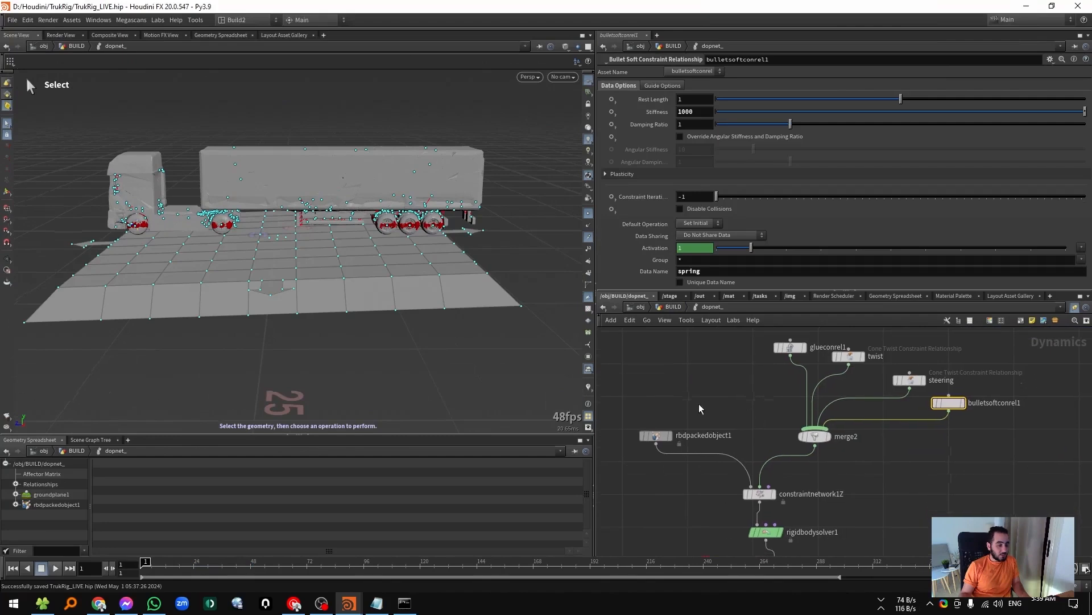
click(656, 436)
click(651, 199)
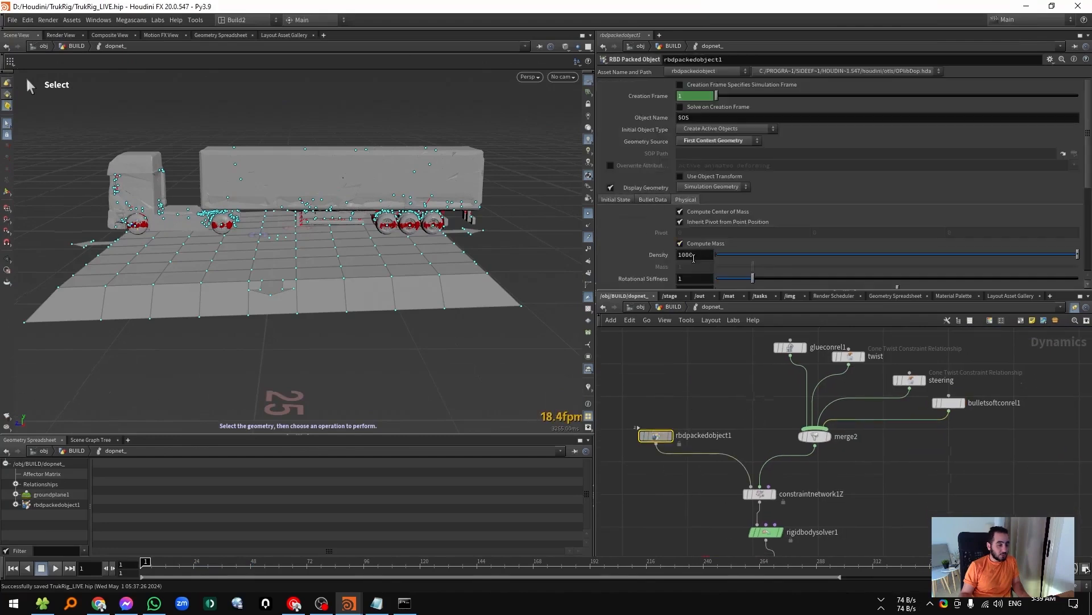
Play the simulation with the new density, watch the truck up close, and rewind to the first frame.
click(719, 398)
key(Up)
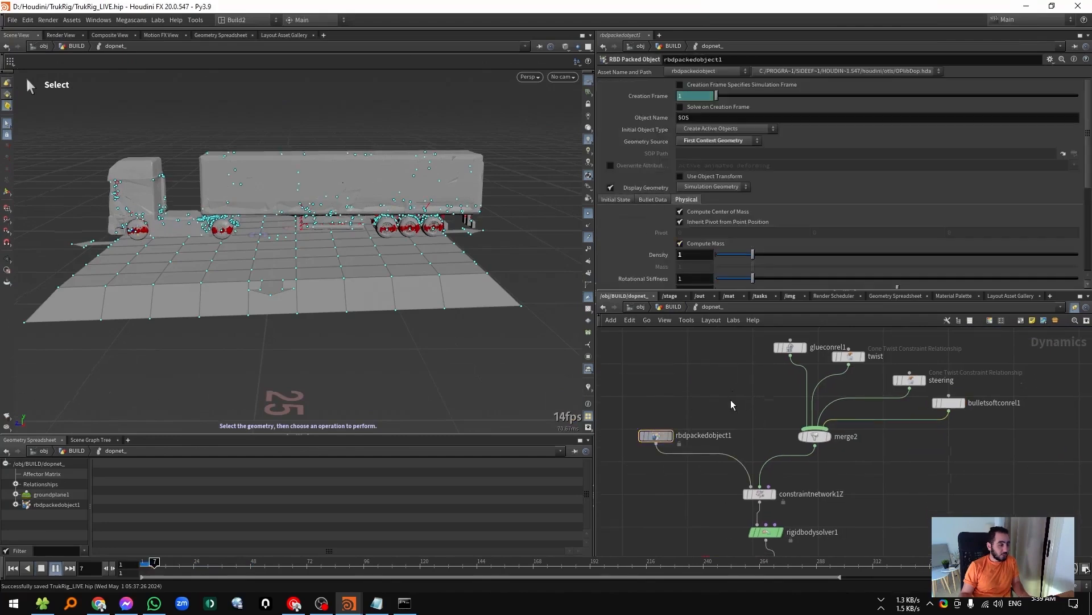
alt+right_drag(296, 213, 311, 225)
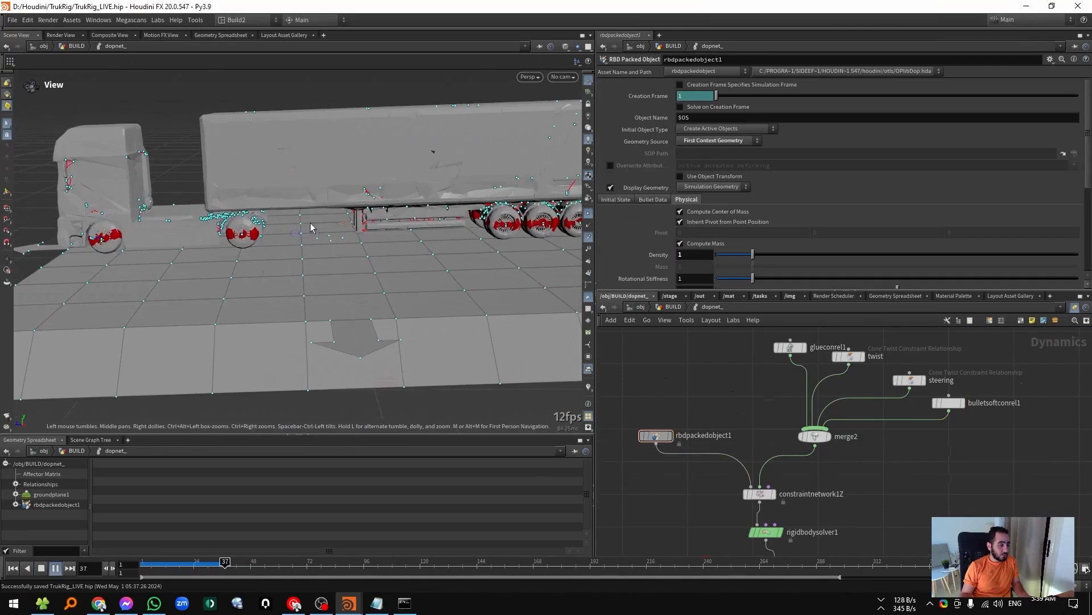
key(ctrl+Up)
Set the vertical position of groundplane1 to -1.6.
click(741, 460)
middle_drag(752, 494, 685, 477)
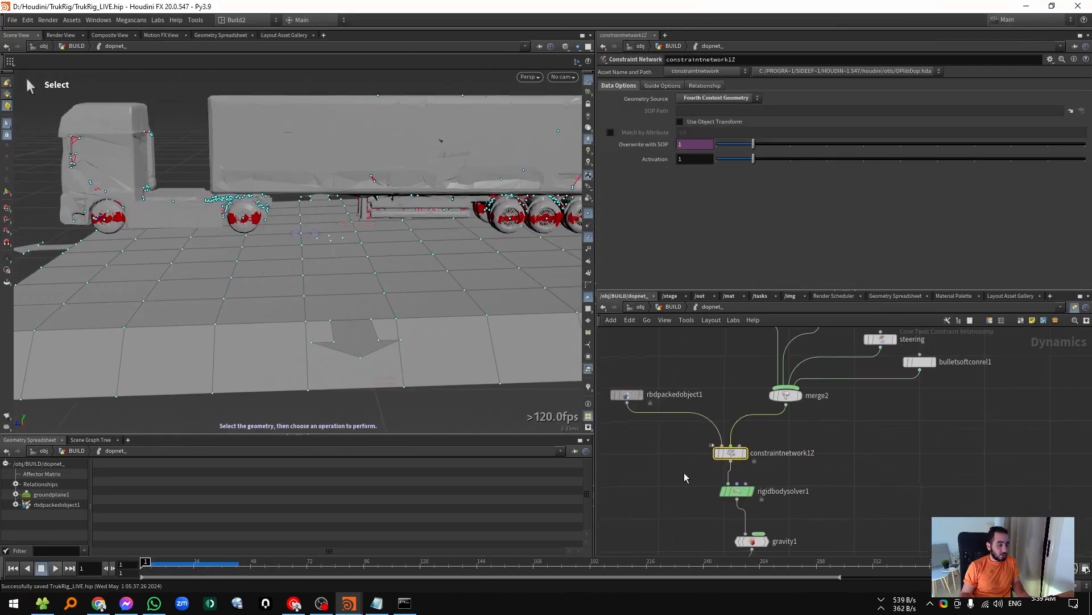
middle_drag(664, 527, 725, 436)
click(743, 493)
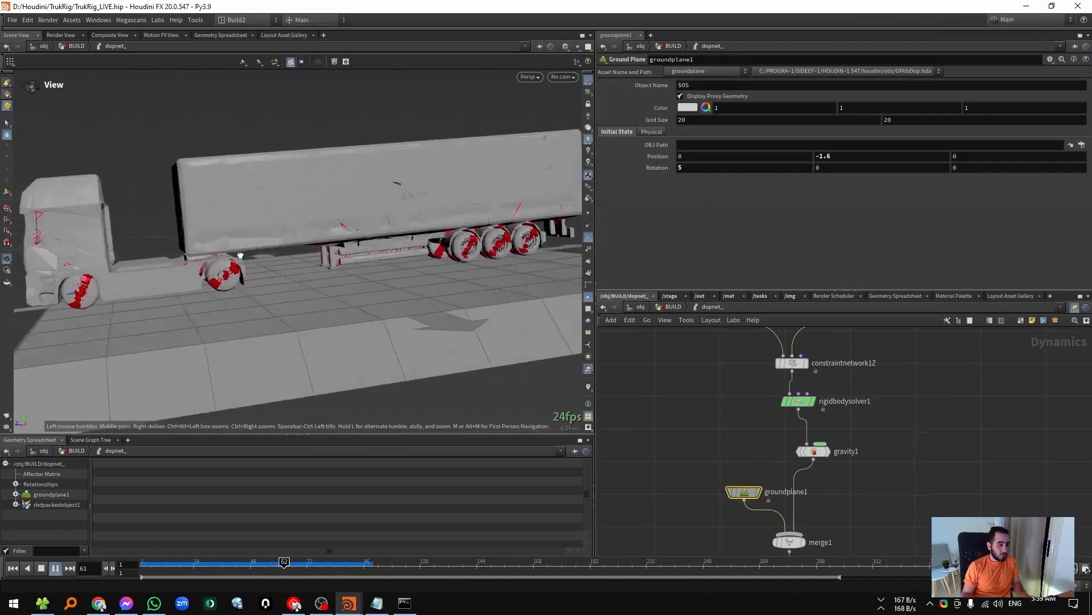
Replay the simulation from the first frame and watch the truck drop onto the ground from an angled view.
mouse_move(239, 254)
alt+mouse_down()
mouse_move(266, 254)
mouse_move(246, 264)
alt+mouse_up()
key(ctrl+Up)
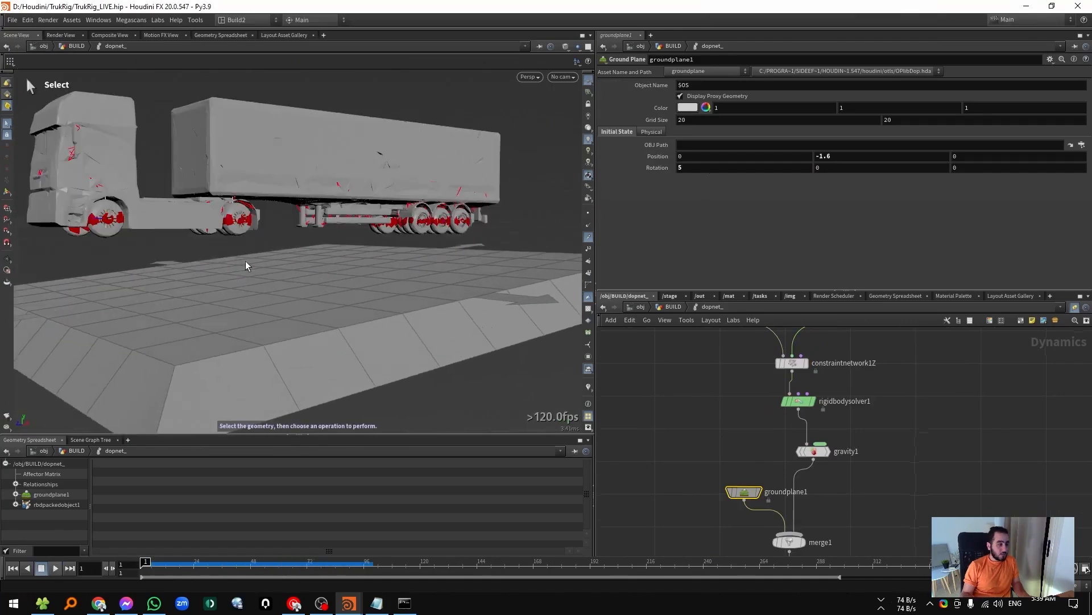
key(Up)
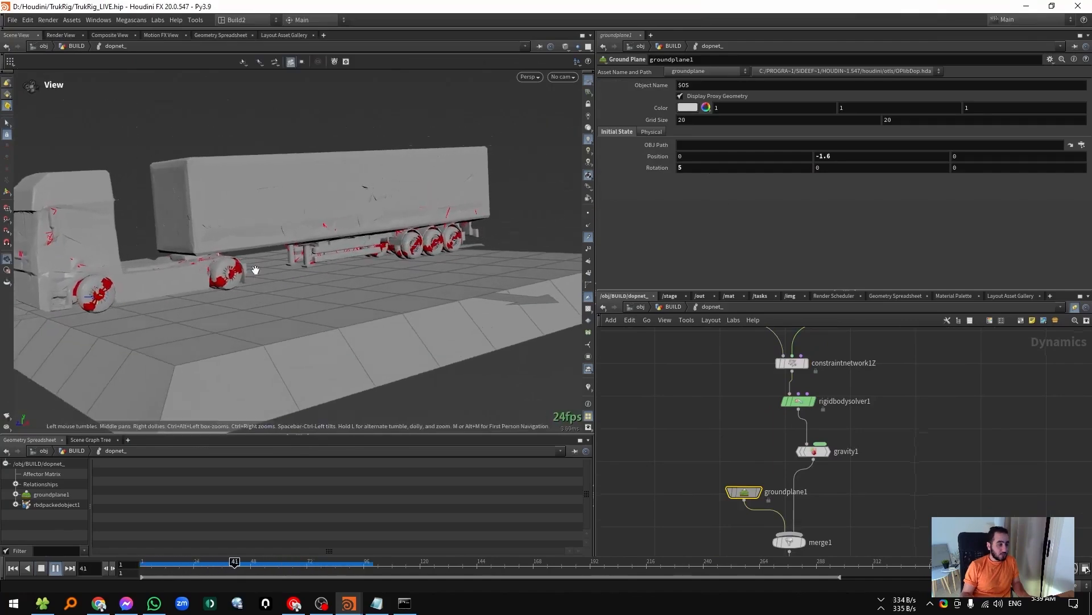
Rewind to the first frame, return to the BUILD network, and open the density wrangle pointwrangle_ while viewing the truck.
key(ctrl+Up)
middle_drag(689, 387, 587, 480)
mouse_move(341, 185)
alt+mouse_down()
mouse_move(290, 176)
mouse_move(373, 178)
mouse_move(317, 176)
mouse_move(338, 177)
alt+mouse_up()
middle_drag(635, 370, 743, 375)
key(u)
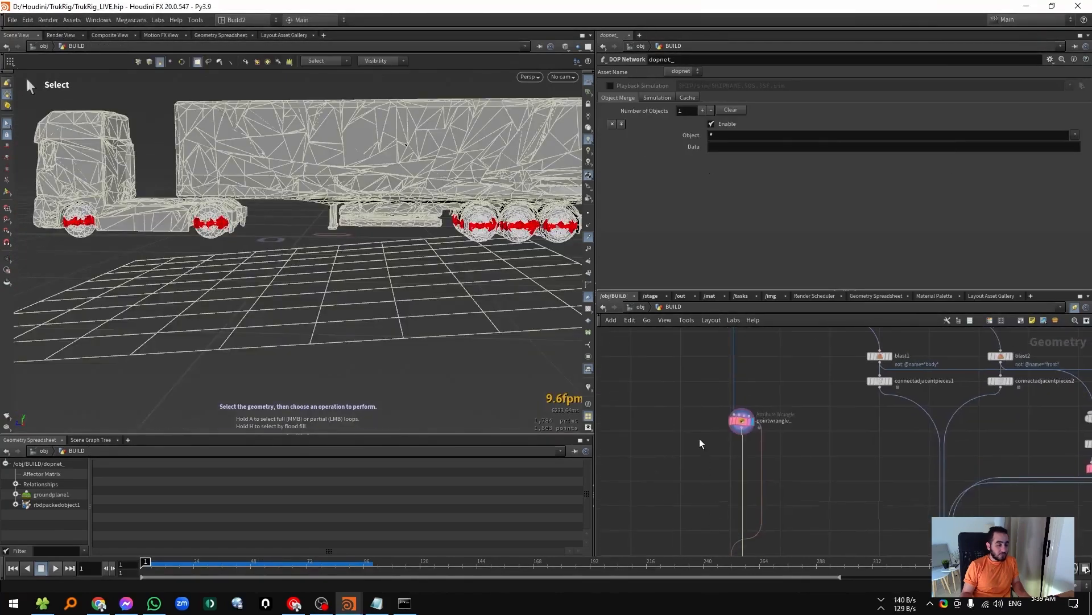
click(741, 421)
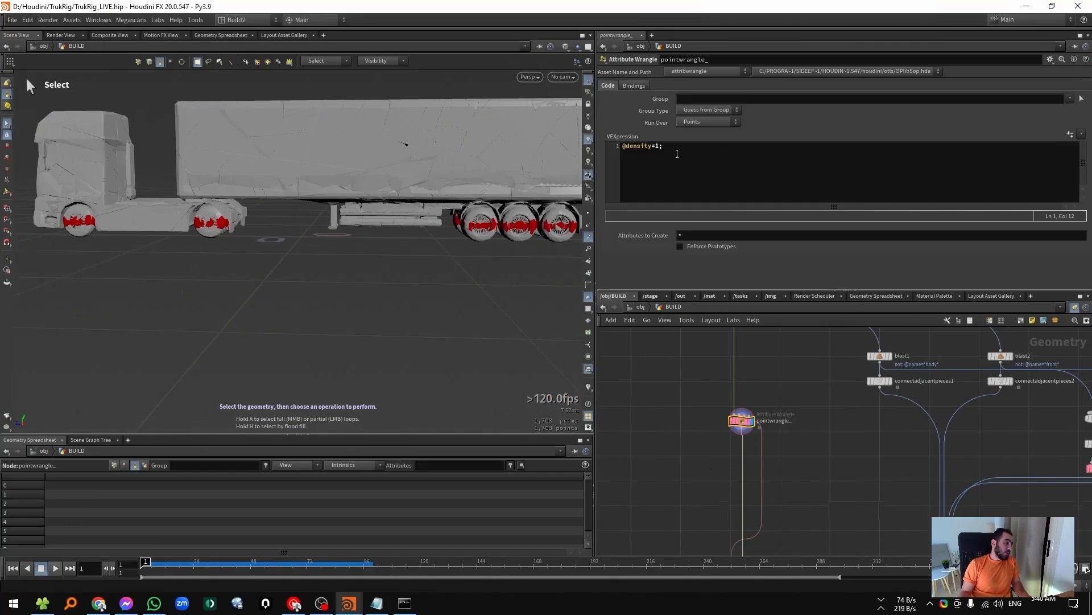
alt+middle_drag(232, 194, 276, 215)
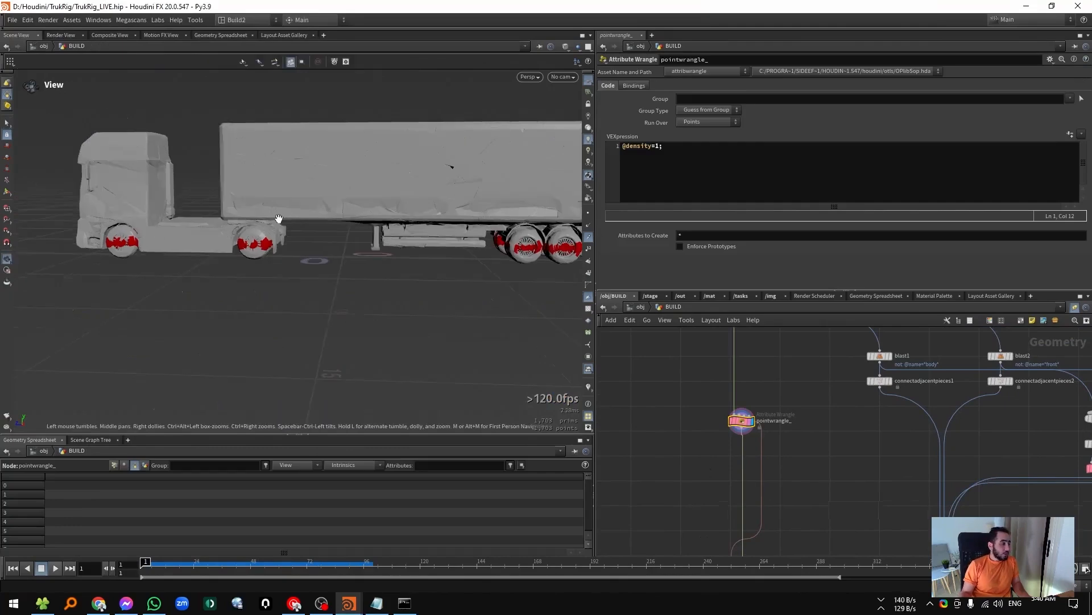
mouse_move(230, 220)
alt+mouse_down()
mouse_move(243, 263)
mouse_move(269, 207)
mouse_move(258, 234)
mouse_move(233, 236)
alt+mouse_up()
alt+drag(166, 228, 156, 250)
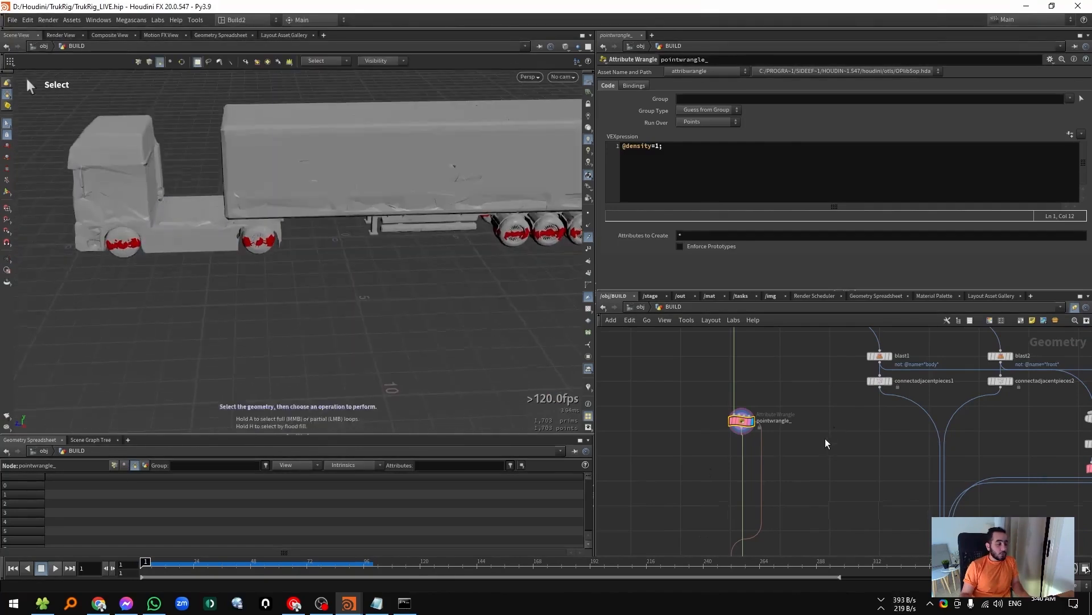
Insert a Group Create node before pointwrangle_, set its group type to Points, and enable its bounding region.
middle_drag(820, 440, 787, 461)
drag(712, 448, 671, 469)
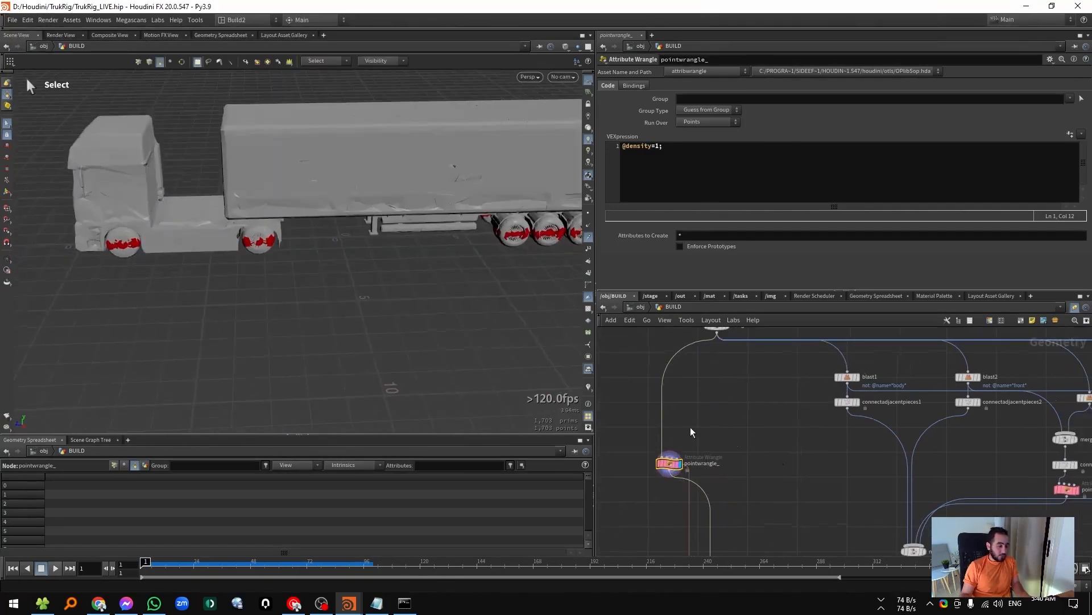
key(g)
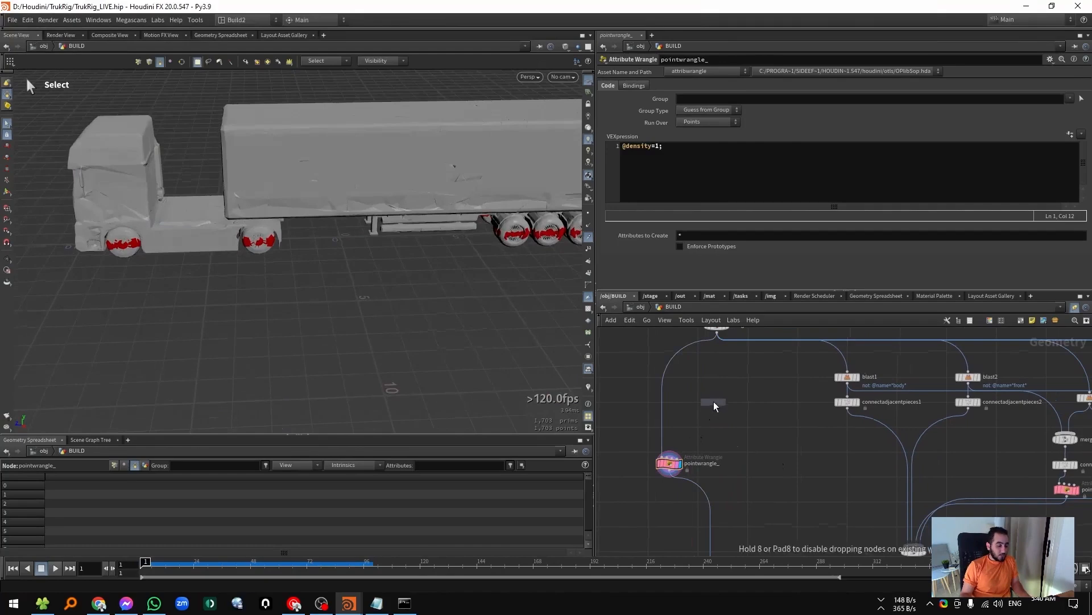
click(698, 403)
drag(700, 407, 640, 436)
click(707, 98)
click(707, 110)
click(701, 134)
click(680, 158)
key(Return)
drag(232, 251, 266, 214)
key(ctrl+z)
click(696, 135)
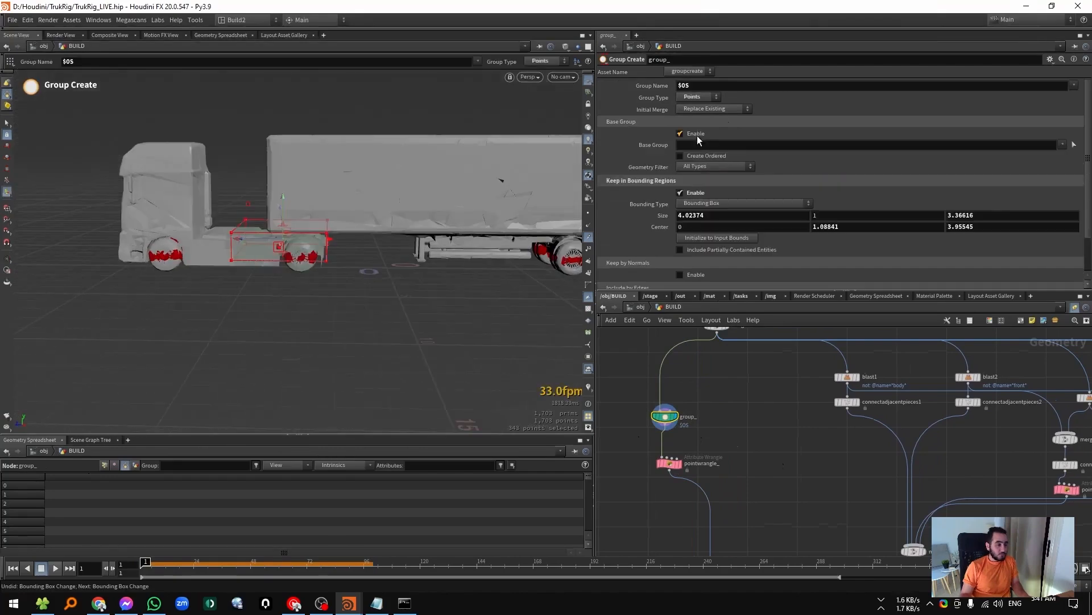
click(715, 146)
text(@name)
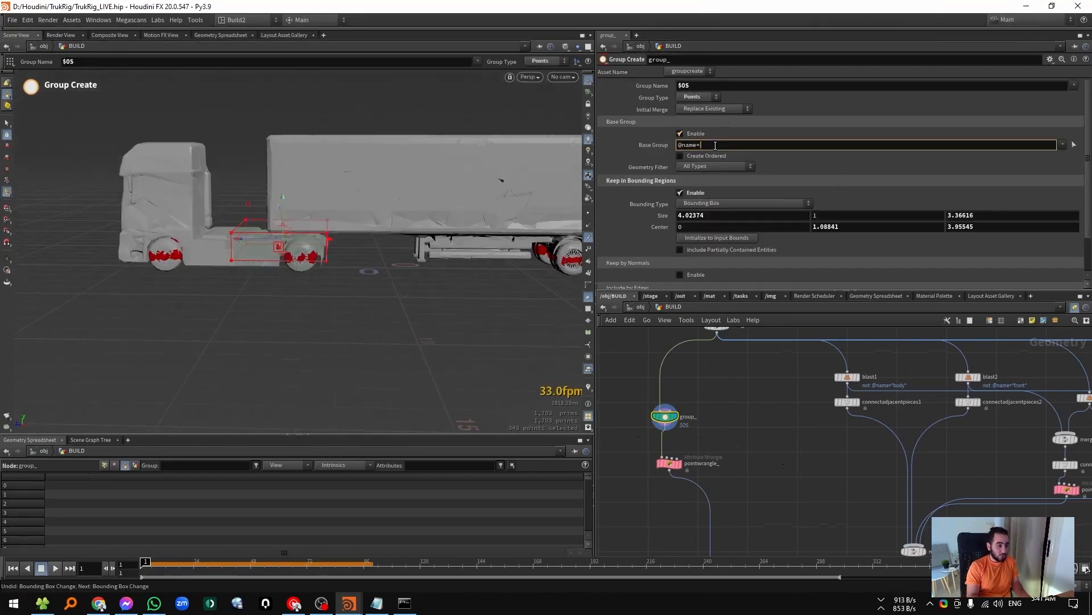
text(=*front*)
key(Return)
Fit the bounding box around the tractor's rear chassis, about 4.02 by 1.36 by 4.73, and name the group weight.
scroll(308, 217, up, 5)
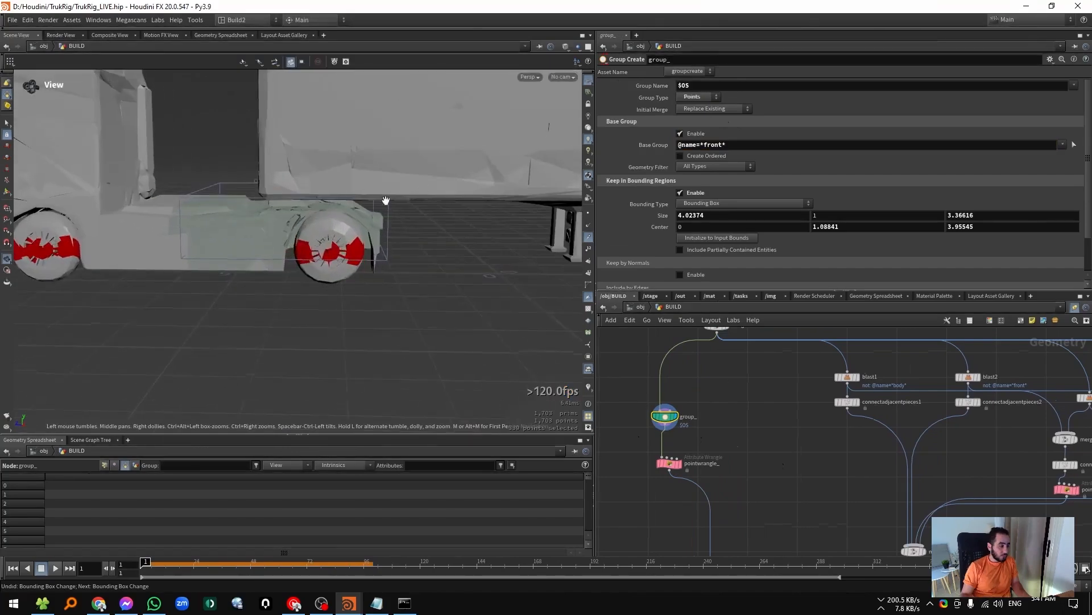
alt+drag(266, 226, 250, 232)
alt+middle_drag(250, 232, 278, 249)
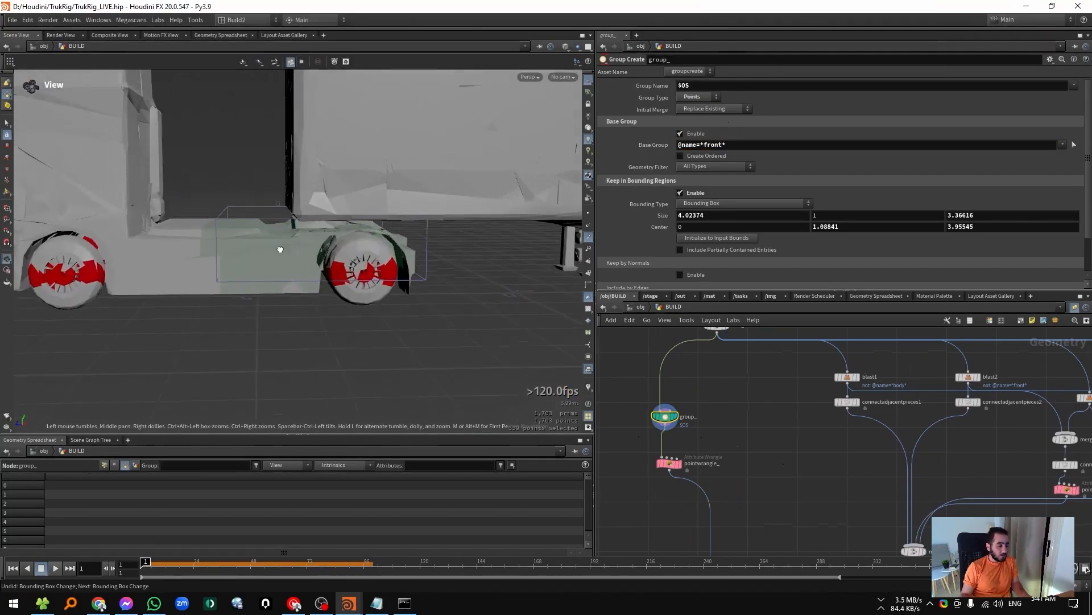
alt+drag(278, 248, 275, 280)
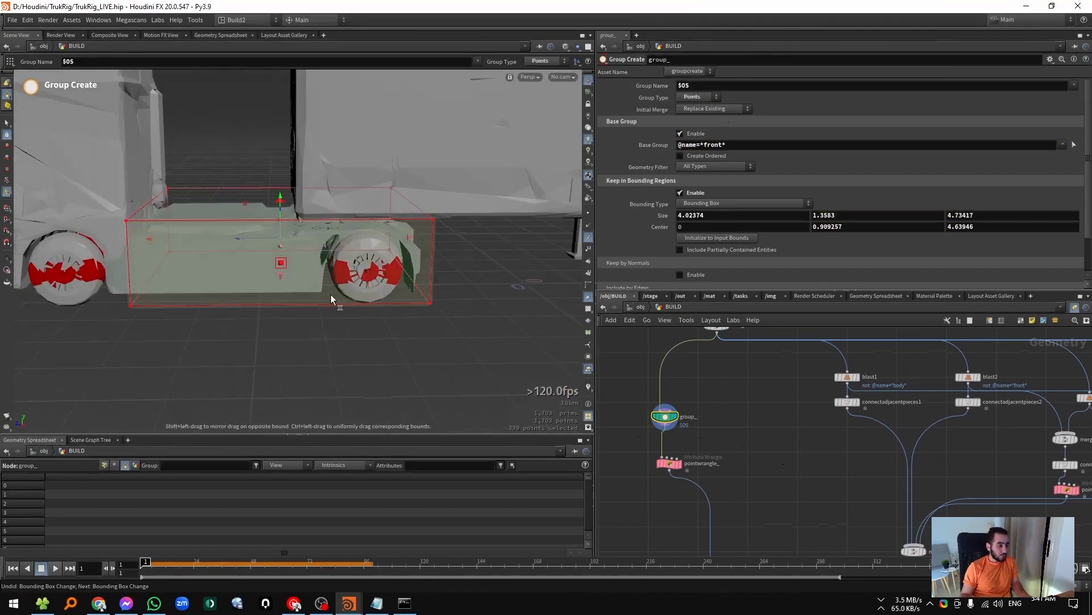
drag(705, 453, 665, 473)
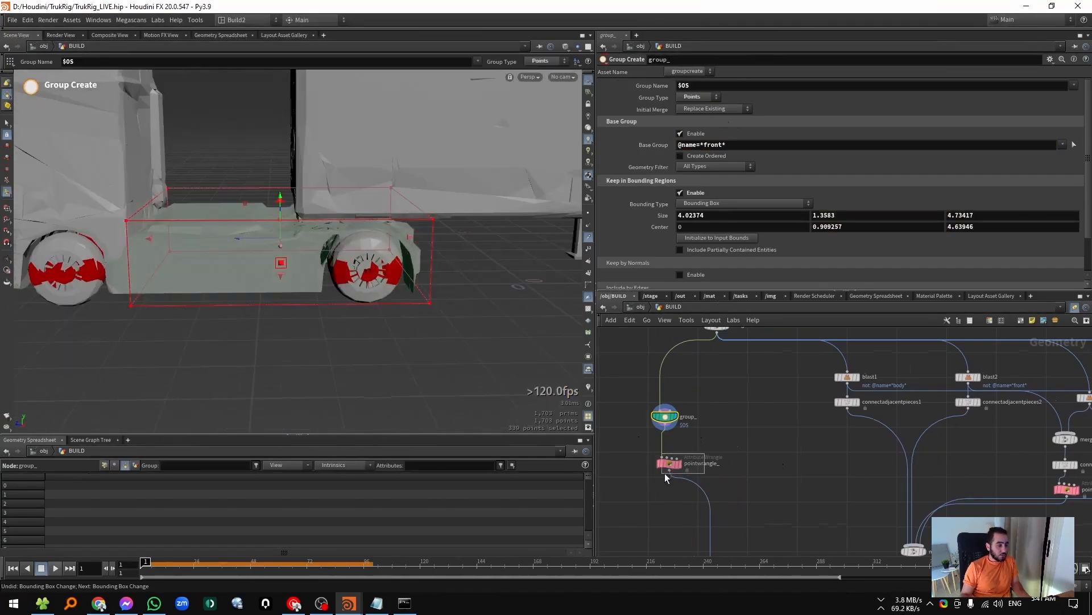
click(699, 86)
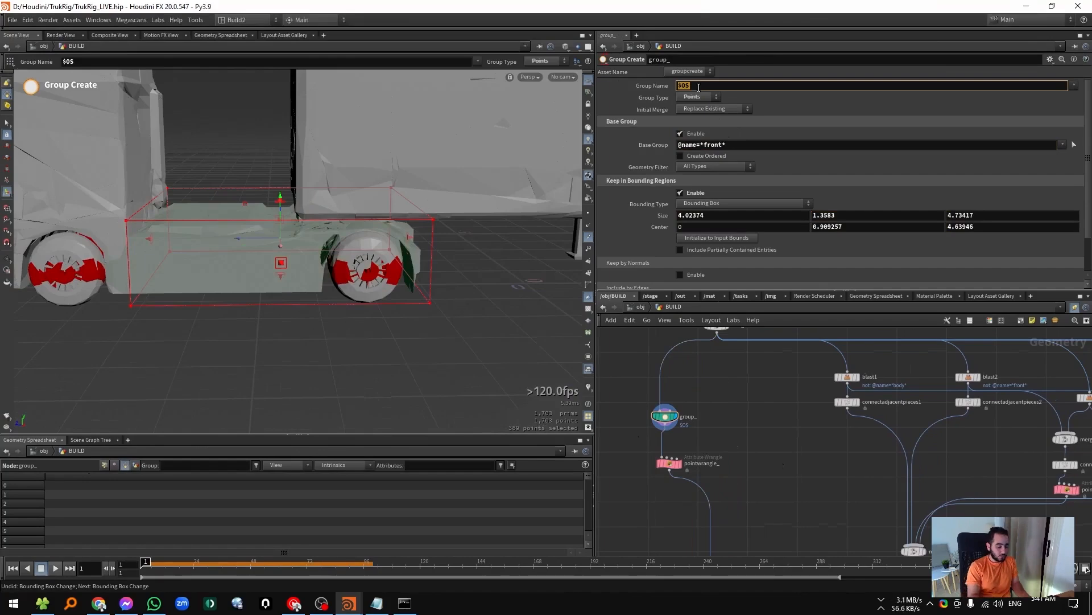
text(weight)
key(Return)
Start a group-based if condition on a new line below the density assignment in pointwrangle_.
click(726, 146)
key(Return)
text(if(@gr)
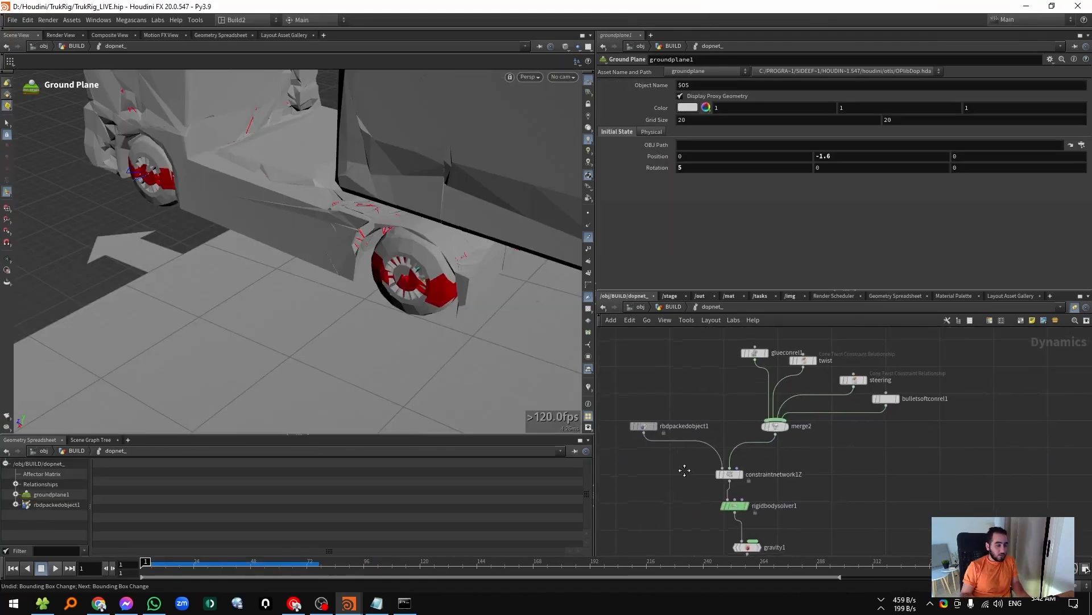
Scrub the simulation to frame 65, check the tractor's wheels from the side, and rewind to the first frame.
drag(276, 569, 291, 569)
alt+drag(125, 288, 168, 251)
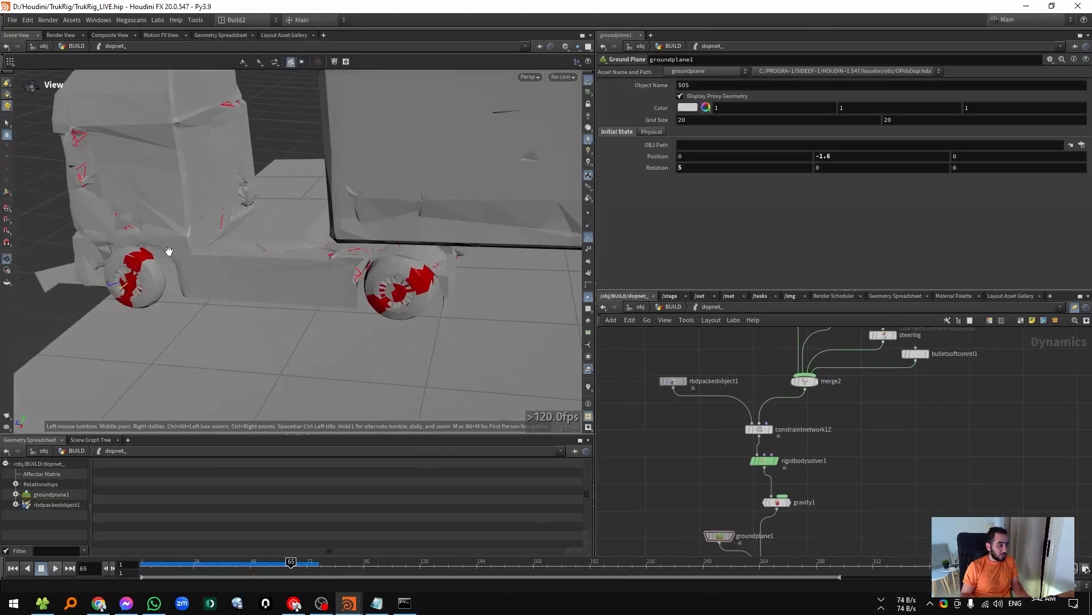
key(ctrl+Up)
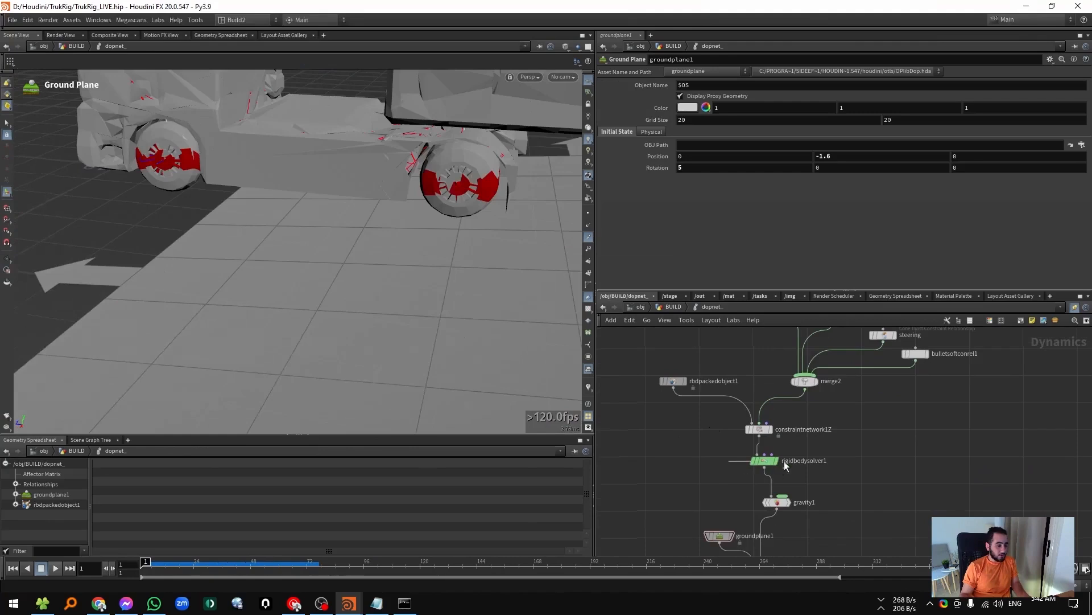
Set rigidbodysolver1 to 100 constraint iterations and 20 substeps.
click(767, 461)
double_click(705, 203)
text(1)
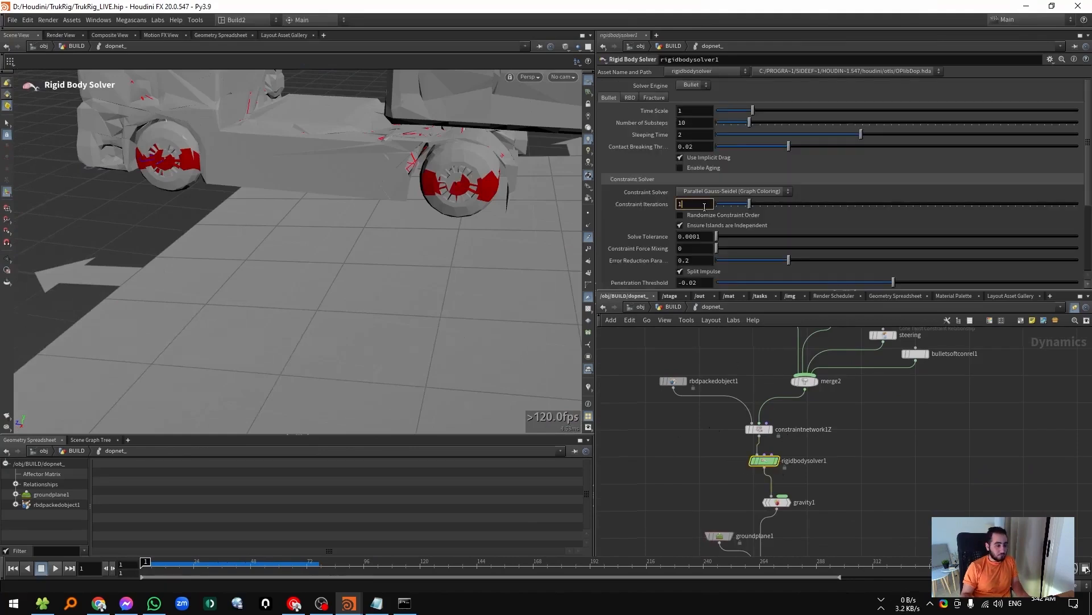
text(00)
key(Return)
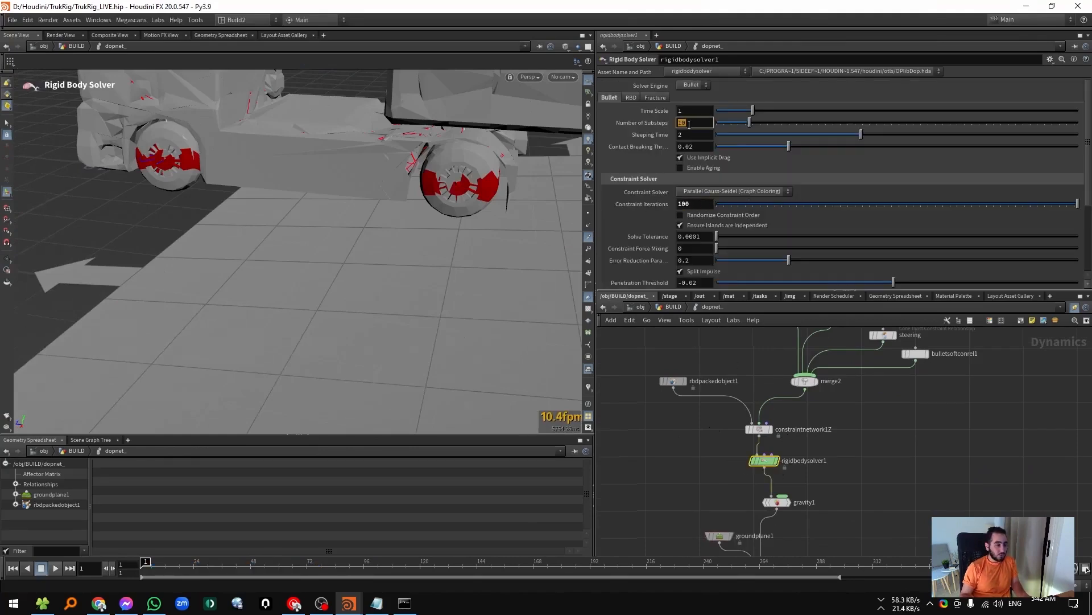
key(Return)
Play the simulation with the new solver settings, watch the whole truck, then rewind and frame the trailer wheels.
key(Up)
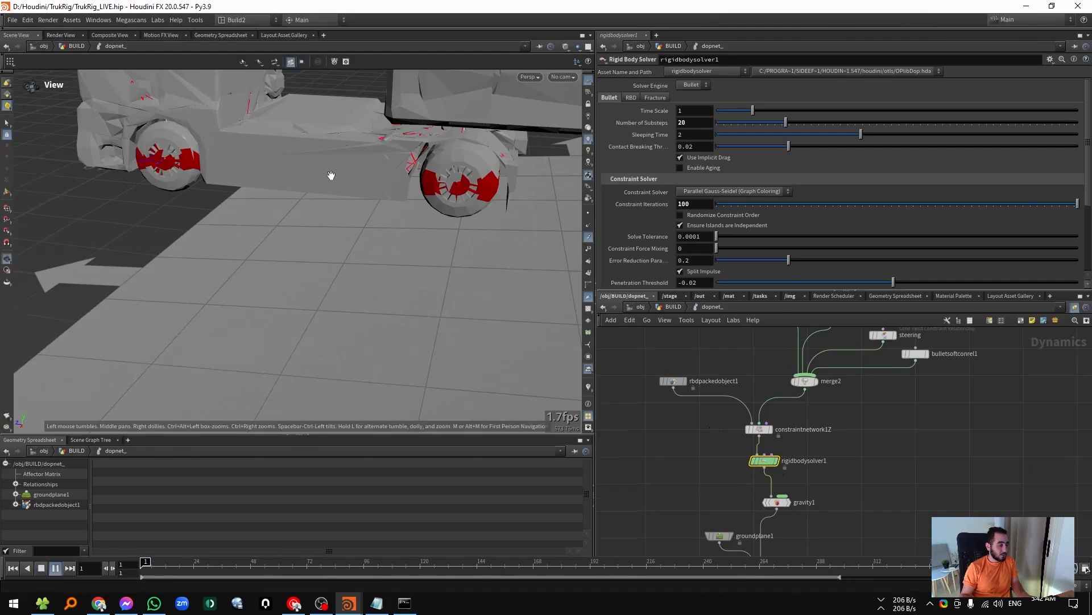
drag(256, 564, 177, 569)
key(Up)
key(Escape)
drag(319, 222, 241, 216)
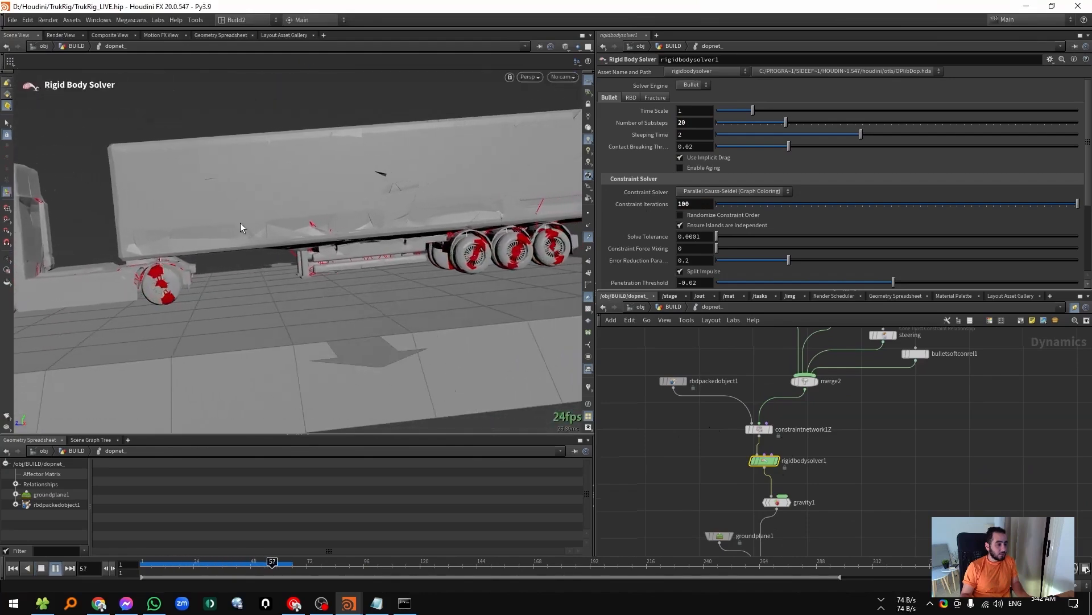
key(ctrl+Up)
drag(222, 263, 334, 244)
right_drag(419, 243, 505, 220)
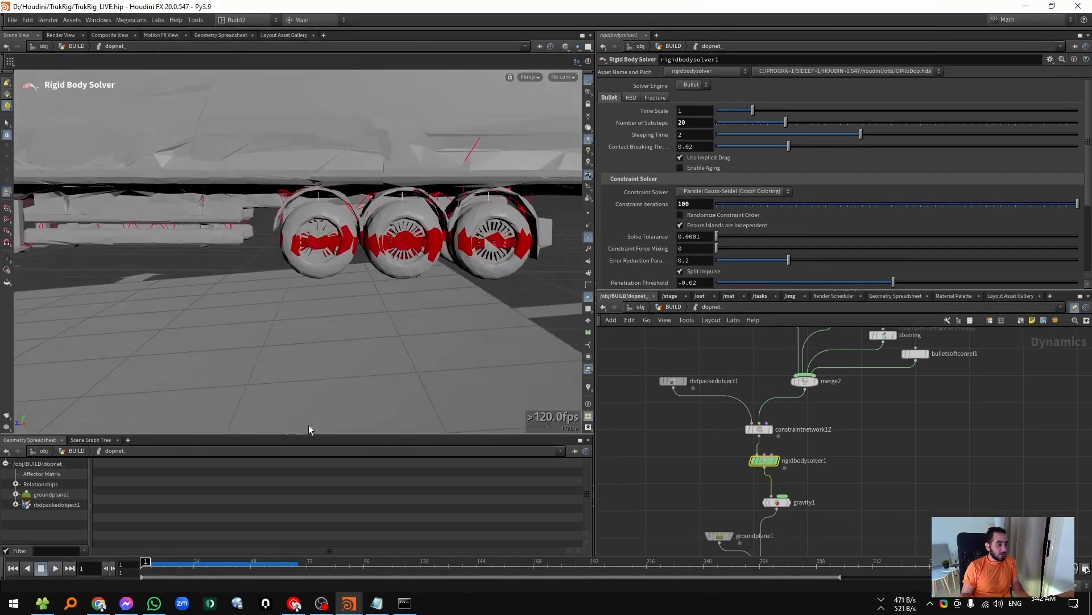
Scrub to frame 52 and examine the sideways movement of the trailer's rear wheels.
drag(189, 570, 260, 566)
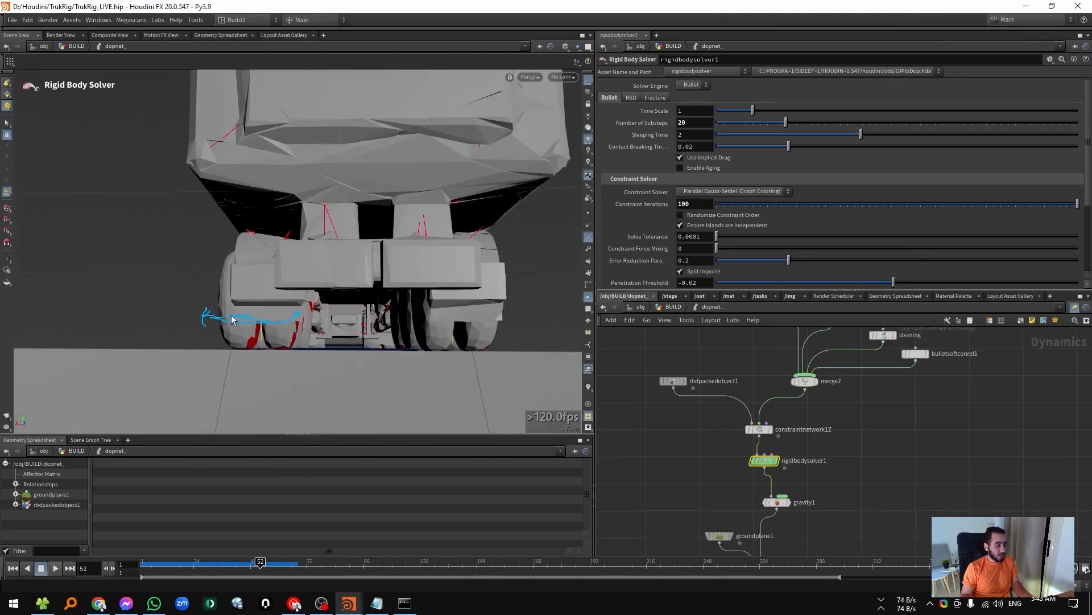
key(Escape)
drag(232, 318, 356, 308)
drag(325, 300, 313, 290)
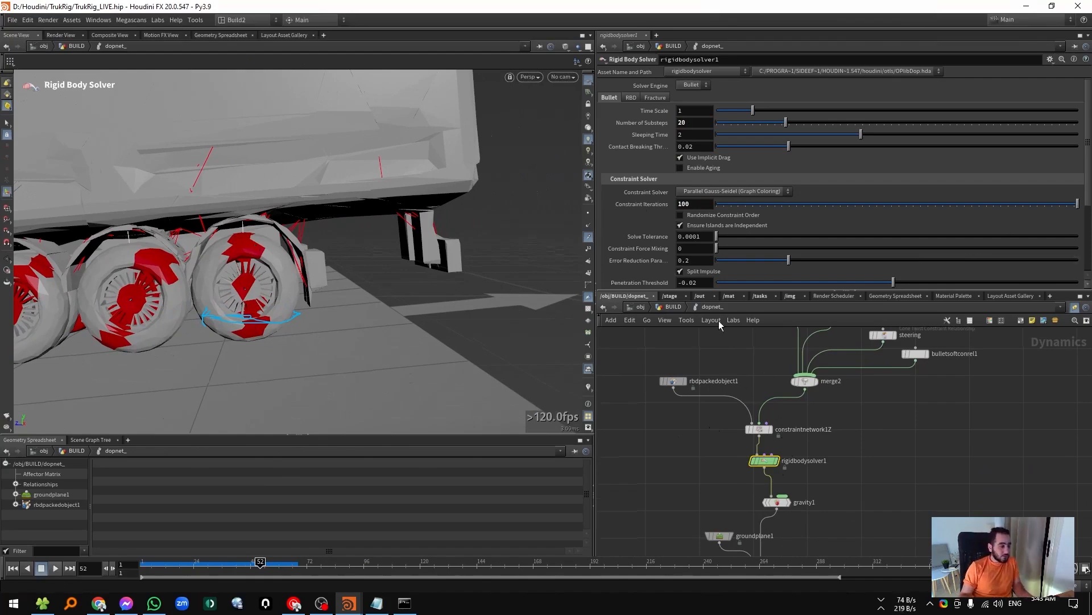
Duplicate the spring constraint wrangle pointwrangle_5 in the BUILD network and wire the copy into the constraints merge.
middle_drag(846, 456, 841, 497)
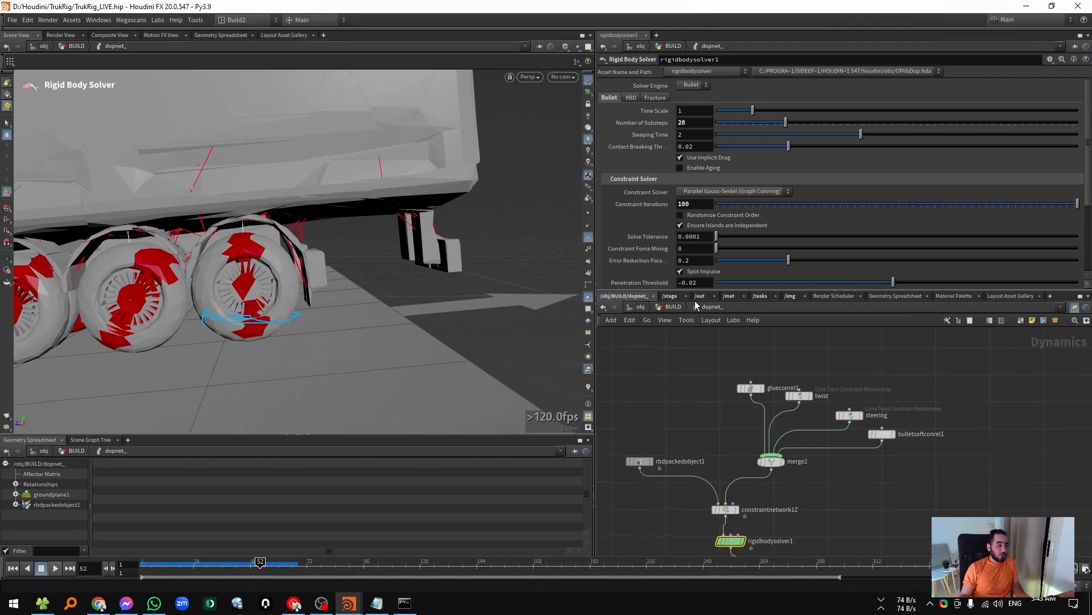
click(673, 308)
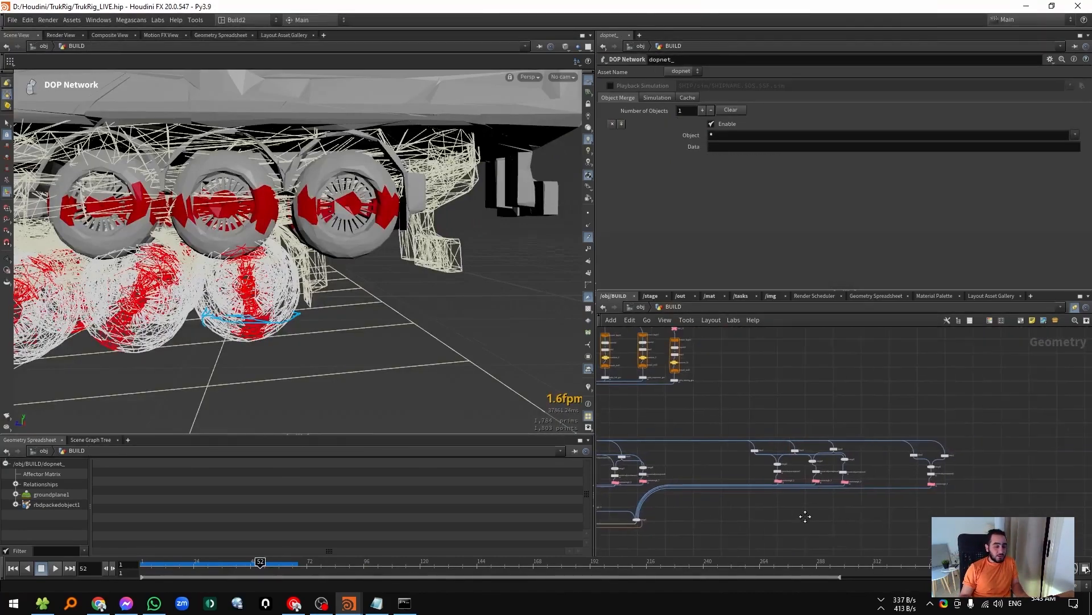
click(920, 472)
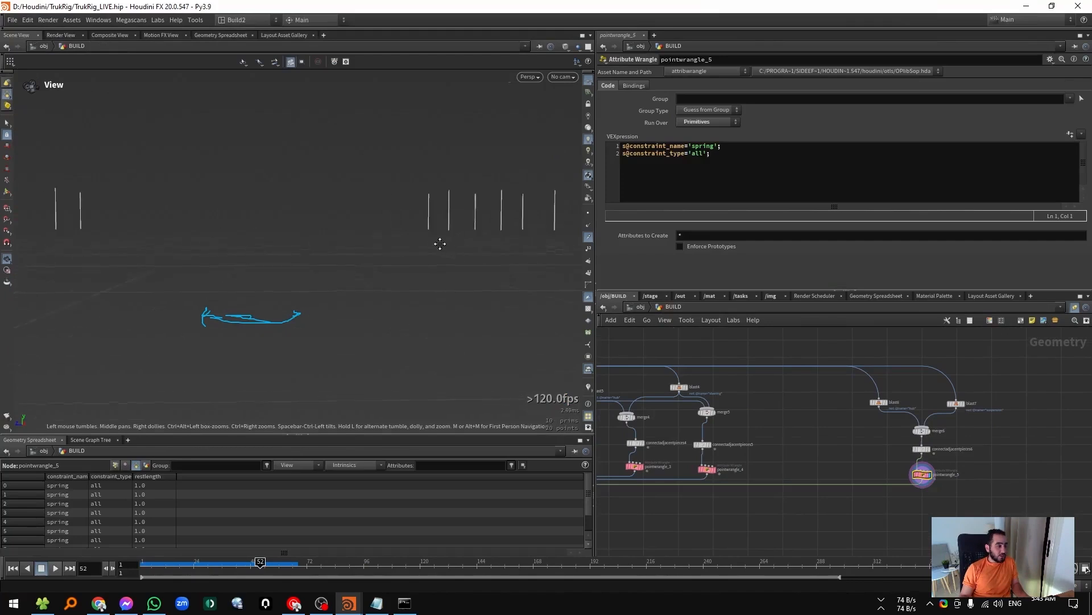
scroll(966, 472, up, 2)
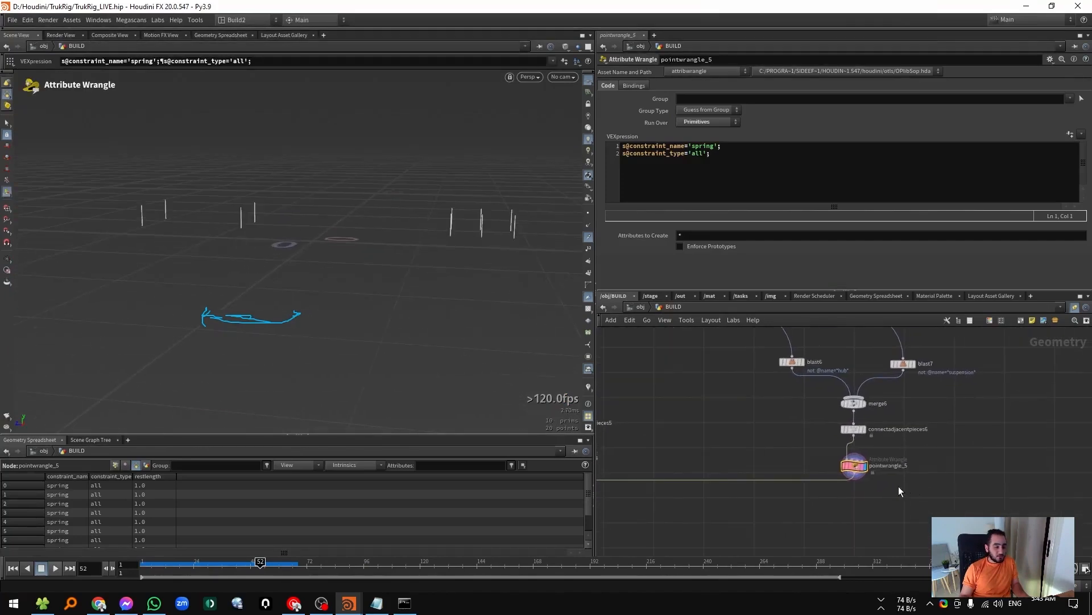
alt+drag(861, 468, 935, 481)
click(935, 482)
scroll(933, 484, down, 5)
scroll(670, 513, up, 2)
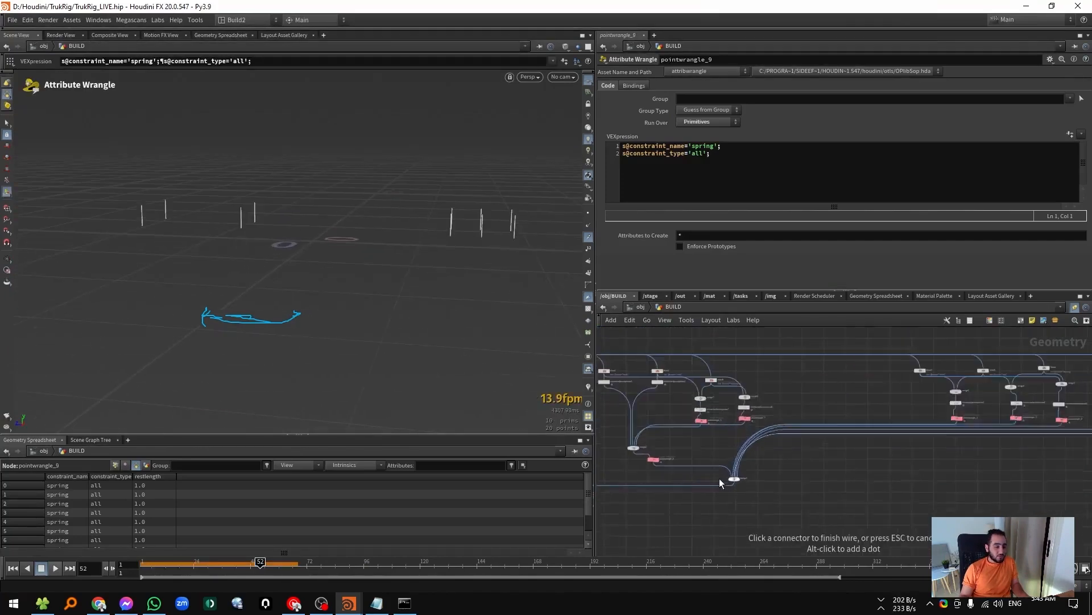
click(726, 480)
scroll(740, 483, down, 3)
scroll(882, 490, up, 3)
Change constraint_name to 'guide' in the duplicated wrangle's code.
double_click(704, 147)
text(guide)
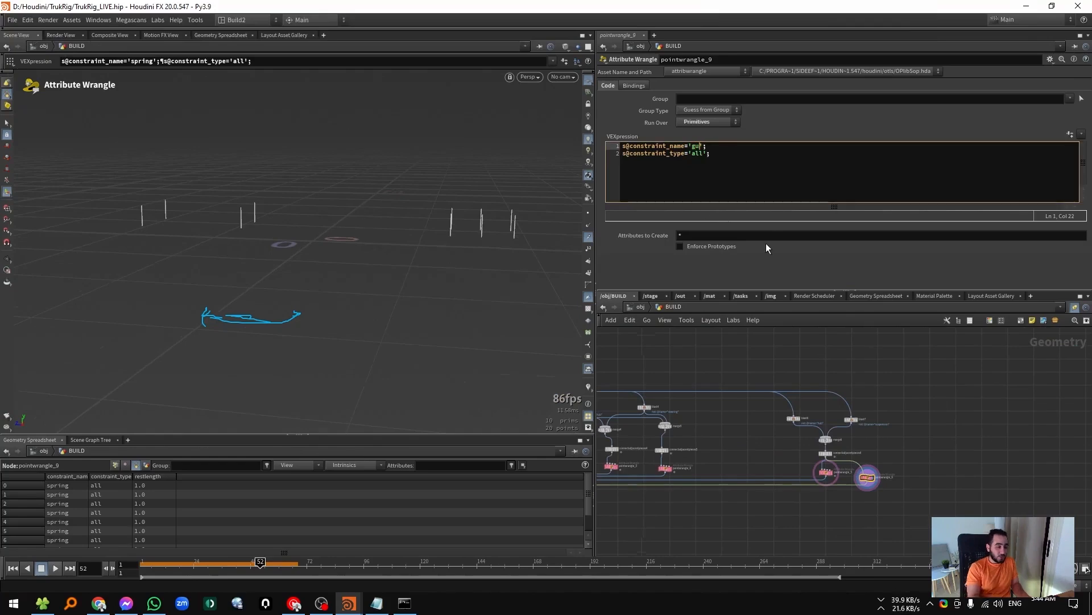
key(ctrl+shift+Left)
Rename the bullet soft constraint relationship in dopnet_ to spring.
middle_drag(766, 498, 1067, 466)
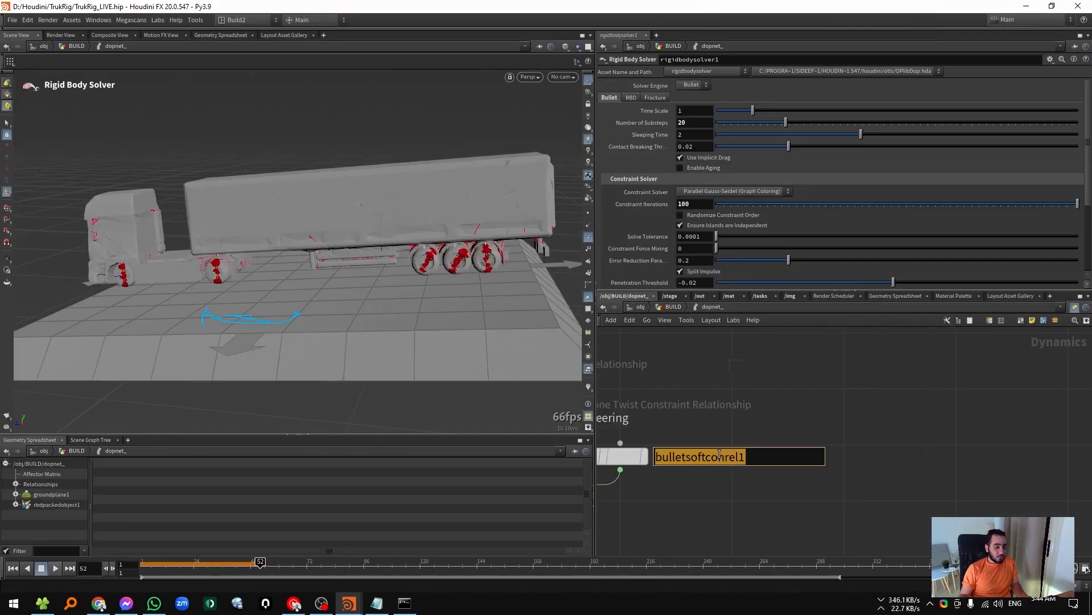
text(spring)
key(Return)
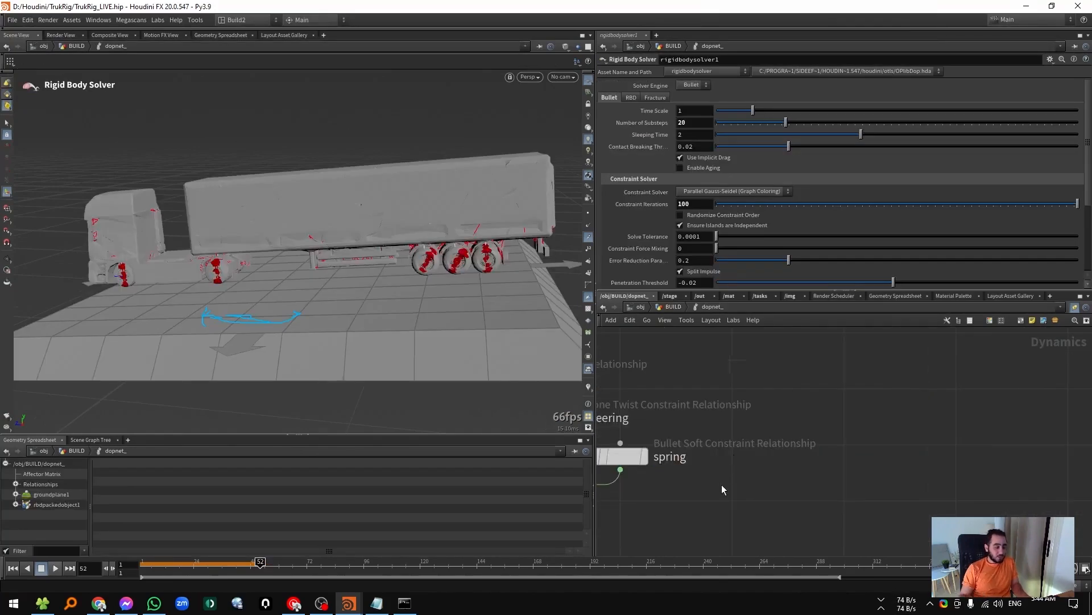
Add a Slider Constraint Relationship beside spring and wire it into merge2.
middle_drag(722, 483, 801, 487)
key(Tab)
text(sli)
key(Return)
key(Return)
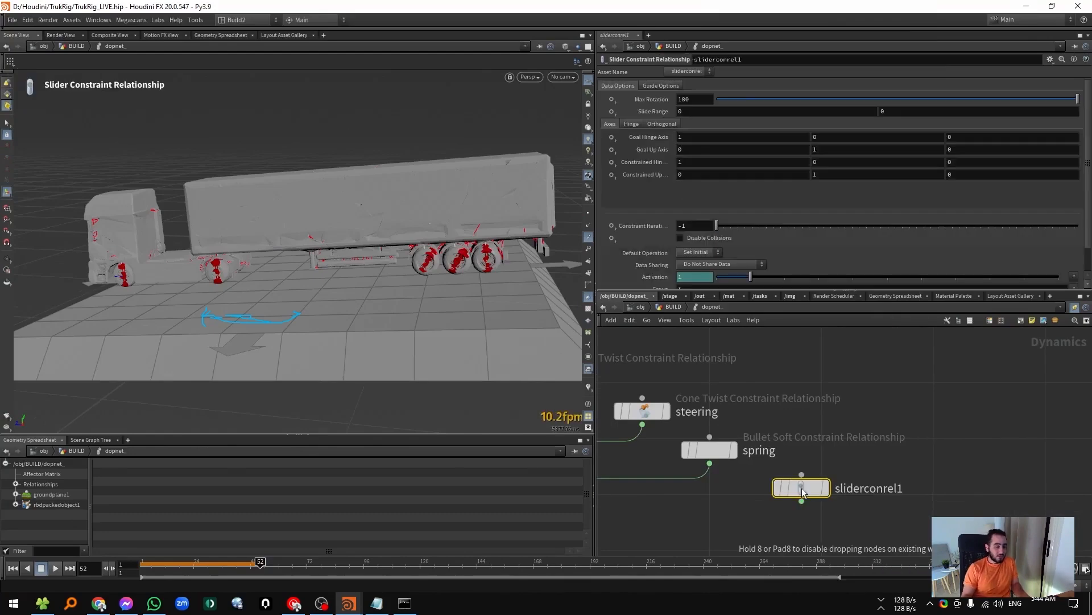
middle_drag(756, 523, 836, 497)
drag(880, 480, 609, 479)
middle_drag(669, 507, 762, 490)
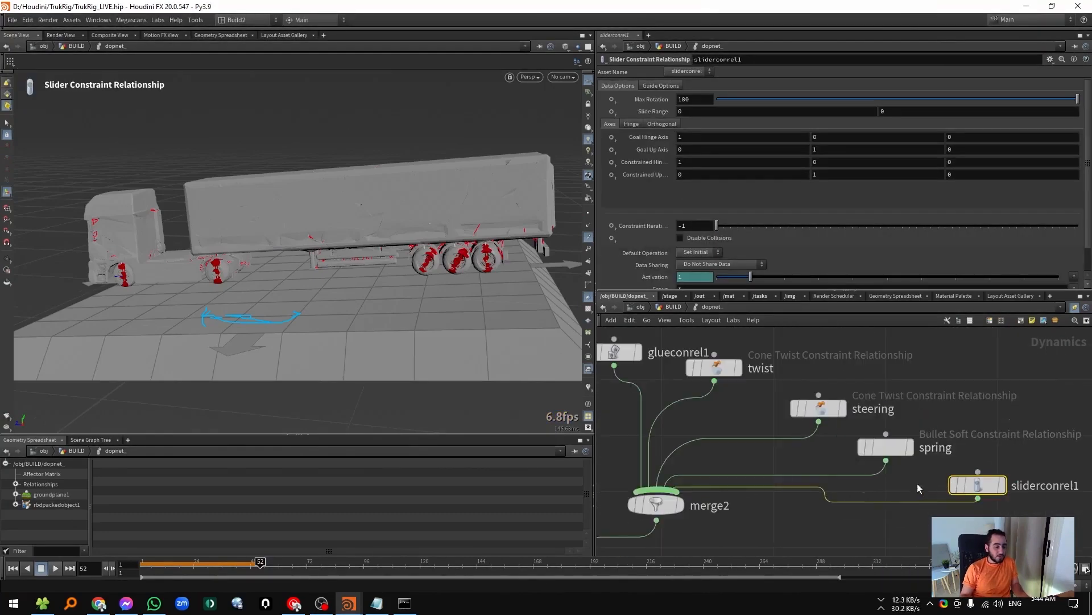
Select rbdpackedobject1 and examine the trailer's suspension constraint guides up close.
key(Escape)
scroll(556, 290, up, 6)
scroll(733, 443, down, 5)
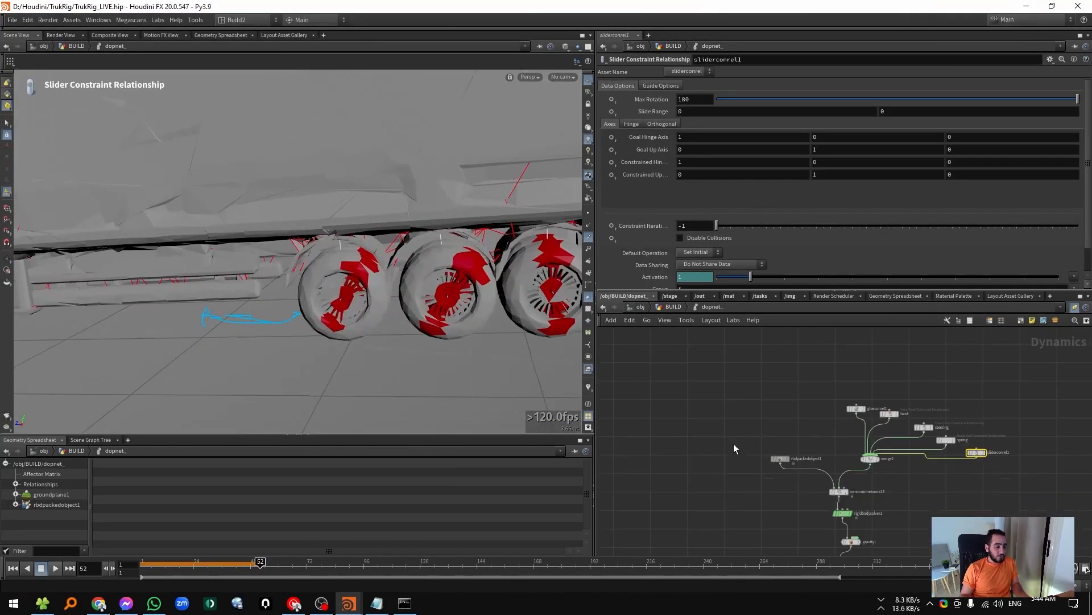
click(781, 457)
alt+drag(482, 283, 453, 275)
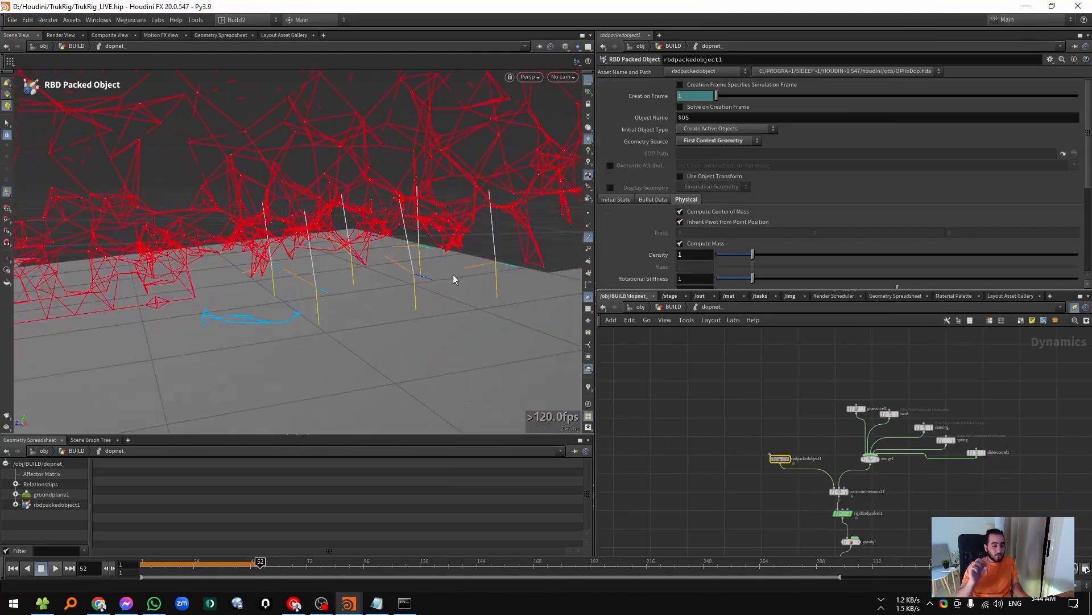
Return to frame 1, set the slider constraint relationship's data name to guide, and lay out the dopnet_ nodes.
key(ctrl+Up)
key(space+h)
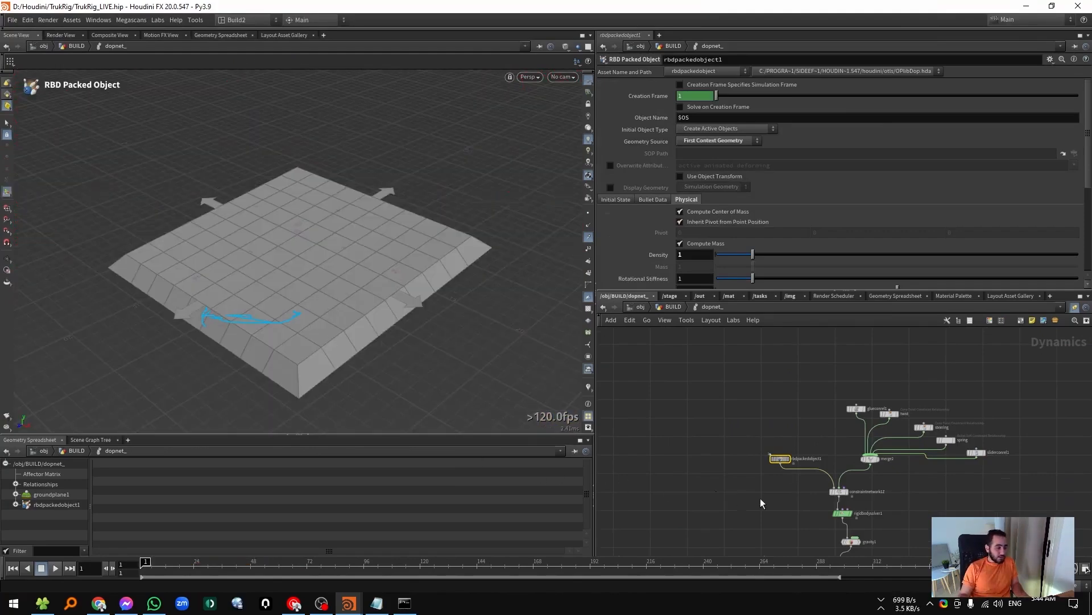
click(976, 453)
scroll(687, 250, down, 1)
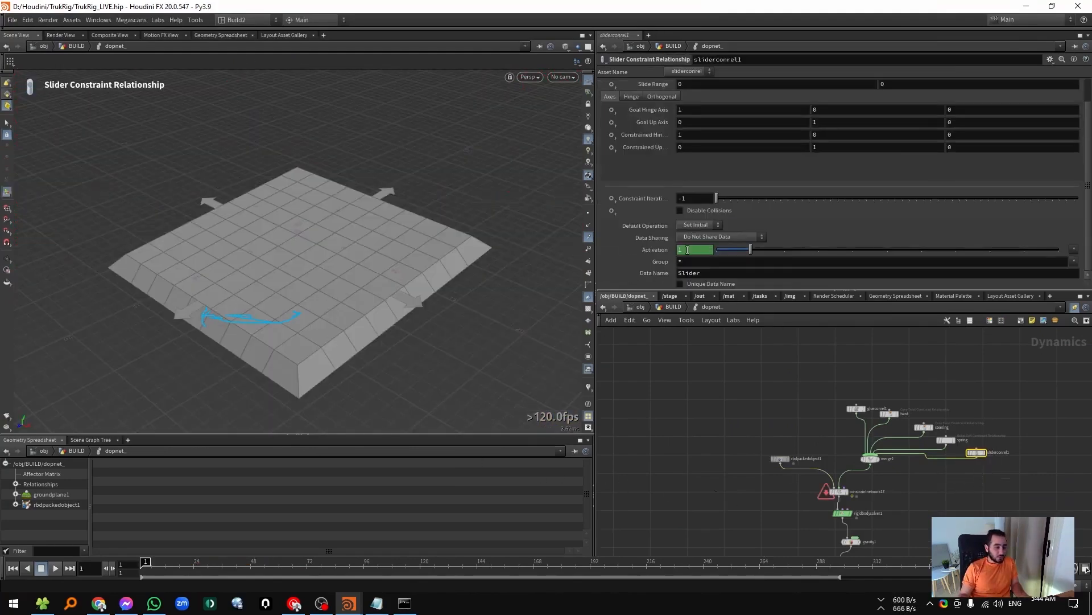
double_click(709, 274)
text(guide)
key(Return)
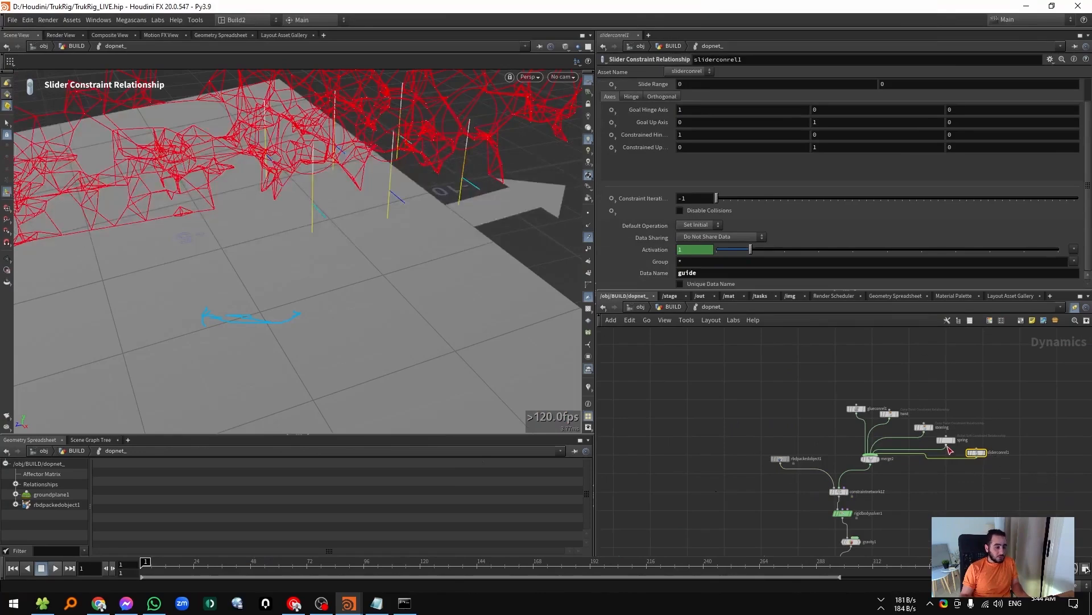
key(l)
Set the slider constraint's guide color to 0, 0.5, 0.25 and its secondary guide color to 0.075, 0.3, 0.075.
scroll(483, 200, up, 3)
alt+drag(353, 273, 346, 164)
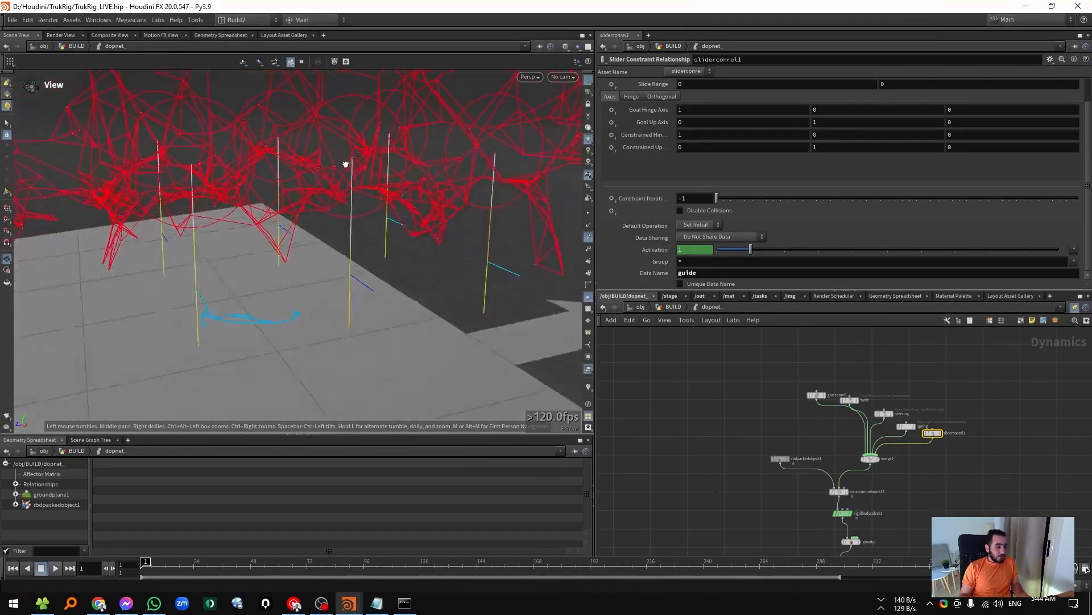
drag(349, 251, 579, 314)
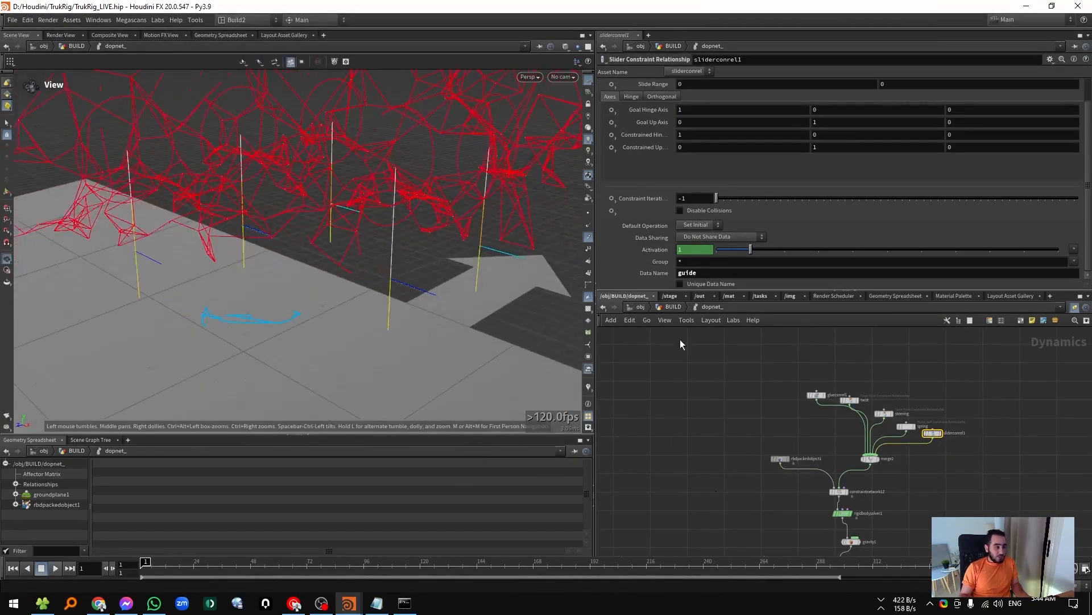
scroll(727, 181, up, 2)
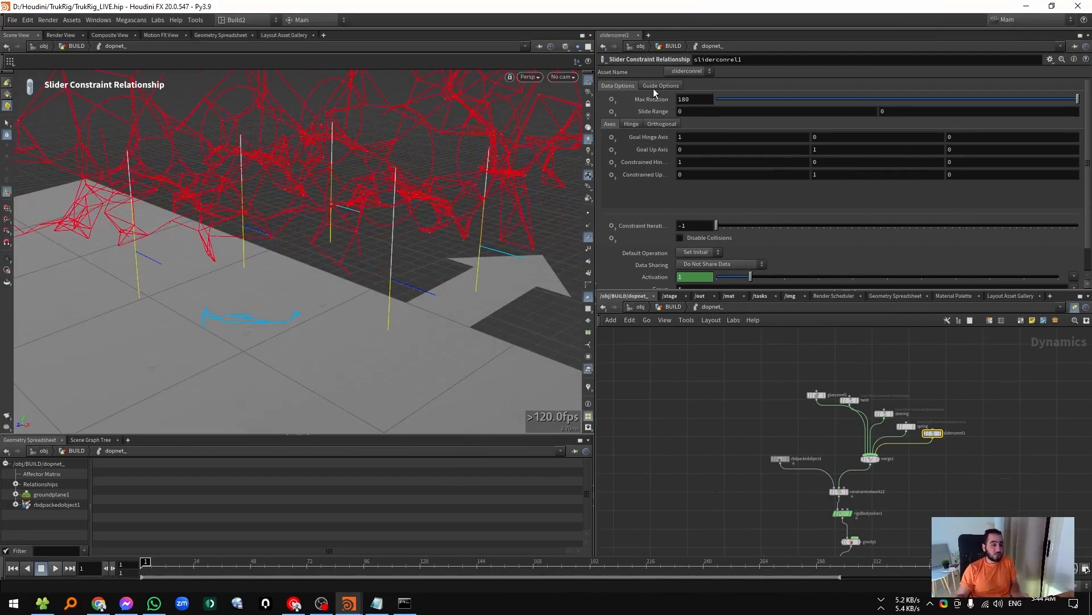
click(653, 87)
click(688, 104)
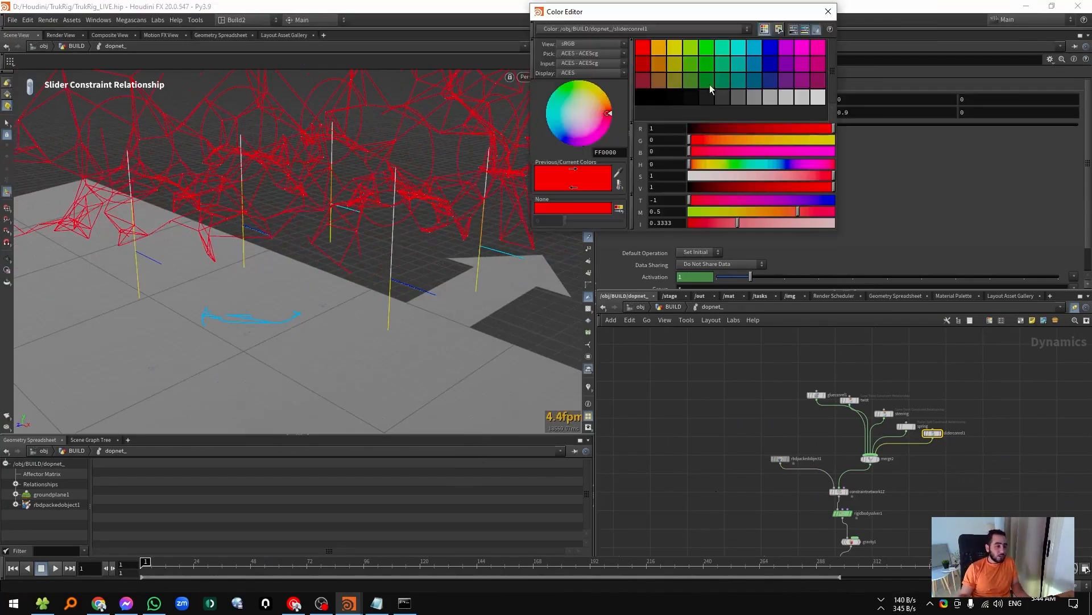
click(723, 64)
click(828, 11)
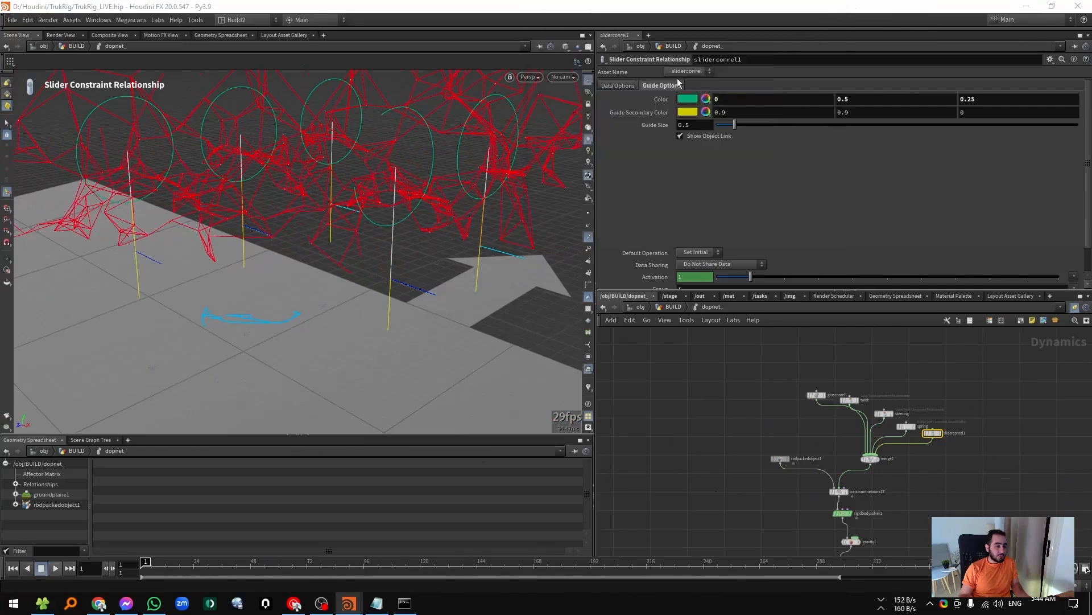
click(688, 112)
click(707, 81)
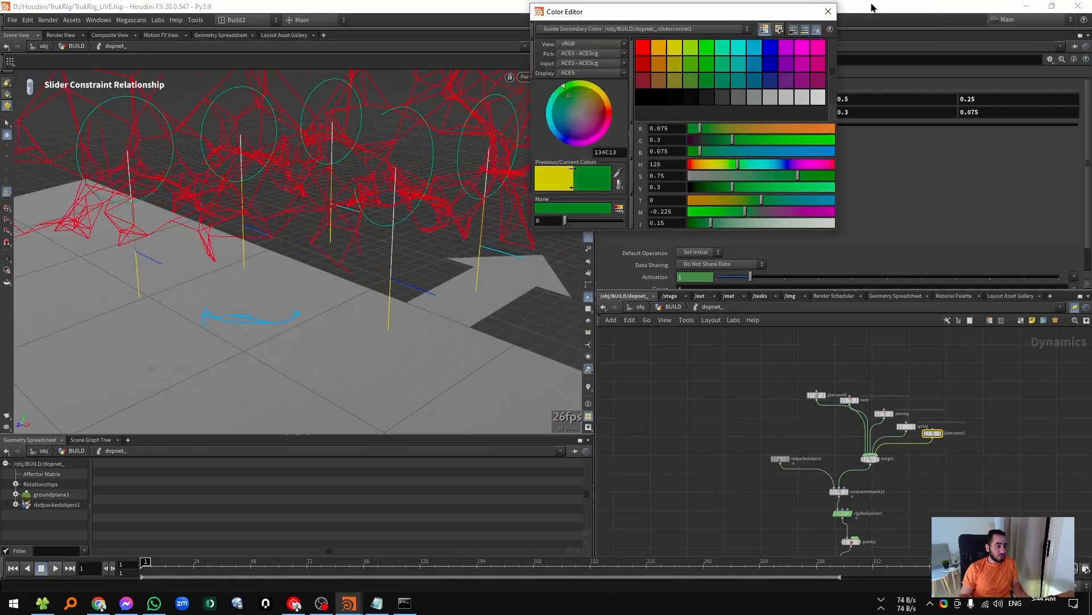
click(828, 11)
scroll(415, 244, up, 5)
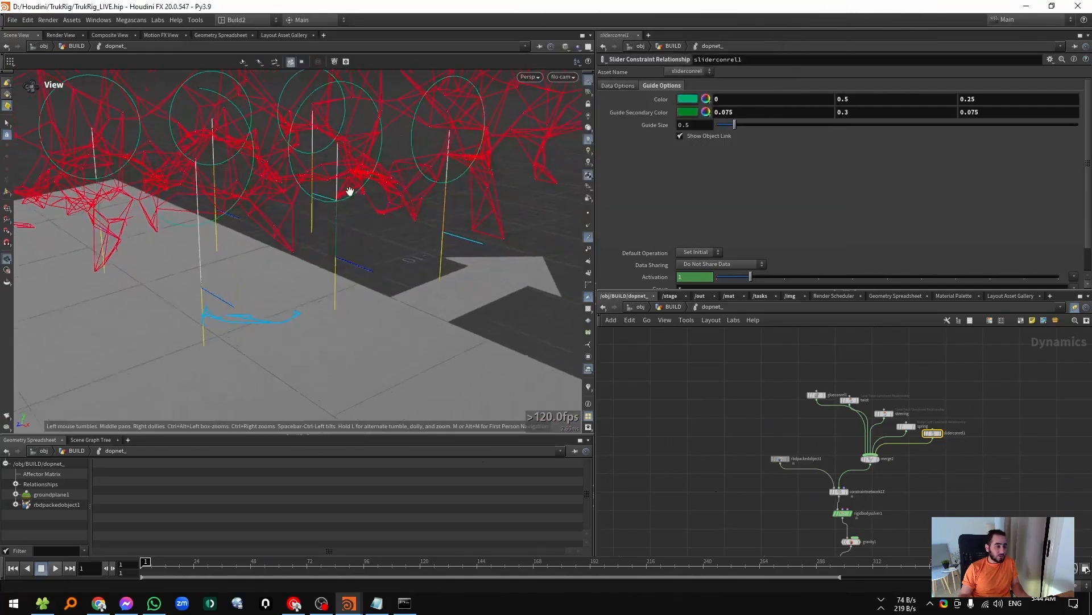
drag(444, 164, 331, 181)
Link the slider's constrained hinge and constrained up axes to the goal hinge and goal up axes with relative channel references.
click(623, 86)
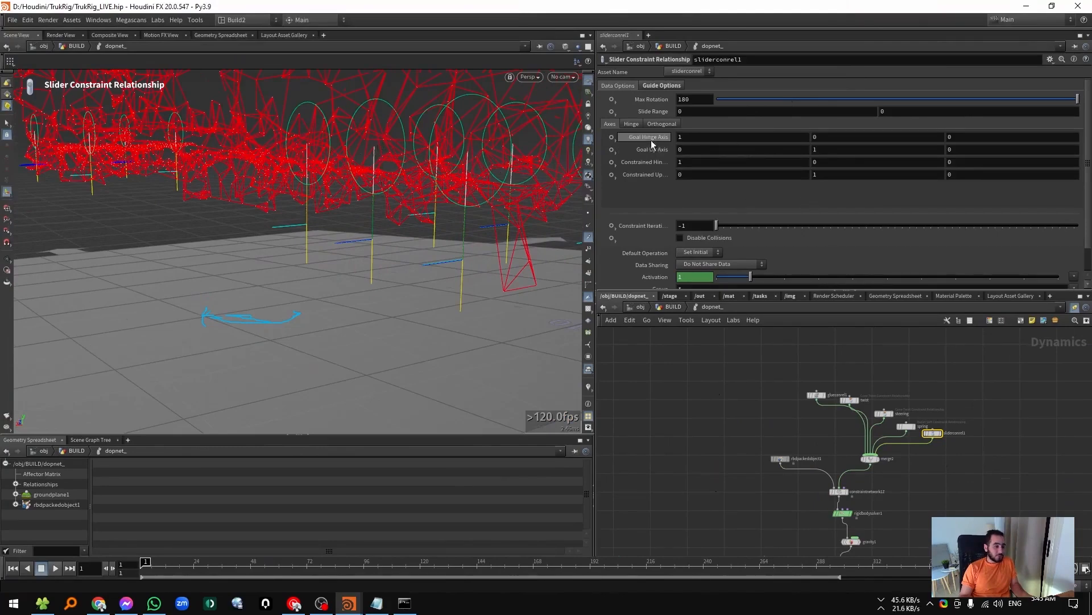
drag(651, 140, 651, 159)
click(670, 180)
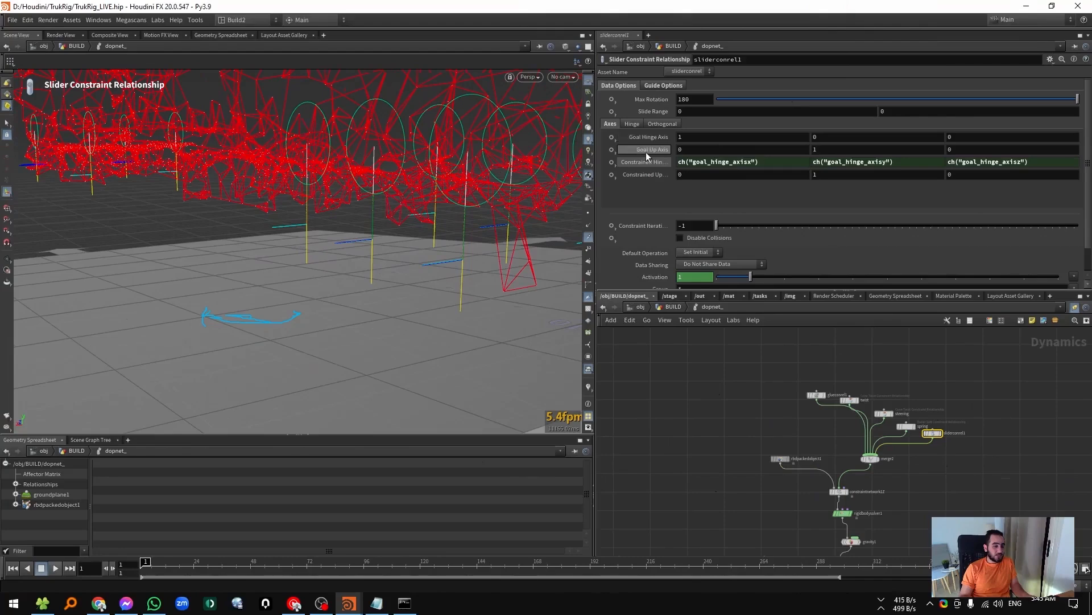
drag(646, 152, 646, 173)
click(668, 188)
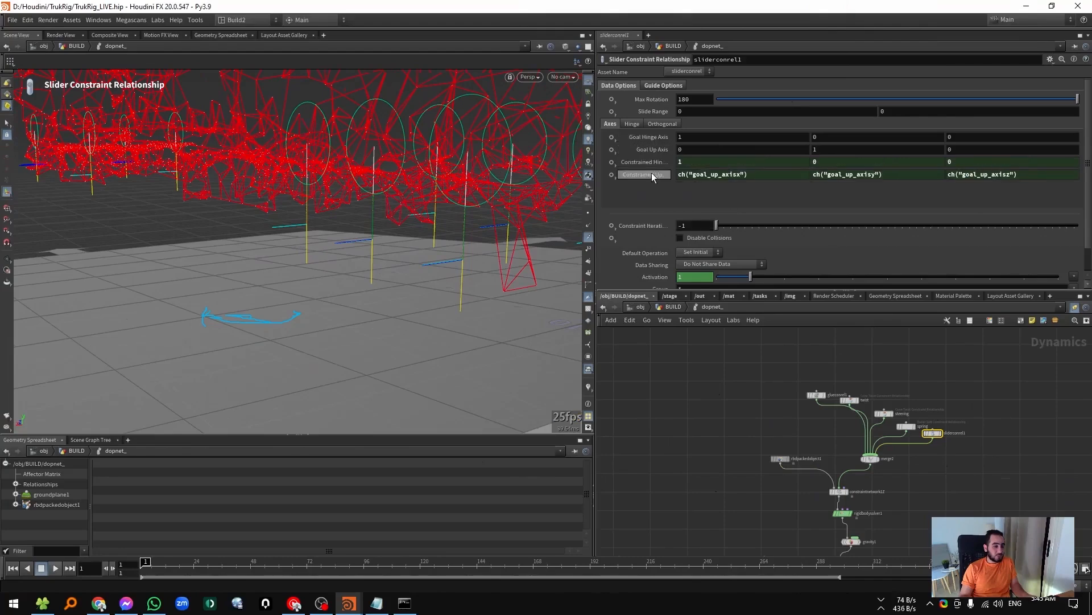
click(653, 175)
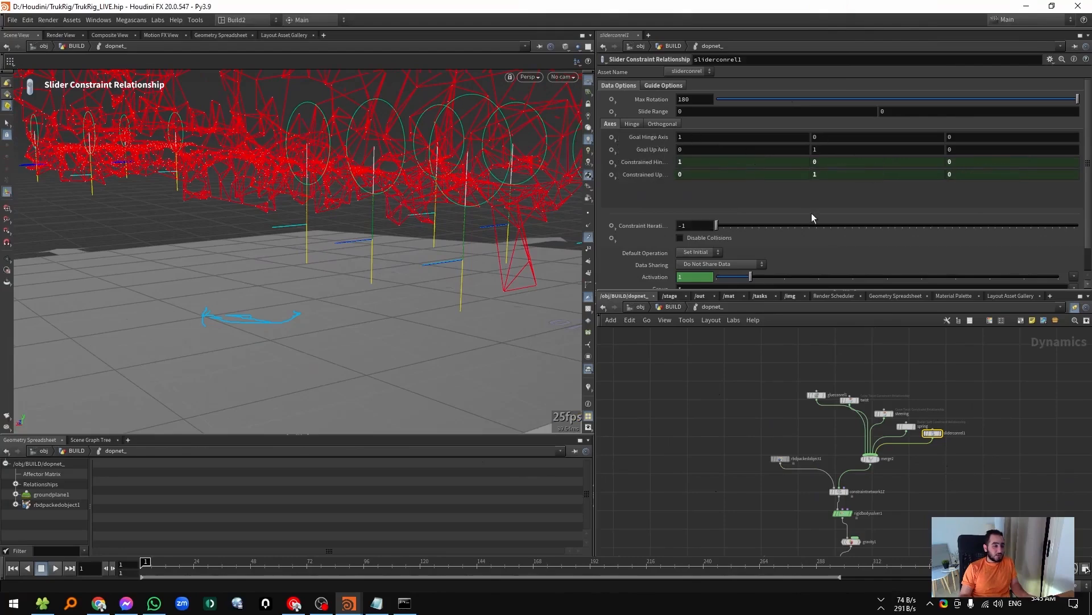
Set the slider's goal hinge axis to 0, 1, 0 and its goal up axis to 1, 0, 0.
double_click(719, 138)
text(0)
alt+drag(449, 206, 420, 223)
double_click(716, 150)
text(1)
key(Tab)
text(0)
key(Return)
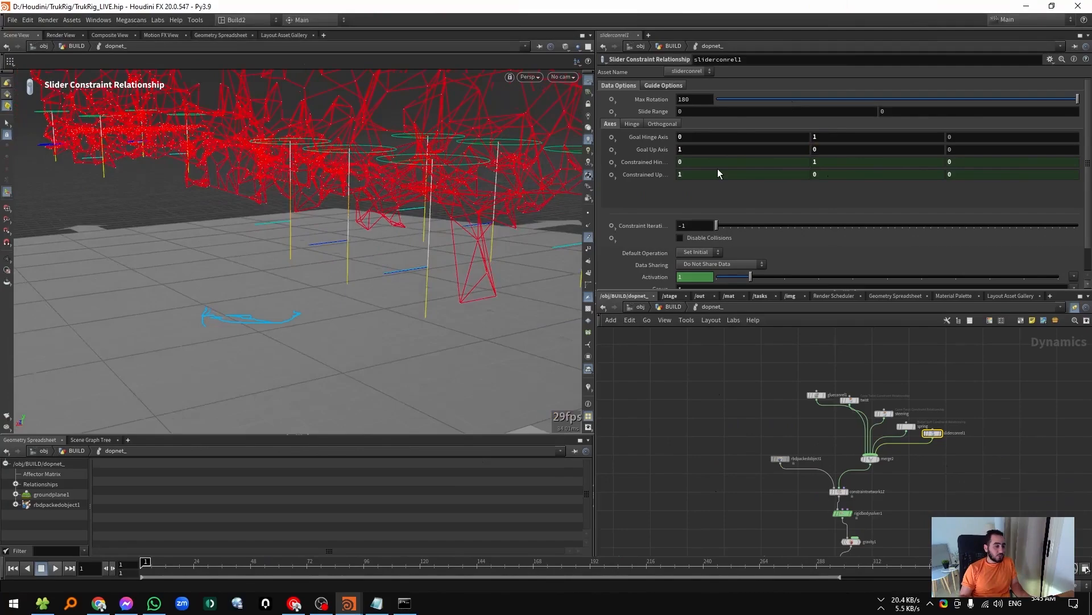
Set the slider constraint's slide range from -1.3 to -0.4.
mouse_move(468, 193)
alt+mouse_down()
mouse_move(442, 208)
mouse_move(474, 195)
alt+mouse_up()
middle_drag(709, 114, 608, 126)
alt+drag(495, 205, 466, 215)
key(Return)
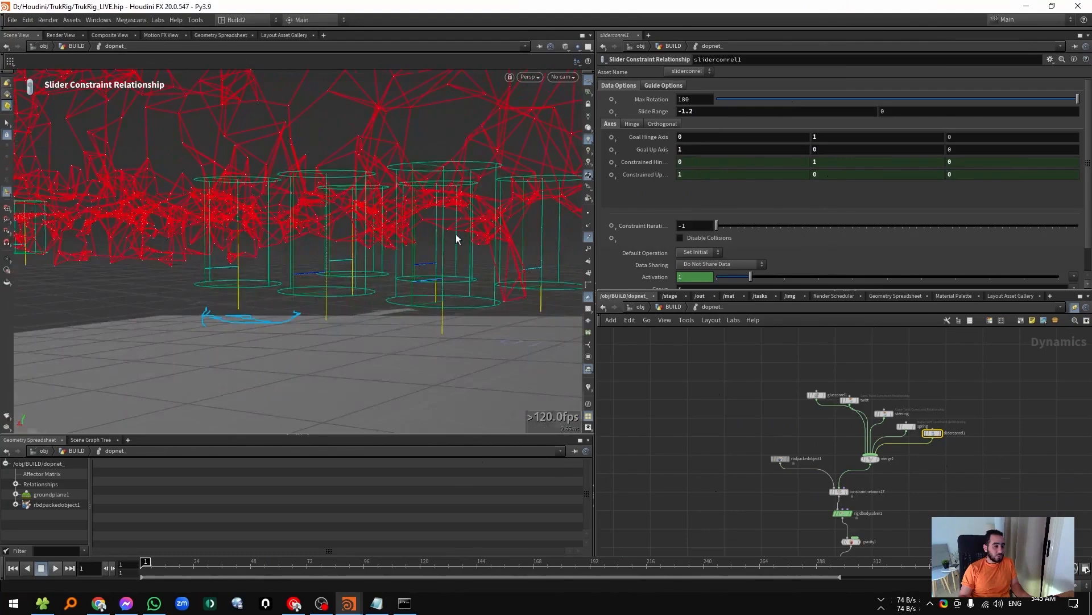
middle_drag(896, 112, 870, 118)
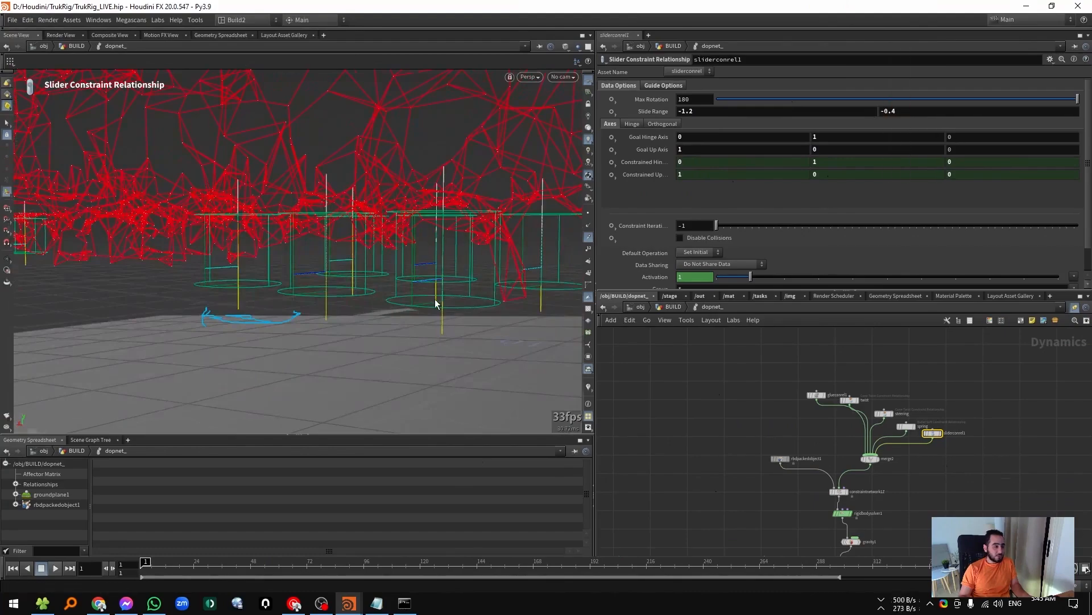
alt+drag(436, 302, 506, 247)
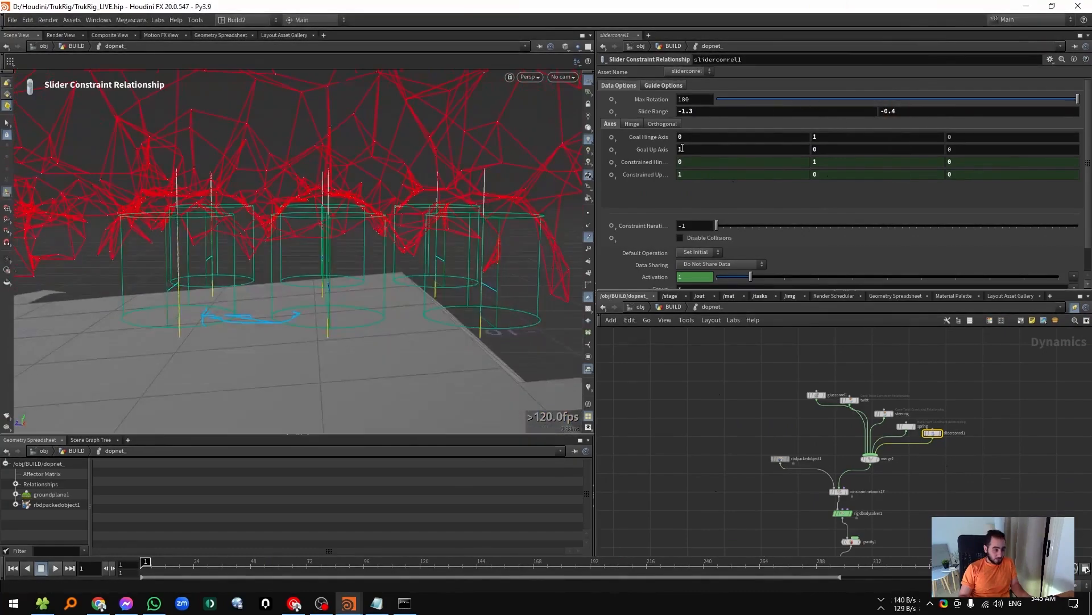
Reduce the slider constraint's max rotation to 0.
alt+drag(490, 211, 422, 226)
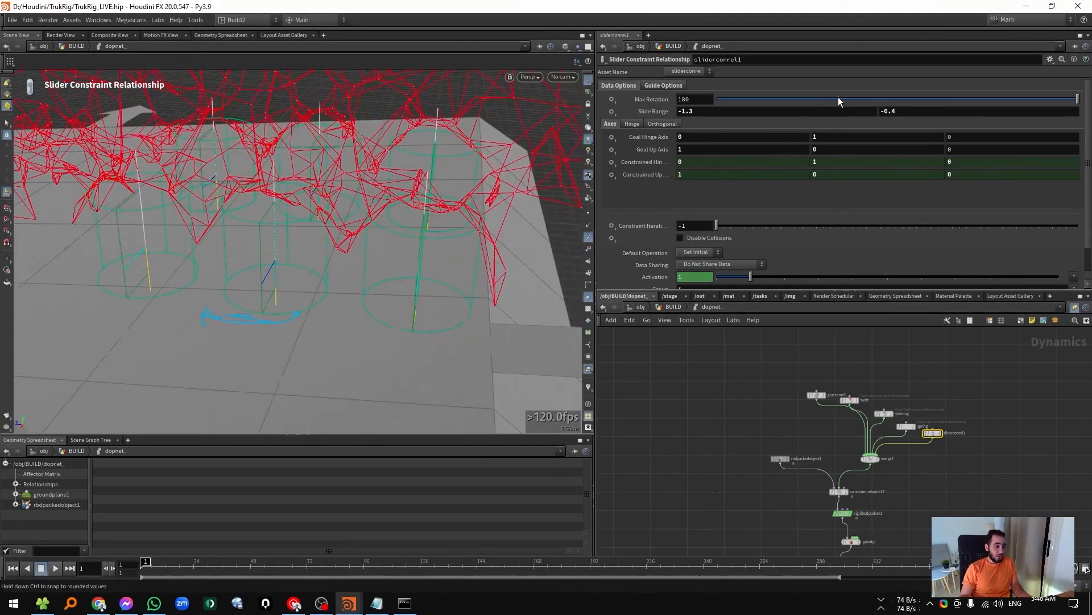
drag(851, 99, 782, 100)
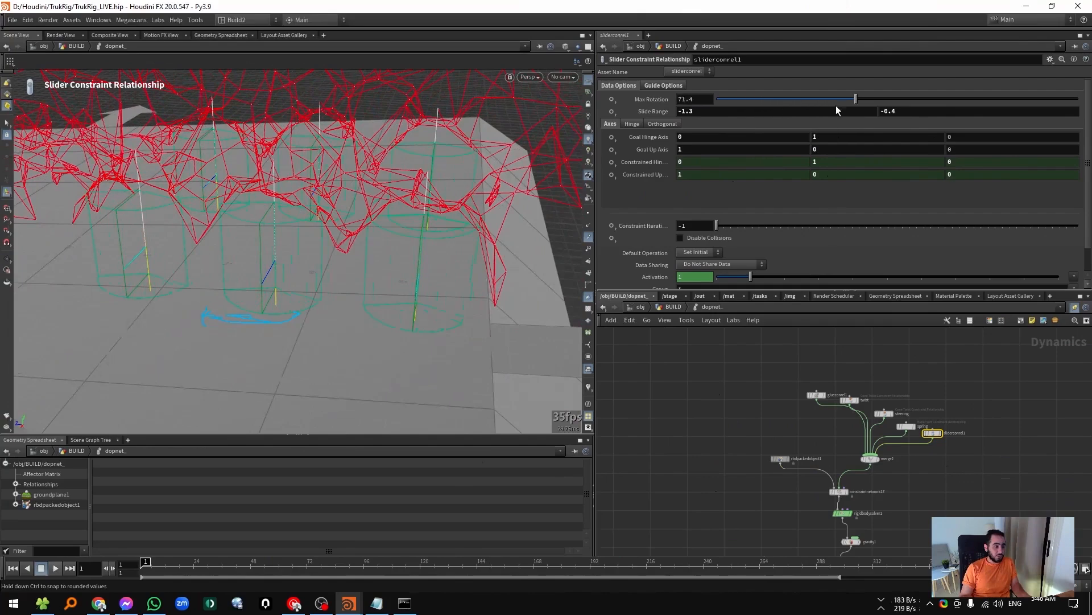
alt+drag(369, 273, 481, 231)
drag(746, 99, 655, 116)
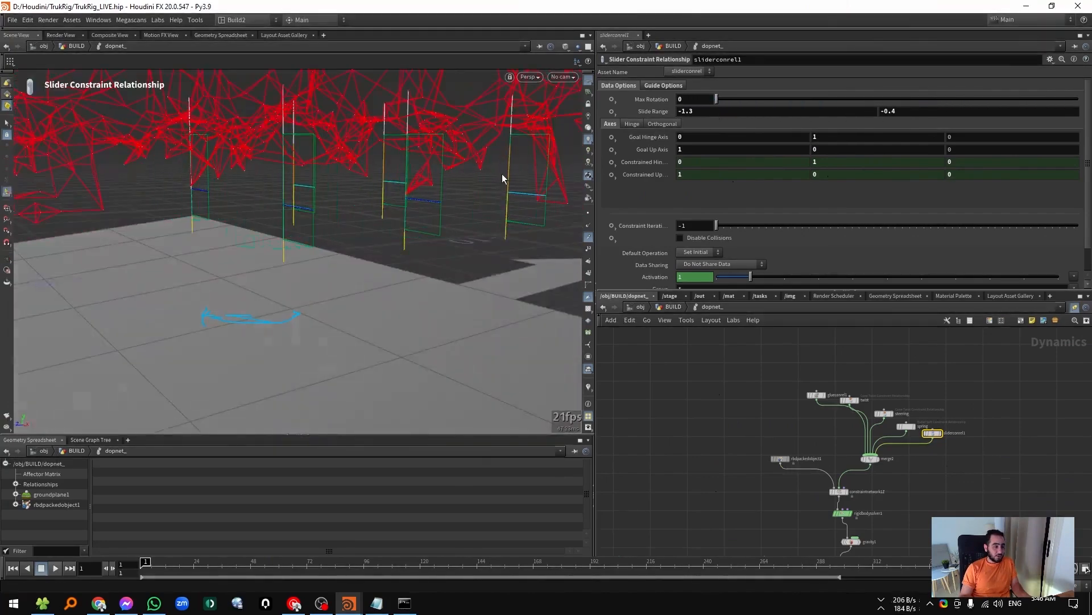
alt+drag(502, 173, 453, 151)
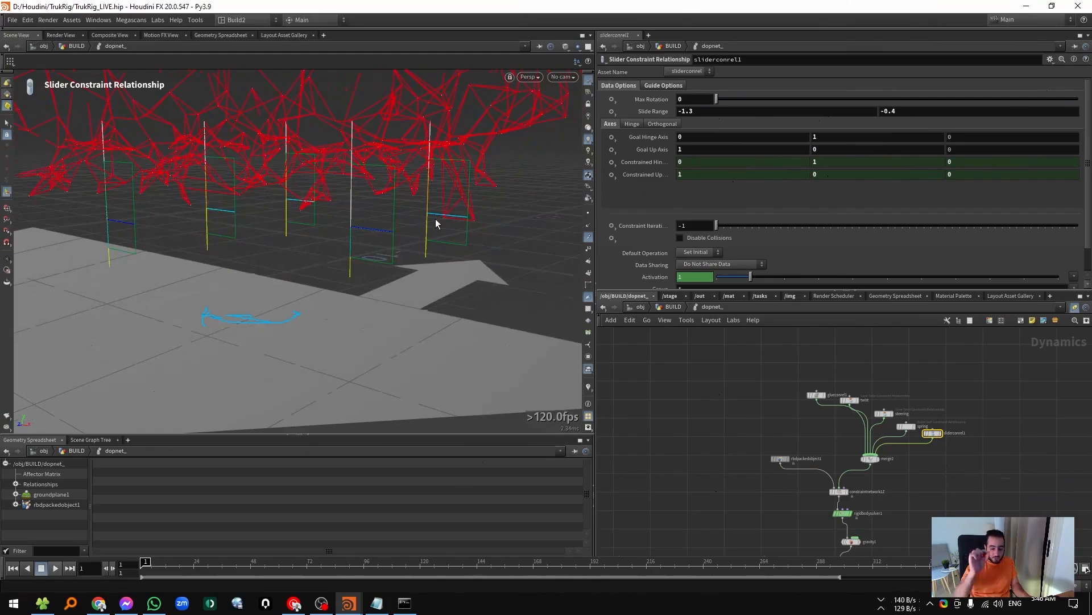
alt+drag(435, 219, 320, 246)
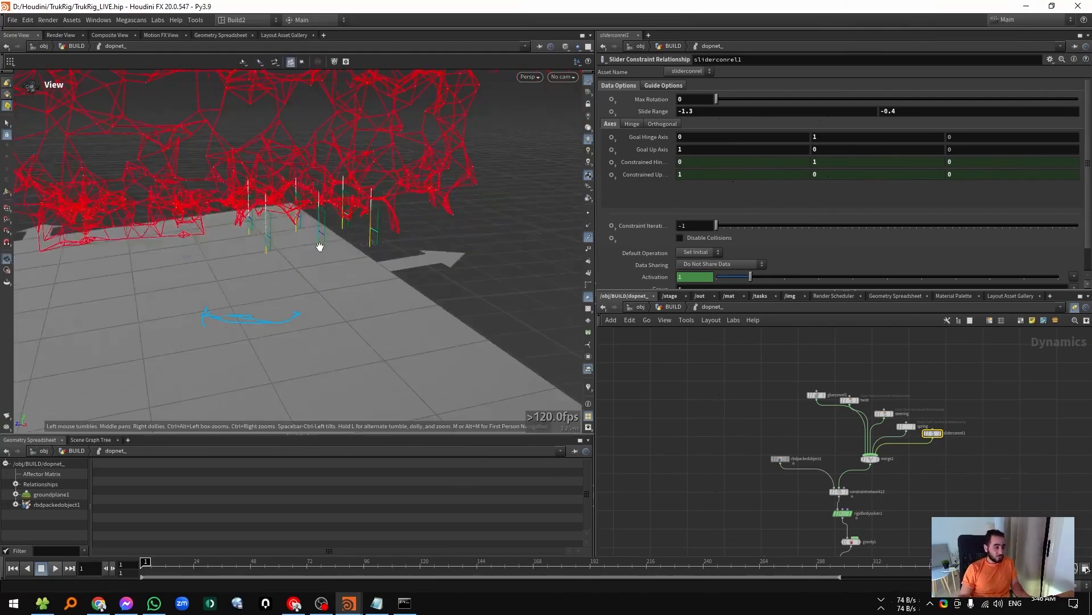
Turn on Display Geometry for rbdpackedobject1 and play the simulation to check the trailer wheels.
alt+middle_drag(320, 246, 390, 212)
middle_drag(783, 502, 767, 449)
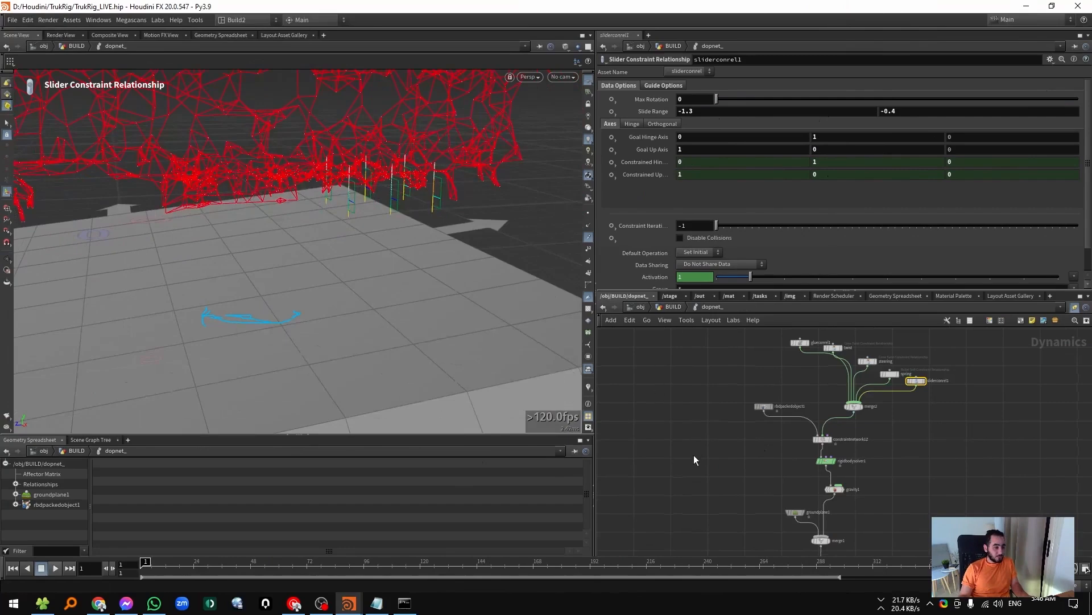
middle_drag(694, 455, 750, 546)
click(820, 497)
click(610, 186)
alt+drag(464, 213, 405, 182)
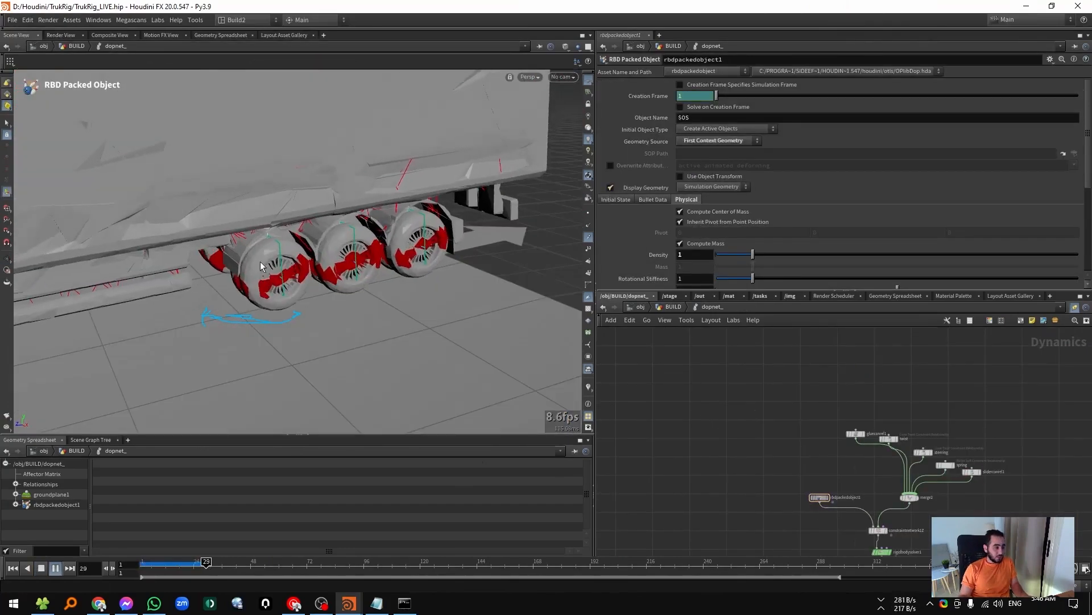
alt+drag(260, 262, 227, 239)
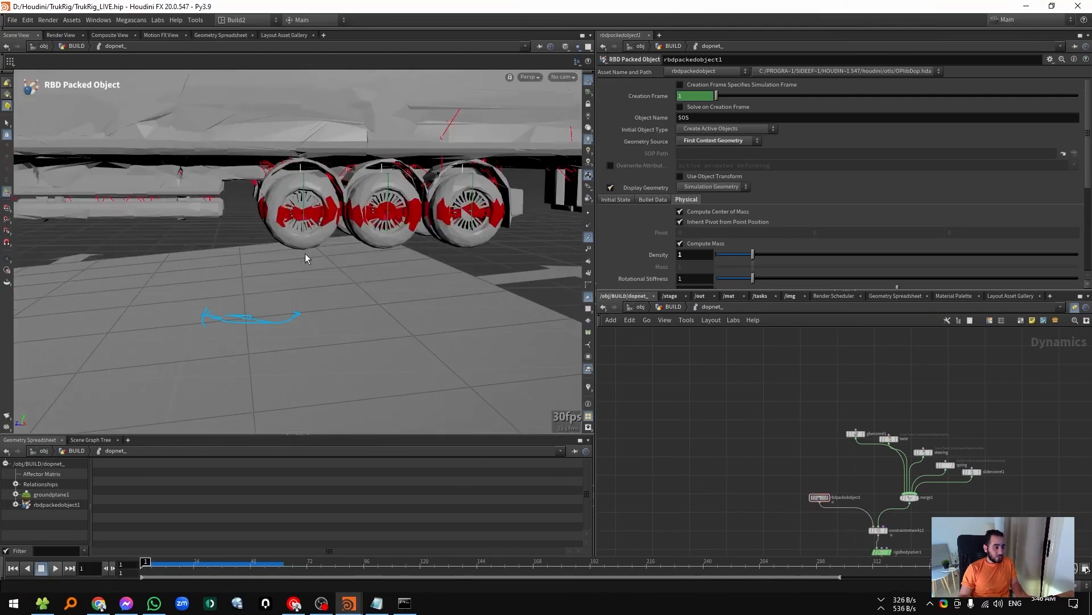
Replay the simulation from frame 1 and check how the cab's wheels behave.
key(Up)
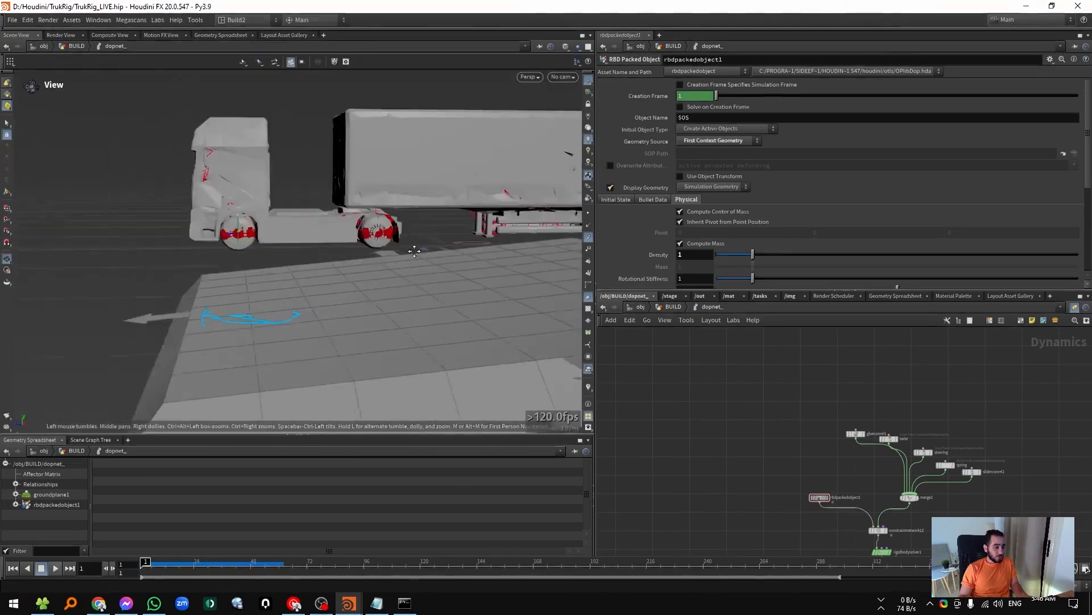
alt+drag(414, 248, 297, 249)
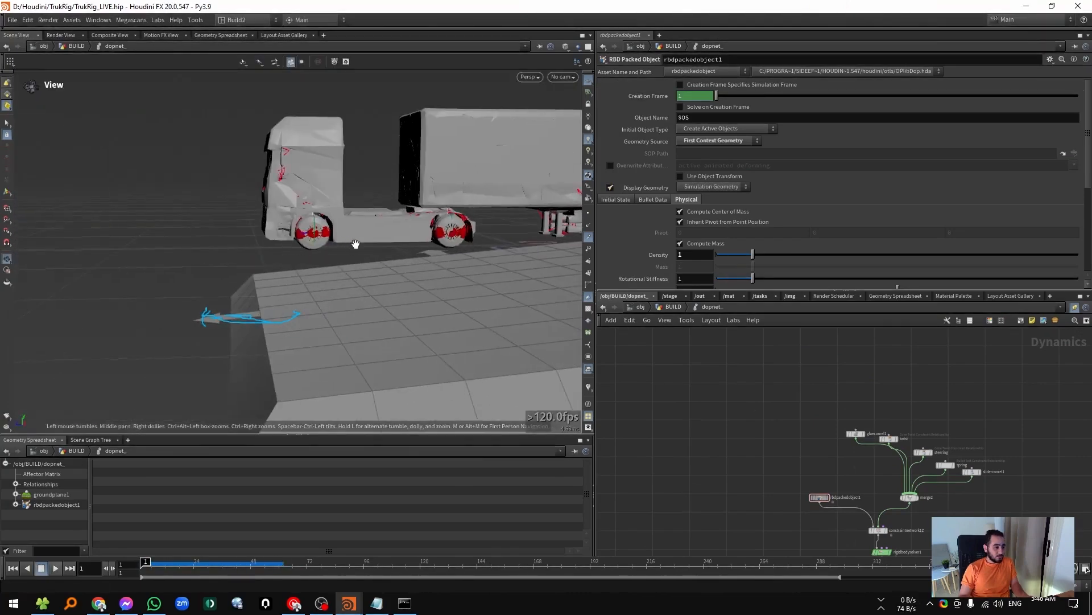
key(Up)
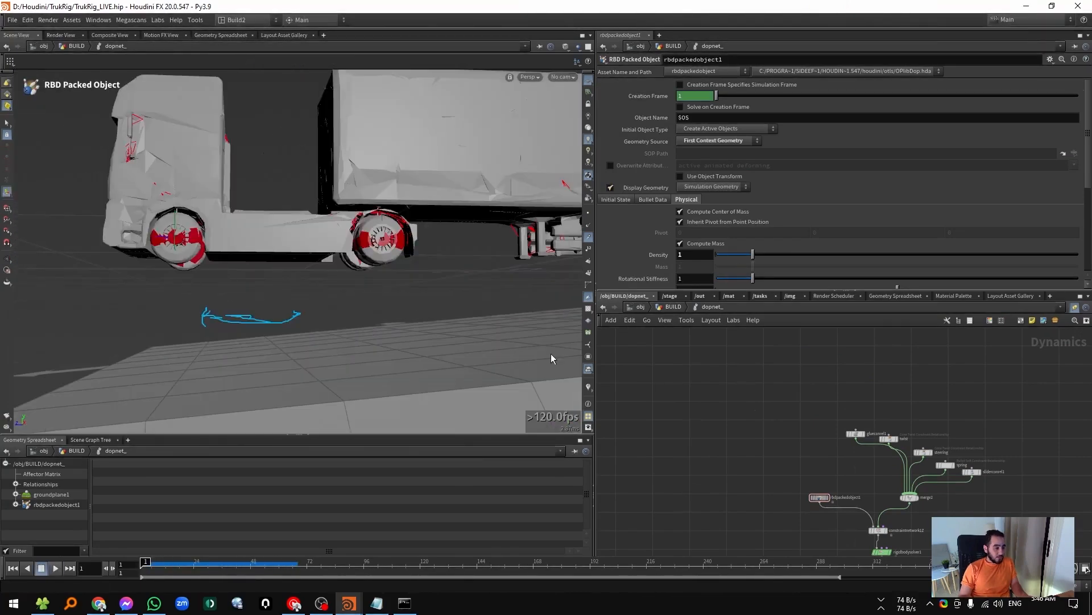
Move sliderconrel1 away from the spring node and set the spring constraint's rest length to 1.2.
middle_drag(795, 437, 696, 436)
scroll(898, 500, up, 3)
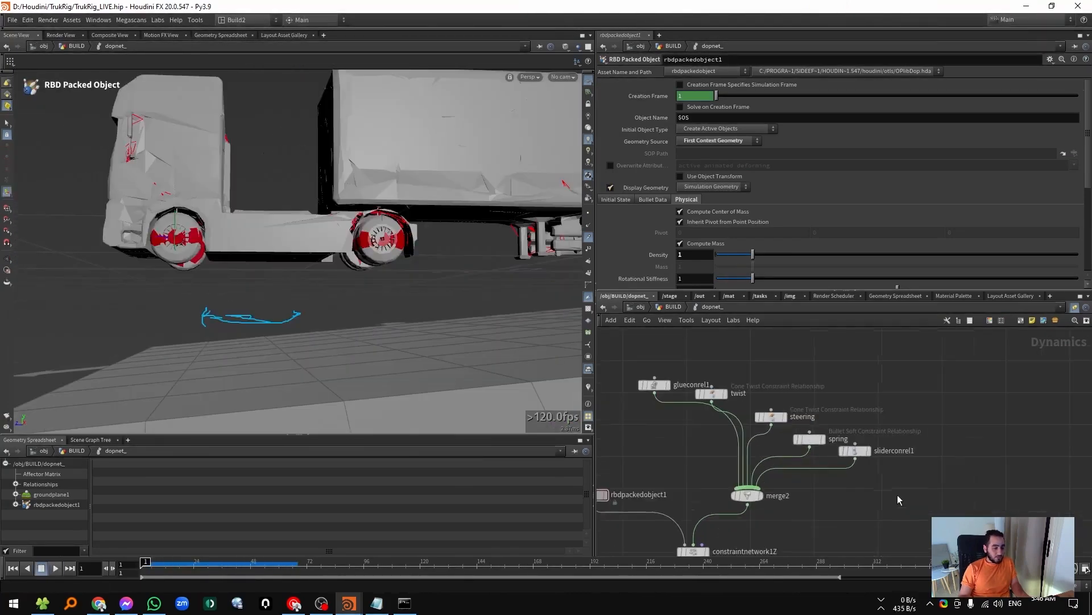
drag(854, 450, 874, 460)
click(810, 439)
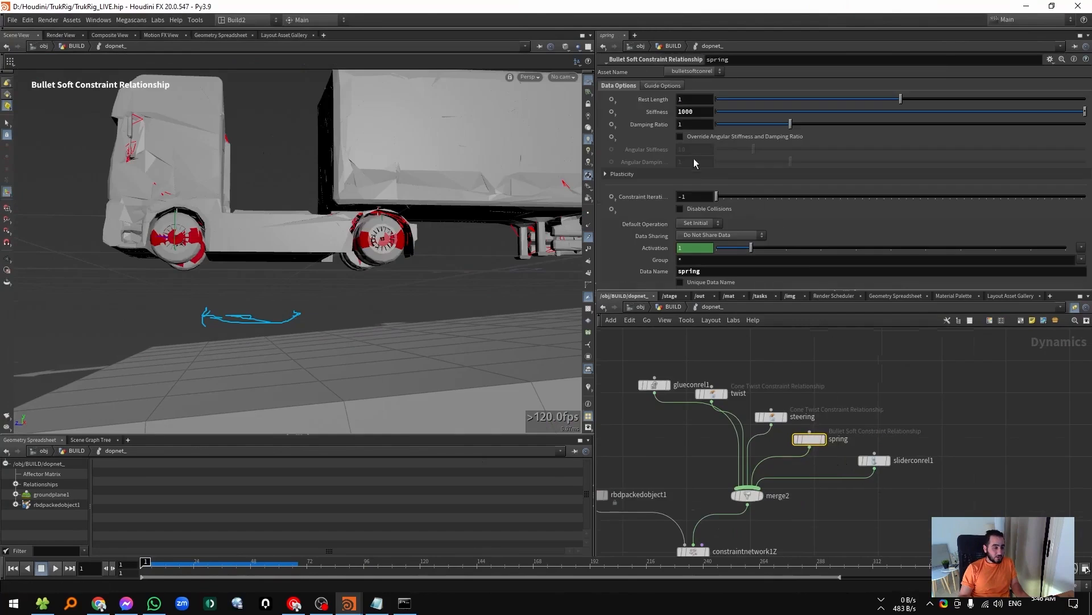
text(1.1)
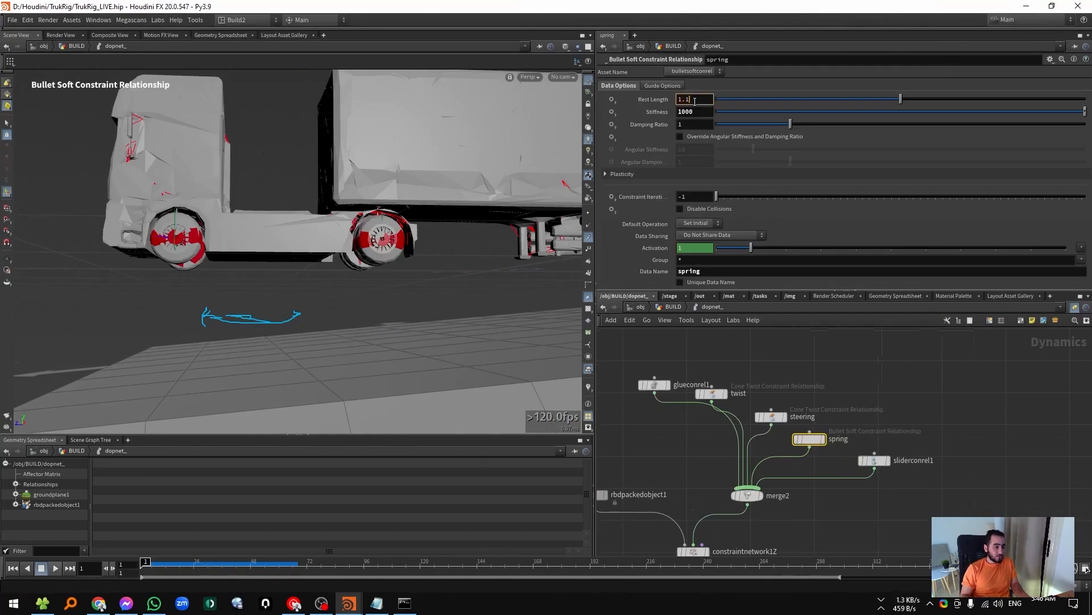
key(Return)
double_click(685, 100)
text(1.2)
key(Return)
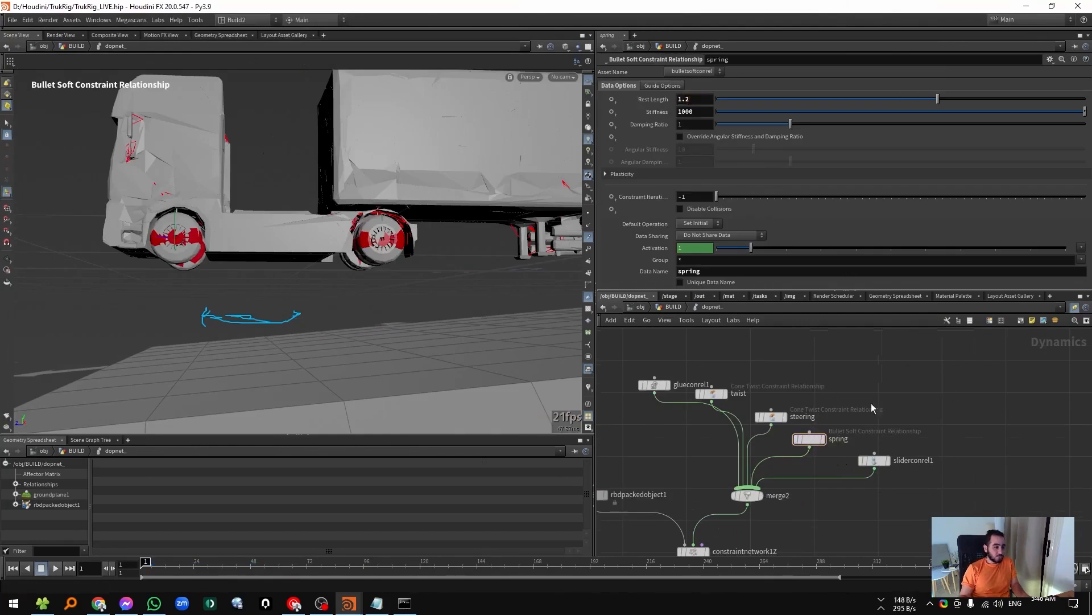
Play the simulation and scrub to frame 44 to check the truck's suspension.
key(Up)
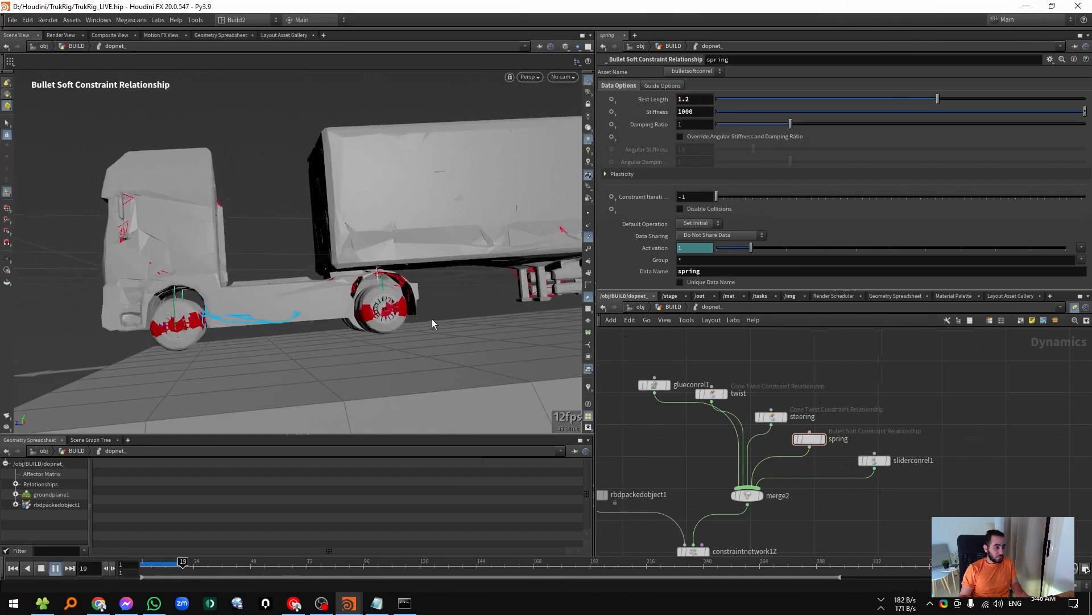
click(229, 562)
mouse_move(230, 562)
mouse_down()
mouse_move(128, 575)
mouse_move(241, 568)
mouse_up()
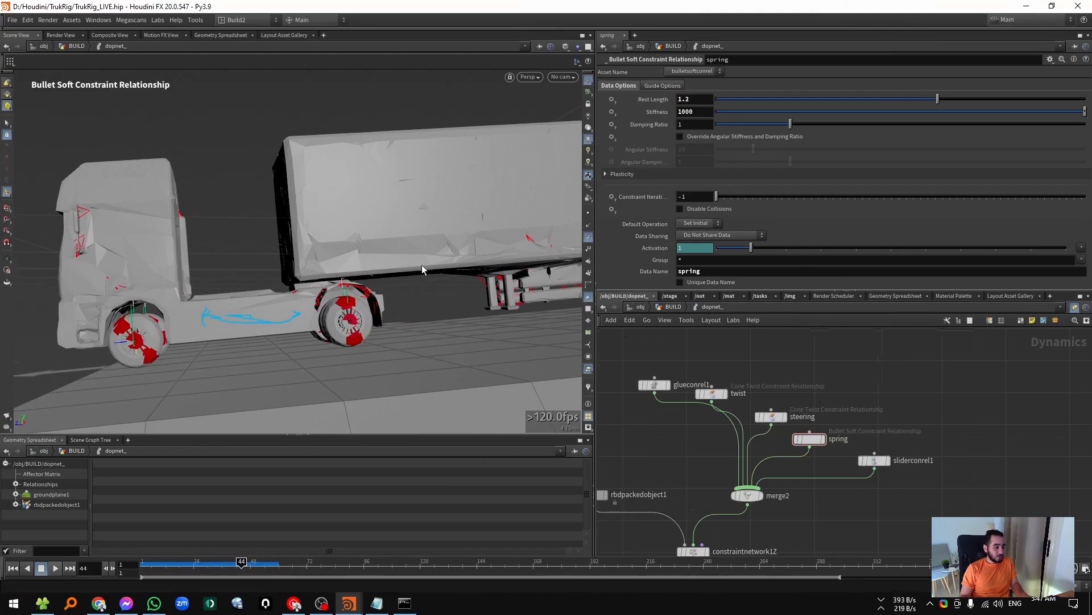
Scrub the simulation between frame 1 and frame 27 and check the cab's rear wheel suspension up close.
key(Escape)
drag(342, 305, 312, 264)
alt+right_drag(312, 264, 295, 402)
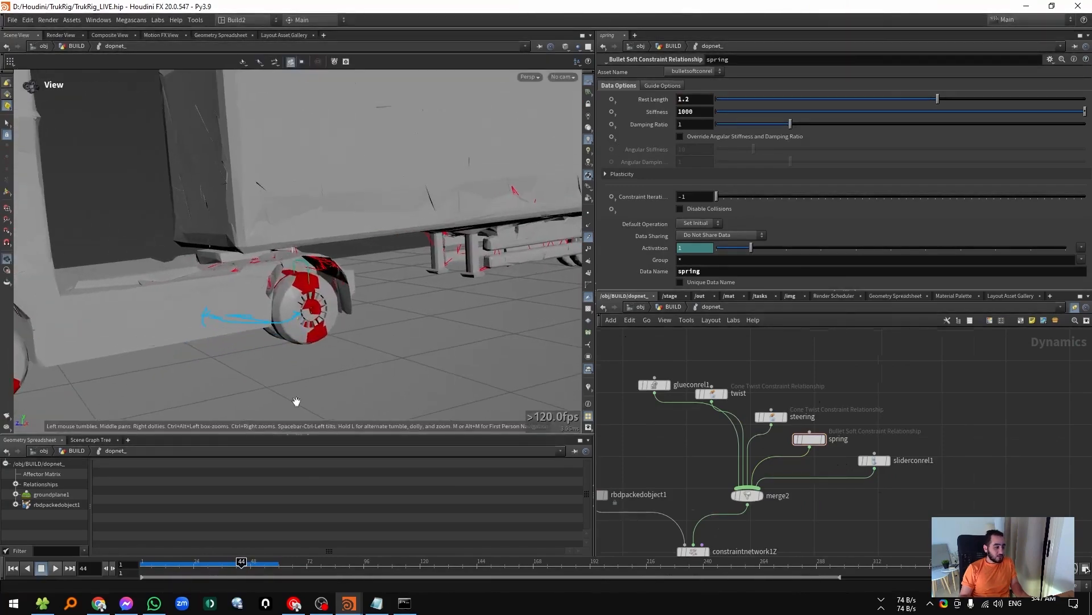
drag(219, 571, 141, 571)
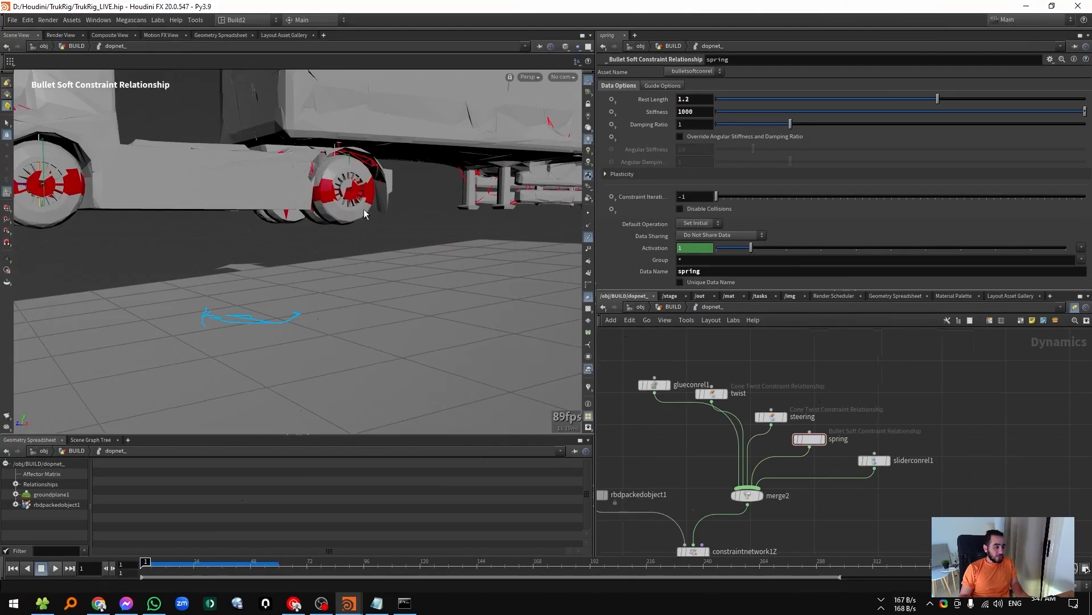
alt+drag(364, 210, 344, 155)
drag(160, 569, 201, 569)
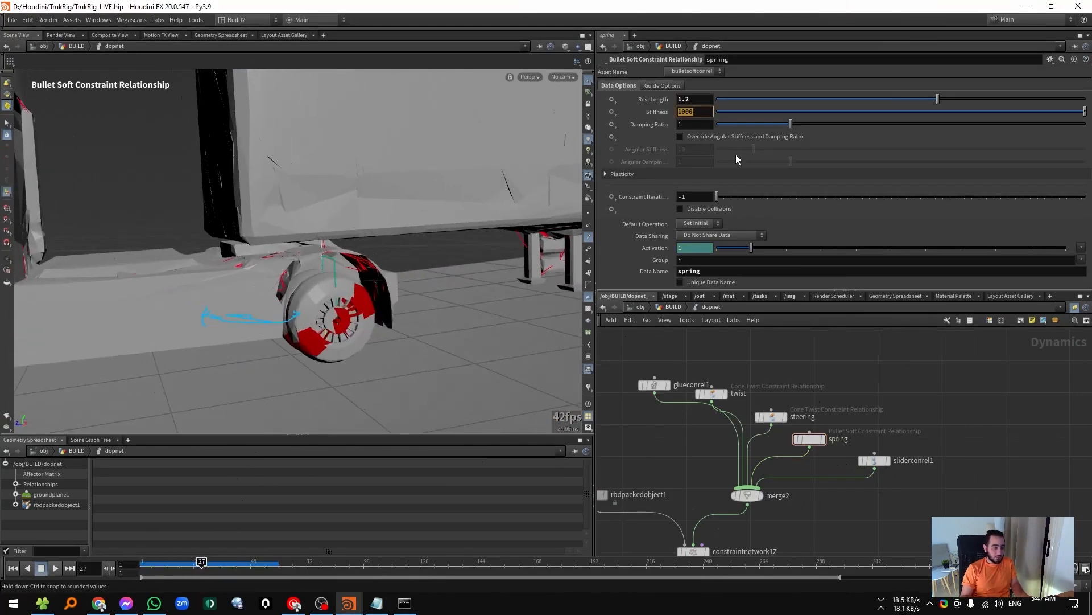
Set the spring constraint's stiffness to 500 and damping ratio to 10, and play the simulation from frame 1.
text(500)
key(Return)
key(ctrl+Up)
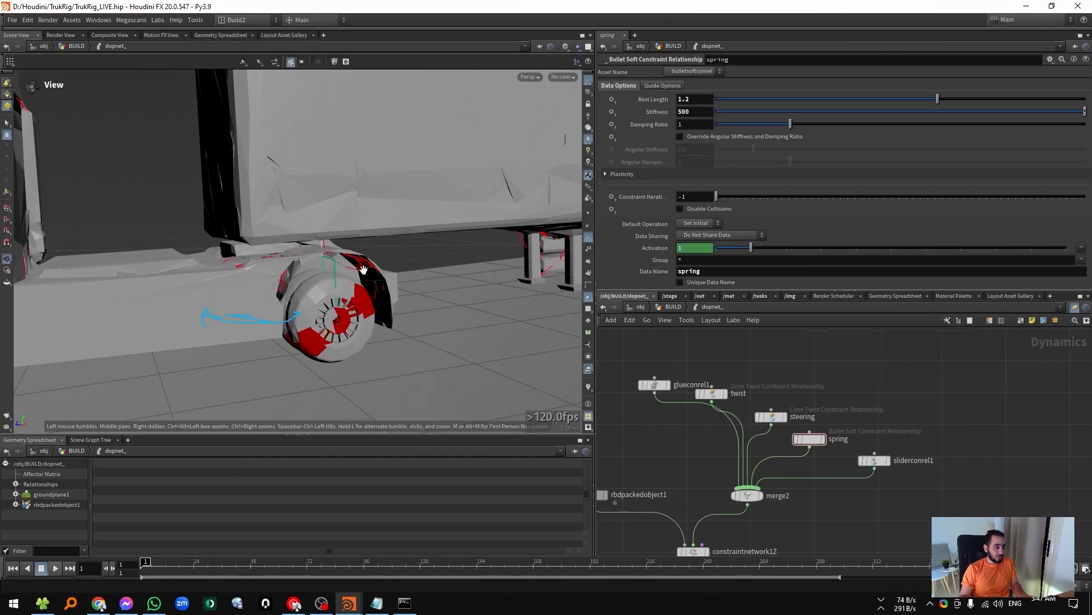
click(689, 124)
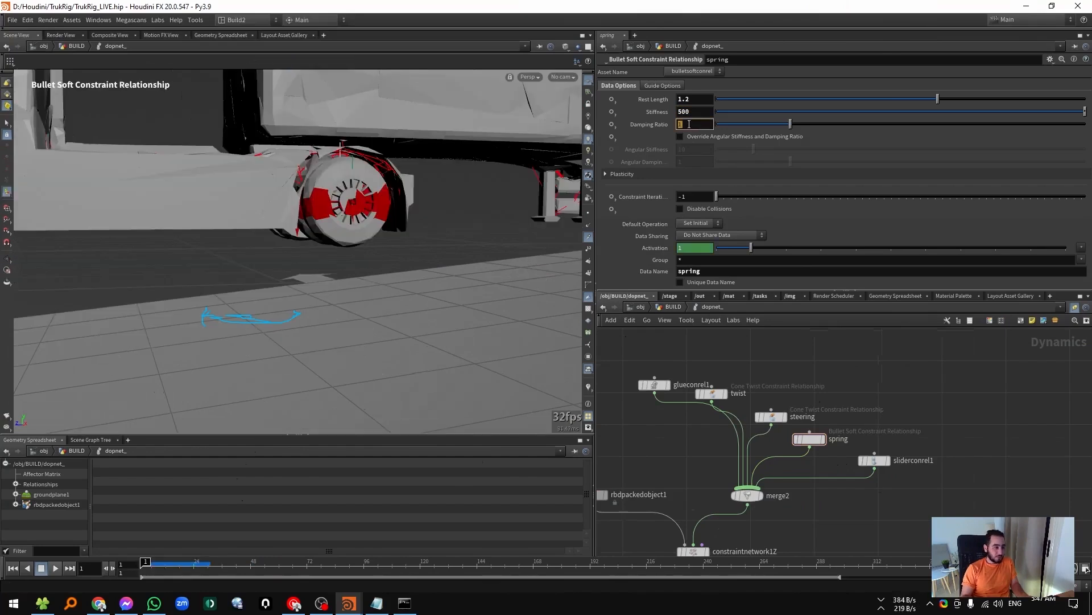
text(0)
key(Return)
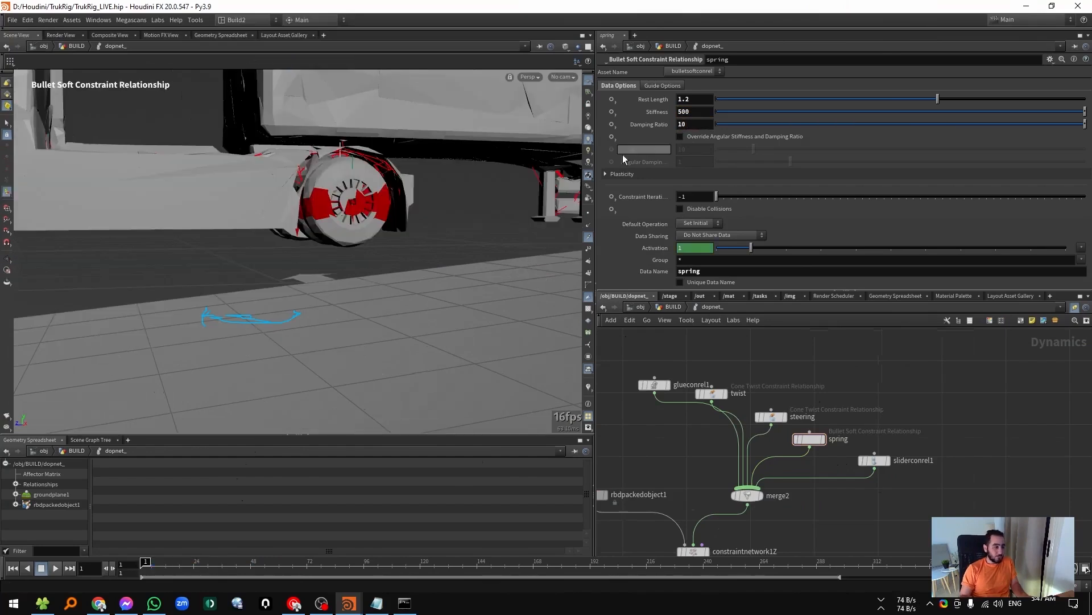
key(Up)
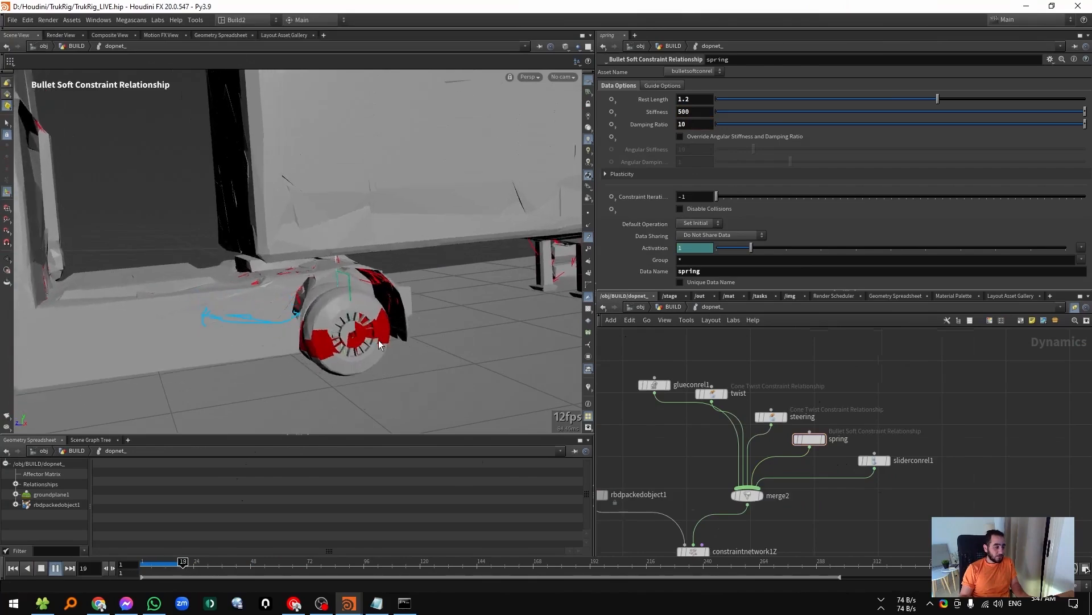
Set the spring constraint's stiffness to 50 and replay the simulation to check the whole truck.
key(ctrl+Up)
double_click(695, 112)
text(50)
key(Return)
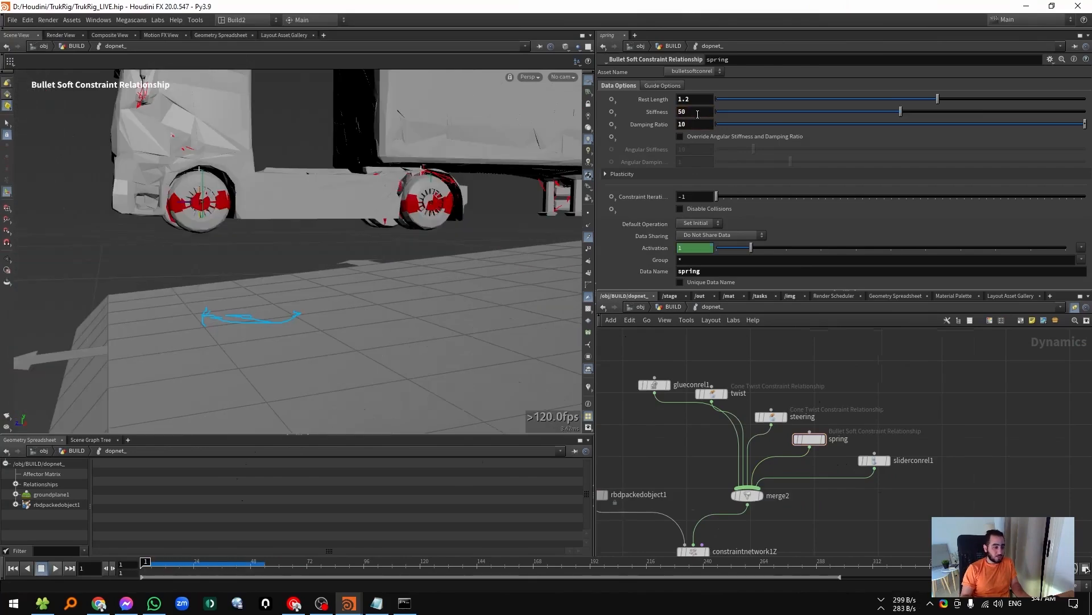
key(Up)
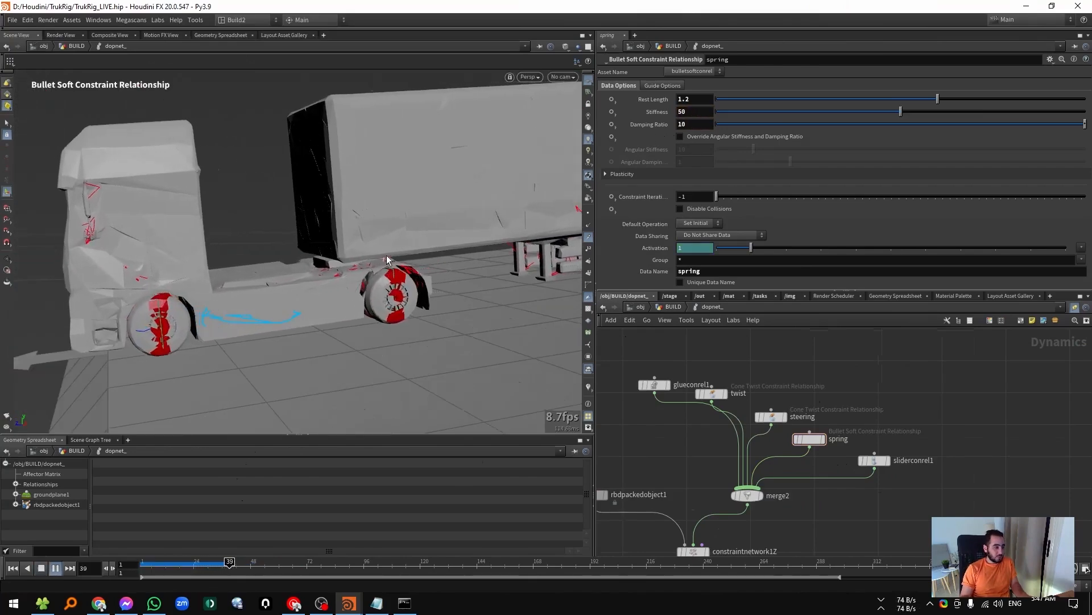
alt+drag(388, 253, 343, 234)
alt+middle_drag(475, 233, 281, 268)
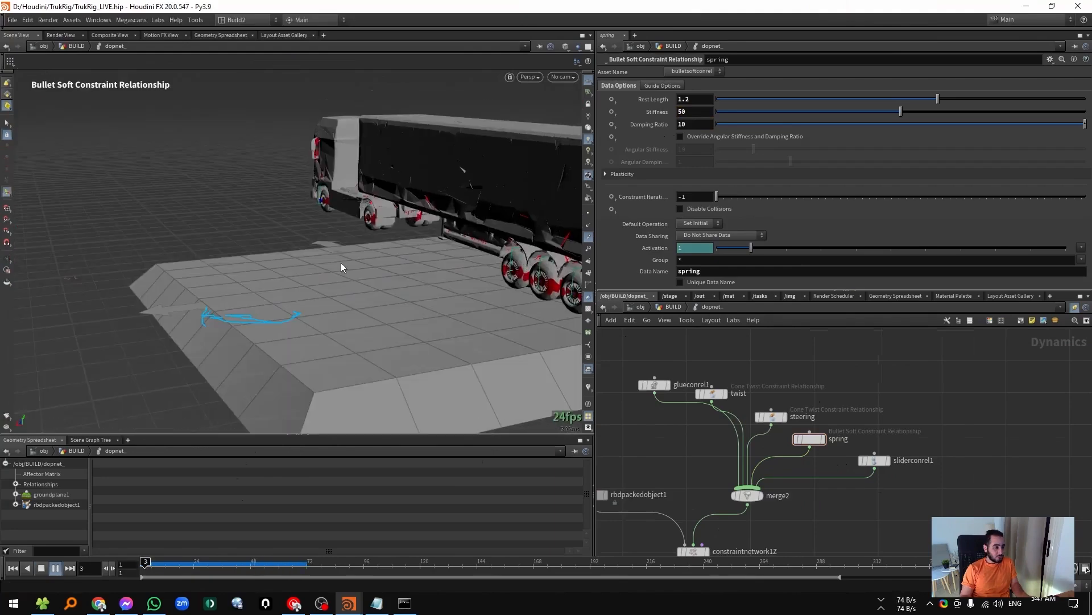
key(ctrl+Up)
Save the truck rig scene file.
alt+drag(340, 261, 417, 228)
key(ctrl+s)
alt+middle_drag(280, 243, 275, 285)
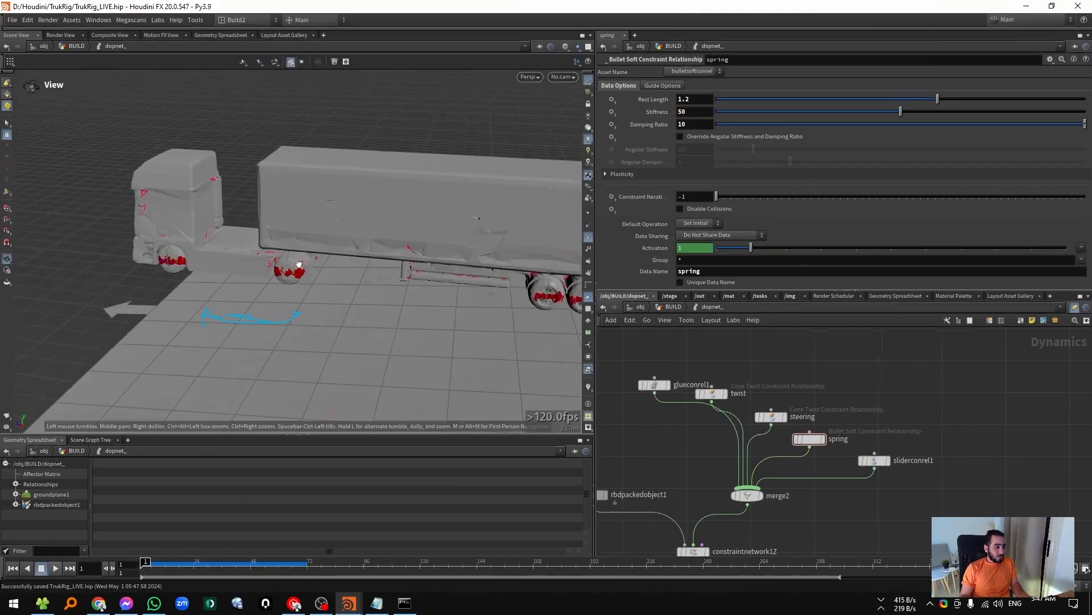
alt+drag(294, 265, 347, 242)
Reset groundplane1's position and rotation to their defaults of 0 and test the simulation on flat ground.
middle_drag(641, 469, 713, 431)
drag(711, 431, 668, 480)
middle_drag(674, 523, 693, 410)
click(740, 529)
middle_drag(700, 491, 667, 399)
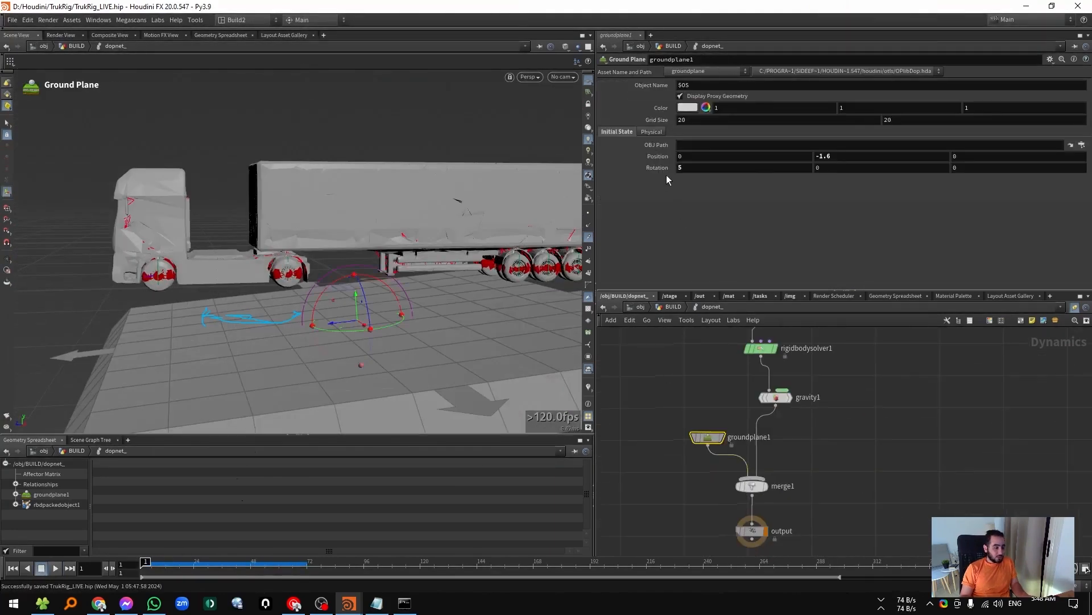
ctrl+middle_click(658, 156)
ctrl+middle_click(656, 168)
alt+drag(274, 245, 253, 244)
key(Up)
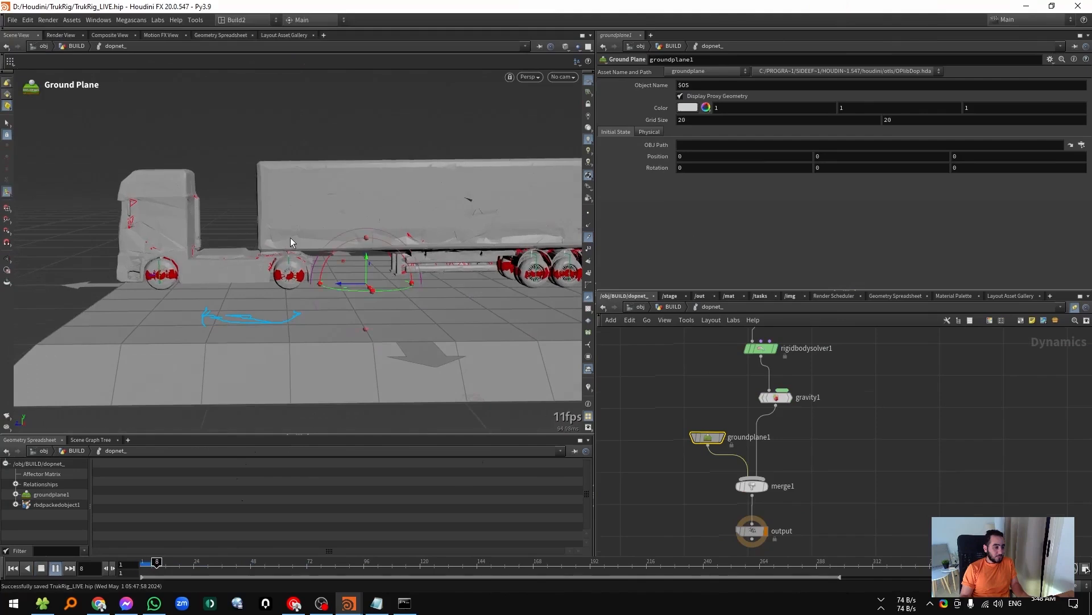
key(ctrl+Up)
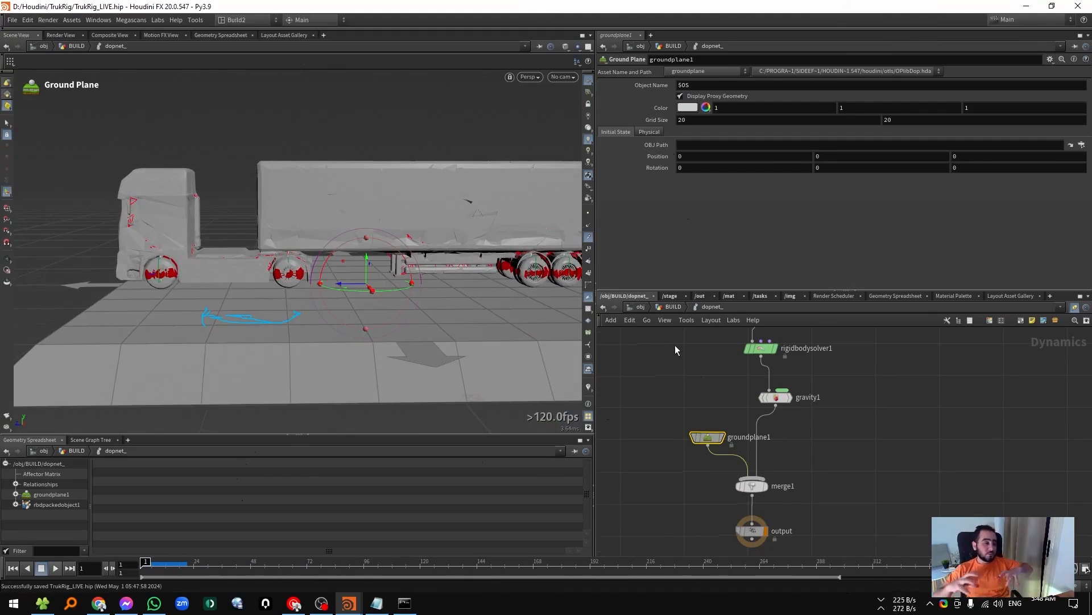
key(Escape)
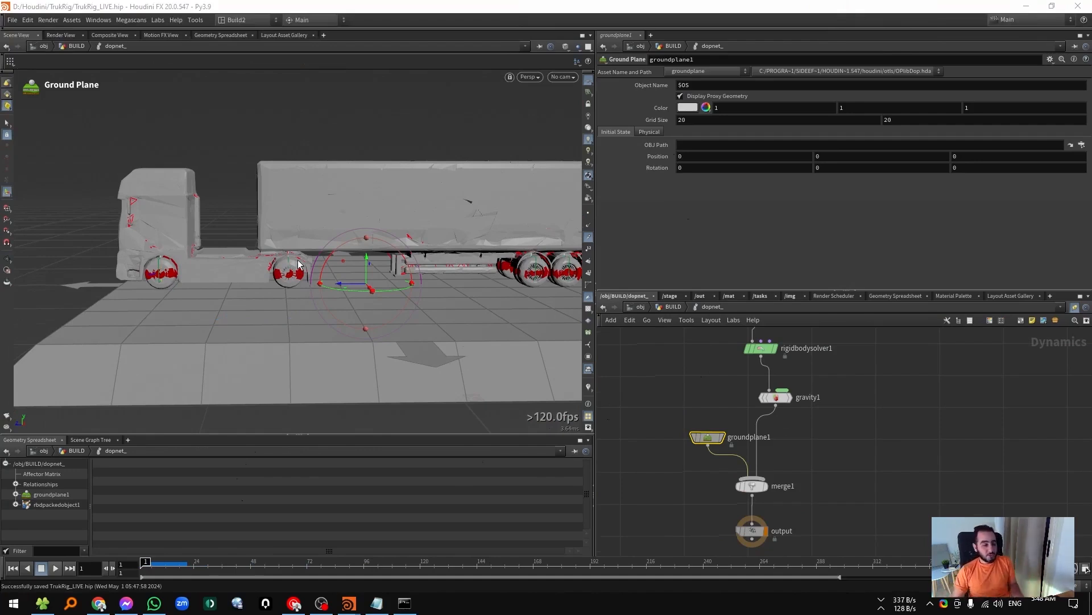
Return to the BUILD geometry network and display the blast3 node that isolates the wheels.
key(u)
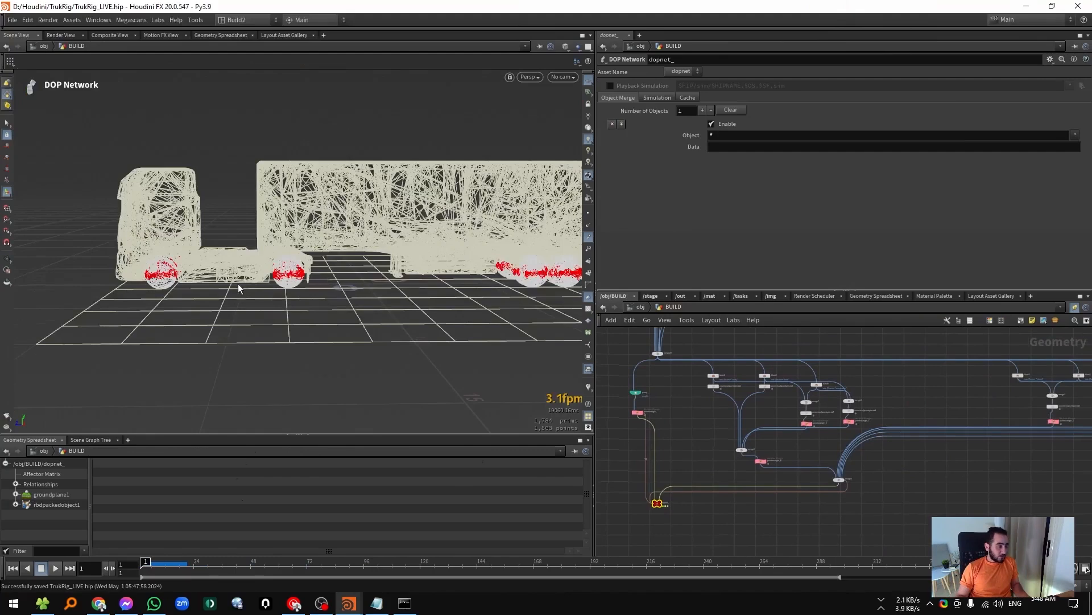
scroll(811, 446, down, 5)
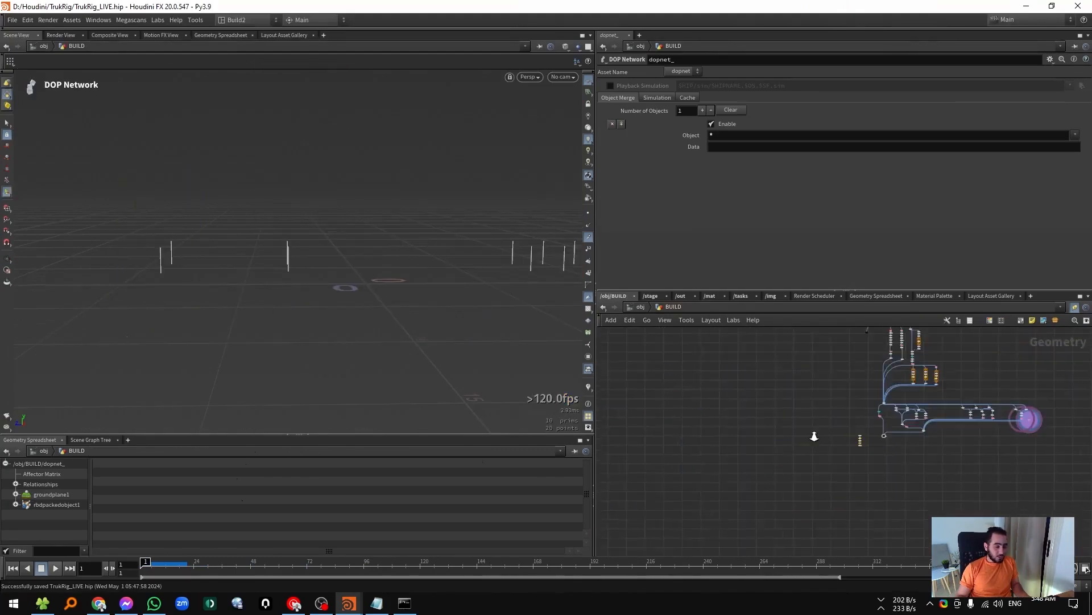
scroll(954, 464, up, 6)
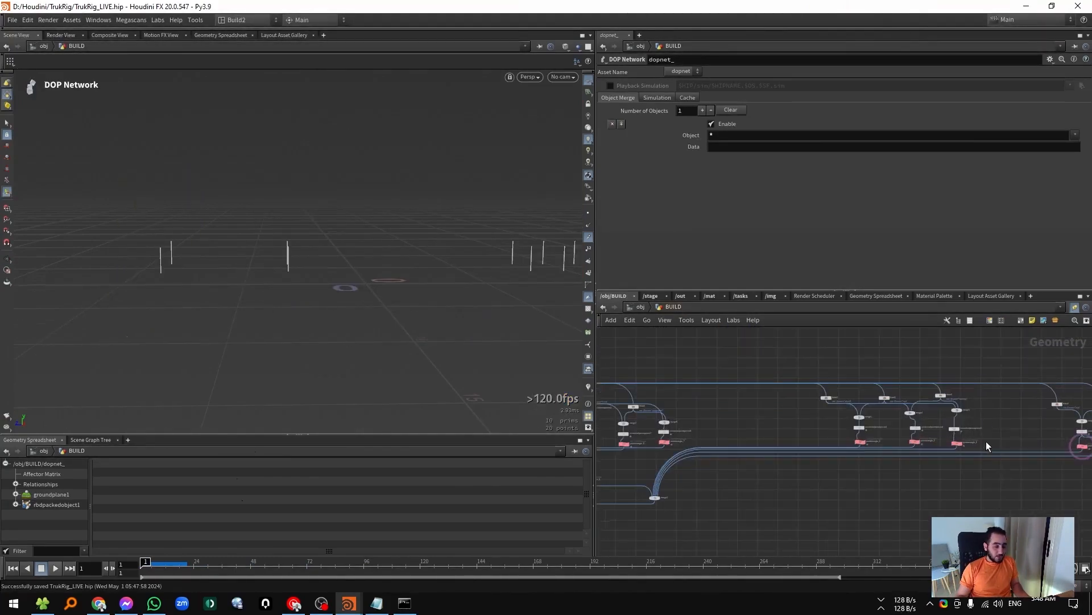
click(825, 398)
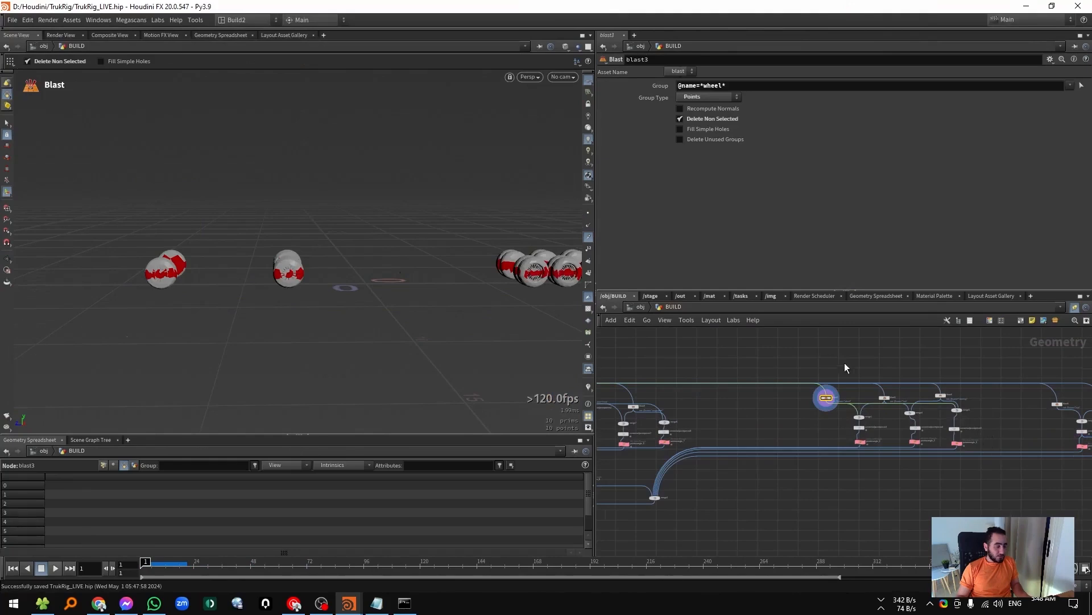
scroll(885, 397, up, 5)
drag(694, 376, 896, 413)
middle_drag(665, 440, 772, 436)
click(843, 405)
alt+click(623, 454)
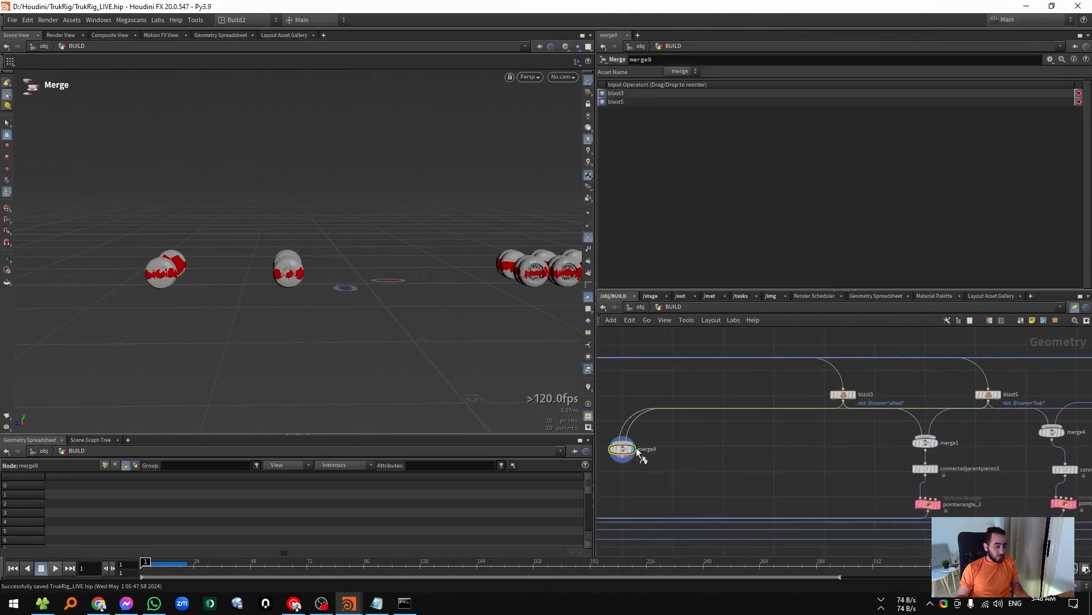
key(Escape)
drag(256, 251, 213, 331)
key(s)
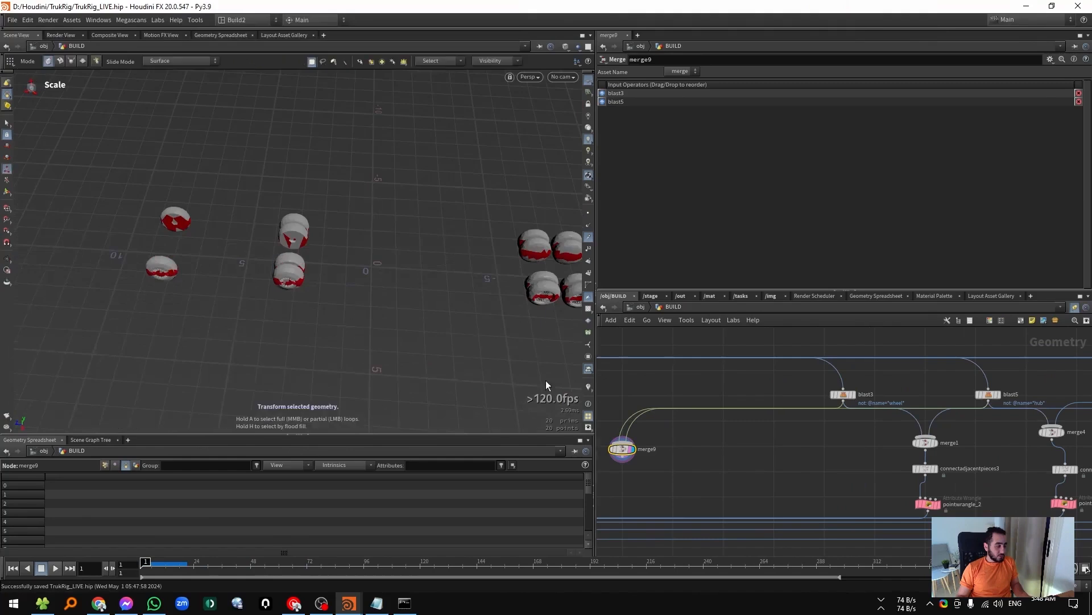
click(853, 394)
drag(340, 192, 271, 315)
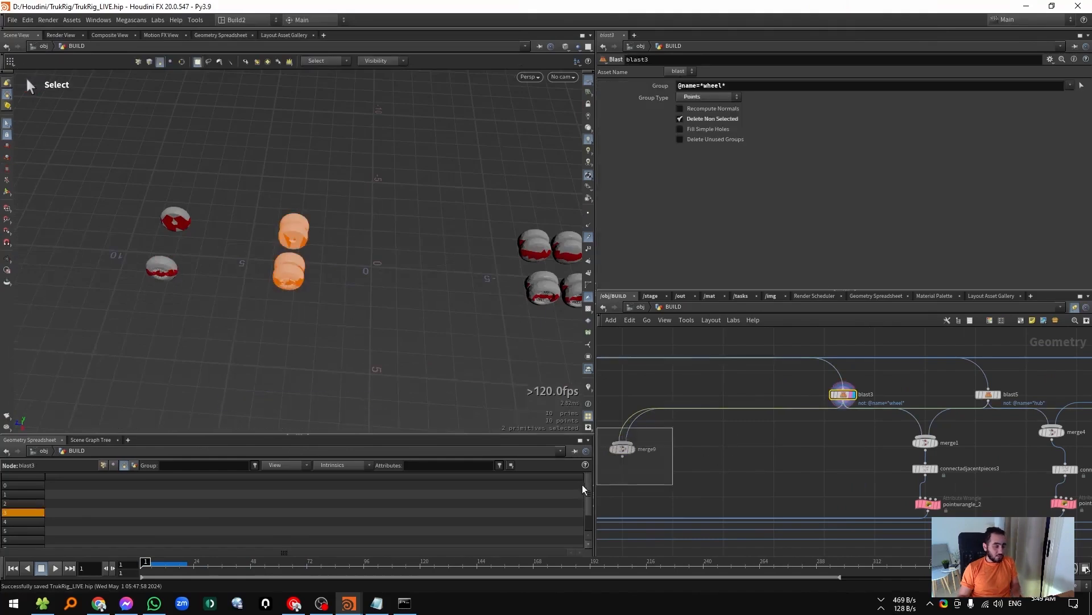
key(Delete)
Add a Blast node fed by blast3 that keeps only the cab's rear wheels, primitives 3 and 8, deleting the non-selected.
key(alt+b)
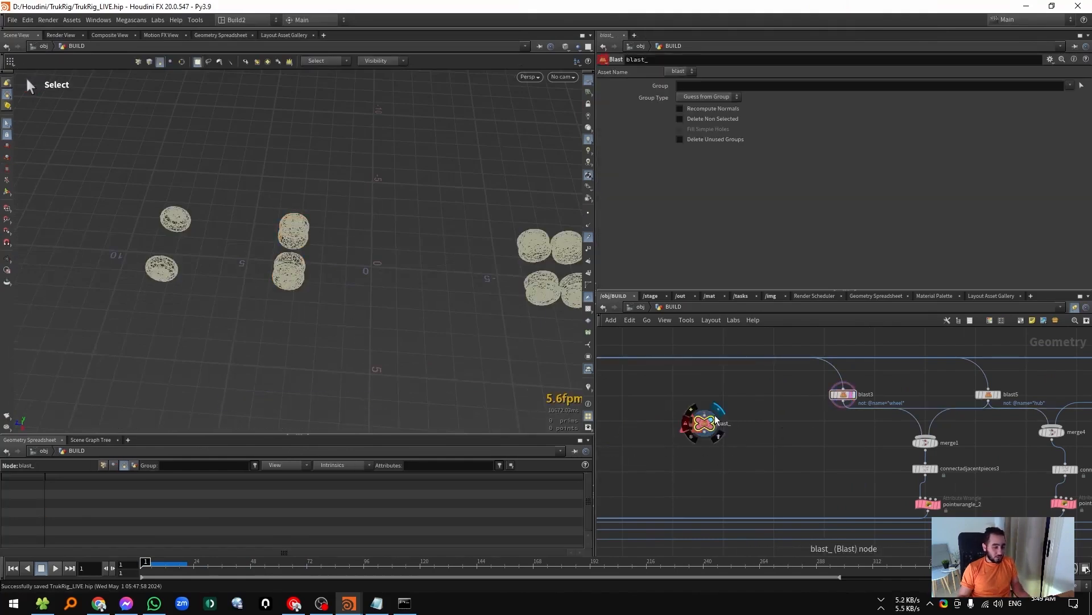
drag(844, 403, 688, 397)
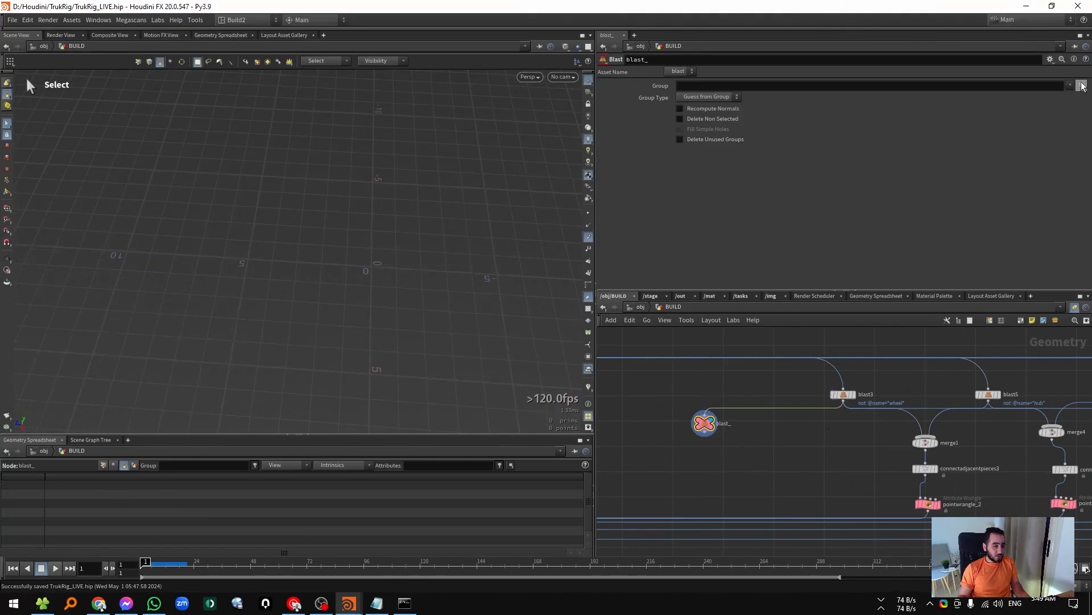
click(1081, 85)
key(Return)
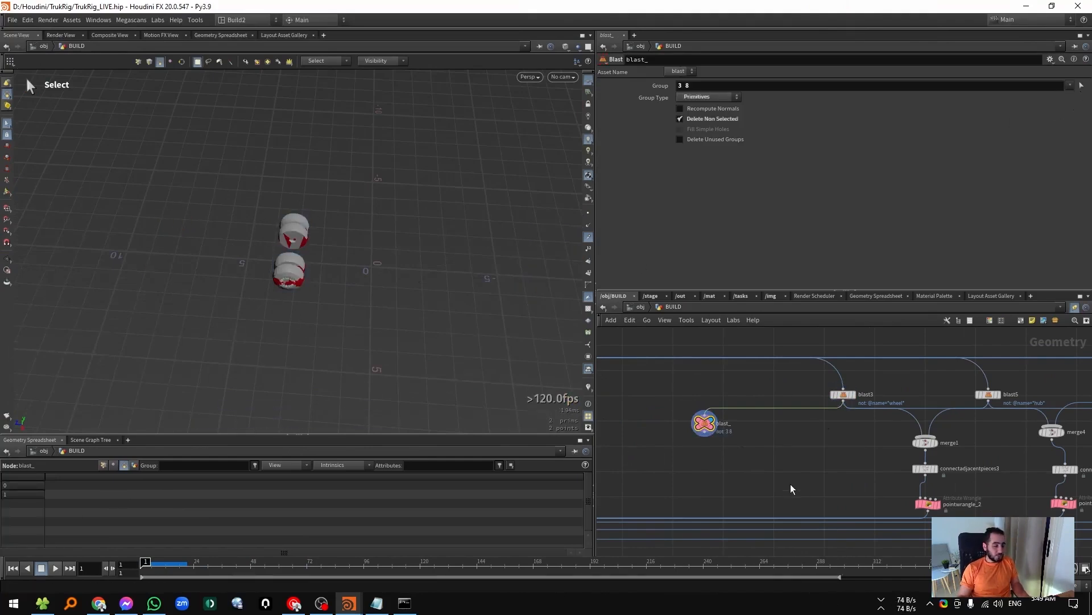
drag(697, 425, 675, 430)
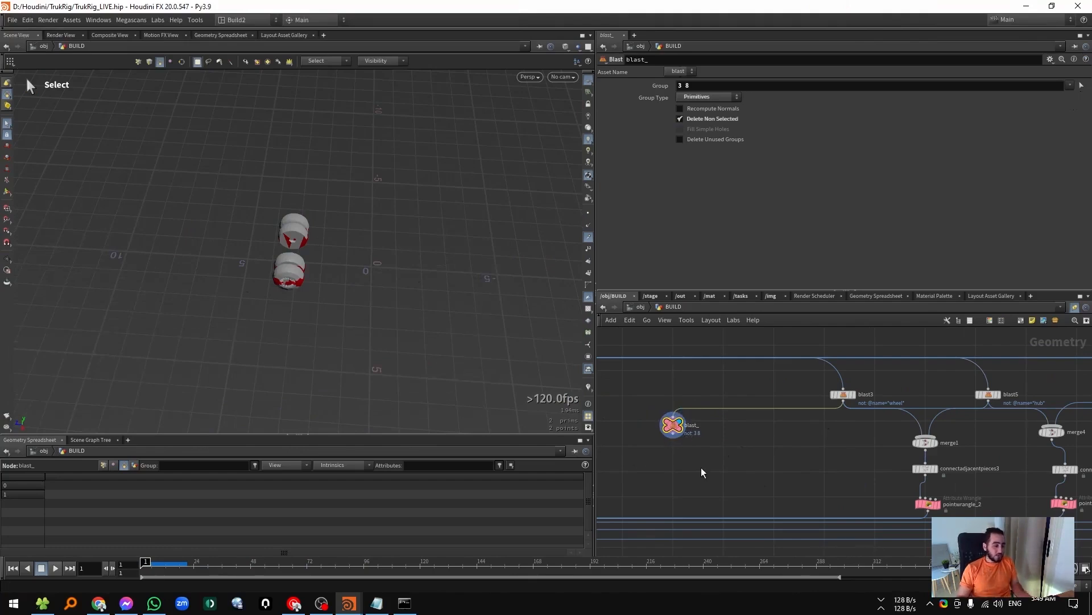
Add a Merge node combining the isolated rear wheels with the hubs from blast5, and display it.
key(alt+m)
click(726, 465)
click(726, 459)
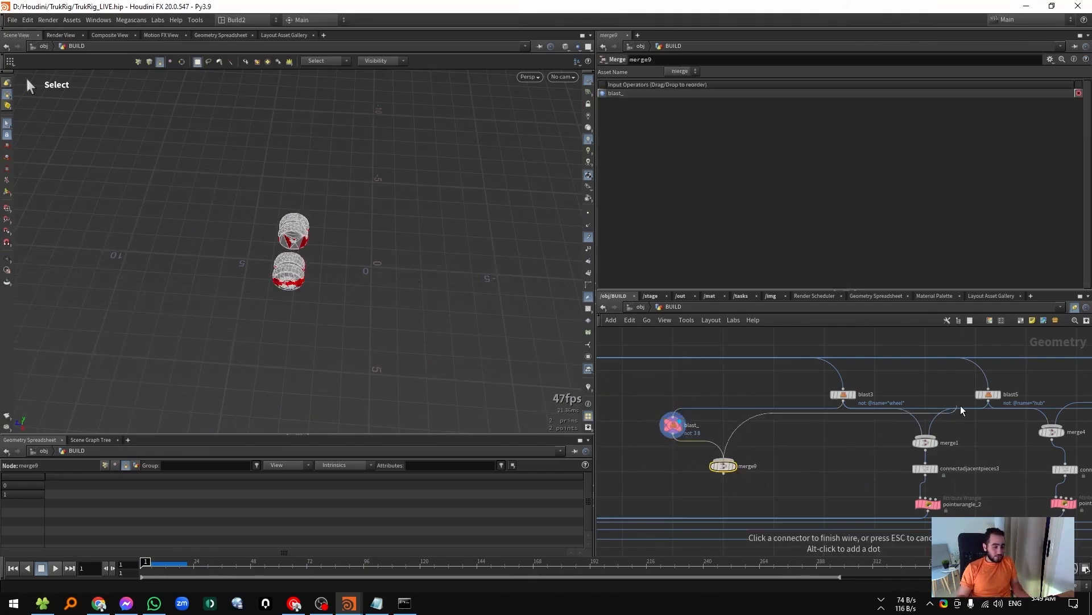
click(961, 407)
drag(720, 483, 719, 483)
key(r)
Duplicate connectadjacentpieces3 and pointwrangle_2, wire the copies under merge9, and inspect the connected points' attributes.
drag(888, 452, 939, 505)
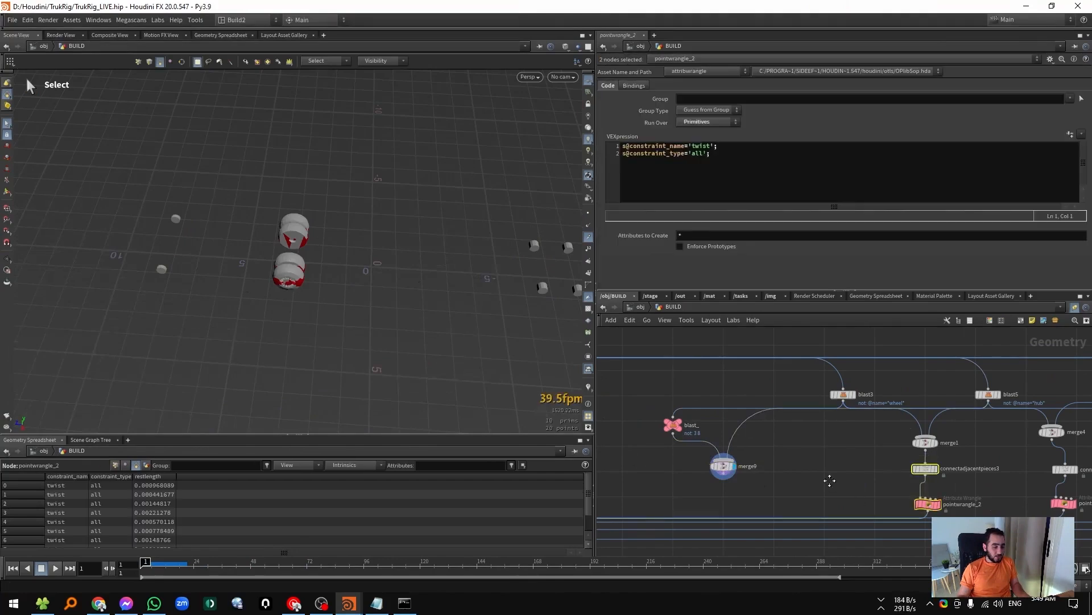
middle_drag(829, 480, 860, 474)
alt+drag(954, 462, 751, 490)
click(754, 467)
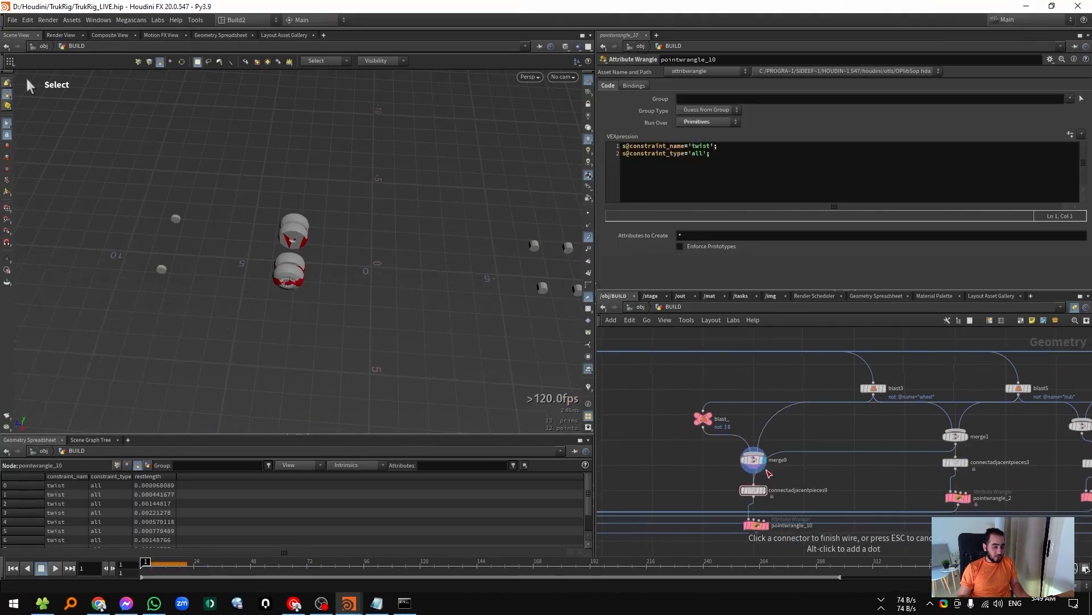
click(754, 484)
click(751, 493)
key(r)
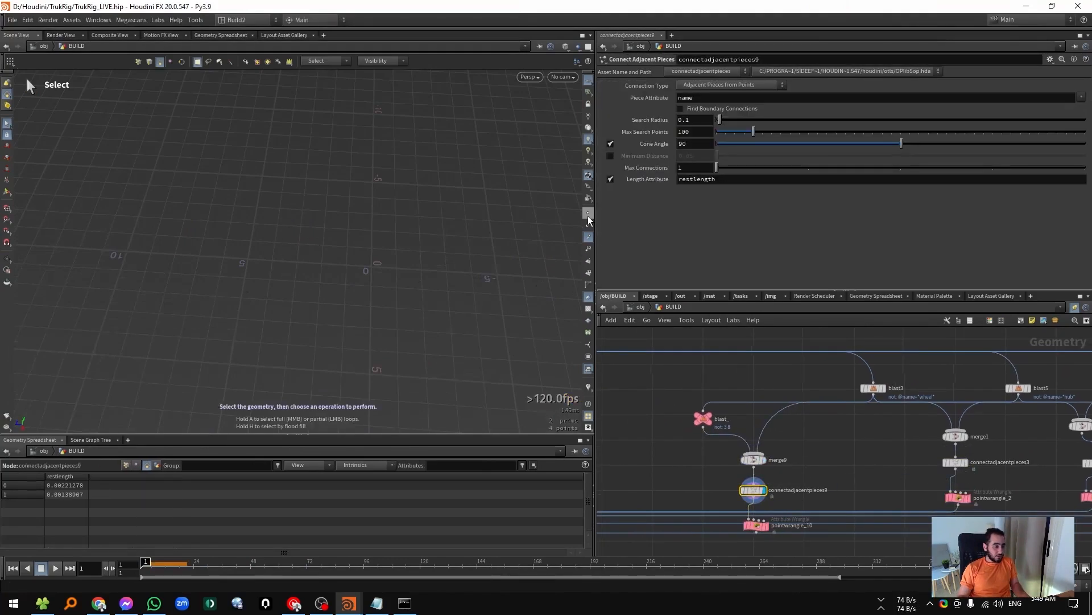
click(126, 465)
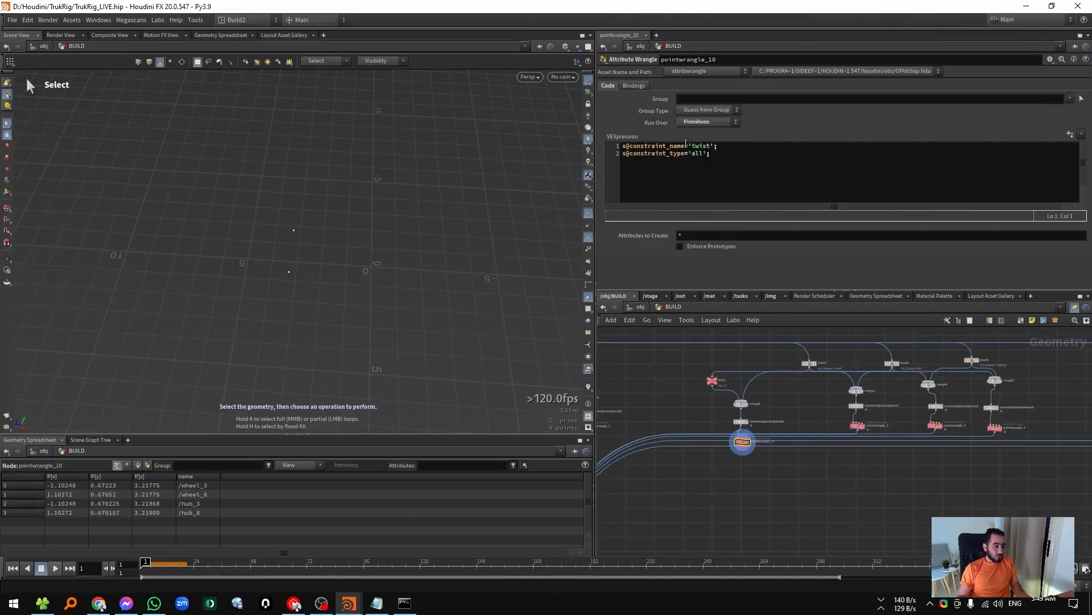
Change the constraint_name string in pointwrangle_10 to 'motor'.
click(692, 146)
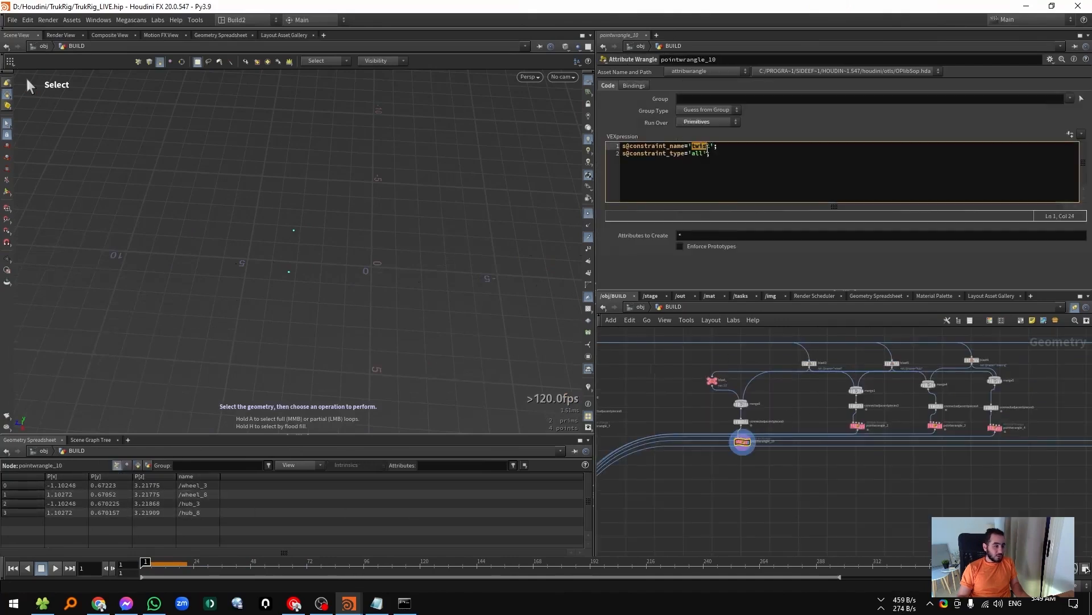
text(mot)
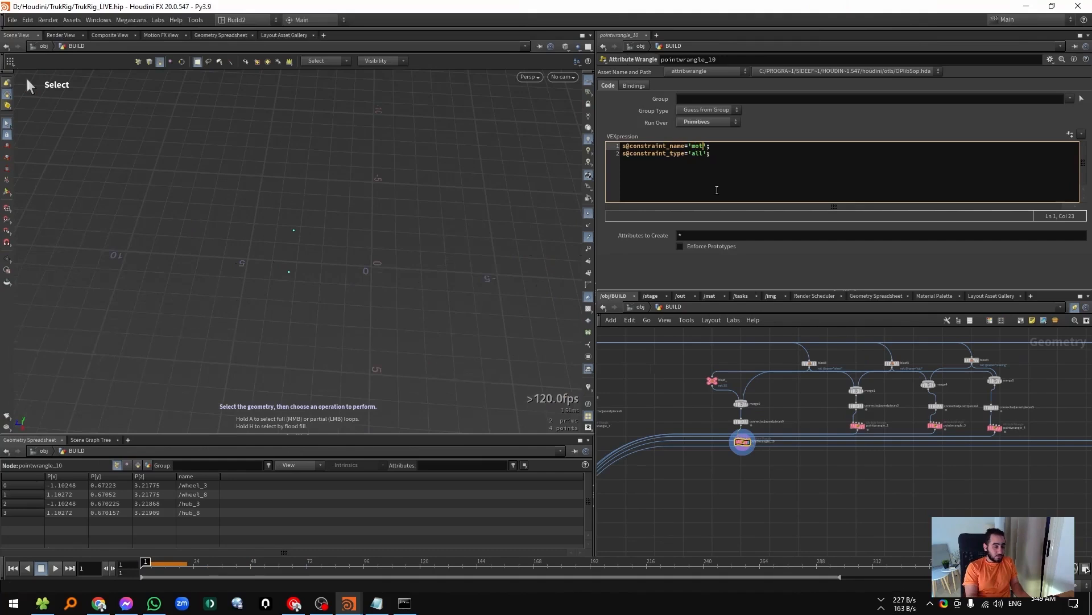
text(or)
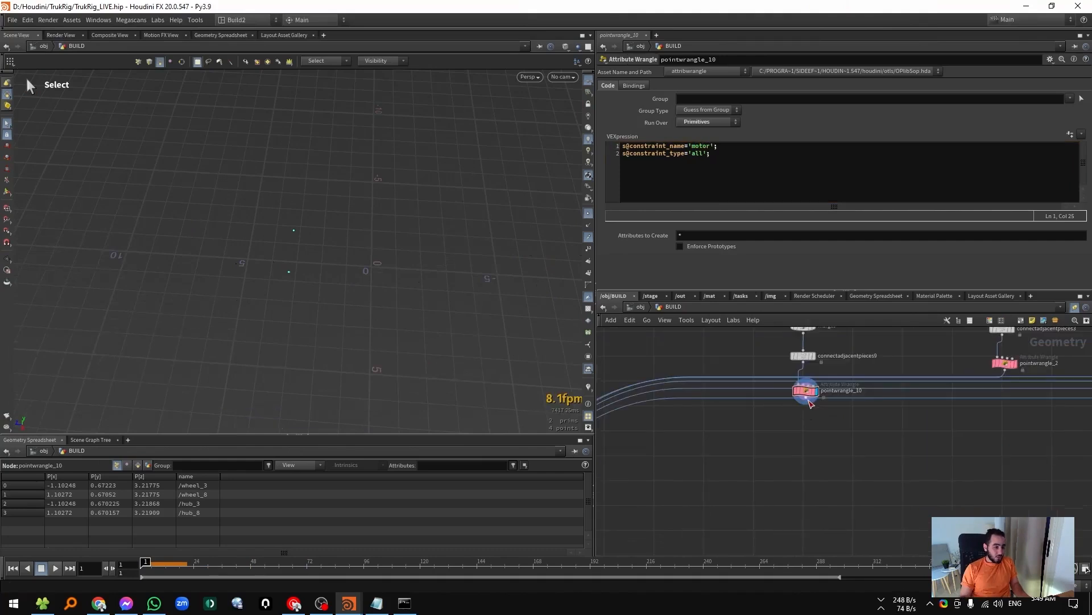
Connect the output of pointwrangle_10 into the merge3 constraint merge.
click(808, 399)
middle_drag(735, 475, 961, 428)
click(724, 518)
middle_drag(802, 524, 888, 475)
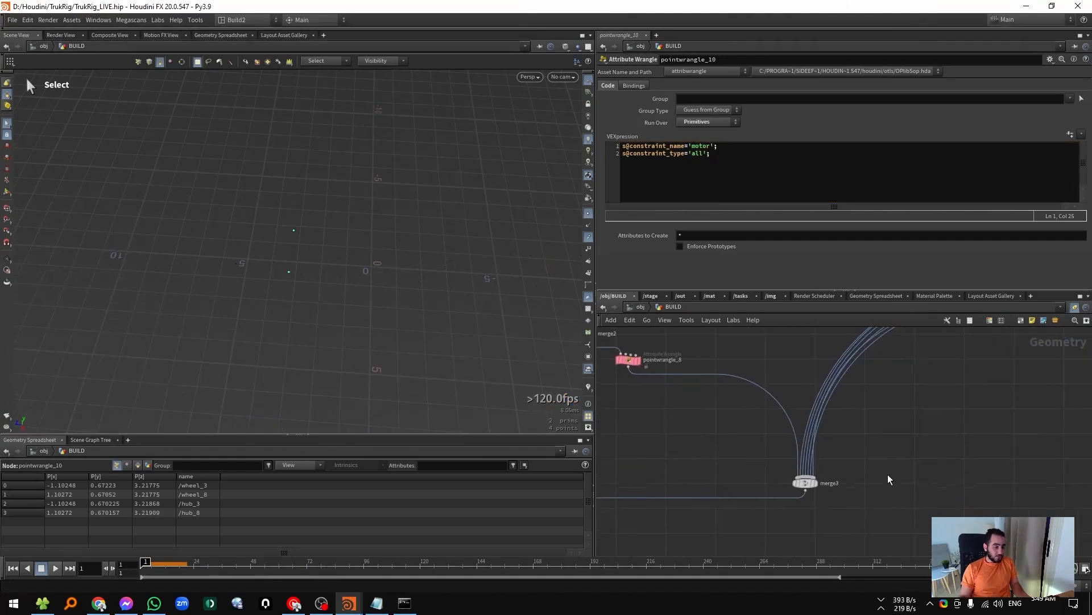
Inside the dopnet_ network, add a Hard Constraint Relationship wired into merge2 and place it below sliderconrel1.
middle_drag(684, 496, 943, 455)
right_click(932, 458)
double_click(634, 500)
middle_drag(850, 377, 774, 512)
scroll(774, 512, down, 3)
middle_drag(788, 443, 707, 499)
ctrl+drag(663, 483, 663, 517)
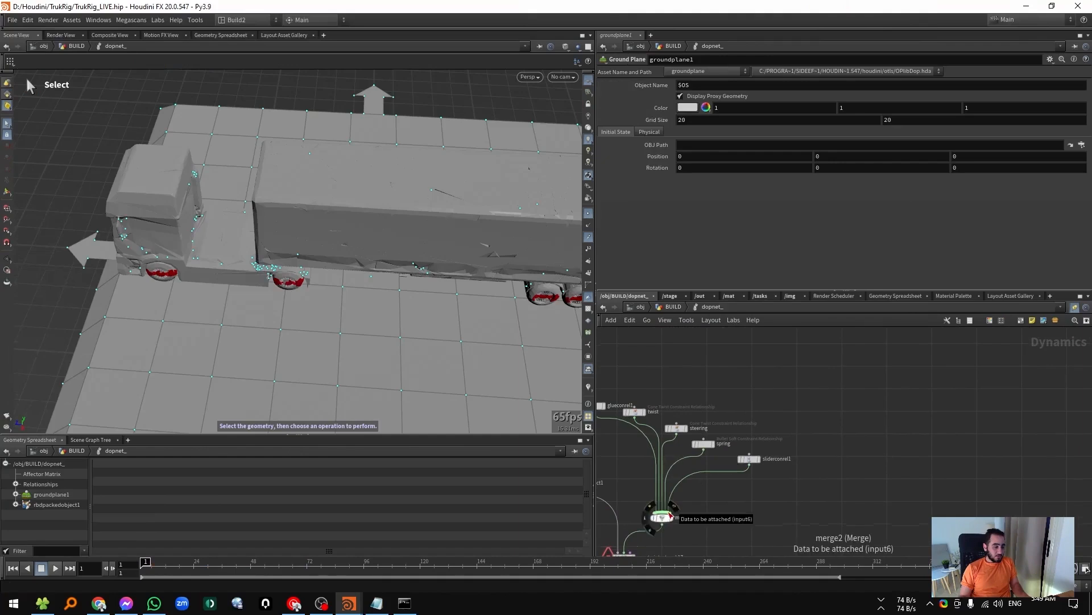
click(670, 515)
key(Tab)
text(hard)
key(Return)
click(751, 503)
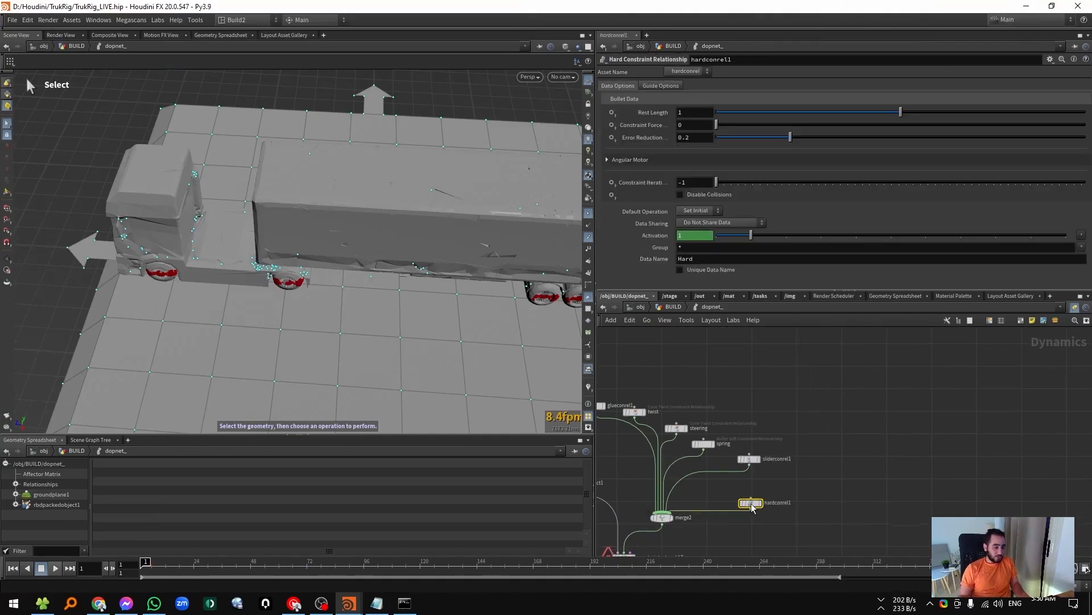
drag(751, 503, 764, 478)
Set the data name of the hard constraint relationship to motor.
click(721, 260)
text(motor)
key(Return)
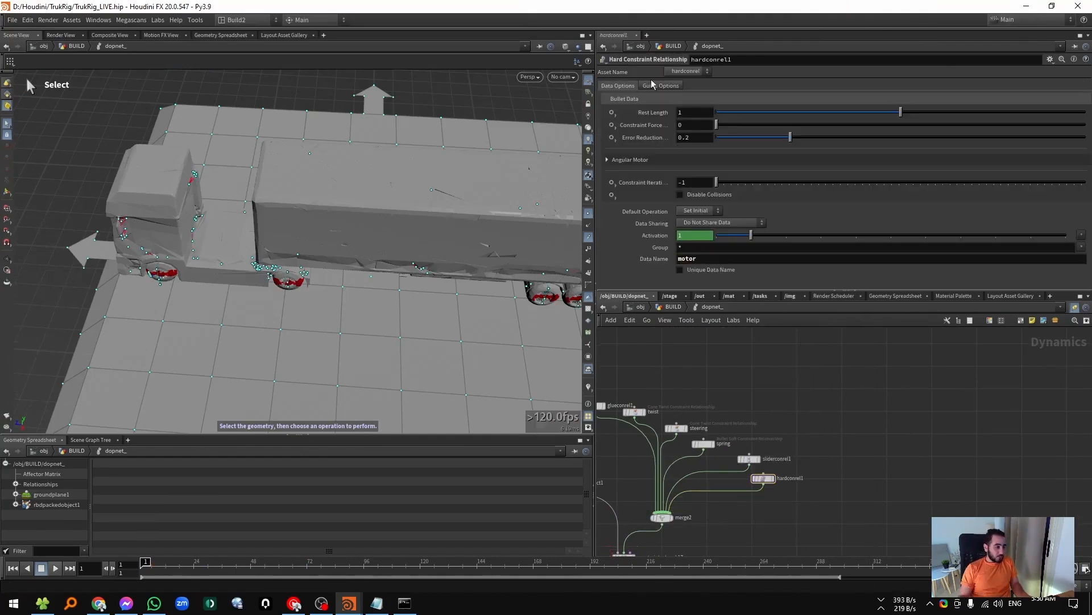
Set the hard constraint's guide radius to 0.57 and its guide color to blue (0, 0.25, 0.5).
click(661, 85)
drag(734, 103, 738, 103)
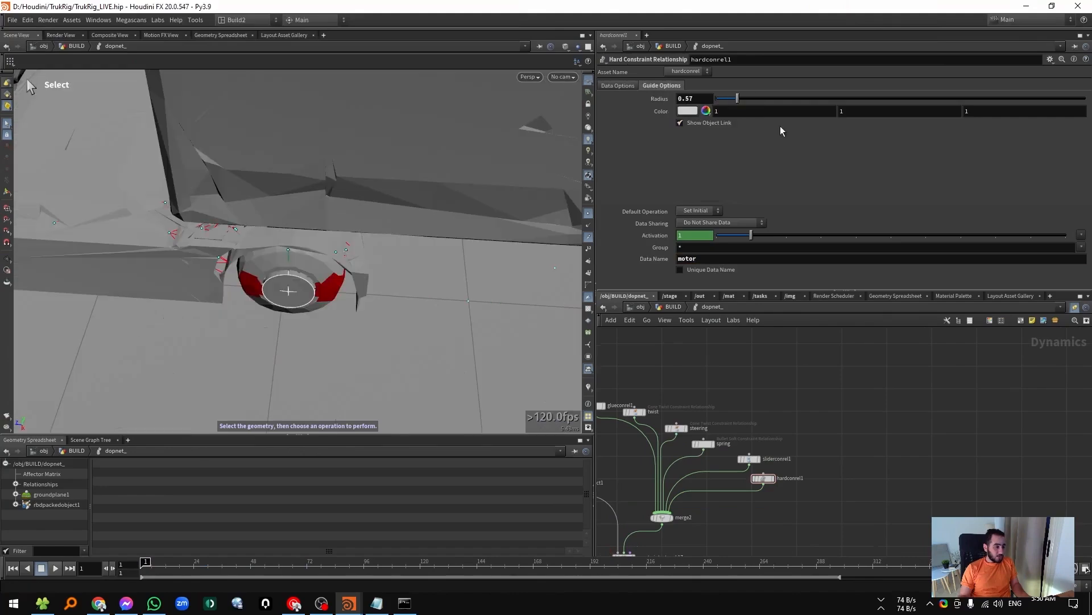
click(685, 111)
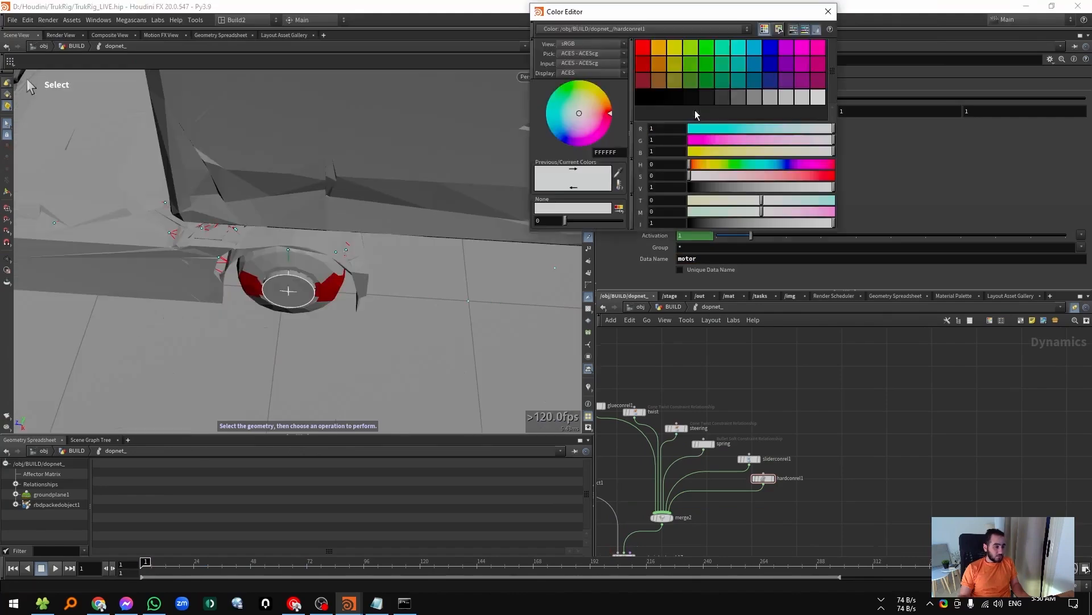
click(755, 65)
click(828, 12)
alt+drag(308, 229, 563, 137)
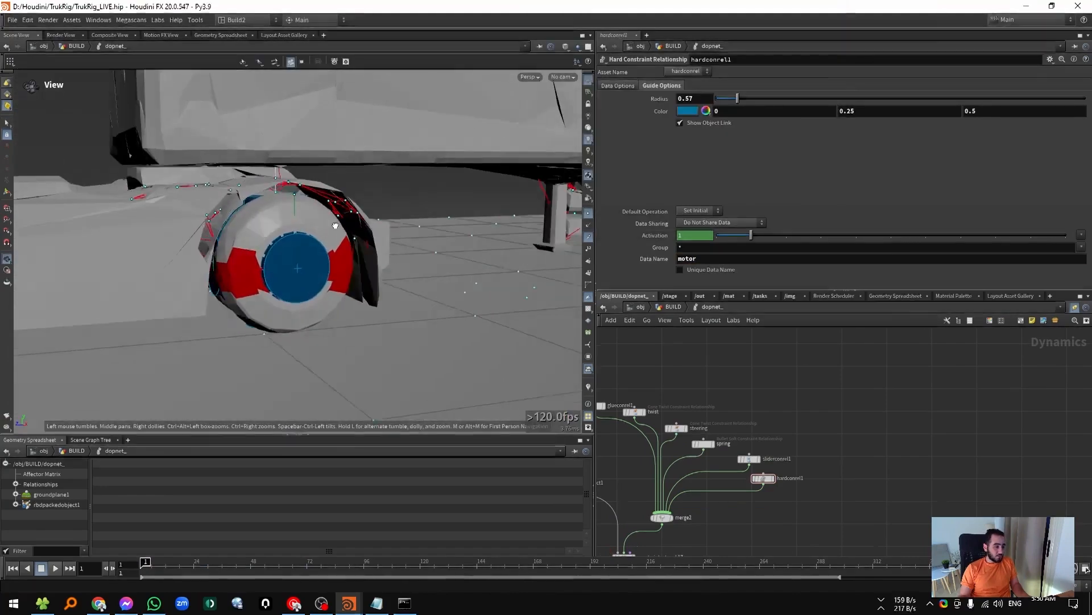
click(619, 85)
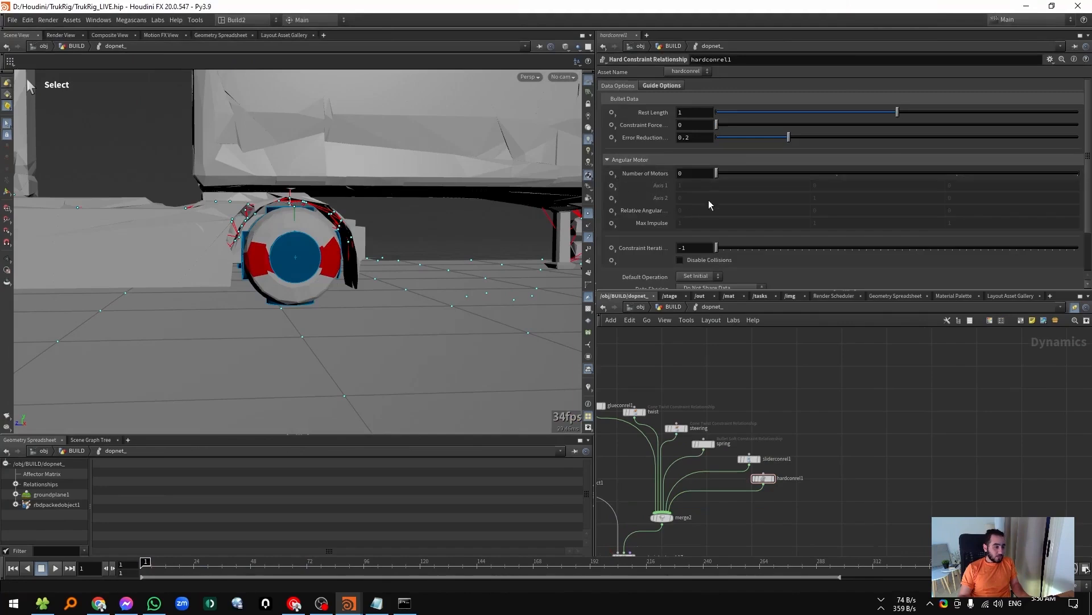
click(672, 160)
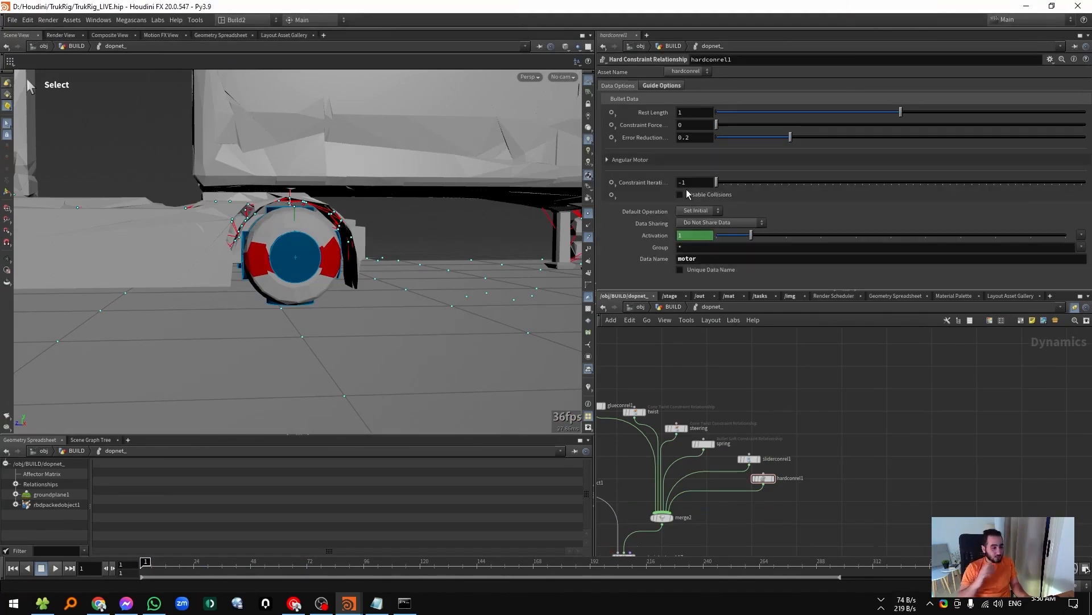
click(682, 193)
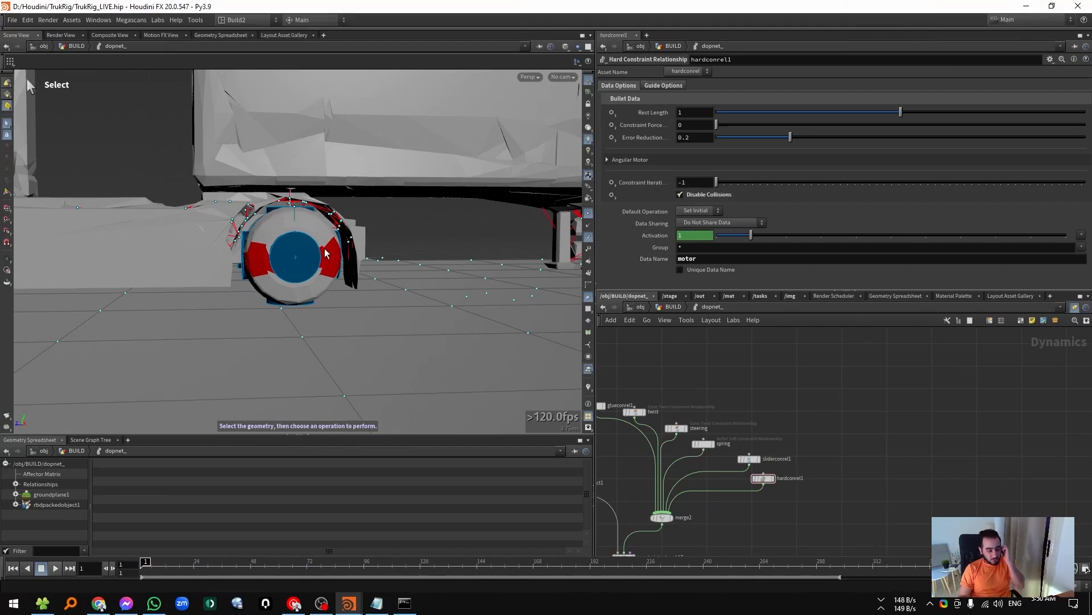
click(698, 198)
Check the Disable Collisions option on the twist cone twist constraint.
middle_drag(604, 411, 781, 414)
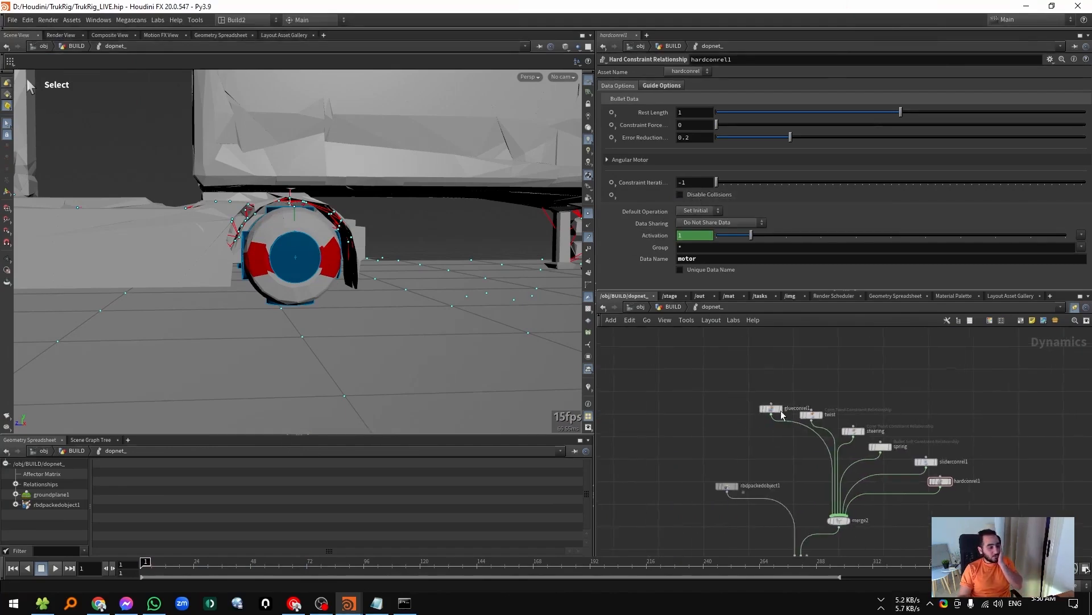
click(810, 403)
scroll(707, 227, down, 10)
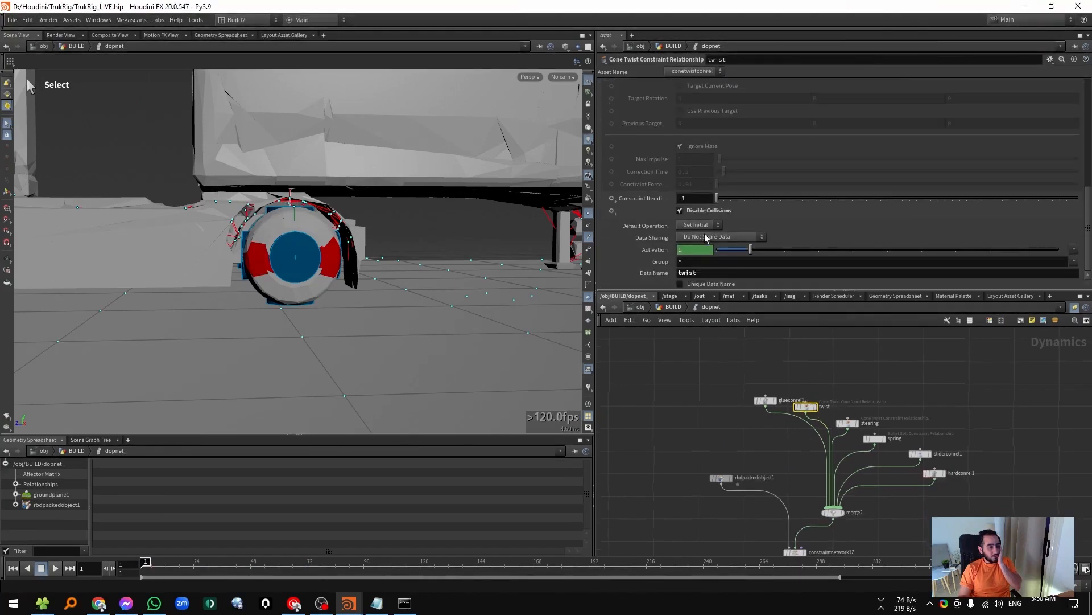
Give hardconrel1 one angular motor with a relative angular velocity of 10 and a max impulse of 10.
scroll(892, 467, up, 5)
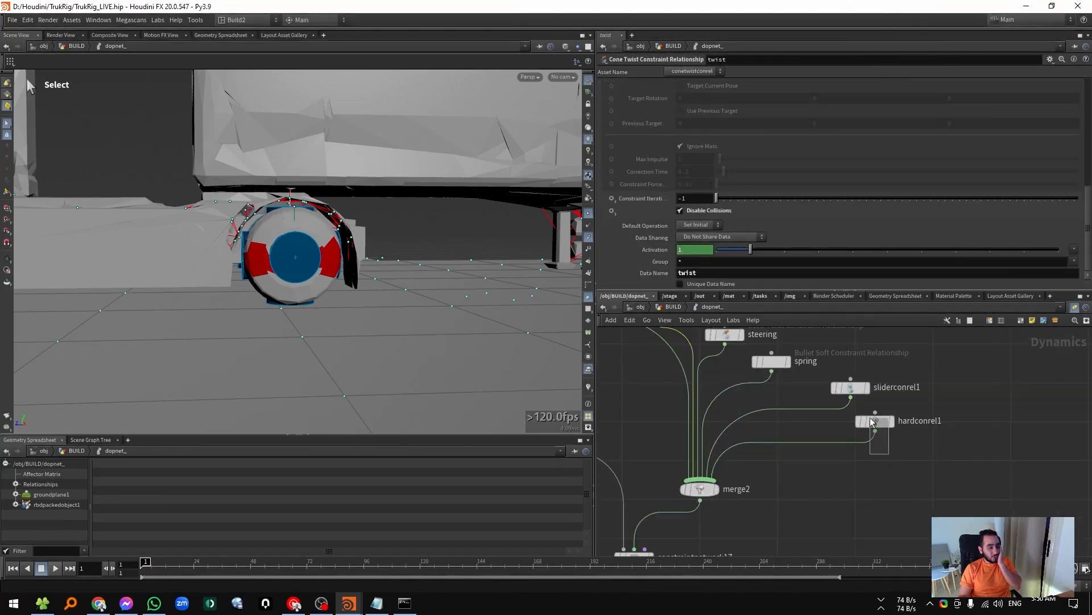
click(873, 422)
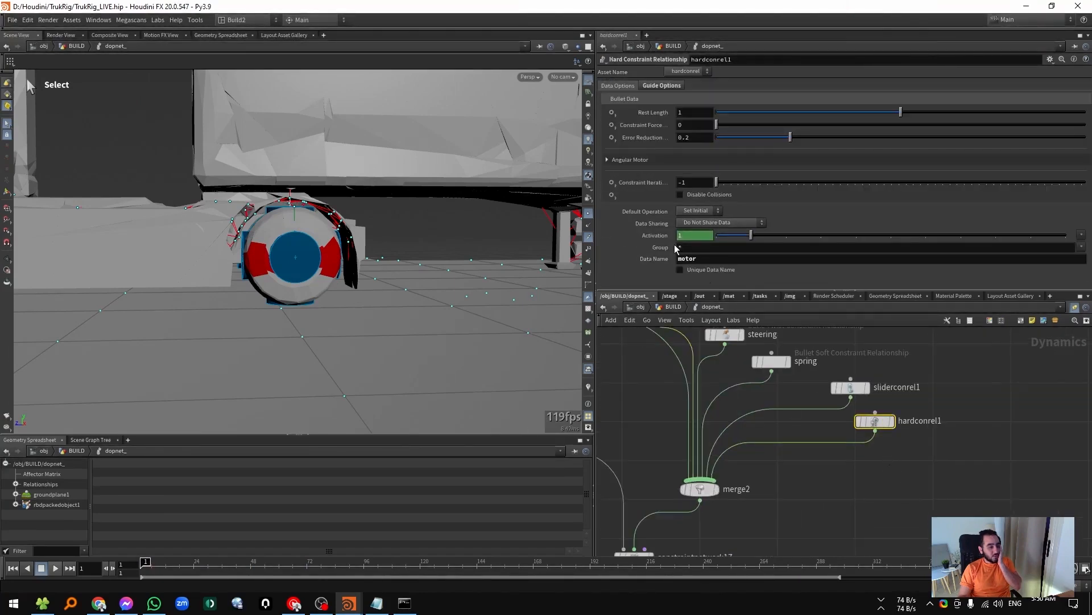
click(646, 165)
drag(717, 173, 836, 173)
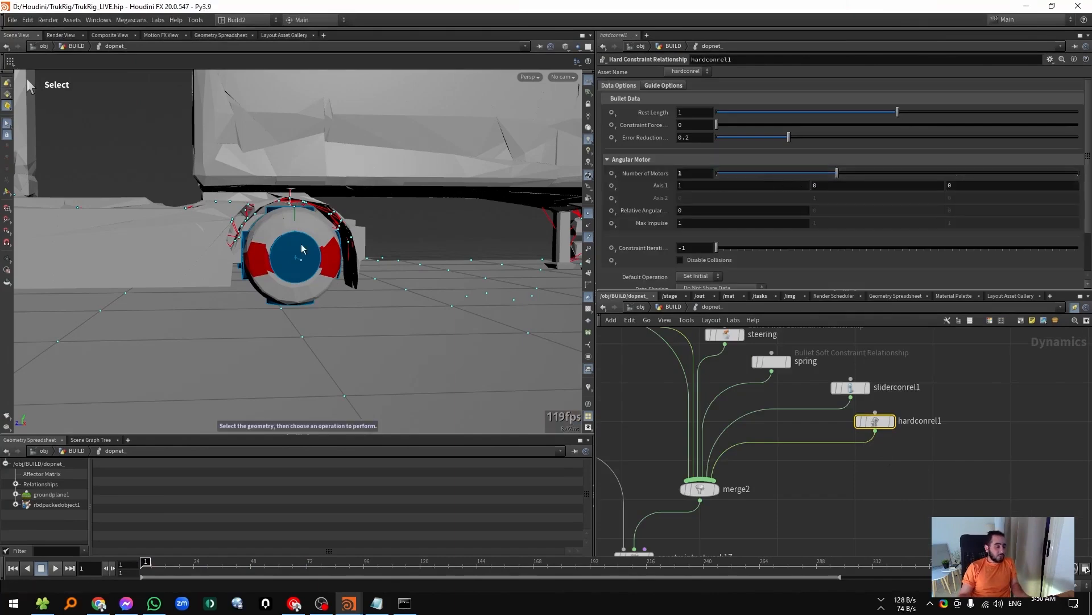
alt+drag(301, 249, 193, 277)
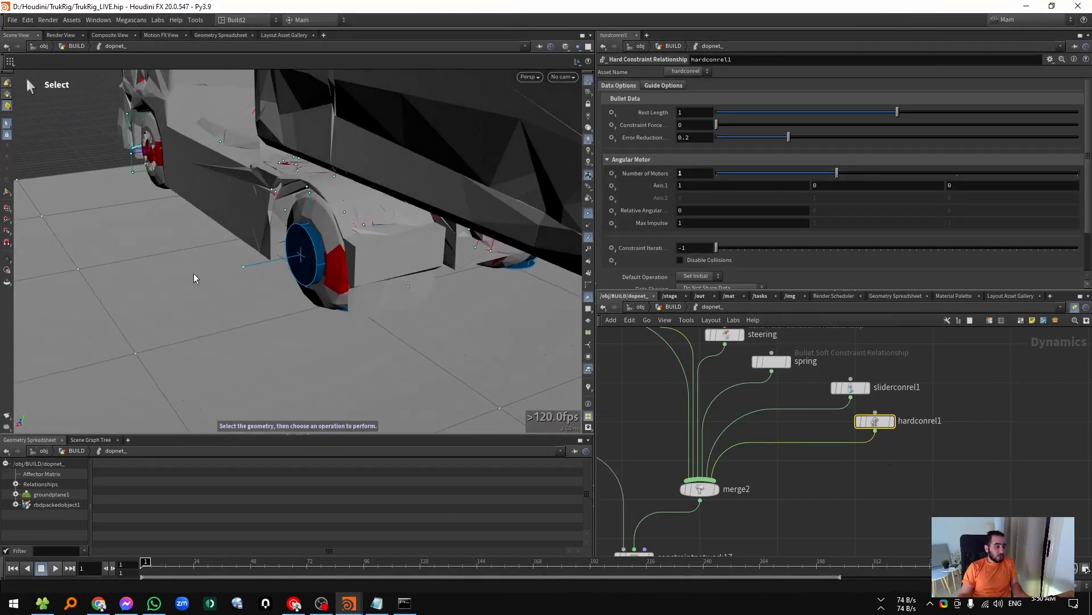
click(731, 209)
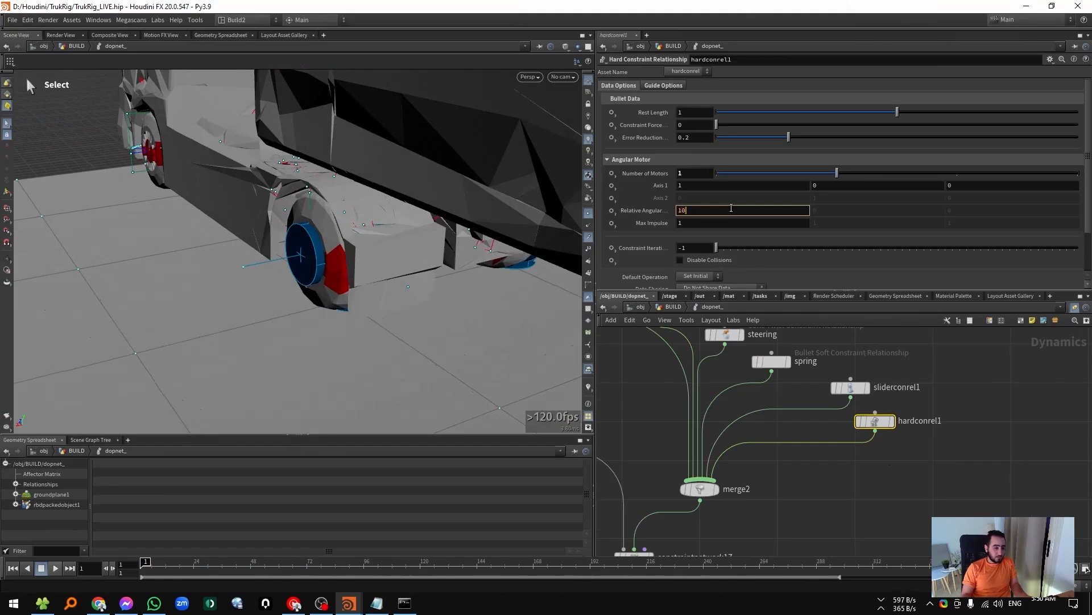
key(Tab)
text(10)
key(Return)
Play the simulation to check which way the motor drives the truck, and return to the first frame.
key(Up)
alt+drag(414, 306, 373, 232)
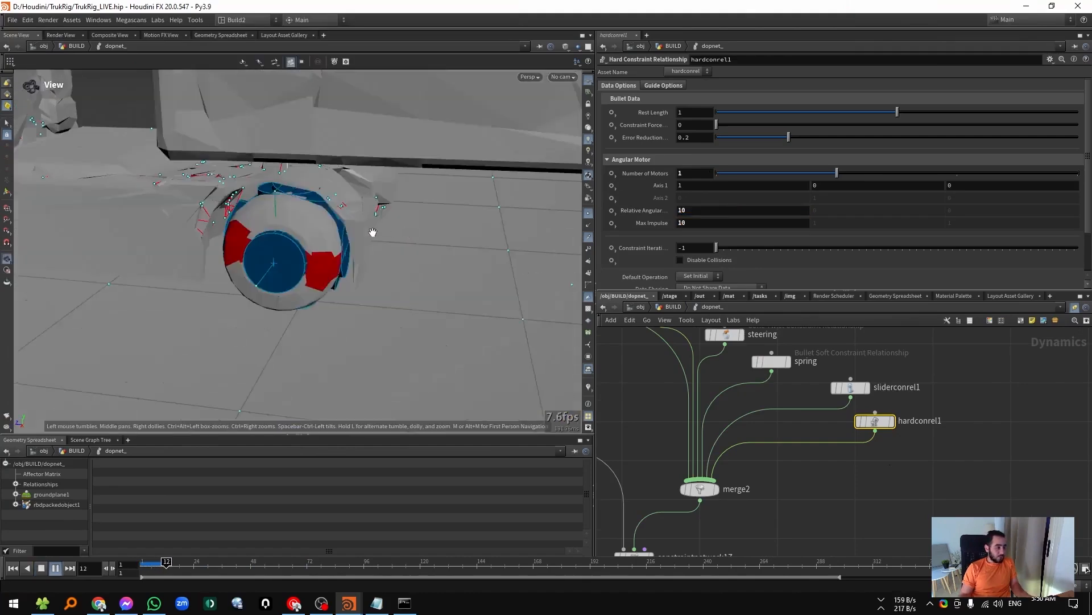
alt+right_drag(373, 232, 124, 322)
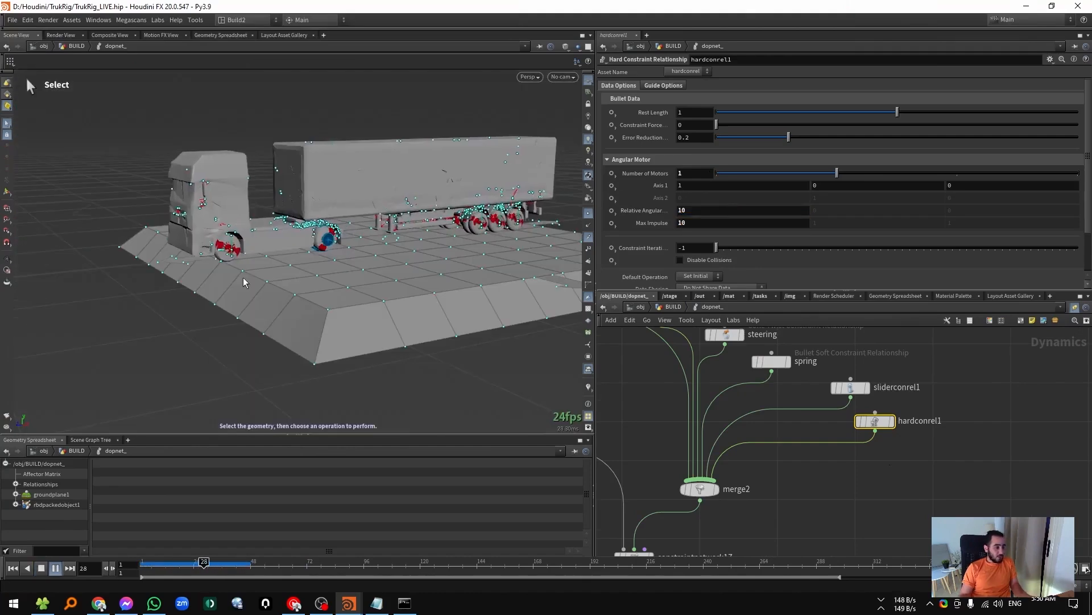
key(ctrl+Up)
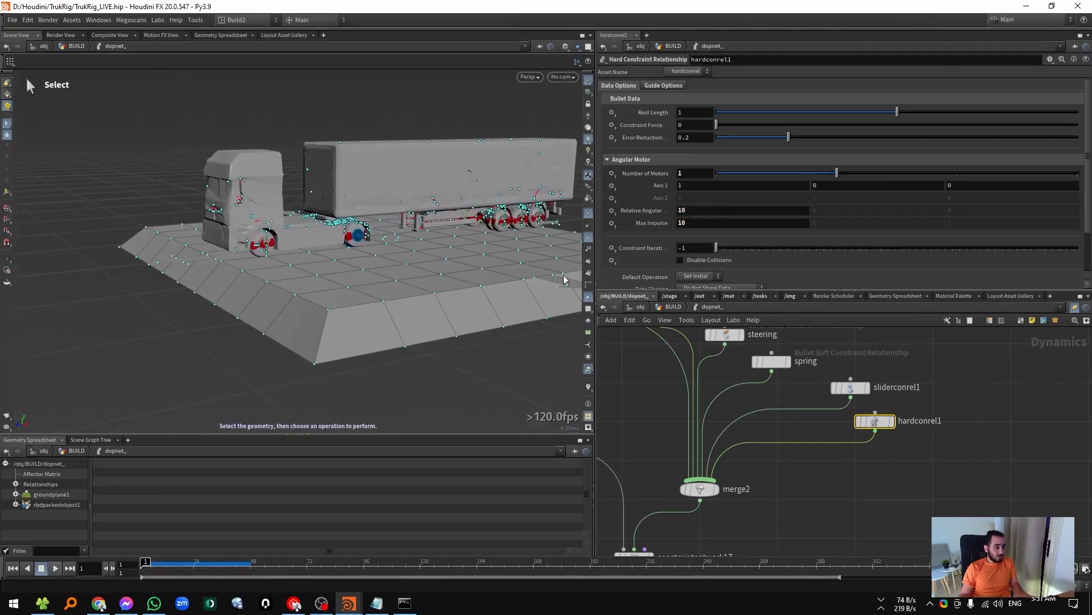
Reverse the motor by setting its relative angular velocity to -10, and replay the simulation from the first frame.
click(678, 211)
text(-)
key(Return)
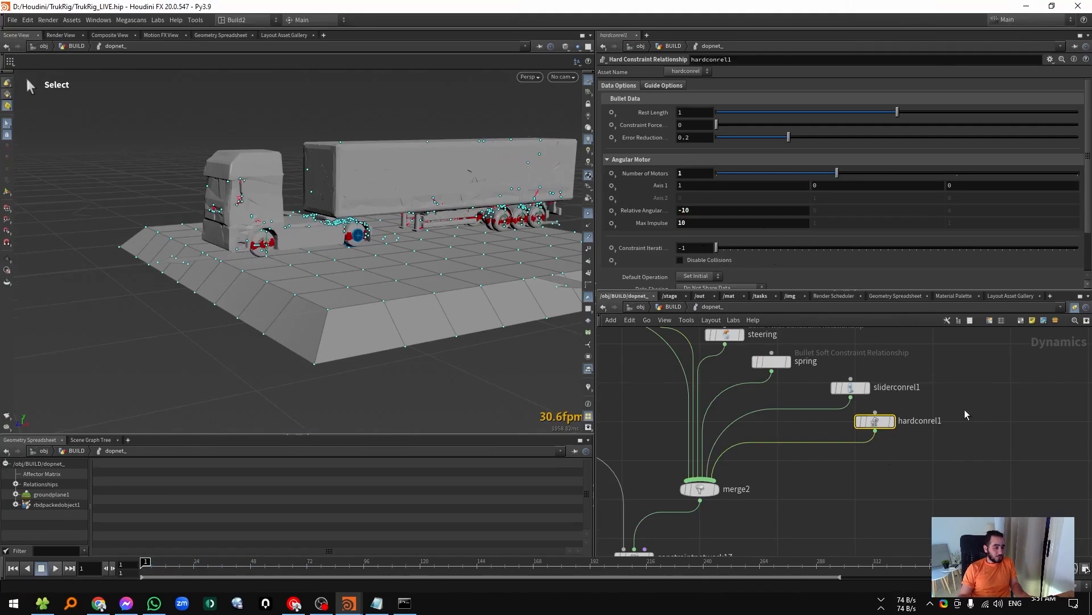
alt+drag(431, 236, 235, 223)
key(ctrl+Up)
Examine the cab's front wheel and its steering constraint up close, with the viewport point display turned off.
alt+right_drag(248, 140, 159, 239)
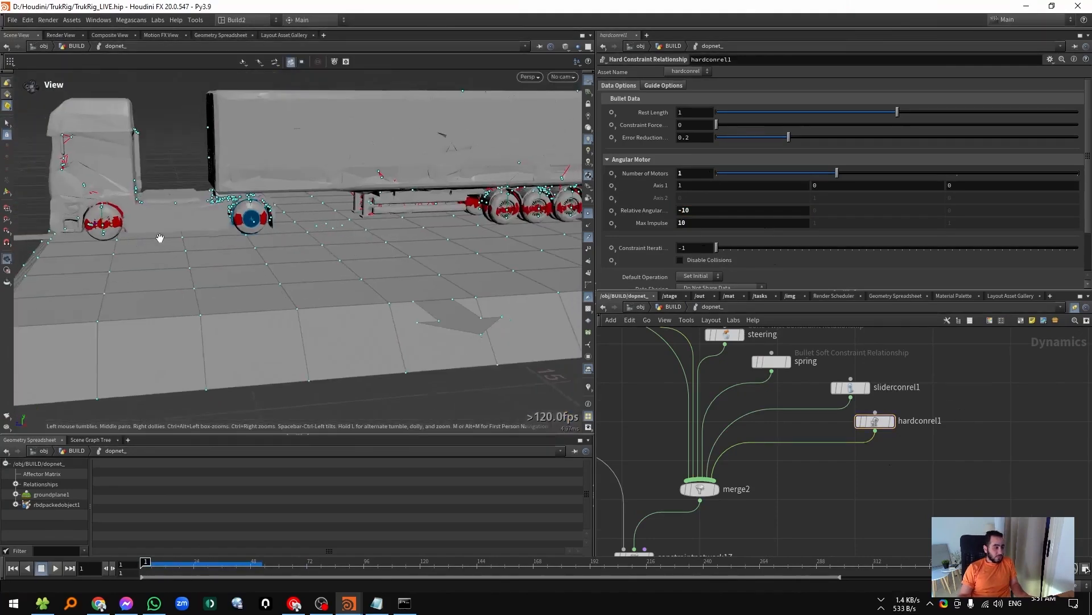
alt+drag(159, 239, 231, 205)
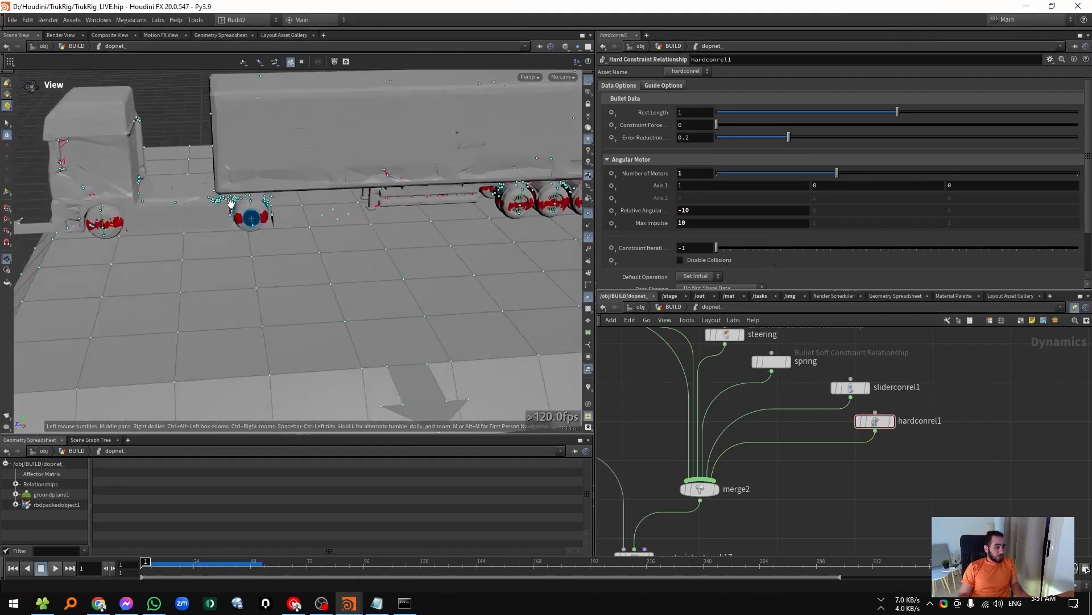
alt+right_drag(232, 205, 152, 215)
alt+drag(152, 214, 105, 249)
alt+right_drag(107, 234, 275, 188)
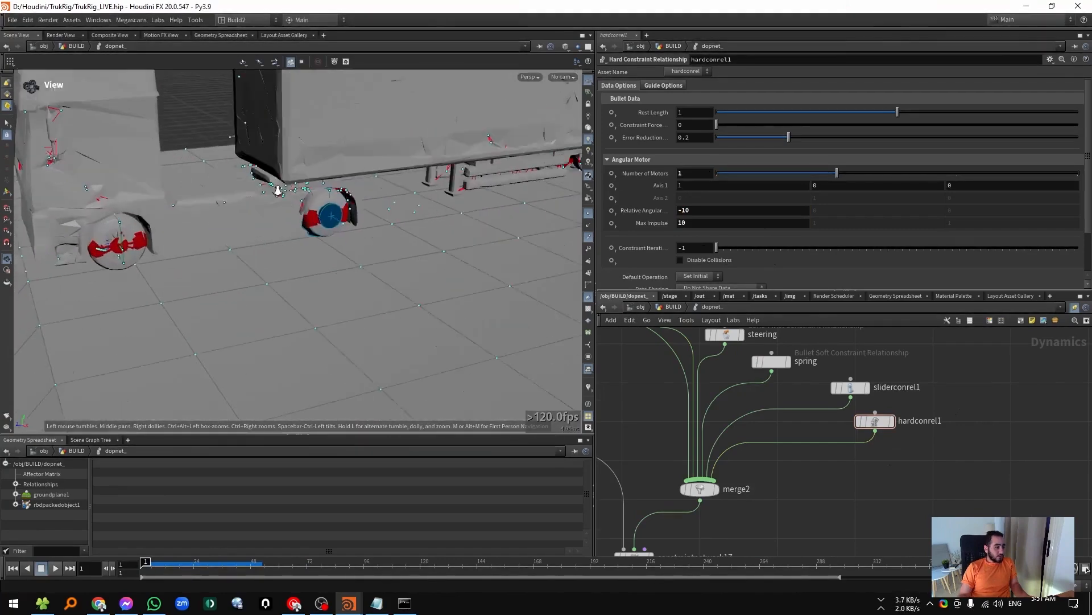
alt+drag(275, 188, 98, 267)
alt+right_drag(98, 266, 114, 191)
alt+drag(115, 191, 135, 200)
alt+middle_drag(127, 234, 229, 287)
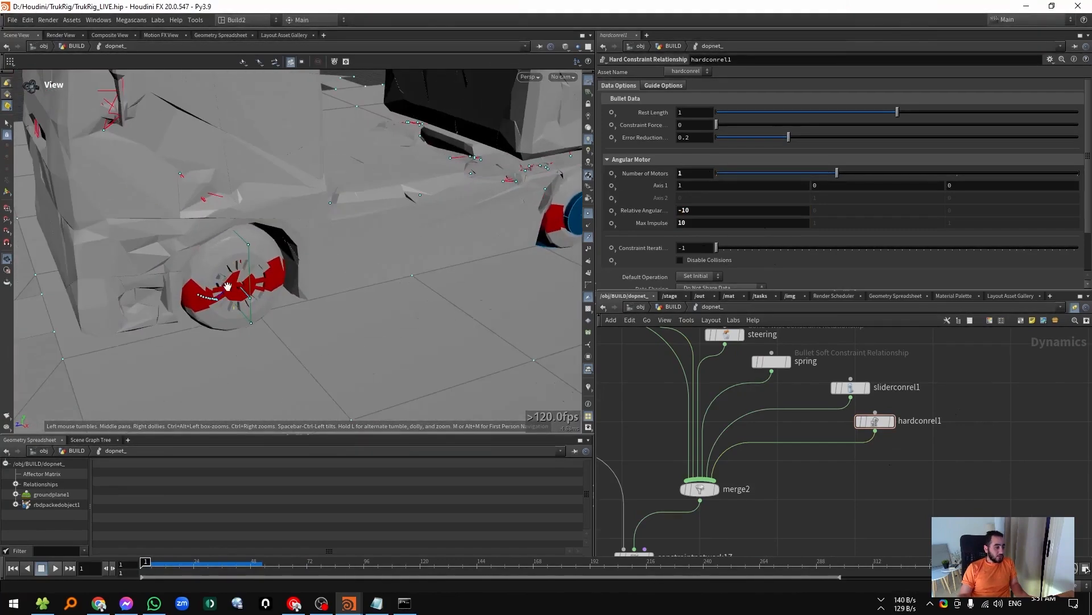
alt+drag(229, 287, 360, 273)
click(589, 214)
mouse_move(154, 311)
alt+mouse_down()
mouse_move(205, 293)
mouse_move(169, 307)
alt+mouse_up()
Bring up the motor settings of the steering cone twist constraint.
middle_drag(715, 451, 736, 533)
click(752, 418)
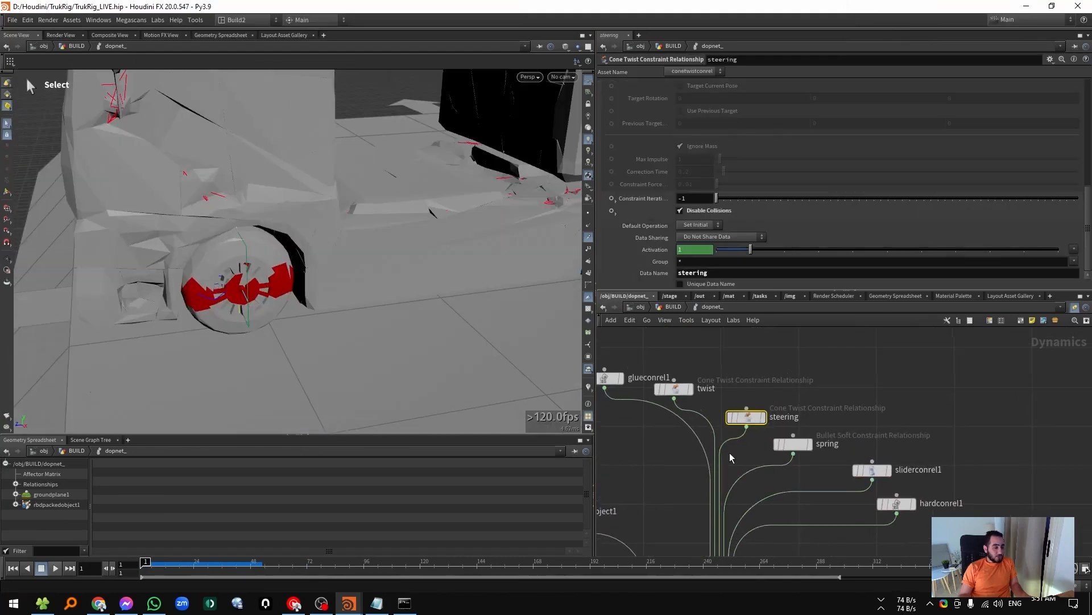
scroll(627, 169, up, 3)
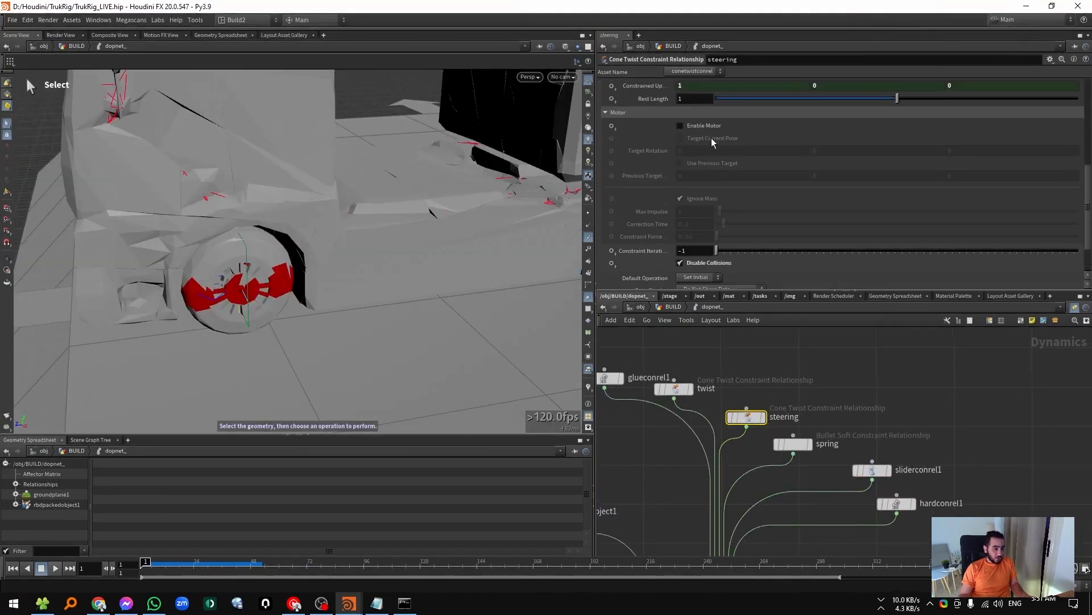